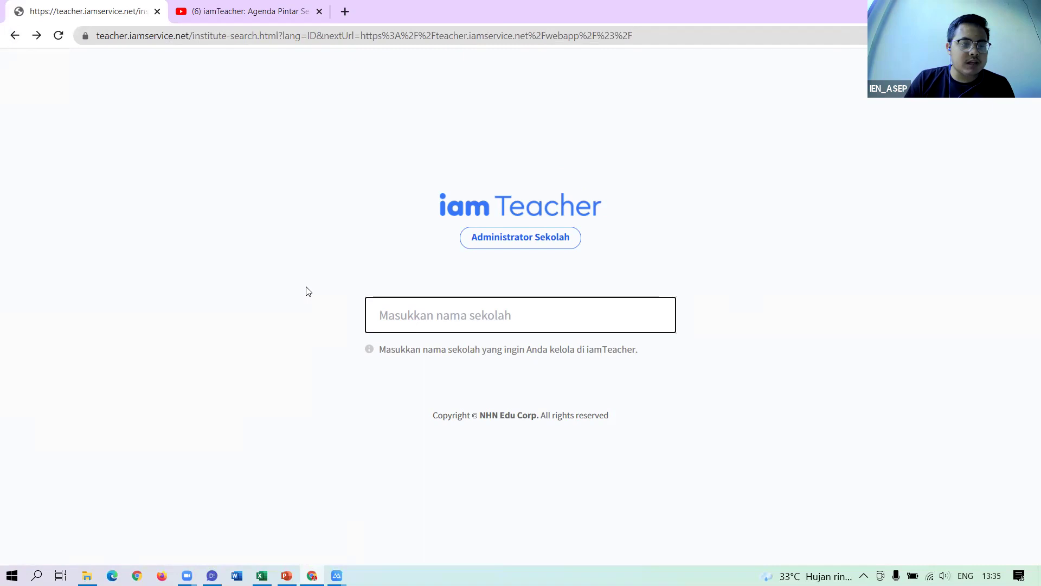
# Step: Try searching the school list for '2 tijayan' and then '2 Karanganom'
pyautogui.click(413, 321)
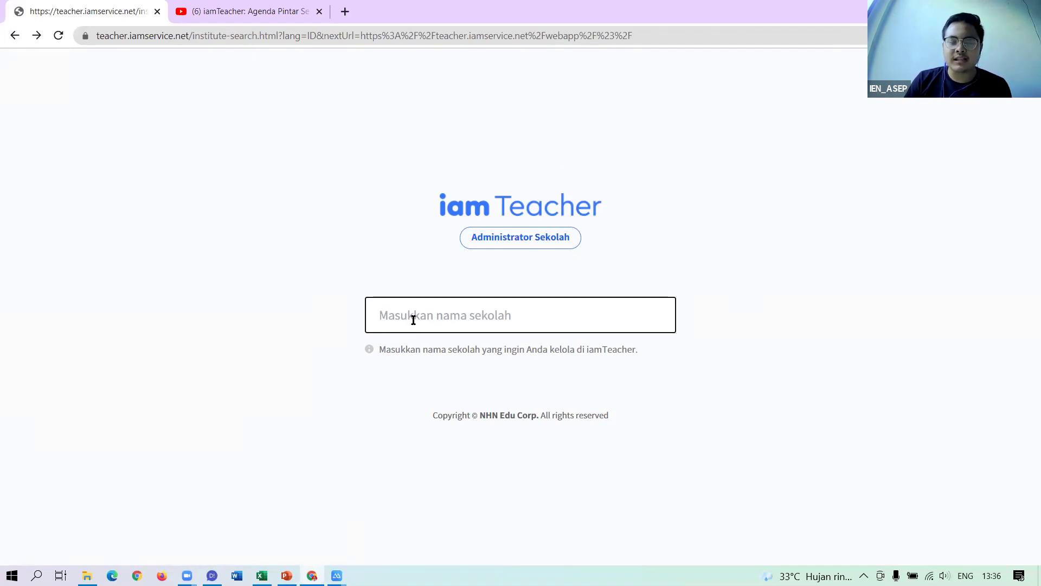
pyautogui.write('2 tijayan')
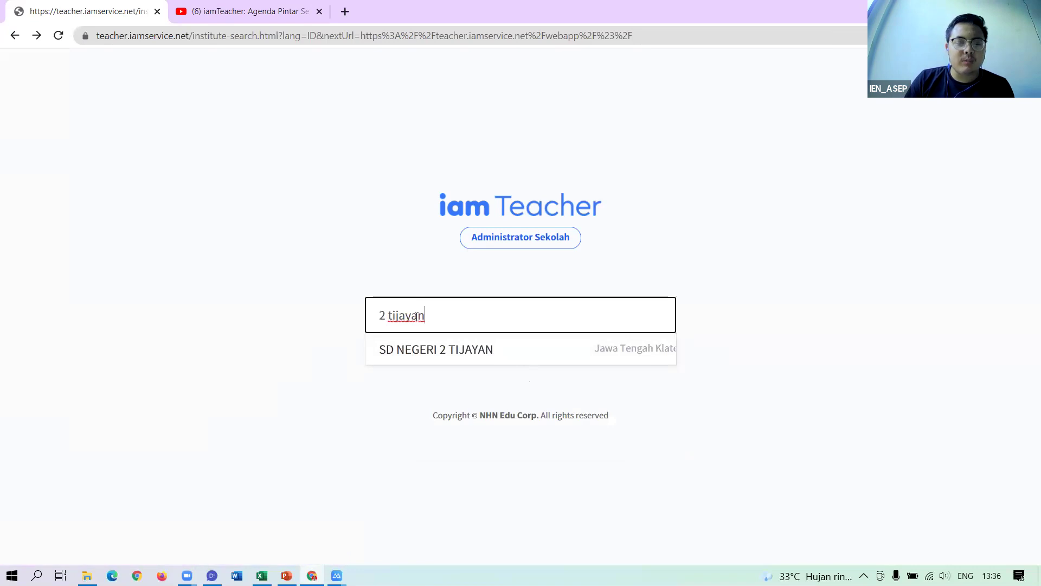
pyautogui.moveTo(424, 316); pyautogui.dragTo(319, 342)
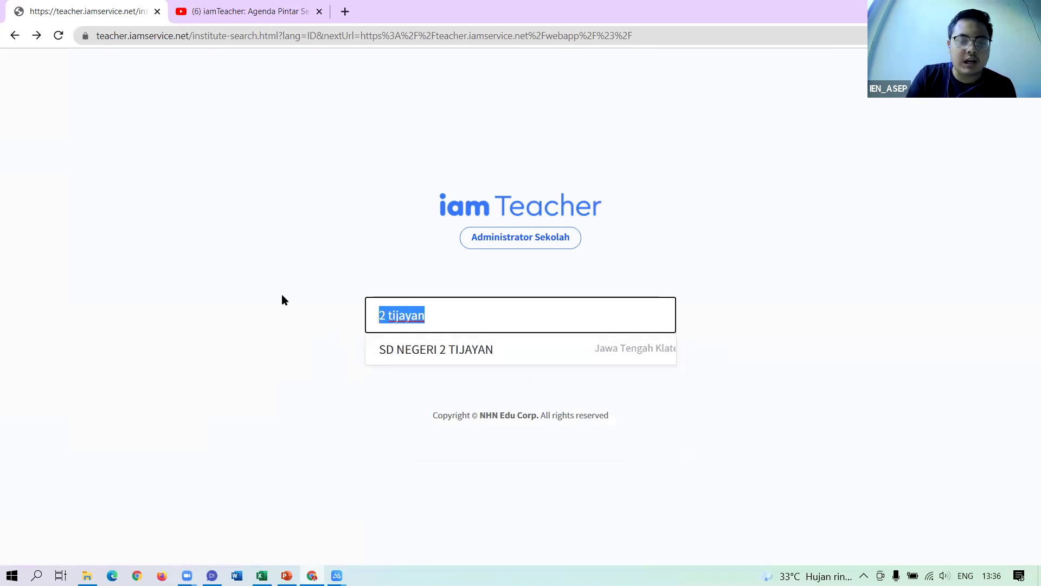
pyautogui.write('2 Karanganom')
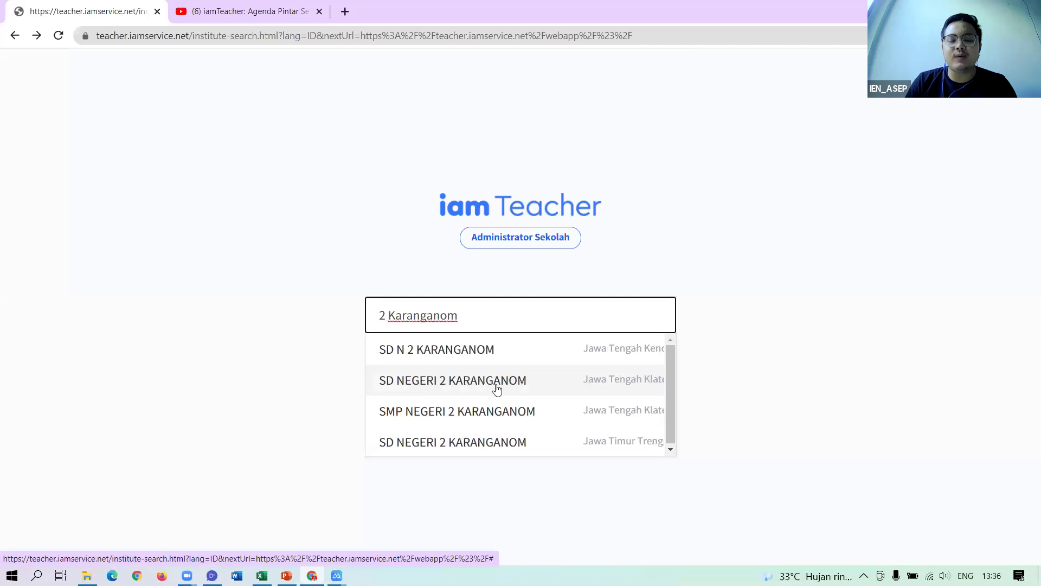
pyautogui.click(282, 305)
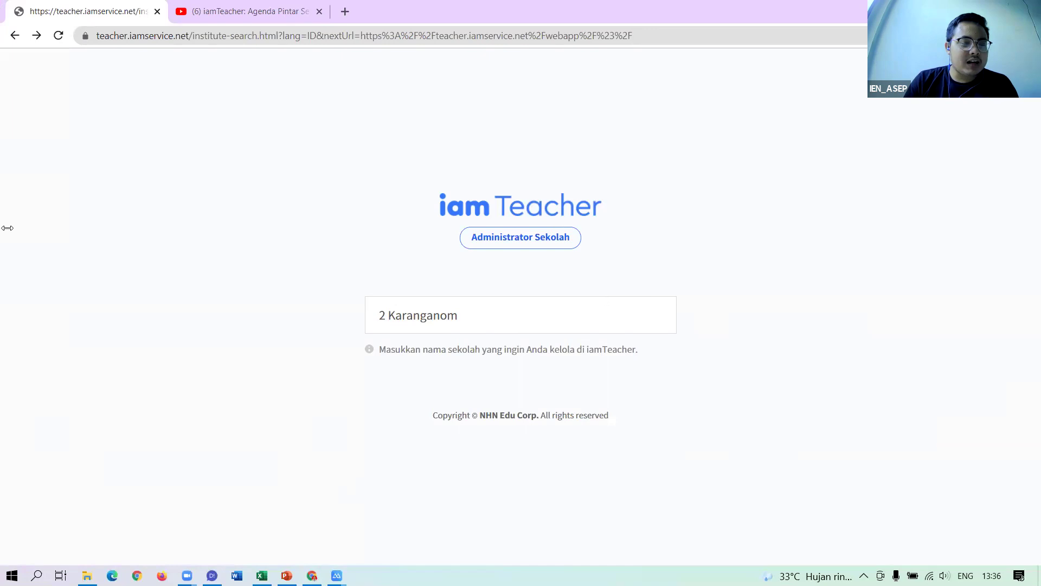
# Step: Search 'grogol selatan 13' and pick SDN Grogol Selatan 13 Pg. from the suggestions
pyautogui.click(477, 306)
pyautogui.press('BackSpace')
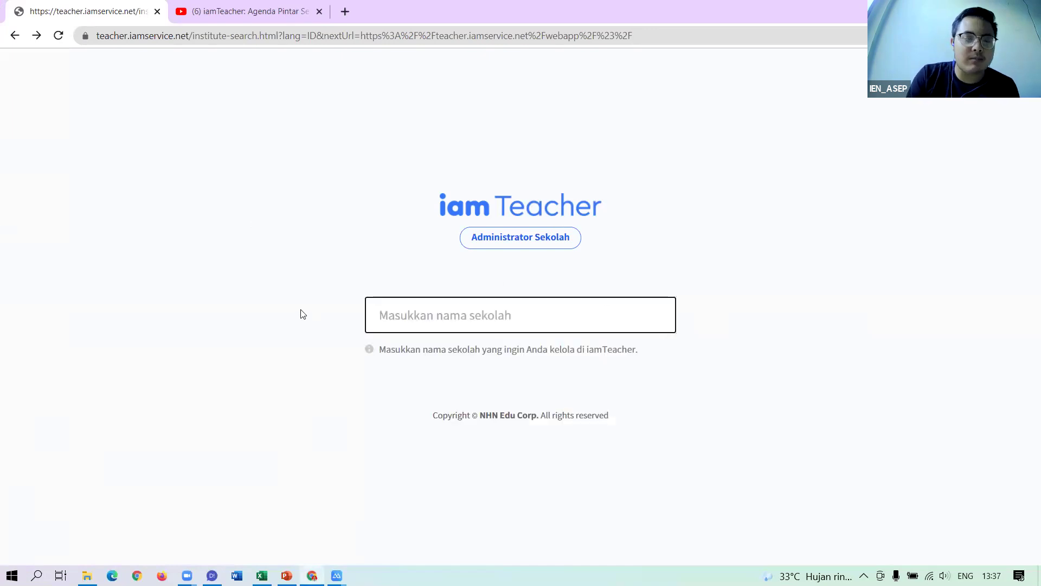
pyautogui.write('grogo')
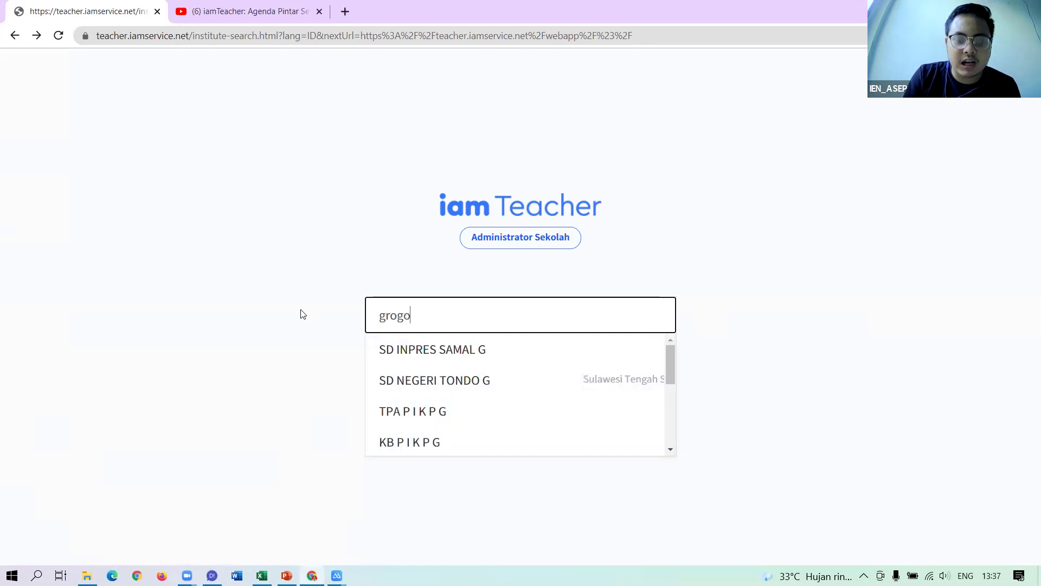
pyautogui.write('l sel')
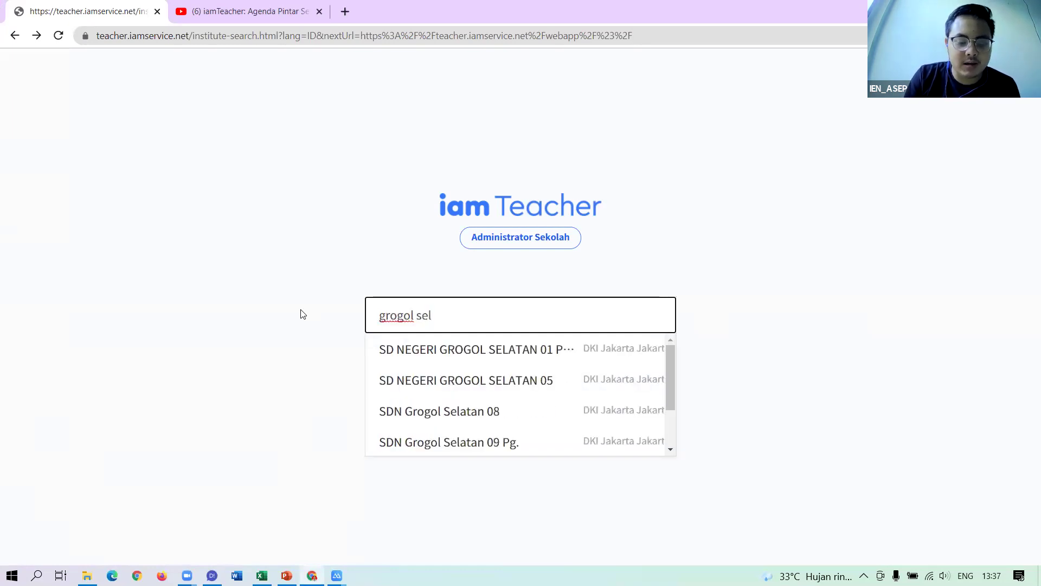
pyautogui.write('atan 3')
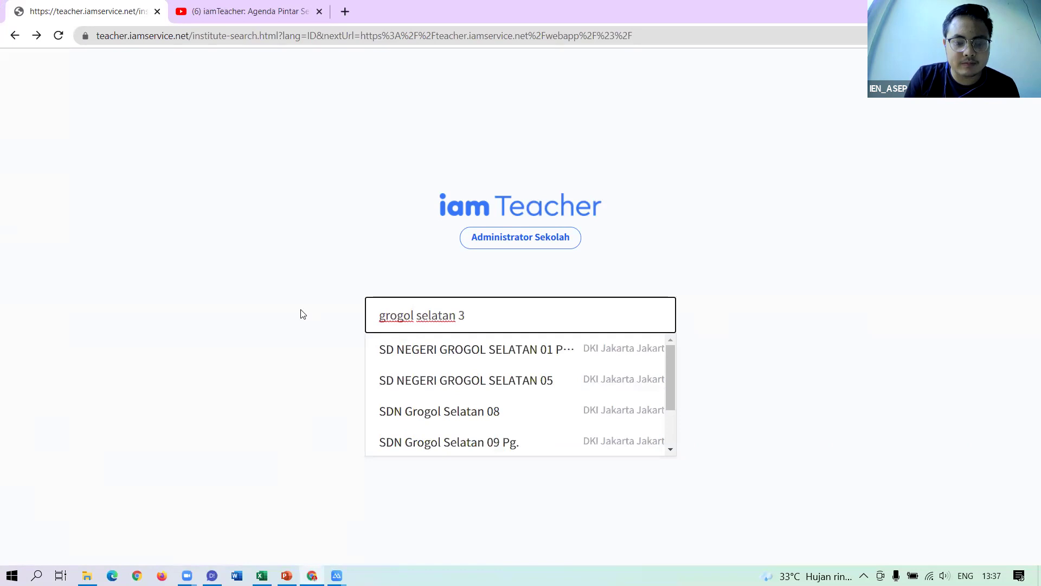
pyautogui.press('BackSpace')
pyautogui.write('13')
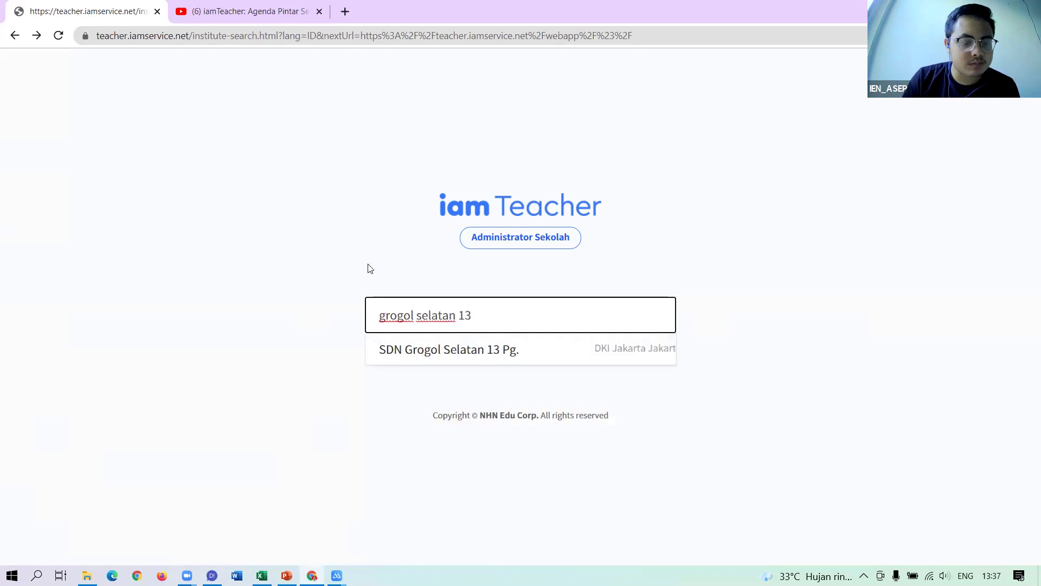
pyautogui.click(453, 351)
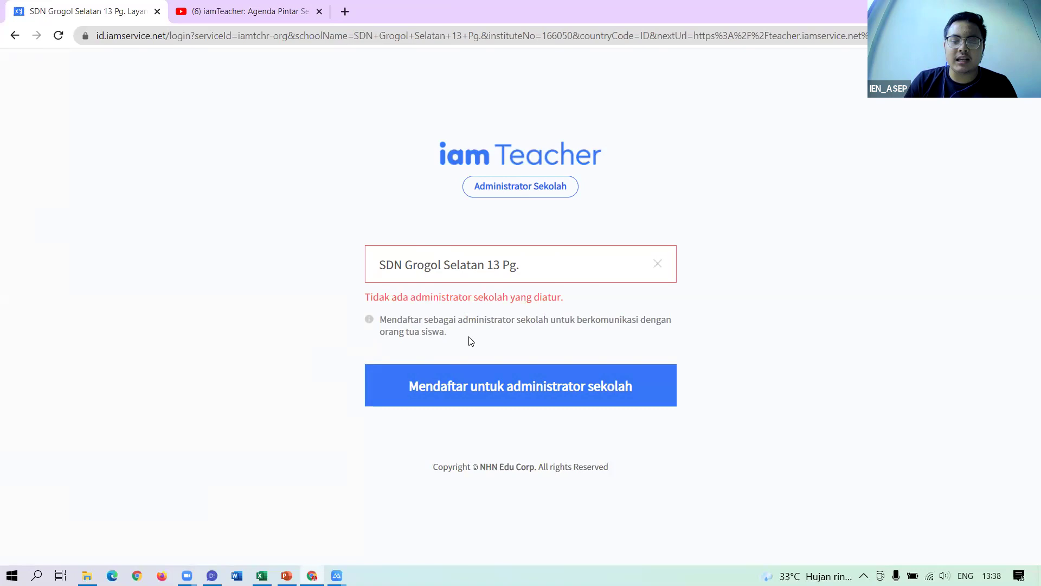
# Step: Start registering as school administrator and scroll through the sign-up form
pyautogui.click(536, 384)
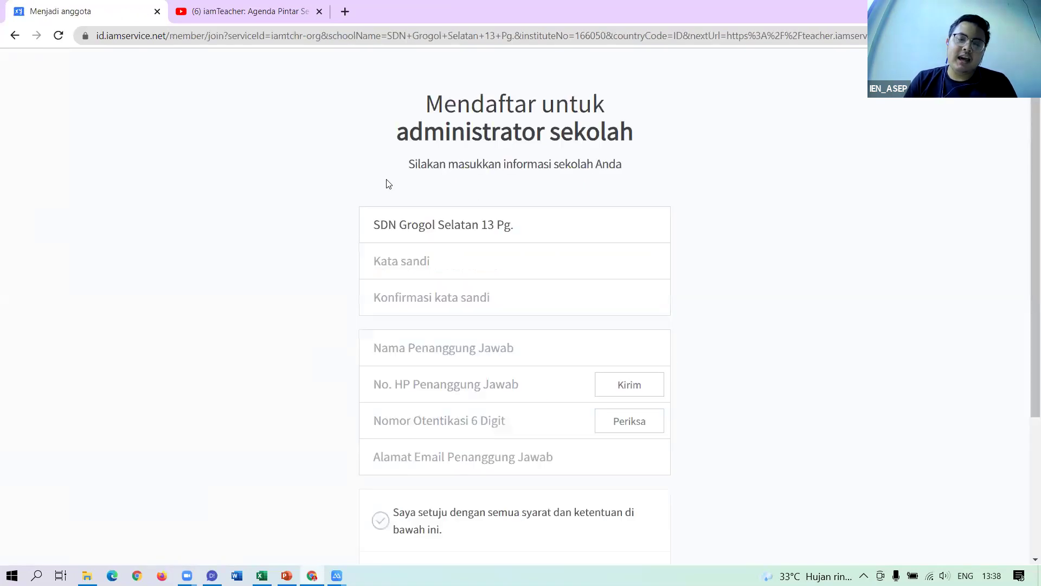
pyautogui.scroll(-3, 410, 242)
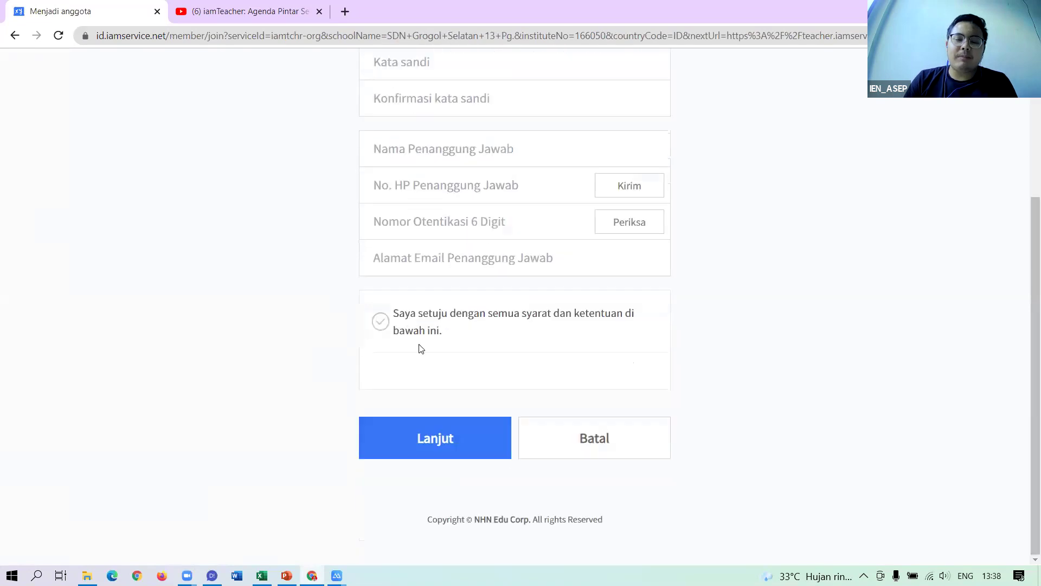
pyautogui.scroll(2, 421, 347)
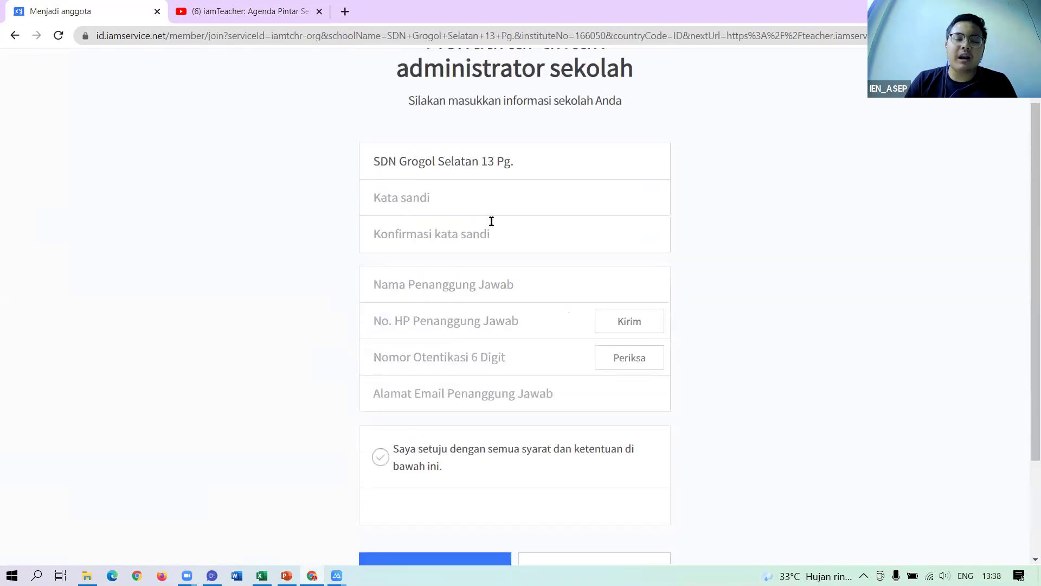
# Step: Go through the password and confirmation fields, dismissing the browser's saved-password suggestions
pyautogui.click(414, 203)
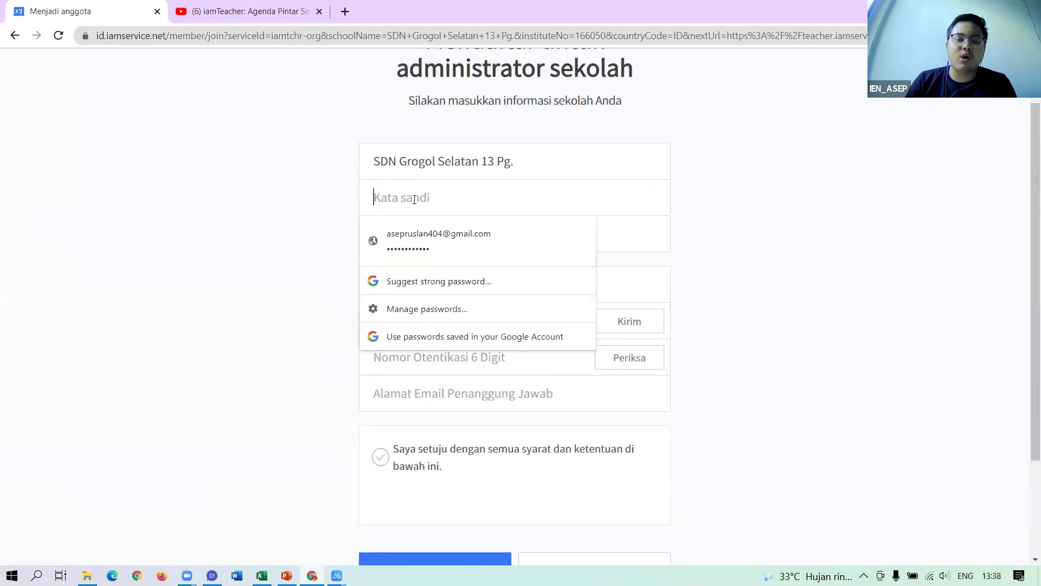
pyautogui.click(315, 202)
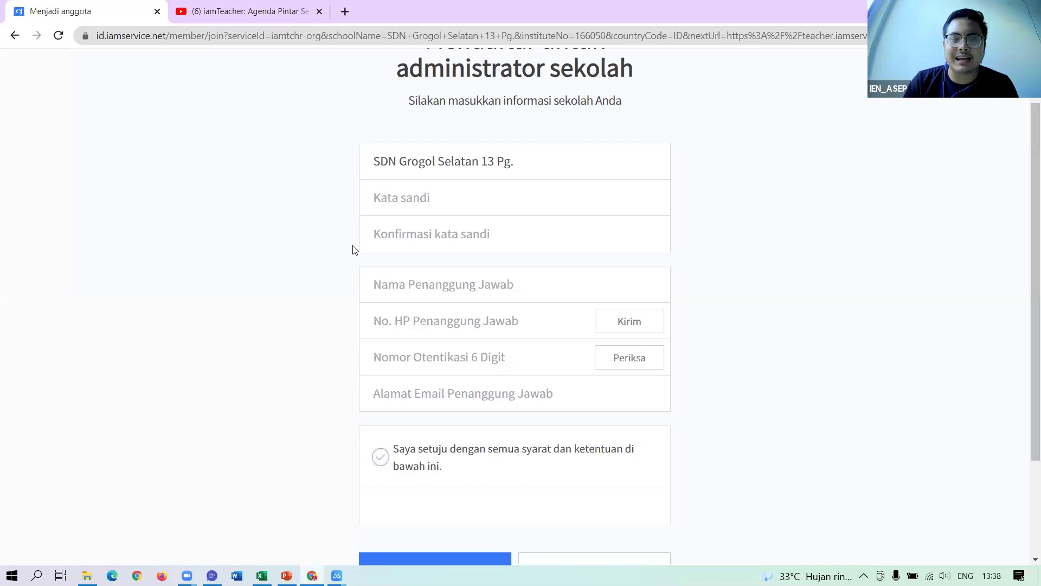
pyautogui.click(401, 201)
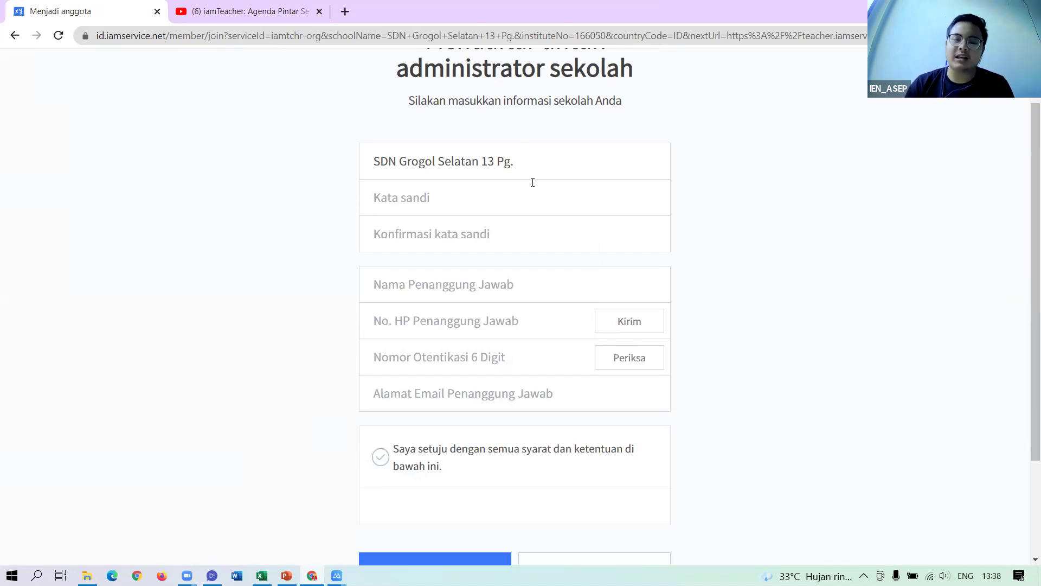
pyautogui.click(388, 203)
pyautogui.click(333, 213)
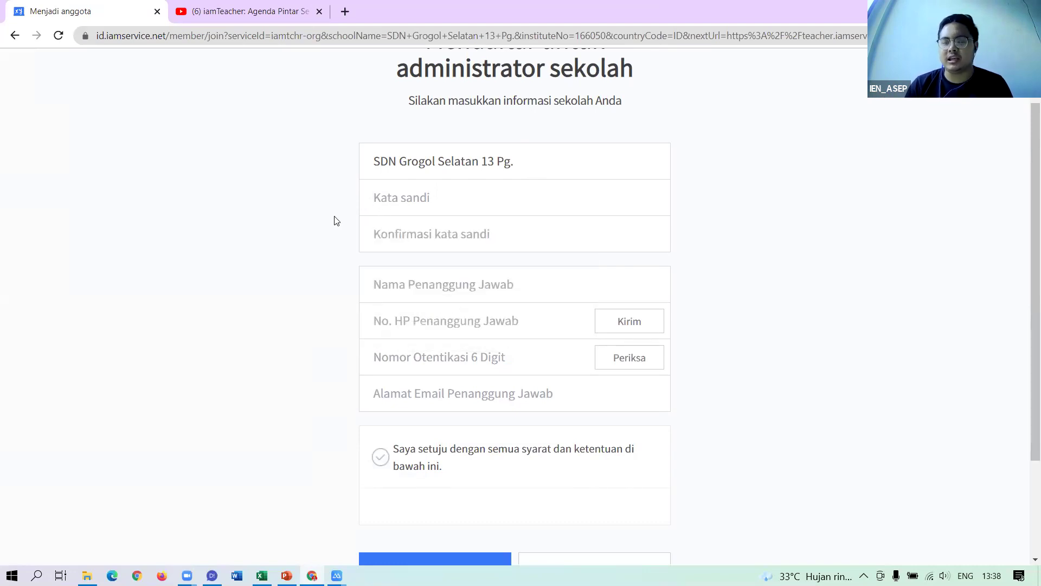
pyautogui.click(383, 202)
pyautogui.click(338, 220)
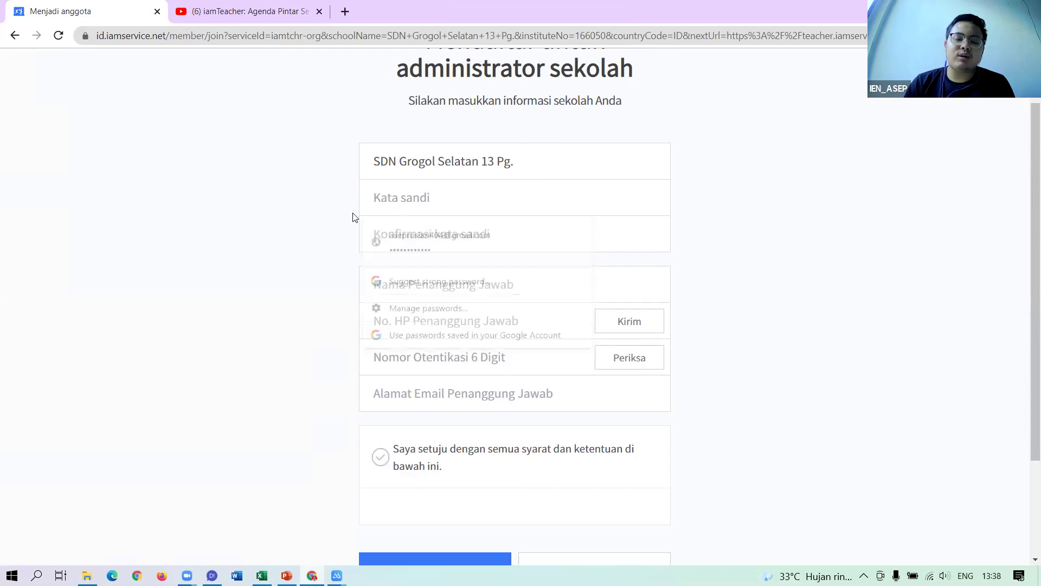
pyautogui.click(387, 233)
pyautogui.click(328, 237)
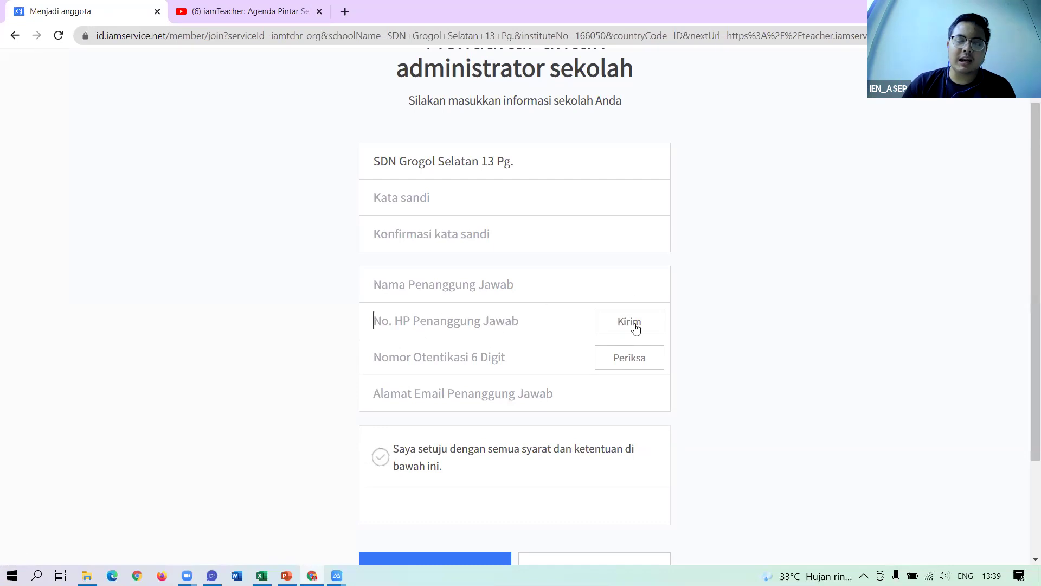
pyautogui.click(422, 359)
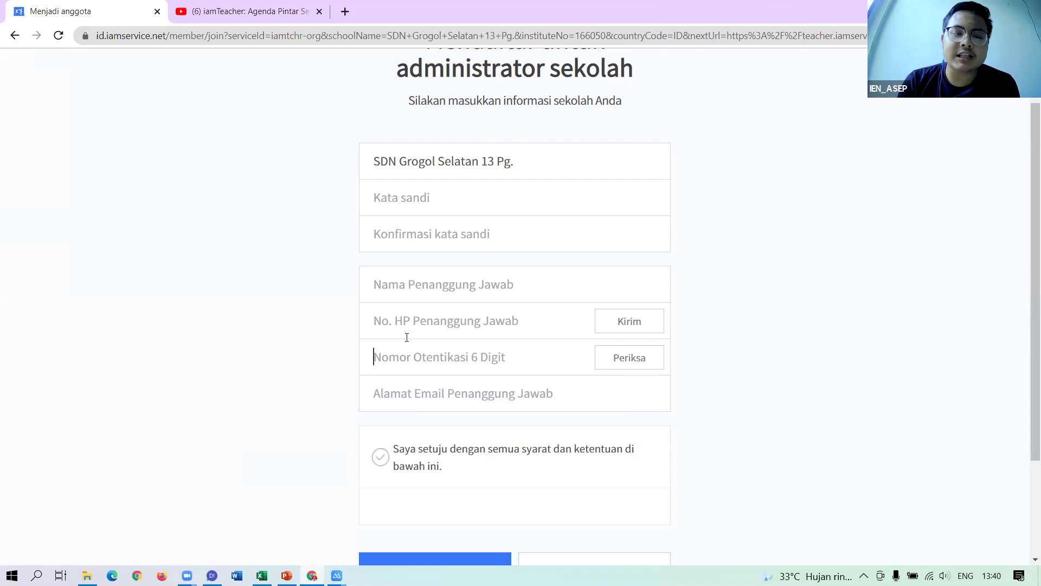
pyautogui.click(405, 329)
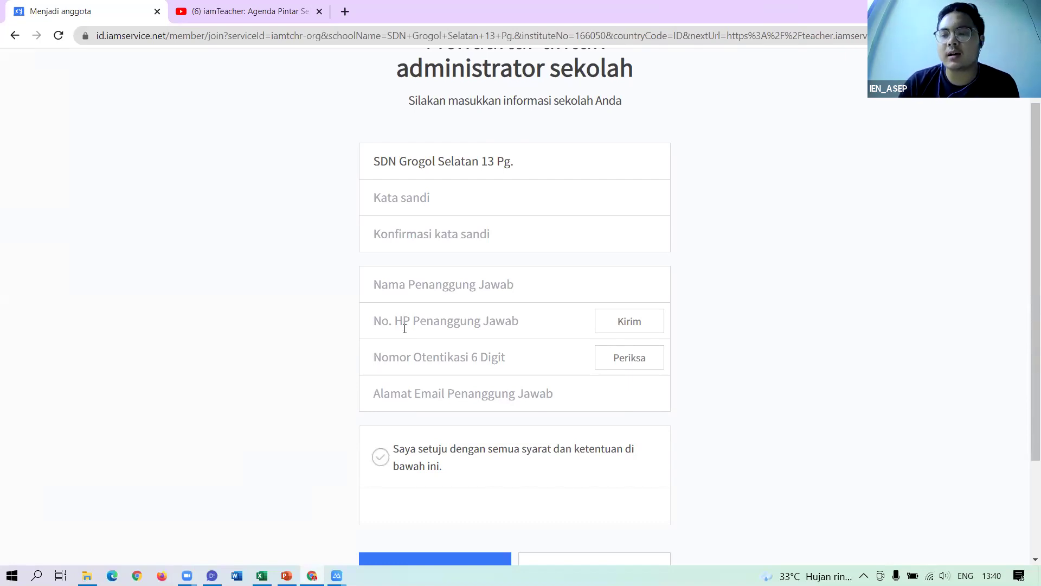
pyautogui.click(411, 360)
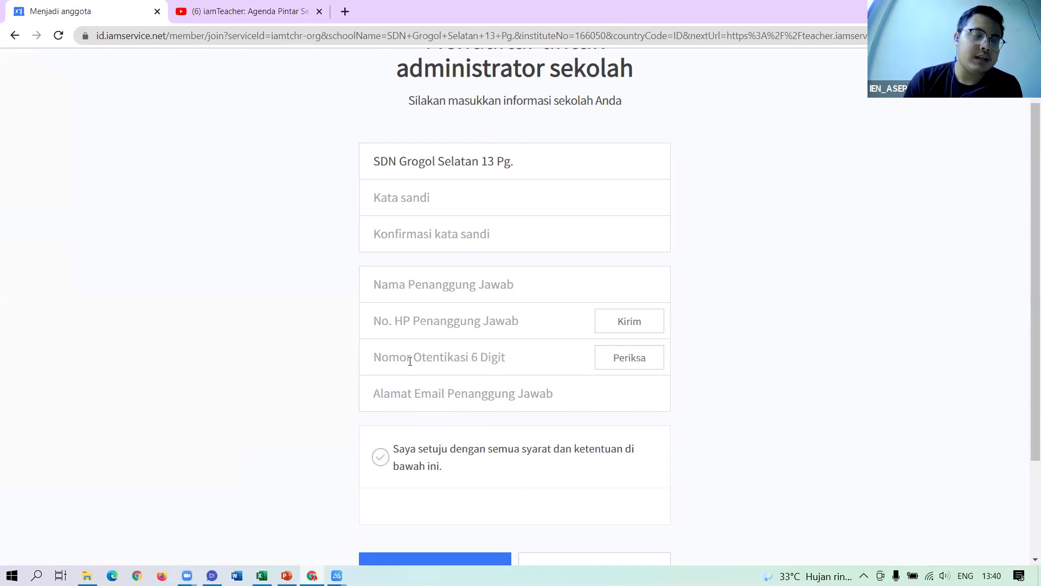
pyautogui.click(386, 188)
pyautogui.click(305, 237)
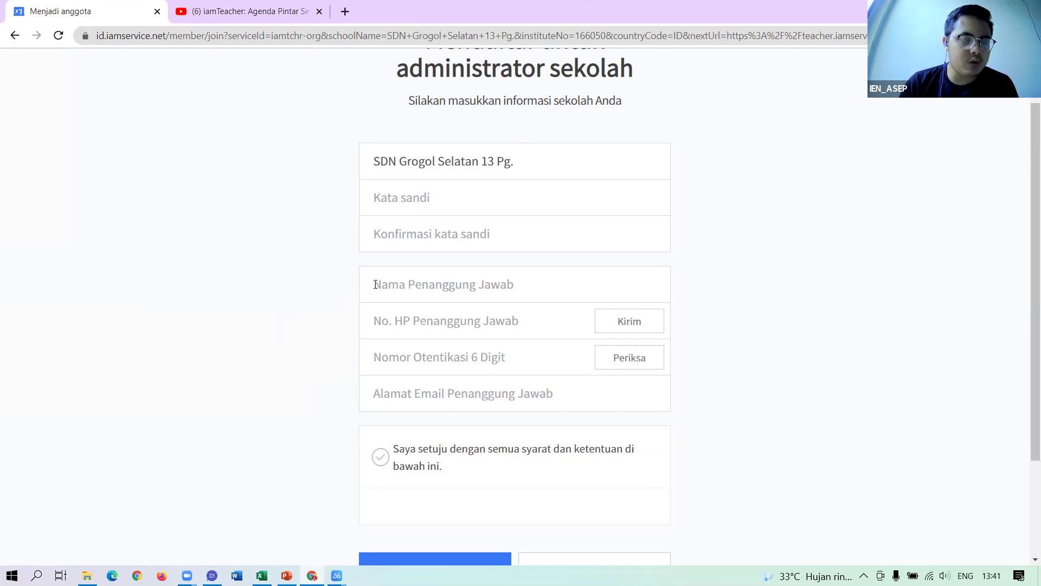
# Step: Go through the new password and confirmation fields, dismissing saved-password suggestions
pyautogui.click(398, 199)
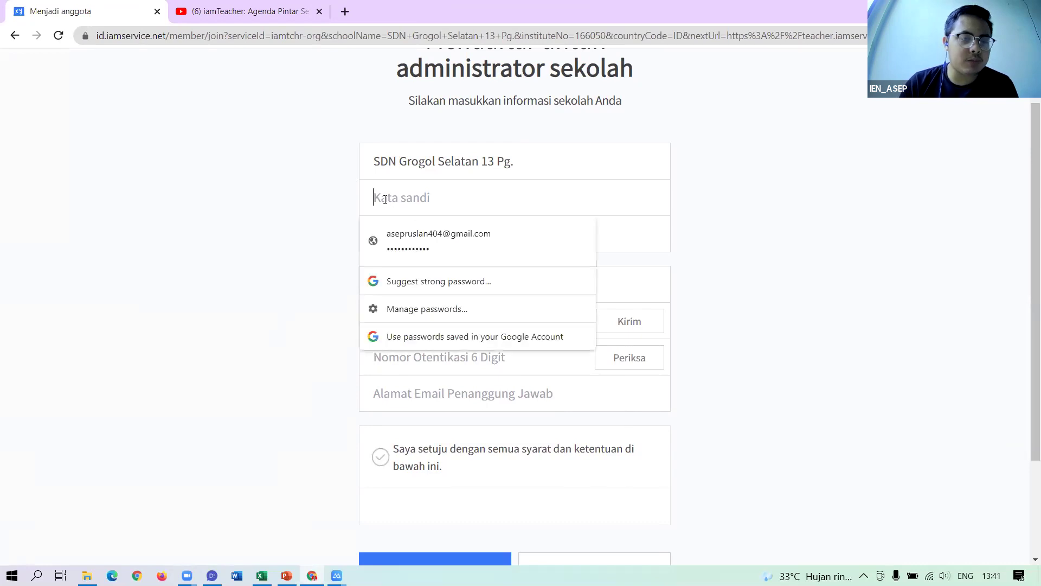
pyautogui.click(320, 202)
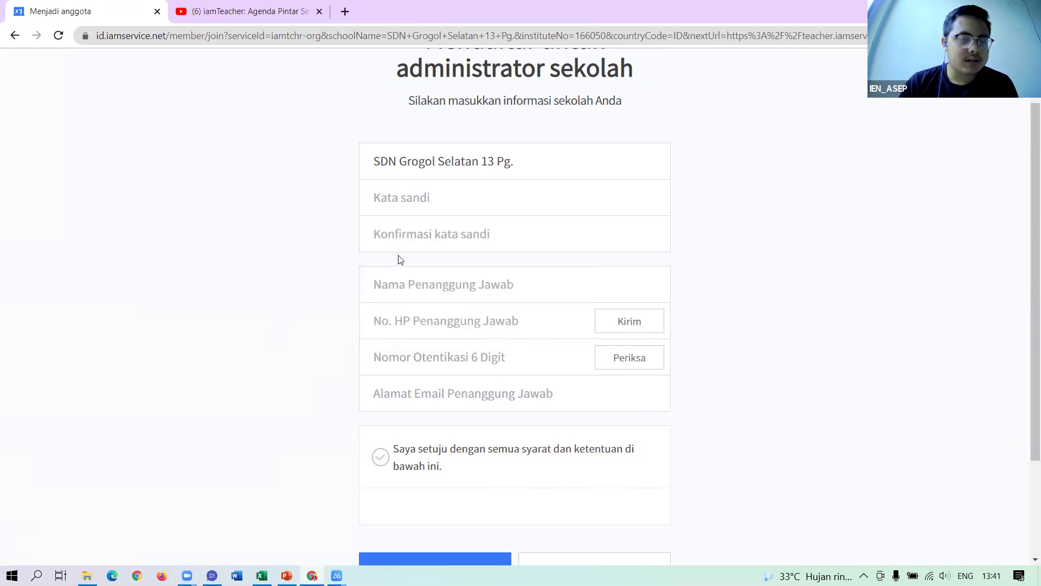
pyautogui.click(388, 202)
pyautogui.click(349, 211)
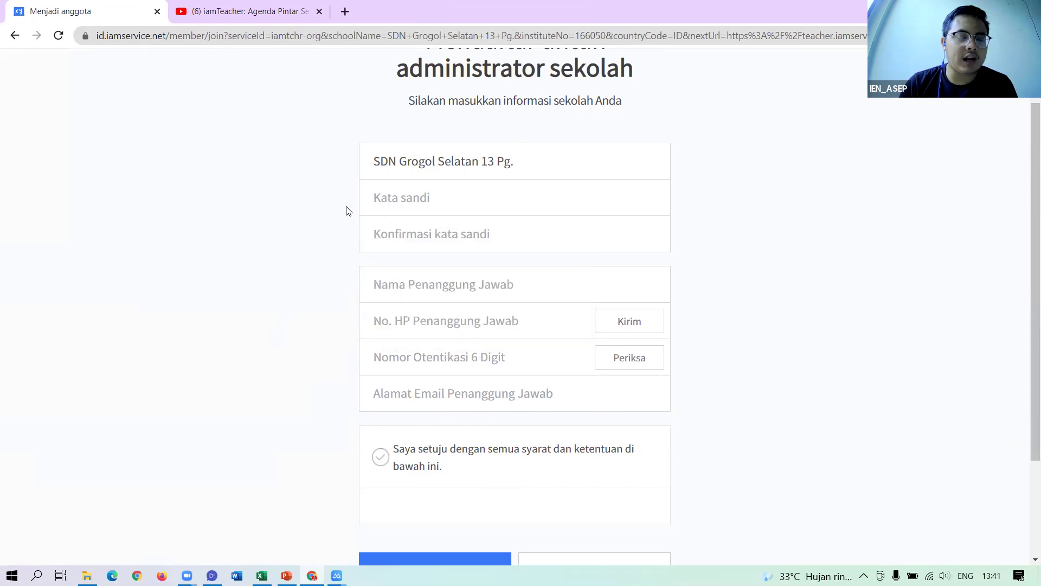
pyautogui.click(407, 229)
pyautogui.click(392, 188)
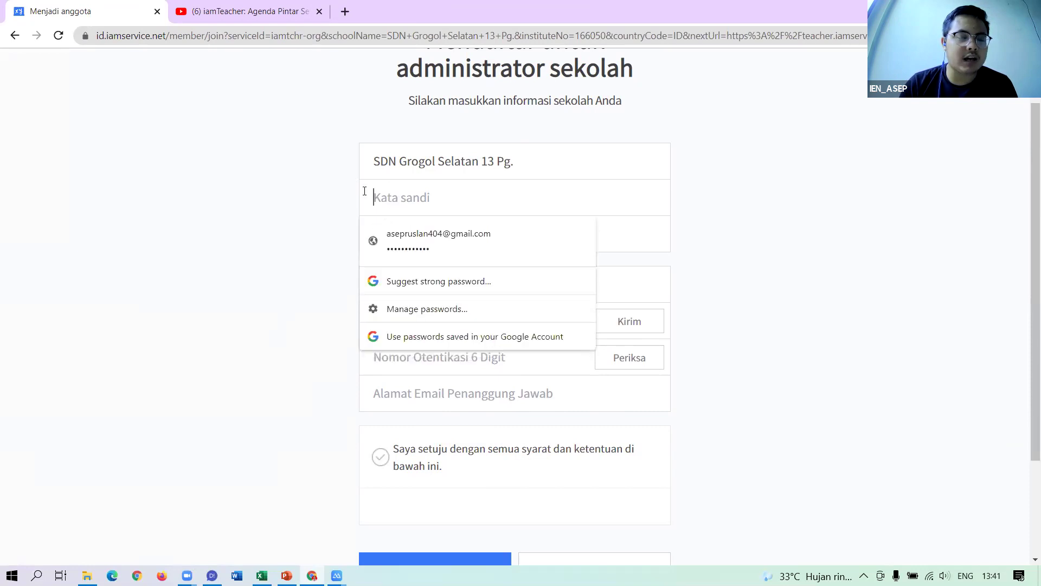
pyautogui.click(303, 193)
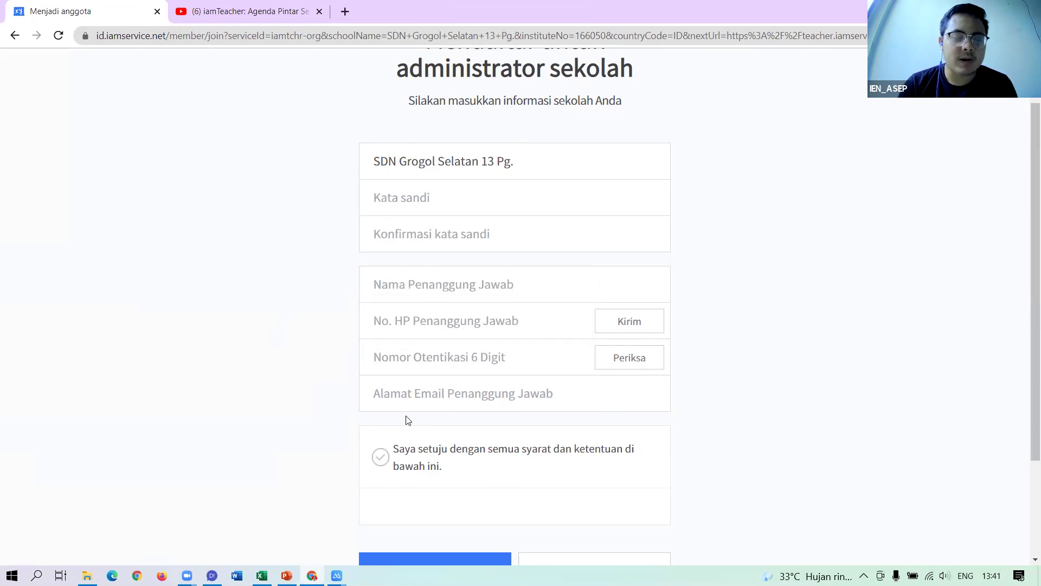
# Step: Check the responsible person's email field, then go back to the login page and clear the school
pyautogui.scroll(-1, 407, 421)
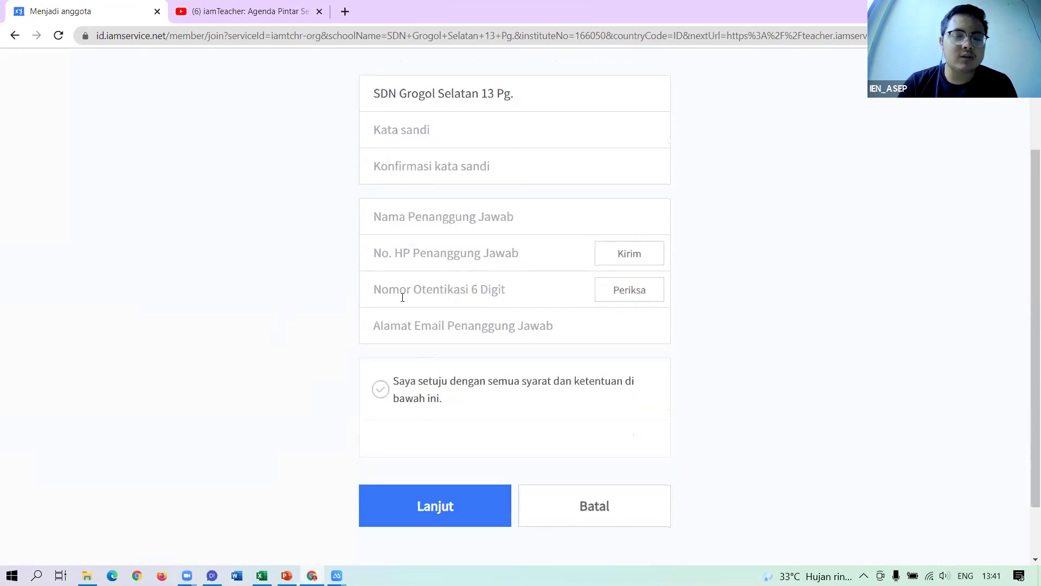
pyautogui.click(400, 328)
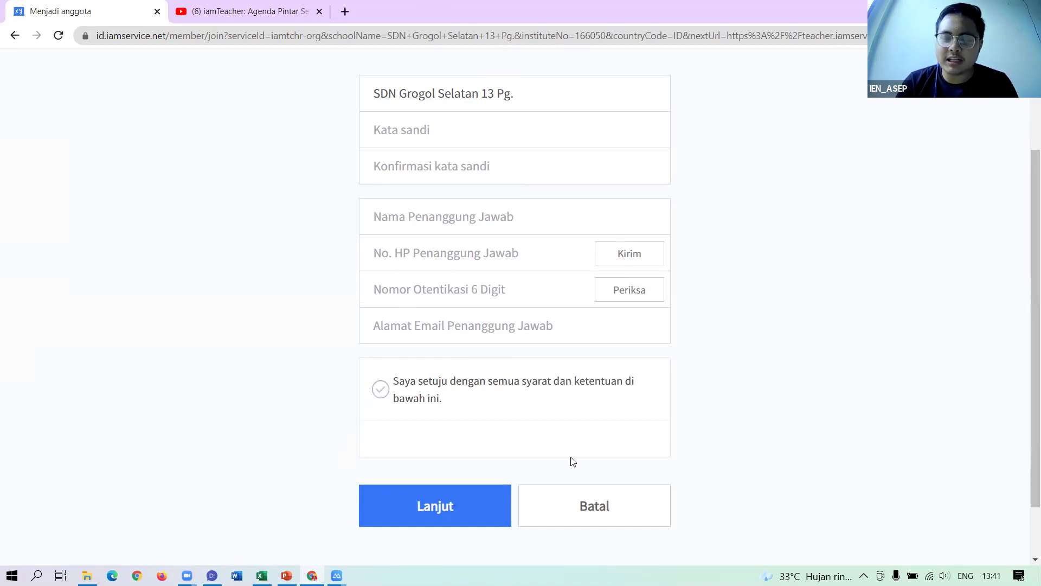
pyautogui.scroll(-2, 581, 461)
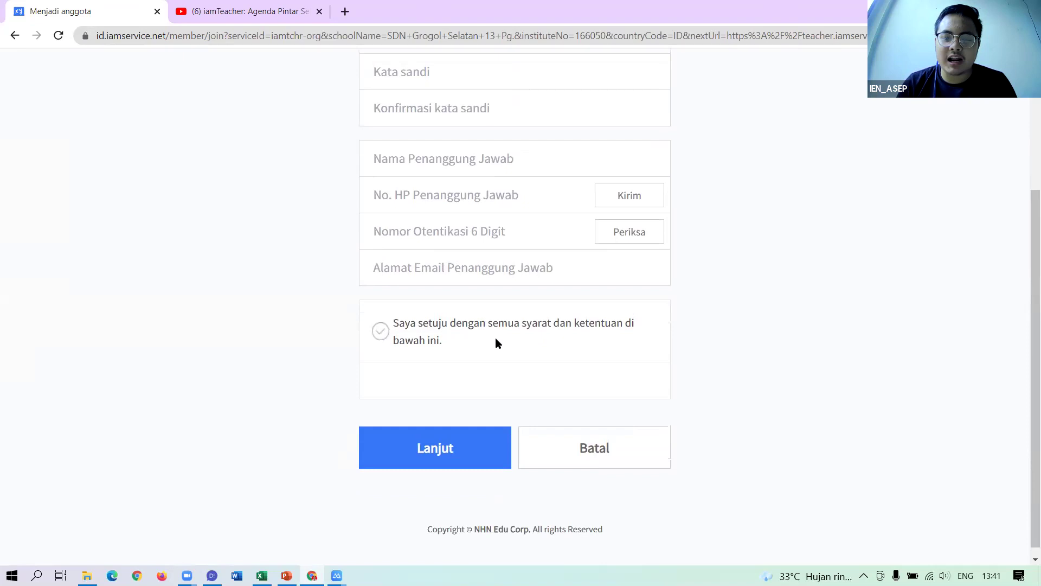
pyautogui.scroll(4, 495, 337)
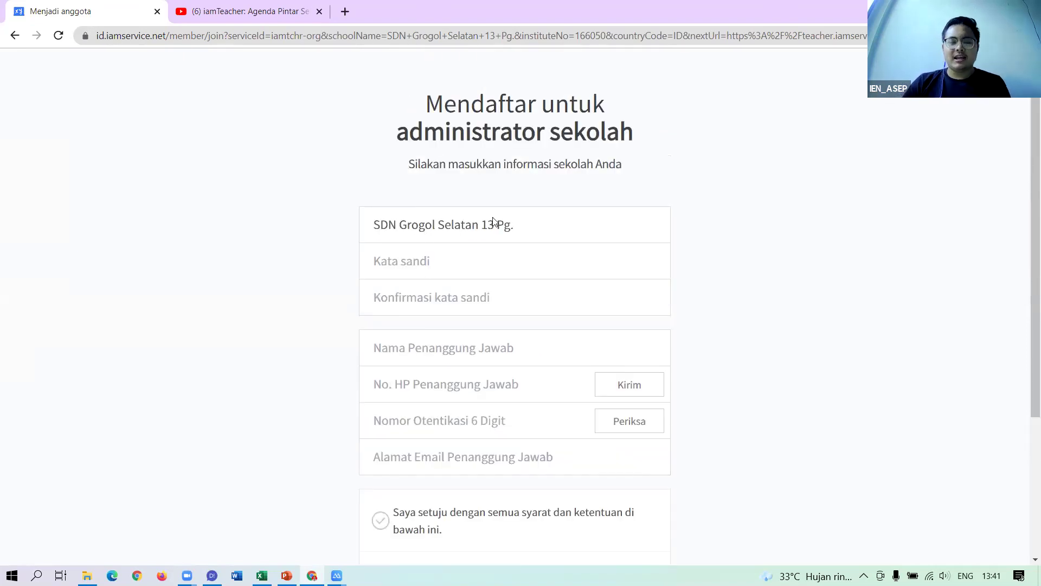
pyautogui.scroll(-3, 677, 439)
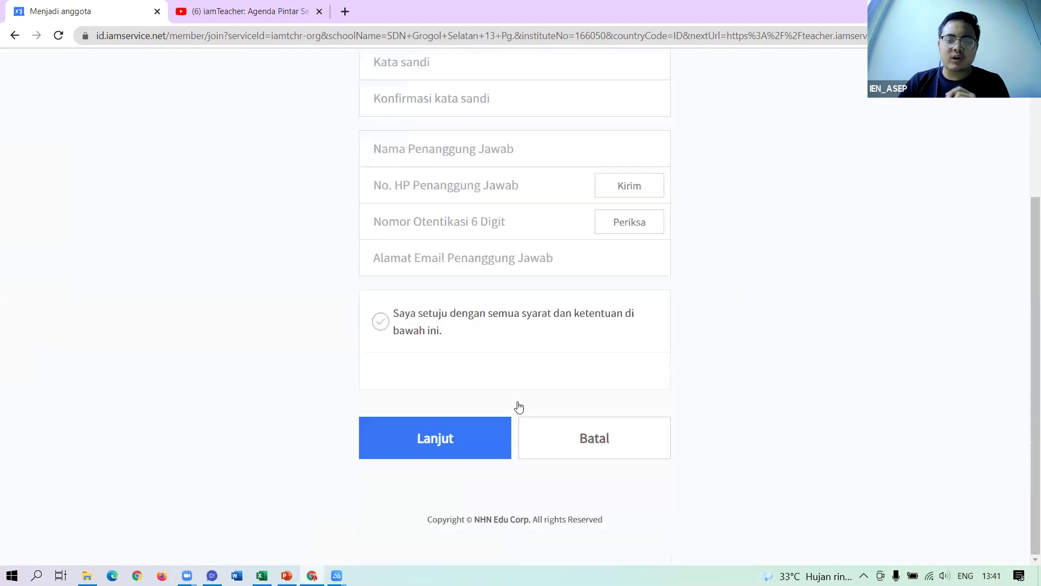
pyautogui.scroll(4, 226, 86)
pyautogui.click(15, 35)
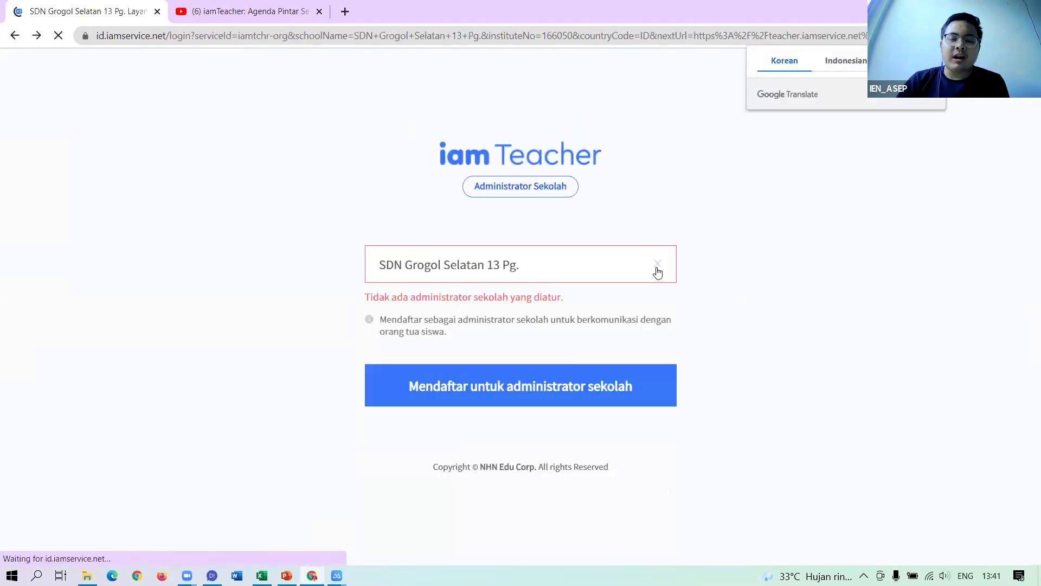
pyautogui.click(657, 268)
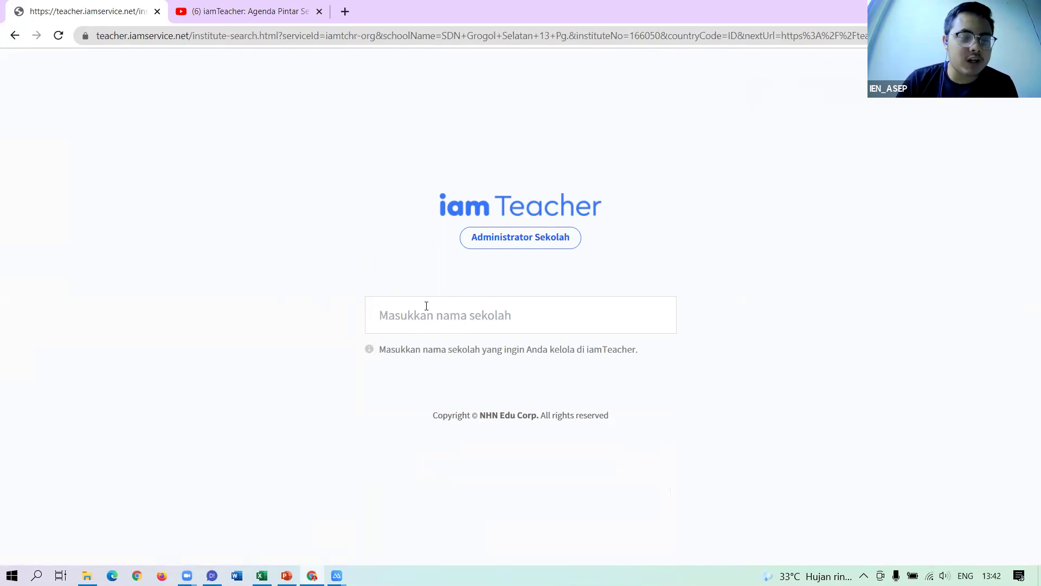
# Step: Search '78 jakarta', select SMAN 78 JAKARTA, and try signing in without a password
pyautogui.click(398, 316)
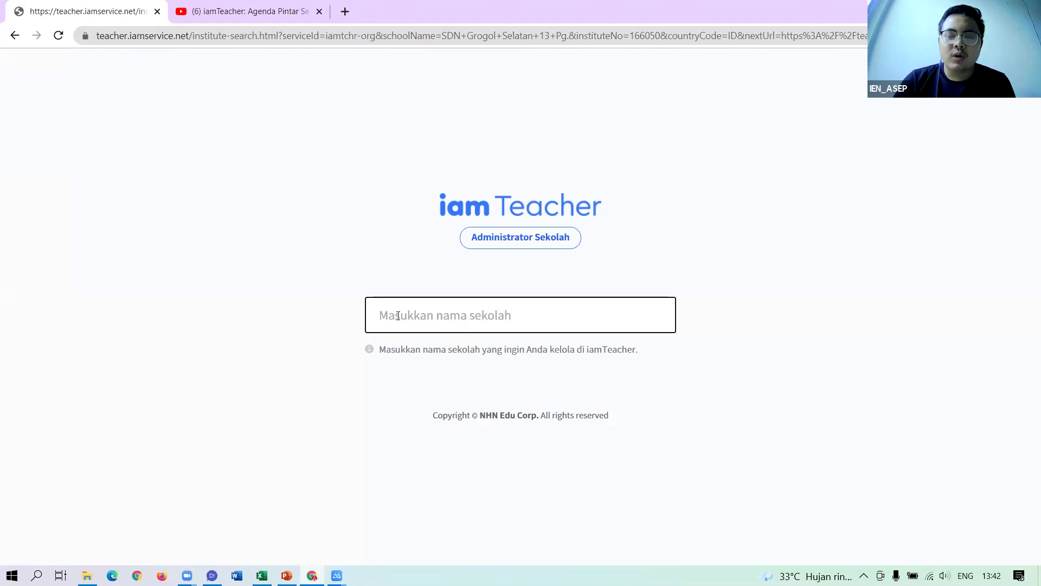
pyautogui.write('78 jakarta')
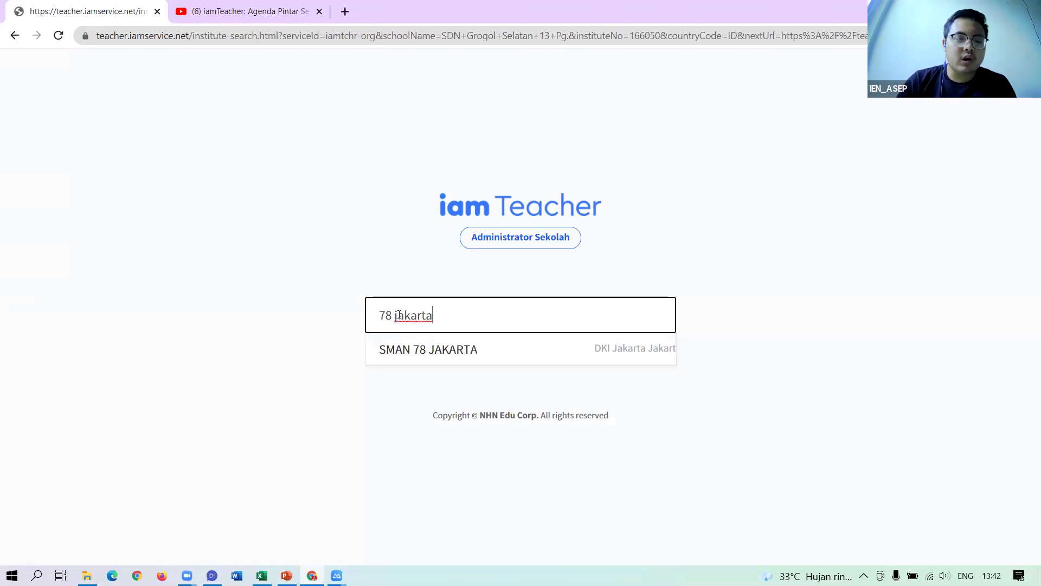
pyautogui.click(446, 351)
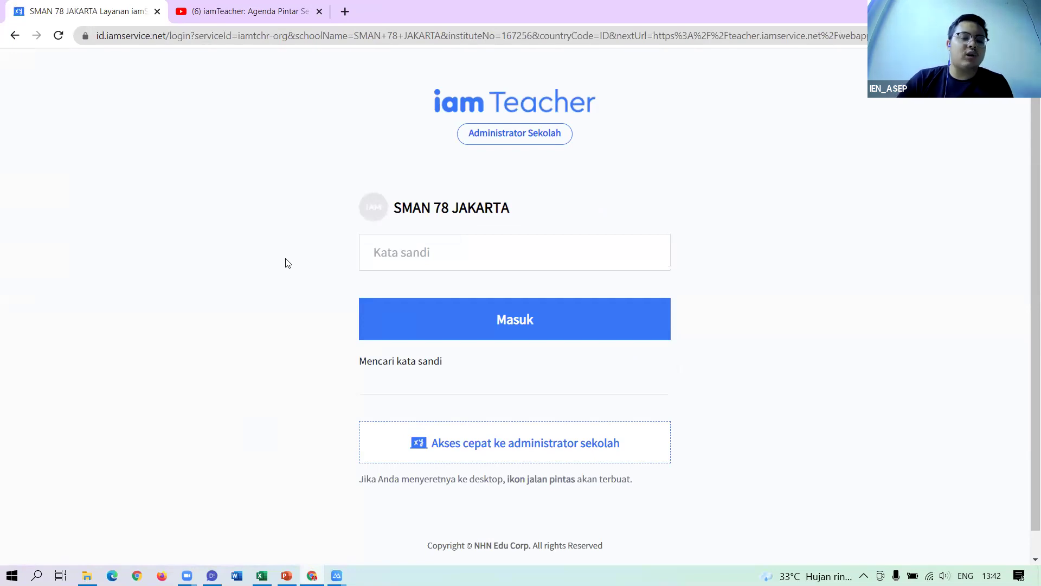
pyautogui.press('Return')
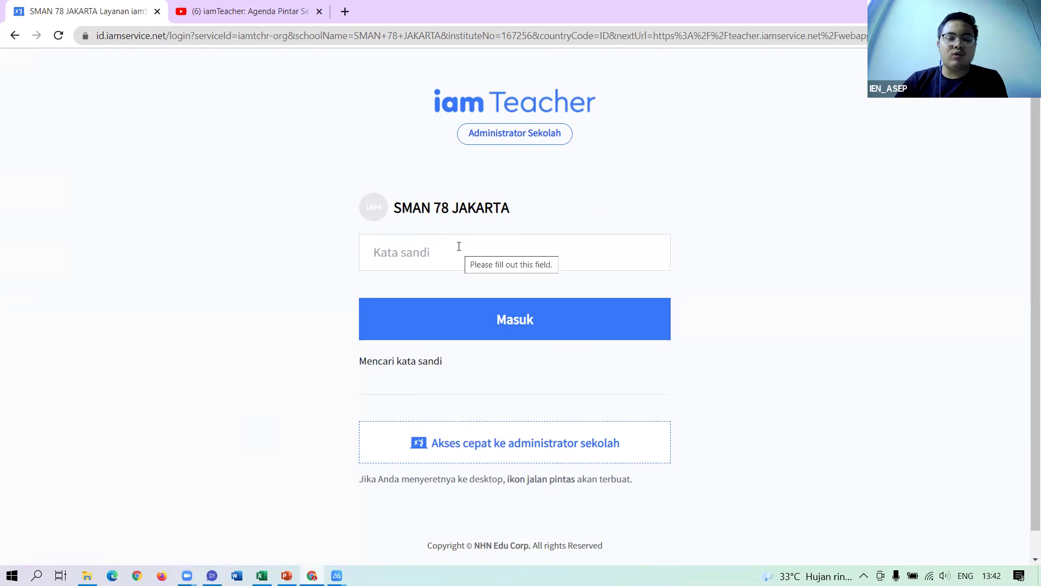
pyautogui.click(397, 252)
pyautogui.click(293, 295)
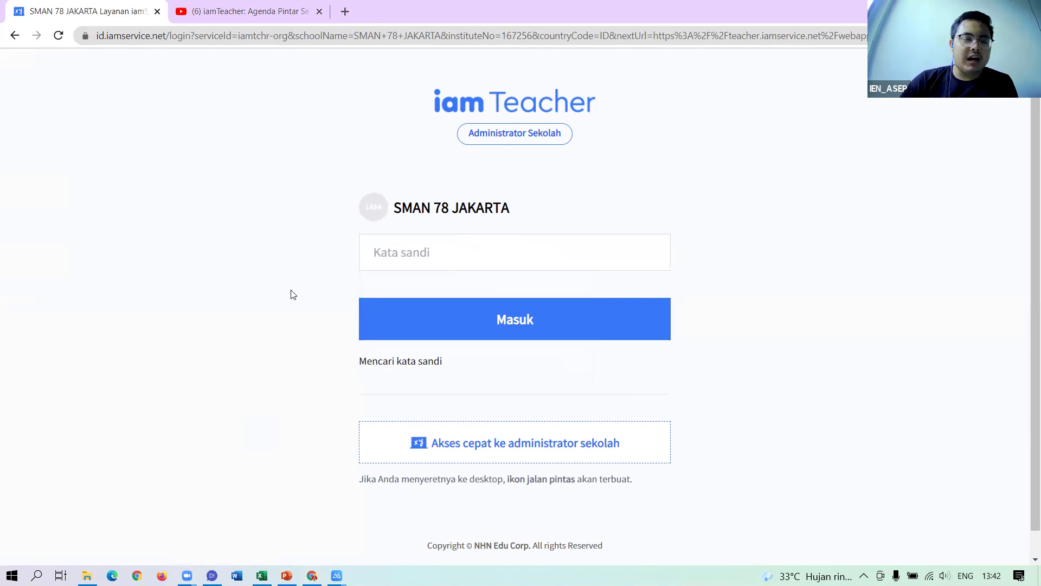
pyautogui.click(443, 253)
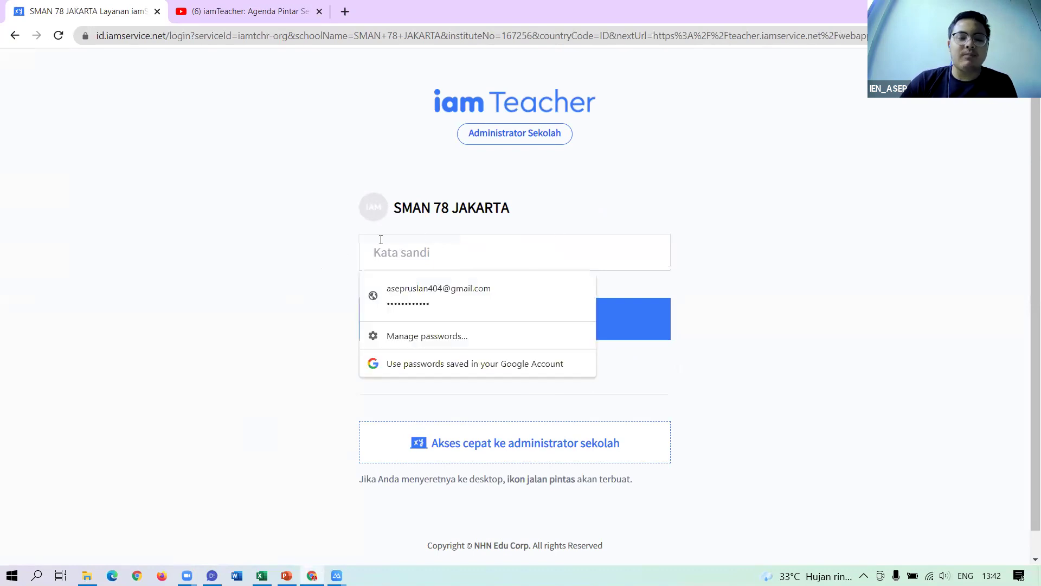
pyautogui.click(321, 239)
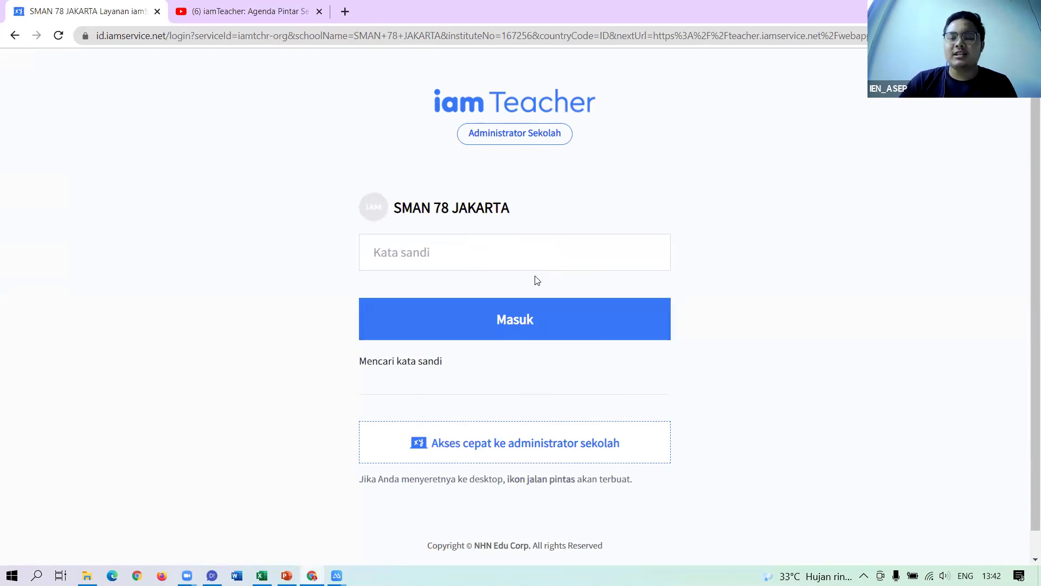
pyautogui.click(418, 245)
pyautogui.click(595, 196)
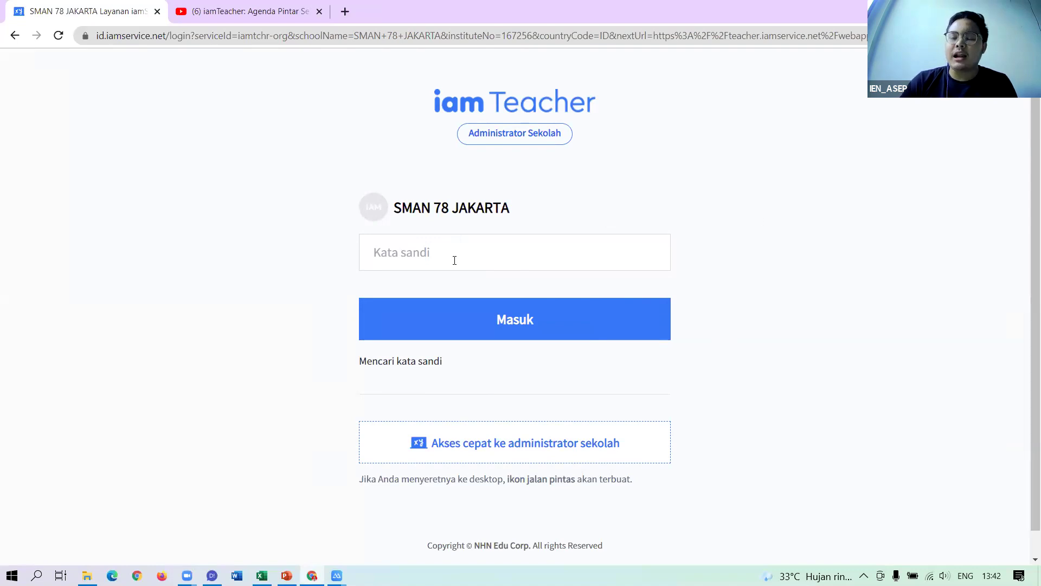
pyautogui.click(400, 261)
pyautogui.click(783, 178)
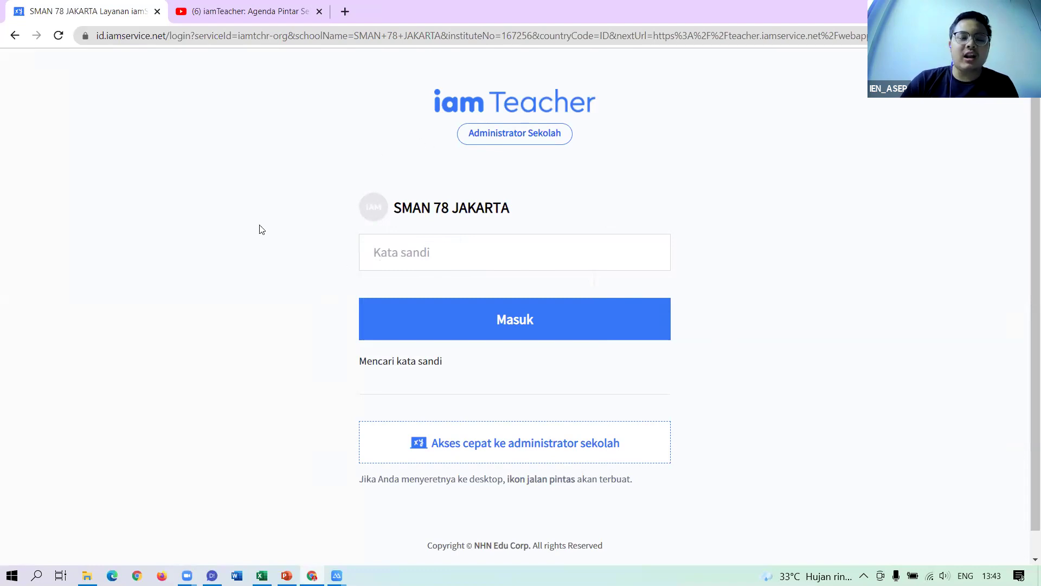
pyautogui.scroll(-1, 436, 336)
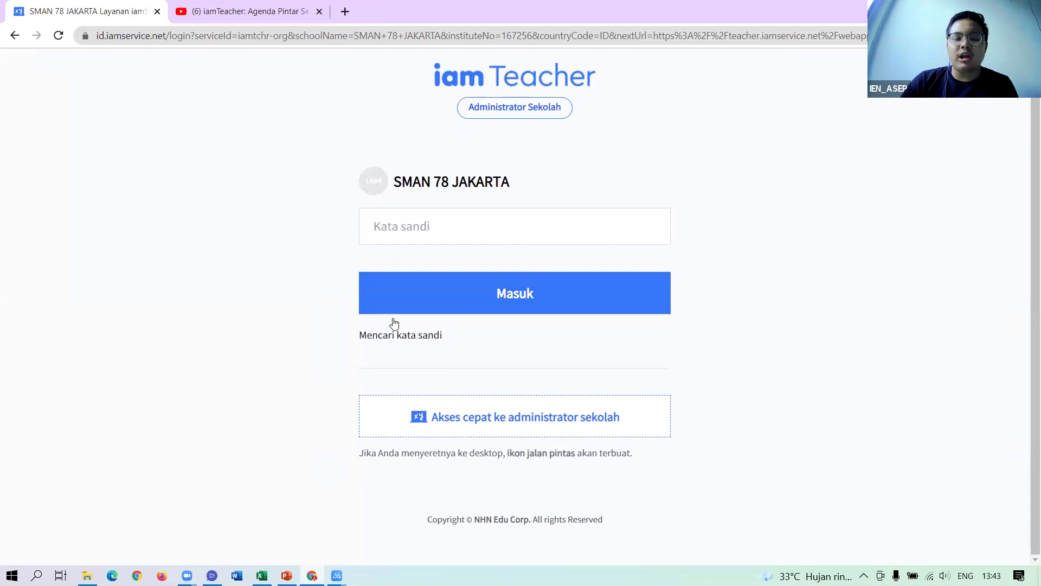
pyautogui.click(420, 339)
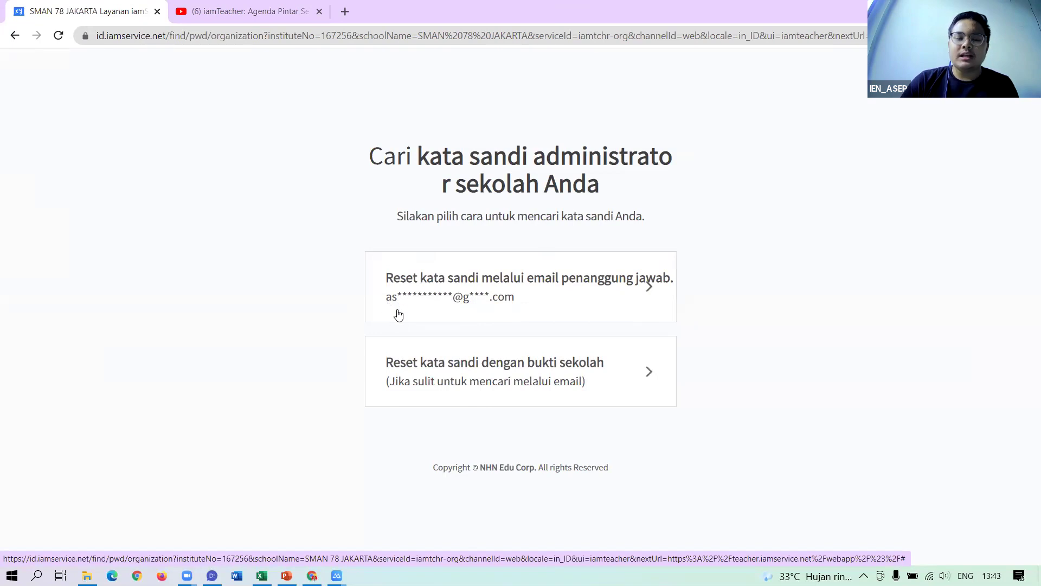
# Step: Send a password reset email to the responsible person, acknowledge it, and go back
pyautogui.click(432, 304)
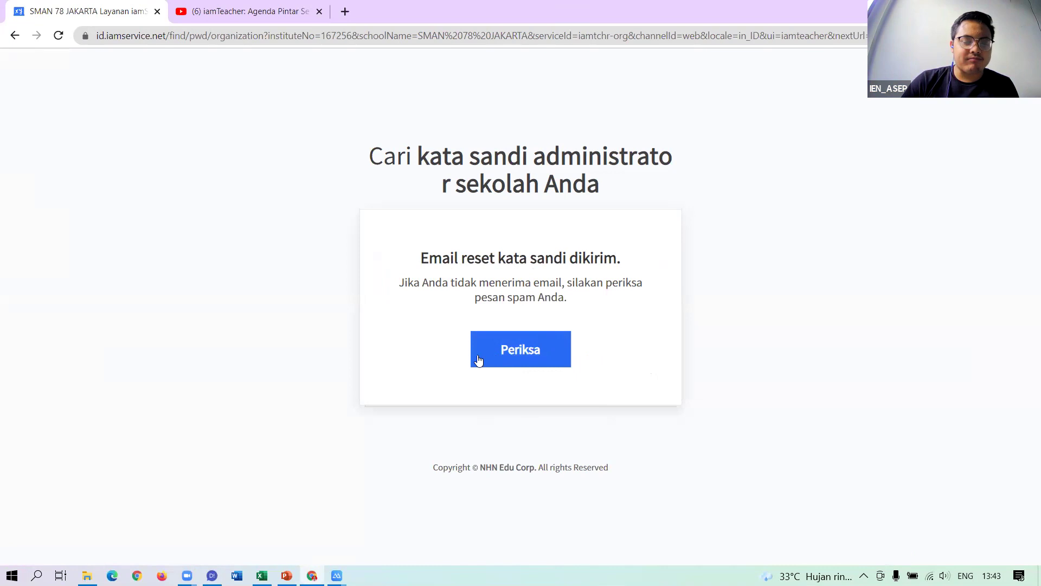
pyautogui.click(525, 355)
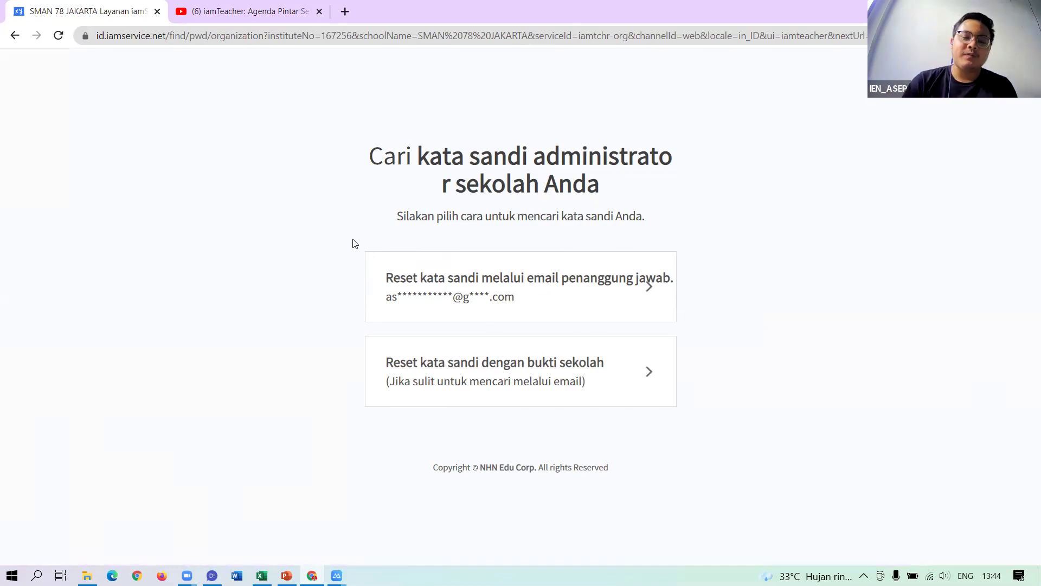
pyautogui.click(15, 38)
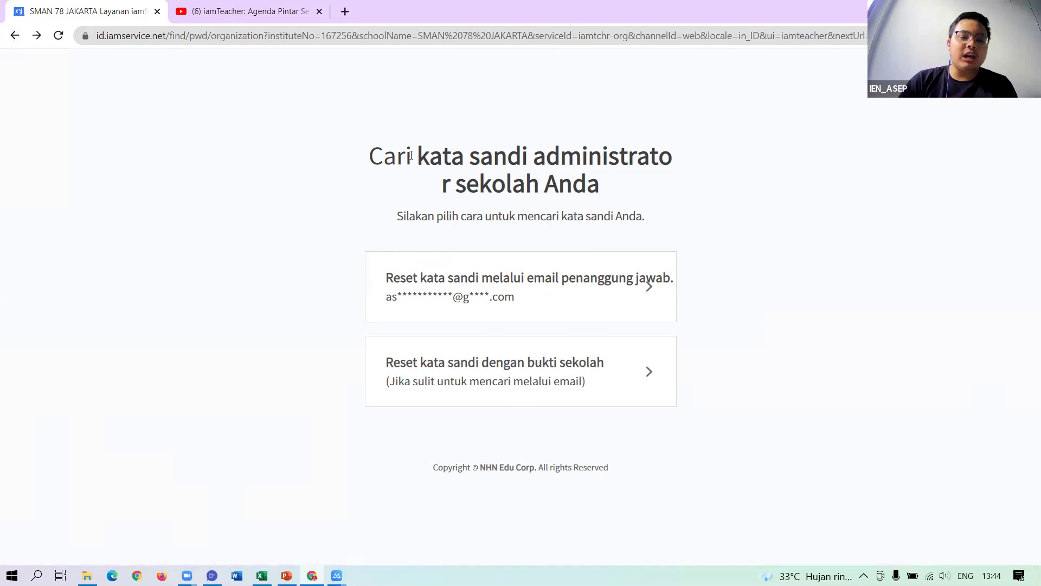
pyautogui.click(15, 37)
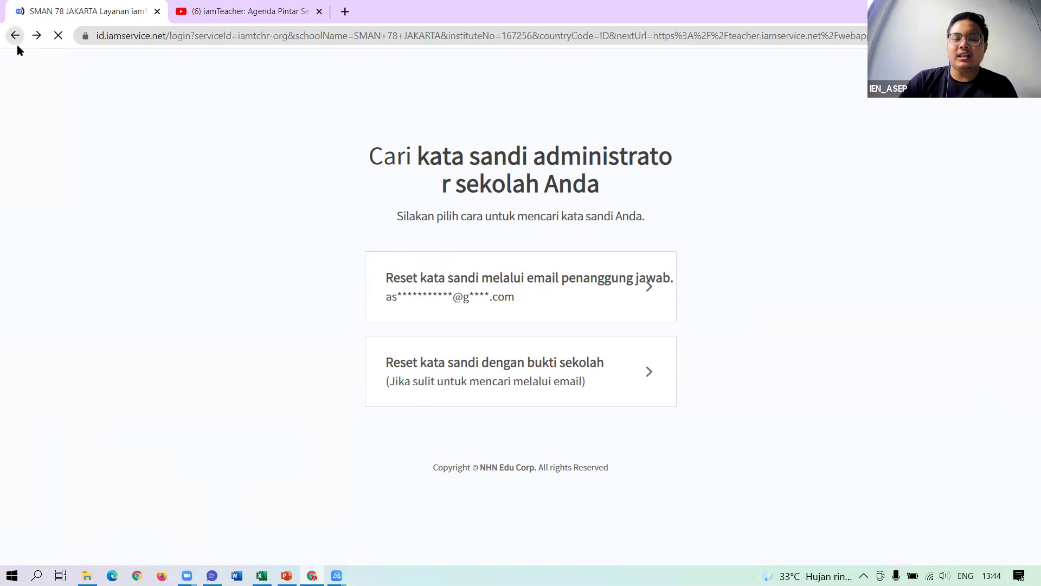
# Step: Try submitting the SMAN 78 JAKARTA login with an empty password, then go back to school search
pyautogui.click(422, 227)
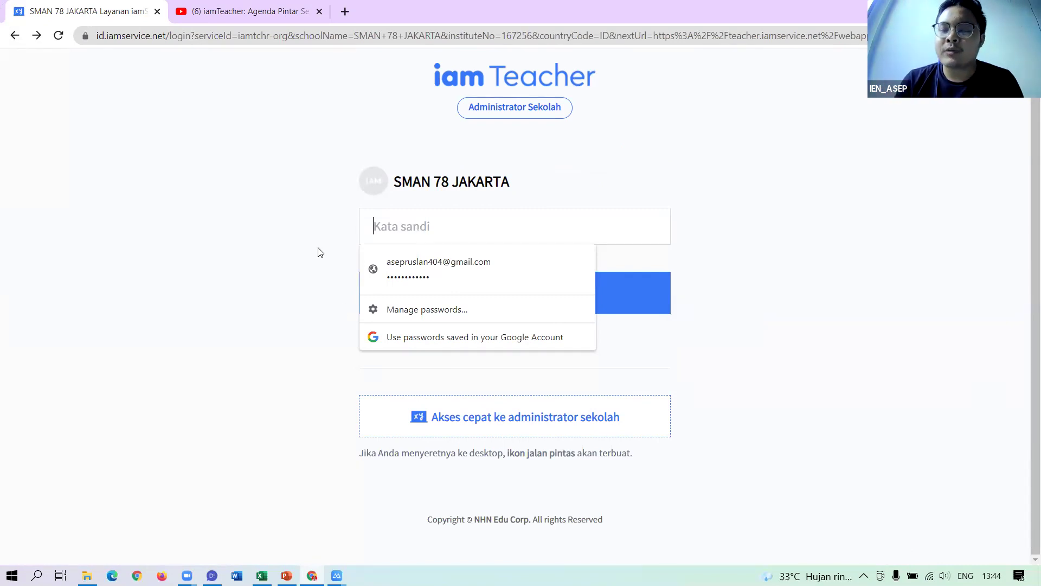
pyautogui.click(323, 211)
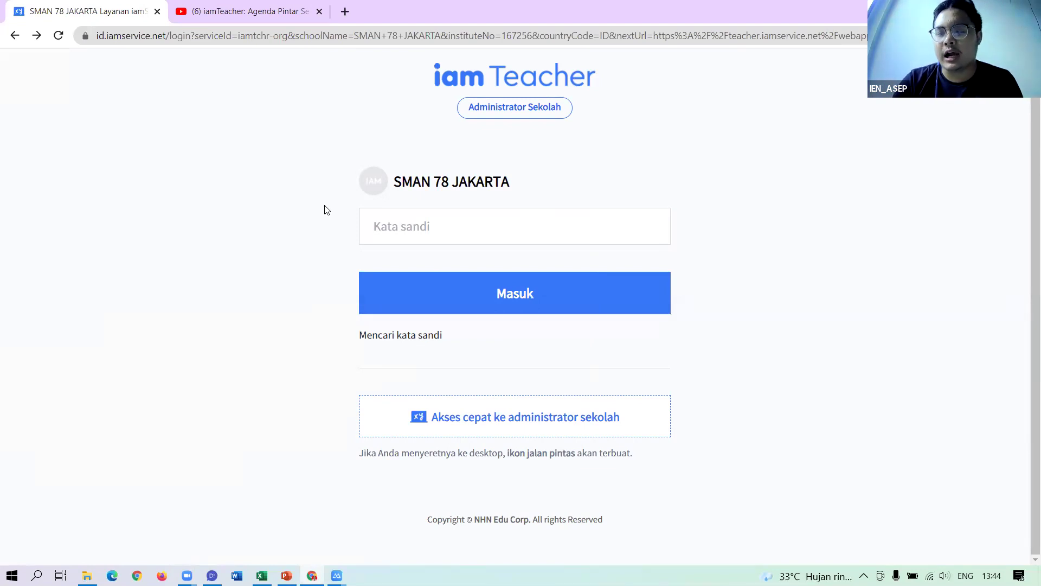
pyautogui.click(380, 228)
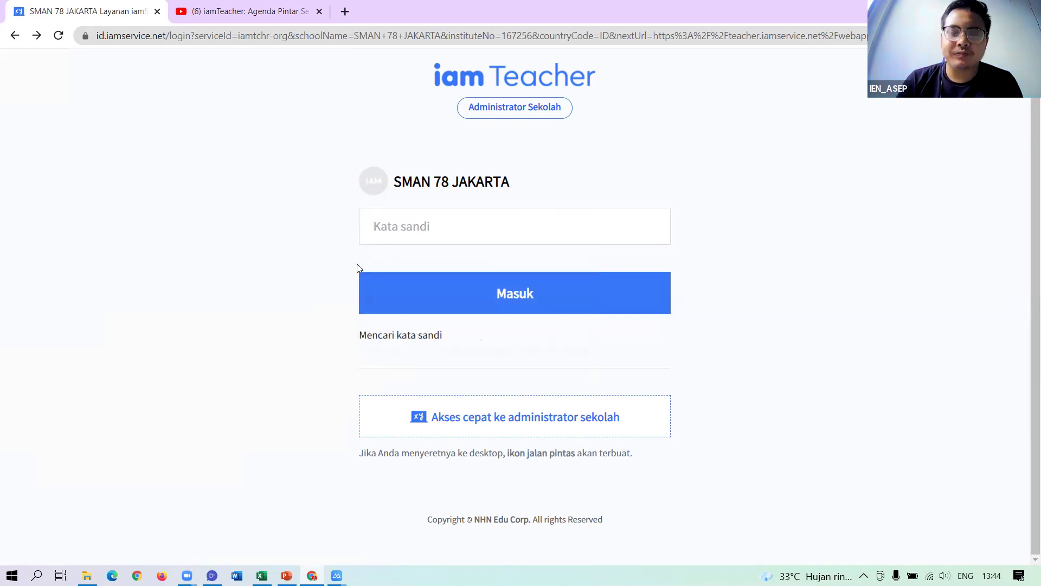
pyautogui.press('Return')
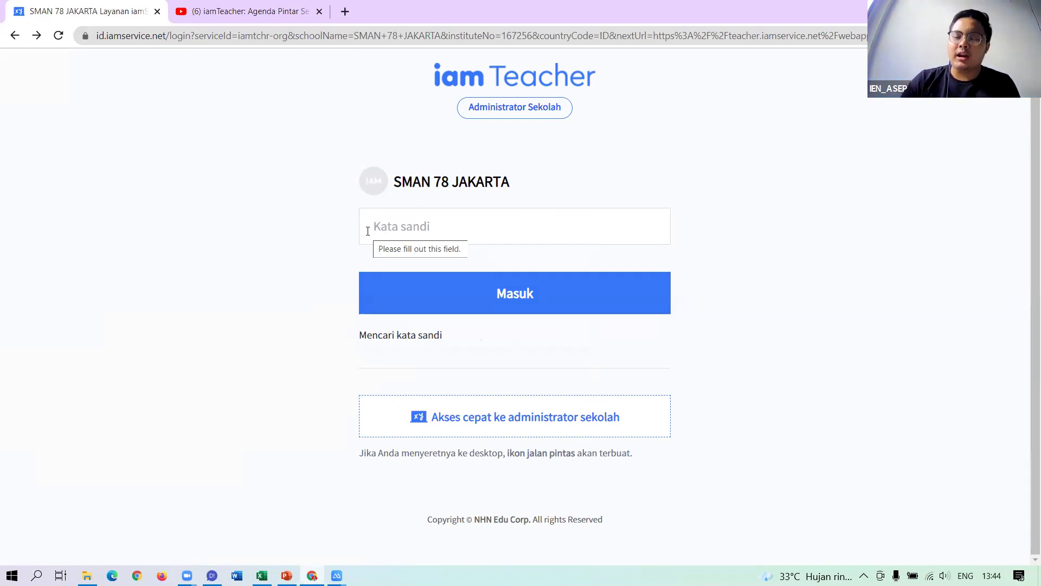
pyautogui.press('Return')
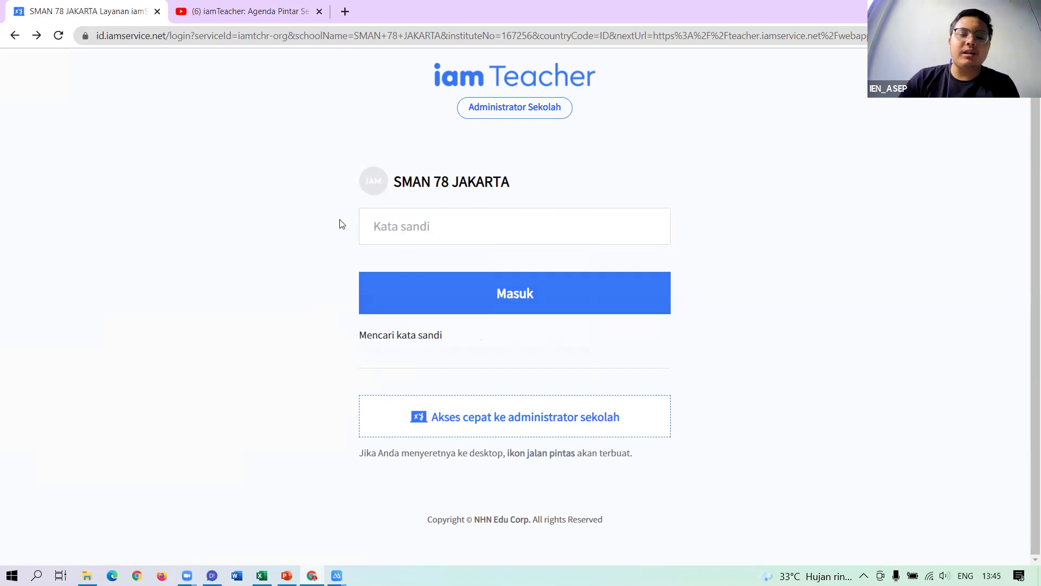
pyautogui.click(382, 230)
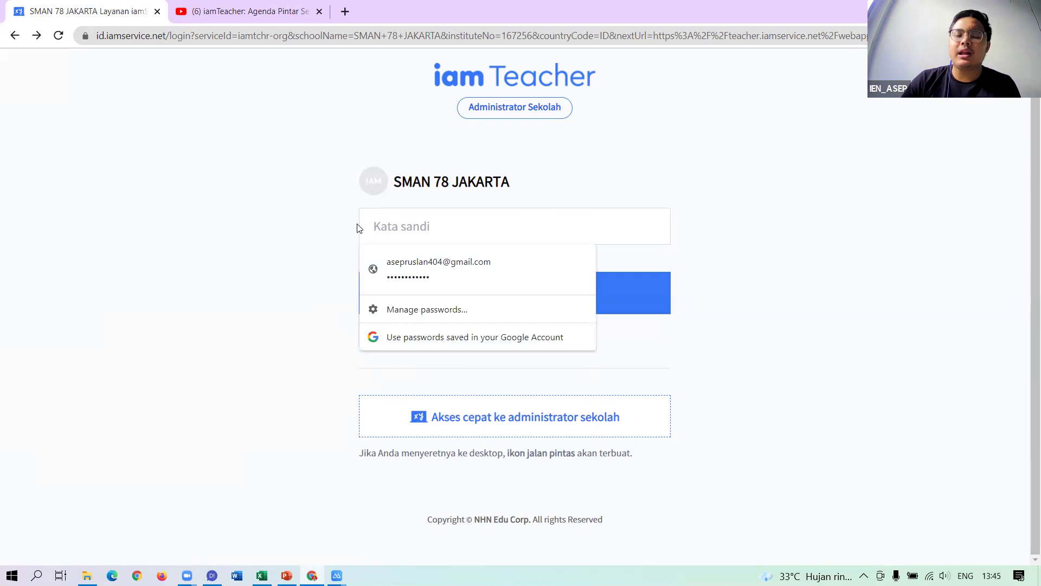
pyautogui.click(323, 213)
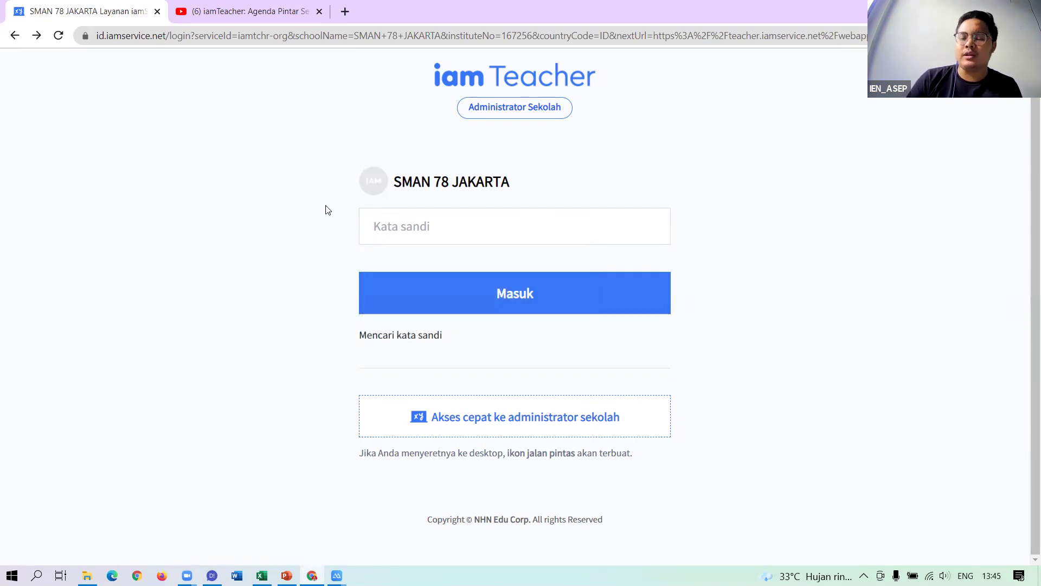
pyautogui.click(378, 231)
pyautogui.click(310, 236)
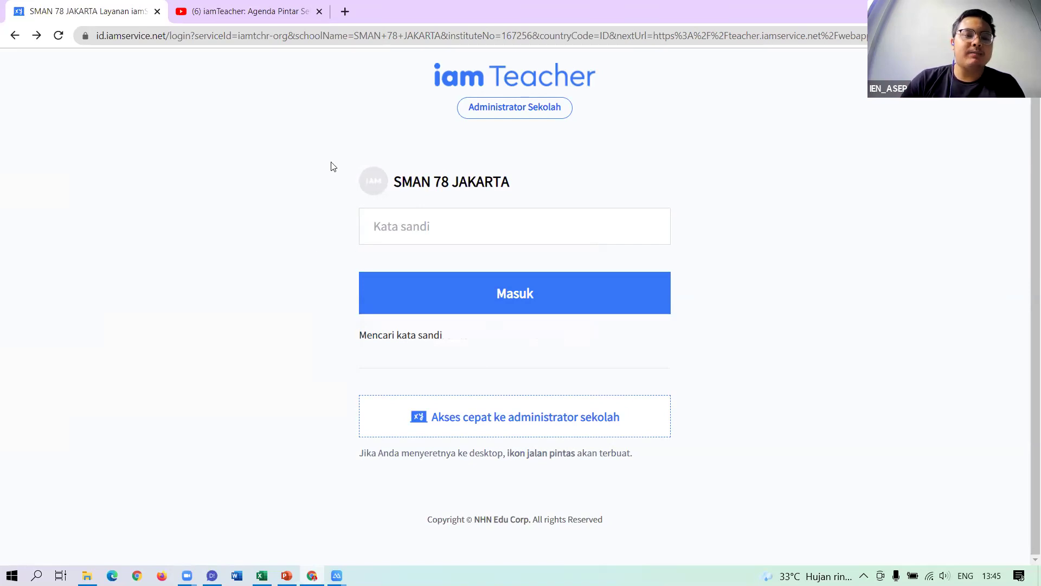
pyautogui.click(15, 36)
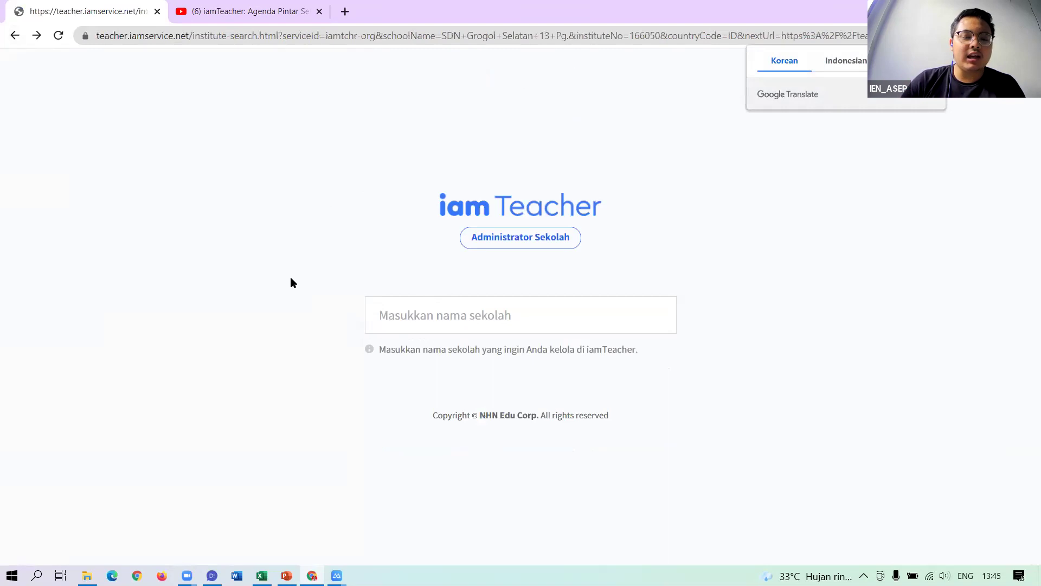
# Step: Search 'grogol sela 13' and select SDN Grogol Selatan 13 Pg
pyautogui.click(414, 312)
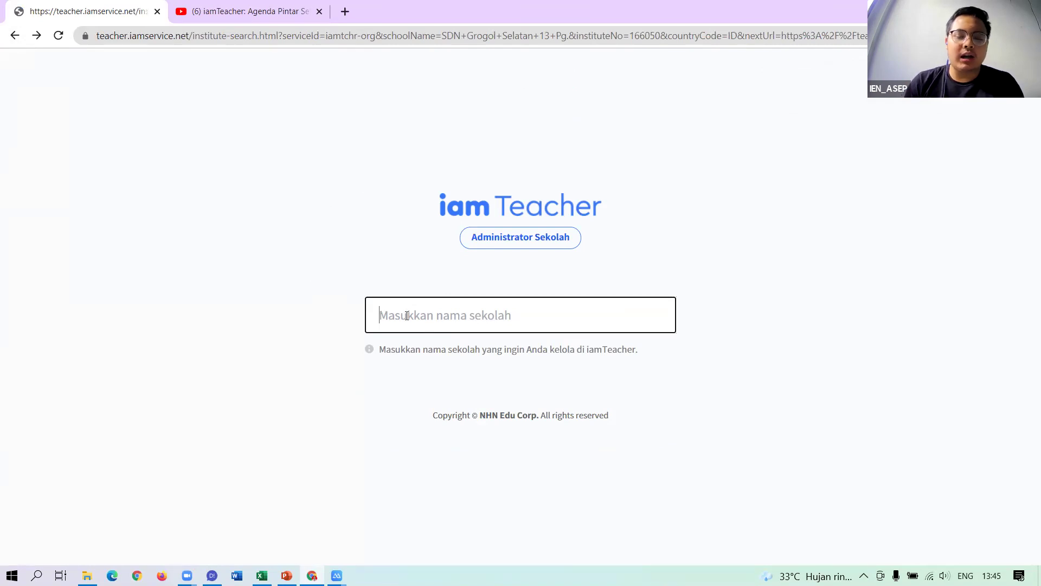
pyautogui.write('grogol')
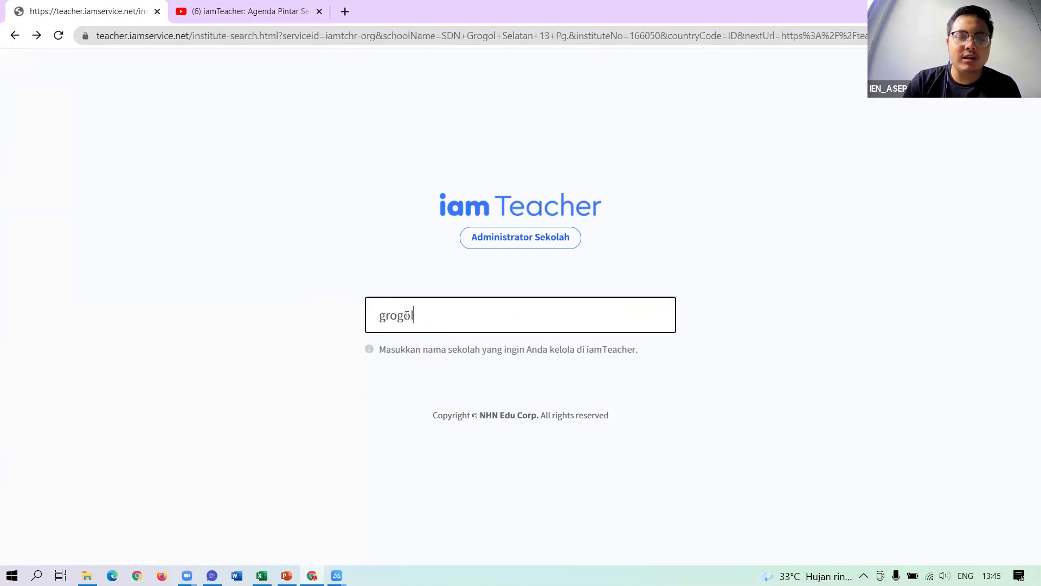
pyautogui.write(' selatan')
pyautogui.write('13')
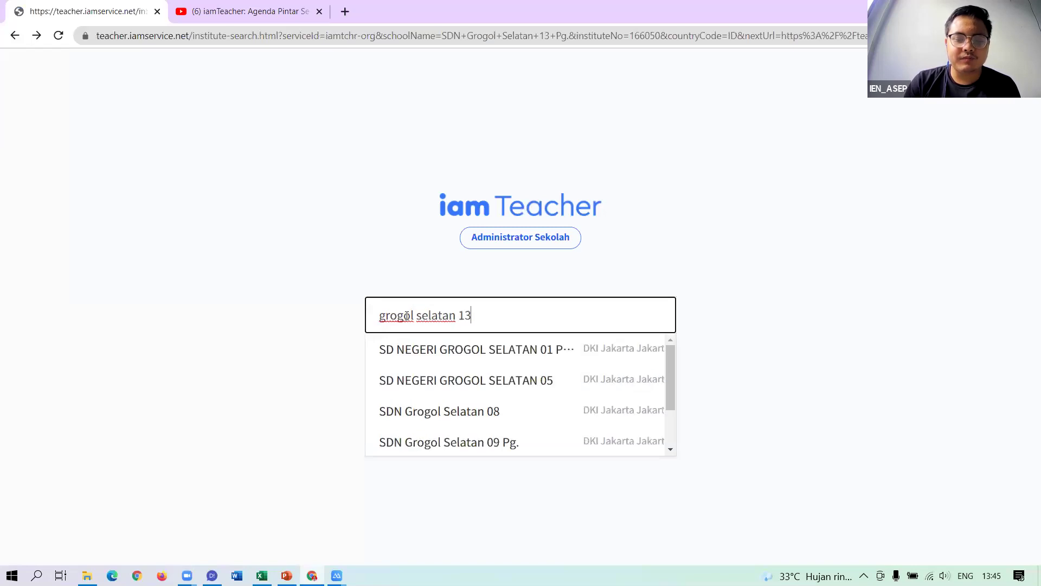
pyautogui.click(433, 350)
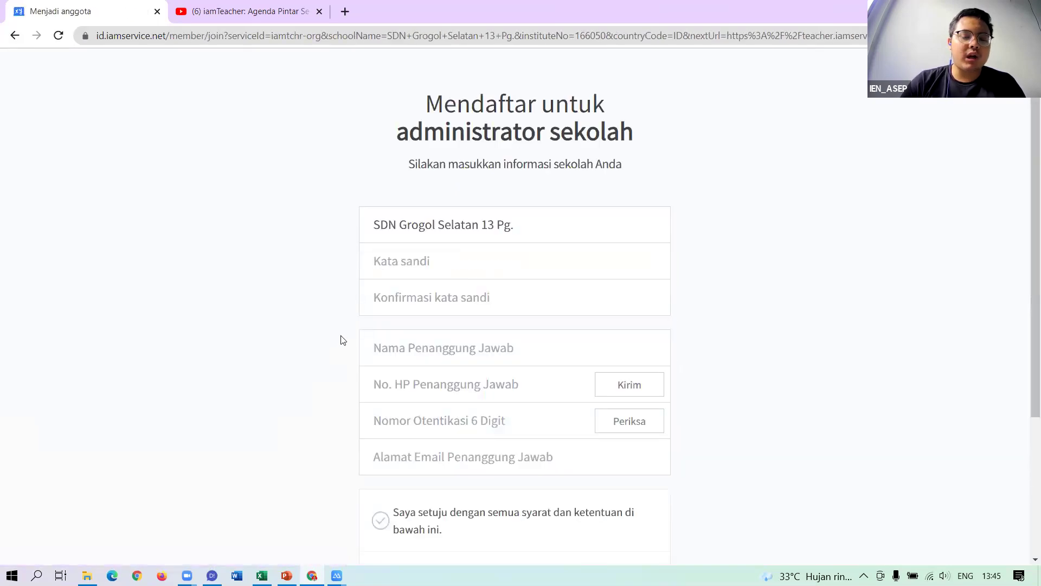
# Step: Scroll to the 6-digit authentication field, back out to school search, then switch to the iamTeacher video
pyautogui.scroll(-2, 484, 403)
pyautogui.click(406, 287)
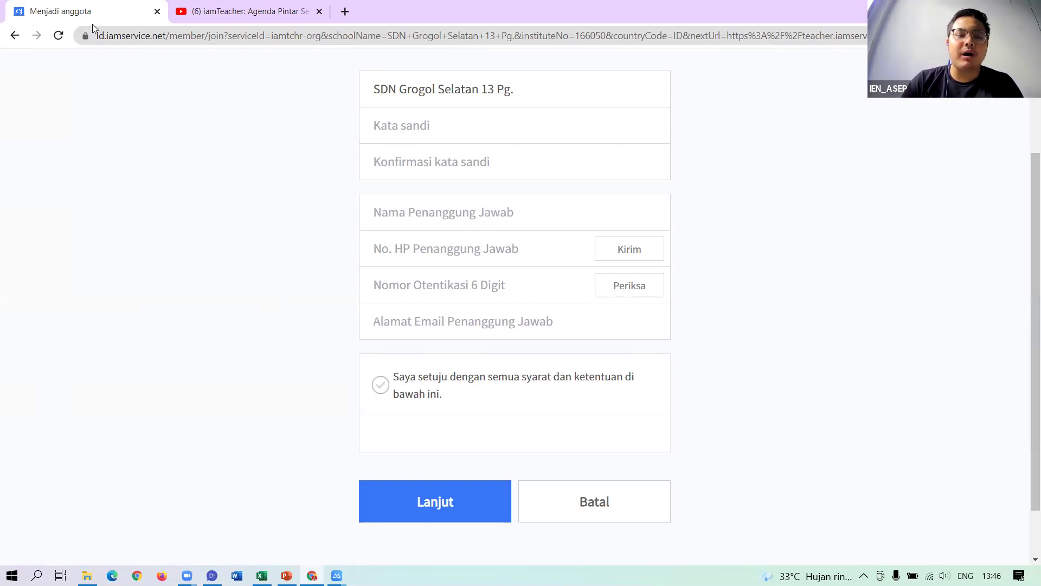
pyautogui.click(15, 36)
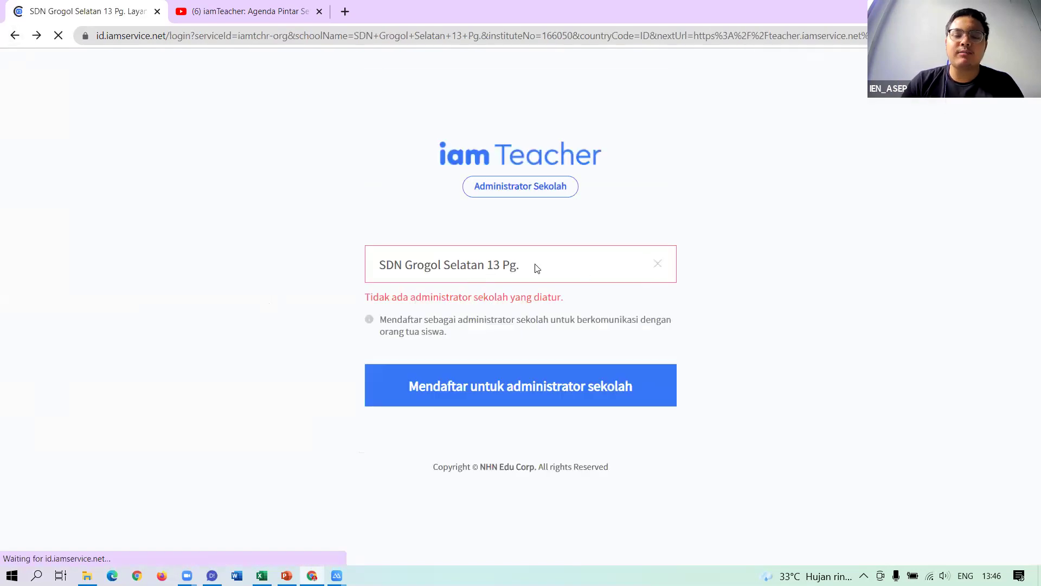
pyautogui.click(408, 307)
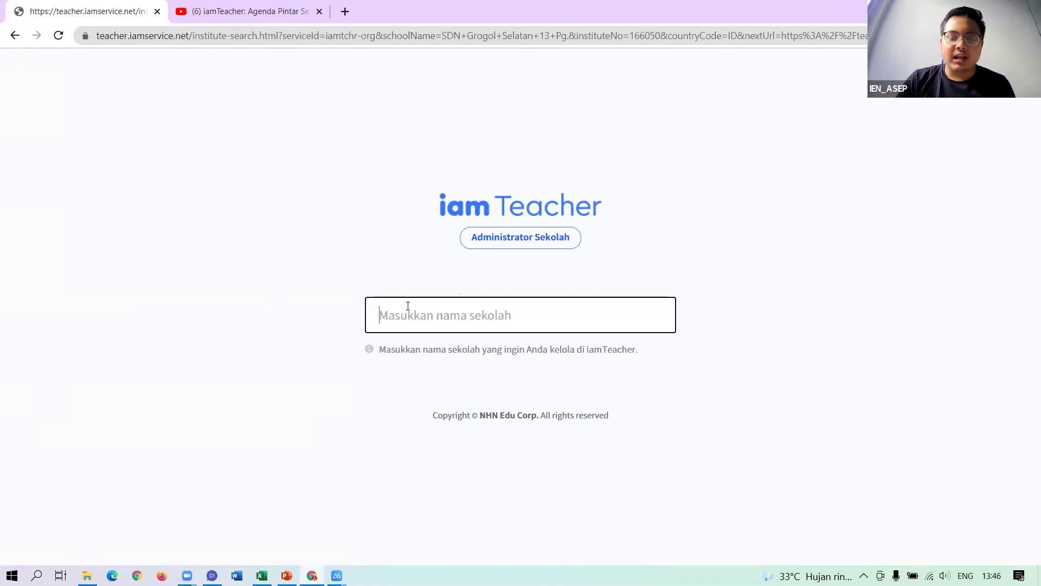
pyautogui.click(272, 12)
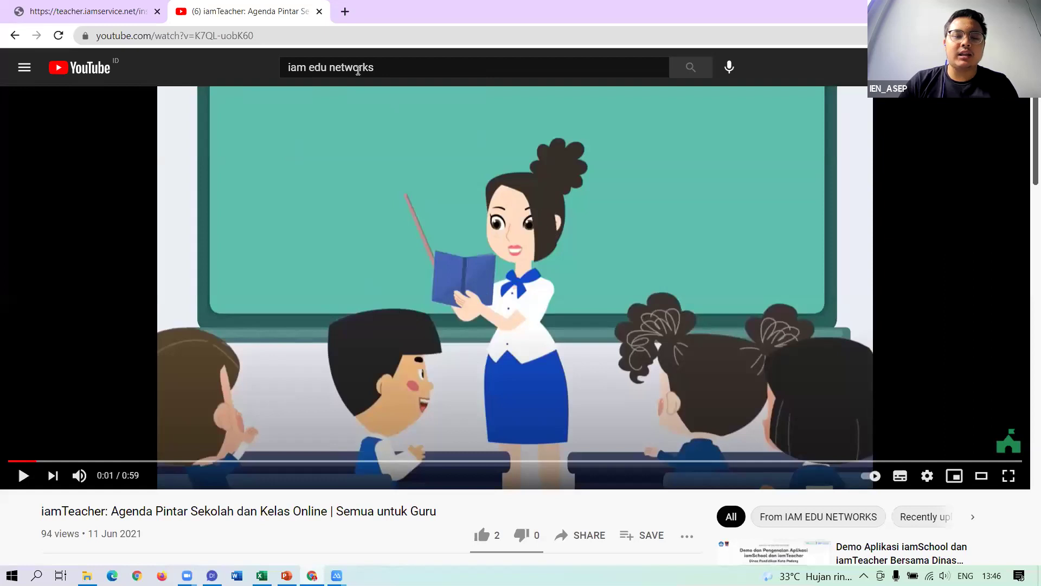
# Step: Pause the iamTeacher promo video, dismissing the YouTube search suggestions
pyautogui.click(395, 69)
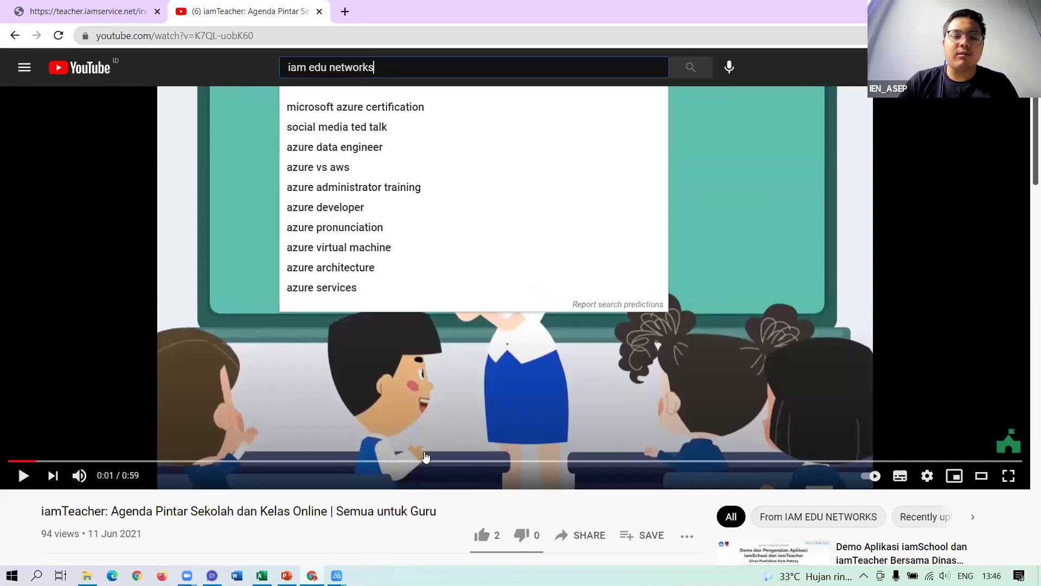
pyautogui.click(382, 56)
pyautogui.click(395, 68)
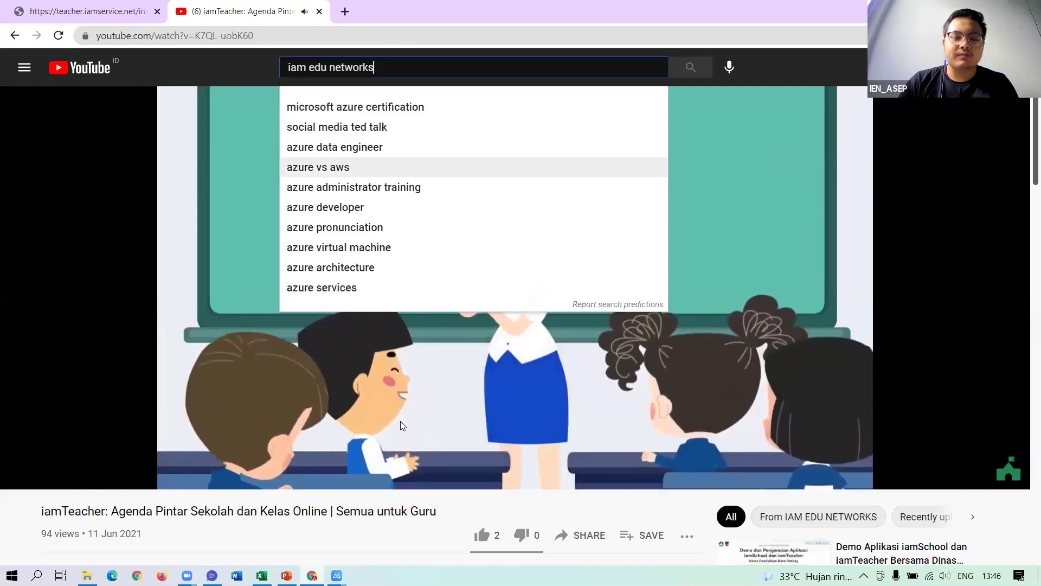
pyautogui.press('Escape')
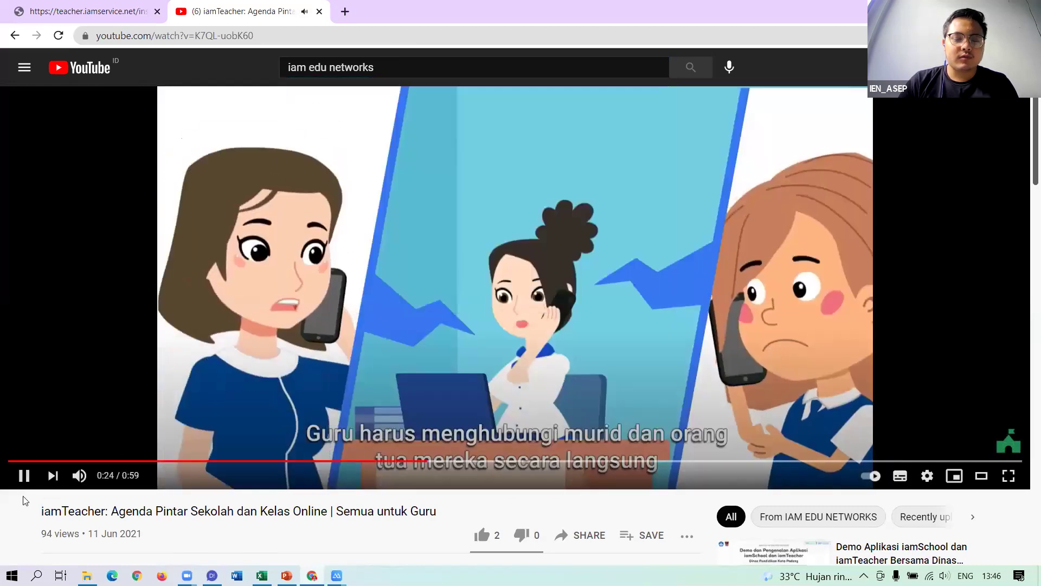
pyautogui.click(25, 477)
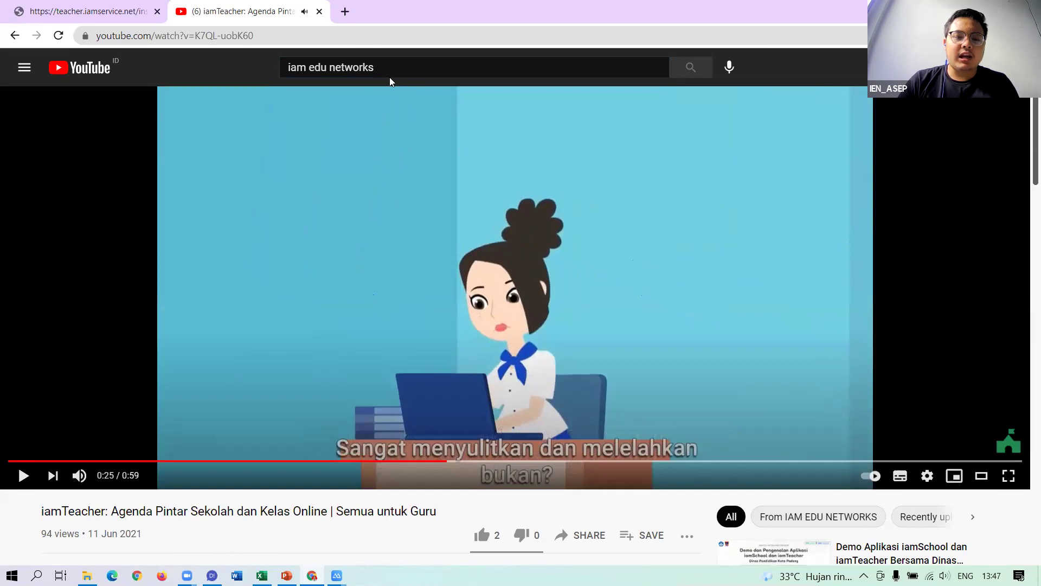
# Step: Search 'iam edu networks' and open the IAM EDU NETWORKS channel's Videos list
pyautogui.click(694, 69)
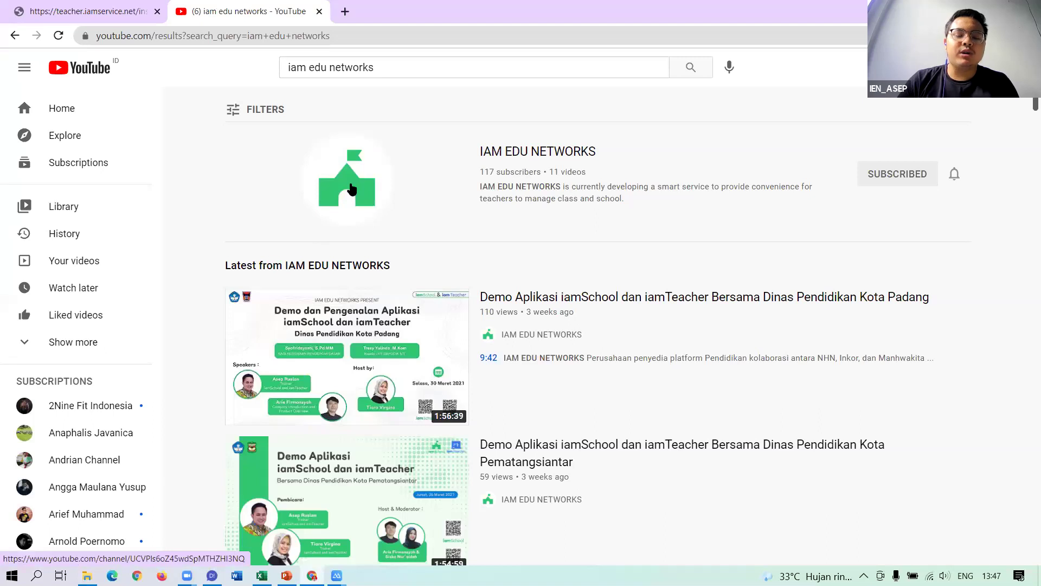
pyautogui.click(350, 188)
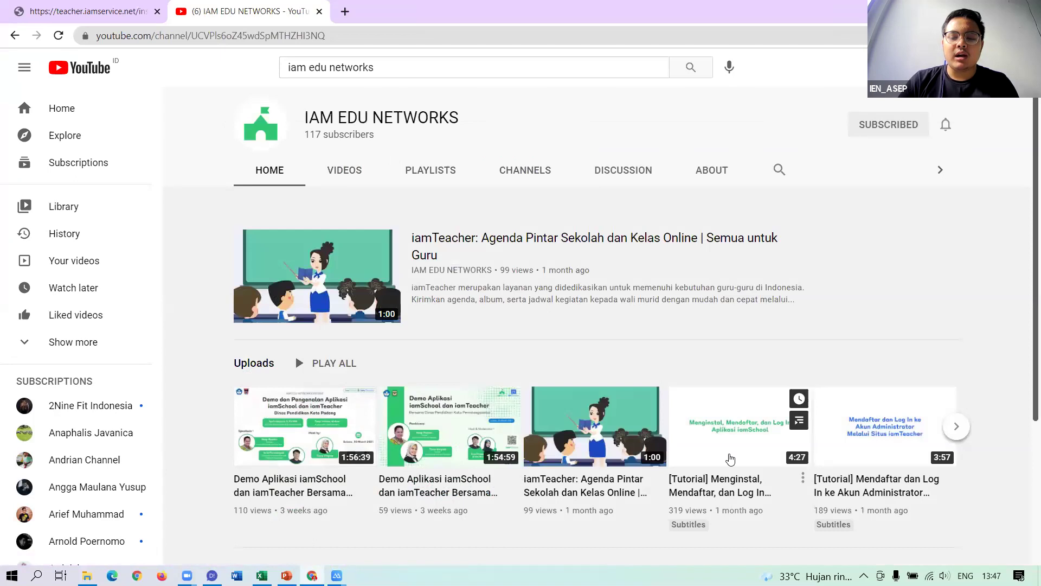
pyautogui.scroll(-3, 730, 460)
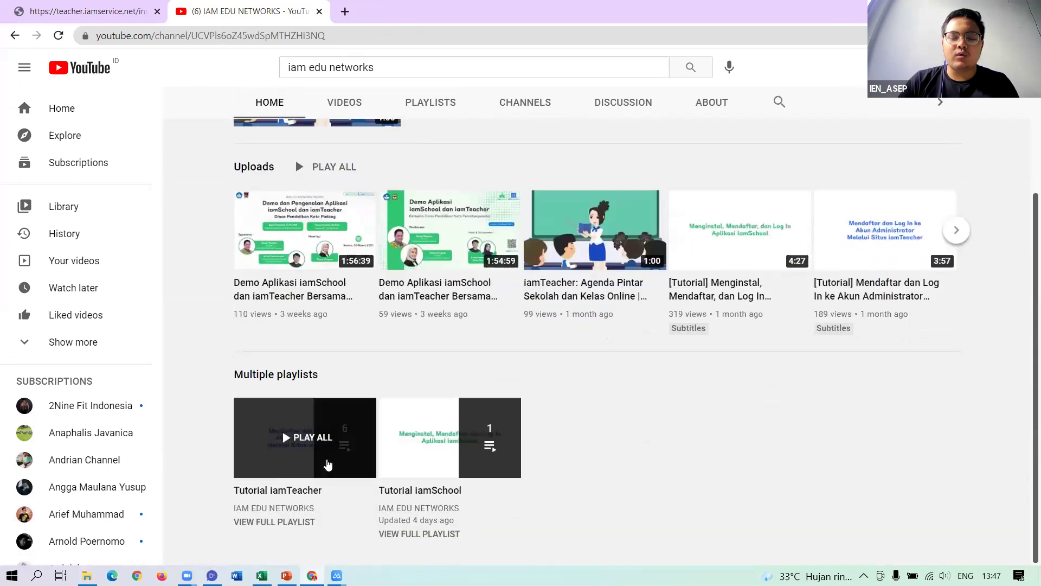
pyautogui.click(345, 104)
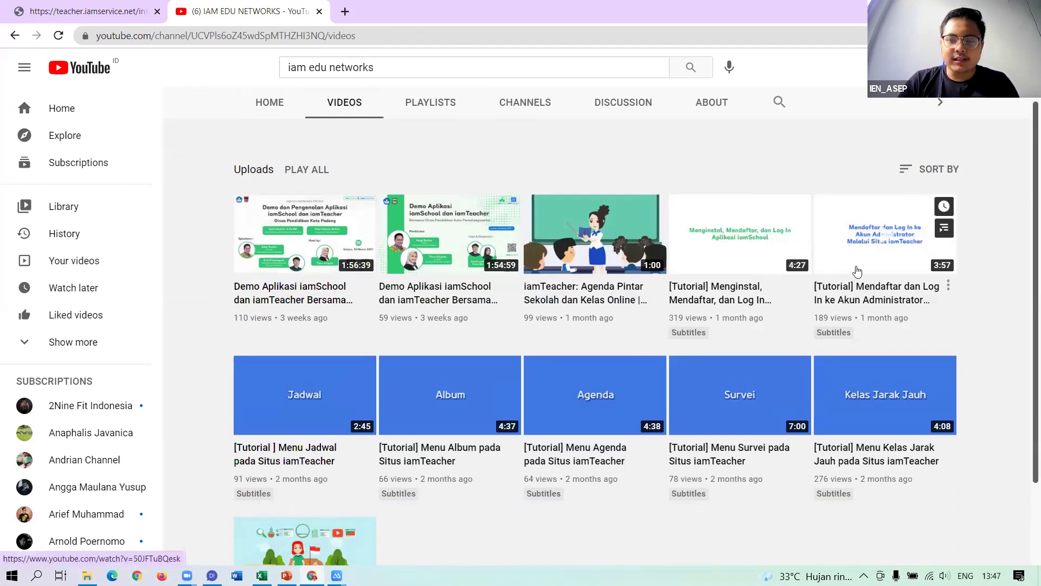
# Step: Open and play the '[Tutorial] Mendaftar dan Log In ke Akun Administrator' video
pyautogui.click(898, 242)
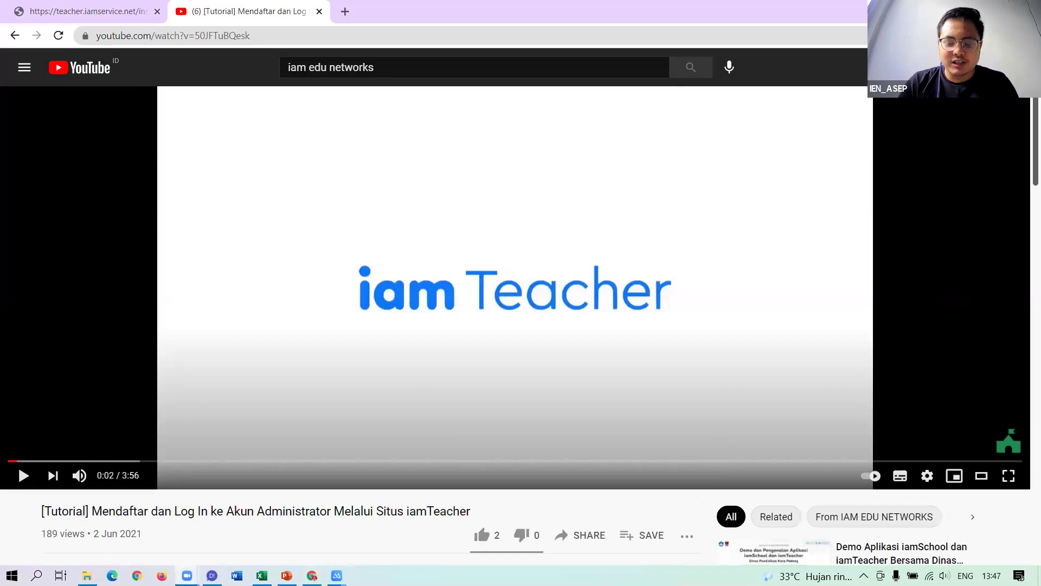
pyautogui.click(590, 313)
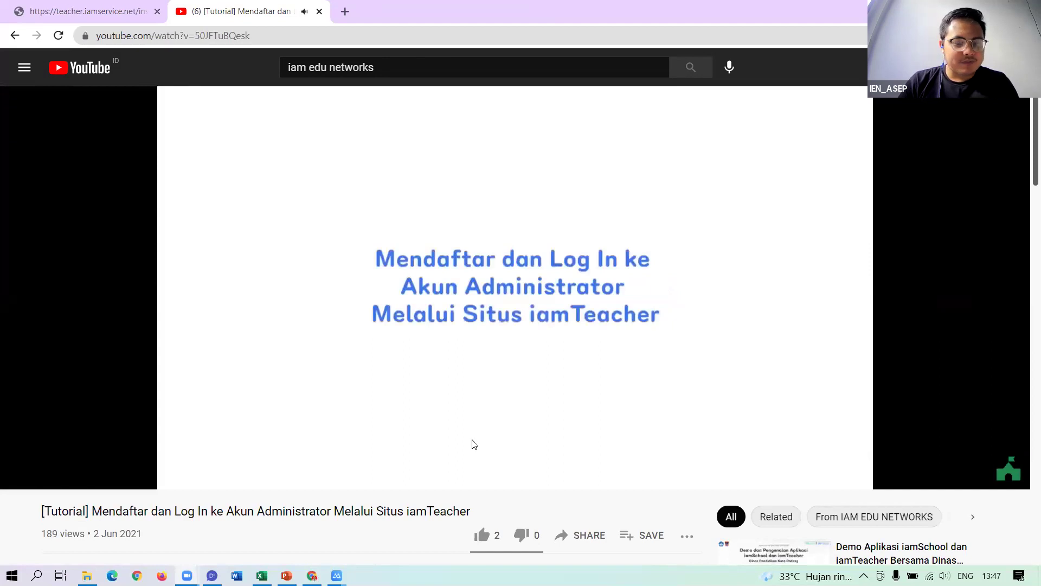
pyautogui.moveTo(471, 439)
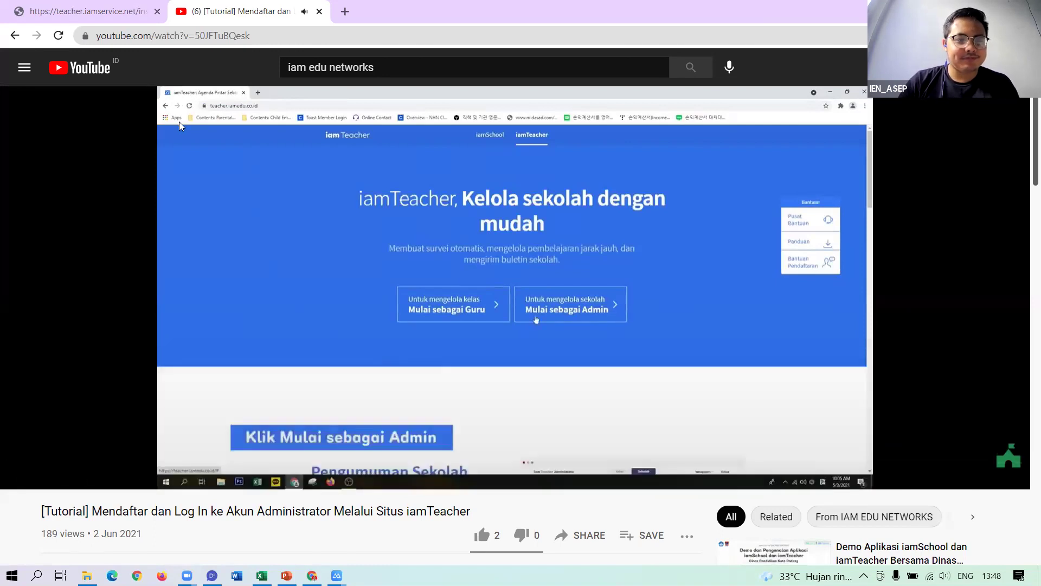
pyautogui.moveTo(515, 476)
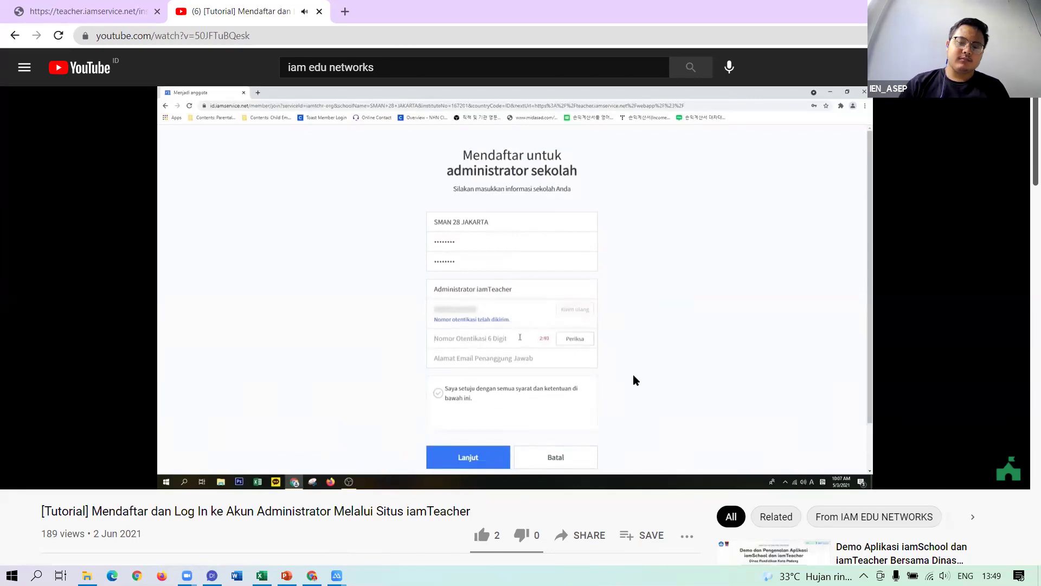
# Step: Return to the IAM EDU NETWORKS videos list and open the administrator sign-up and login tutorial
pyautogui.hotkey('alt', 'Left')
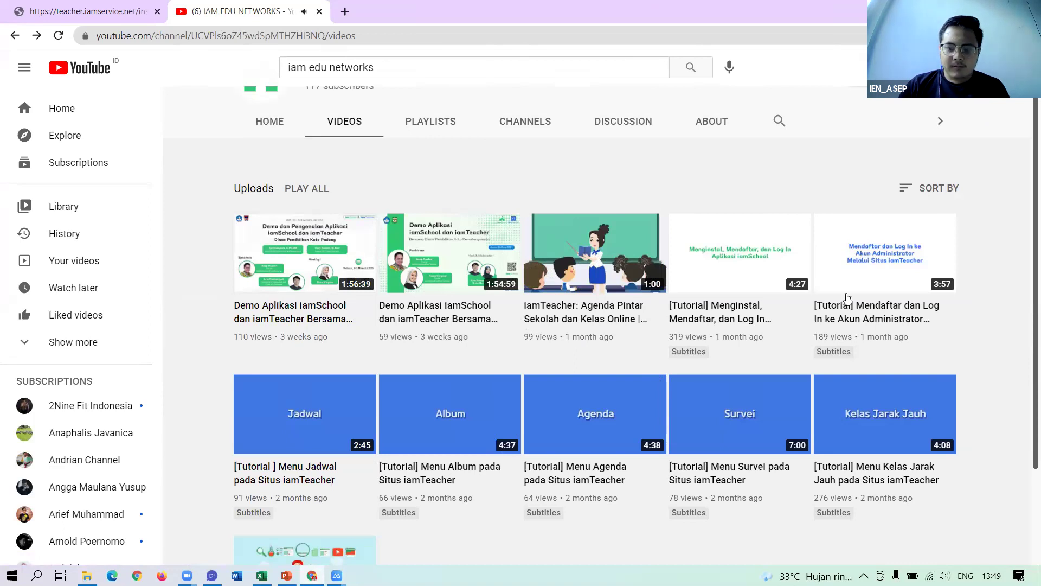
pyautogui.click(885, 252)
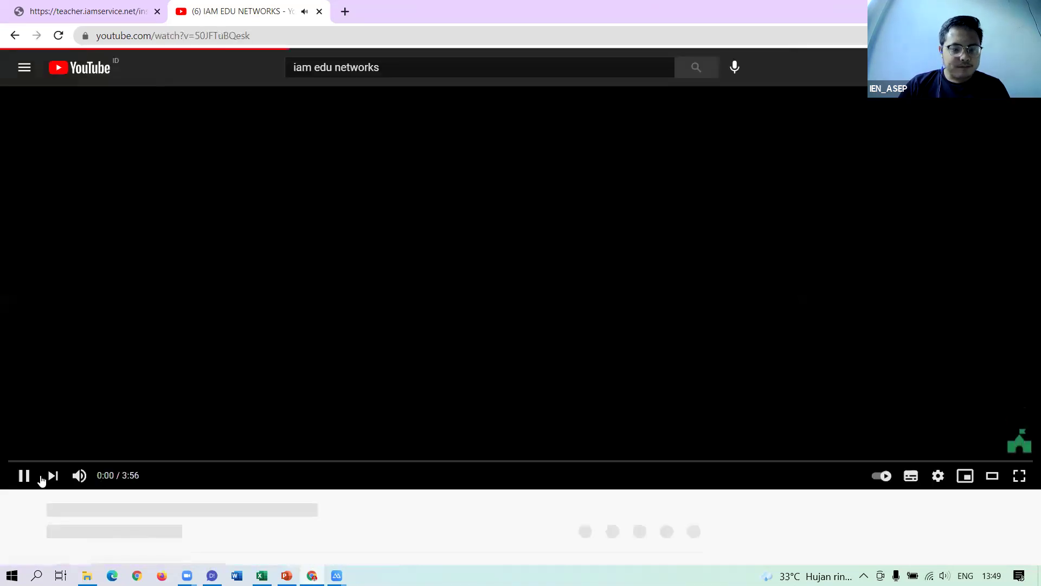
# Step: Pause the administrator login tutorial and go back to the iamTeacher school search page
pyautogui.click(24, 475)
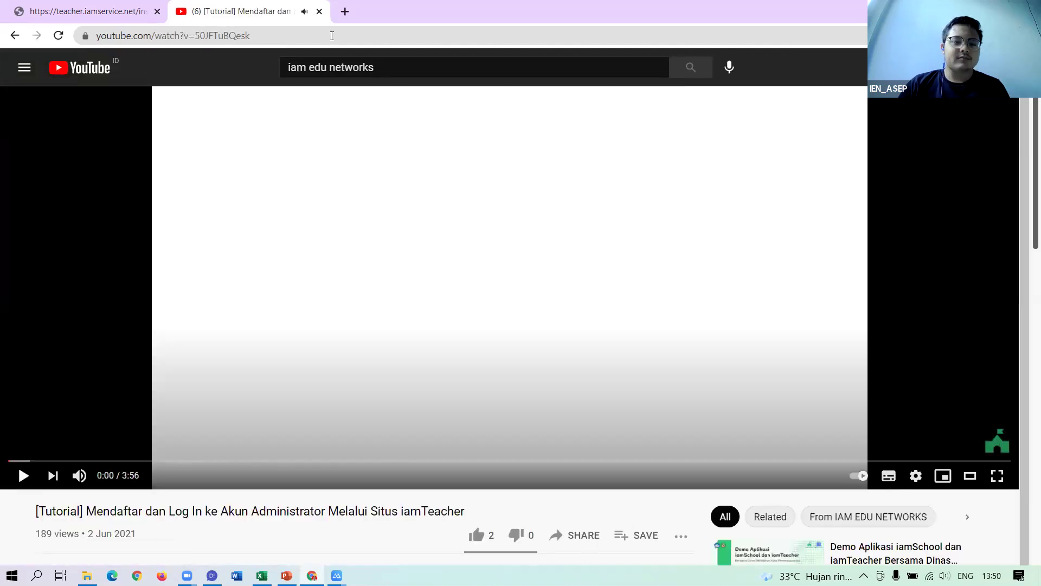
pyautogui.hotkey('ctrl', 'shift', 'Tab')
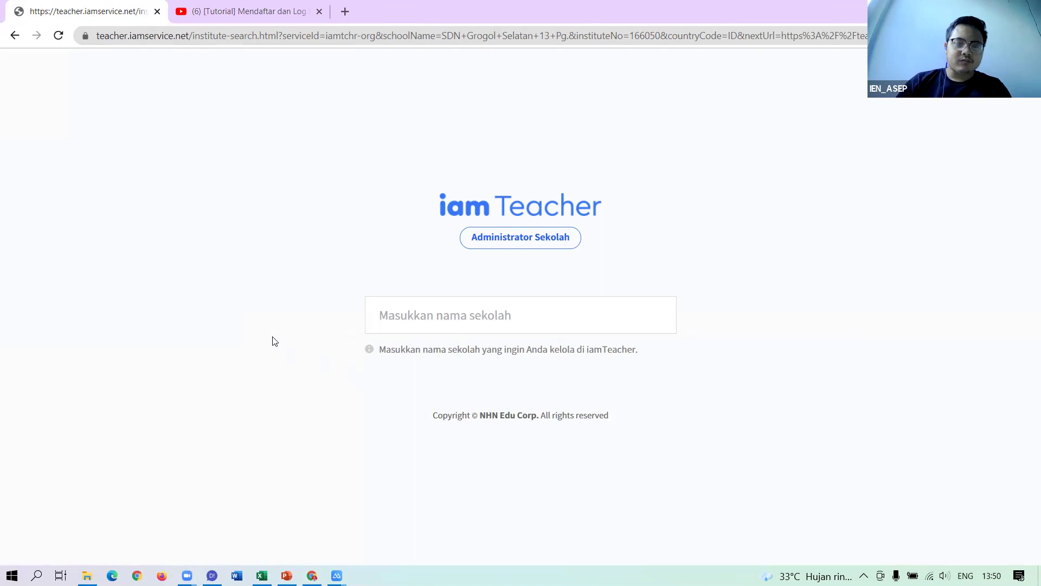
# Step: Search for '78 jakarta' and select SMAN 78 JAKARTA as the school
pyautogui.click(399, 317)
pyautogui.write('78 jakarta')
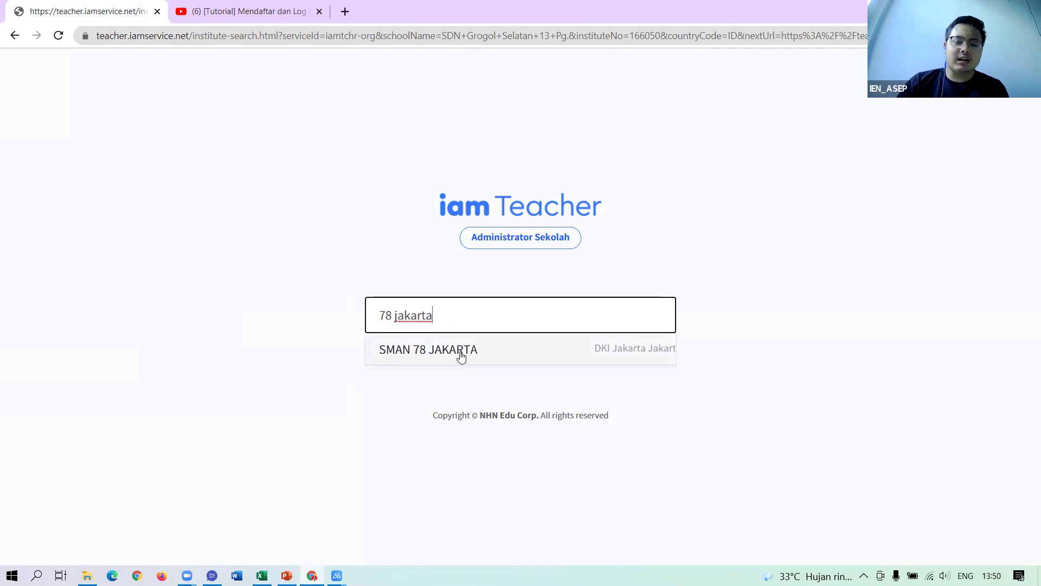
pyautogui.click(460, 351)
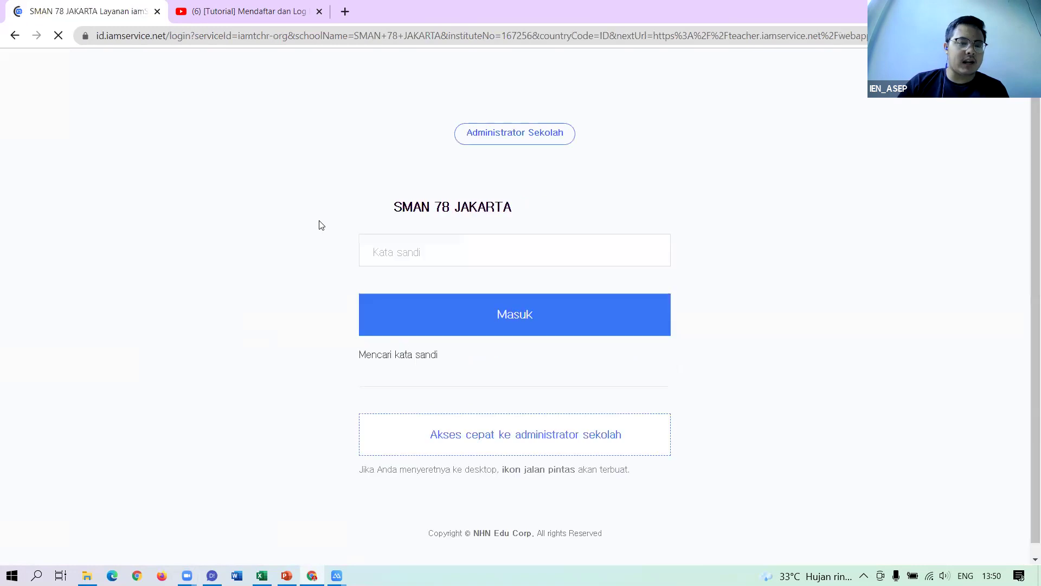
# Step: Sign in with the saved administrator password, then open the Manajemen area
pyautogui.click(437, 253)
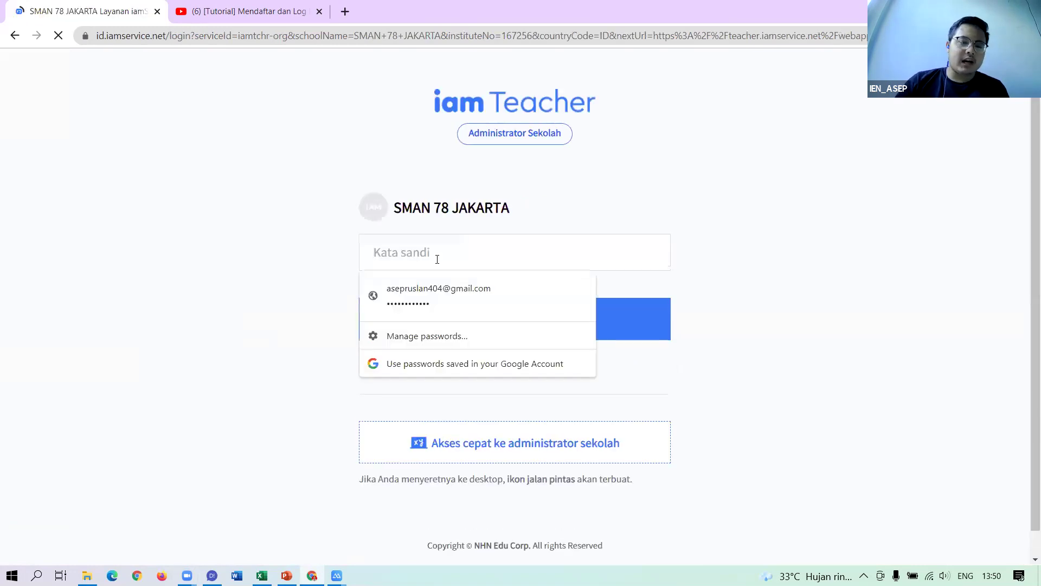
pyautogui.click(441, 293)
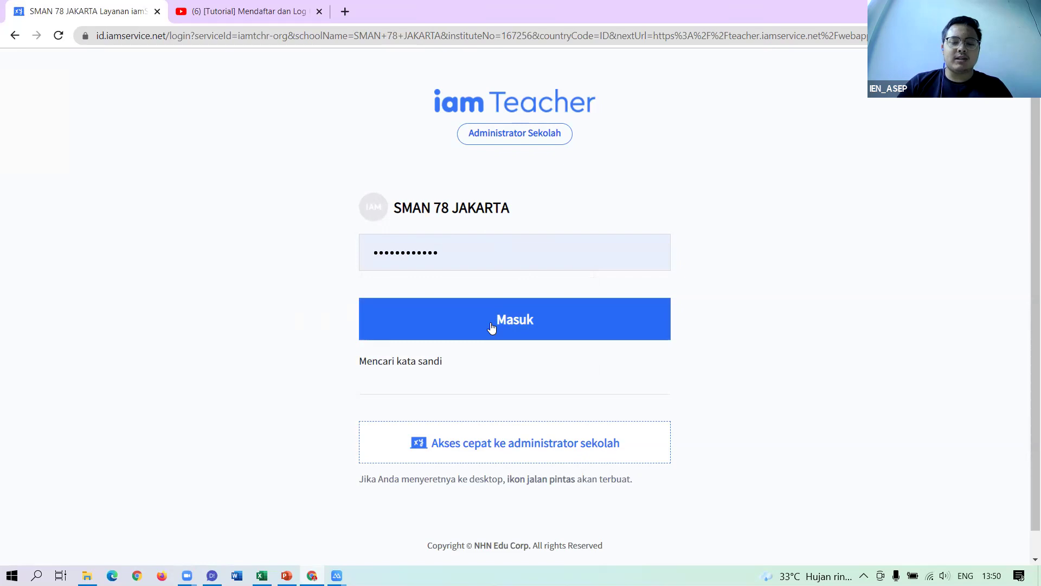
pyautogui.click(526, 325)
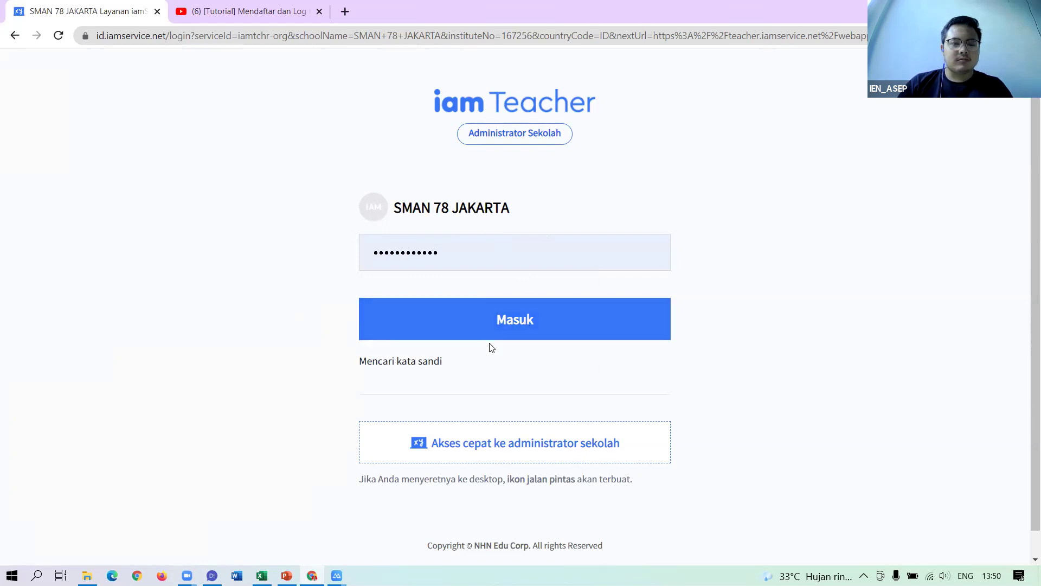
pyautogui.click(496, 319)
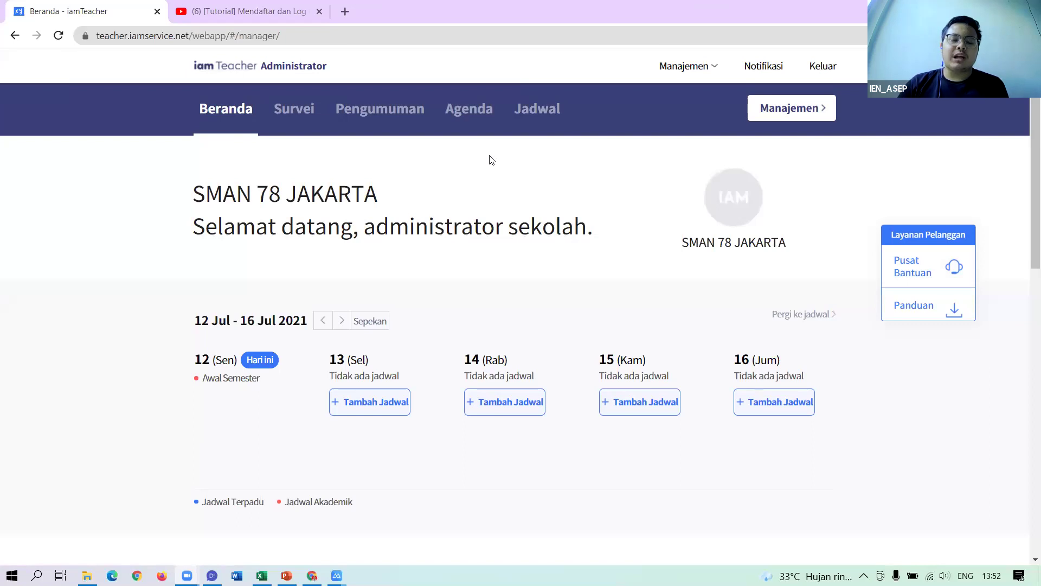
pyautogui.click(801, 110)
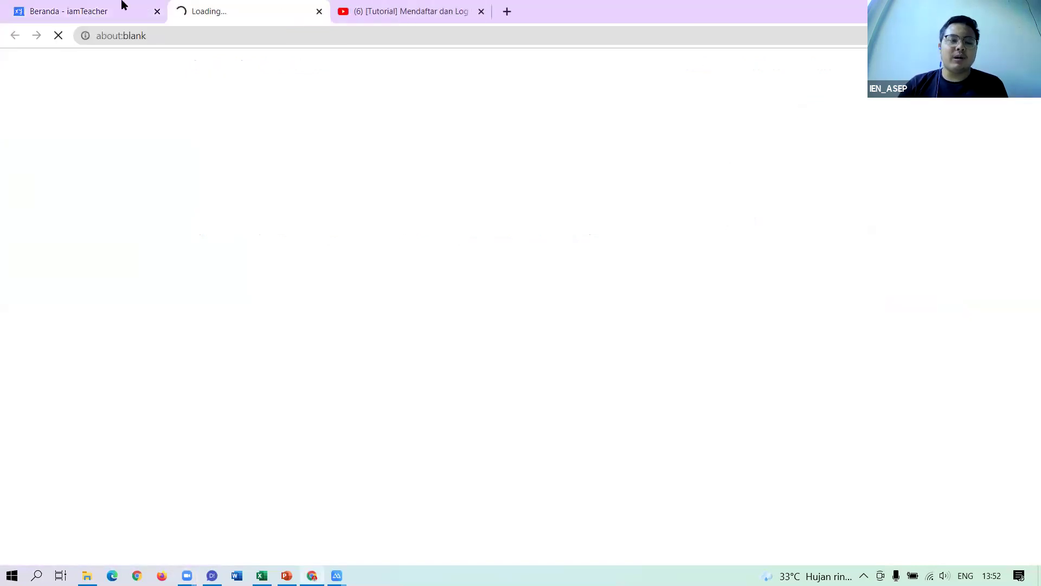
# Step: Switch to the management tab, collapse the grade 10, 11 and 12 trees, and open Kelas
pyautogui.click(121, 4)
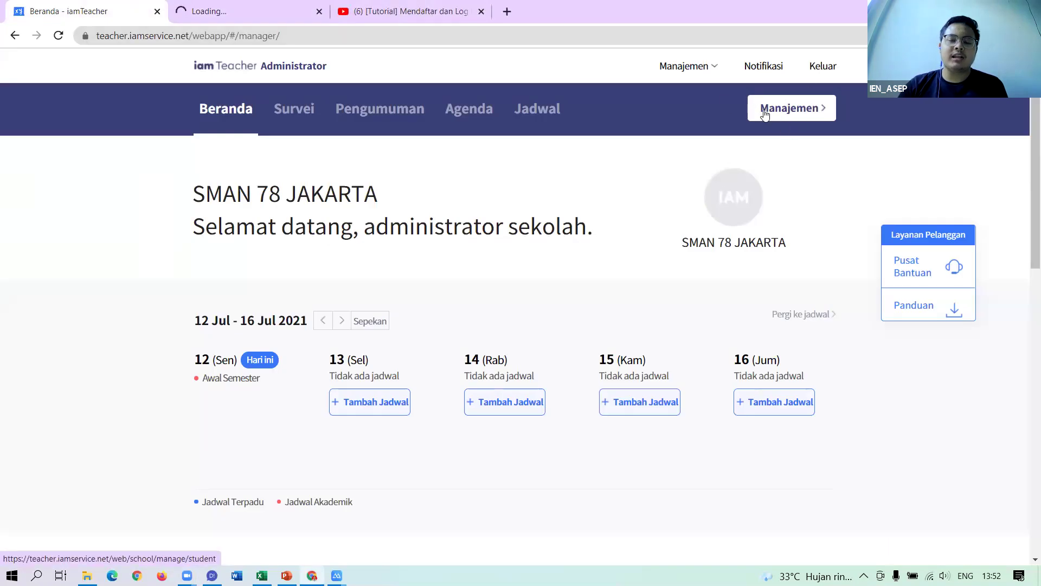
pyautogui.click(262, 10)
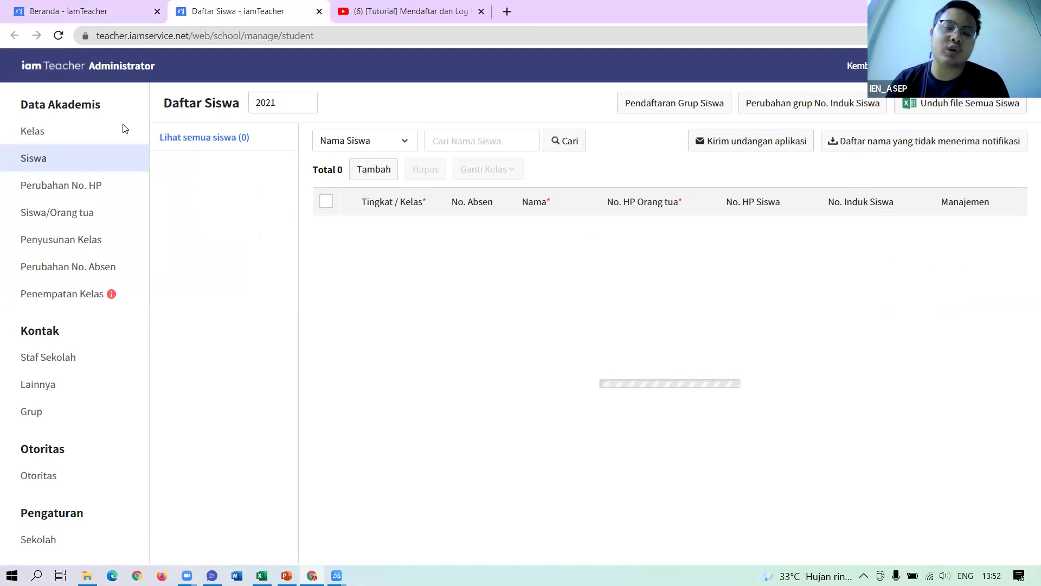
pyautogui.click(164, 163)
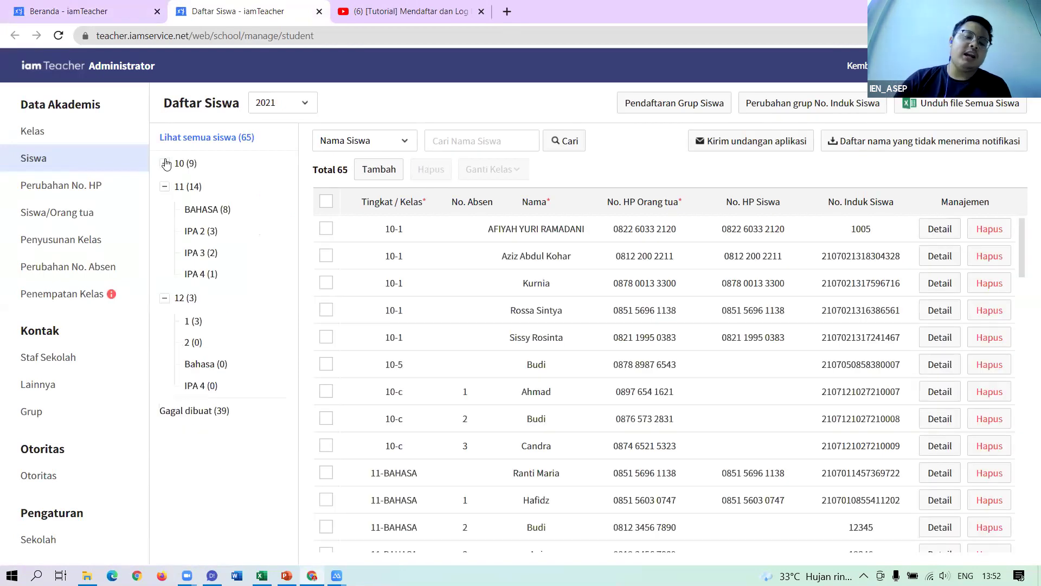
pyautogui.click(164, 186)
pyautogui.click(164, 209)
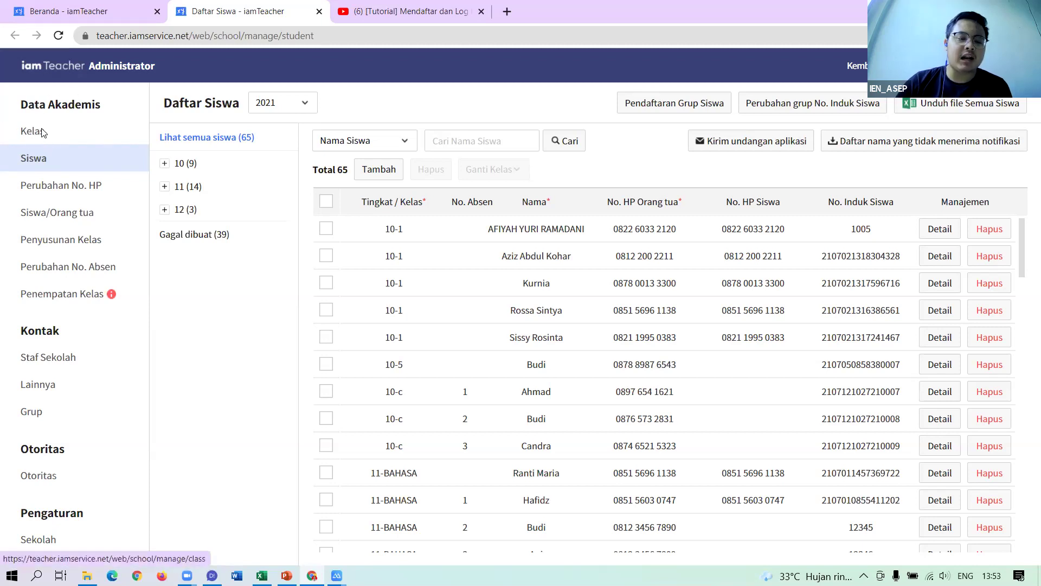
pyautogui.click(42, 133)
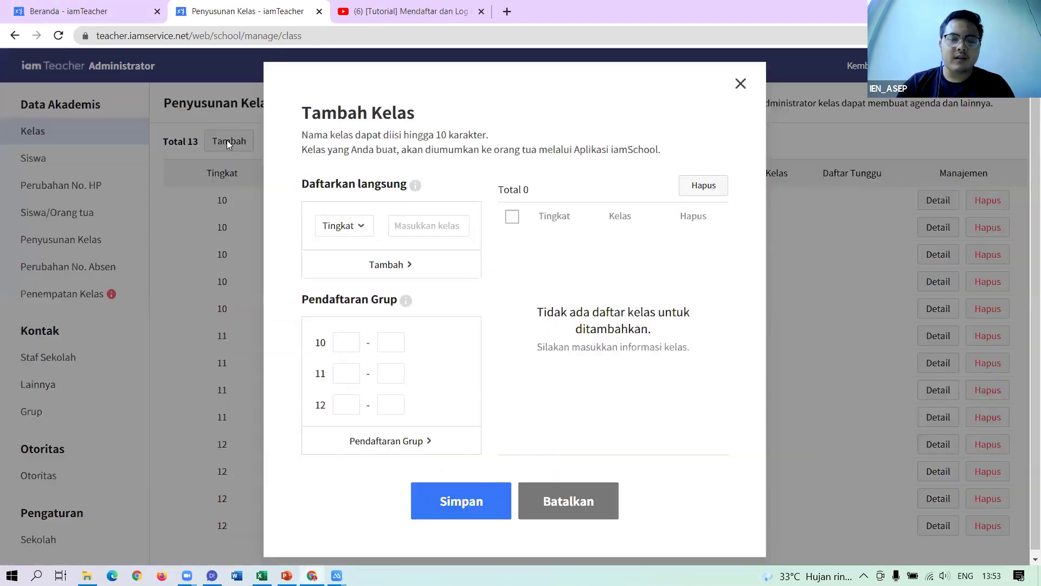
# Step: Open the Tambah Kelas dialog from the Tambah button above the class list
pyautogui.click(228, 141)
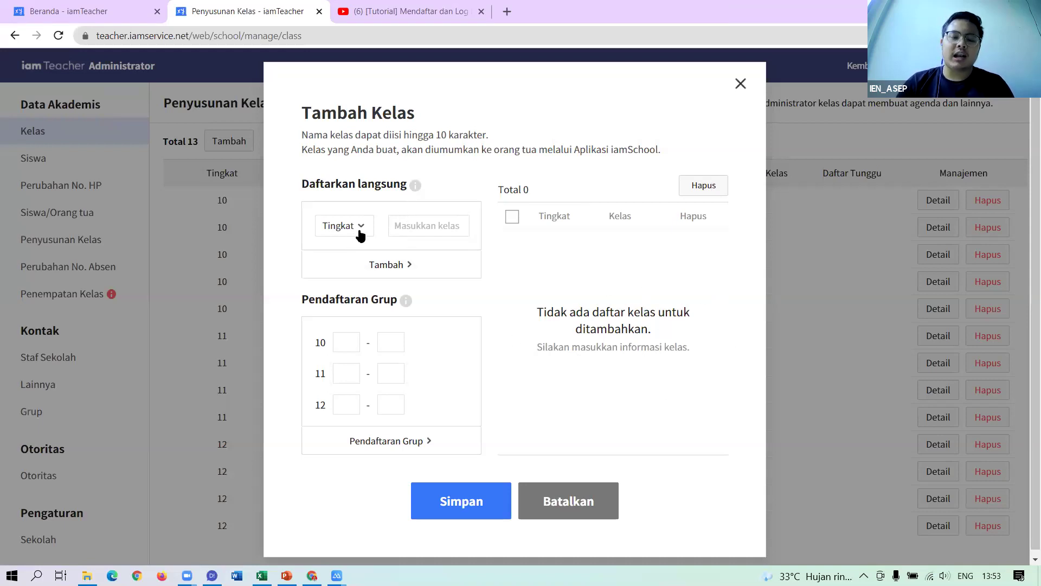
pyautogui.click(339, 344)
pyautogui.click(643, 292)
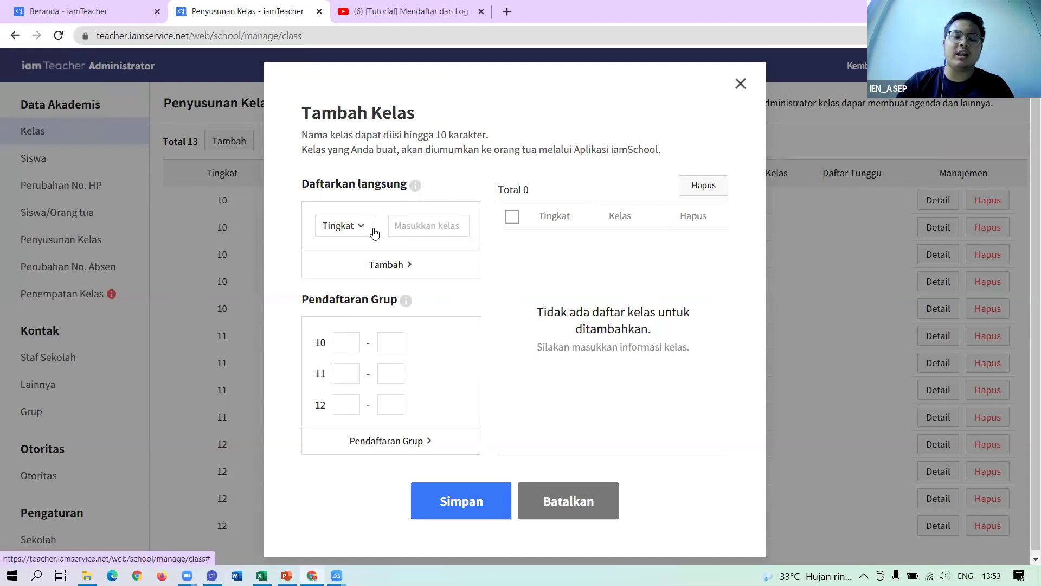
pyautogui.click(355, 232)
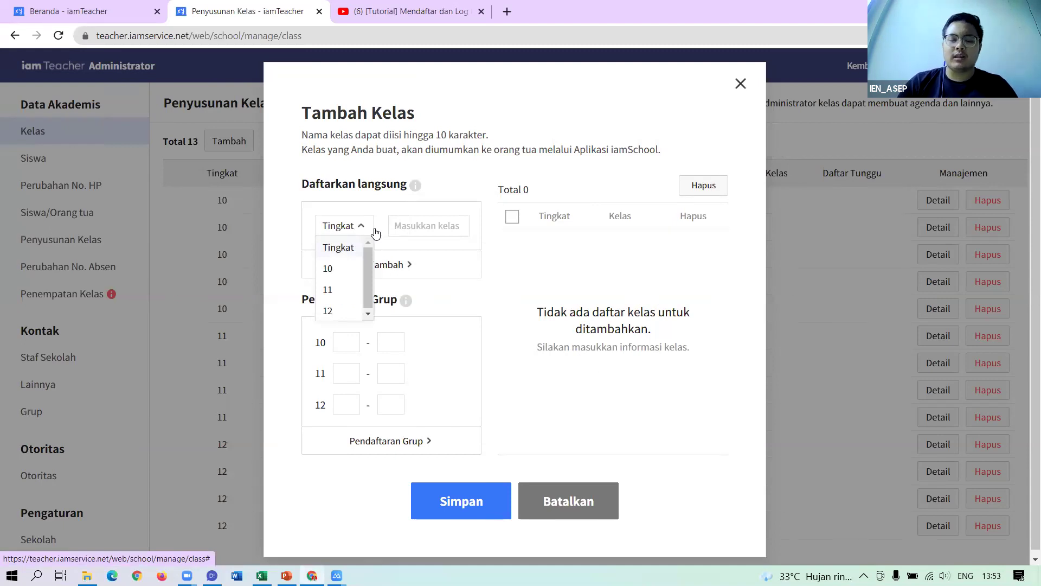
pyautogui.click(535, 277)
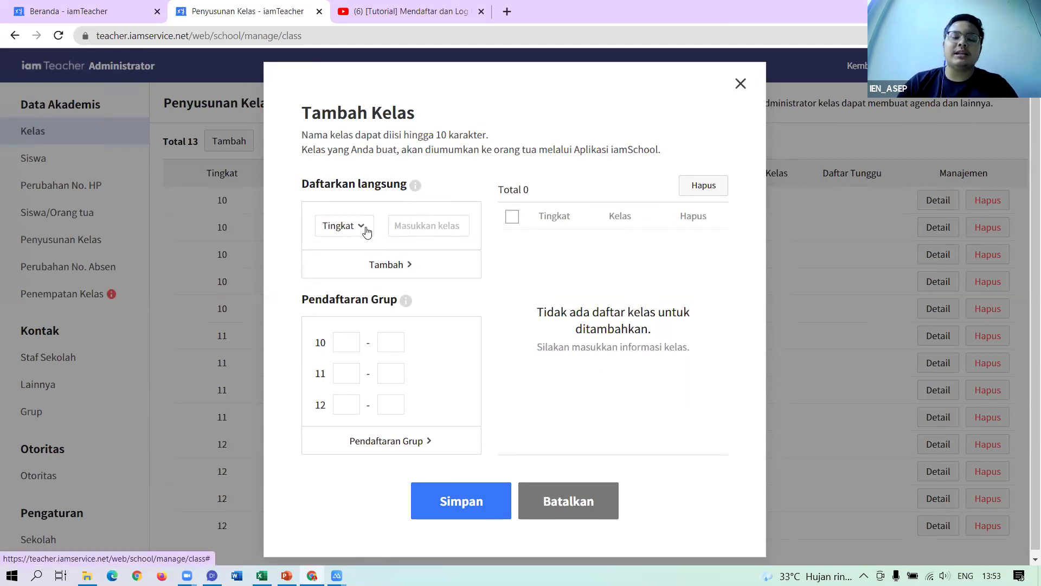
pyautogui.click(362, 227)
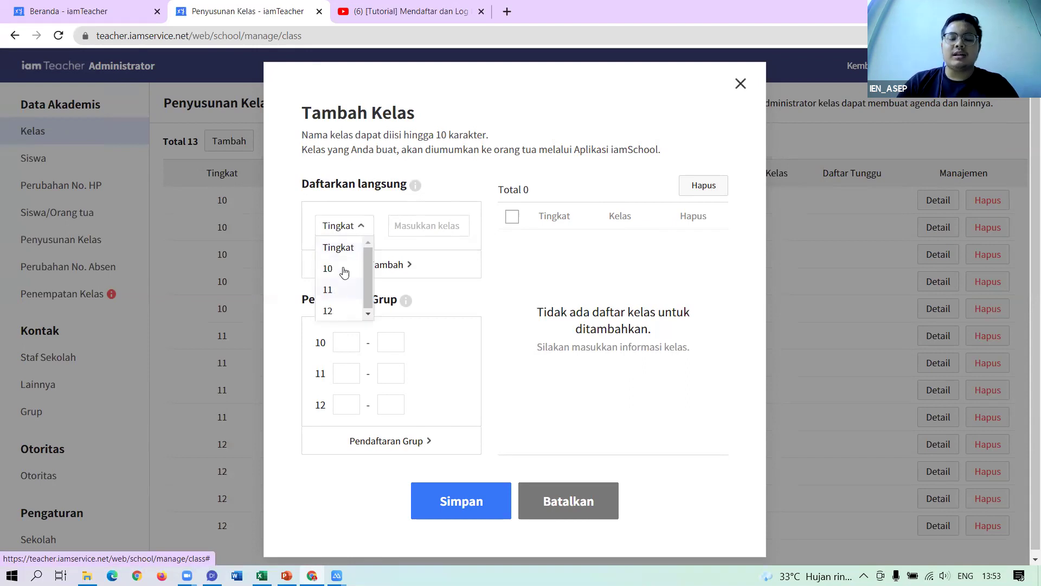
pyautogui.click(339, 287)
pyautogui.click(432, 217)
pyautogui.write('M')
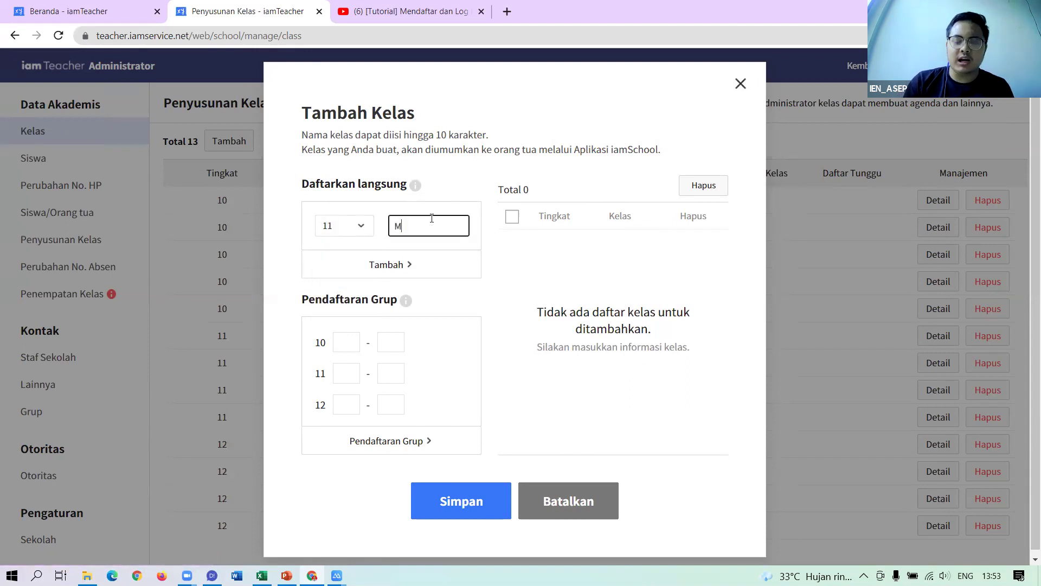
pyautogui.write('IPA 1')
pyautogui.click(404, 264)
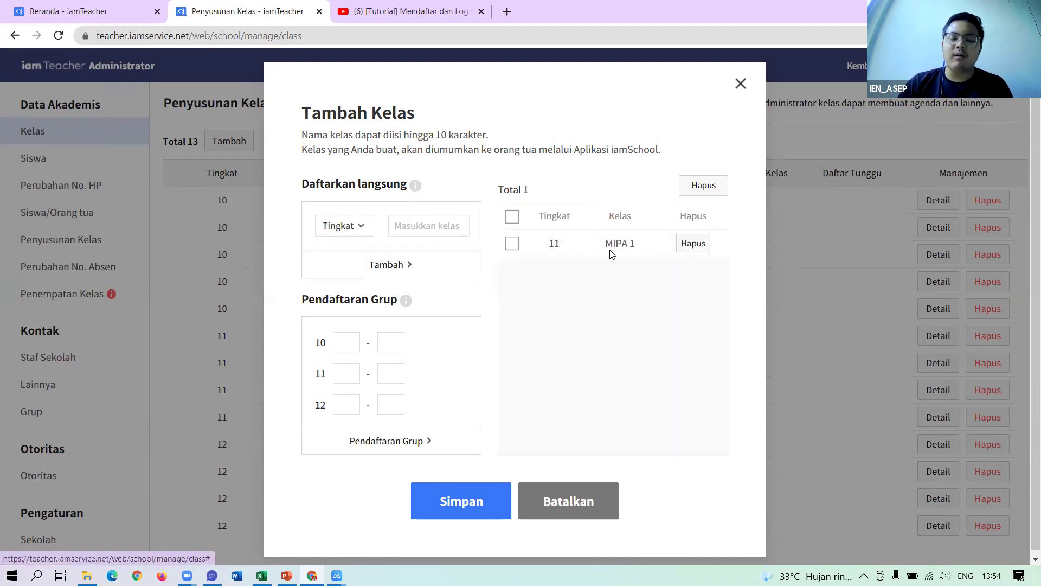
pyautogui.moveTo(604, 243); pyautogui.dragTo(621, 295)
pyautogui.click(614, 296)
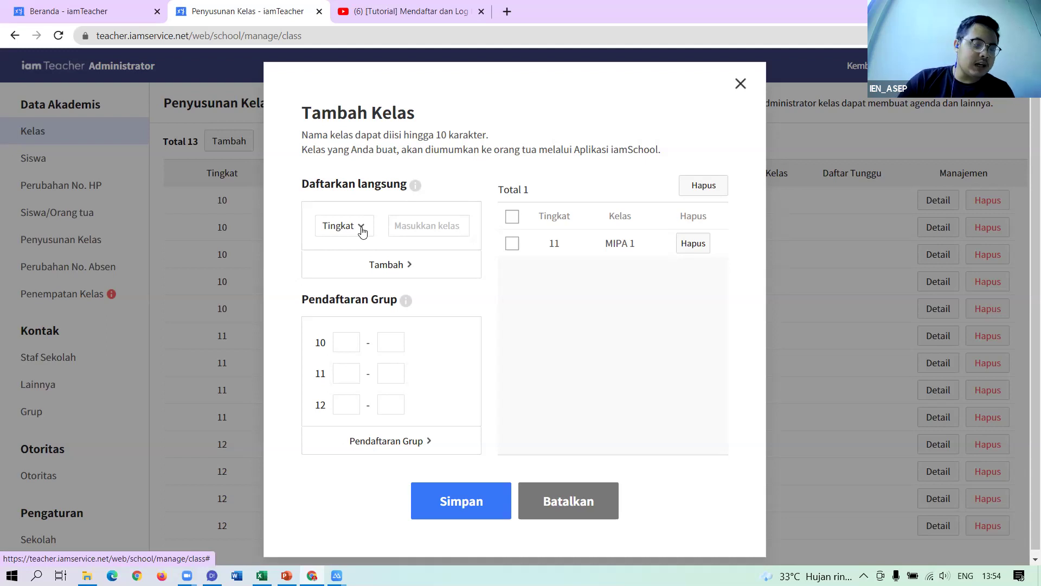
pyautogui.click(363, 232)
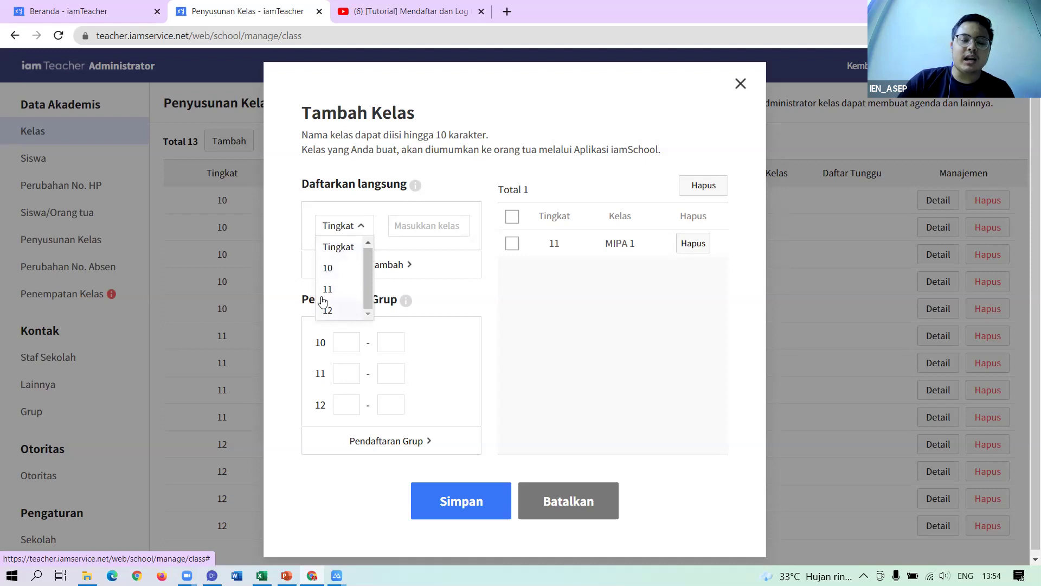
pyautogui.click(457, 303)
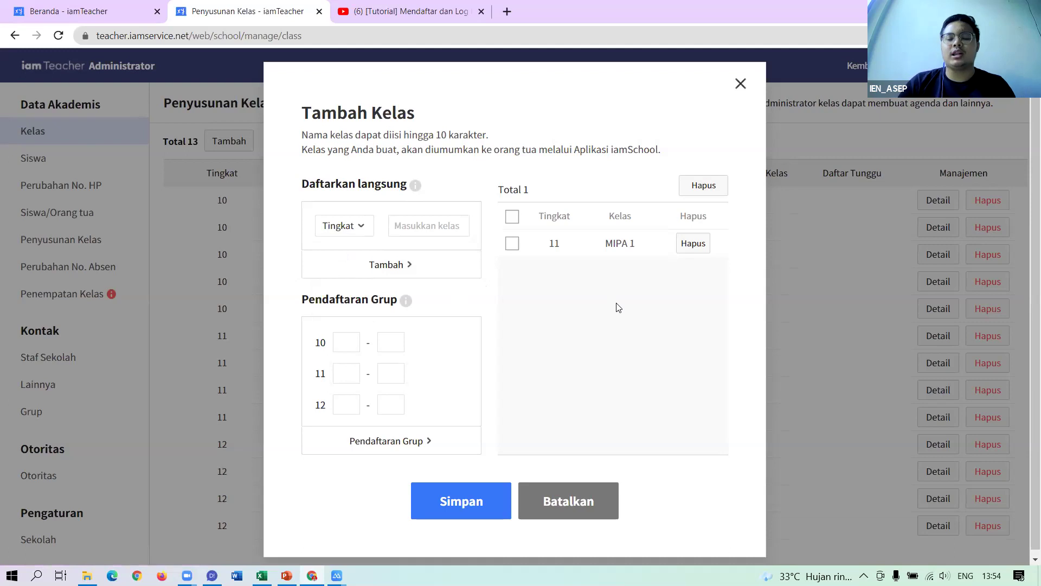
pyautogui.click(693, 245)
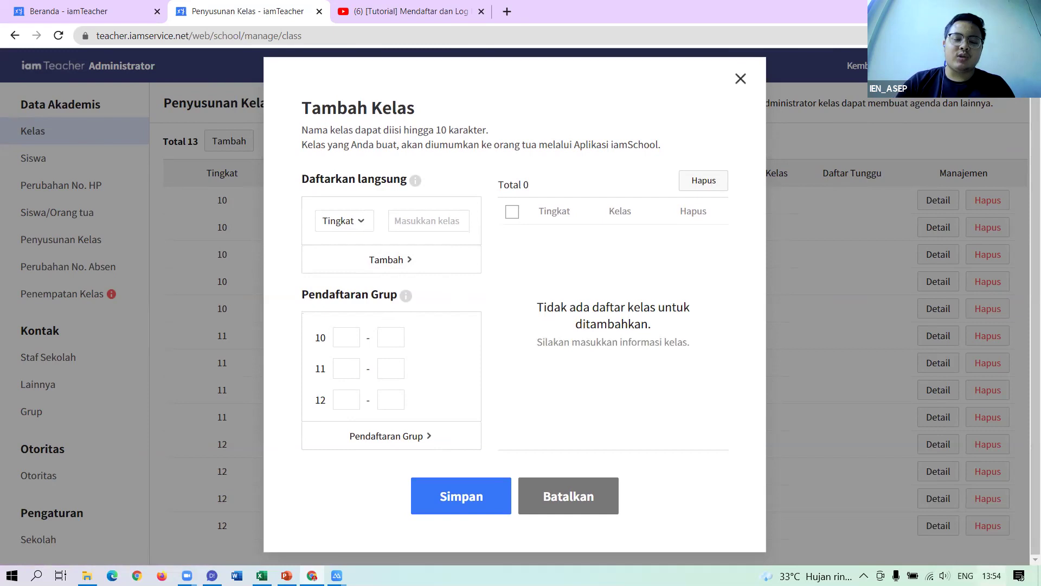
pyautogui.click(345, 342)
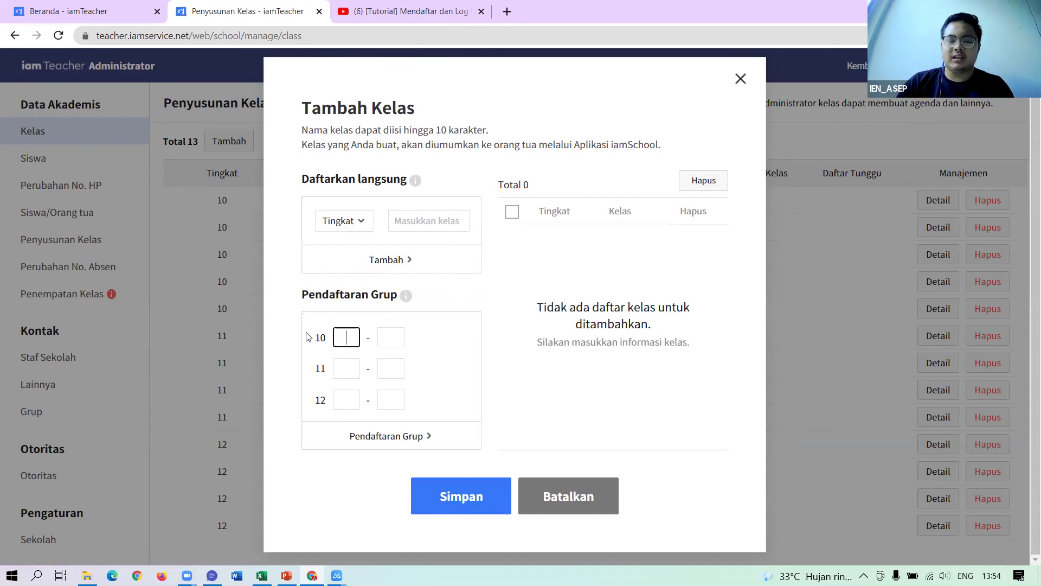
# Step: Enter 1 as grade 10's first class and 3 as its last class
pyautogui.click(350, 366)
pyautogui.click(354, 337)
pyautogui.click(390, 346)
pyautogui.click(342, 319)
pyautogui.click(397, 337)
pyautogui.click(348, 331)
pyautogui.click(393, 332)
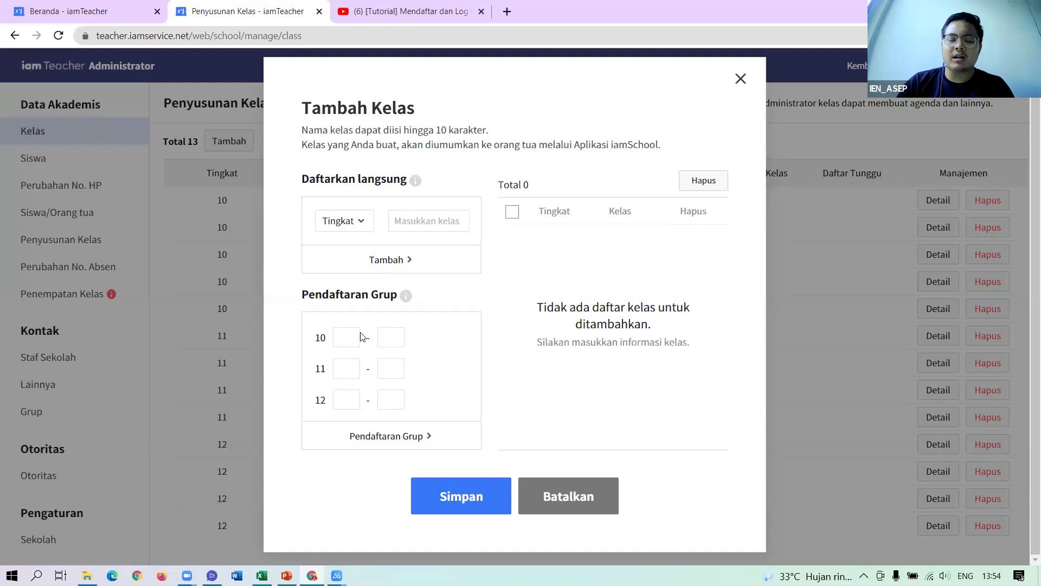
pyautogui.click(349, 338)
pyautogui.click(387, 342)
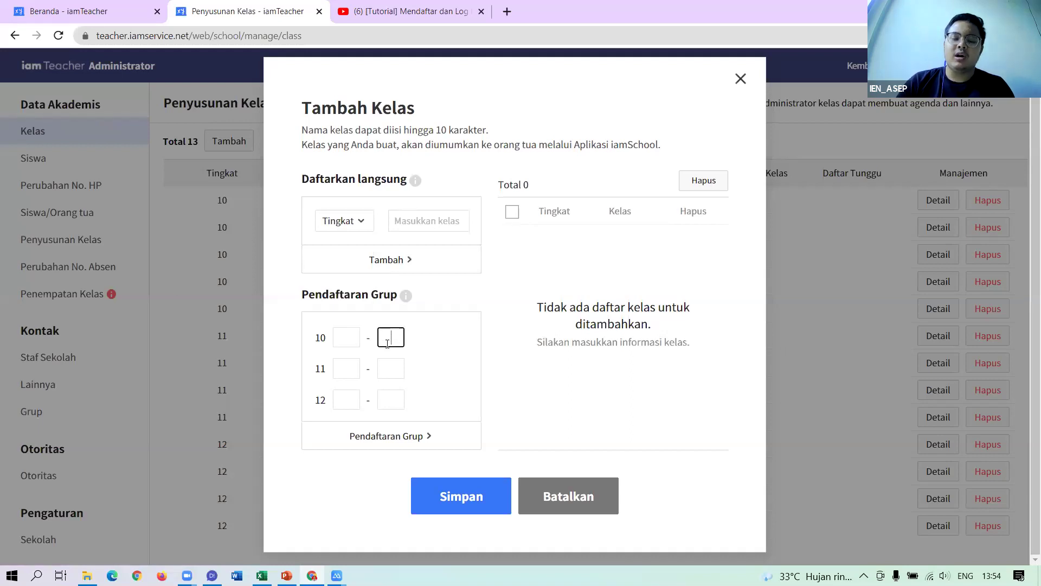
pyautogui.click(339, 331)
pyautogui.click(397, 345)
pyautogui.click(343, 337)
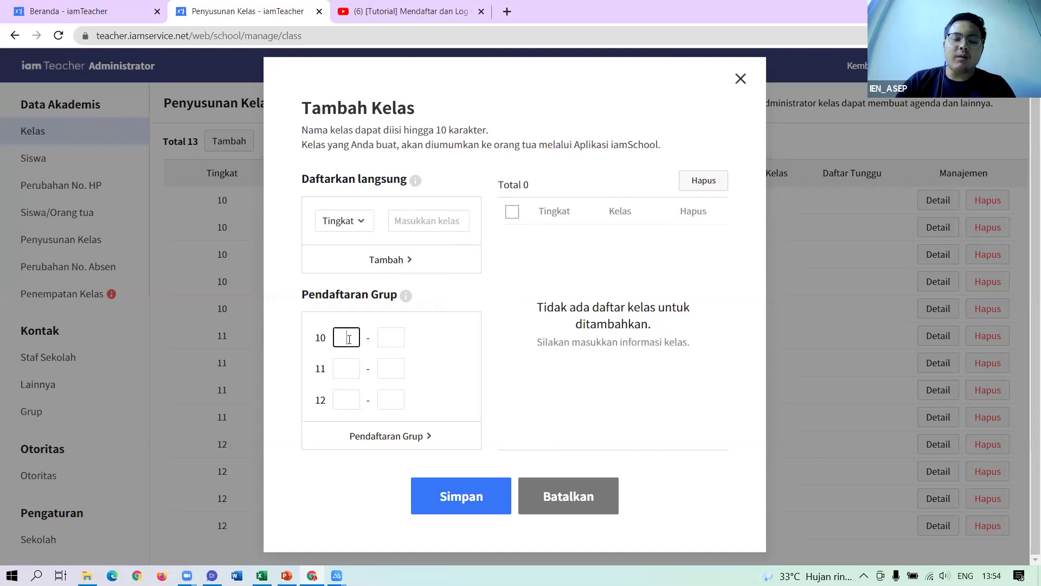
pyautogui.click(392, 336)
pyautogui.click(347, 336)
pyautogui.write('1')
pyautogui.click(390, 334)
pyautogui.write('3')
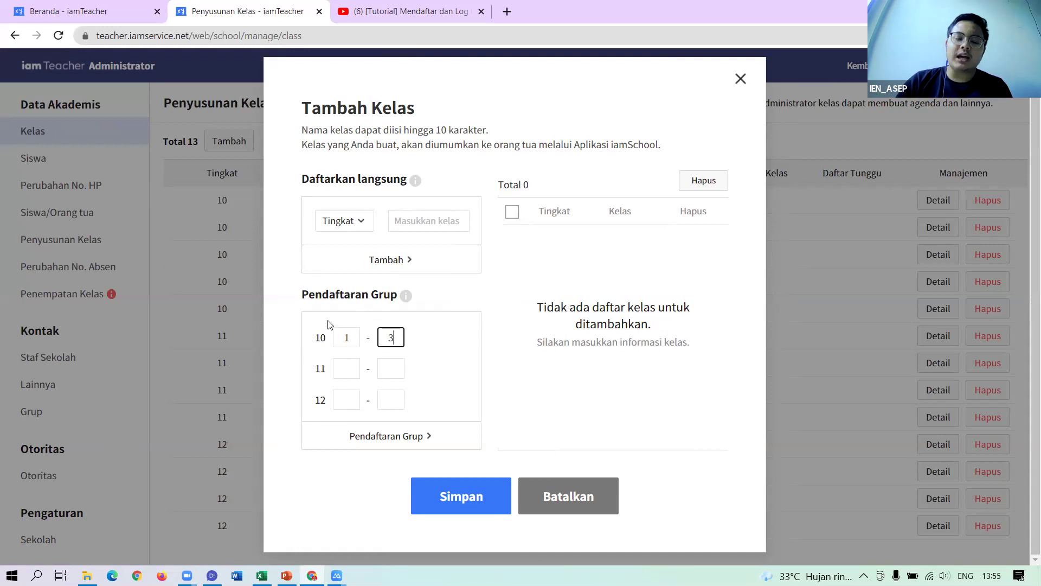
# Step: Change grade 10's last class value from 3 to 2, then to 1
pyautogui.click(347, 337)
pyautogui.click(378, 337)
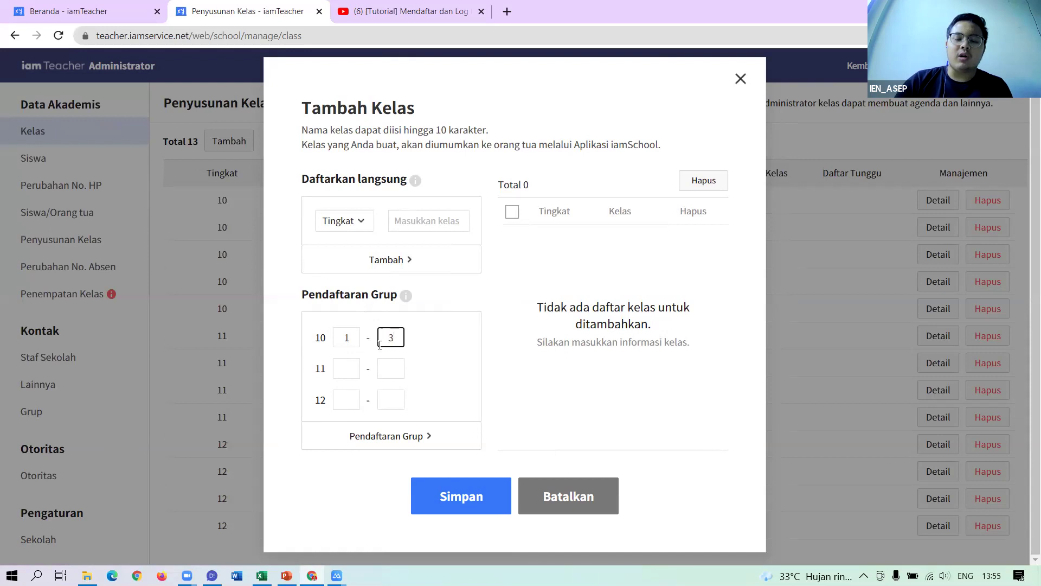
pyautogui.press('BackSpace')
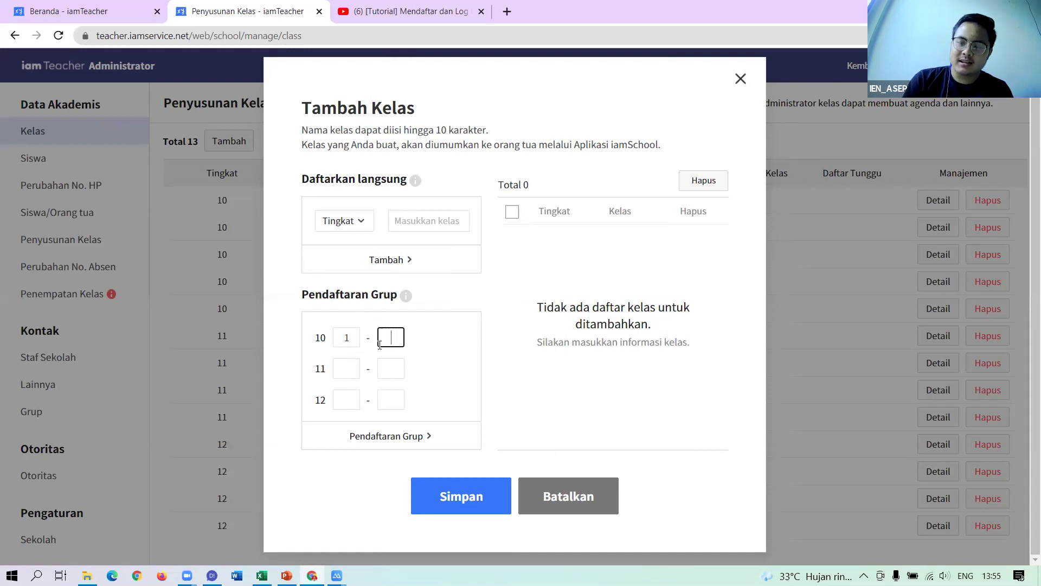
pyautogui.write('2')
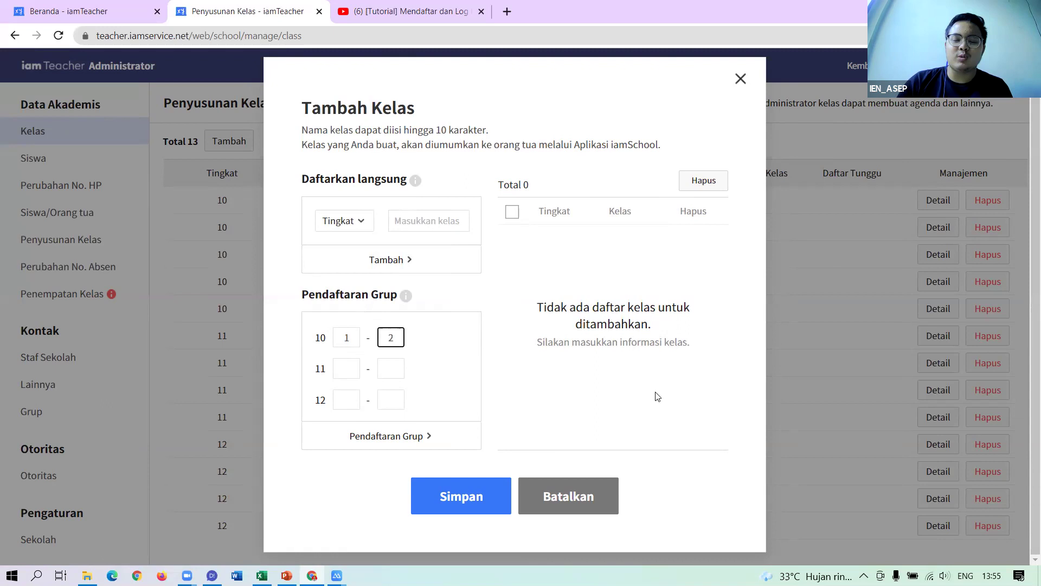
pyautogui.press('BackSpace')
pyautogui.write('1')
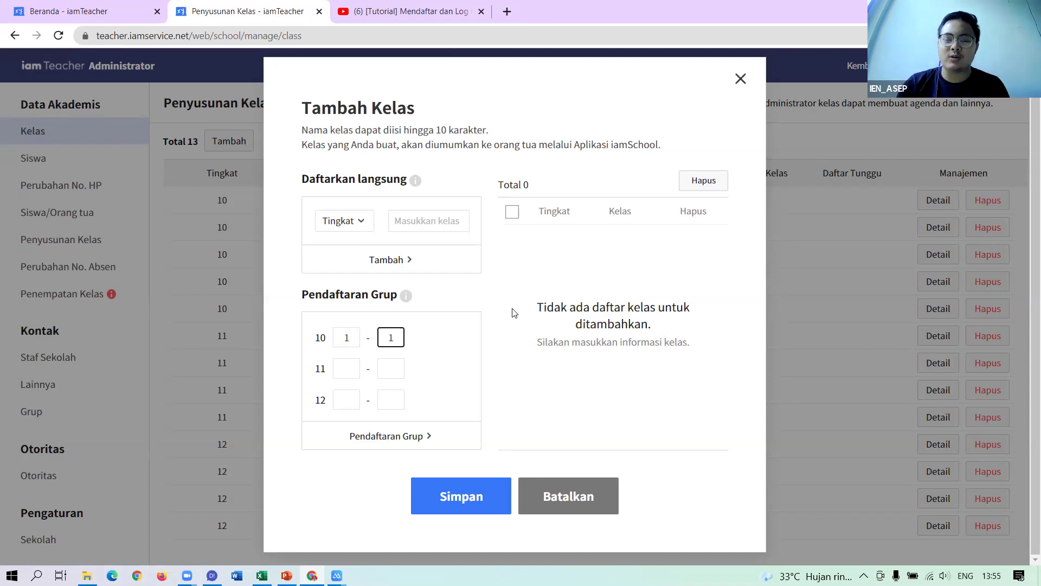
# Step: Re-edit grade 10's range, keeping first class 1 and setting last class to 2
pyautogui.click(351, 368)
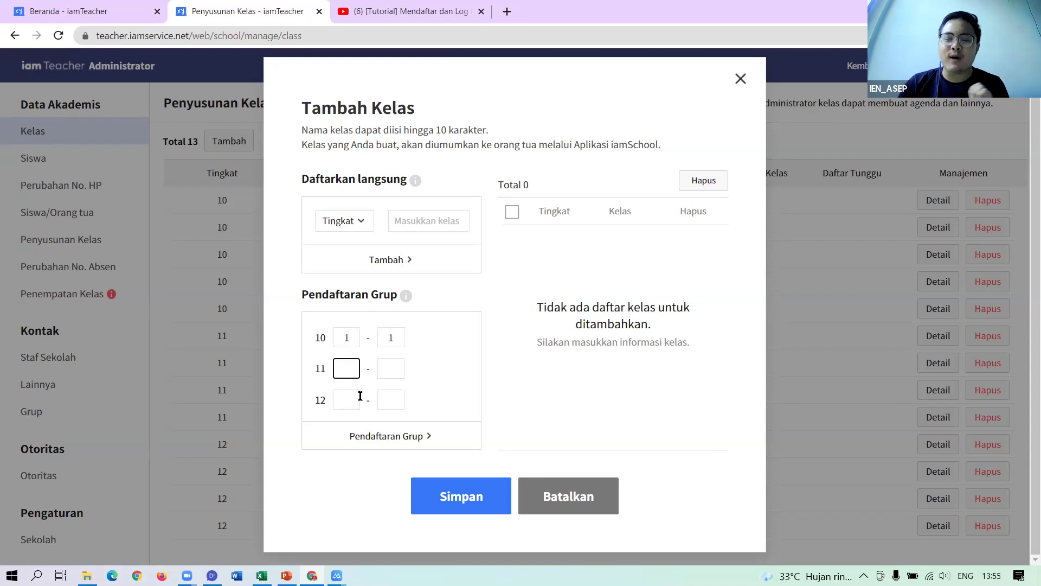
pyautogui.click(356, 332)
pyautogui.write('1')
pyautogui.press('BackSpace')
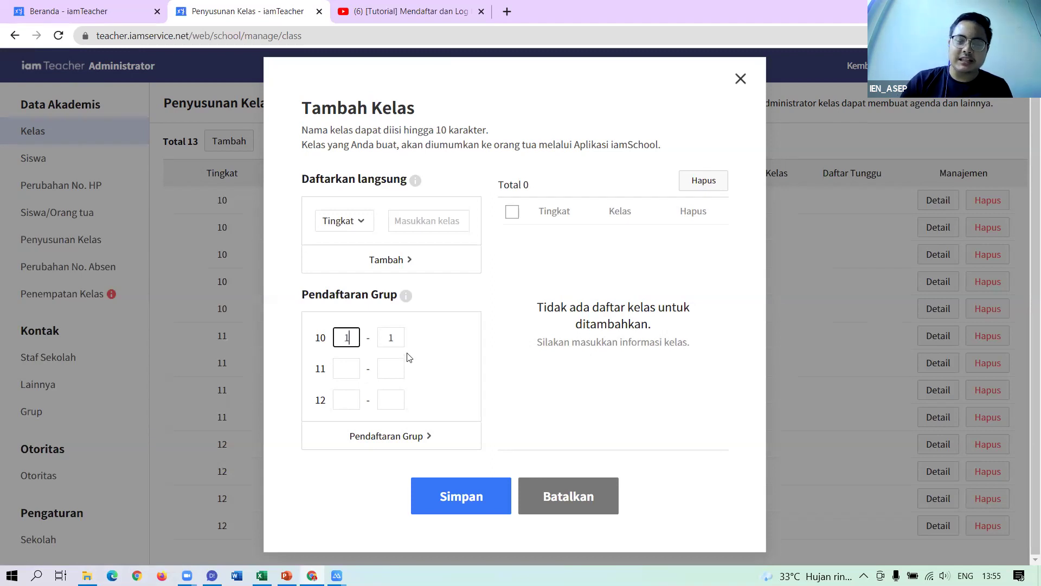
pyautogui.click(402, 337)
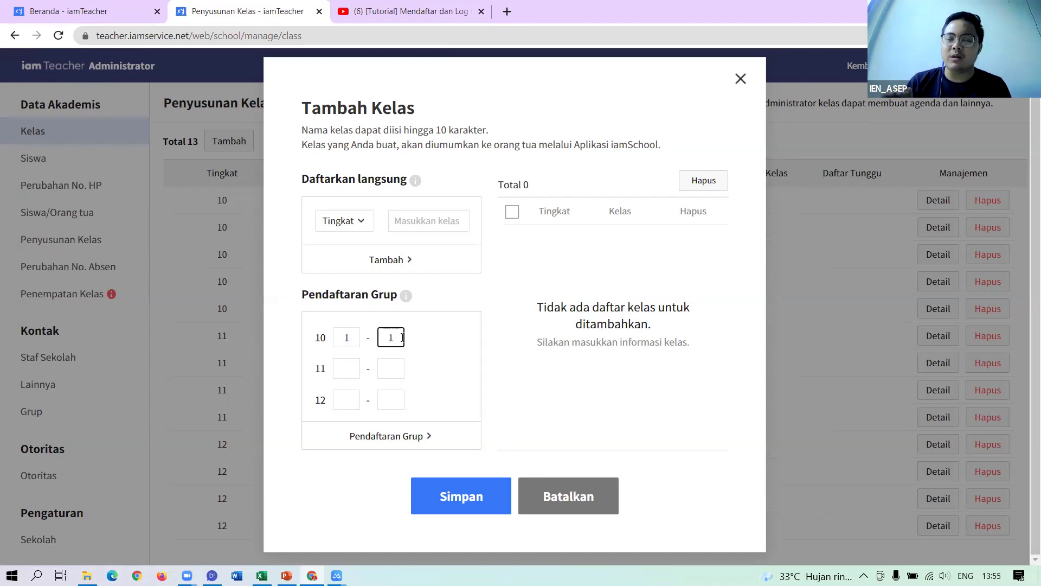
pyautogui.press('BackSpace')
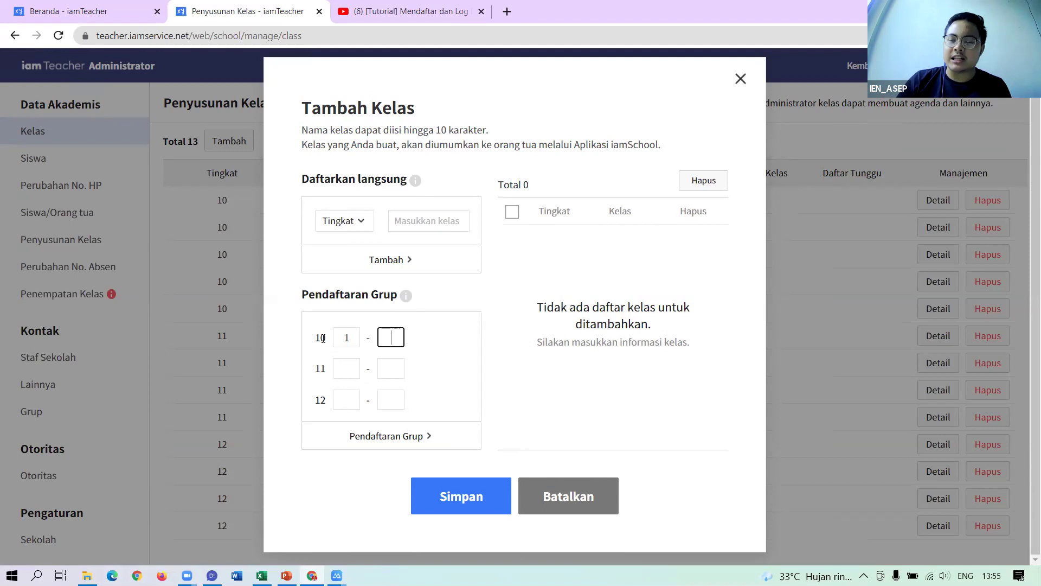
pyautogui.write('2')
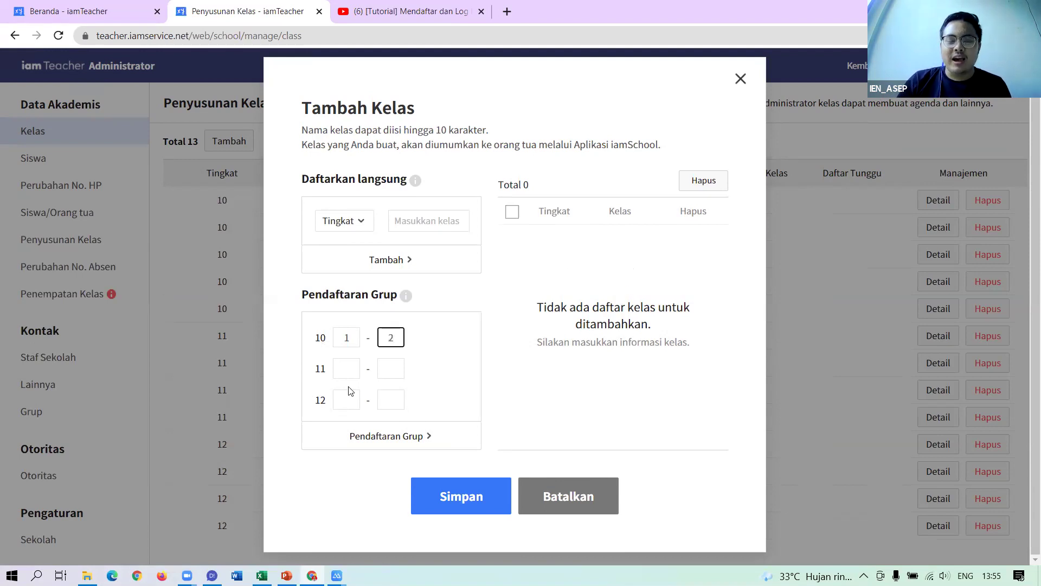
# Step: Enter grade 11's range as 1 to 2 and grade 12's as 1 to 2
pyautogui.click(351, 370)
pyautogui.write('1')
pyautogui.click(391, 363)
pyautogui.write('2')
pyautogui.click(345, 405)
pyautogui.write('1')
pyautogui.click(395, 400)
pyautogui.write('2')
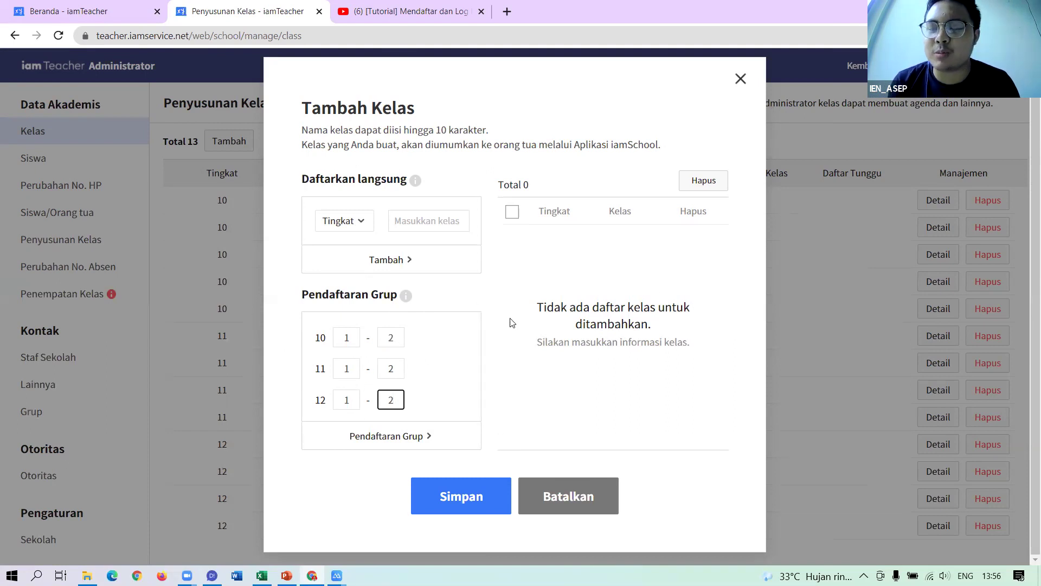
# Step: Correct grade 10's last class back to 1 and grade 12's last class to 3
pyautogui.click(397, 337)
pyautogui.press('BackSpace')
pyautogui.write('1')
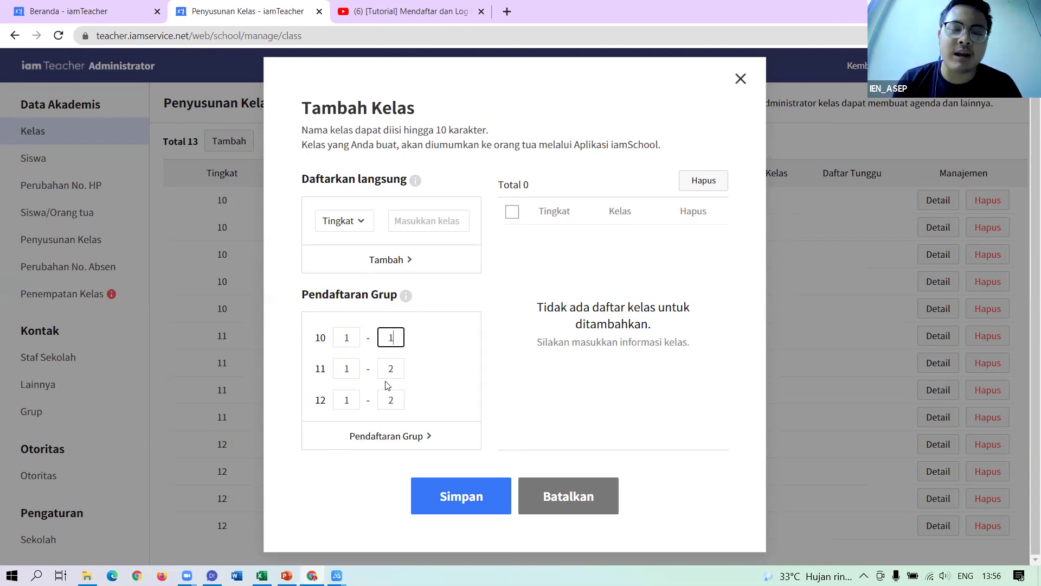
pyautogui.click(400, 399)
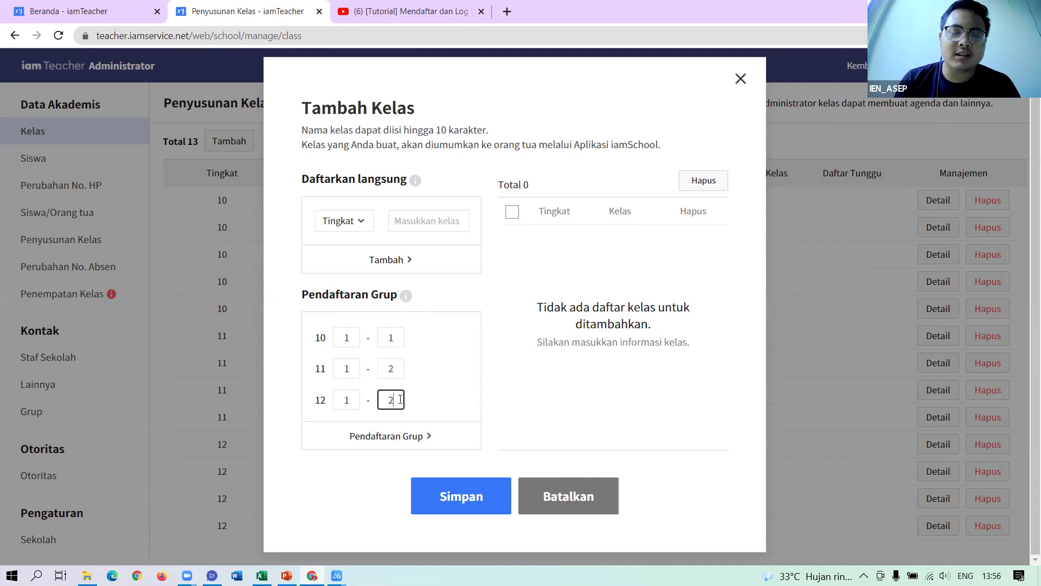
pyautogui.write('3')
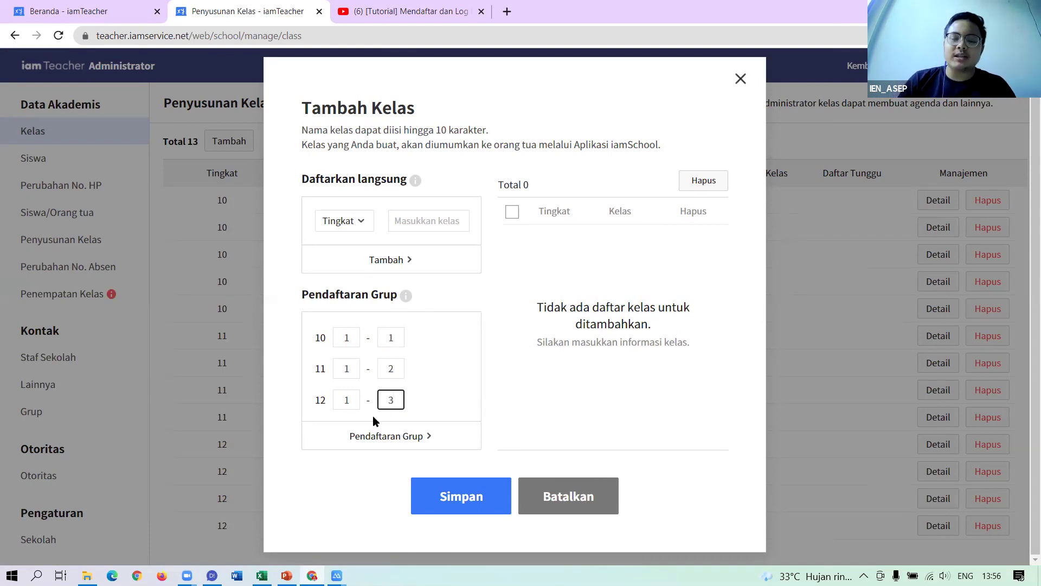
# Step: Generate classes 10-1, 11-1, 11-2, 12-1, 12-2 and 12-3, review them, and save
pyautogui.click(412, 437)
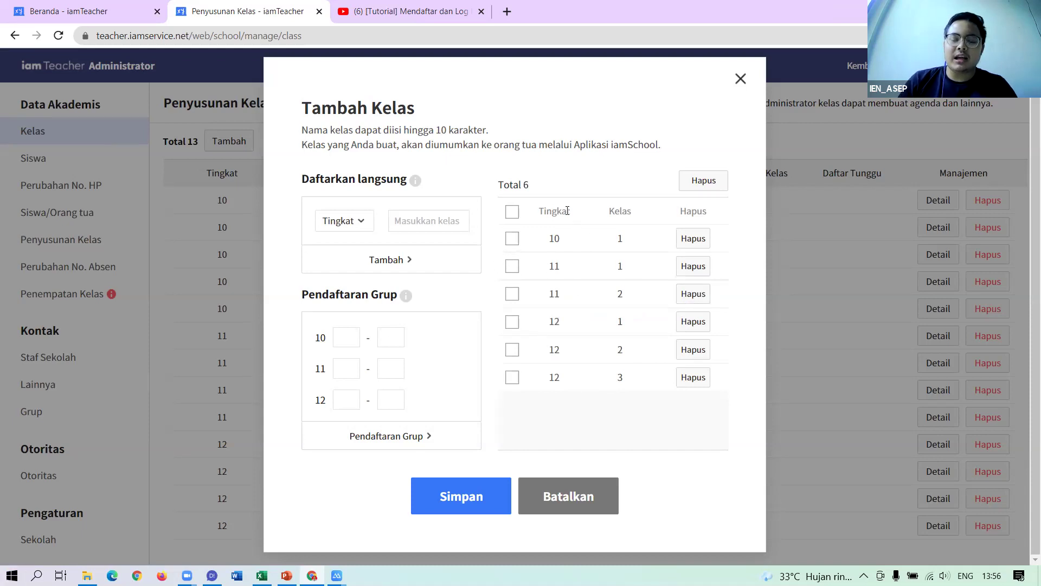
pyautogui.moveTo(545, 241); pyautogui.dragTo(669, 431)
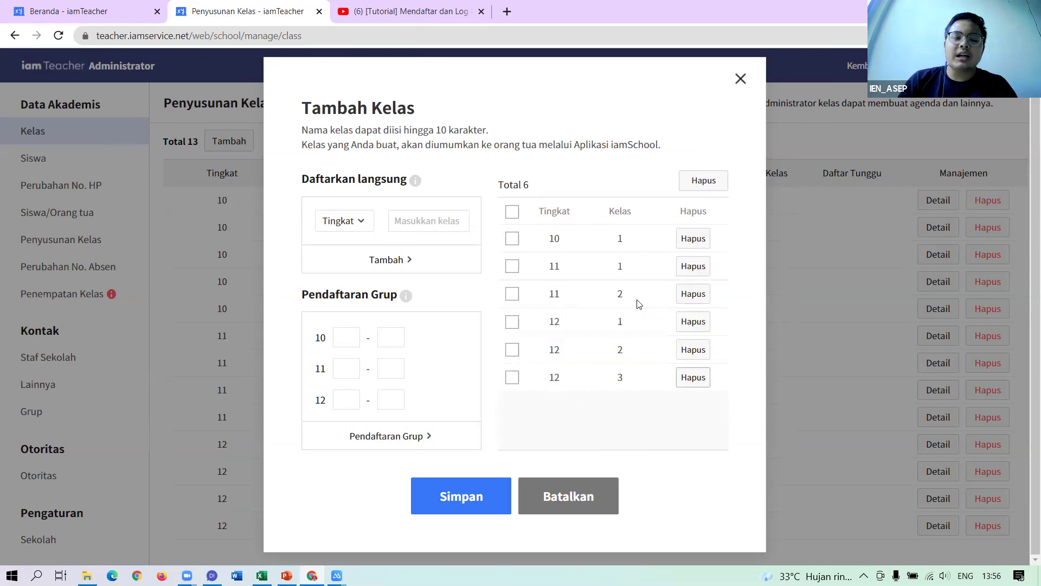
pyautogui.moveTo(619, 237); pyautogui.dragTo(649, 442)
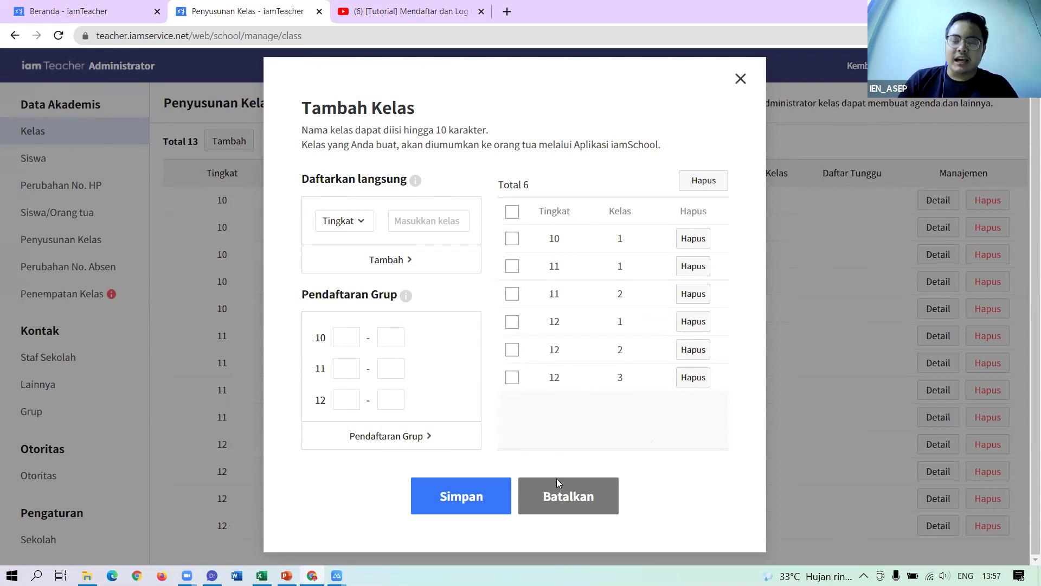
pyautogui.click(471, 503)
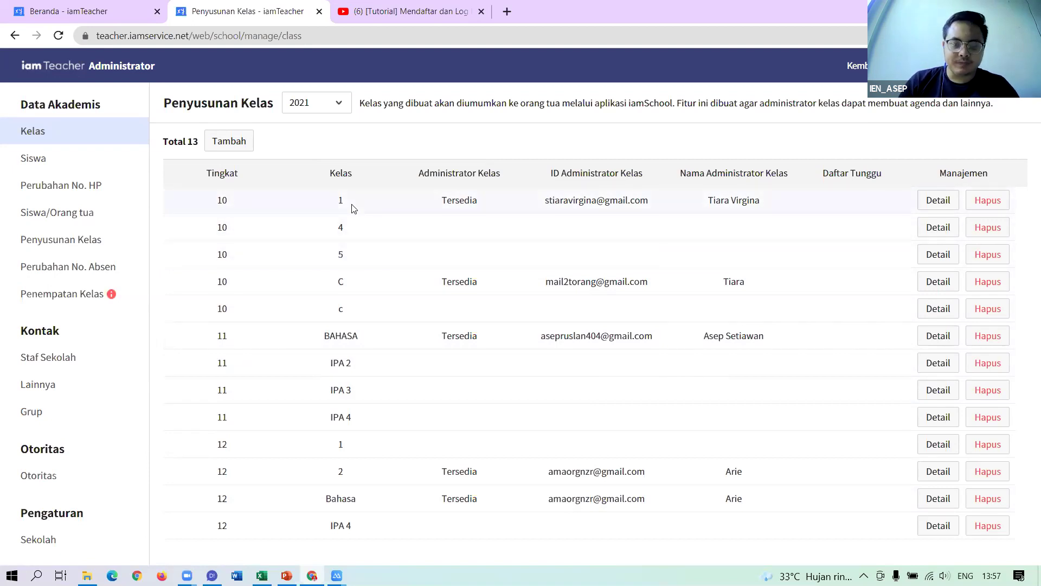
# Step: Open the Detail view of class 10 4, which shows no class administrator
pyautogui.click(937, 206)
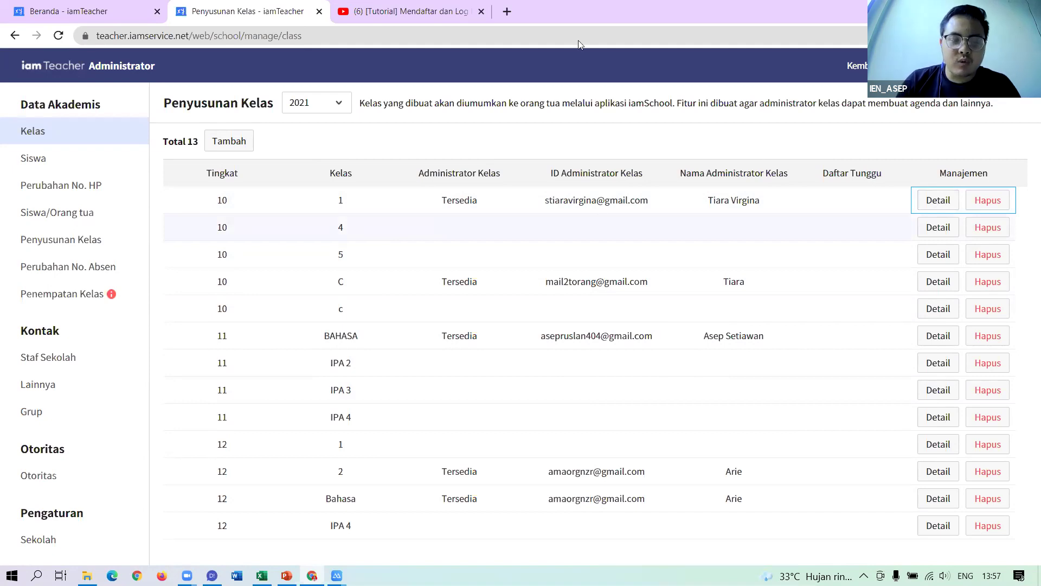
pyautogui.click(950, 230)
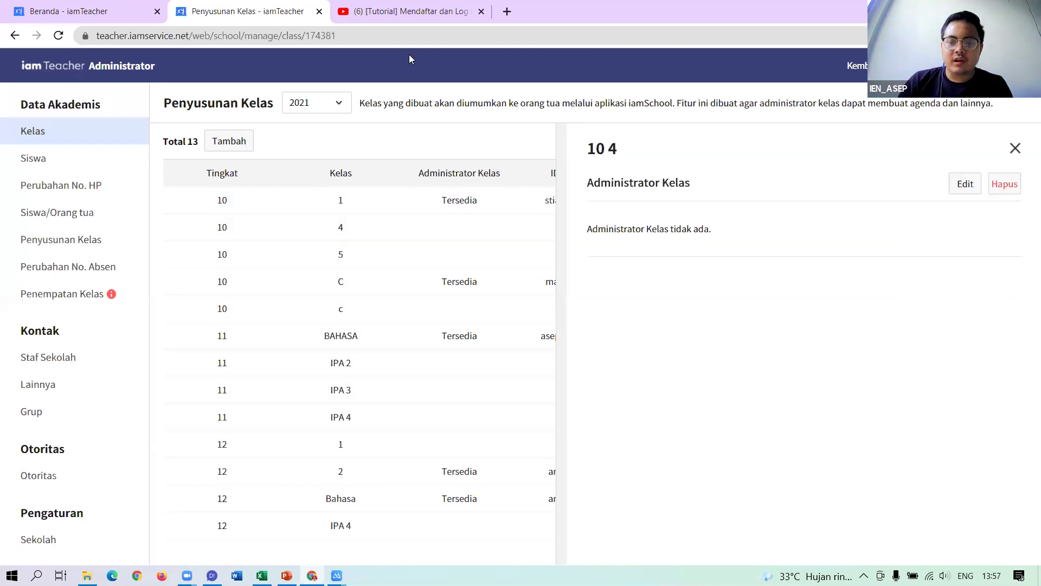
# Step: Rename class 10 4 to 'B', save it, and close the class 10 B details
pyautogui.click(965, 183)
pyautogui.click(690, 261)
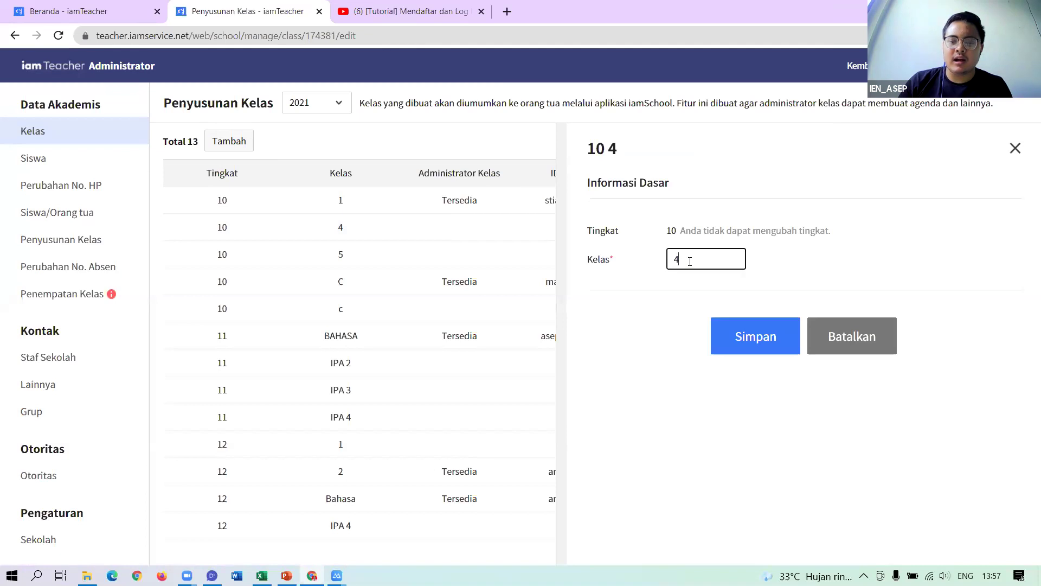
pyautogui.write('B')
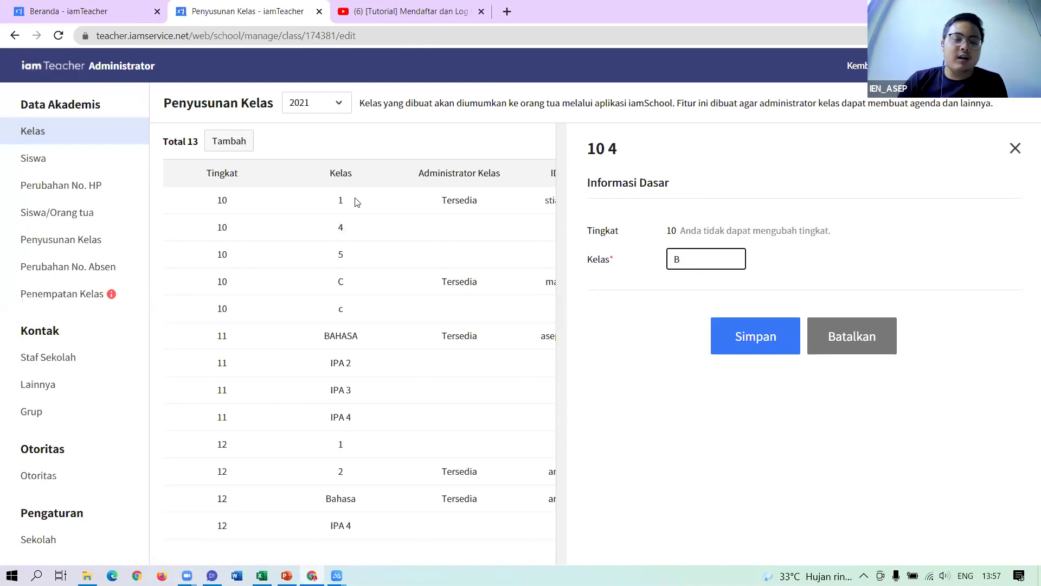
pyautogui.click(767, 342)
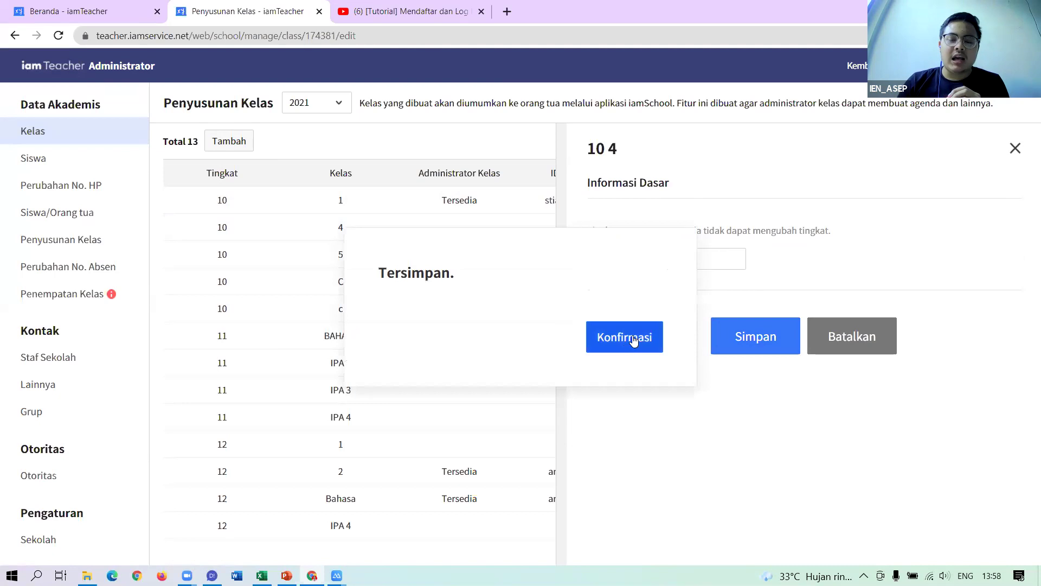
pyautogui.click(634, 340)
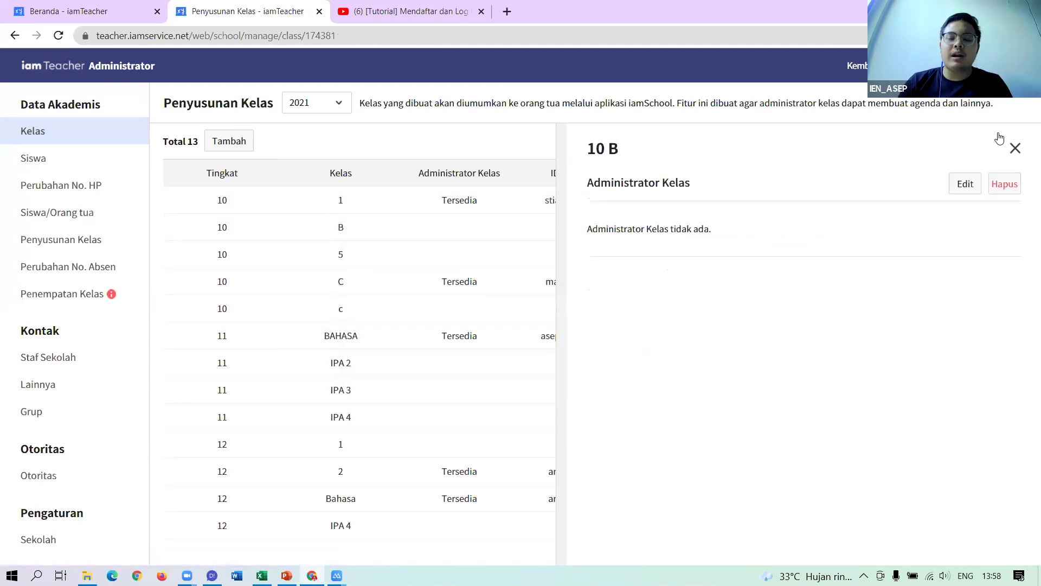
pyautogui.click(1016, 148)
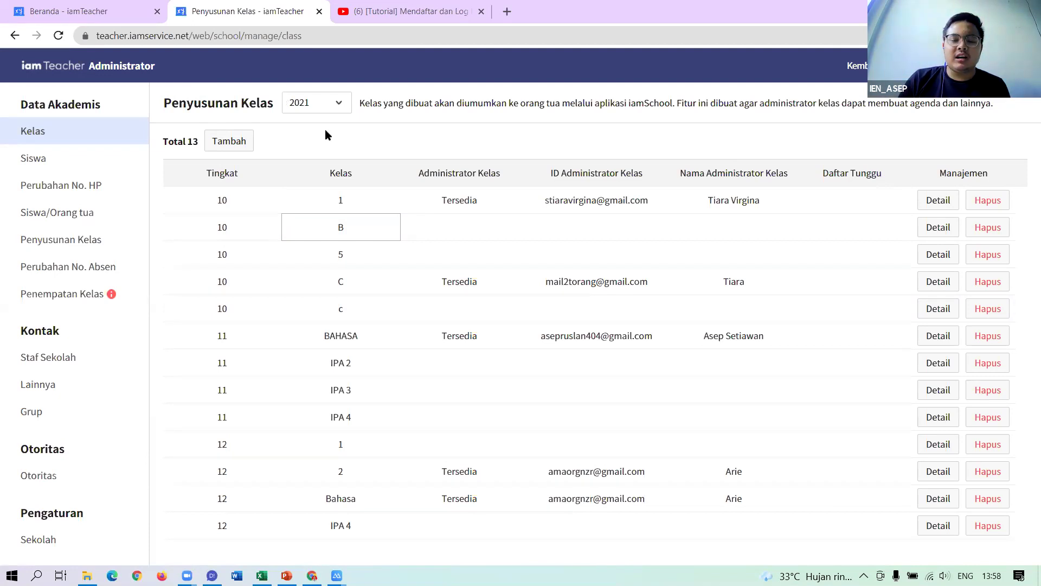
# Step: Select all the text on the 2021 class arrangement page
pyautogui.hotkey('ctrl', 'a')
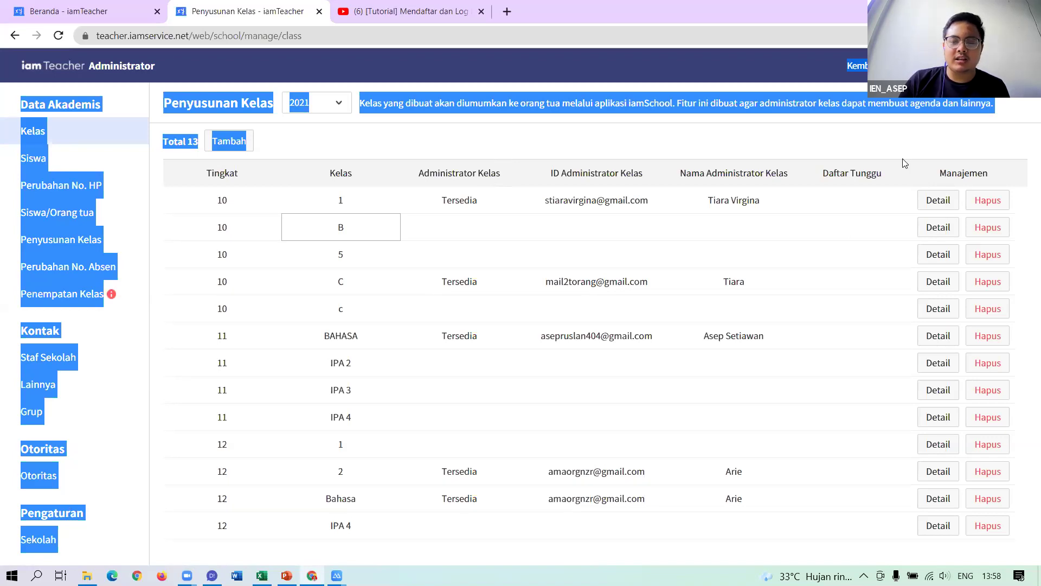
pyautogui.click(36, 157)
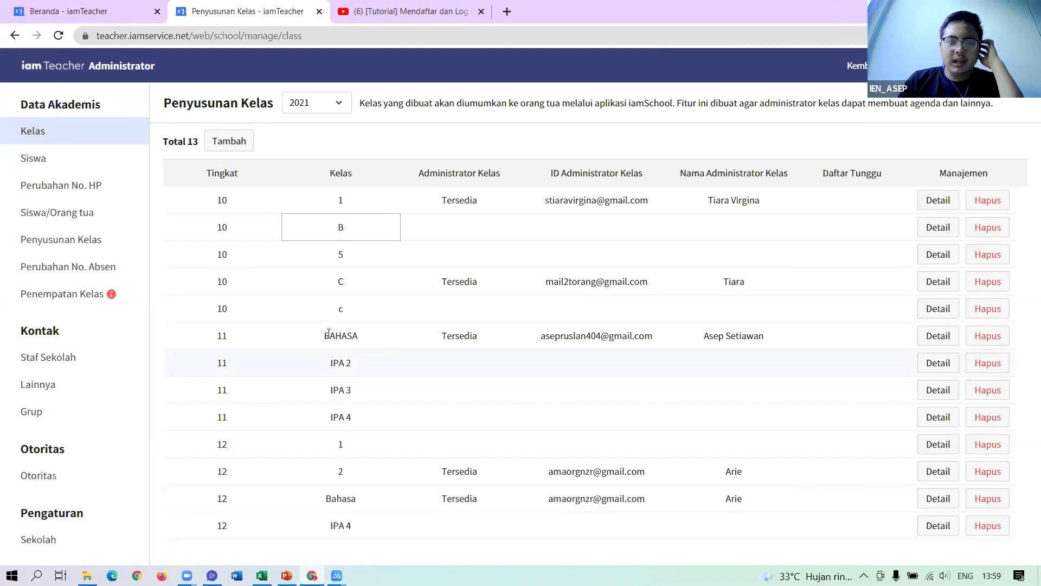
pyautogui.click(59, 159)
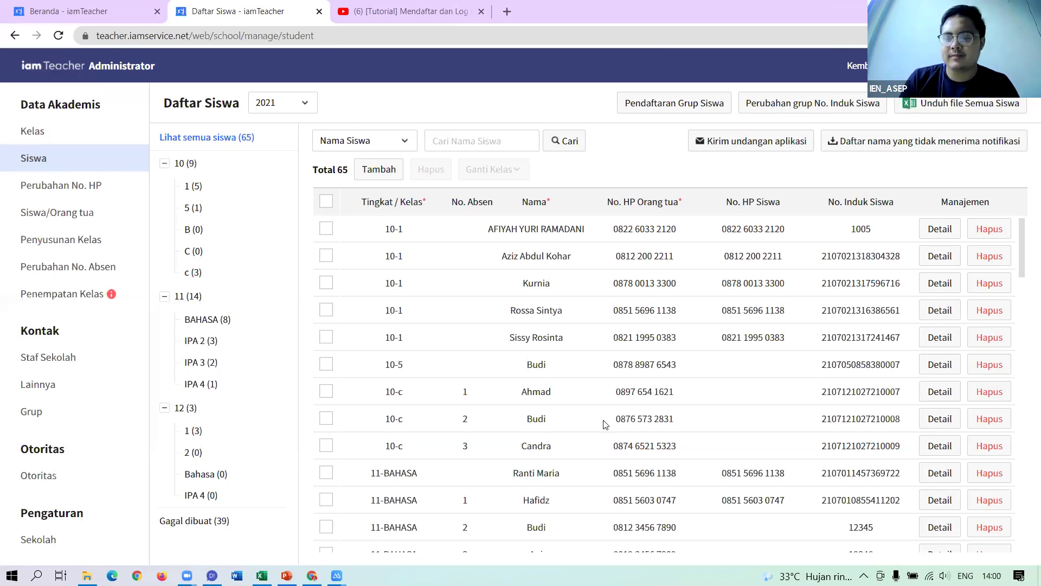
# Step: Point out an 11-BAHASA class entry and a parent's phone number, then bring up the add-student form
pyautogui.click(394, 527)
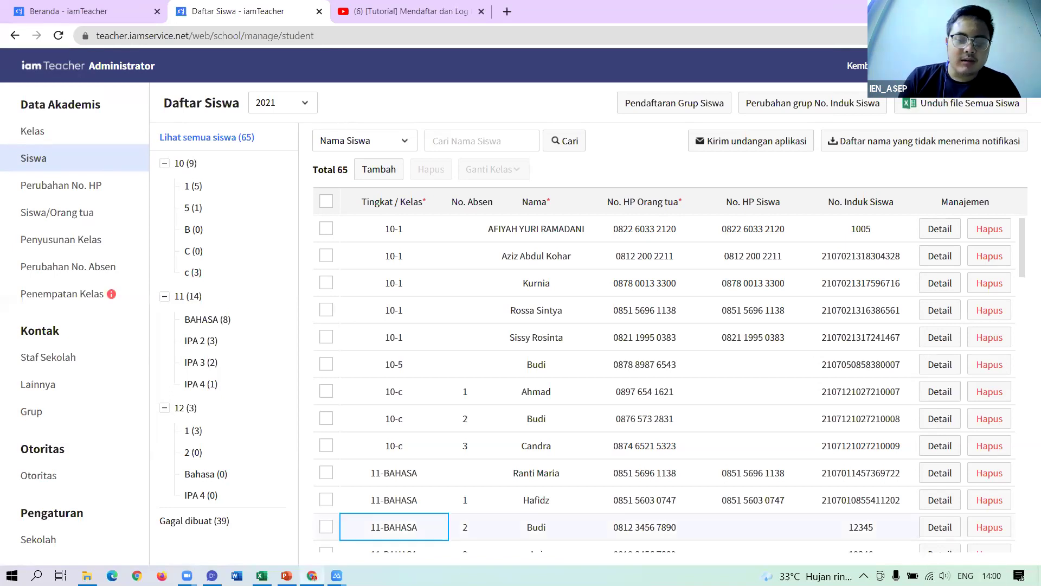
pyautogui.click(602, 427)
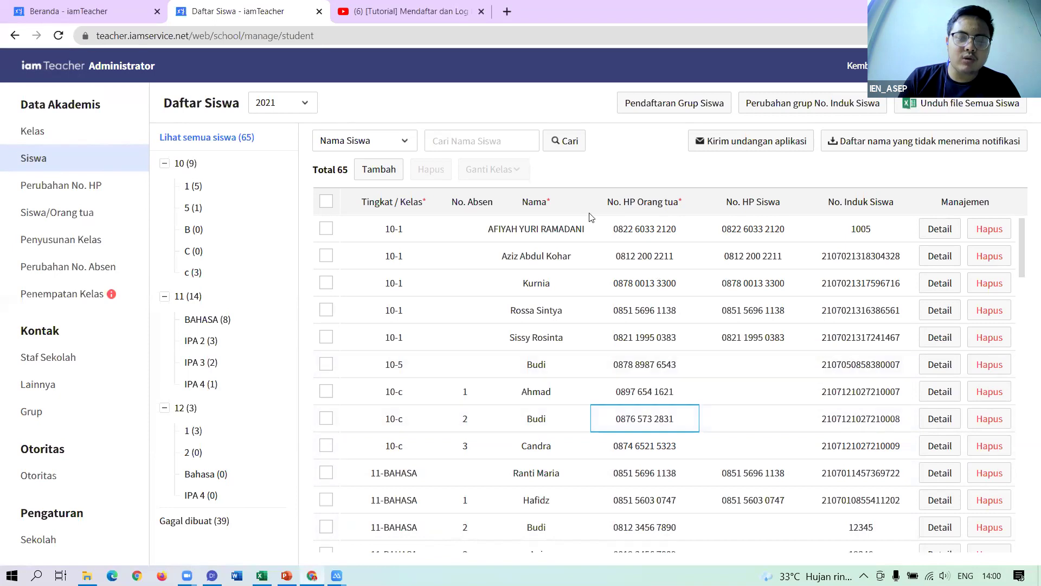
pyautogui.click(629, 174)
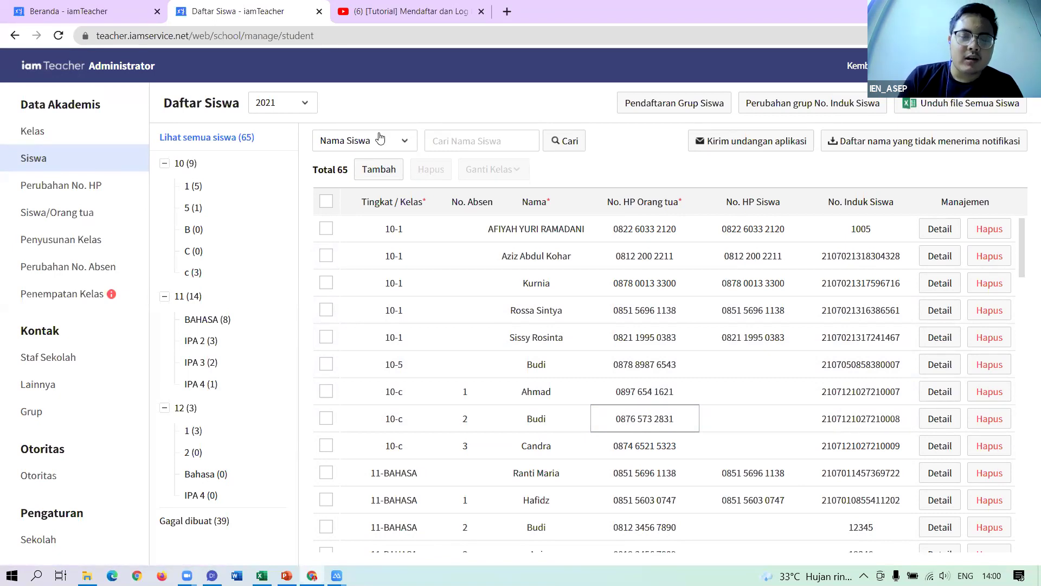
pyautogui.click(381, 170)
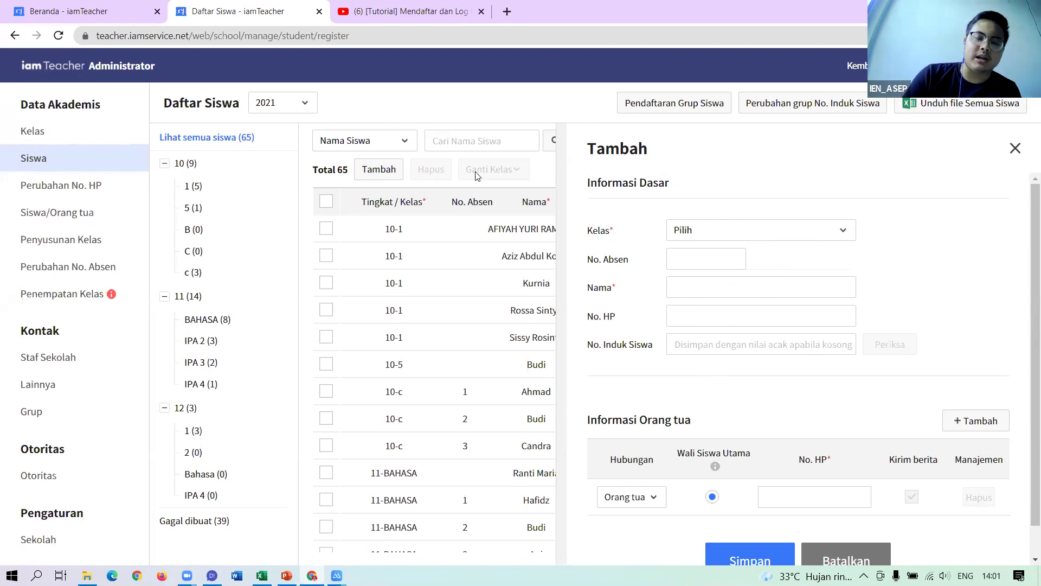
# Step: Go through the blank form's roll number, name, phone and student ID fields, down to the parent phone
pyautogui.click(707, 260)
pyautogui.click(709, 286)
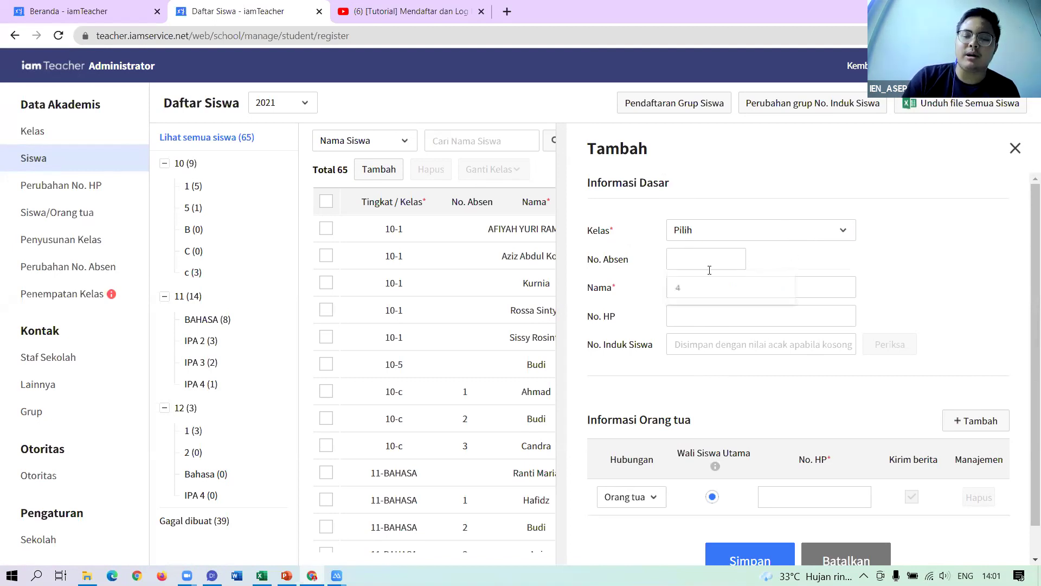
pyautogui.click(781, 255)
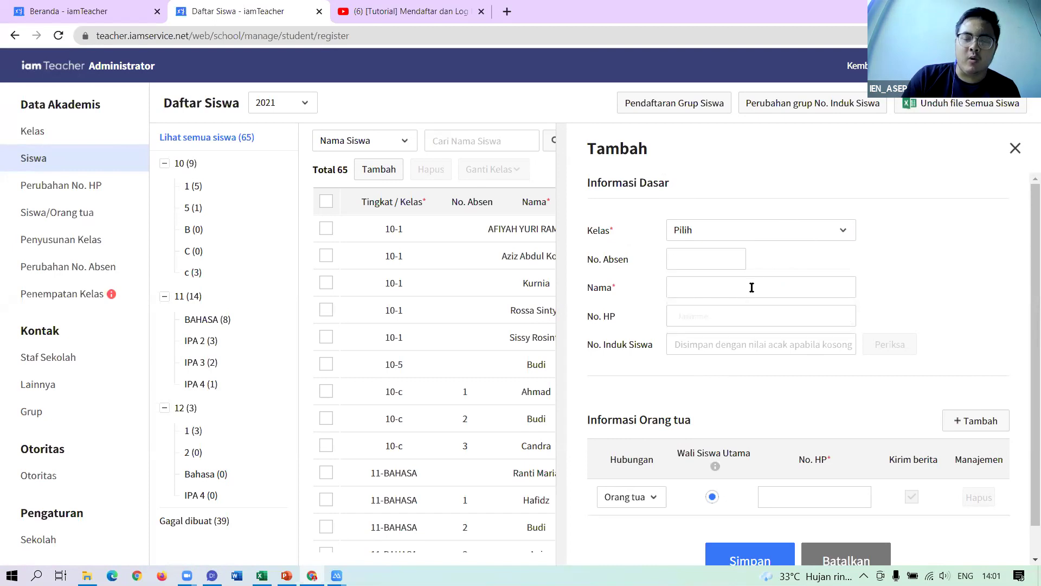
pyautogui.click(710, 320)
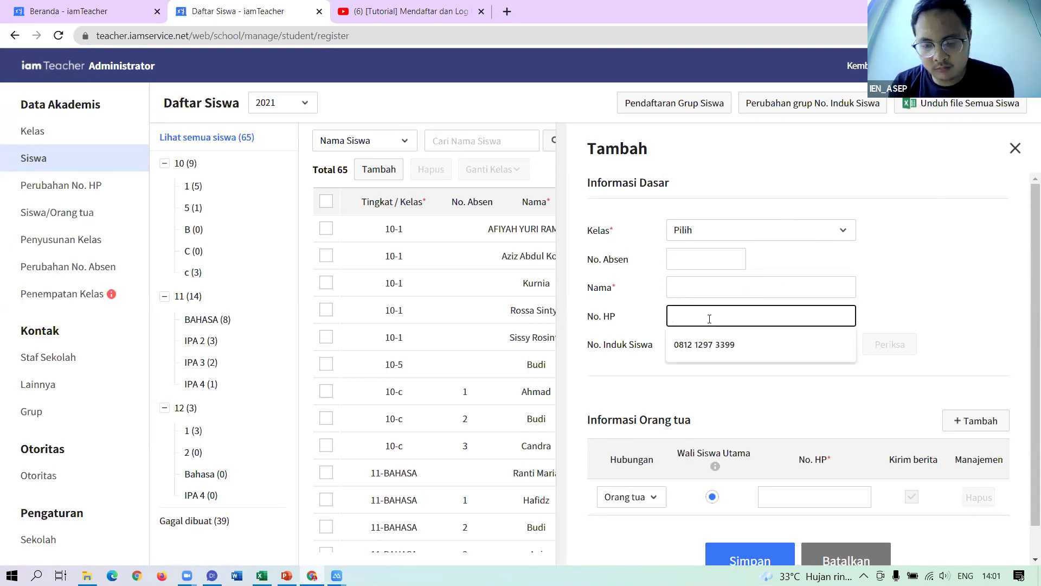
pyautogui.click(654, 372)
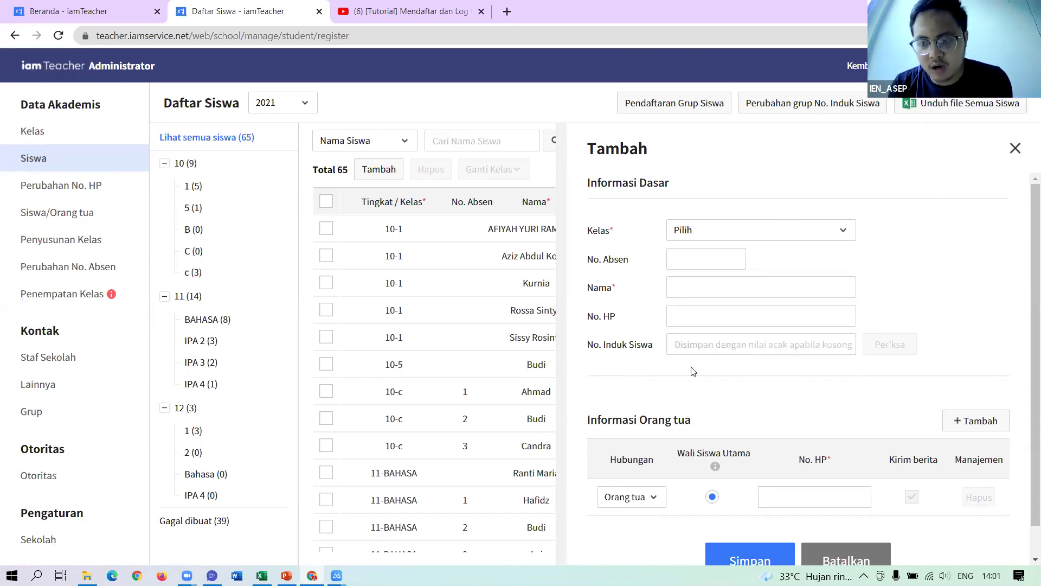
pyautogui.click(699, 312)
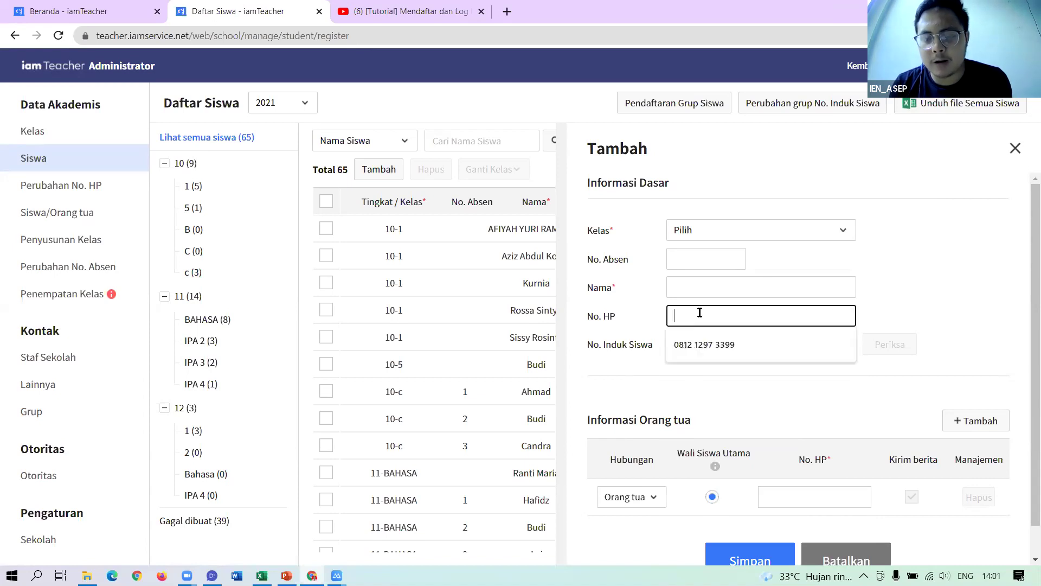
pyautogui.click(662, 399)
pyautogui.click(681, 347)
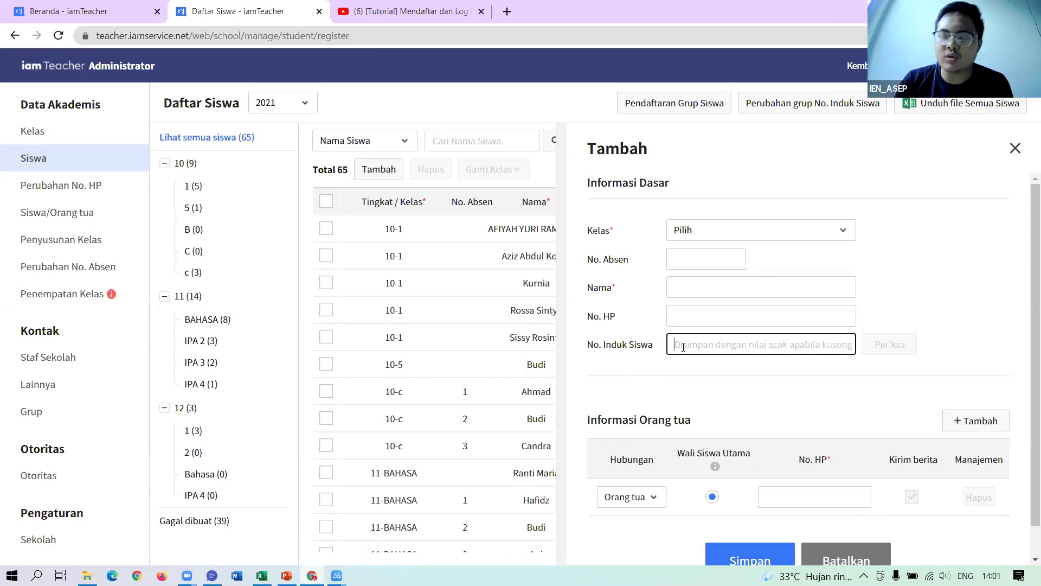
pyautogui.click(684, 378)
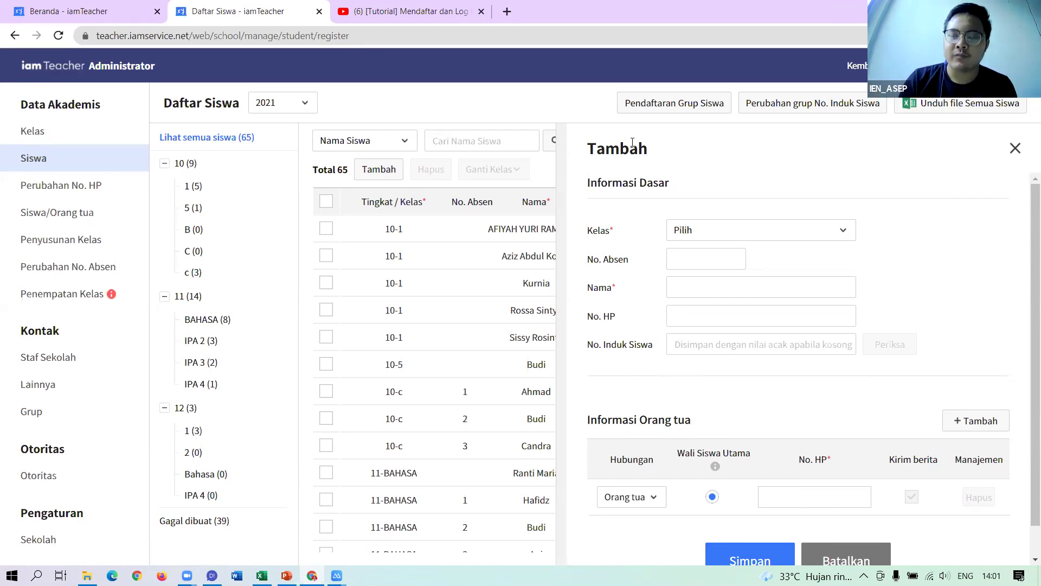
pyautogui.scroll(-1, 757, 442)
pyautogui.click(805, 464)
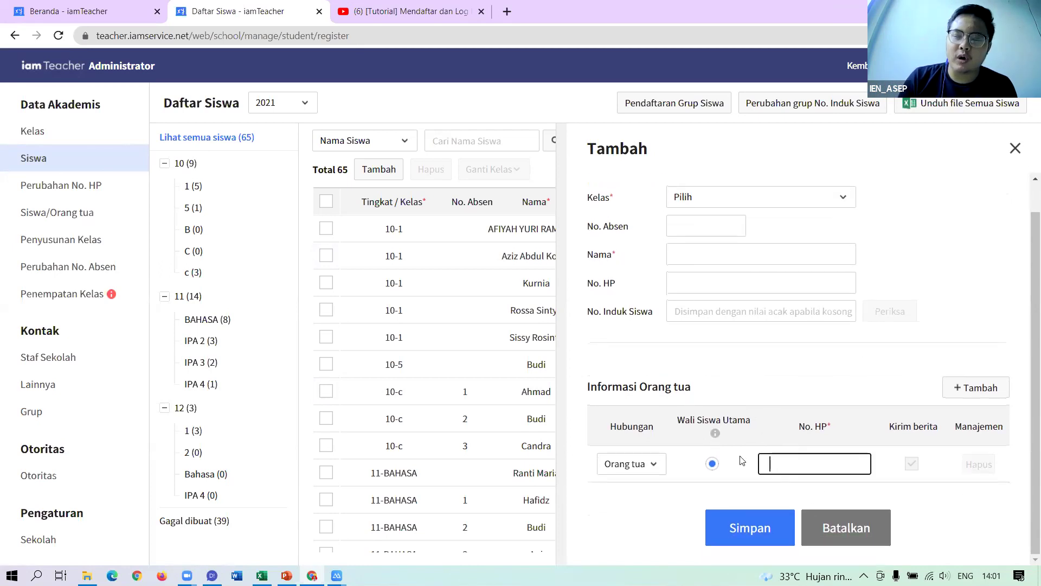
# Step: Set the parent relationship manually to 'BIBI'
pyautogui.click(652, 464)
pyautogui.scroll(-1, 653, 484)
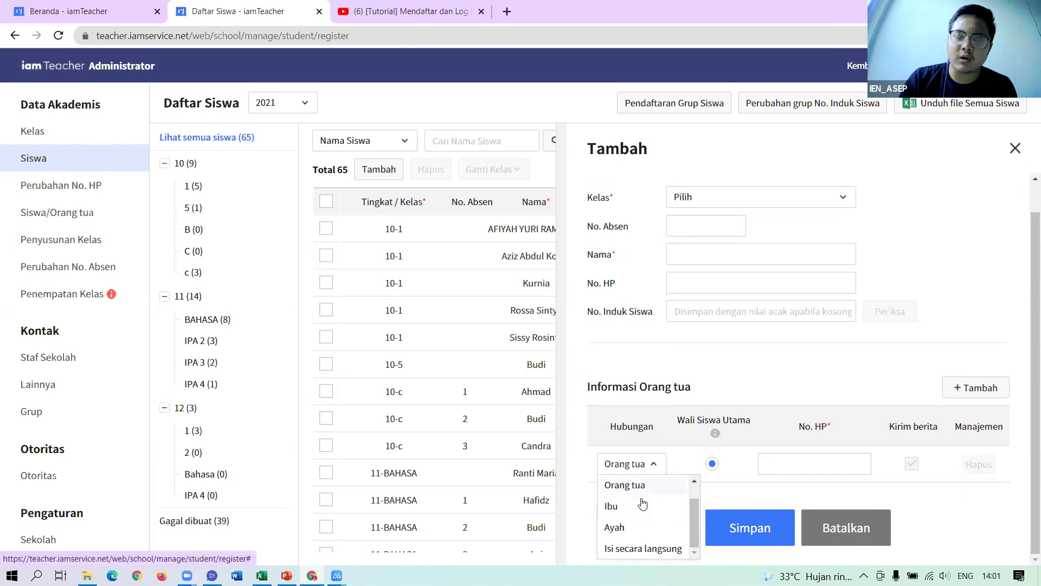
pyautogui.click(611, 503)
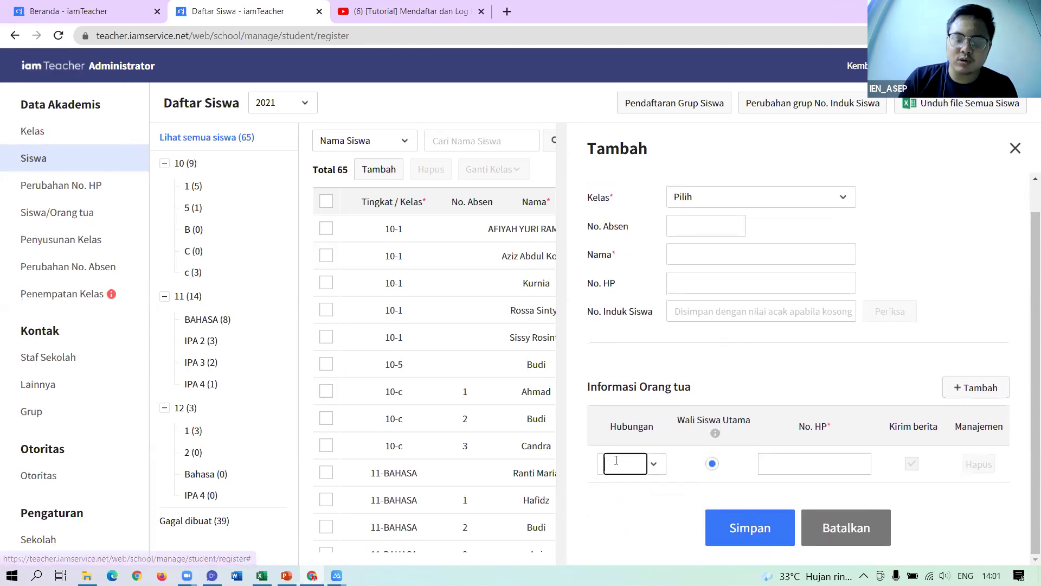
pyautogui.write('BIBI')
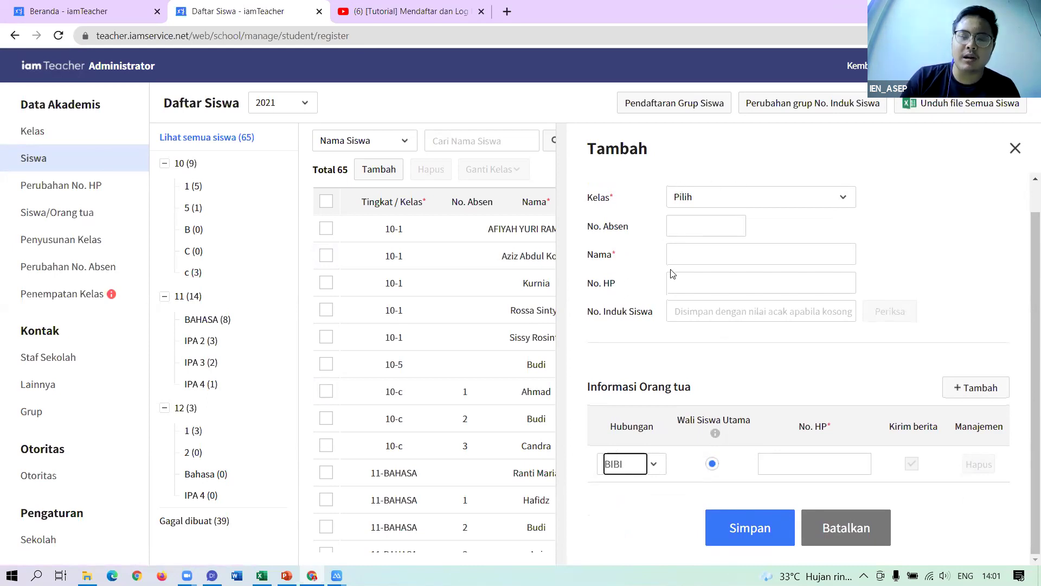
# Step: Enter roll number 4, class 2021 10-B, and the student's name, phone number and student ID
pyautogui.click(694, 227)
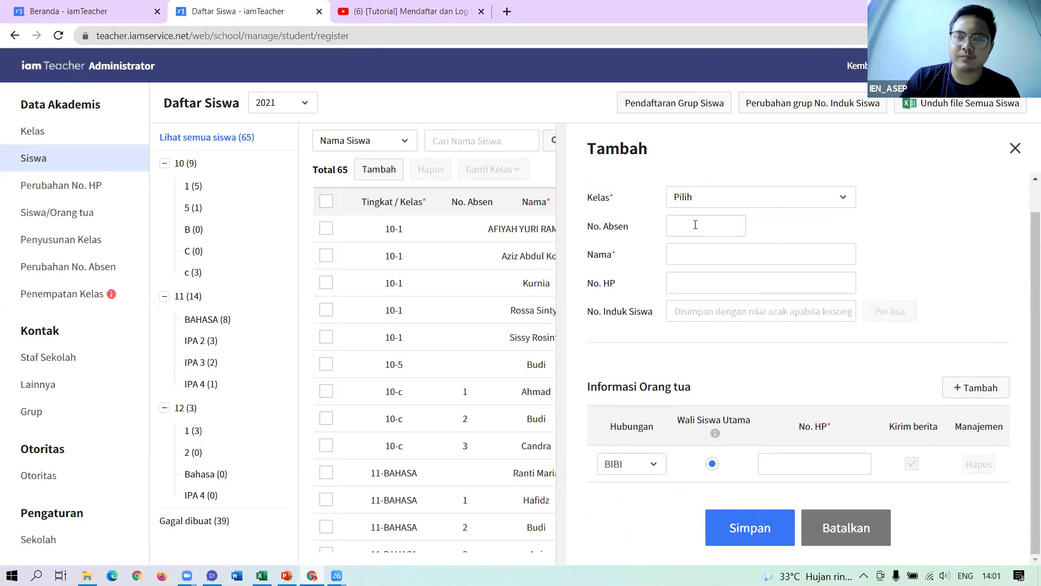
pyautogui.write('4')
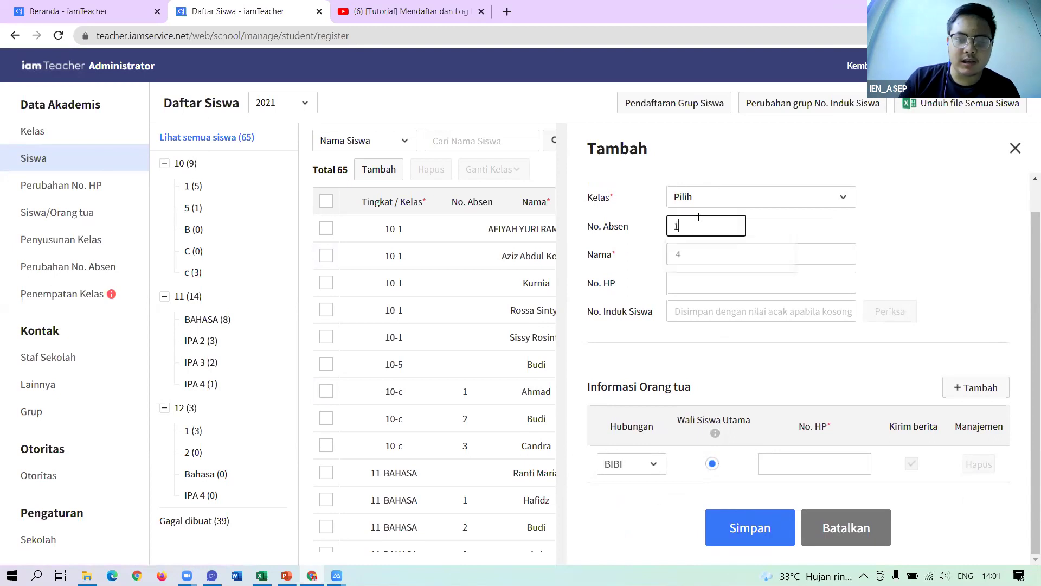
pyautogui.click(750, 200)
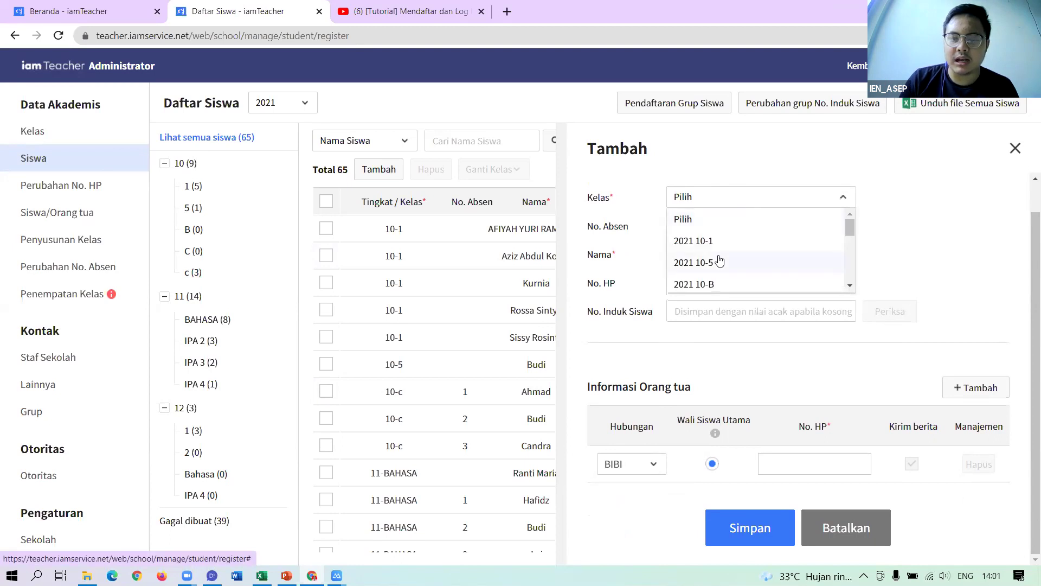
pyautogui.scroll(-1, 719, 260)
pyautogui.click(704, 218)
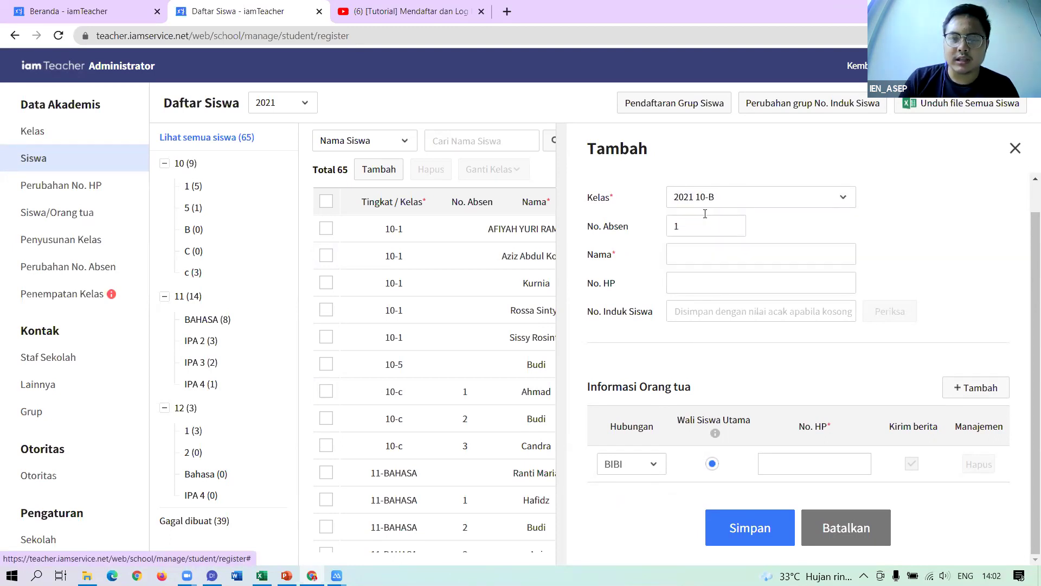
pyautogui.click(680, 255)
pyautogui.write('Arifin')
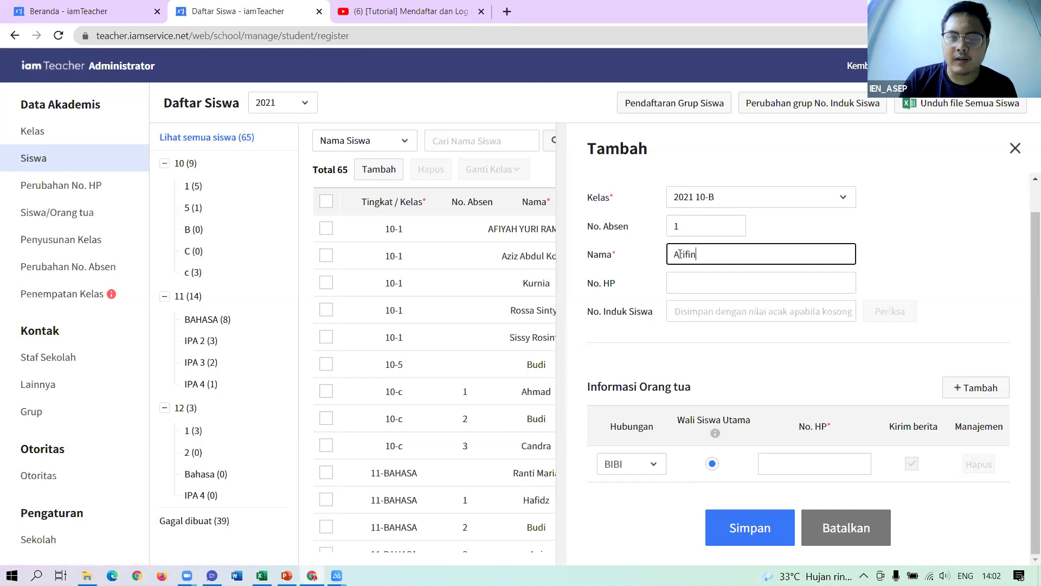
pyautogui.click(701, 286)
pyautogui.write('0897 654 321')
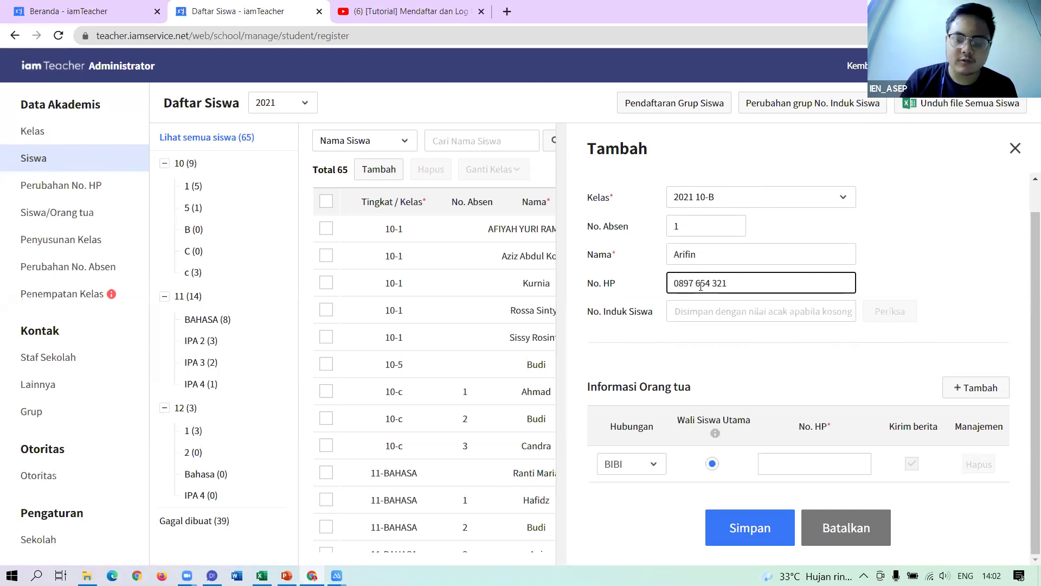
pyautogui.click(711, 315)
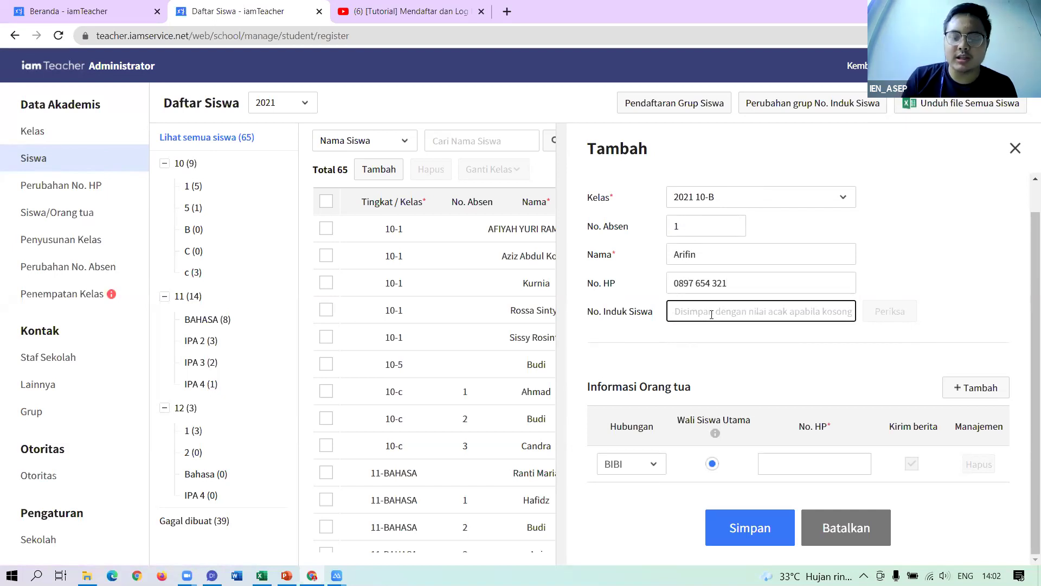
pyautogui.write('09873')
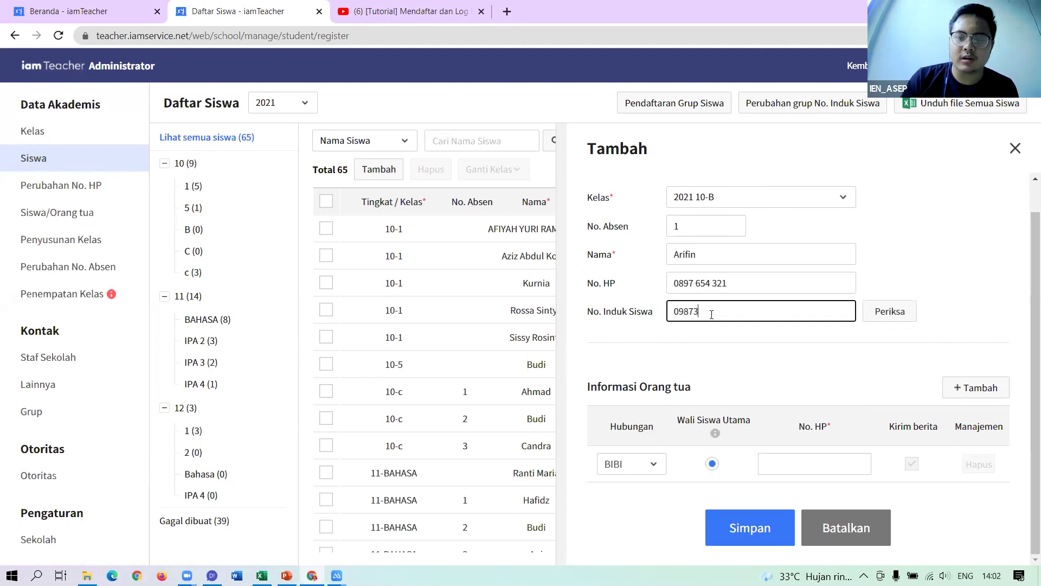
# Step: Copy the student's phone number into the parent's phone number field
pyautogui.tripleClick(755, 284)
pyautogui.hotkey('ctrl', 'c')
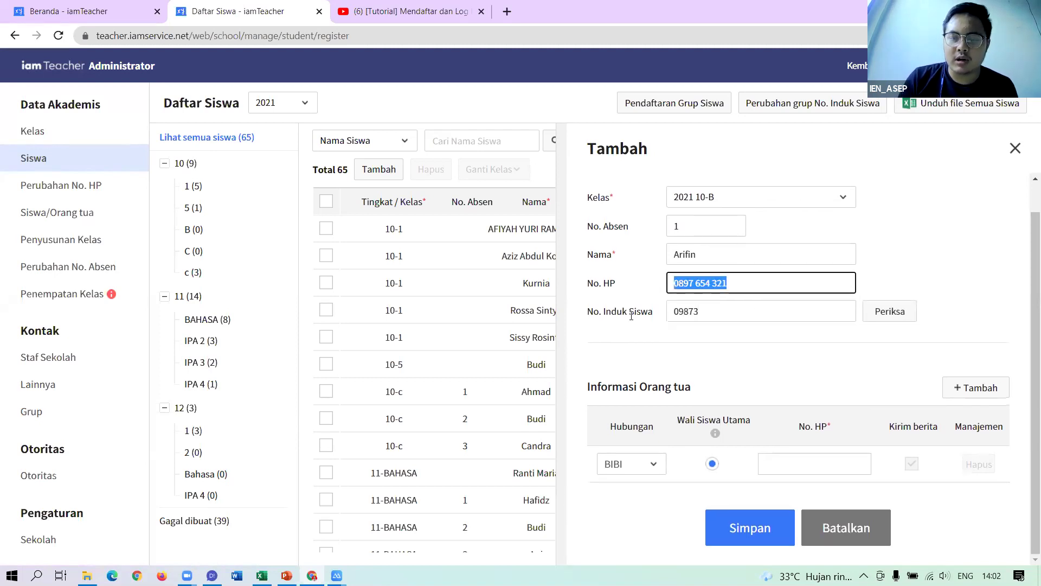
pyautogui.click(777, 462)
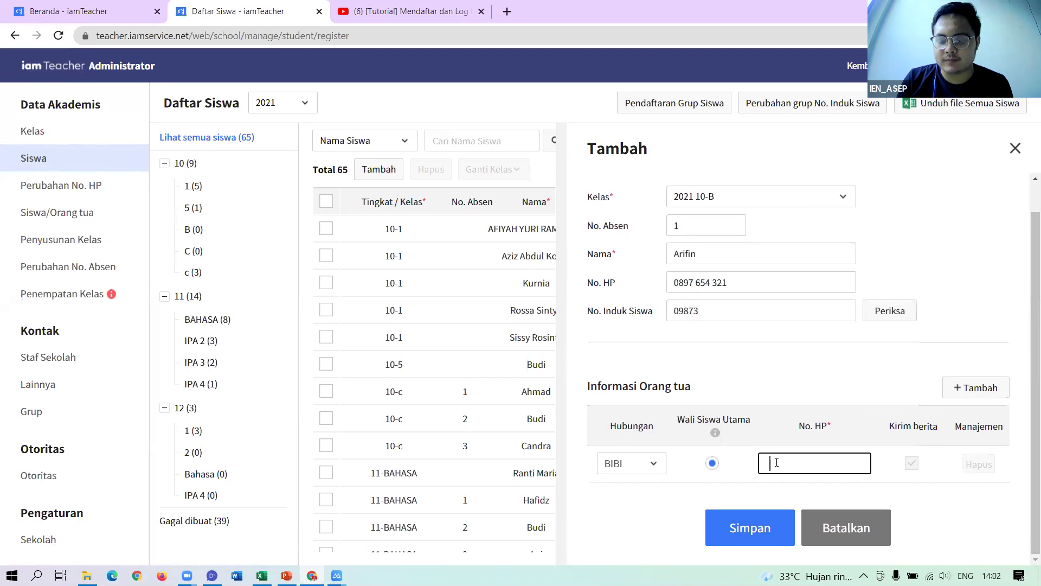
pyautogui.hotkey('ctrl', 'v')
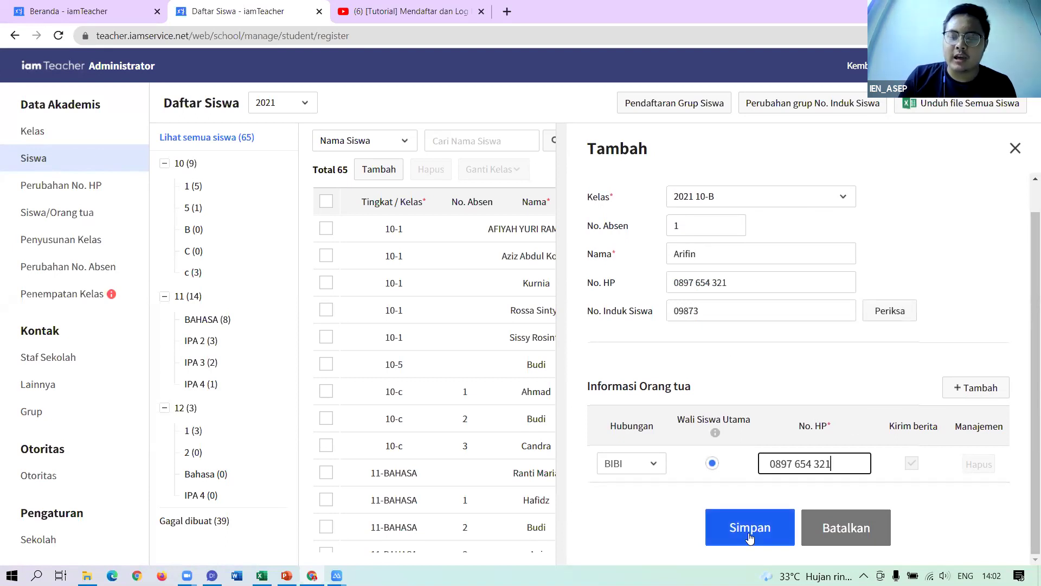
# Step: Correct the student ID, confirm it is available, and save the new student
pyautogui.click(750, 527)
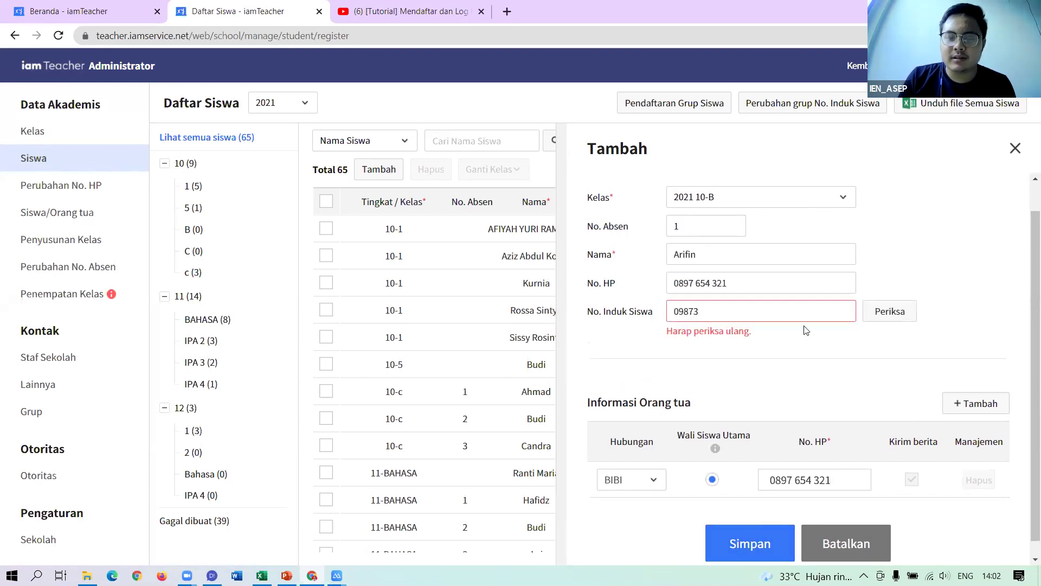
pyautogui.click(711, 316)
pyautogui.write('as')
pyautogui.click(877, 320)
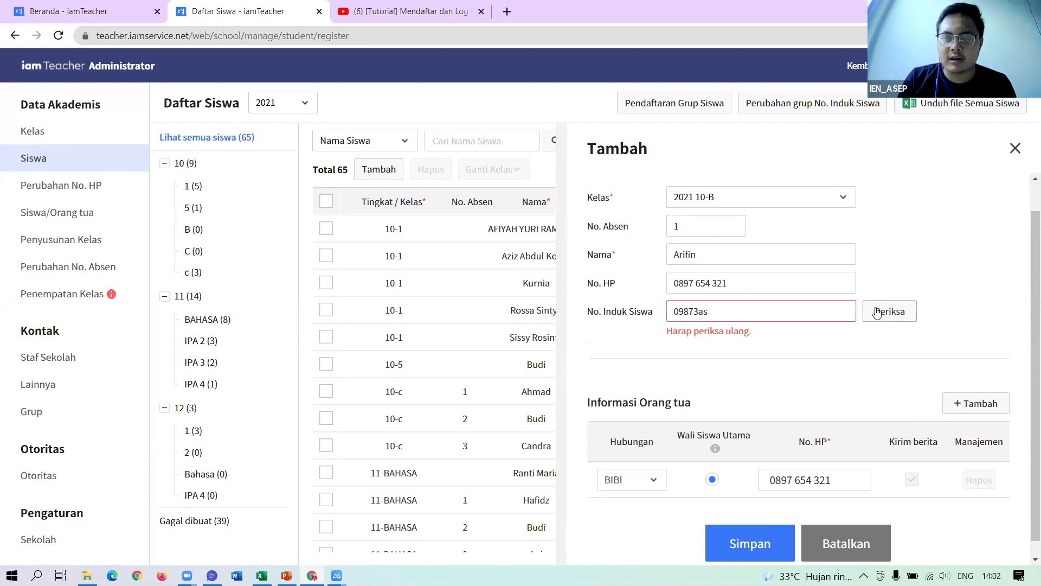
pyautogui.click(877, 314)
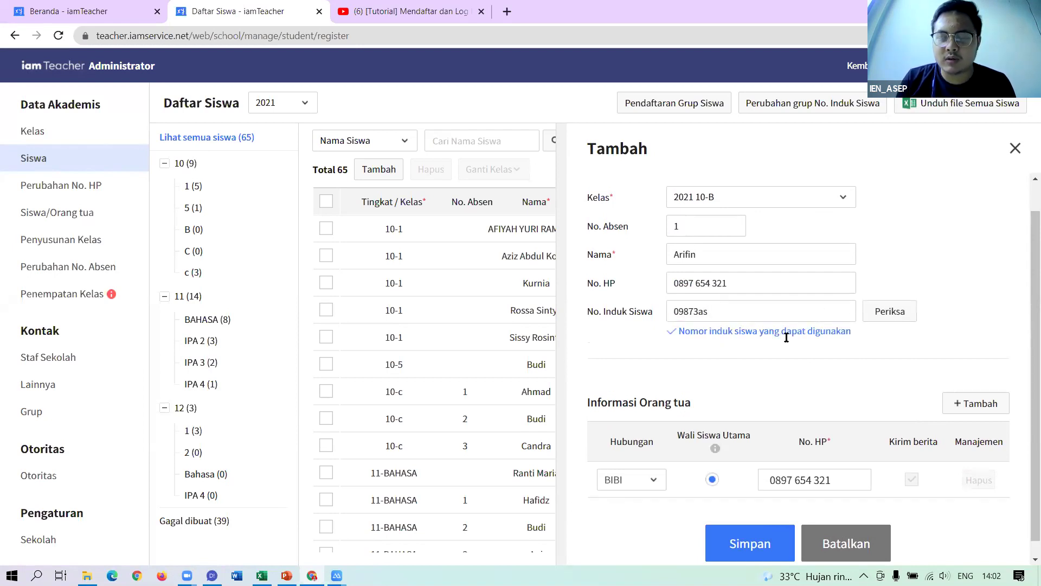
pyautogui.click(755, 537)
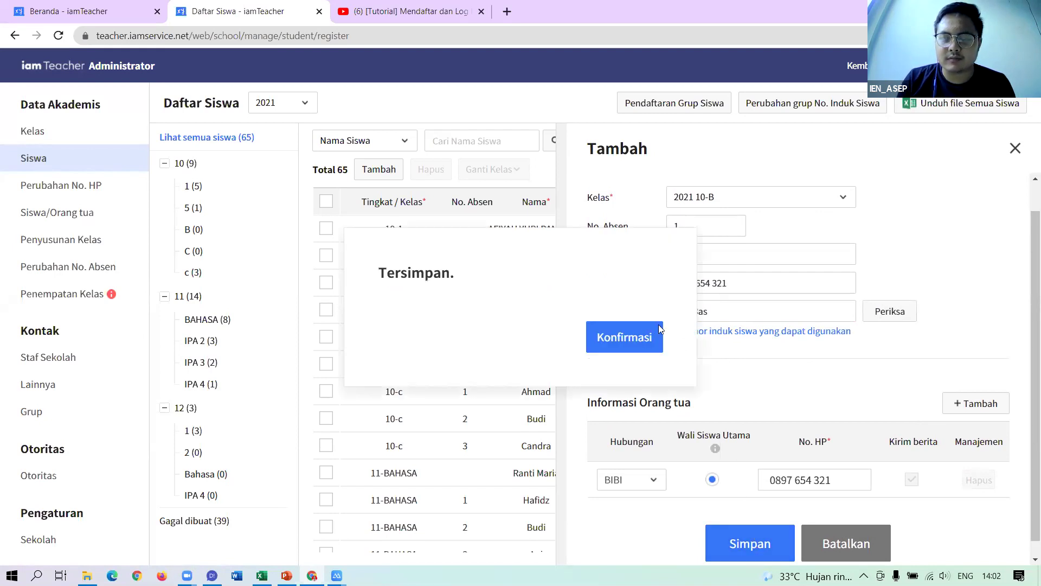
pyautogui.click(633, 339)
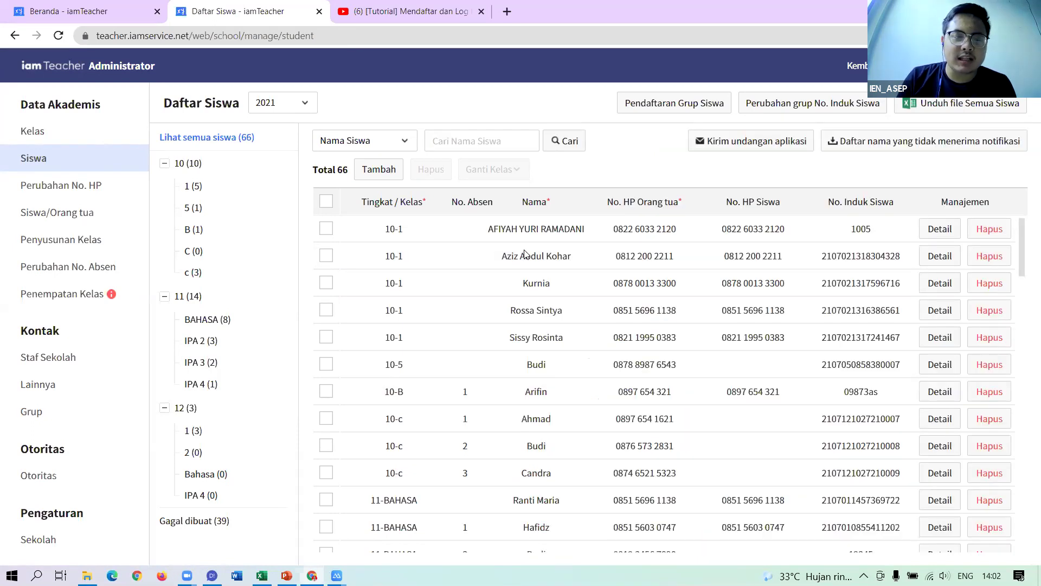
# Step: Filter the student list to class 10-B, where the new student is the only entry
pyautogui.click(191, 230)
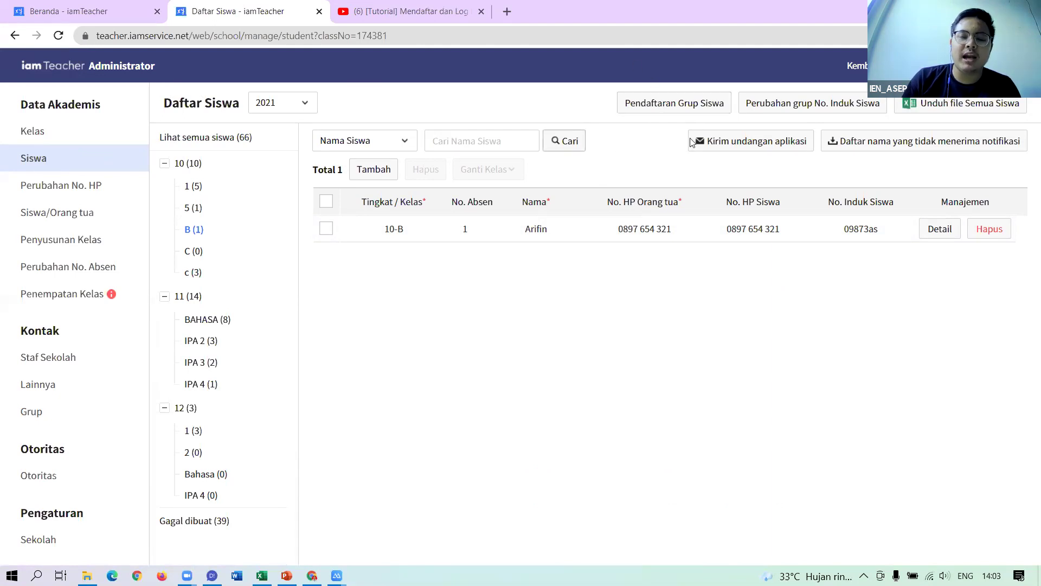
pyautogui.moveTo(599, 103)
pyautogui.mouseDown()
pyautogui.moveTo(713, 109)
pyautogui.moveTo(619, 105)
pyautogui.mouseUp()
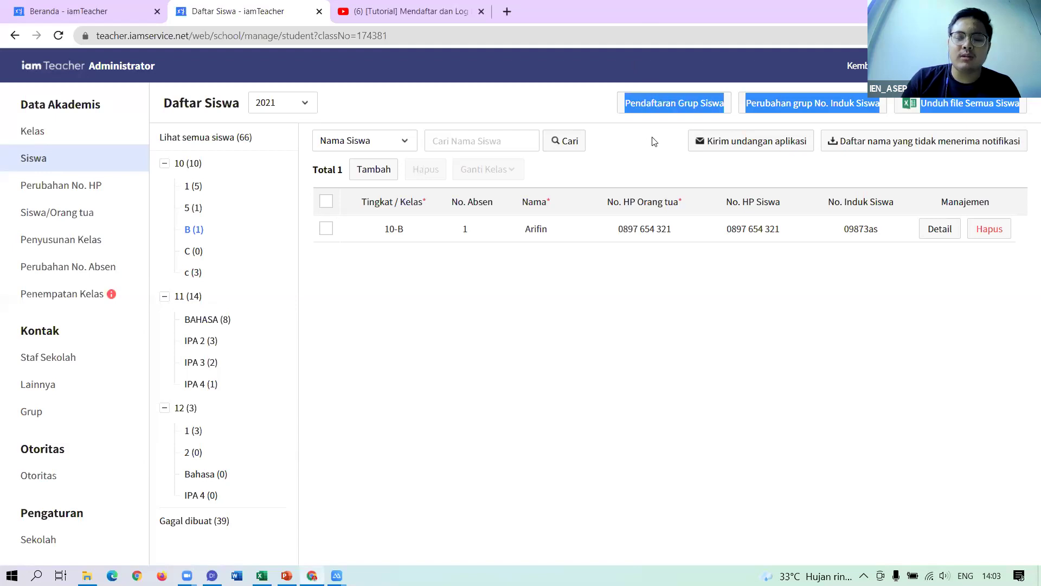
pyautogui.click(681, 139)
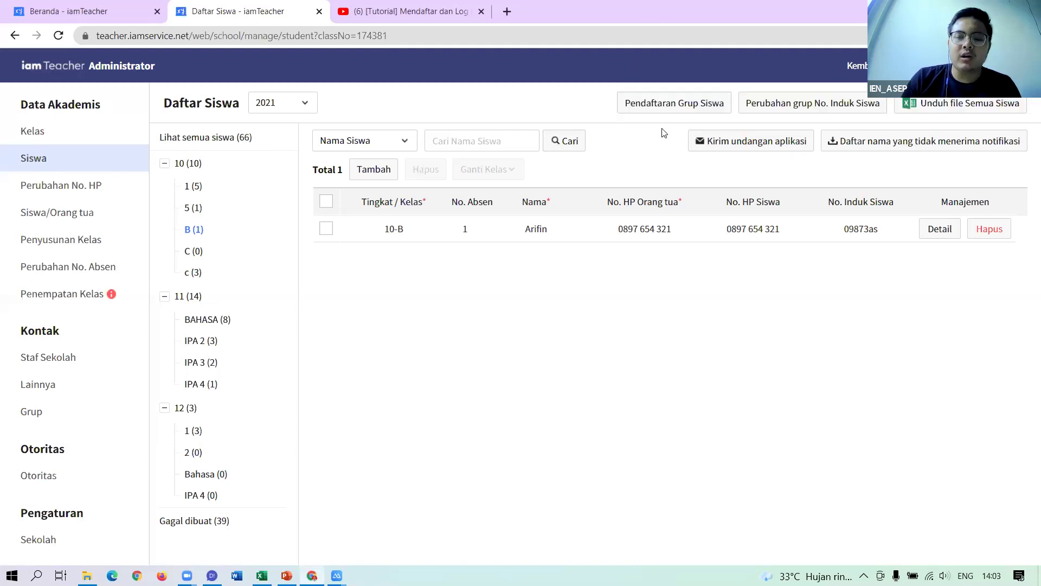
# Step: Start group student registration, cancelling the first prompt and confirming the second
pyautogui.click(726, 101)
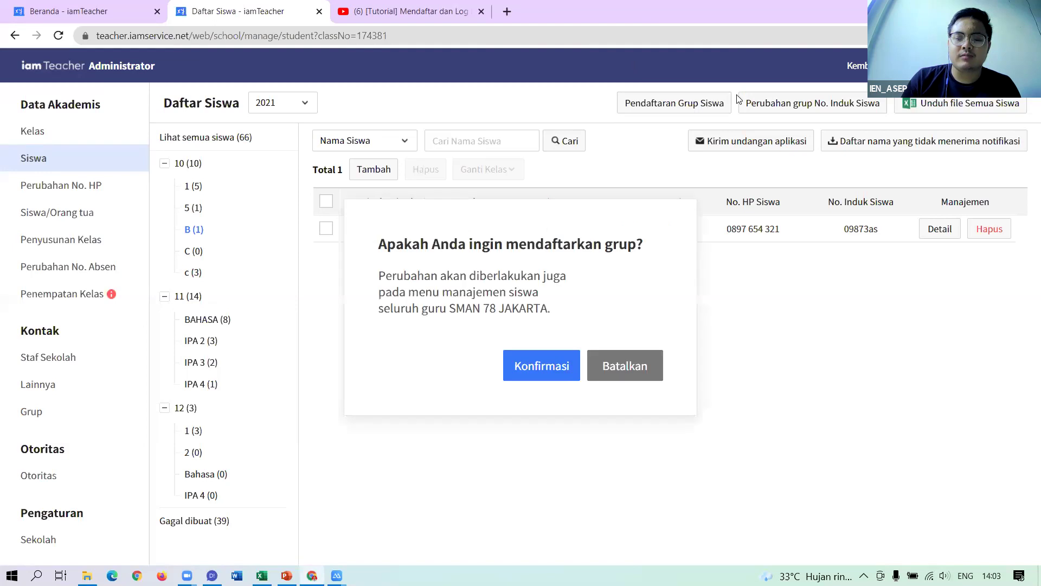
pyautogui.click(625, 381)
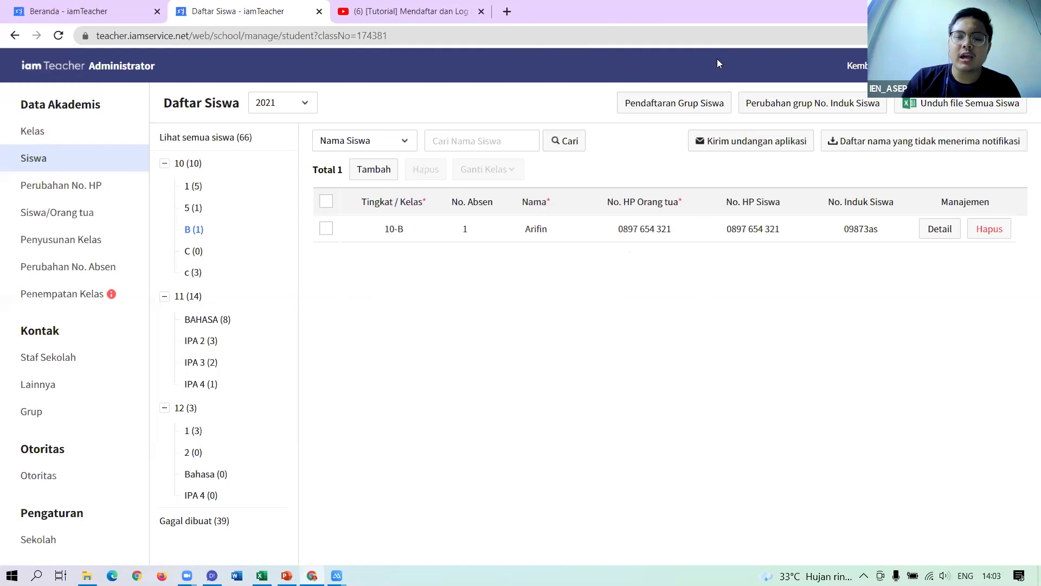
pyautogui.click(685, 107)
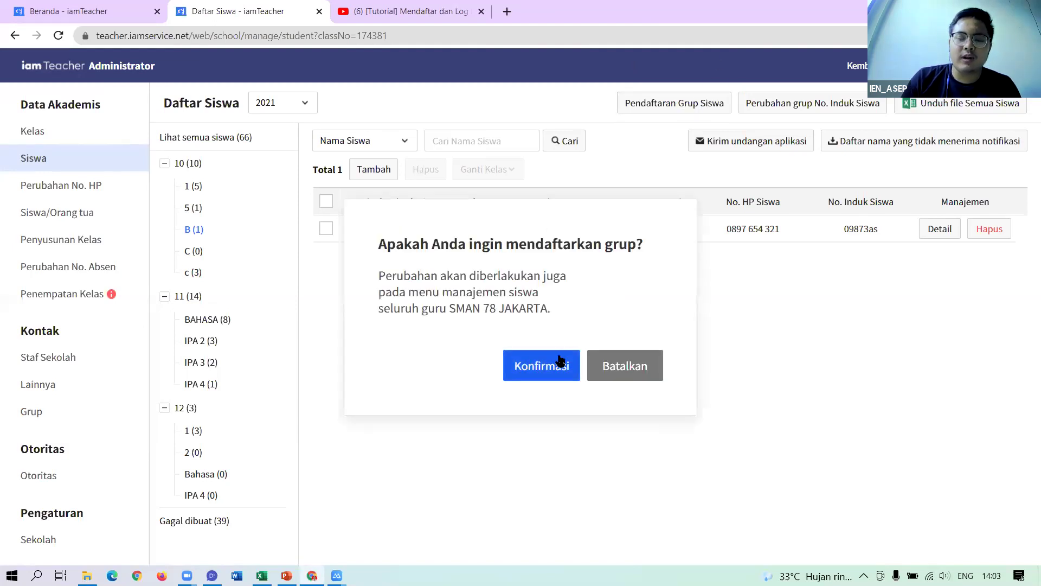
pyautogui.click(560, 360)
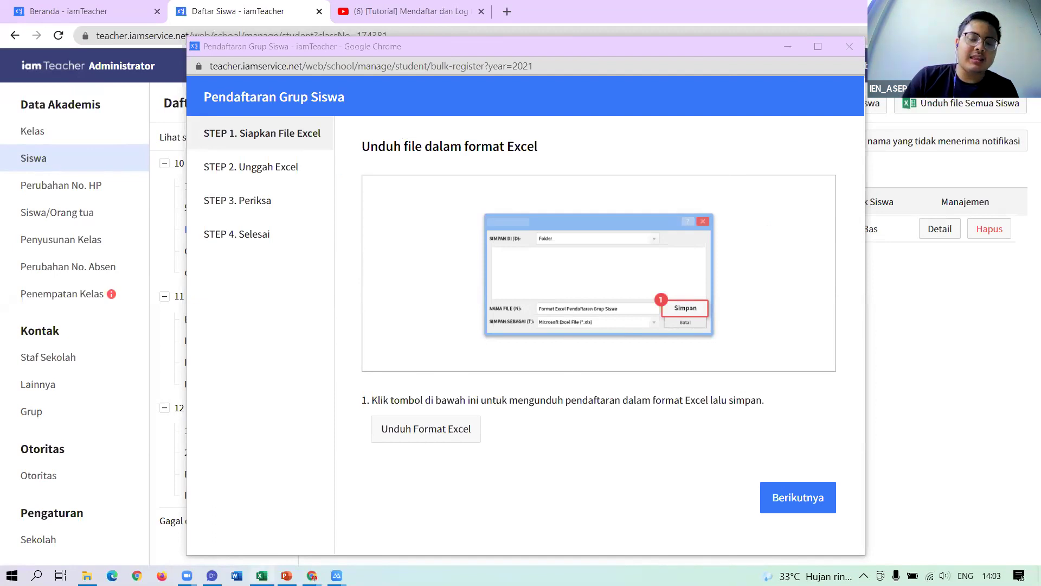
# Step: Review the Excel template's three class 10 c student rows, then return to the browser's student list
pyautogui.click(259, 572)
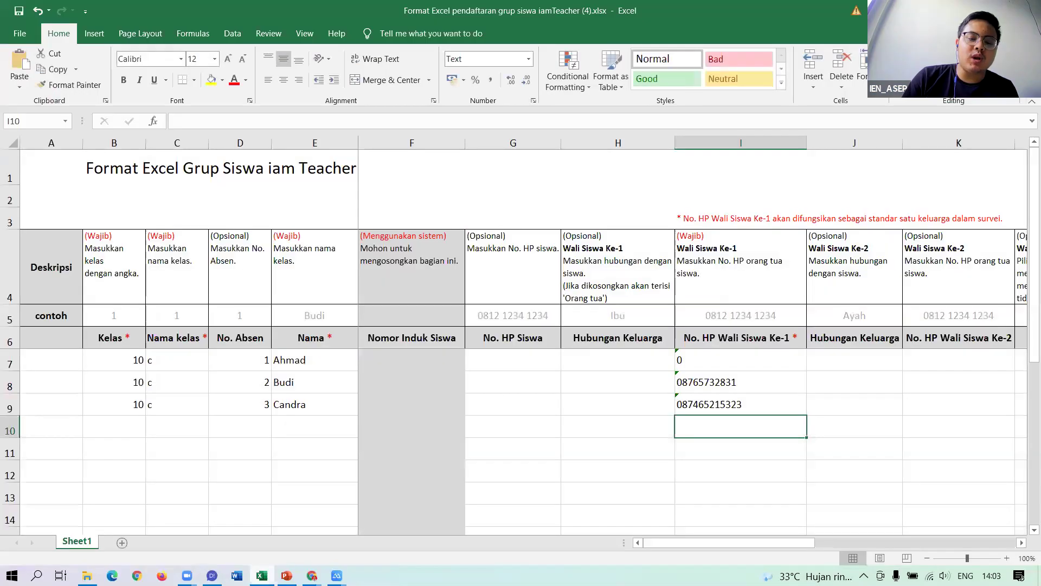
pyautogui.click(258, 567)
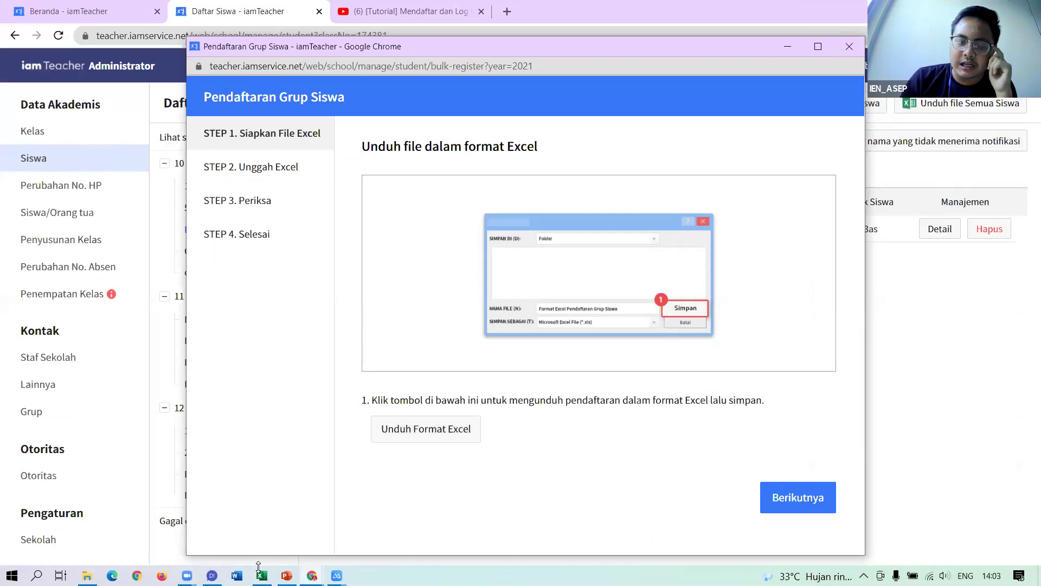
pyautogui.moveTo(262, 574)
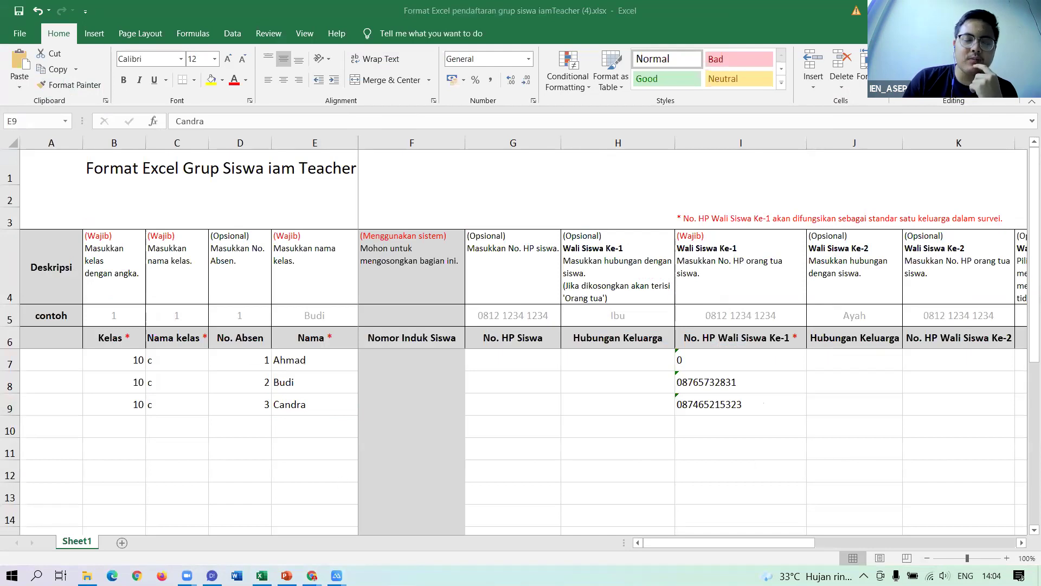
pyautogui.moveTo(312, 575)
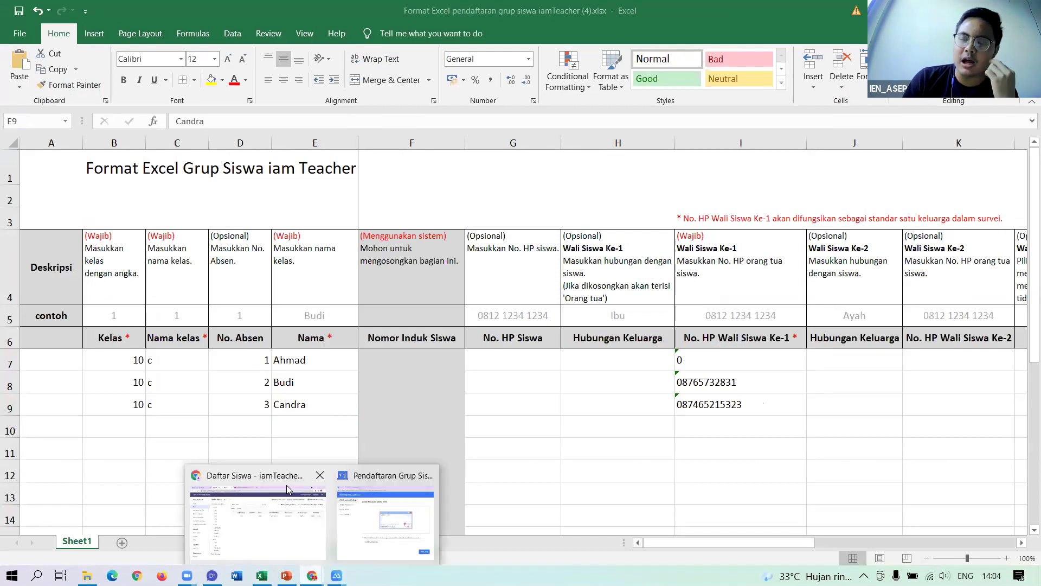
pyautogui.click(287, 490)
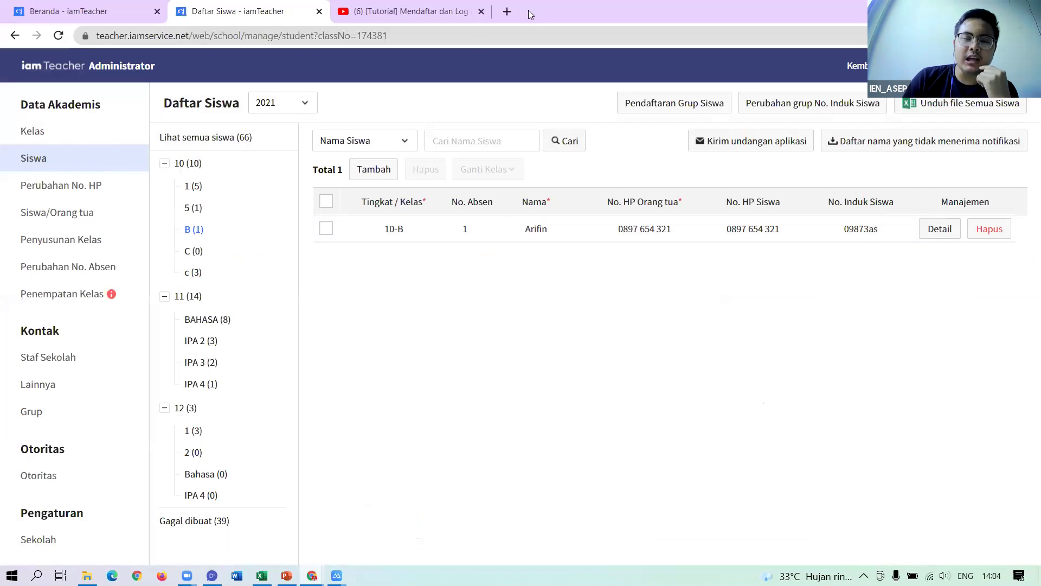
# Step: Load student.iamedu.co.id in a new browser tab
pyautogui.click(507, 11)
pyautogui.click(489, 37)
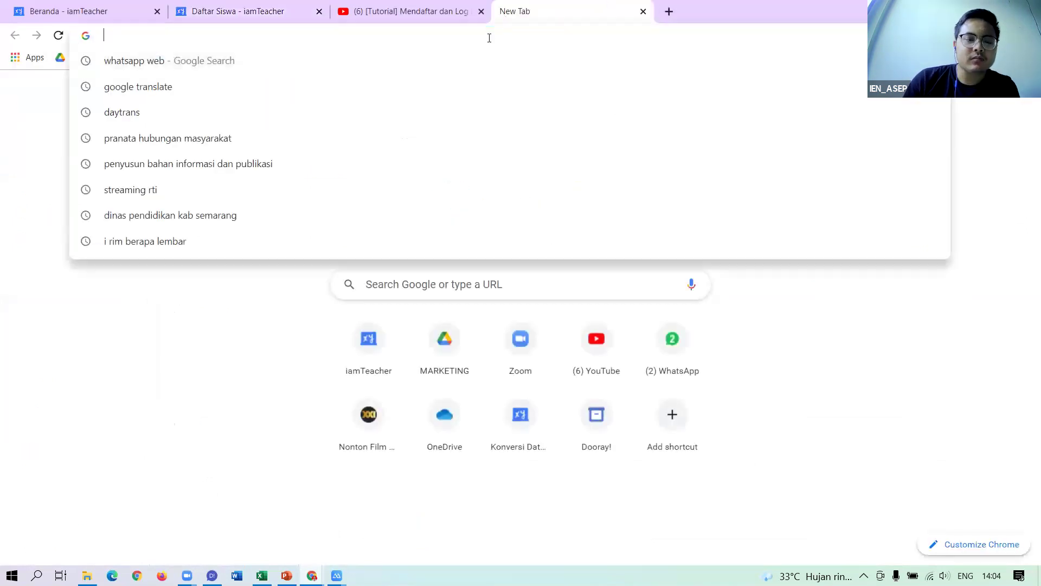
pyautogui.write('student')
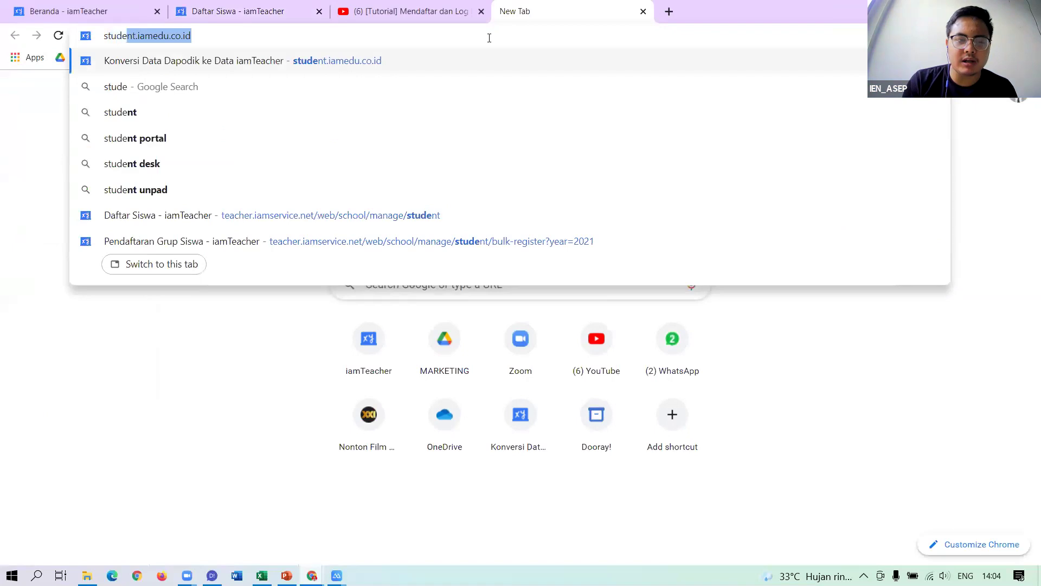
pyautogui.write('.iamedu.c')
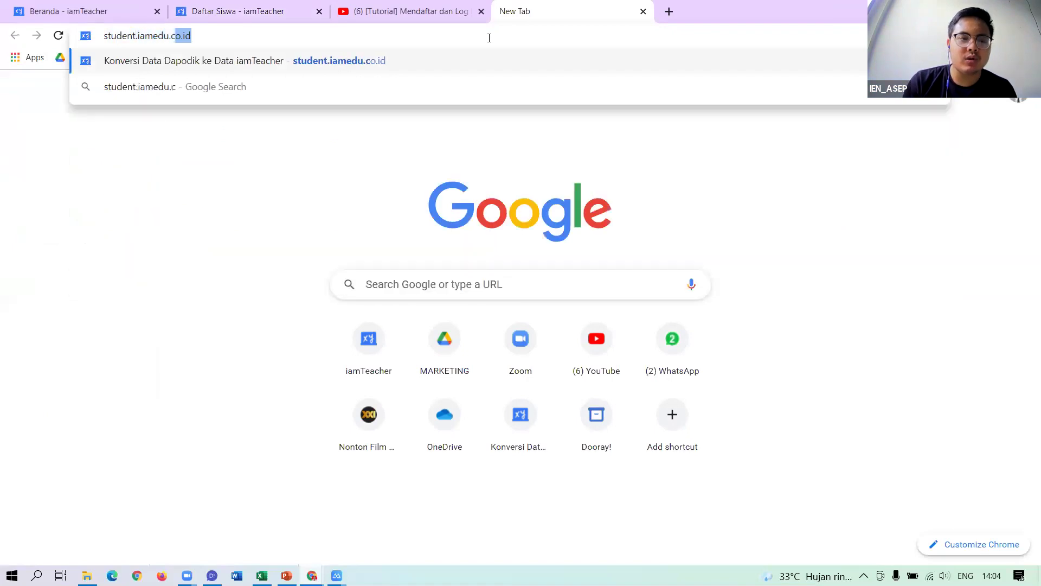
pyautogui.write('o.id')
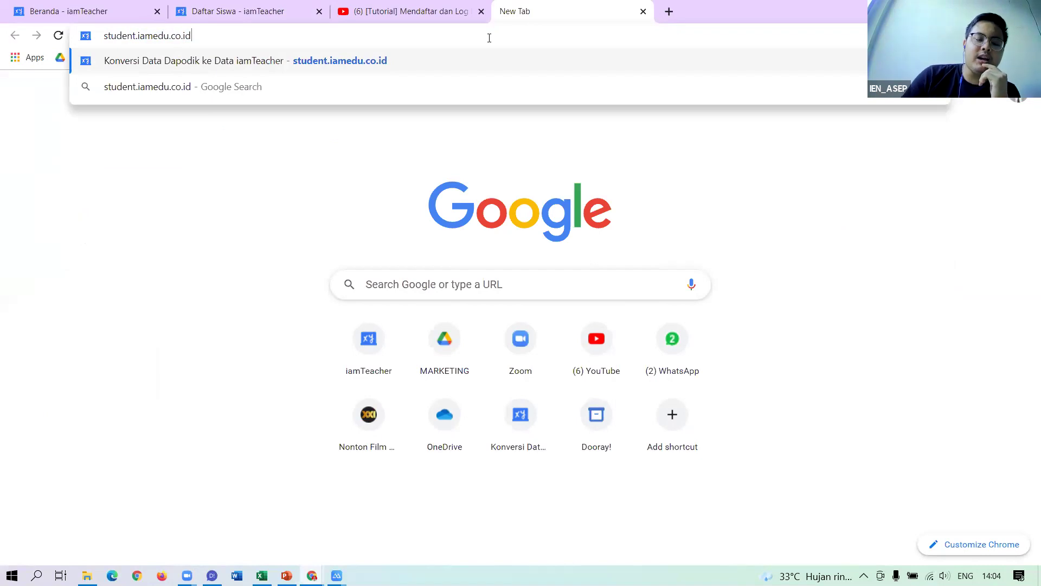
pyautogui.press('Return')
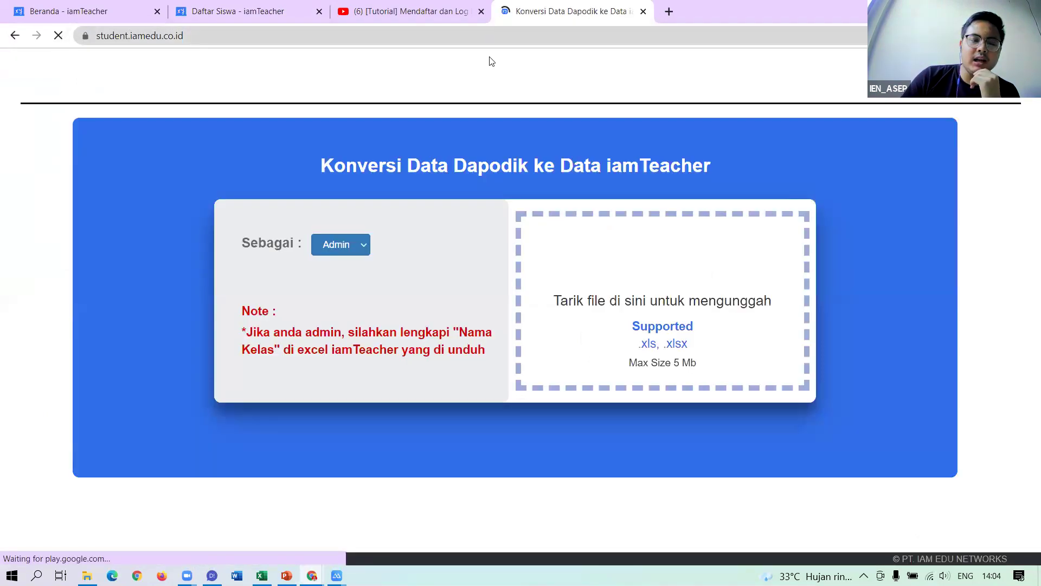
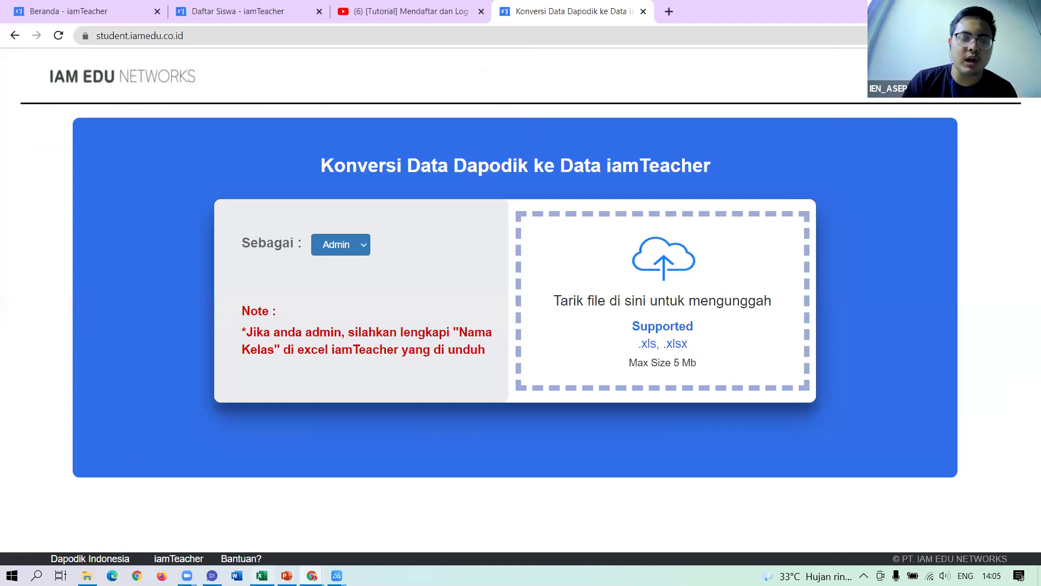
# Step: Return to the registration workbook and look over the student rows and column headers
pyautogui.hotkey('alt', 'Tab')
pyautogui.click(238, 434)
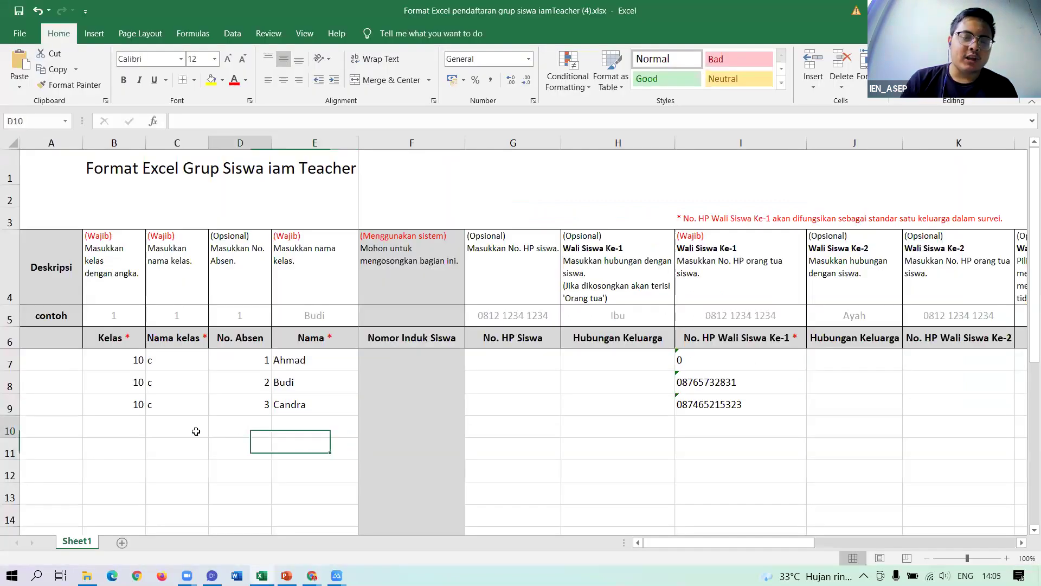
pyautogui.click(168, 441)
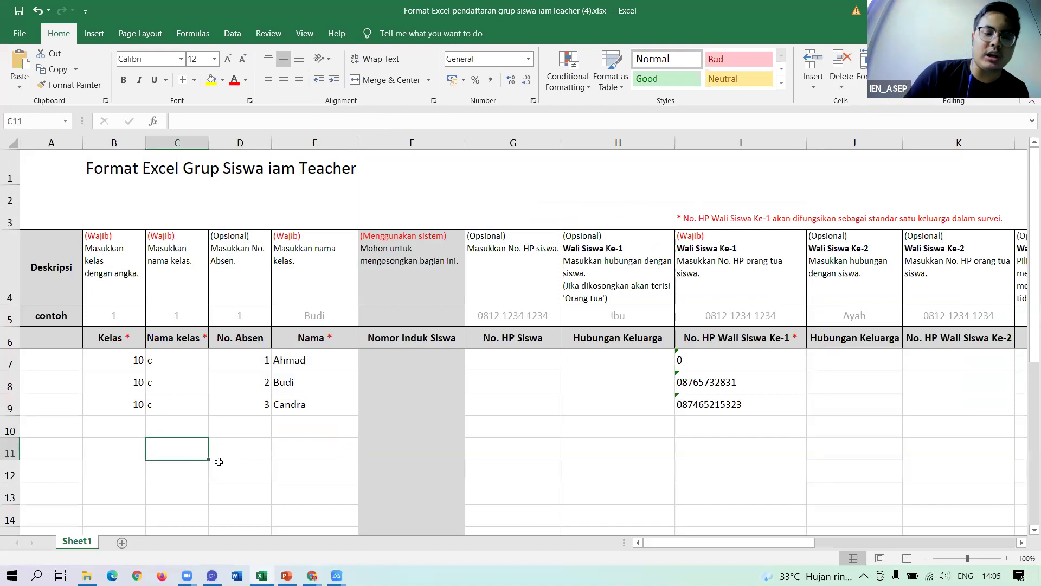
pyautogui.click(286, 411)
pyautogui.click(276, 434)
pyautogui.click(206, 431)
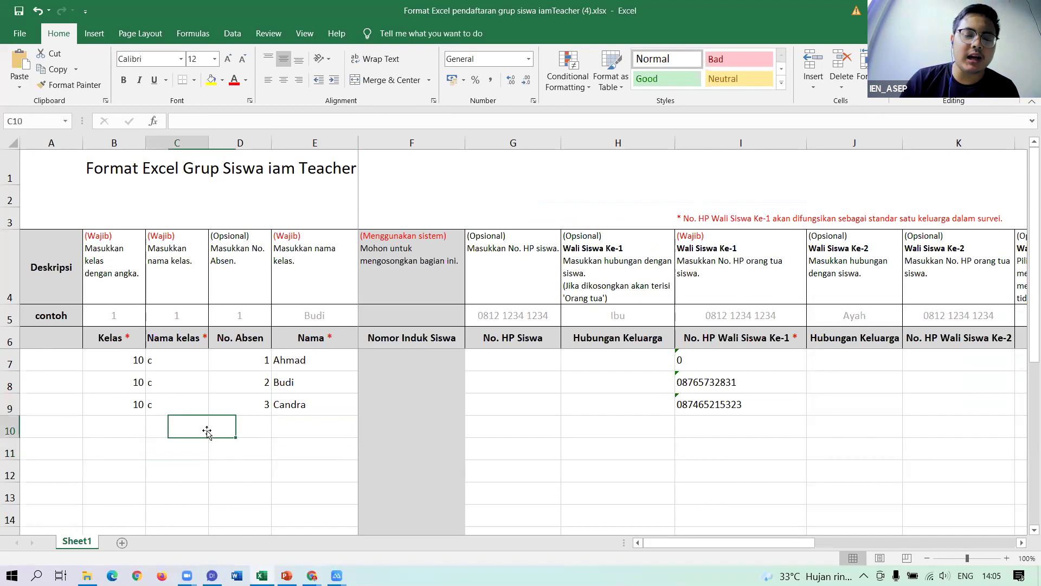
pyautogui.click(278, 414)
pyautogui.click(296, 434)
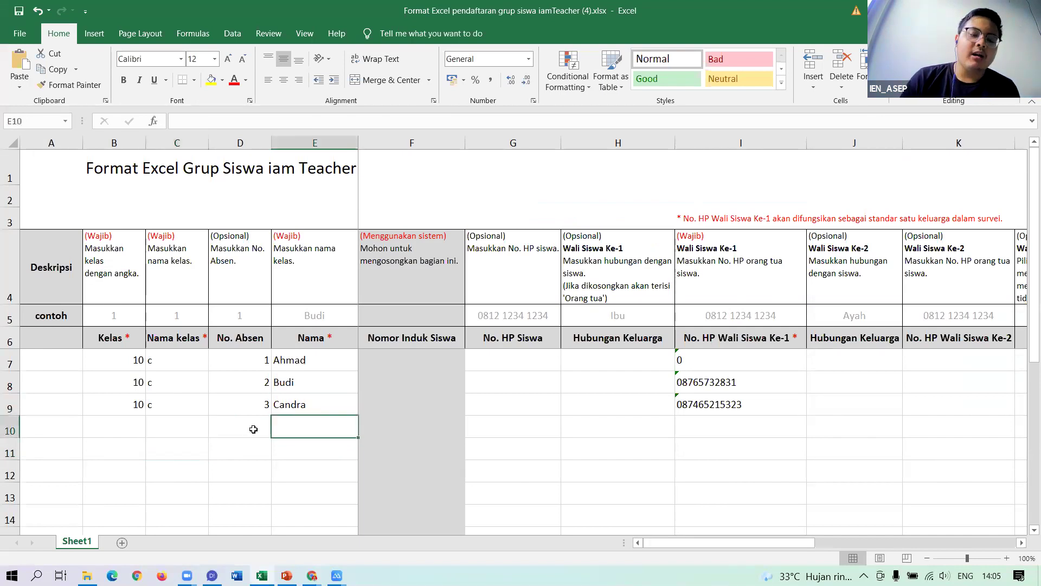
pyautogui.click(253, 428)
pyautogui.moveTo(133, 345); pyautogui.dragTo(743, 336)
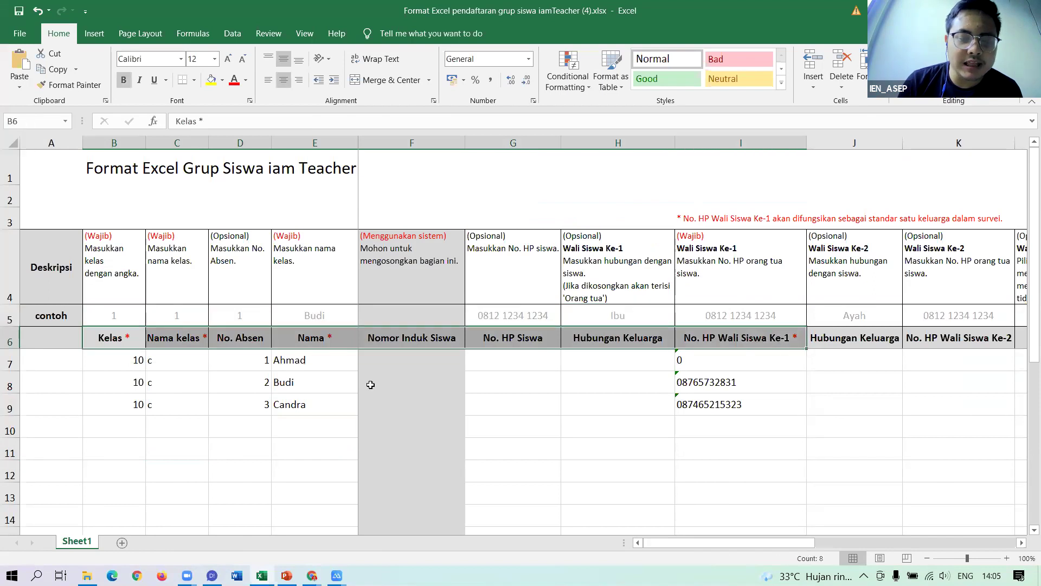
pyautogui.click(129, 336)
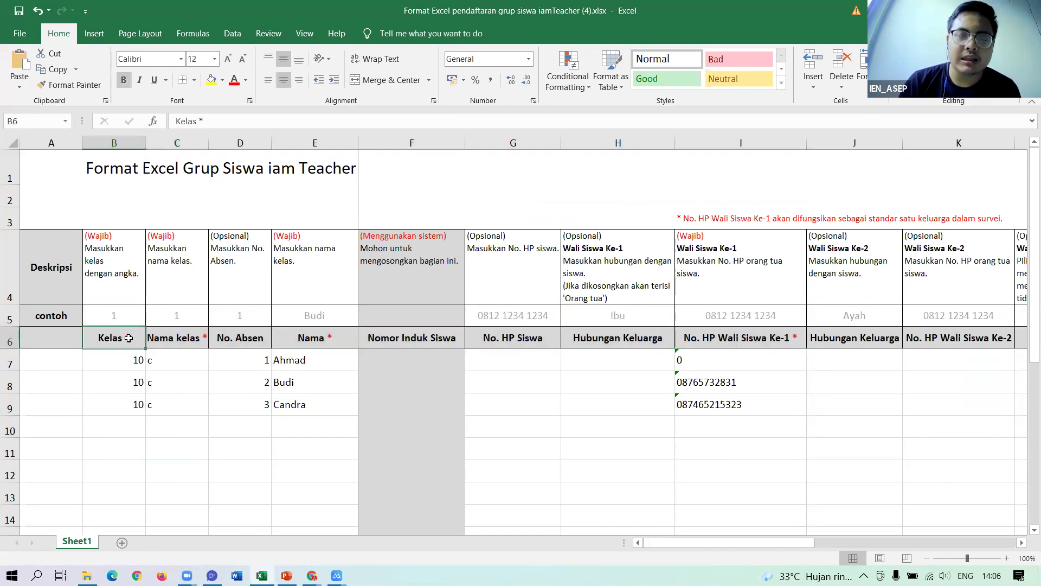
# Step: Clear the placeholder 'c' from the three Nama kelas cells C7:C9
pyautogui.moveTo(164, 363); pyautogui.dragTo(167, 404)
pyautogui.hotkey('ctrl', 'v')
pyautogui.click(170, 482)
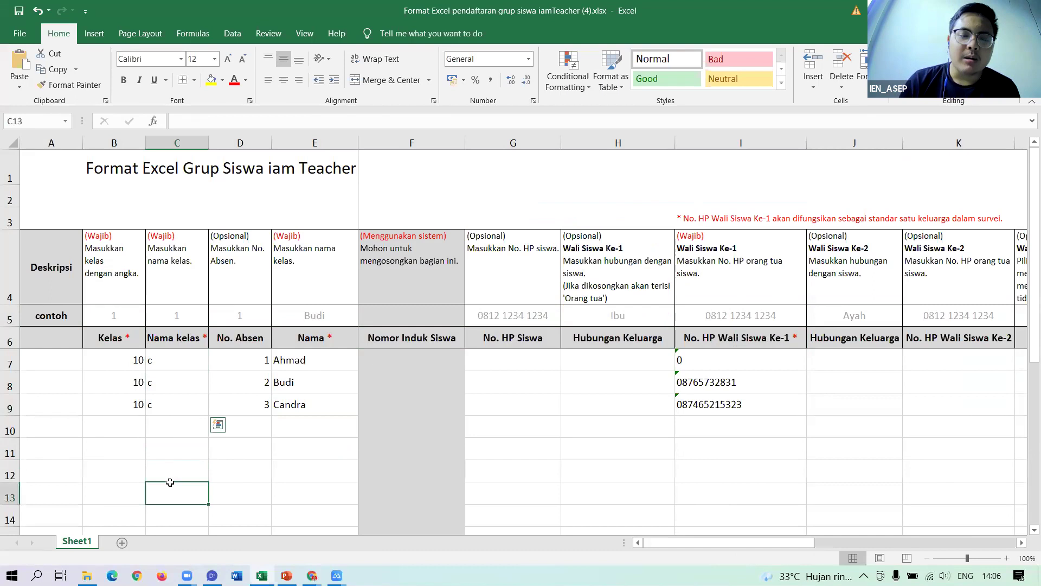
pyautogui.click(193, 369)
pyautogui.moveTo(194, 377); pyautogui.dragTo(191, 401)
pyautogui.hotkey('ctrl', 'v')
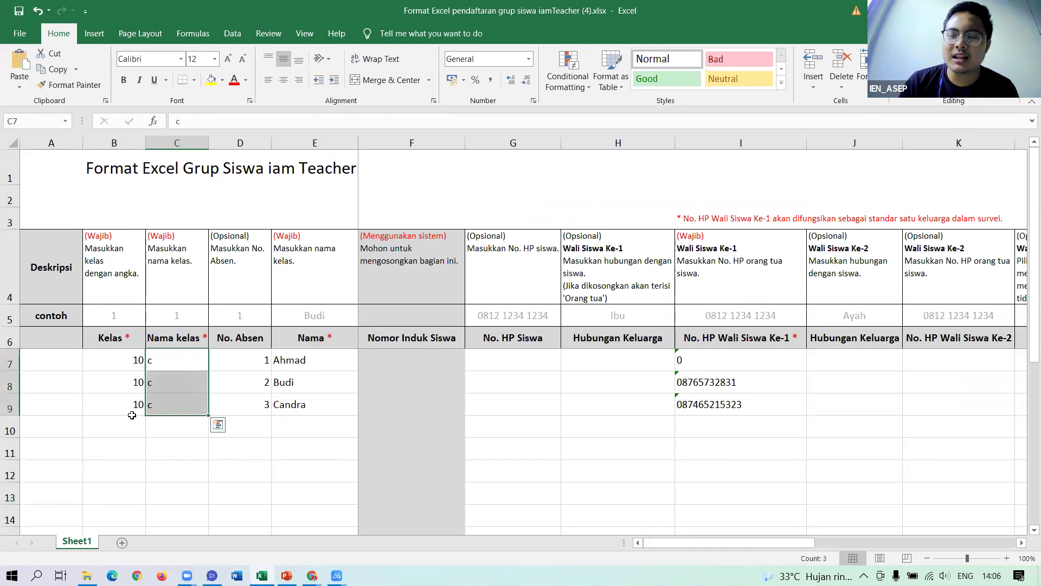
pyautogui.press('Delete')
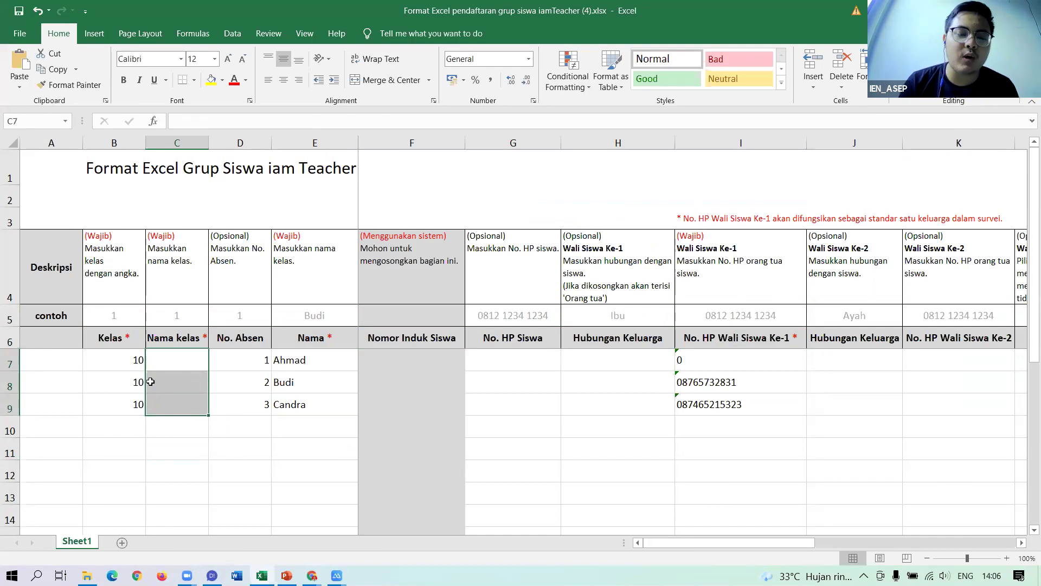
pyautogui.click(179, 355)
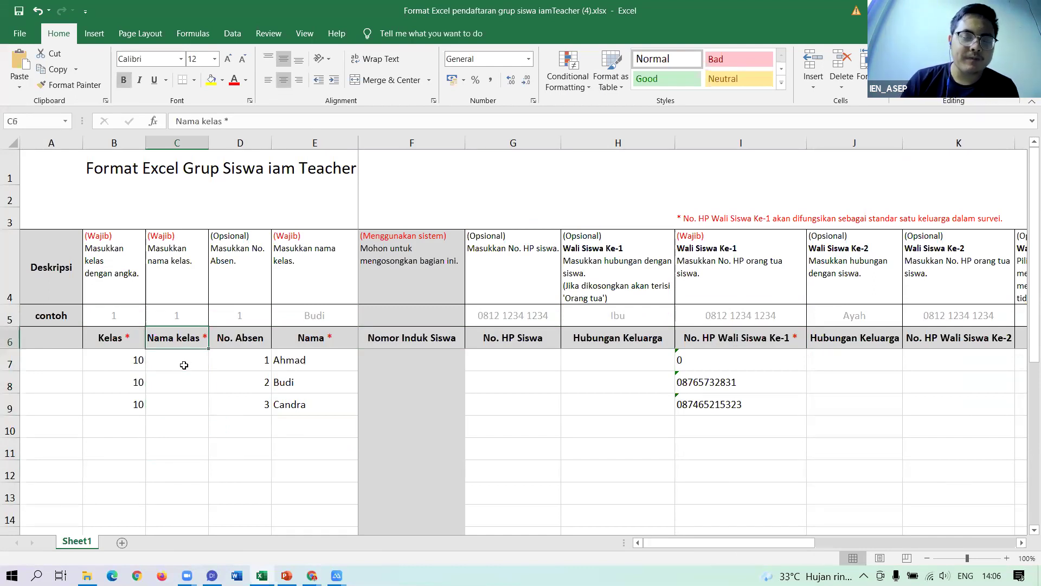
# Step: Enter class name B in C7 and fill it down through C9
pyautogui.click(183, 379)
pyautogui.click(183, 365)
pyautogui.write('B')
pyautogui.press('Tab')
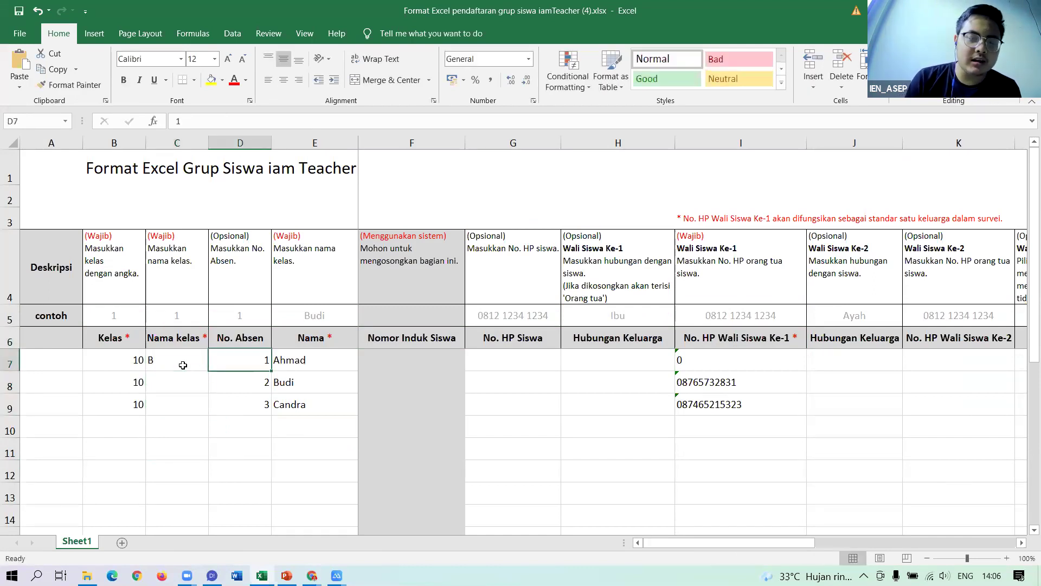
pyautogui.click(201, 360)
pyautogui.moveTo(209, 367)
pyautogui.mouseDown()
pyautogui.moveTo(207, 410)
pyautogui.moveTo(203, 387)
pyautogui.moveTo(233, 361)
pyautogui.moveTo(190, 365)
pyautogui.mouseUp()
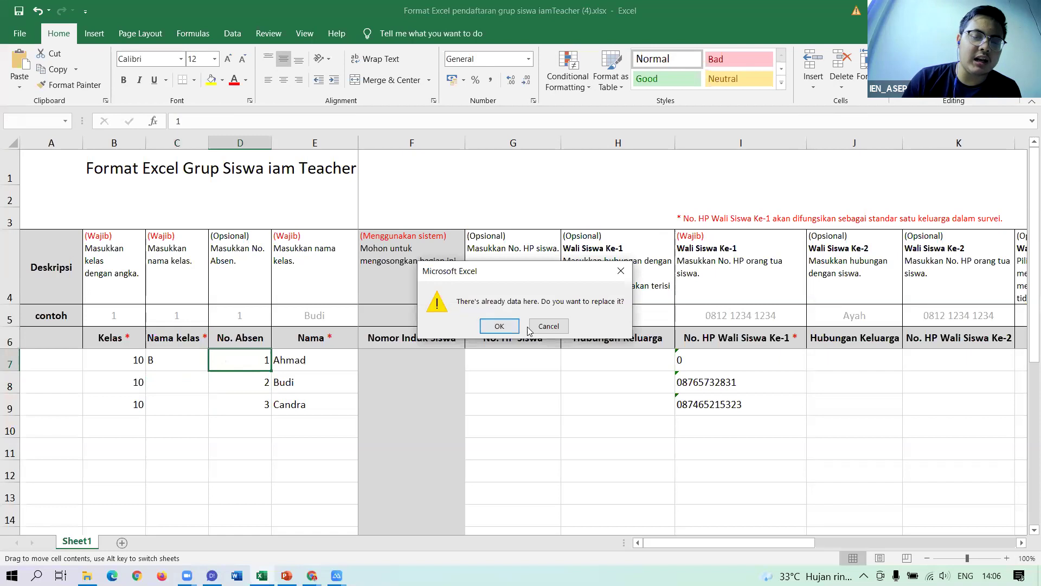
pyautogui.click(549, 326)
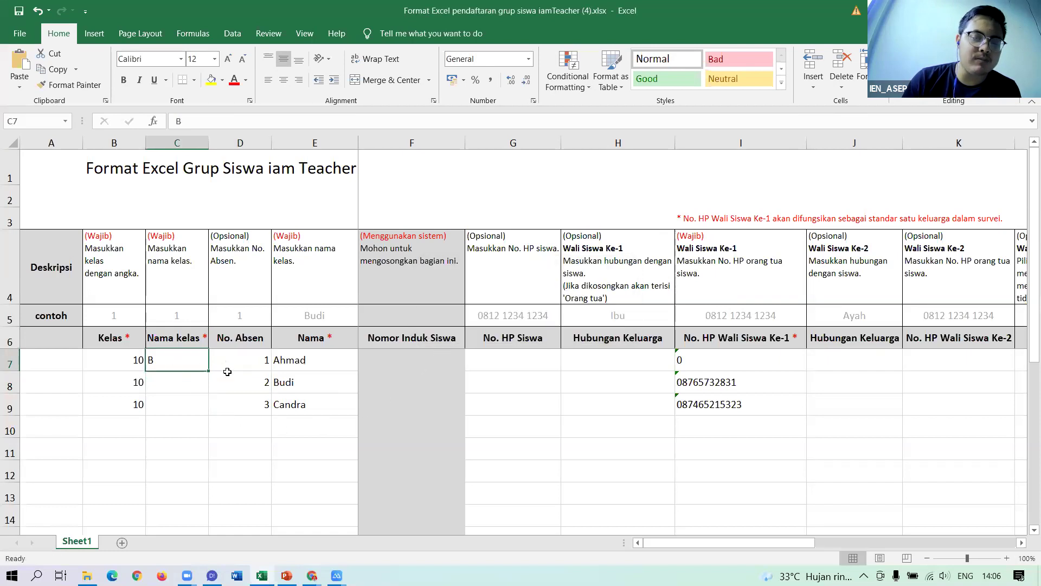
pyautogui.moveTo(210, 371); pyautogui.dragTo(210, 416)
pyautogui.click(234, 473)
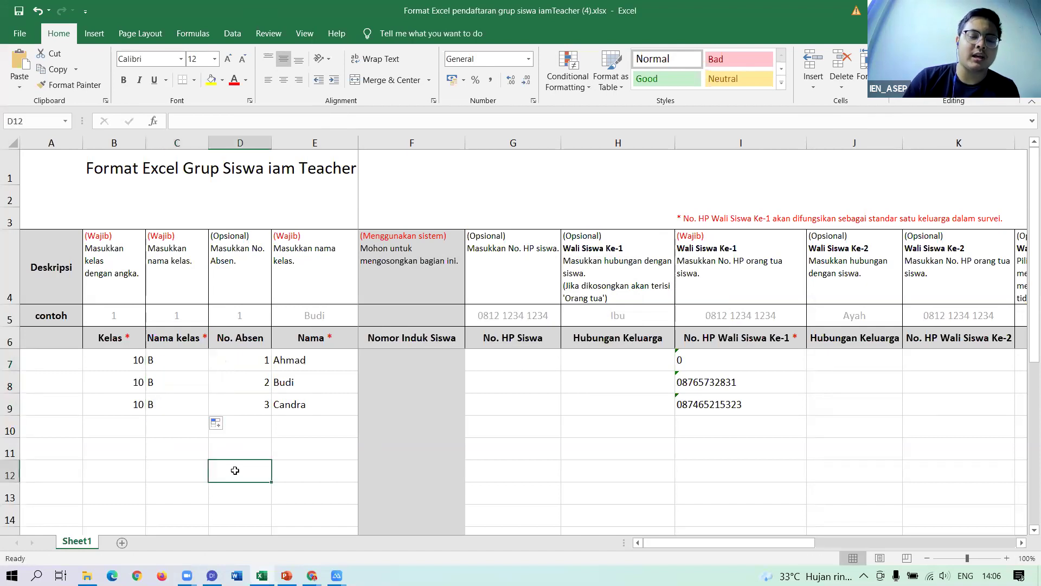
# Step: Review the Kelas, Nama kelas, No. Absen and student name columns for the three students
pyautogui.click(278, 390)
pyautogui.moveTo(107, 359); pyautogui.dragTo(112, 401)
pyautogui.moveTo(111, 337); pyautogui.dragTo(99, 481)
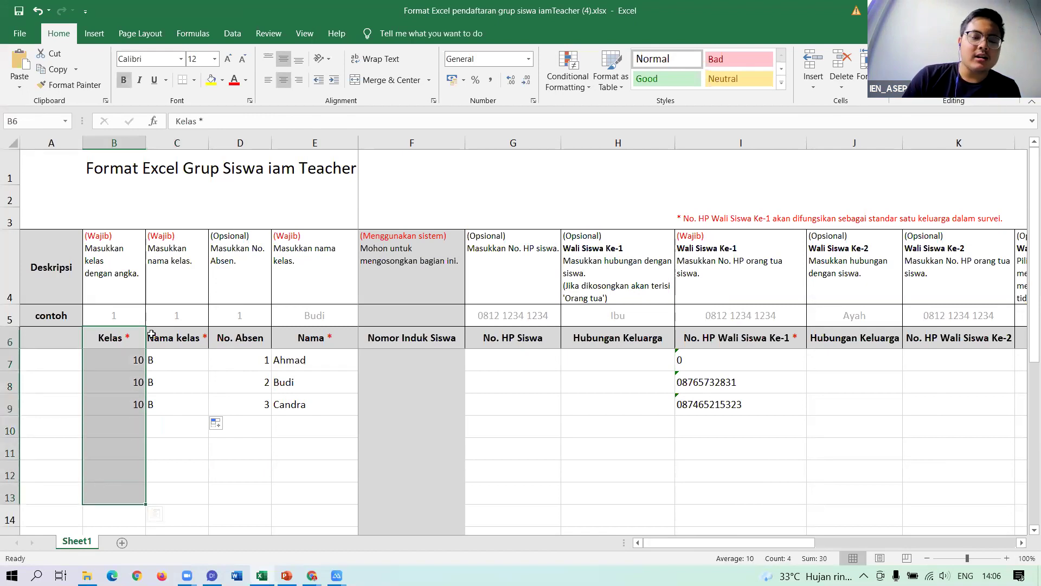
pyautogui.moveTo(173, 337); pyautogui.dragTo(165, 463)
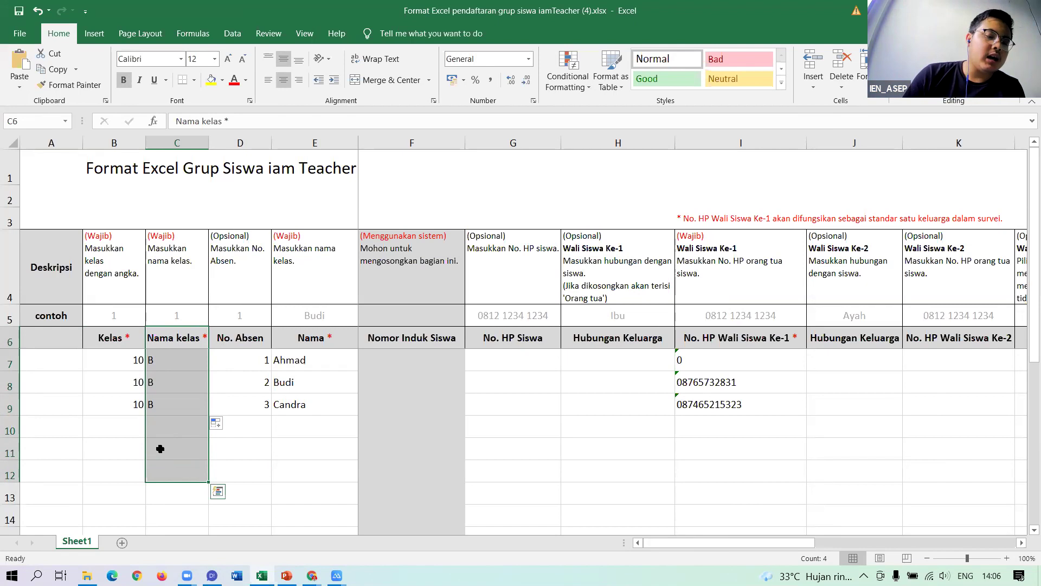
pyautogui.moveTo(242, 363); pyautogui.dragTo(248, 486)
pyautogui.click(317, 447)
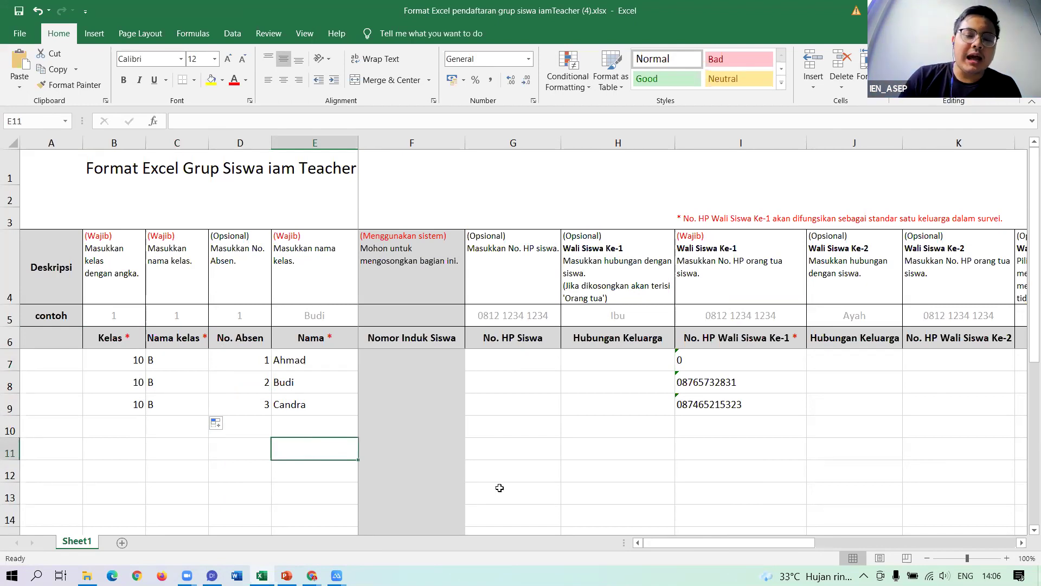
pyautogui.moveTo(323, 359); pyautogui.dragTo(326, 421)
pyautogui.click(309, 445)
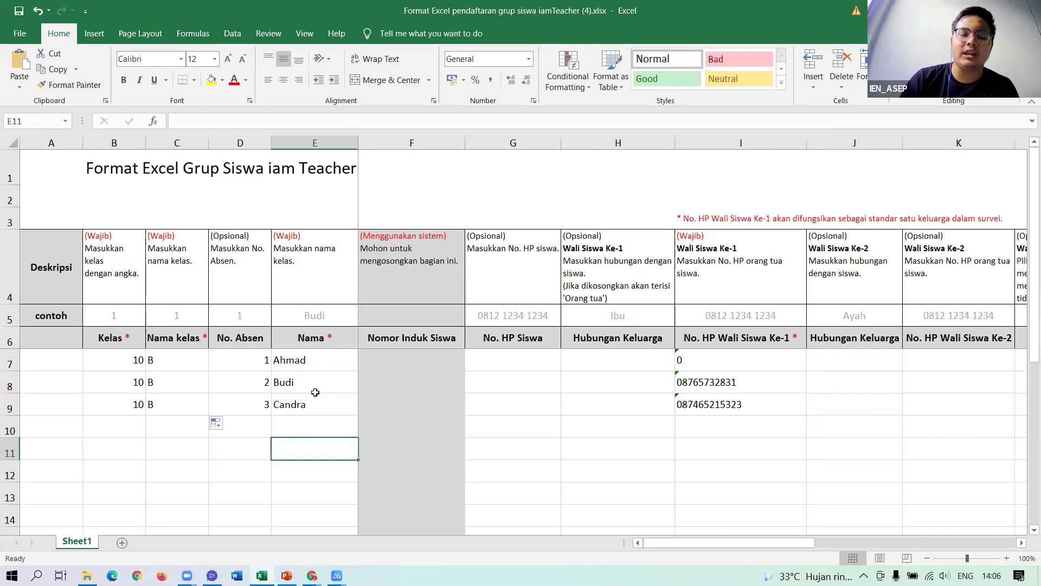
pyautogui.moveTo(313, 361); pyautogui.dragTo(301, 404)
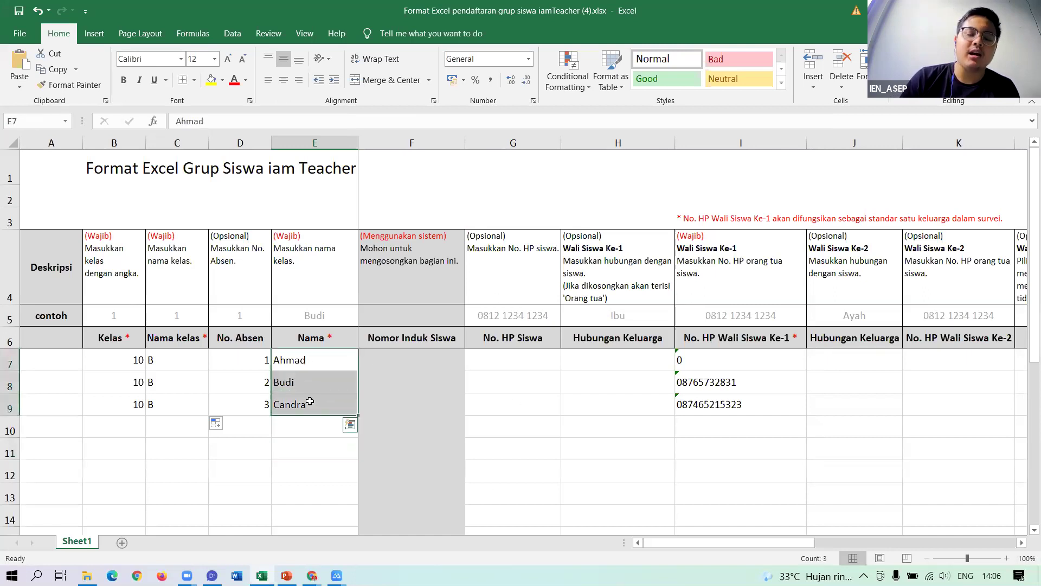
pyautogui.click(296, 429)
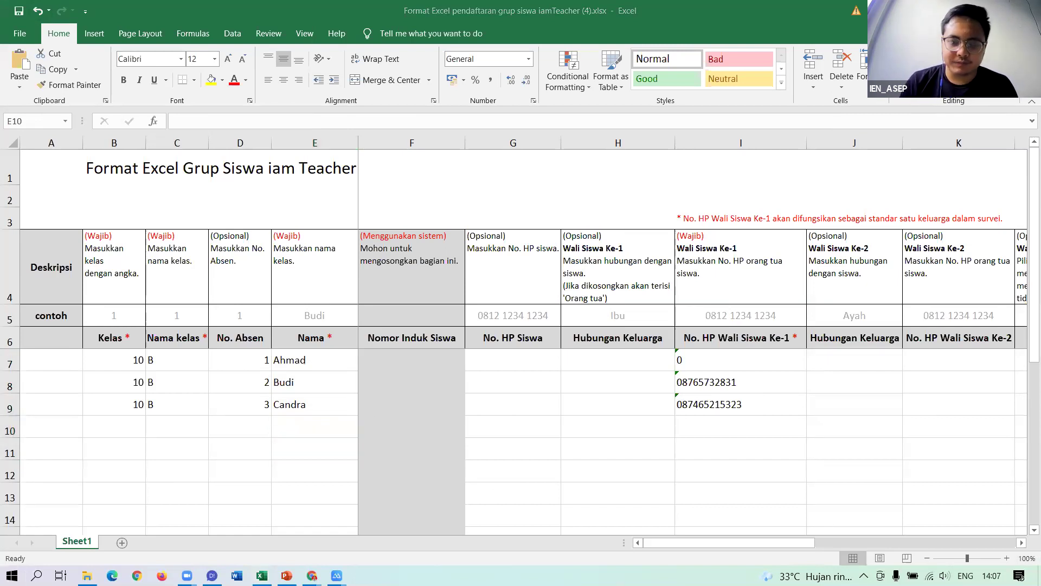
pyautogui.click(300, 379)
pyautogui.moveTo(304, 360); pyautogui.dragTo(318, 399)
pyautogui.click(303, 426)
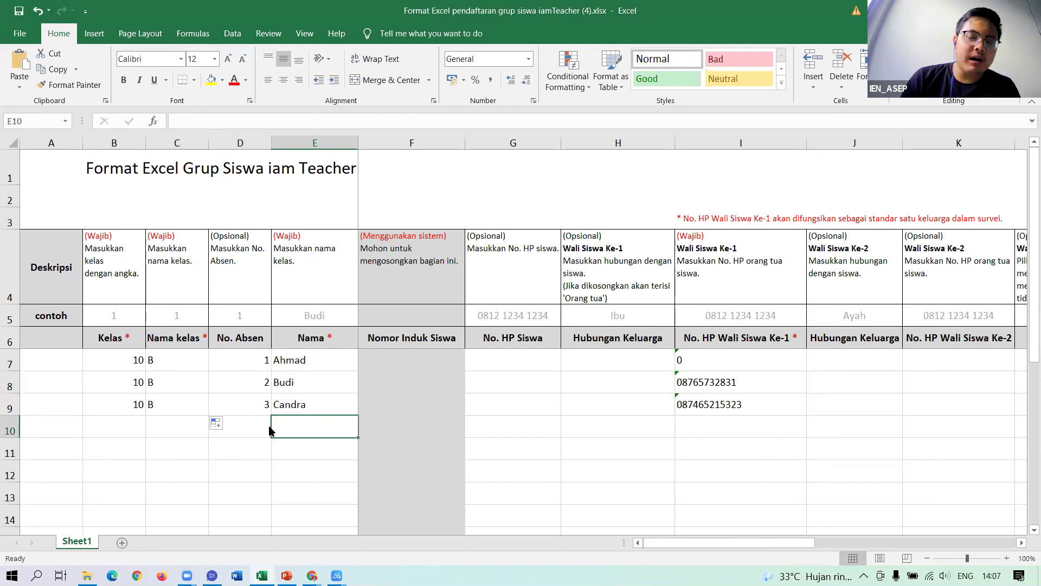
pyautogui.click(177, 443)
pyautogui.click(108, 428)
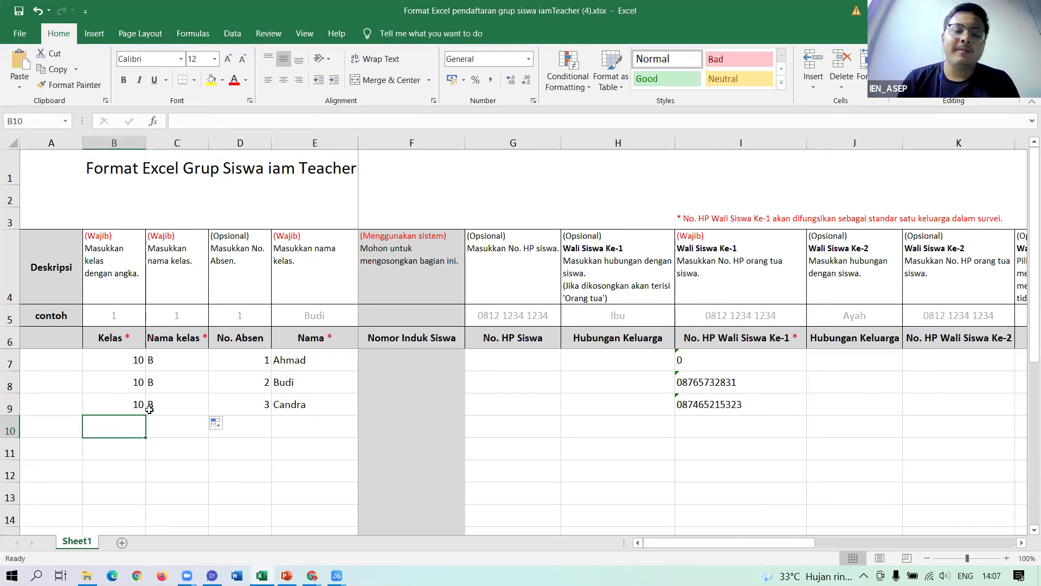
pyautogui.click(161, 429)
pyautogui.click(124, 424)
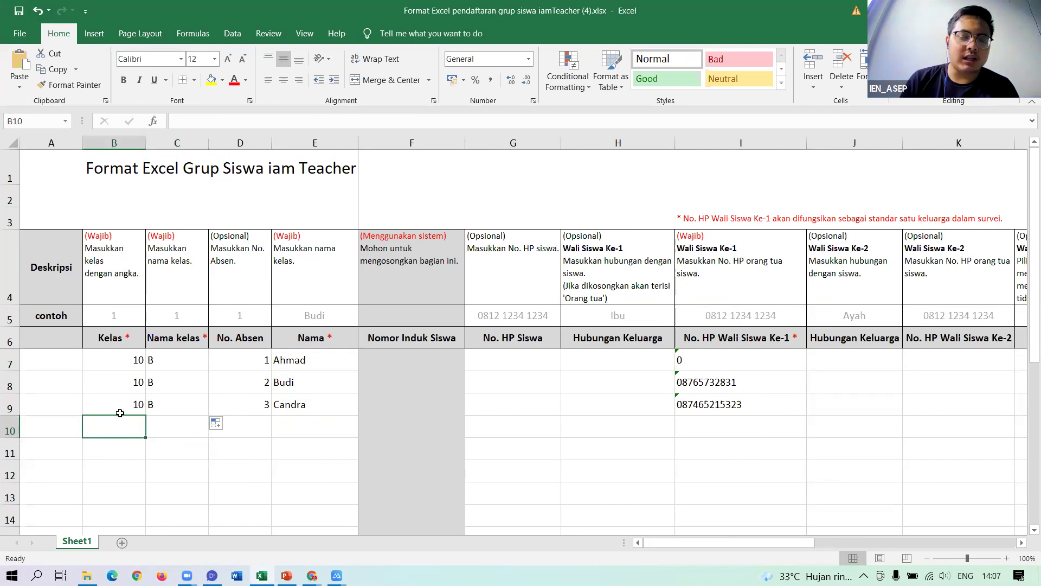
pyautogui.write('11')
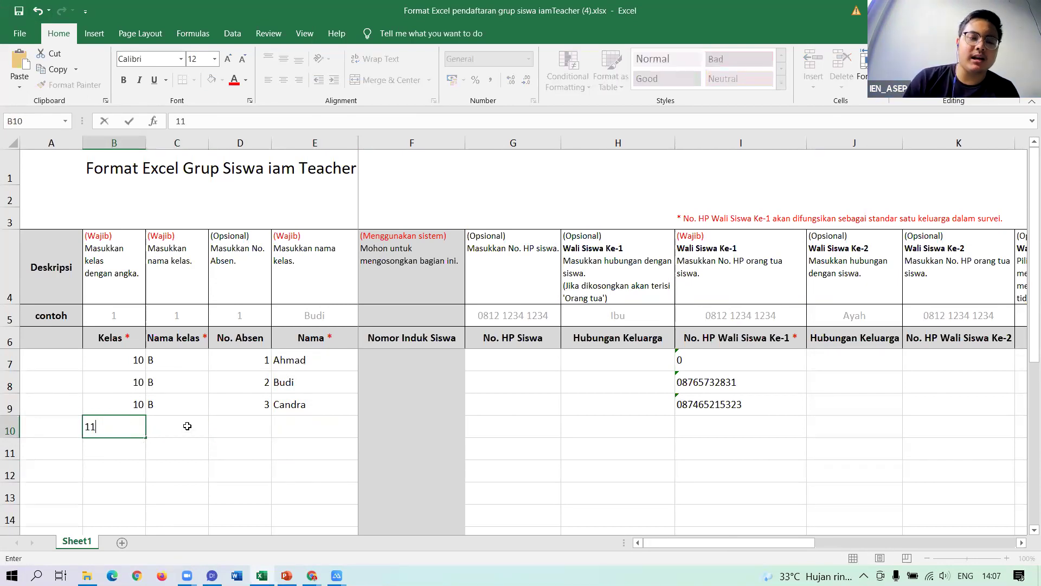
pyautogui.click(159, 425)
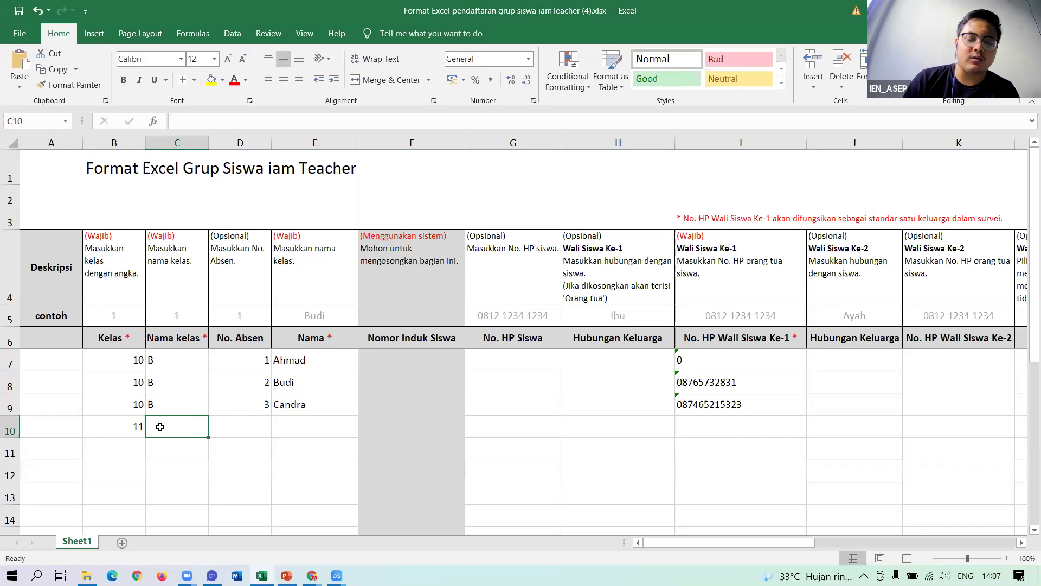
pyautogui.write('1')
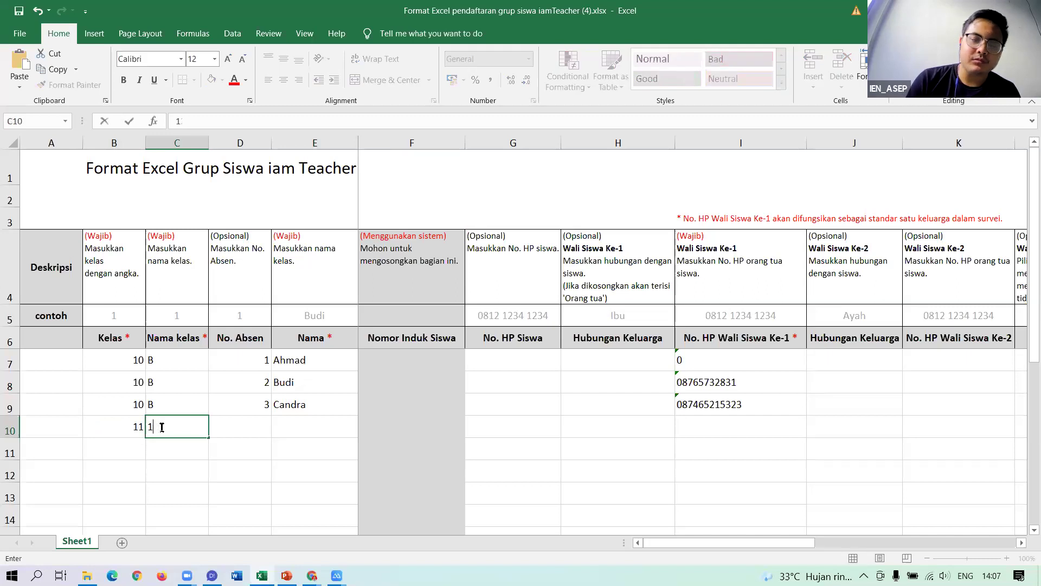
pyautogui.click(169, 463)
pyautogui.moveTo(133, 427); pyautogui.dragTo(212, 426)
pyautogui.press('Delete')
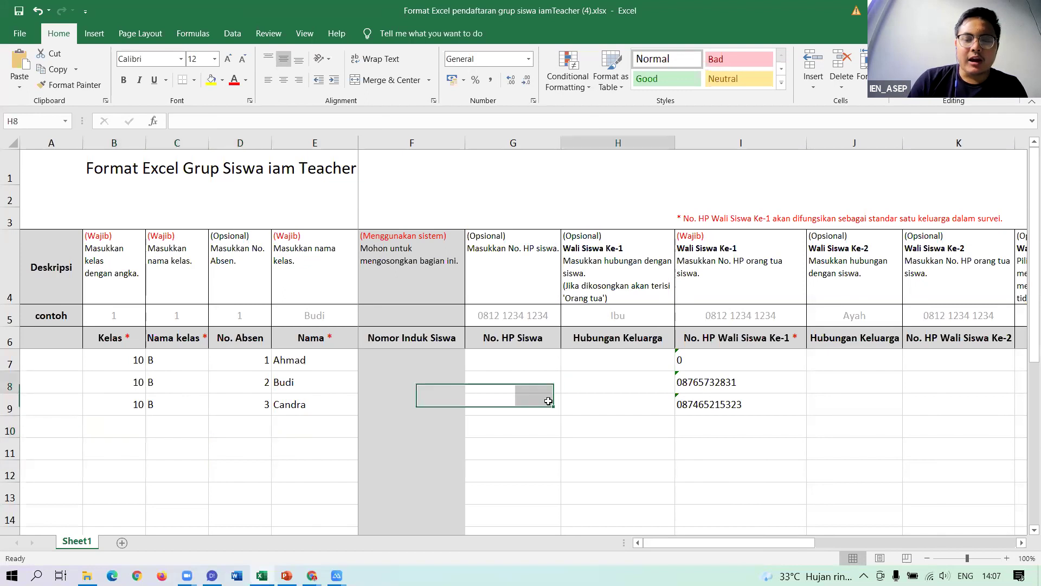
# Step: Inspect the Nomor Induk Siswa, student phone and family relationship cells for the three students
pyautogui.click(412, 426)
pyautogui.moveTo(498, 362); pyautogui.dragTo(518, 406)
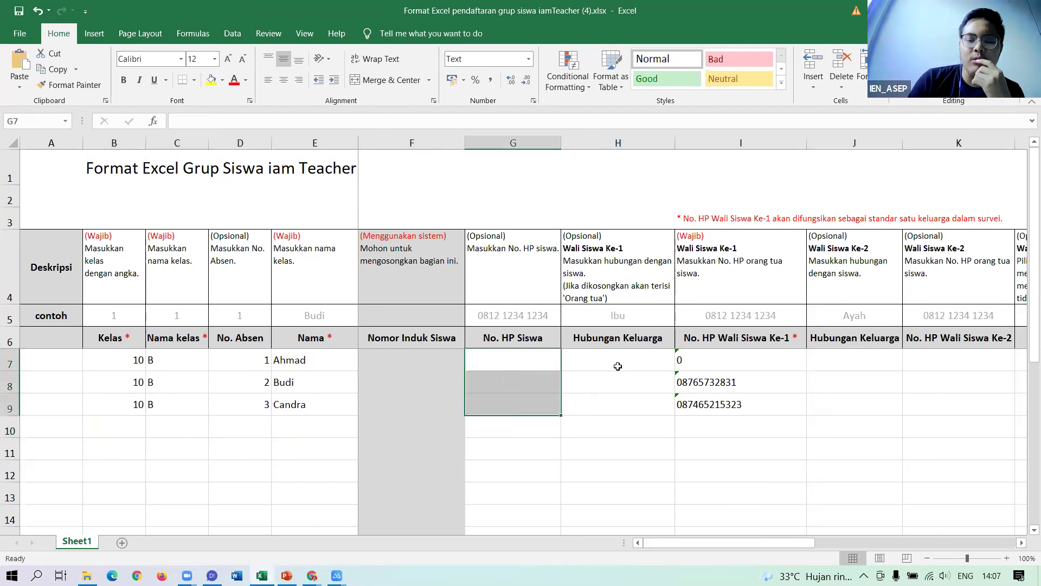
pyautogui.moveTo(613, 367); pyautogui.dragTo(621, 406)
pyautogui.click(462, 406)
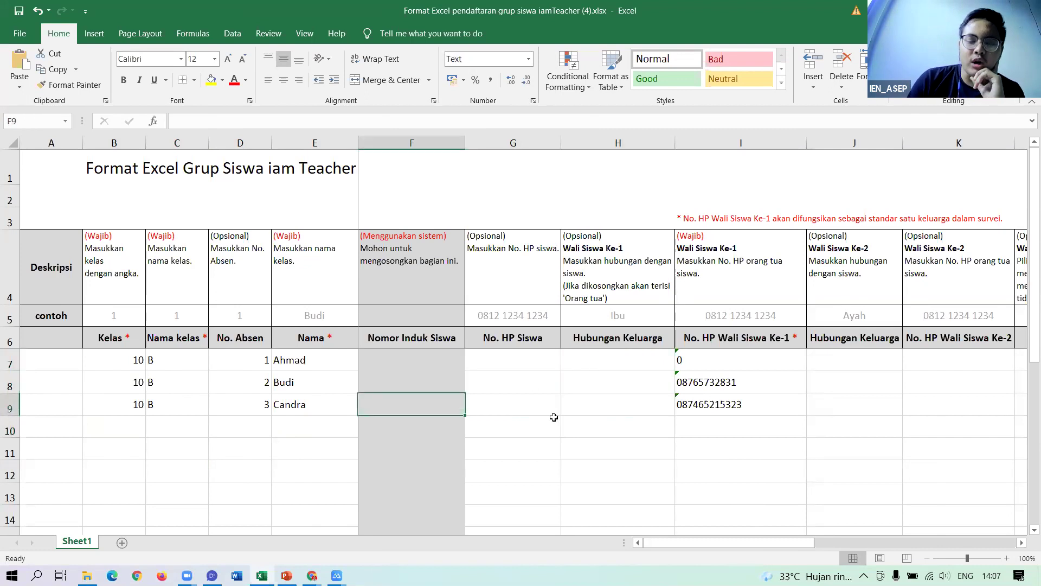
pyautogui.moveTo(527, 359); pyautogui.dragTo(620, 413)
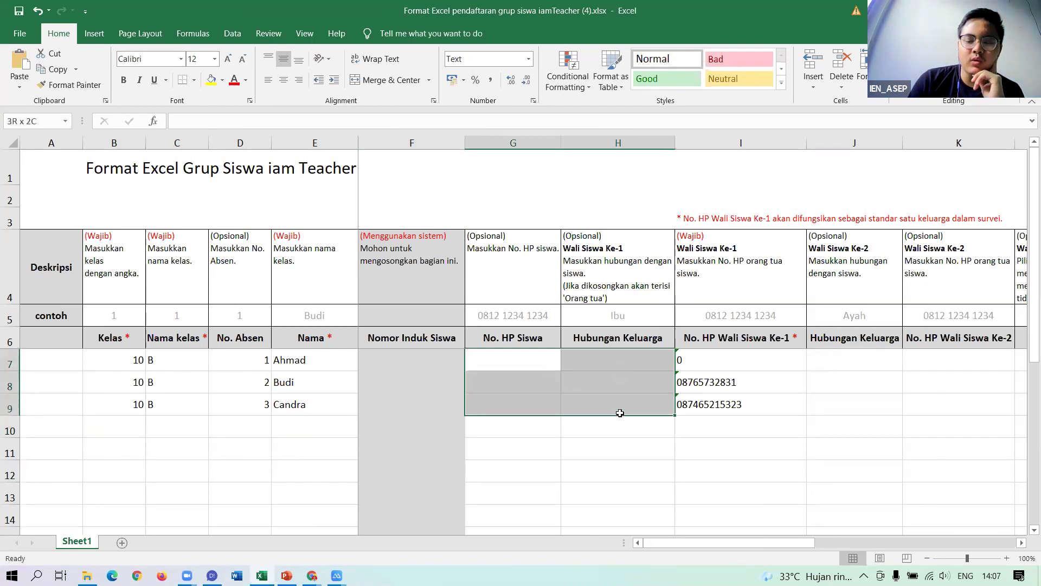
pyautogui.moveTo(532, 358); pyautogui.dragTo(534, 426)
pyautogui.moveTo(606, 350); pyautogui.dragTo(606, 408)
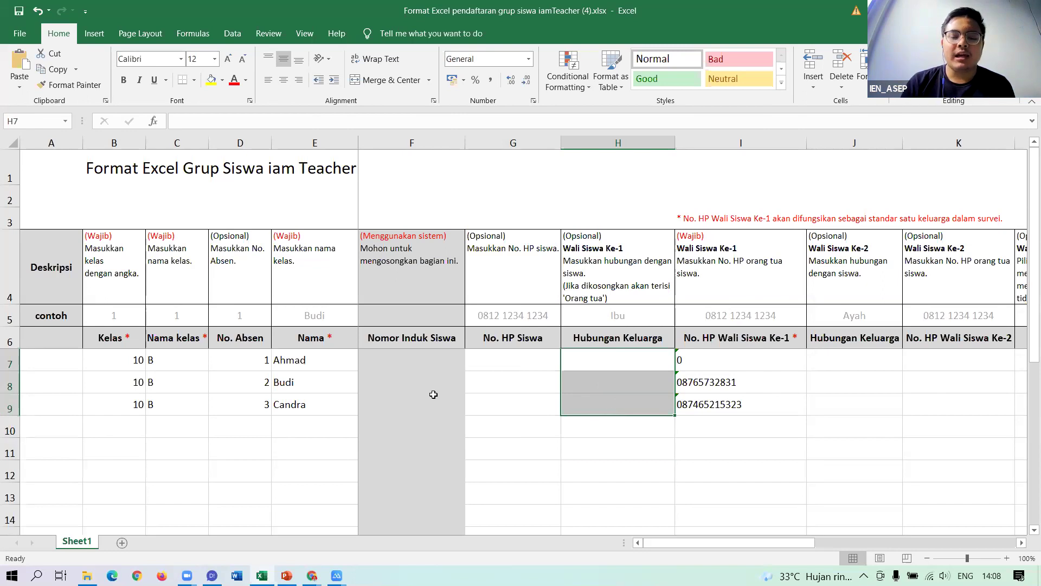
pyautogui.moveTo(428, 354); pyautogui.dragTo(433, 399)
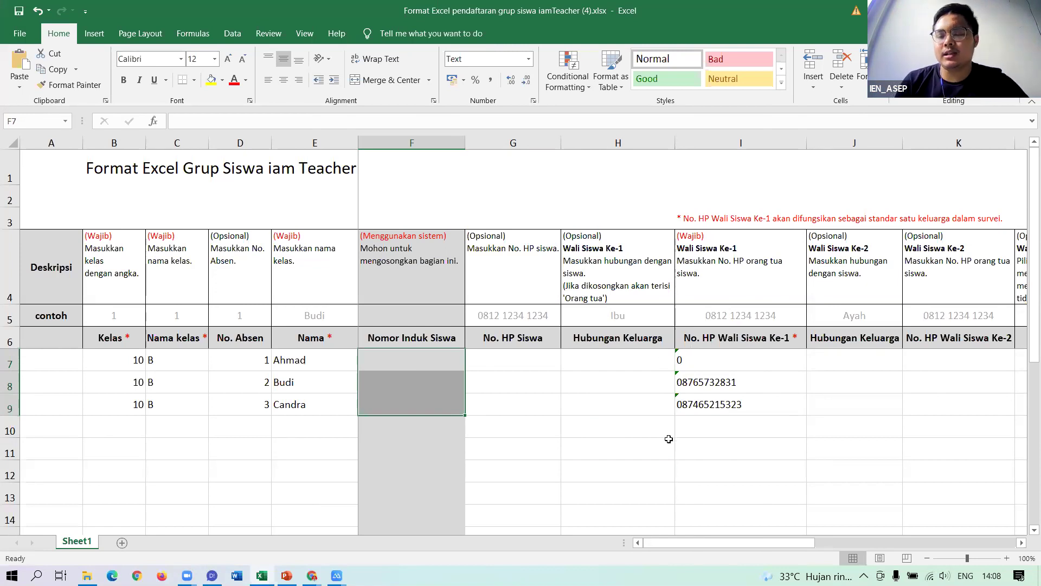
# Step: Examine the guardian phone numbers in I7:I9 alongside the student phones in G8:G9
pyautogui.click(742, 411)
pyautogui.click(723, 365)
pyautogui.moveTo(728, 386); pyautogui.dragTo(729, 409)
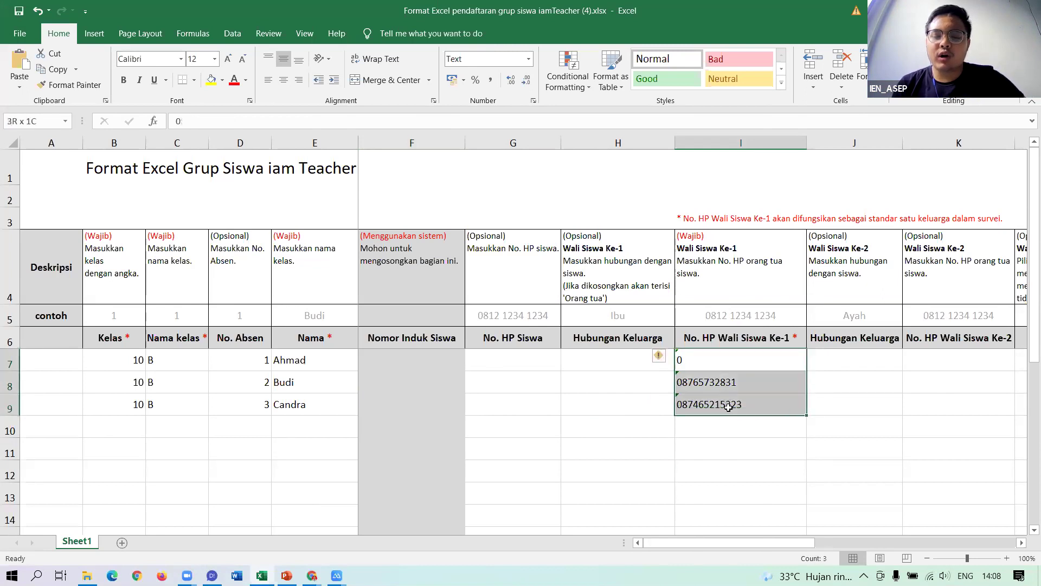
pyautogui.click(726, 468)
pyautogui.moveTo(723, 361); pyautogui.dragTo(725, 407)
pyautogui.click(705, 453)
pyautogui.moveTo(494, 394)
pyautogui.mouseDown()
pyautogui.moveTo(505, 387)
pyautogui.moveTo(508, 406)
pyautogui.mouseUp()
pyautogui.moveTo(736, 383); pyautogui.dragTo(758, 402)
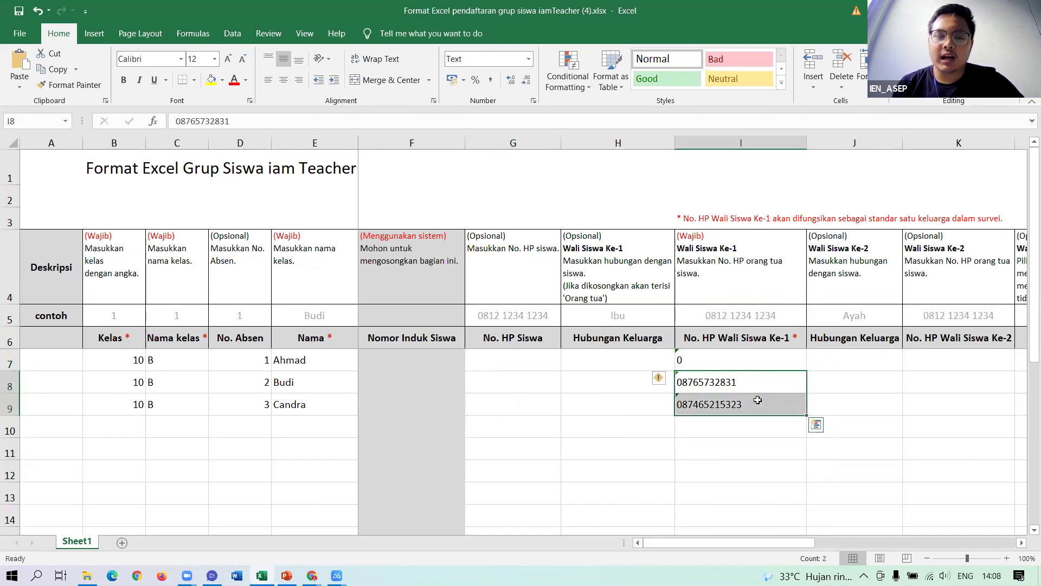
# Step: Confirm guardian phone cells I7:I9 use Text format and save the workbook
pyautogui.click(778, 331)
pyautogui.click(781, 400)
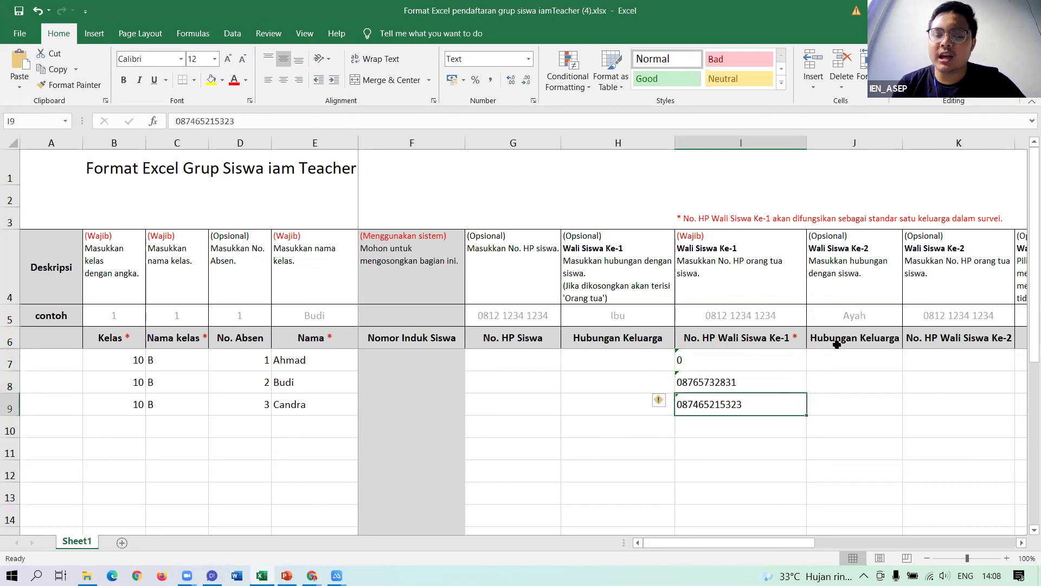
pyautogui.click(837, 344)
pyautogui.moveTo(831, 365); pyautogui.dragTo(843, 396)
pyautogui.moveTo(727, 360); pyautogui.dragTo(735, 396)
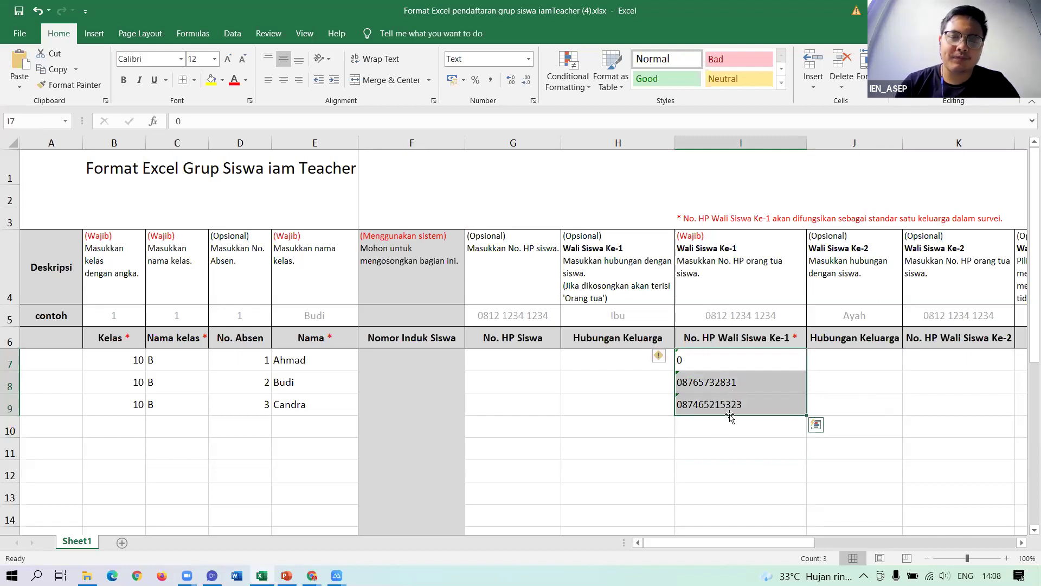
pyautogui.click(721, 429)
pyautogui.click(721, 355)
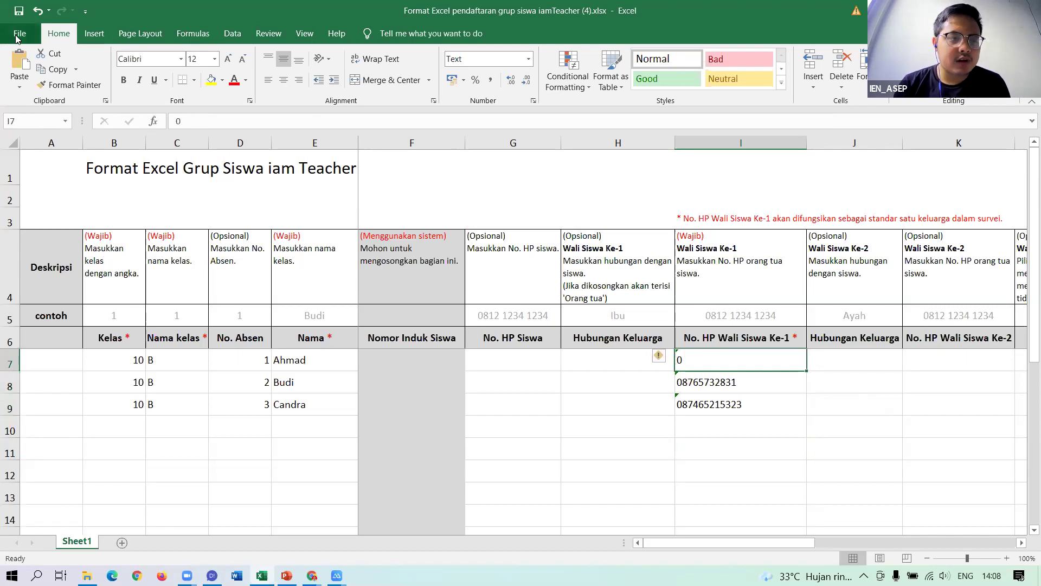
pyautogui.click(18, 12)
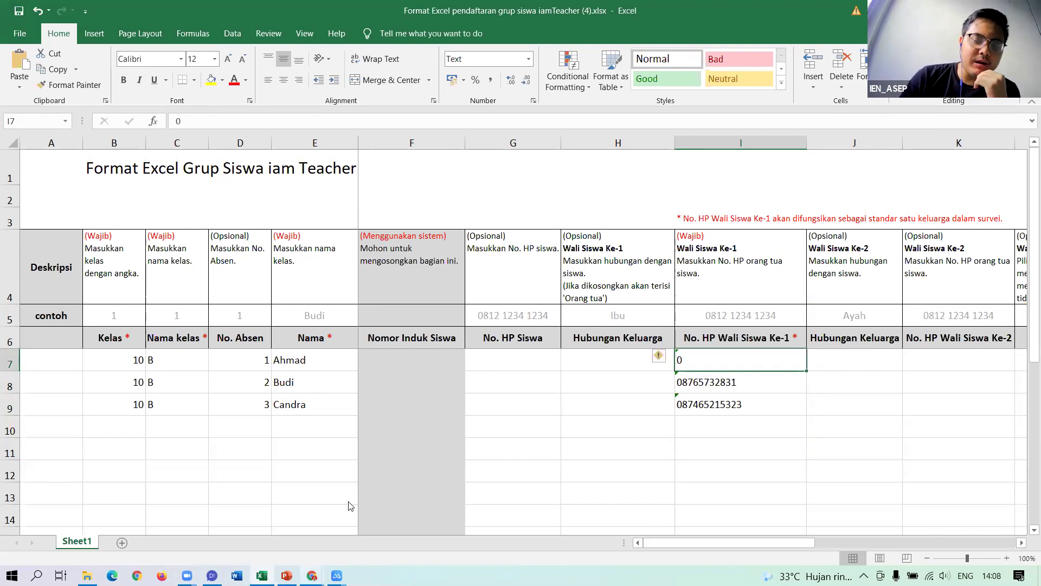
pyautogui.hotkey('alt', 'Tab')
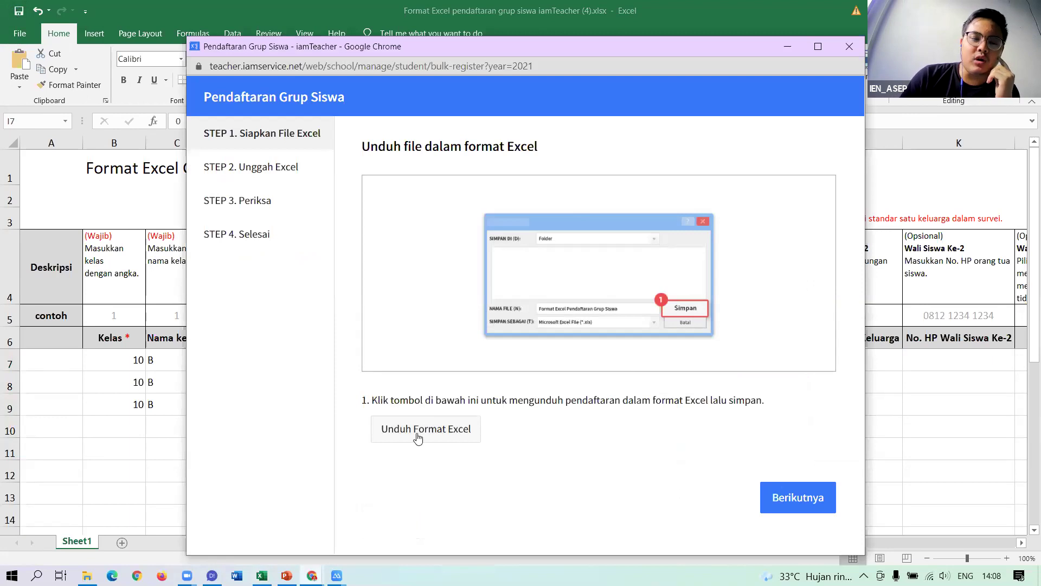
# Step: Upload Format Excel pendaftaran grup siswa iamTeacher (4).xlsx and submit it for review
pyautogui.click(795, 501)
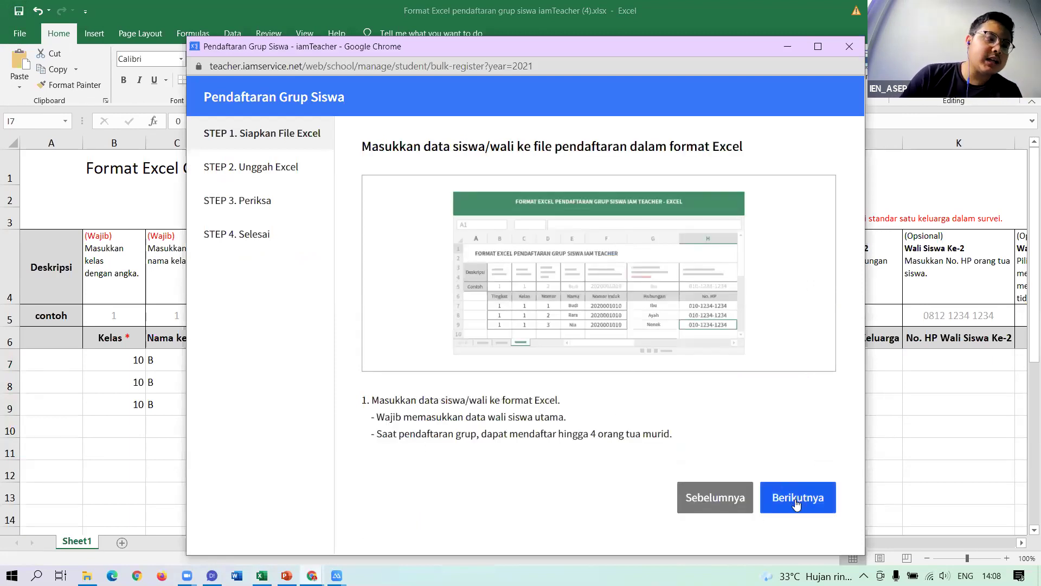
pyautogui.click(796, 506)
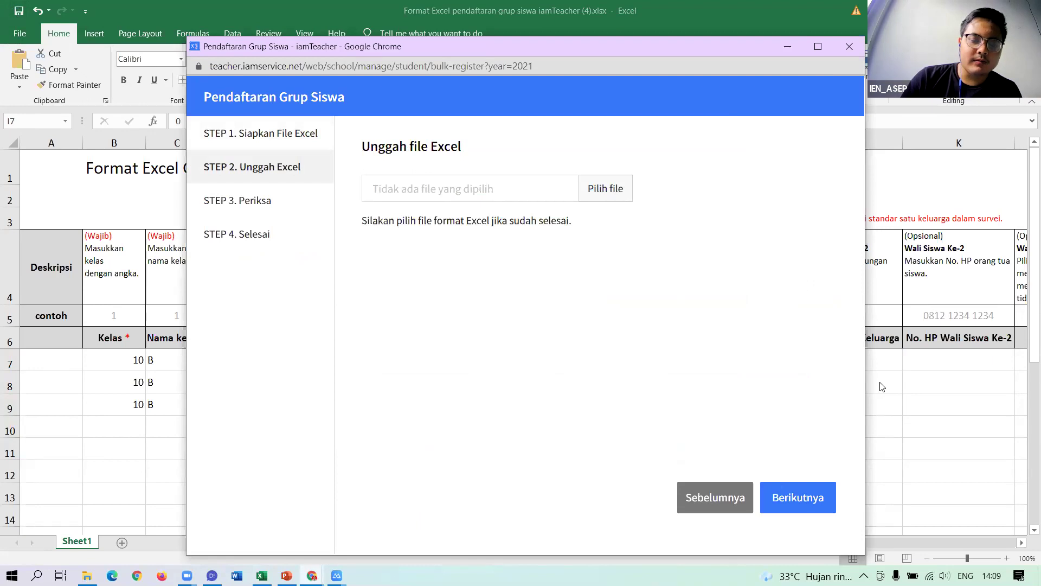
pyautogui.click(605, 188)
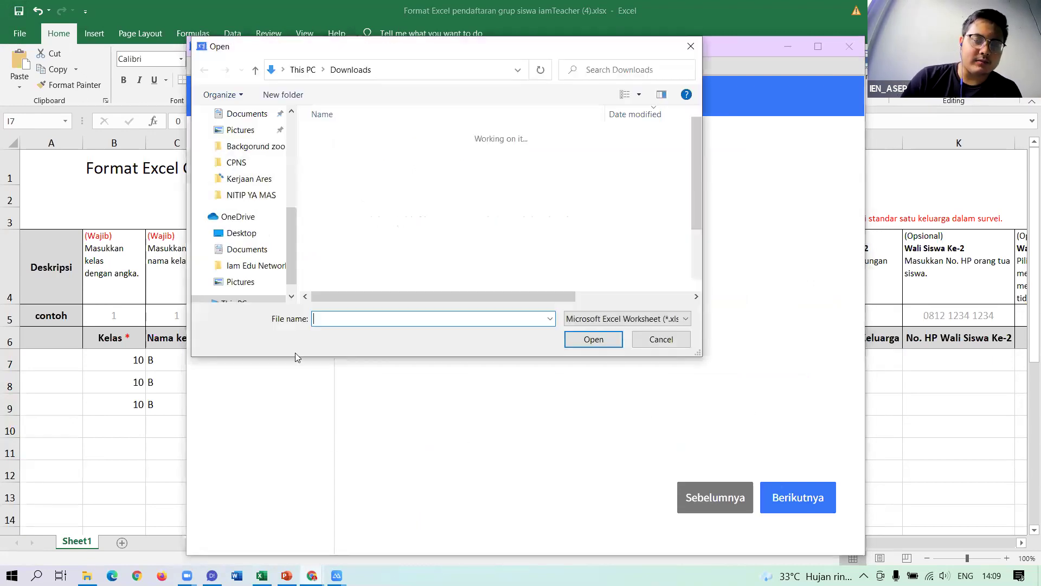
pyautogui.click(402, 152)
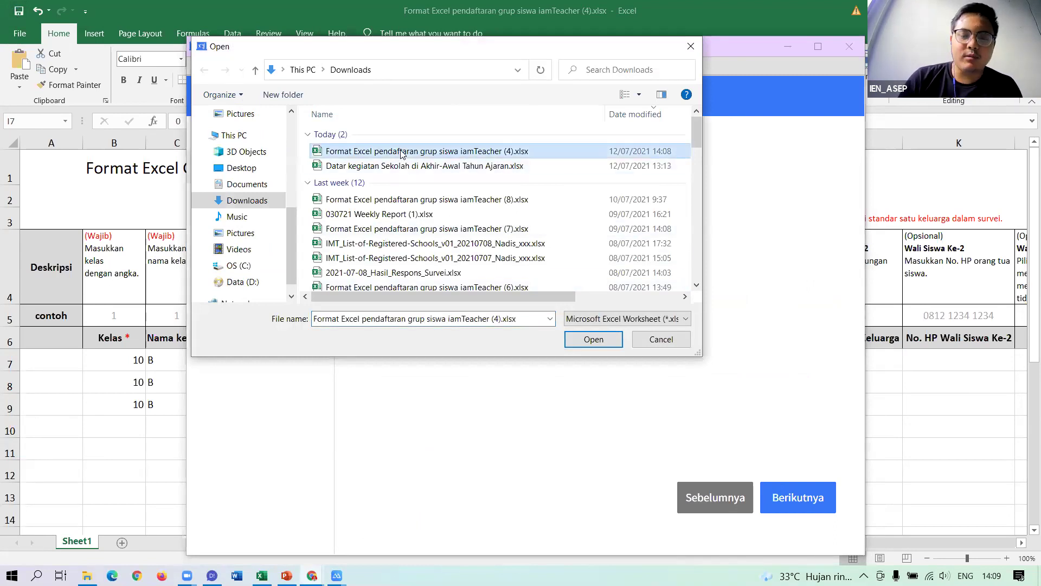
pyautogui.click(595, 340)
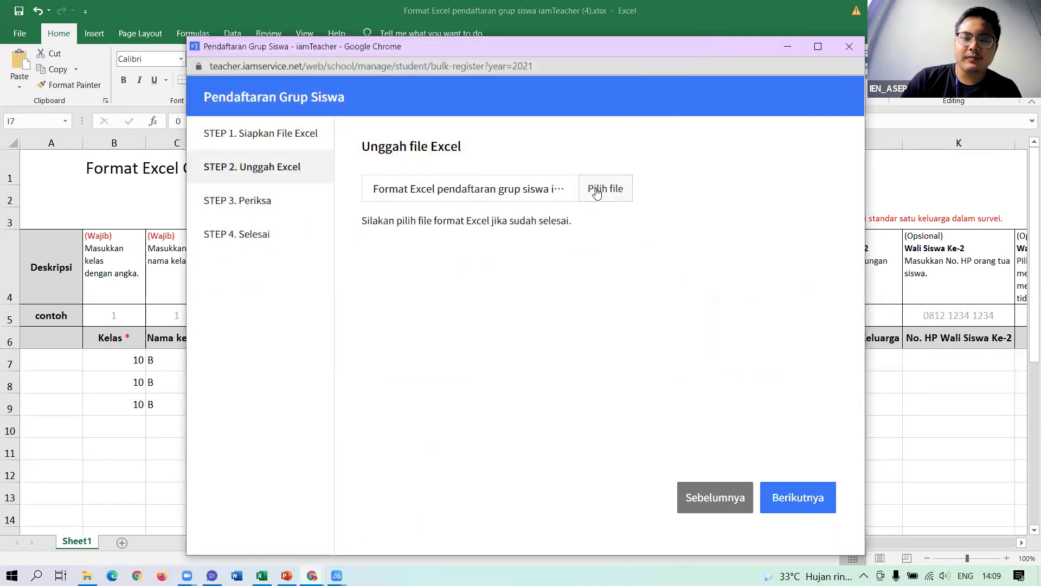
pyautogui.click(785, 500)
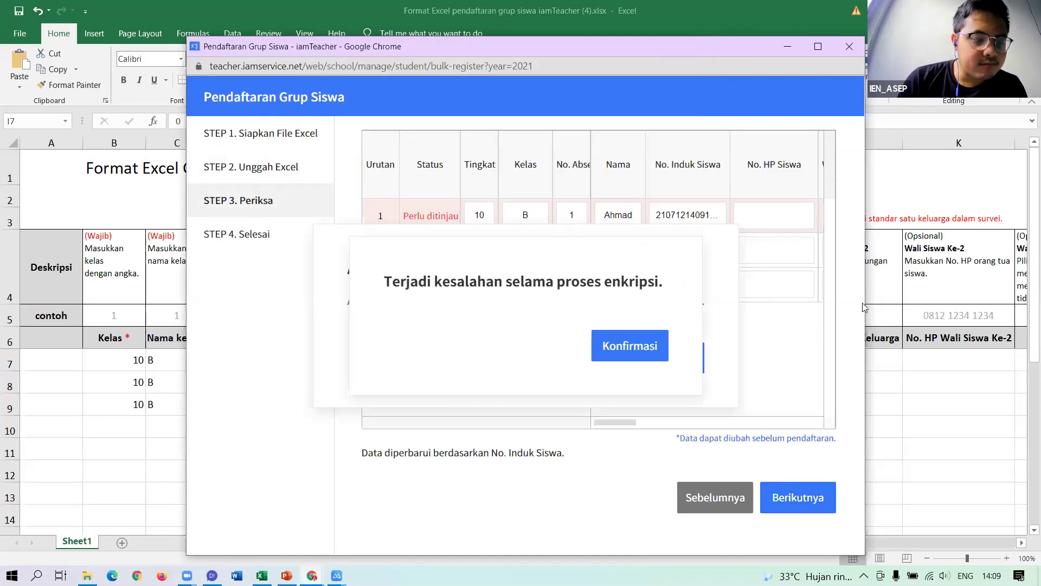
# Step: Dismiss the encryption error, step back to STEP 1, then advance again to STEP 2 Unggah Excel
pyautogui.click(614, 342)
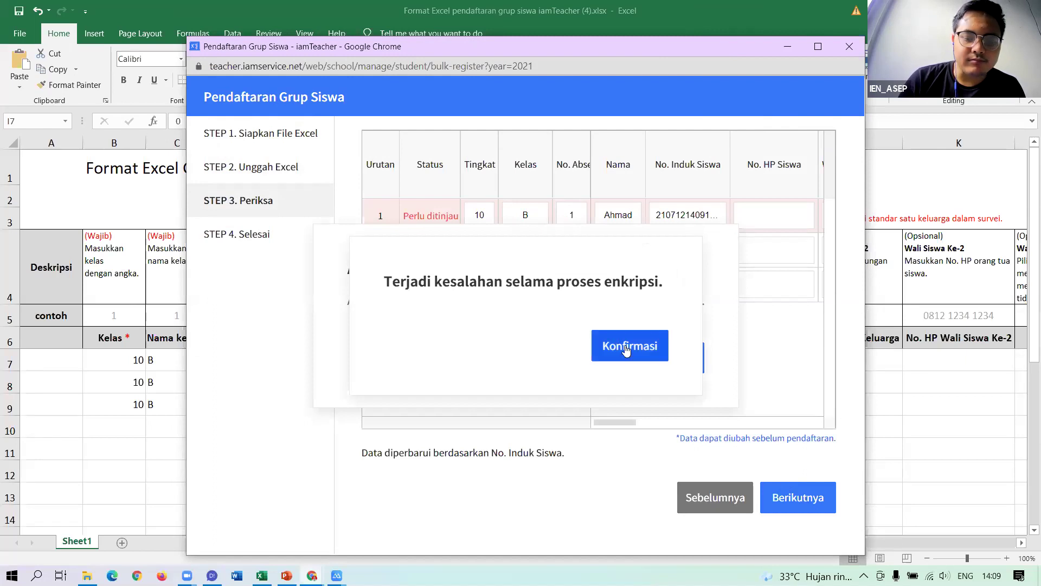
pyautogui.click(667, 356)
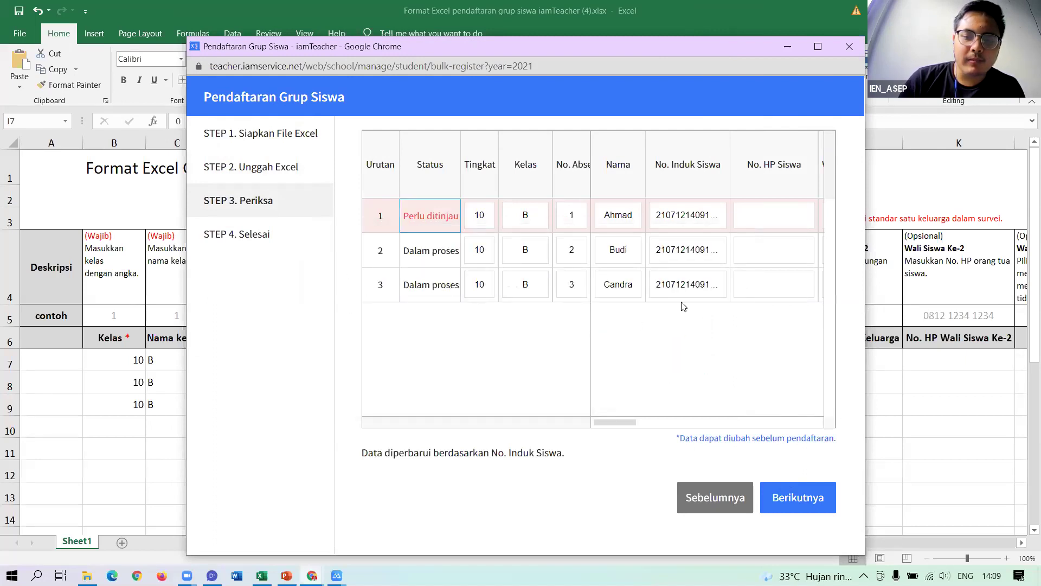
pyautogui.click(721, 498)
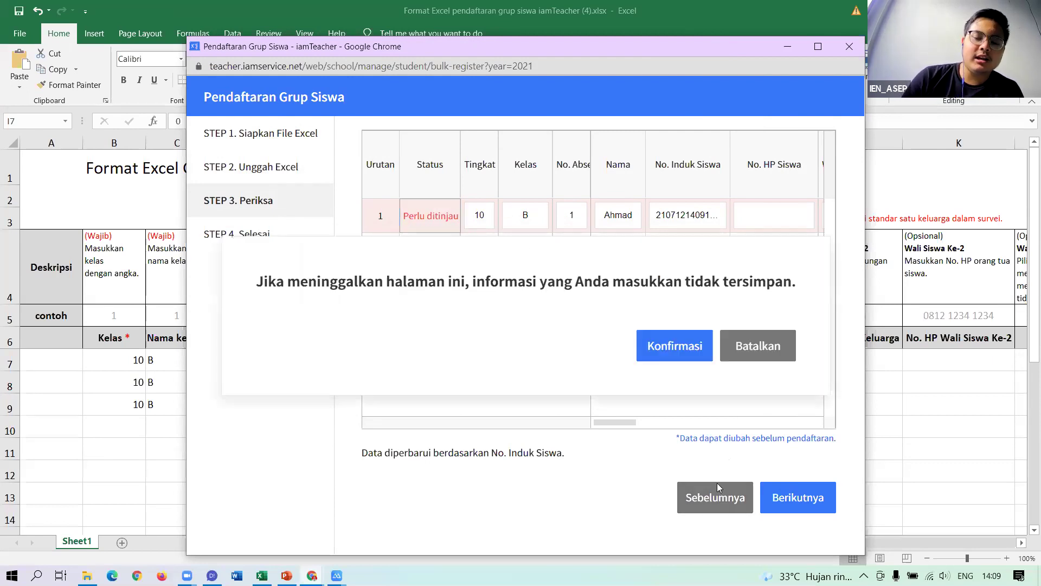
pyautogui.click(690, 346)
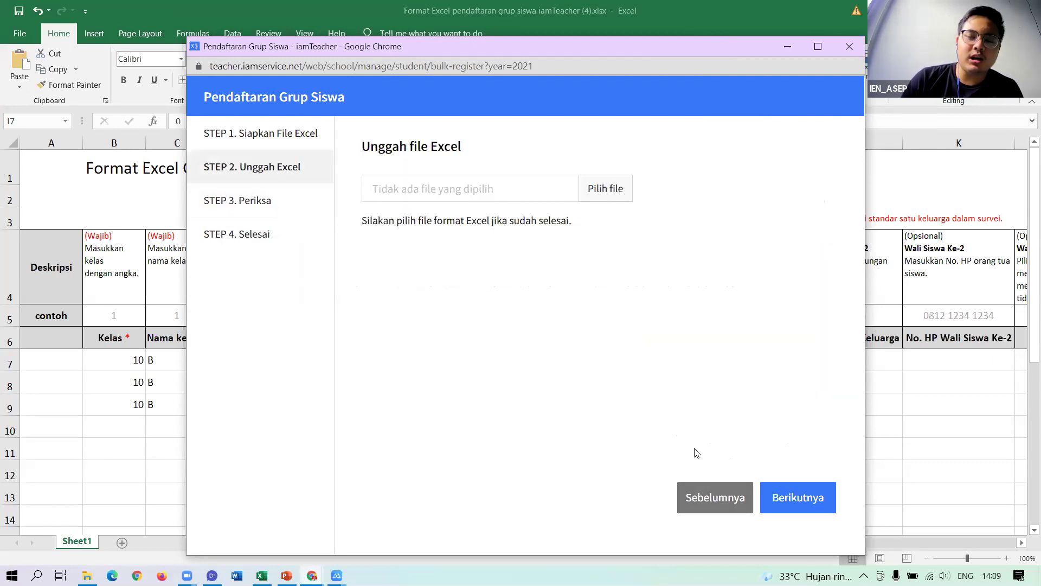
pyautogui.click(696, 496)
pyautogui.click(702, 498)
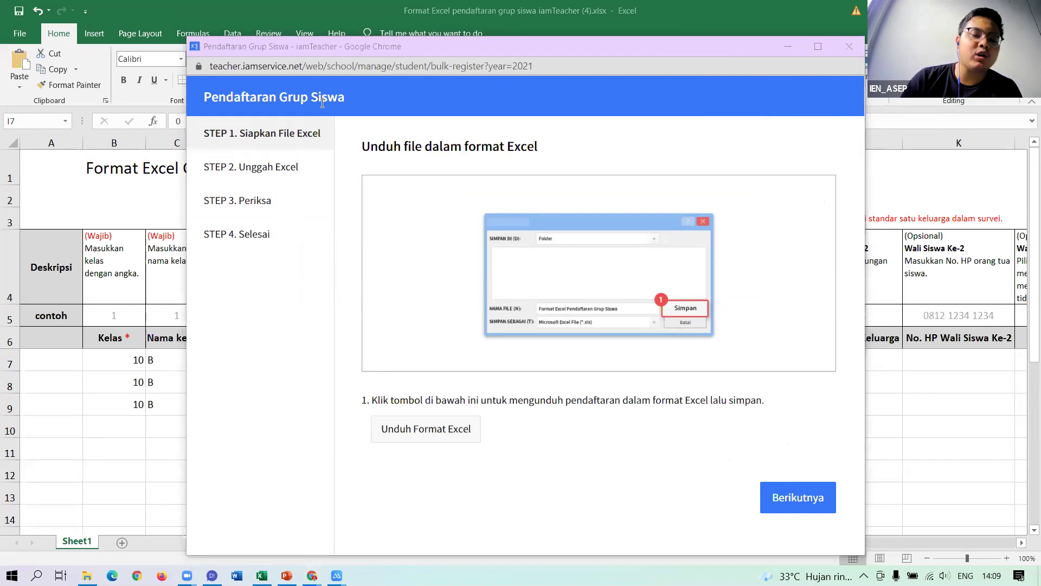
pyautogui.click(362, 100)
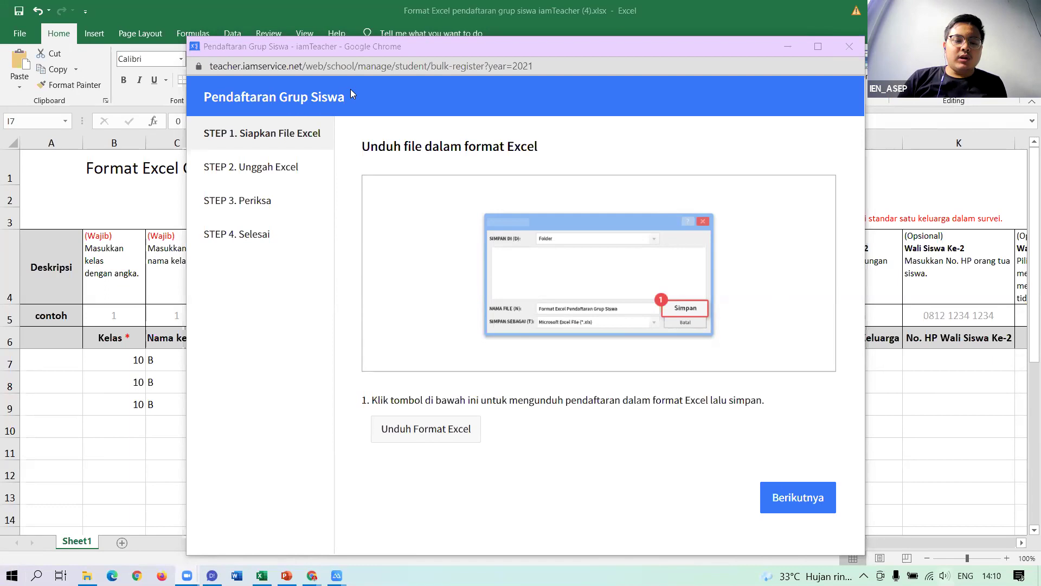
pyautogui.click(787, 496)
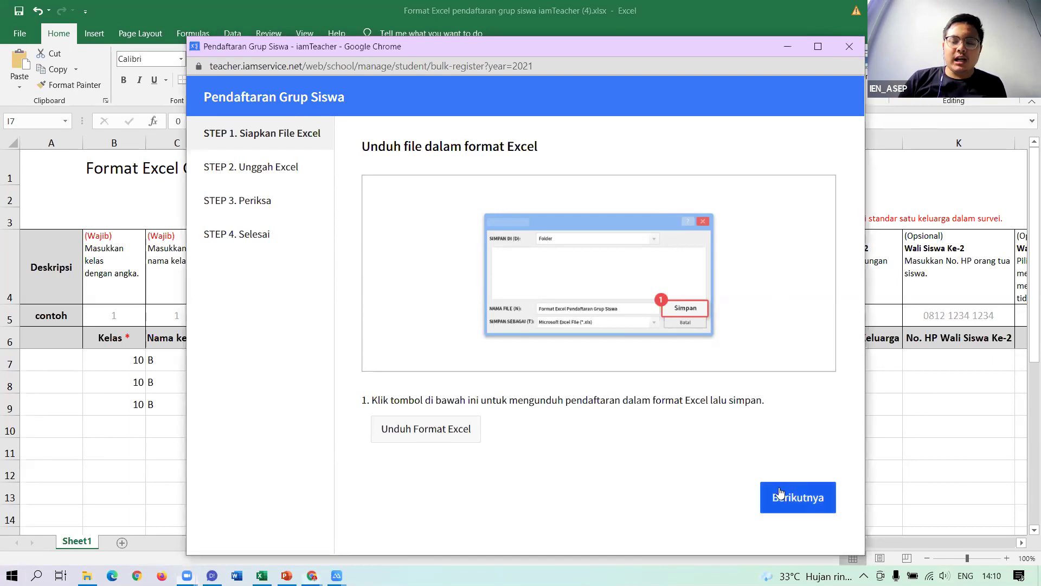
pyautogui.click(814, 499)
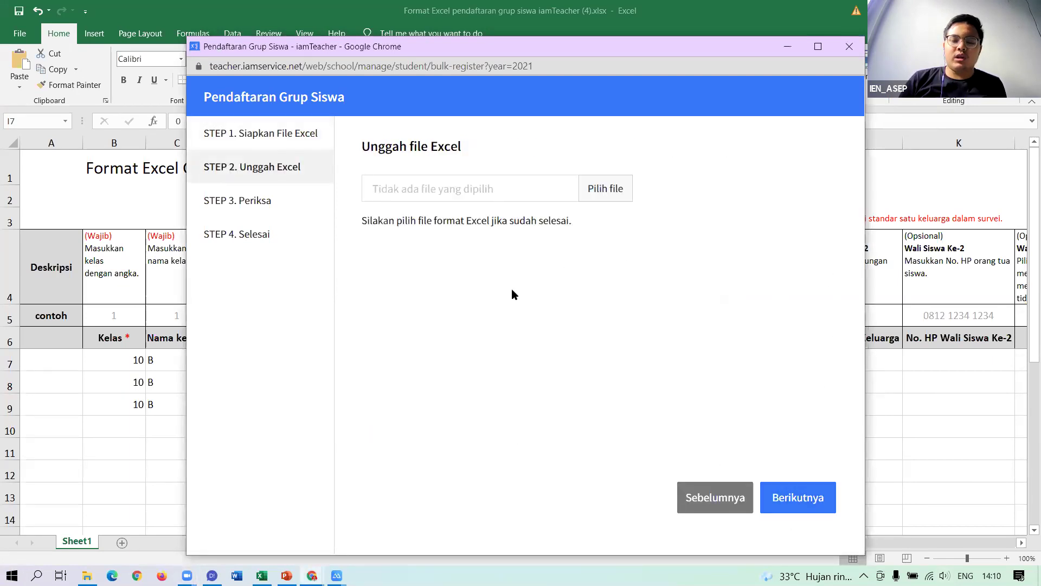
# Step: Re-upload Format Excel pendaftaran grup siswa iamTeacher (4).xlsx and dismiss the encryption and review notices
pyautogui.click(597, 190)
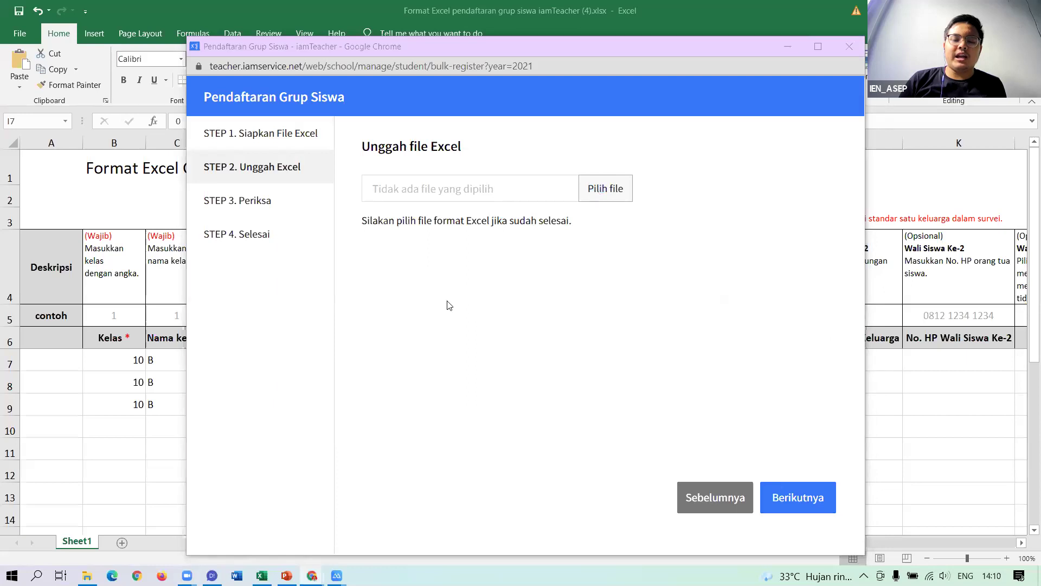
pyautogui.click(477, 152)
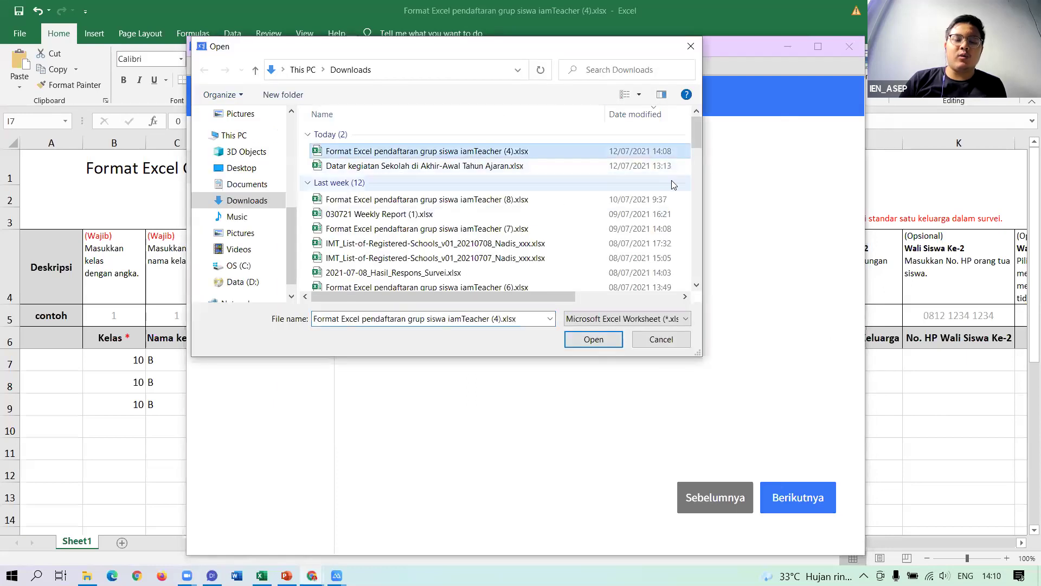
pyautogui.click(594, 340)
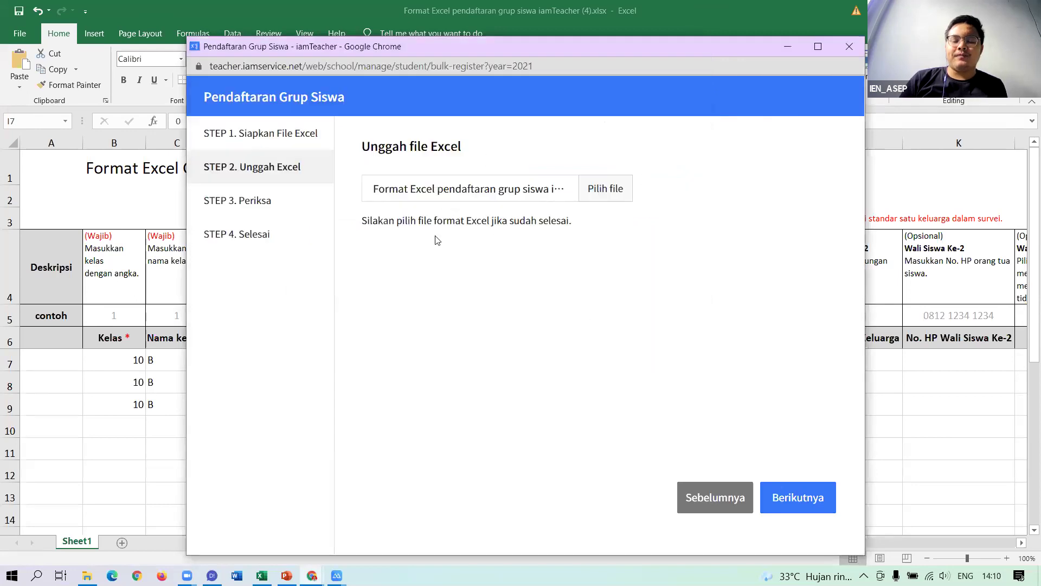
pyautogui.click(800, 494)
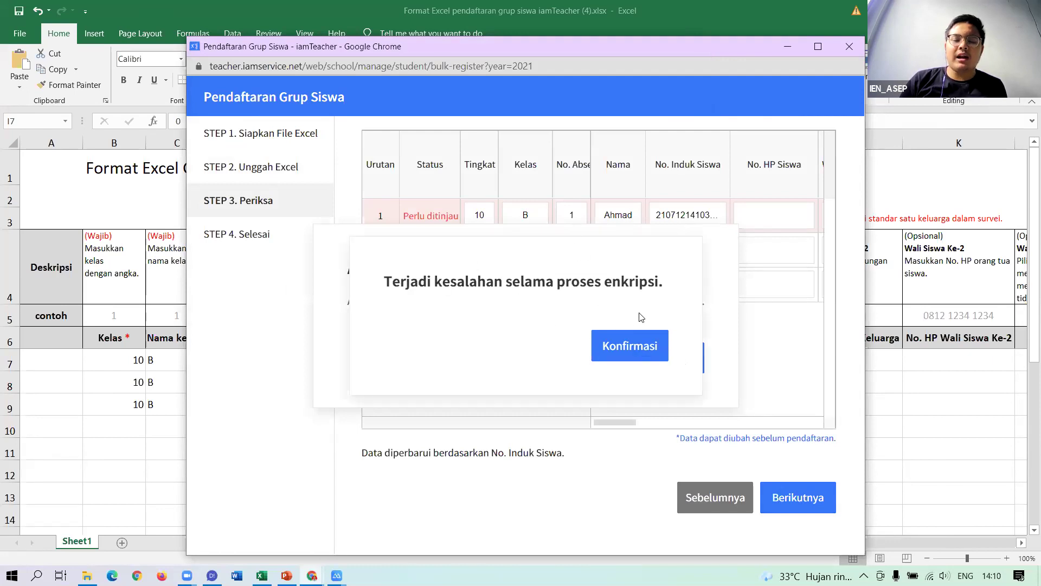
pyautogui.click(638, 353)
pyautogui.click(658, 359)
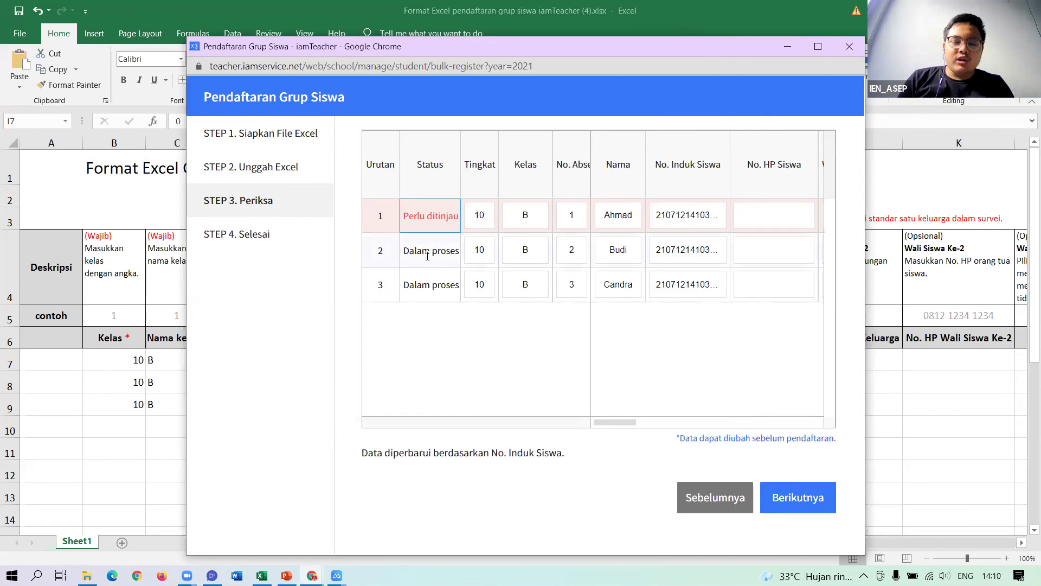
# Step: Replace the first student's placeholder guardian phone 0 with a full phone number
pyautogui.click(422, 222)
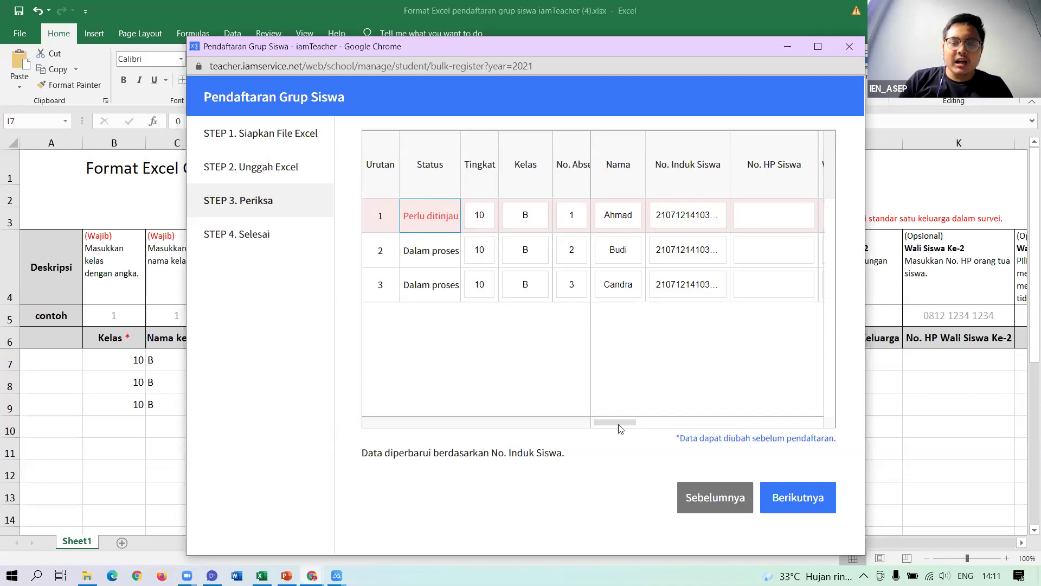
pyautogui.moveTo(620, 426); pyautogui.dragTo(676, 422)
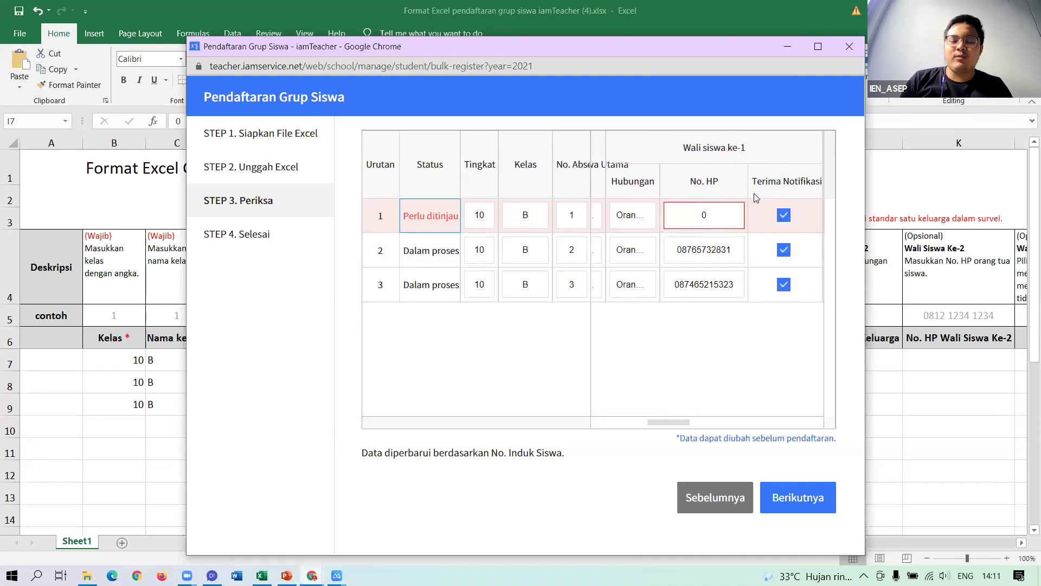
pyautogui.moveTo(673, 426)
pyautogui.mouseDown()
pyautogui.moveTo(836, 424)
pyautogui.moveTo(671, 425)
pyautogui.mouseUp()
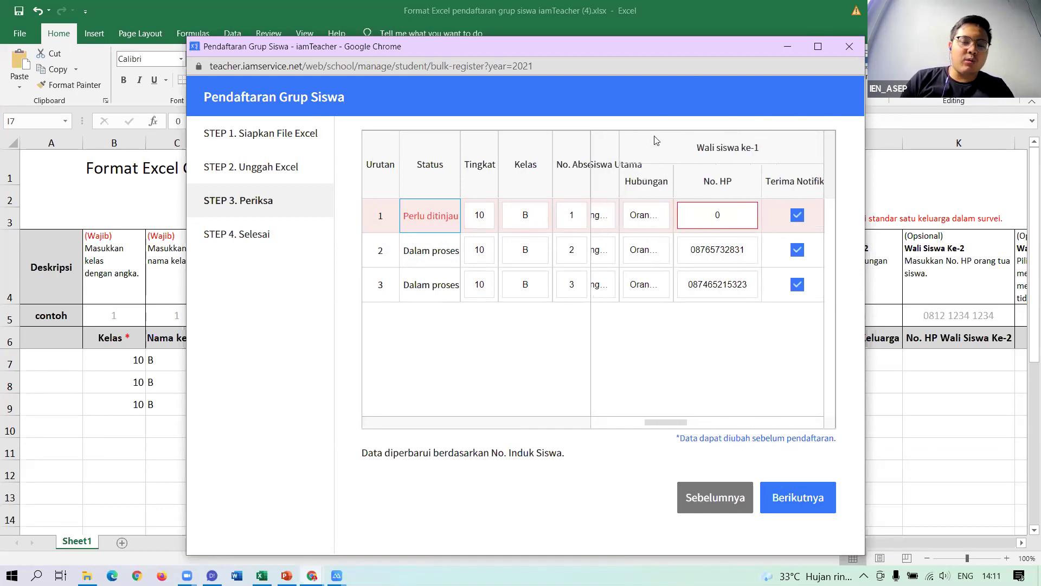
pyautogui.click(737, 214)
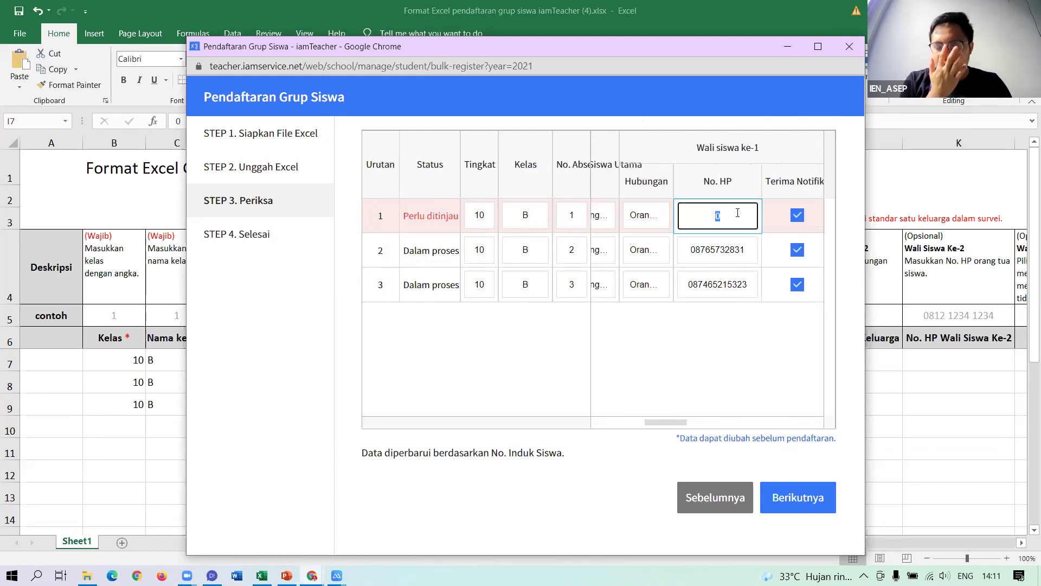
pyautogui.press('BackSpace')
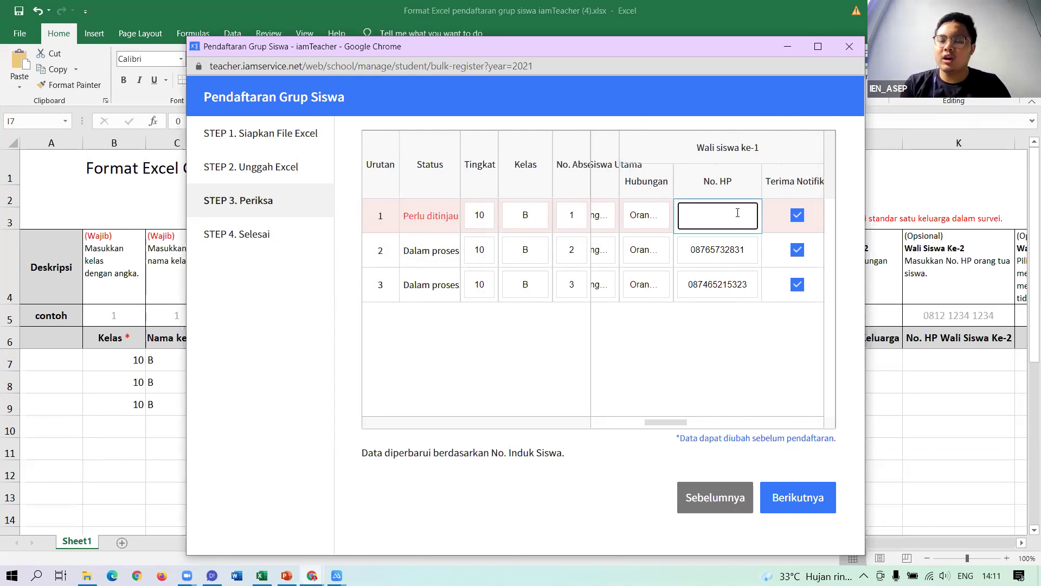
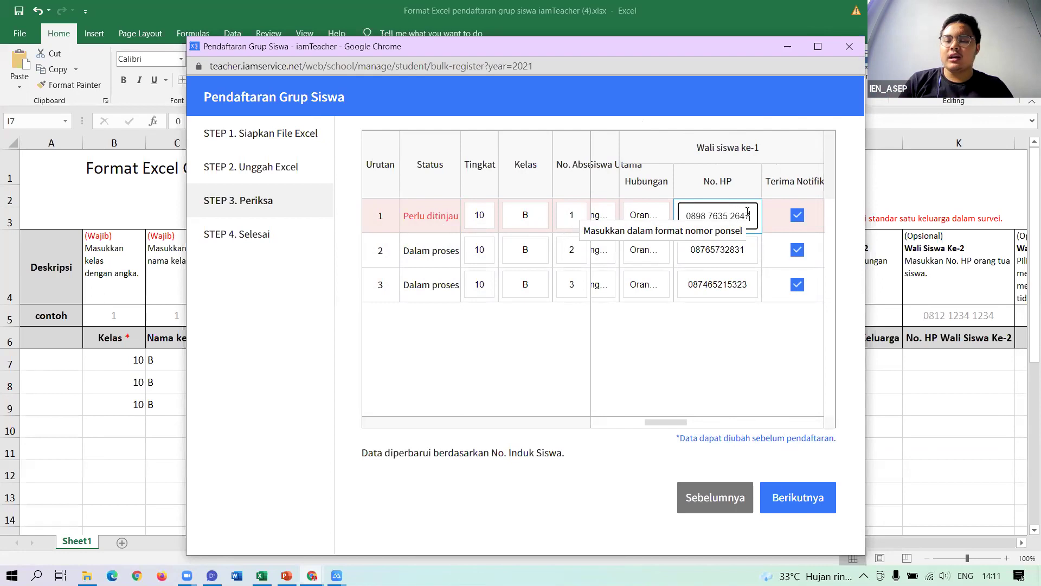
pyautogui.moveTo(747, 214); pyautogui.dragTo(708, 214)
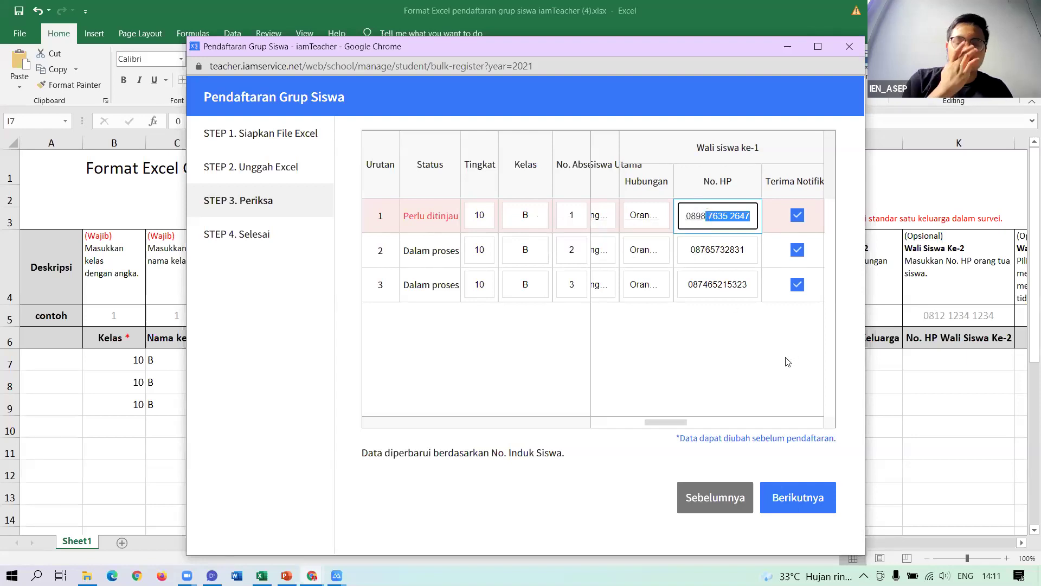
pyautogui.press('BackSpace')
pyautogui.write('000 00000')
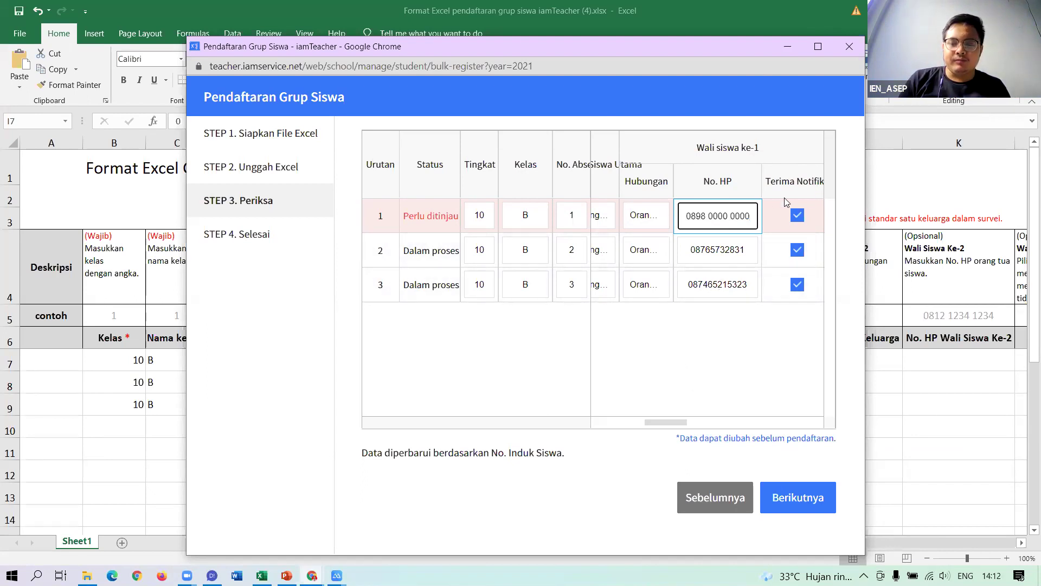
pyautogui.click(738, 253)
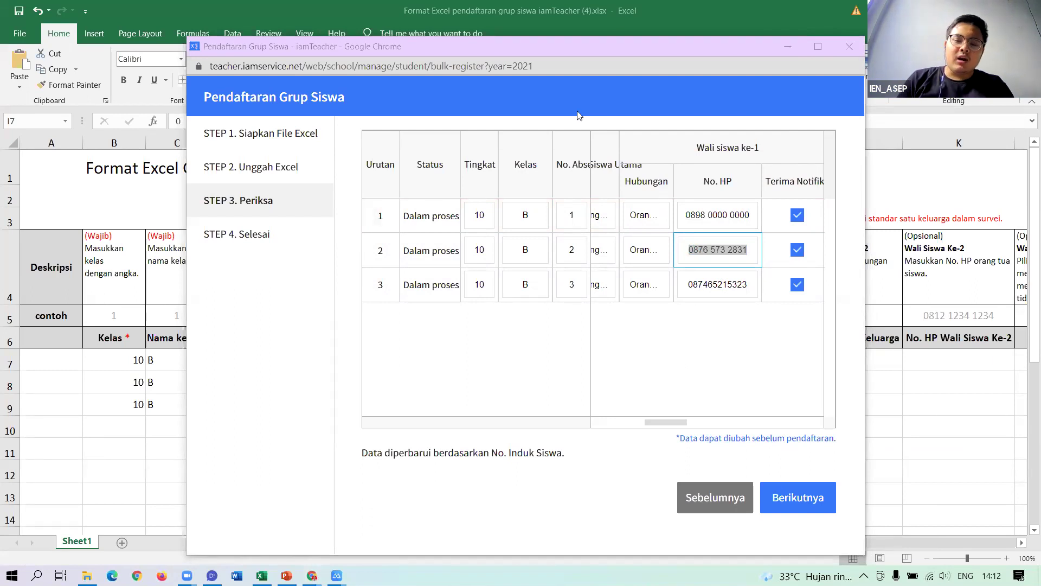
pyautogui.click(439, 217)
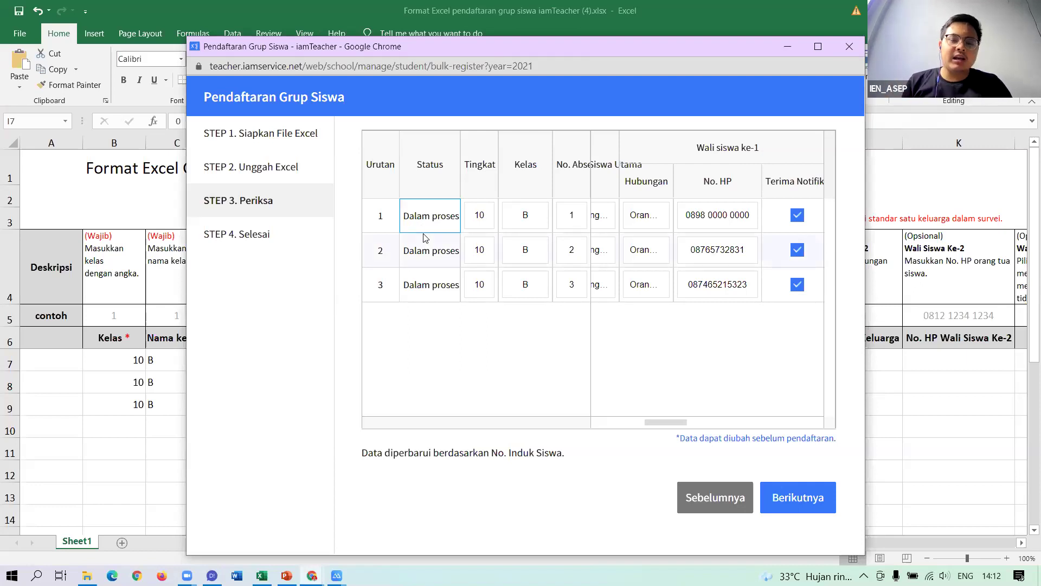
# Step: Try registering the students twice, dismissing the fields-need-review warning each time
pyautogui.click(797, 504)
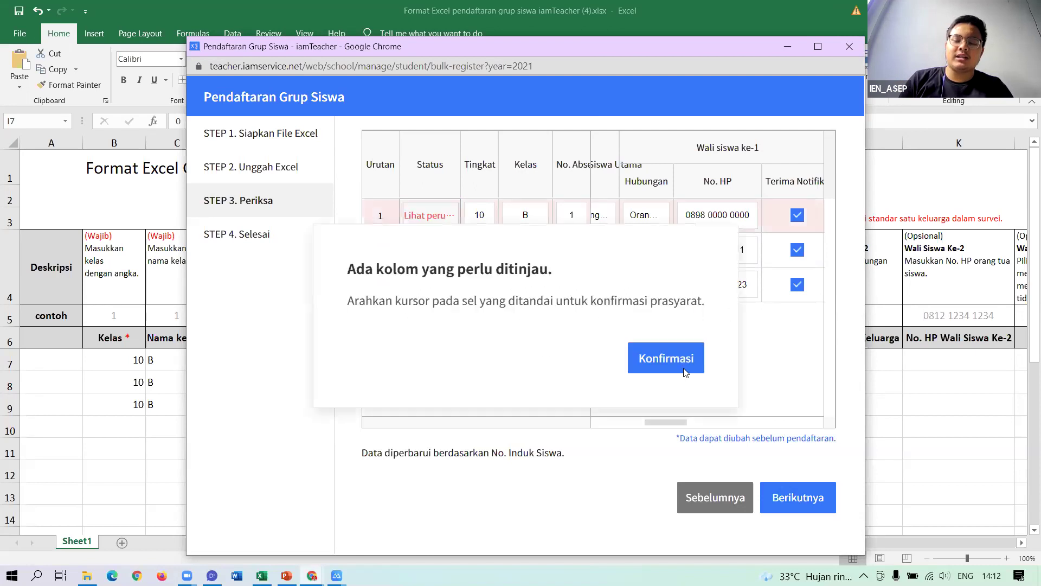
pyautogui.click(664, 349)
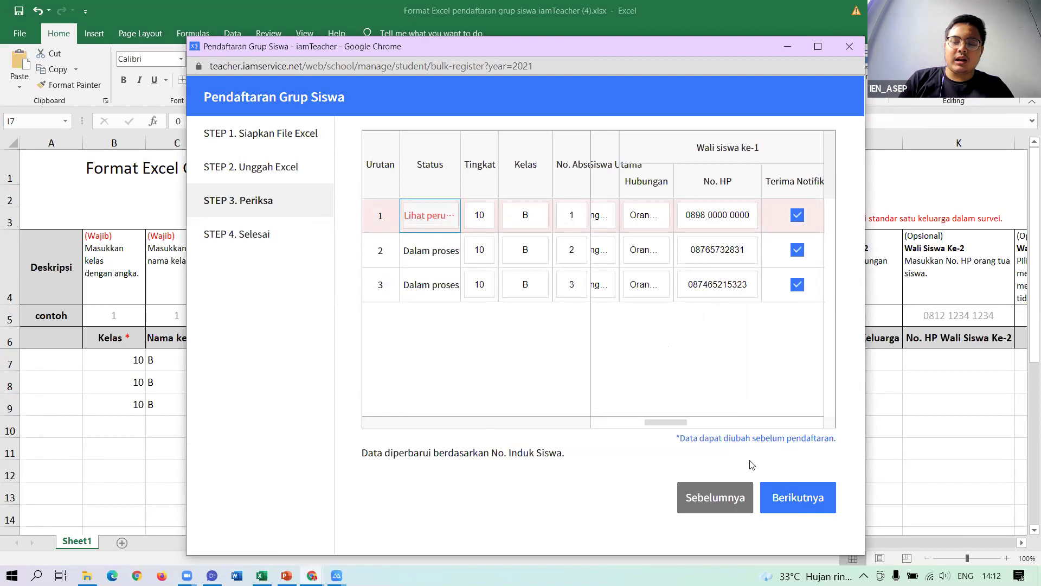
pyautogui.moveTo(435, 225)
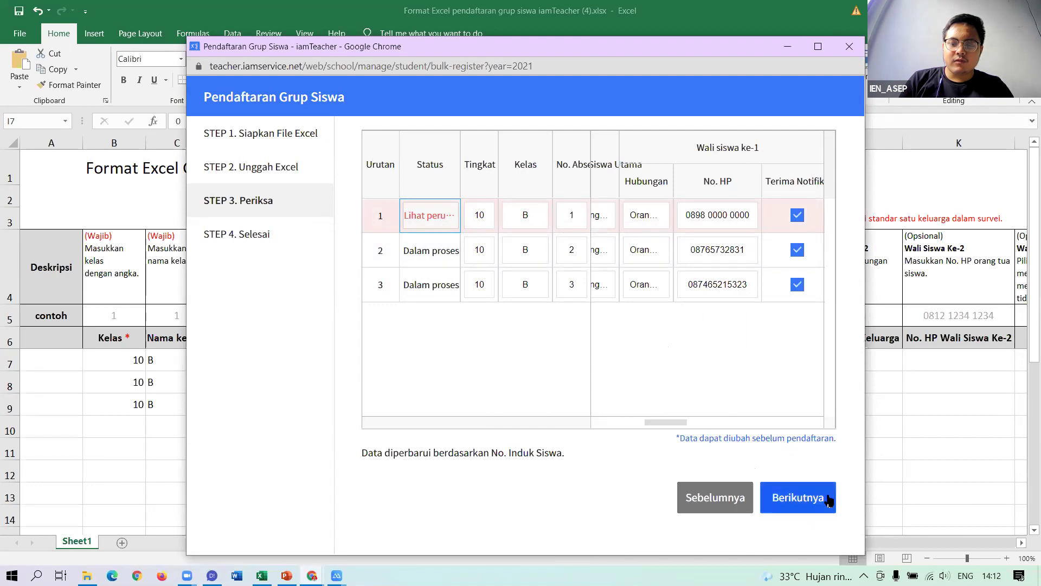
pyautogui.click(781, 499)
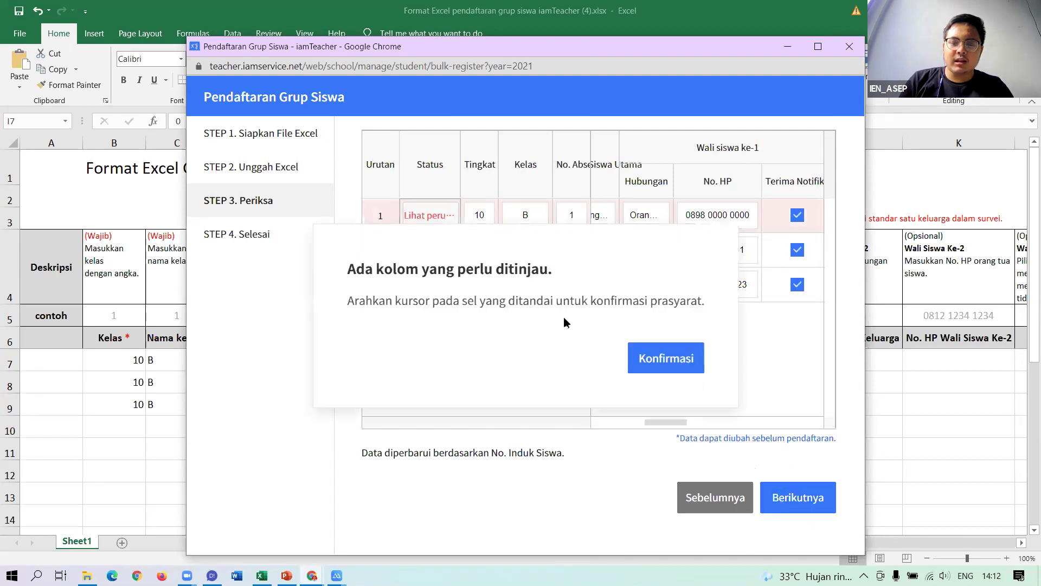
pyautogui.click(653, 353)
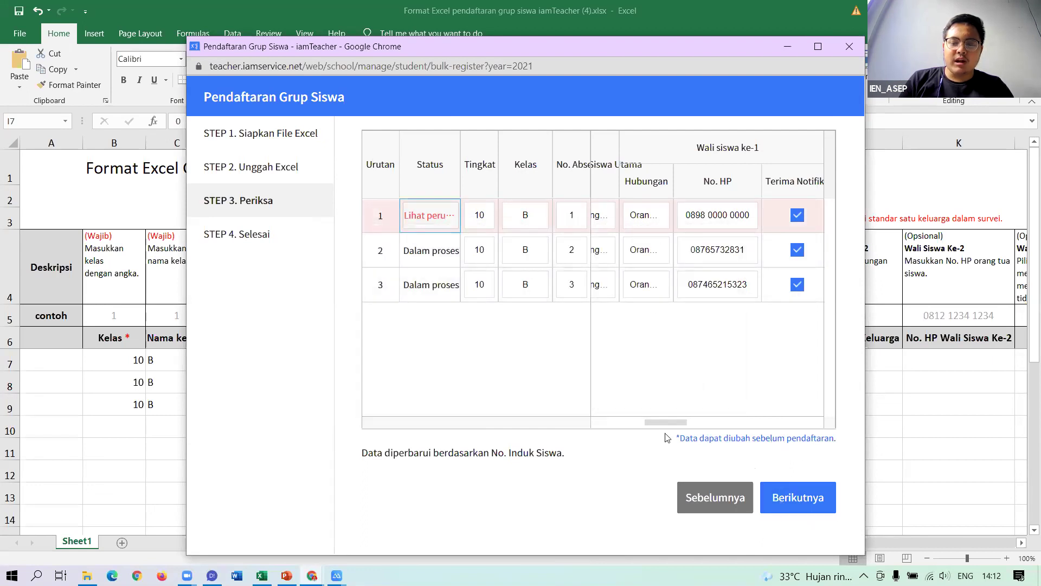
# Step: Trim extra digits from the first guardian's phone and check why row 1 is flagged
pyautogui.moveTo(662, 423); pyautogui.dragTo(683, 406)
pyautogui.click(661, 214)
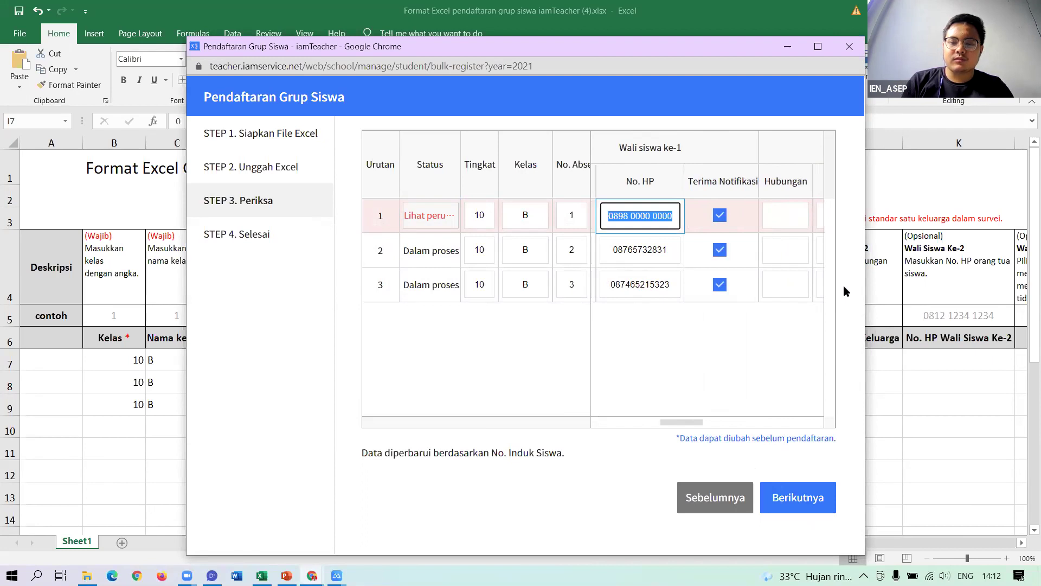
pyautogui.click(678, 219)
pyautogui.press('BackSpace')
pyautogui.press('BackSpace')
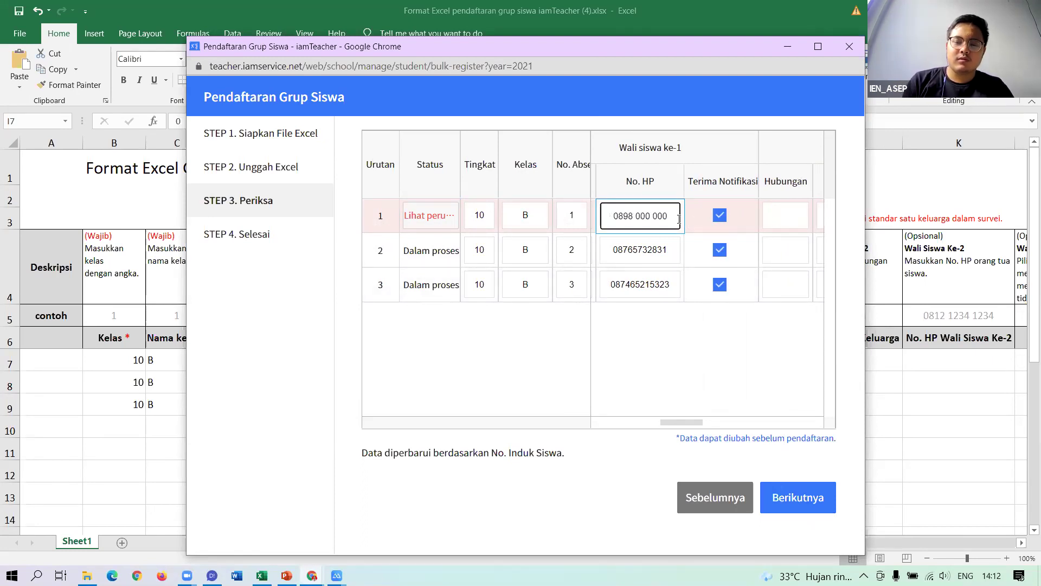
pyautogui.click(432, 216)
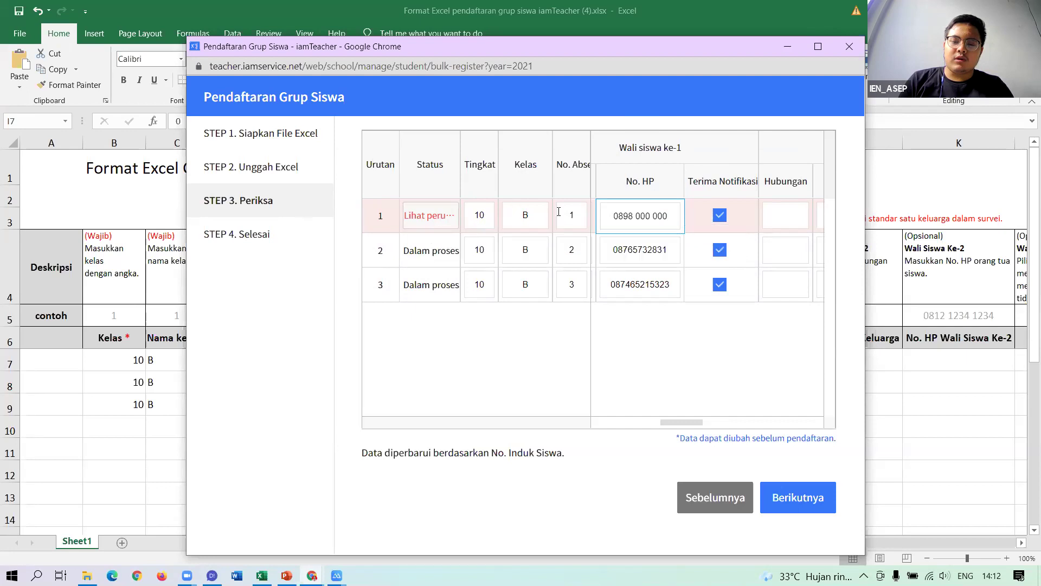
# Step: Change the three students' attendance numbers to 2, 3 and 4
pyautogui.click(578, 225)
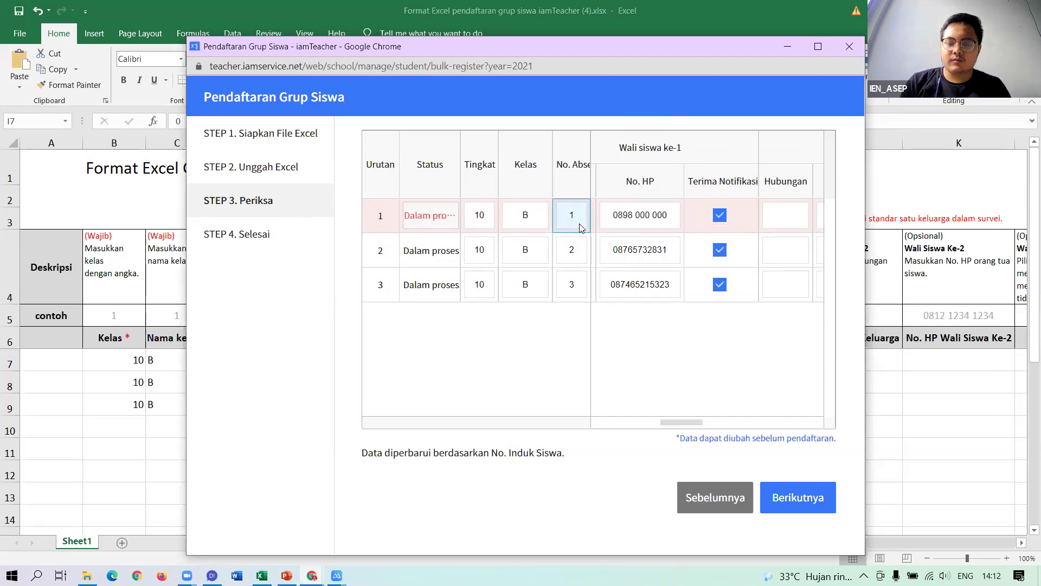
pyautogui.click(579, 211)
pyautogui.press('BackSpace')
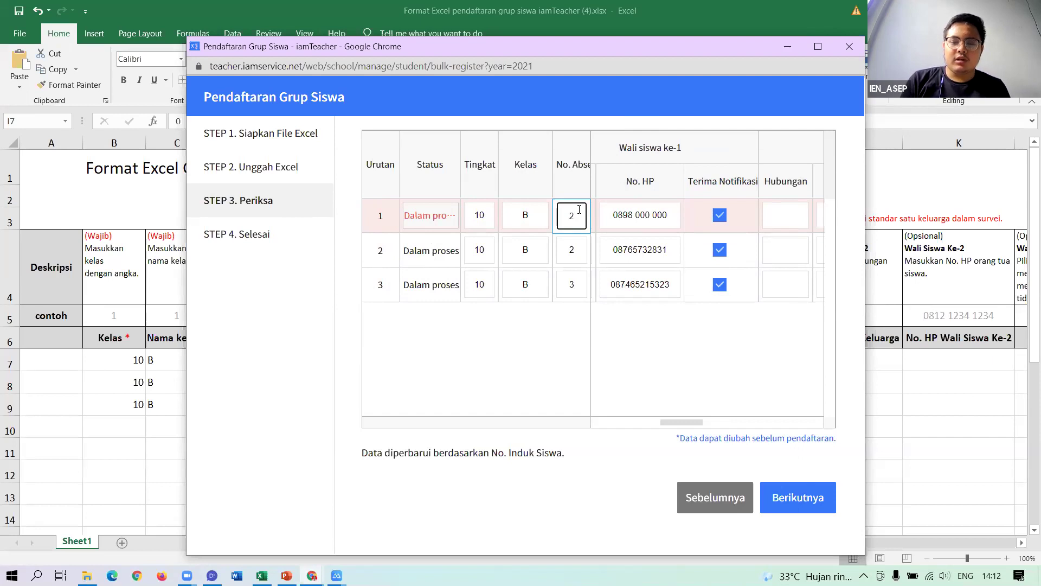
pyautogui.doubleClick(583, 248)
pyautogui.press('BackSpace')
pyautogui.write('3')
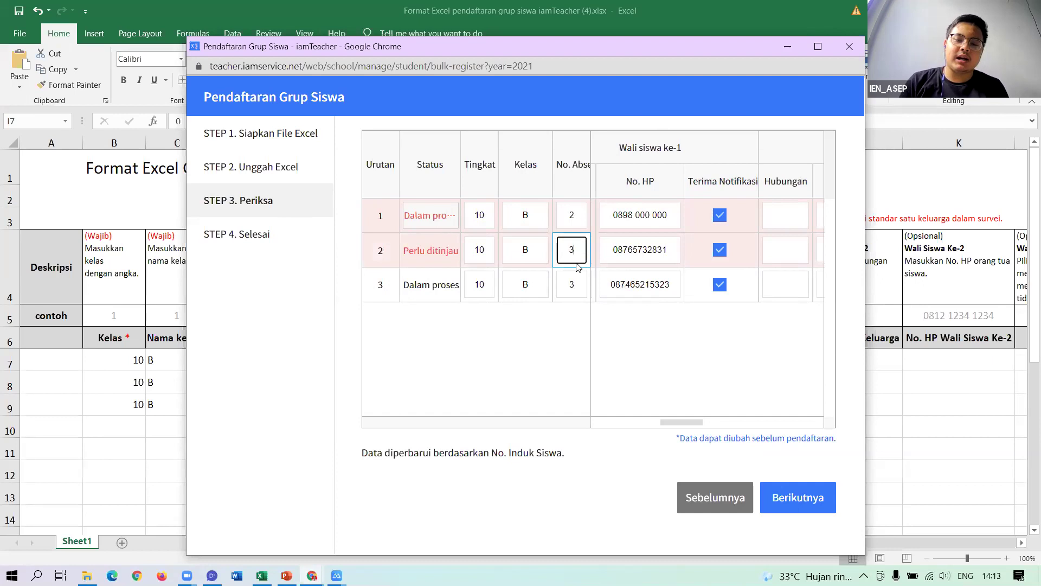
pyautogui.doubleClick(572, 284)
pyautogui.press('BackSpace')
pyautogui.write('4')
pyautogui.click(475, 386)
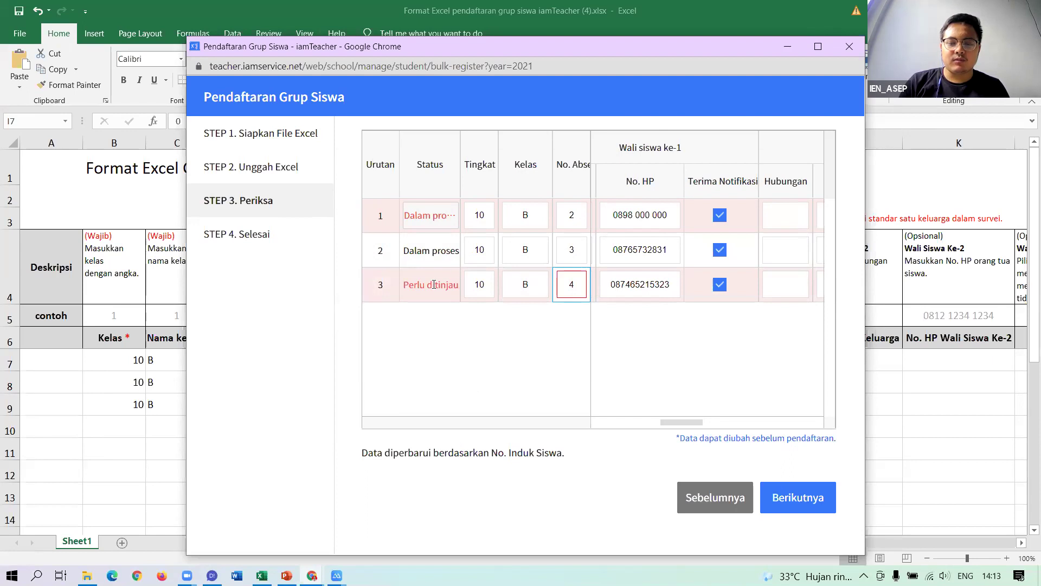
# Step: Submit the group registration, close it, and filter Daftar Siswa to class 10-B
pyautogui.moveTo(434, 233)
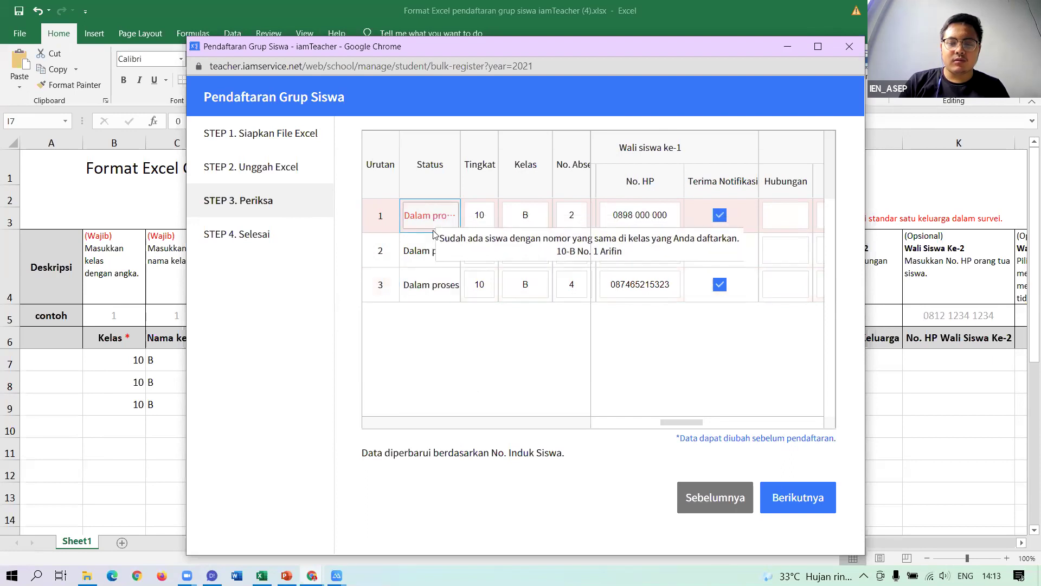
pyautogui.click(797, 504)
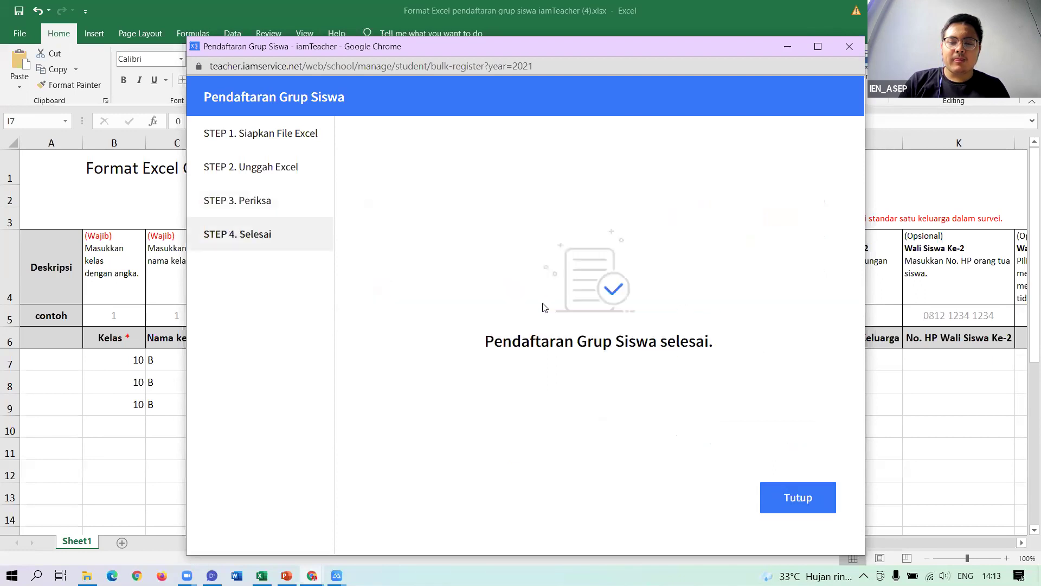
pyautogui.click(819, 497)
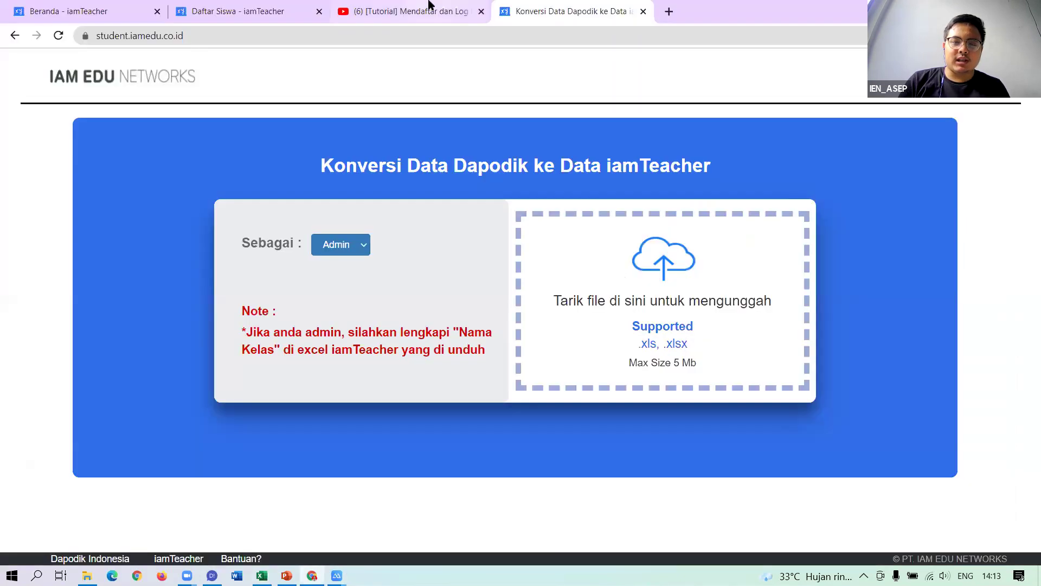
pyautogui.click(312, 575)
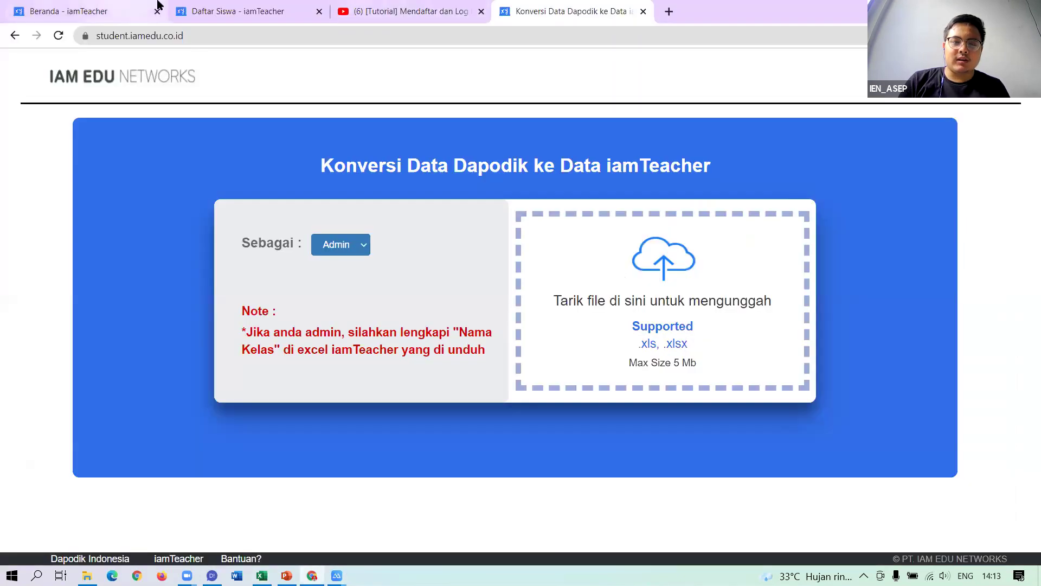
pyautogui.click(247, 11)
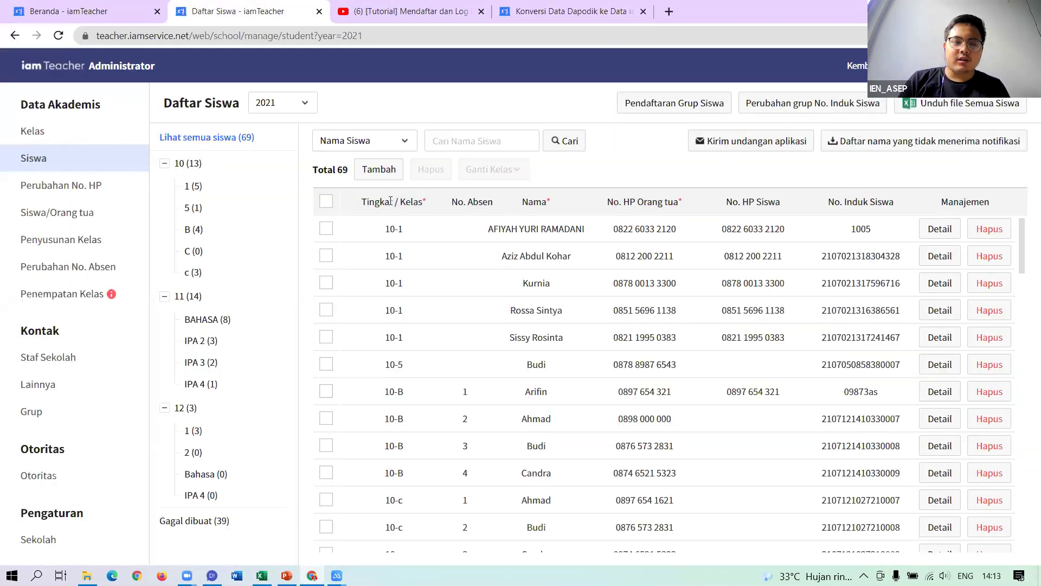
pyautogui.click(191, 228)
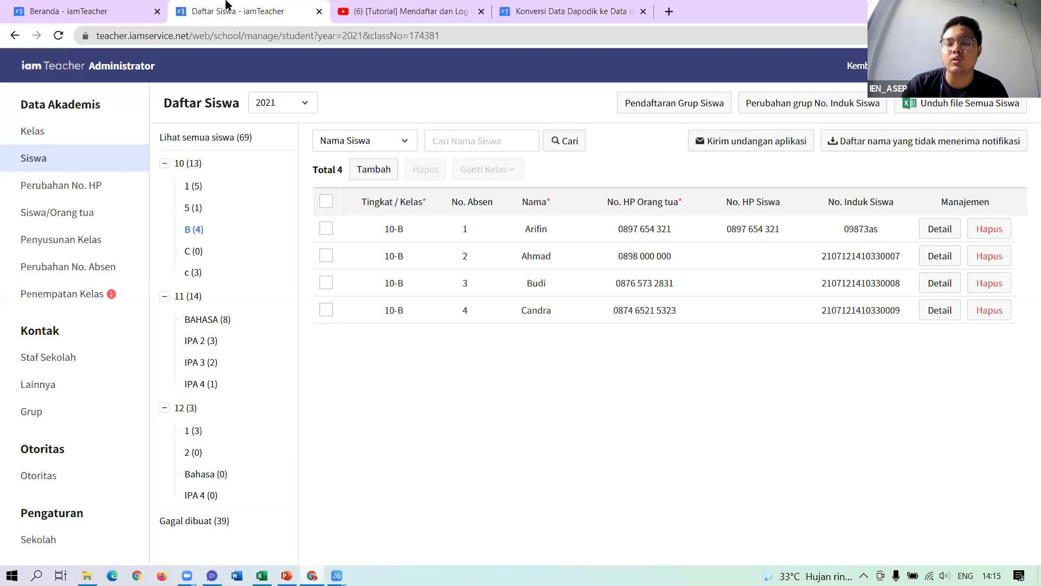
# Step: After reviewing the four 10-B students, go back to the Beranda home dashboard
pyautogui.click(111, 15)
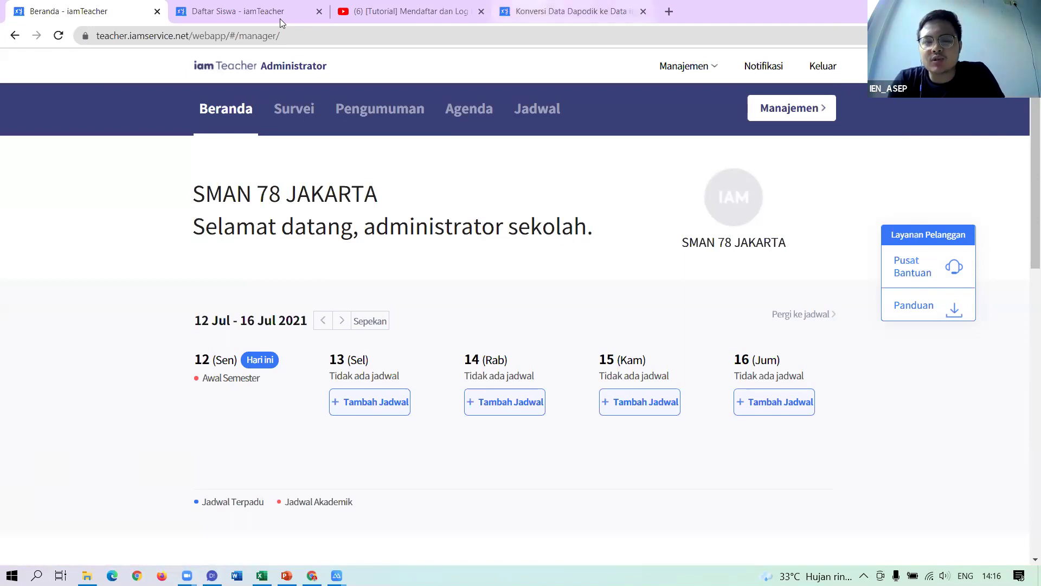
# Step: Search YouTube for 'iam edu networks' and open the IAM EDU NETWORKS channel home page
pyautogui.click(402, 13)
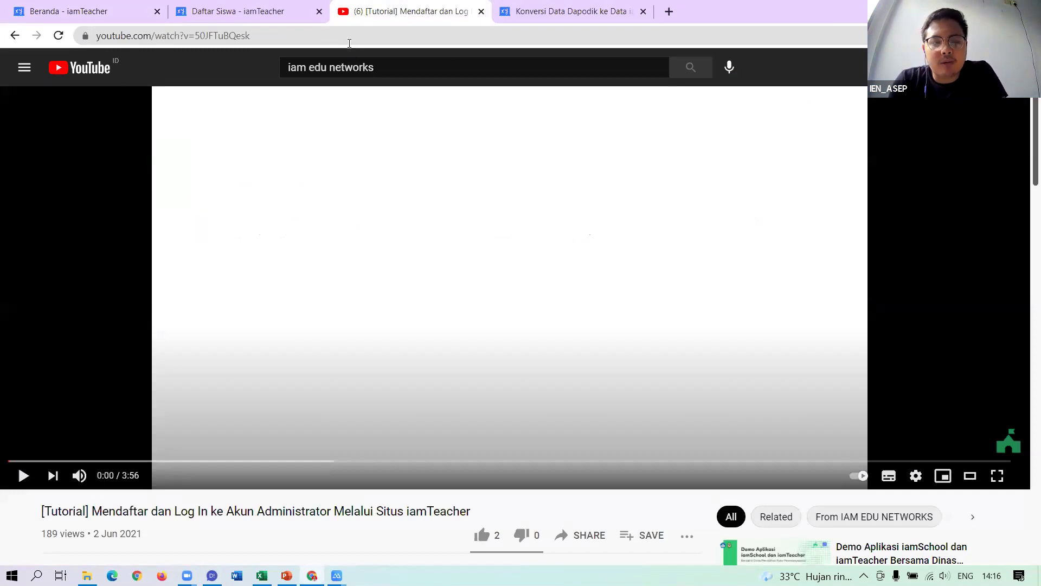
pyautogui.click(708, 72)
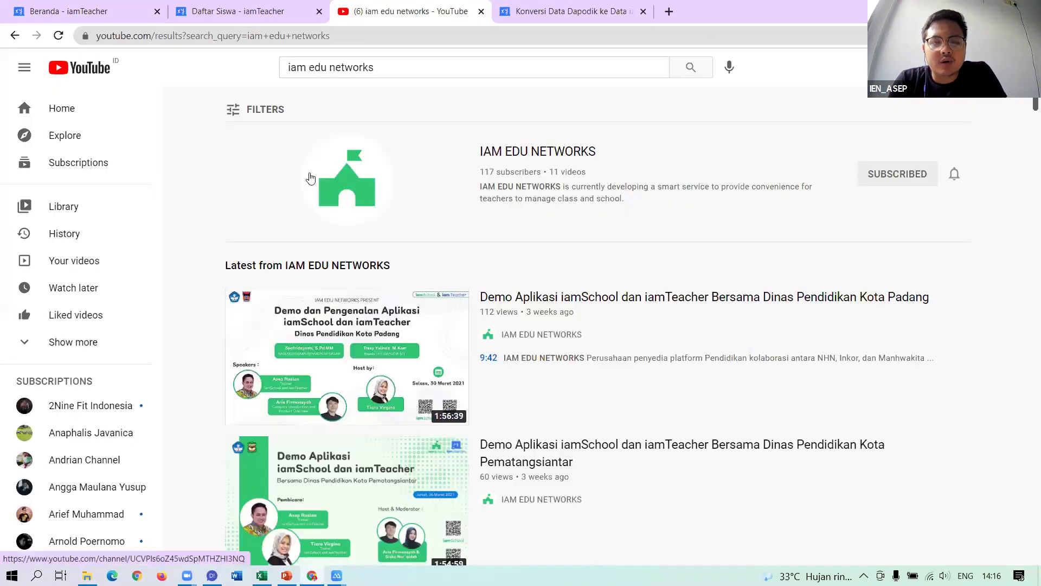
pyautogui.click(337, 184)
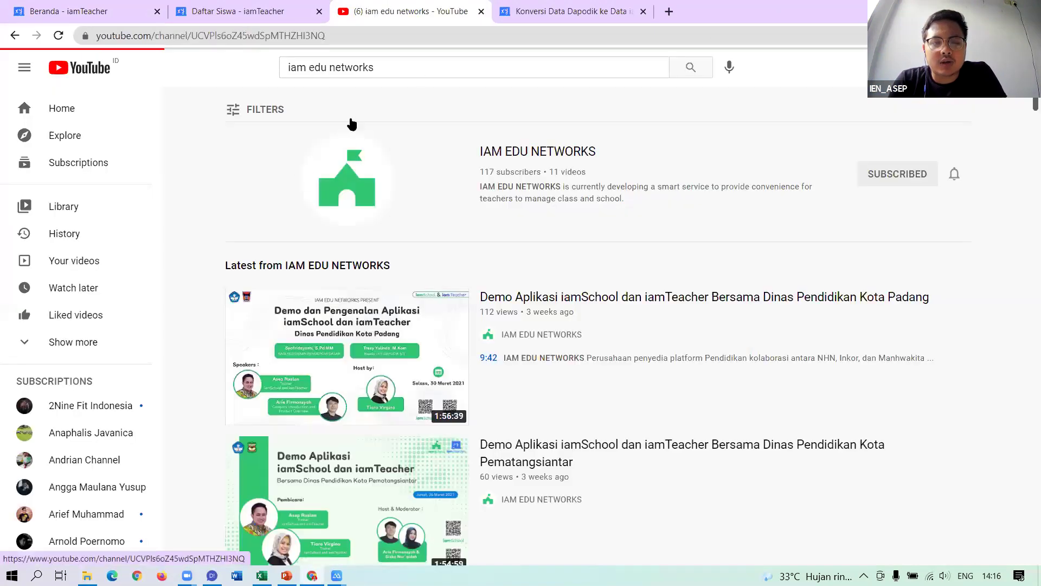
pyautogui.scroll(-3, 326, 342)
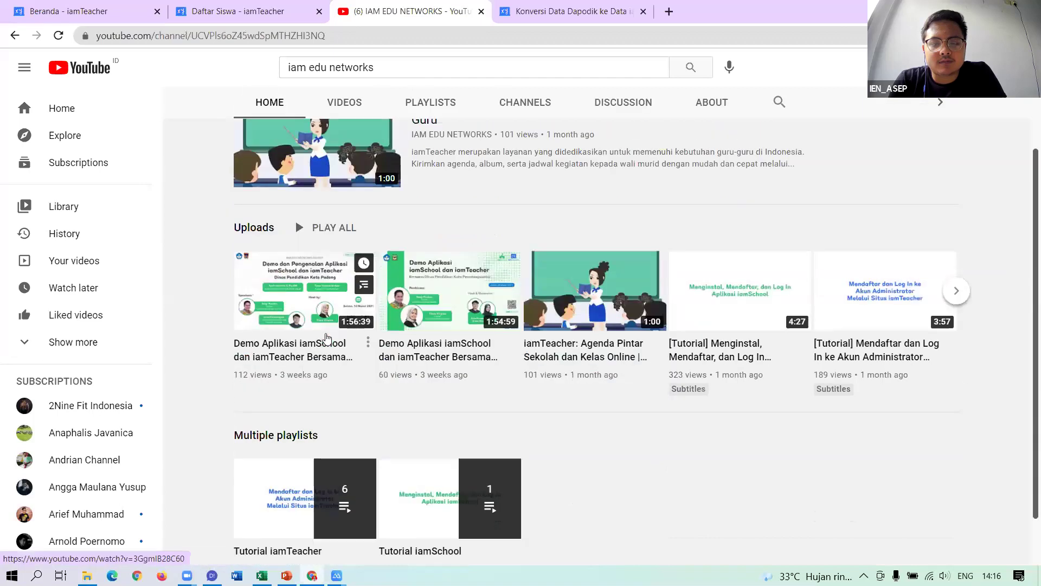
pyautogui.scroll(3, 488, 304)
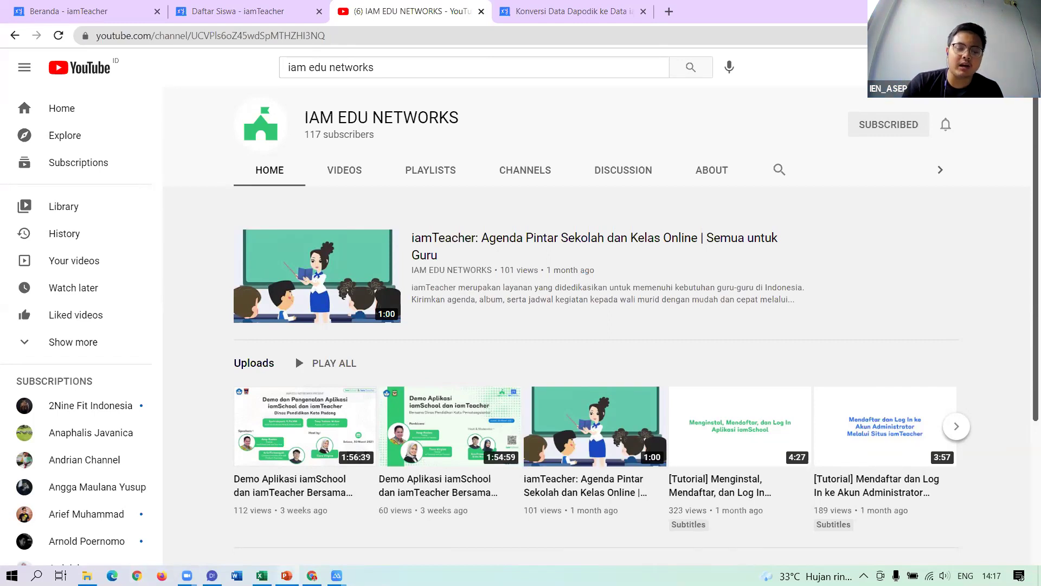
# Step: In Excel, check the Kelas and Nama kelas cells for Ahmad, Budi and Candra in class 10 B
pyautogui.hotkey('alt', 'Tab')
pyautogui.click(224, 386)
pyautogui.moveTo(128, 355); pyautogui.dragTo(101, 445)
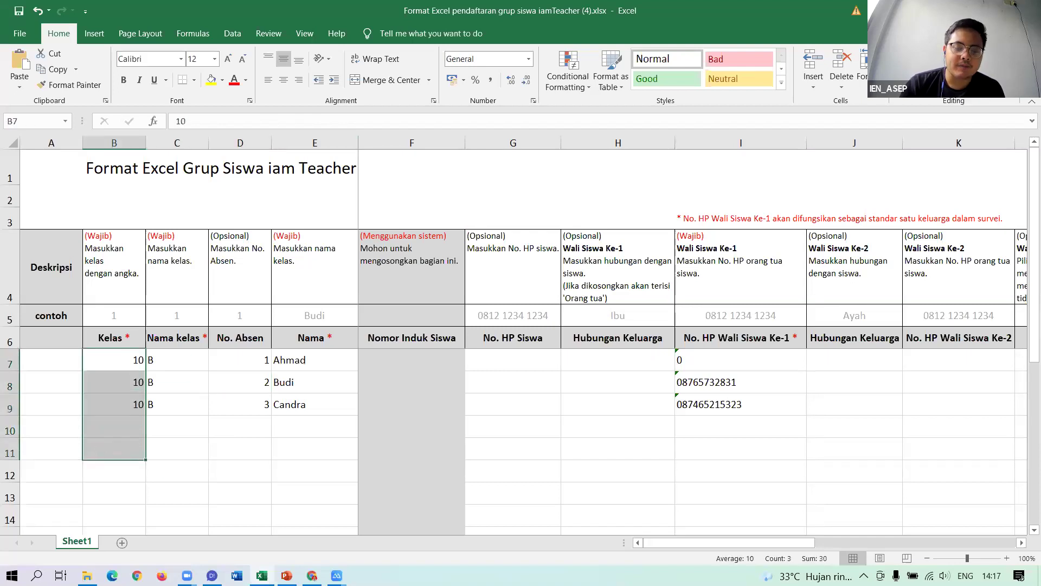
pyautogui.click(443, 452)
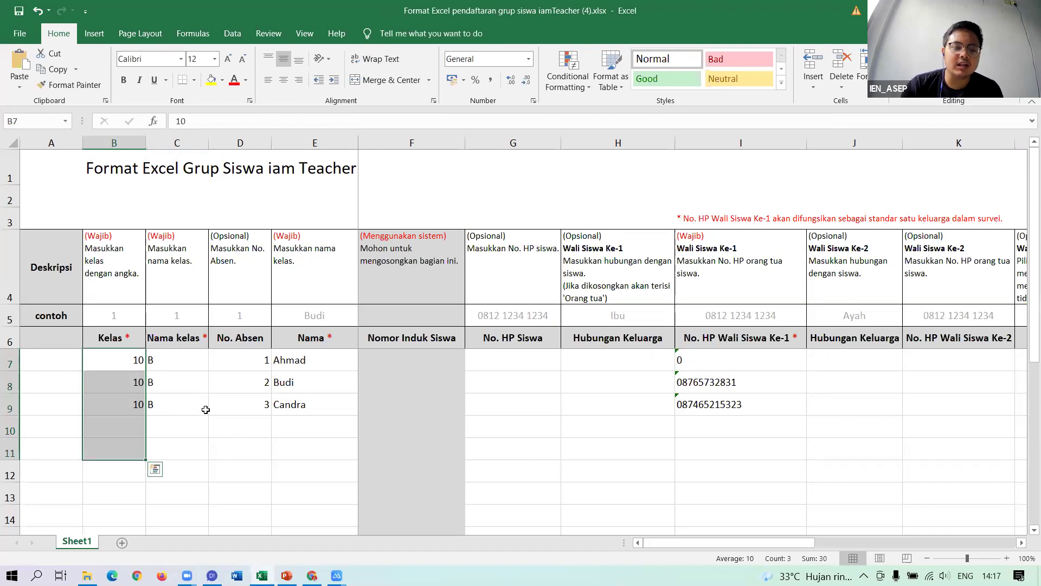
pyautogui.click(156, 419)
pyautogui.moveTo(141, 351); pyautogui.dragTo(142, 428)
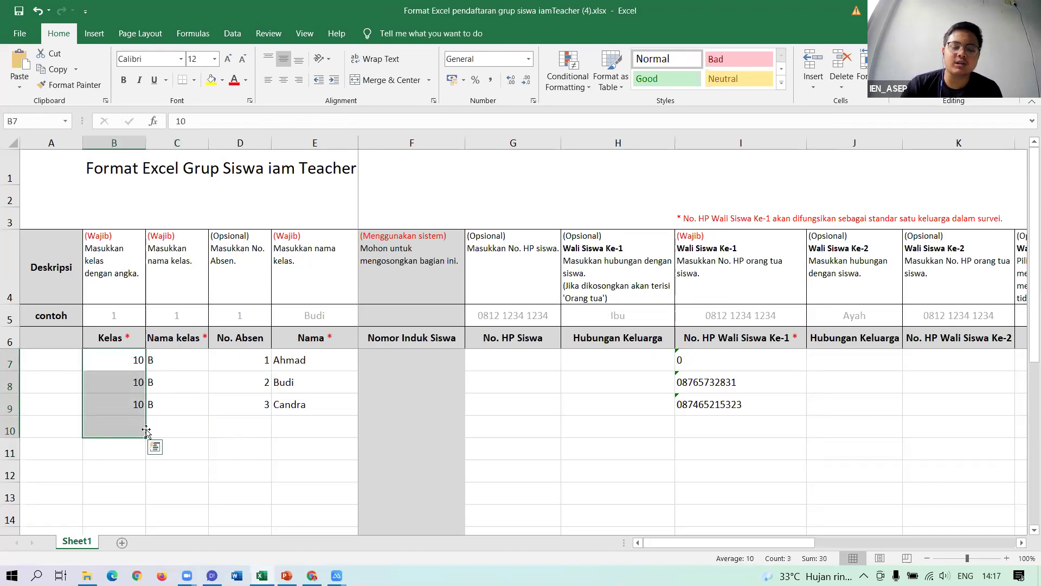
pyautogui.click(183, 424)
pyautogui.moveTo(196, 359); pyautogui.dragTo(172, 399)
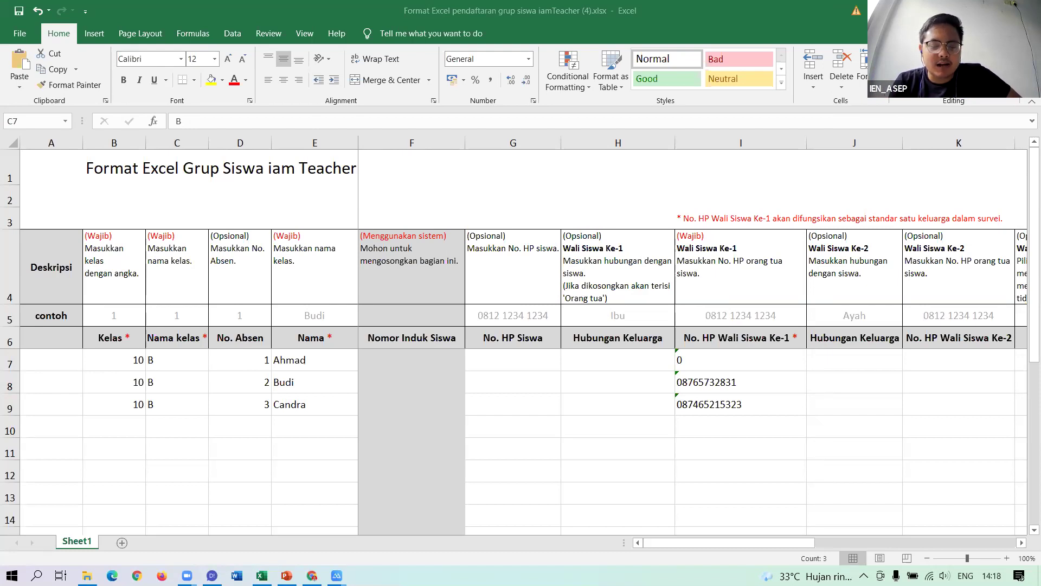
# Step: Back in the browser, go through the student list to the iamTeacher school home page
pyautogui.hotkey('alt', 'Tab')
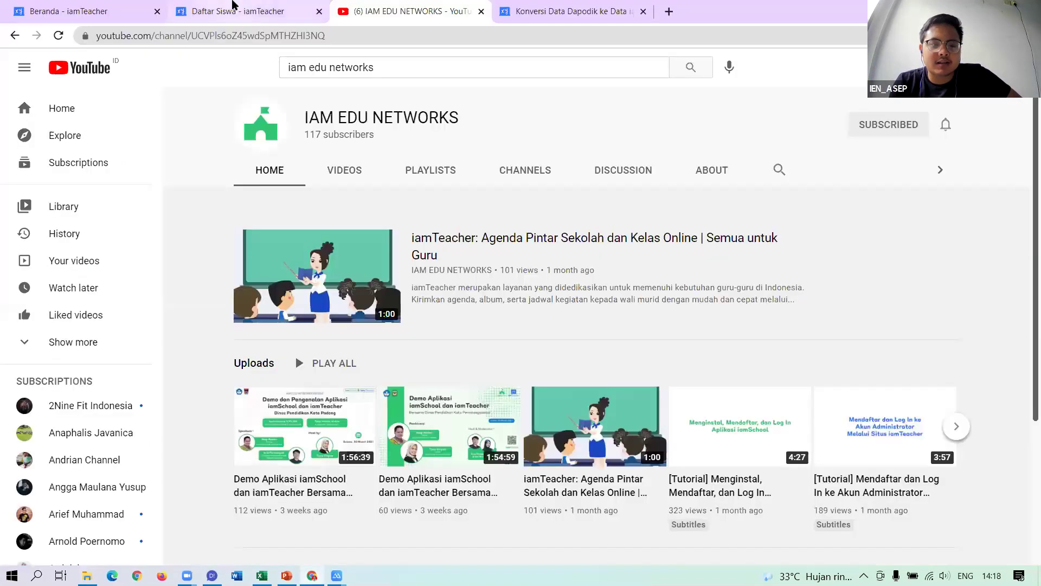
pyautogui.click(238, 11)
pyautogui.click(86, 11)
pyautogui.click(260, 7)
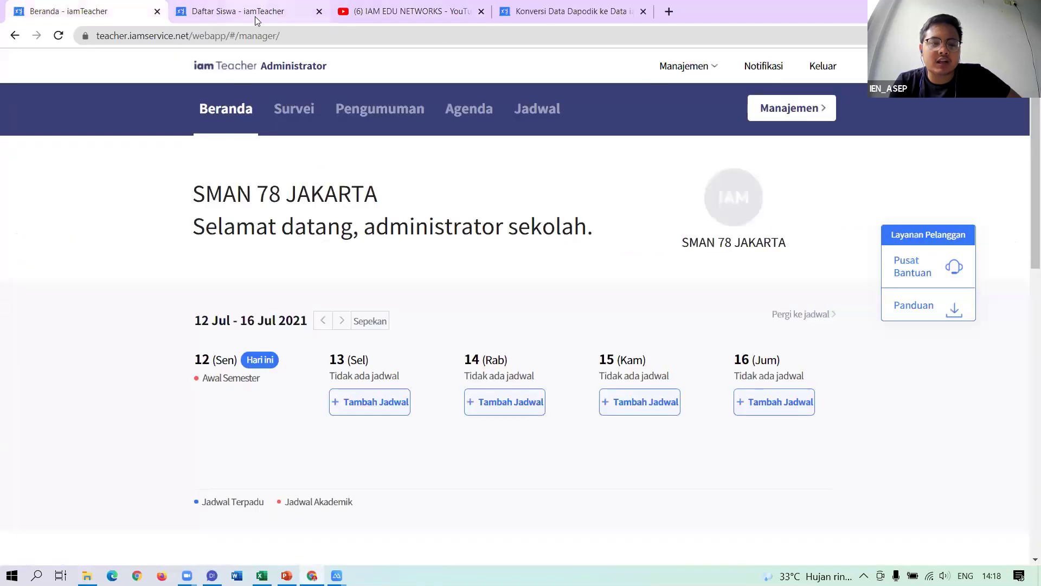
pyautogui.click(66, 7)
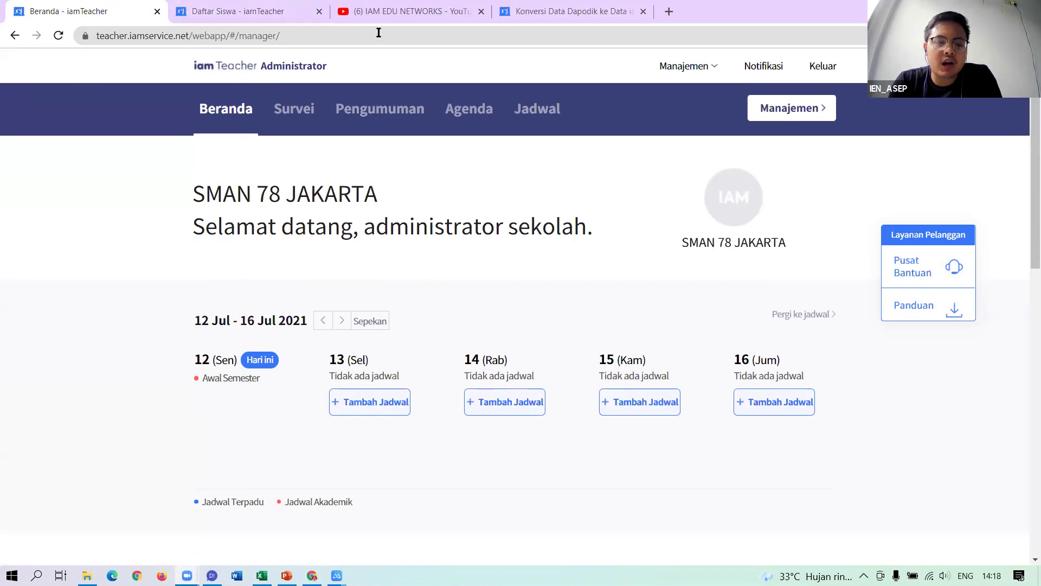
# Step: Open the Survei section and start a new questionnaire with + Buat Kuesioner
pyautogui.click(302, 117)
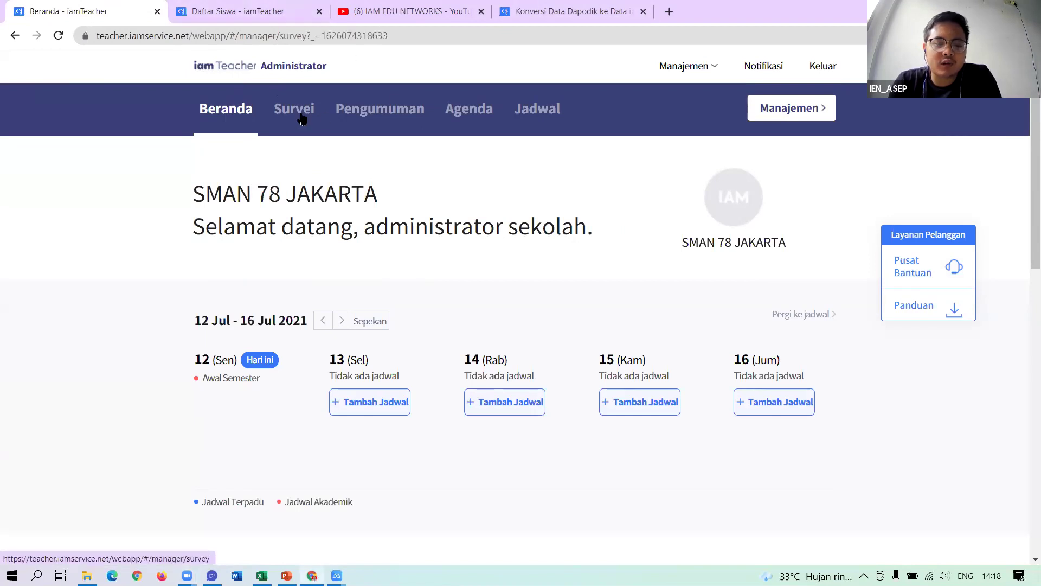
pyautogui.click(302, 117)
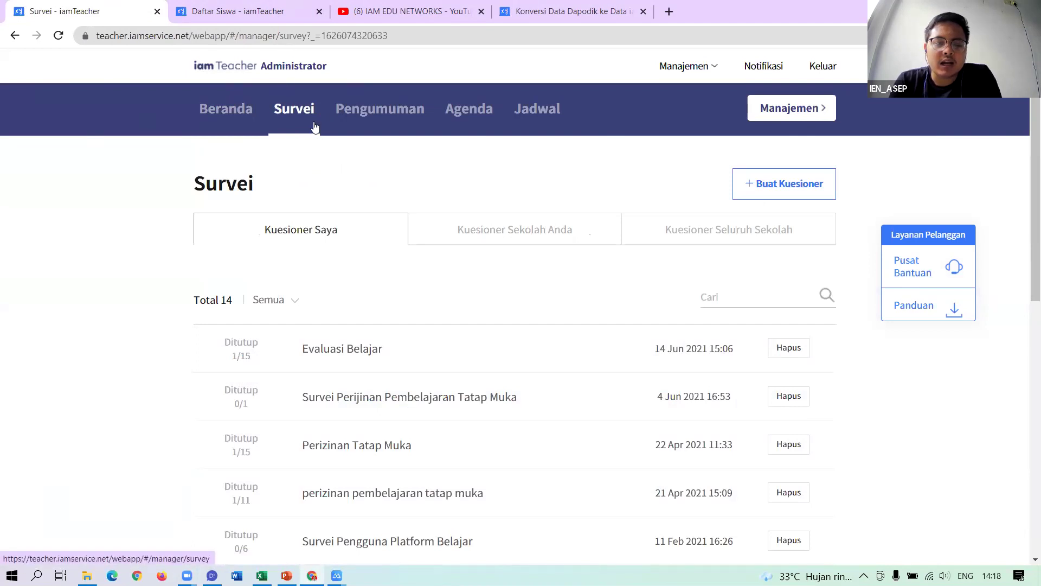
pyautogui.click(302, 111)
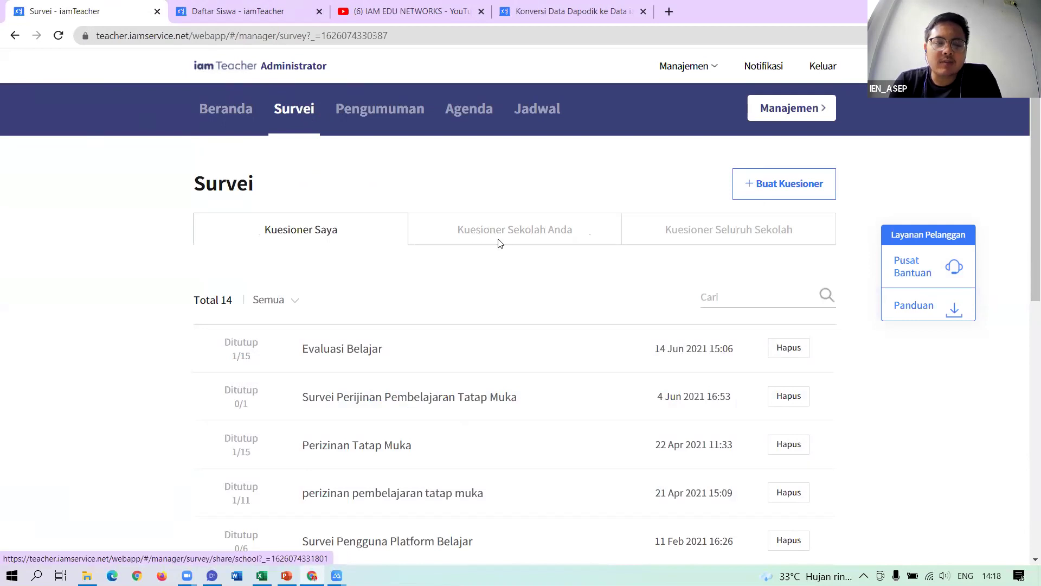
pyautogui.click(811, 188)
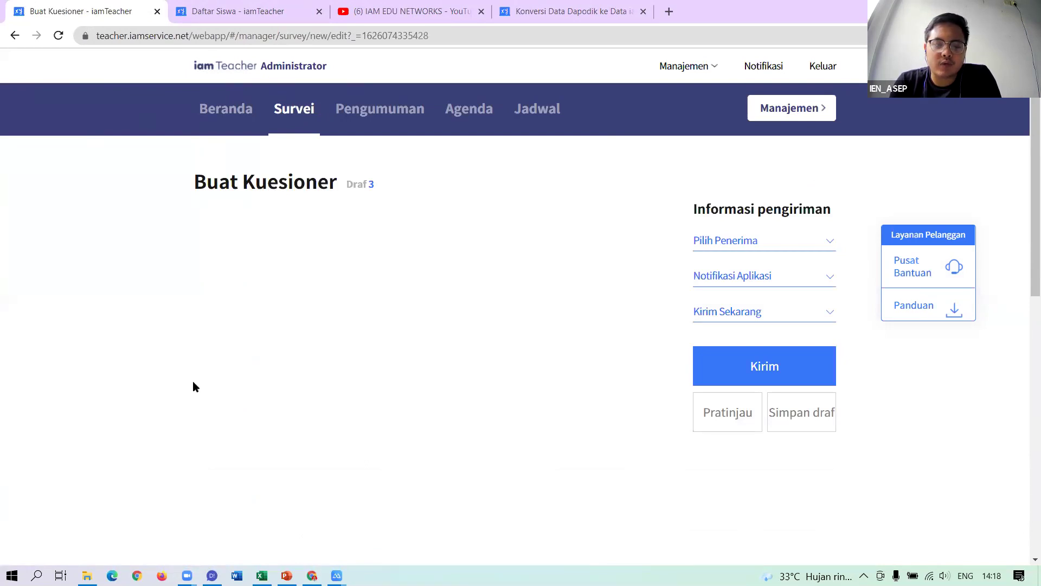
# Step: Enter the questionnaire title 'Perizinan Pertemuan Tatap Muka', fixing the typos along the way
pyautogui.click(317, 251)
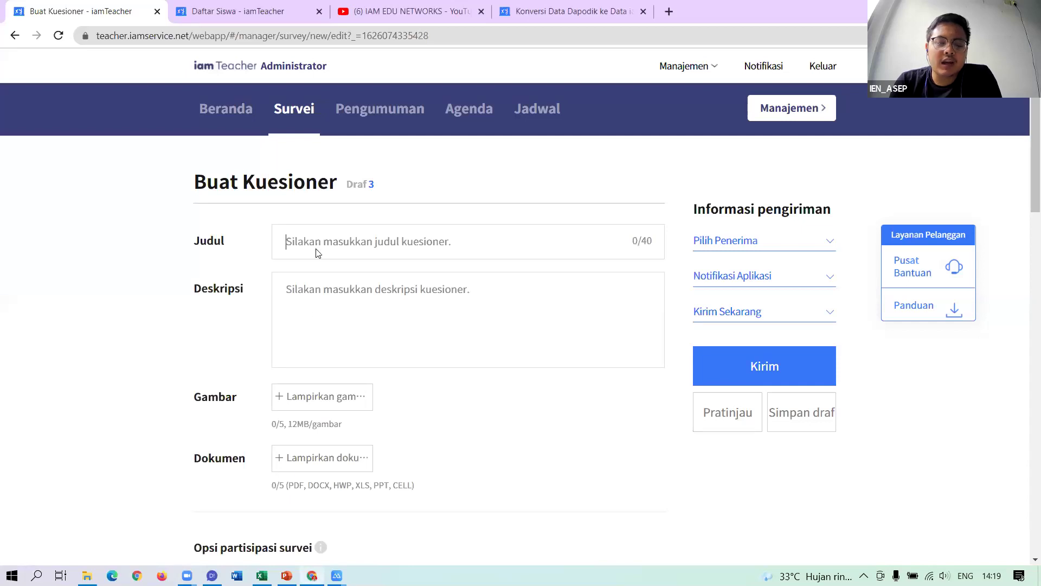
pyautogui.scroll(-8, 327, 423)
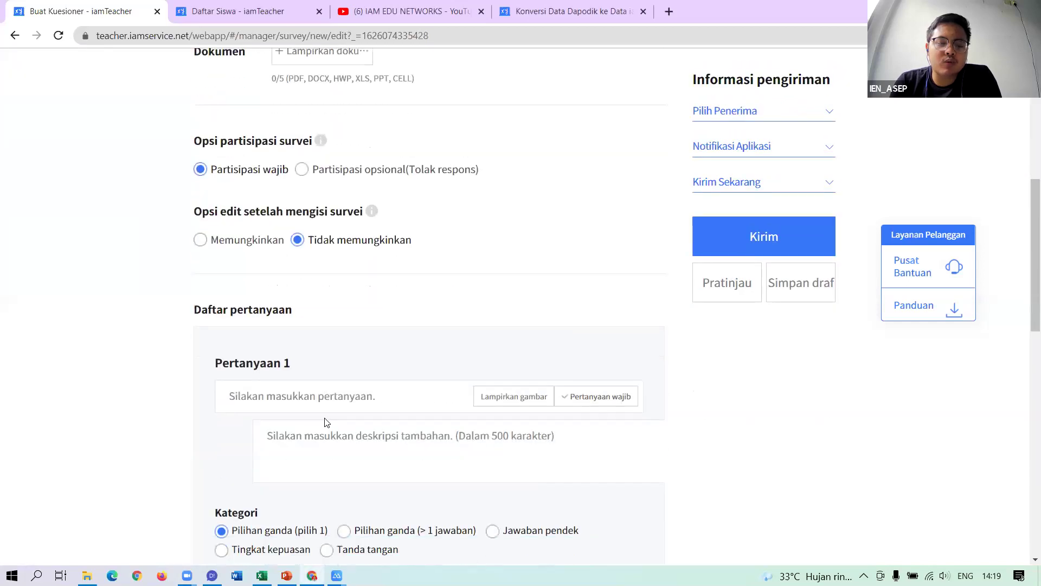
pyautogui.scroll(-6, 326, 423)
pyautogui.scroll(13, 327, 423)
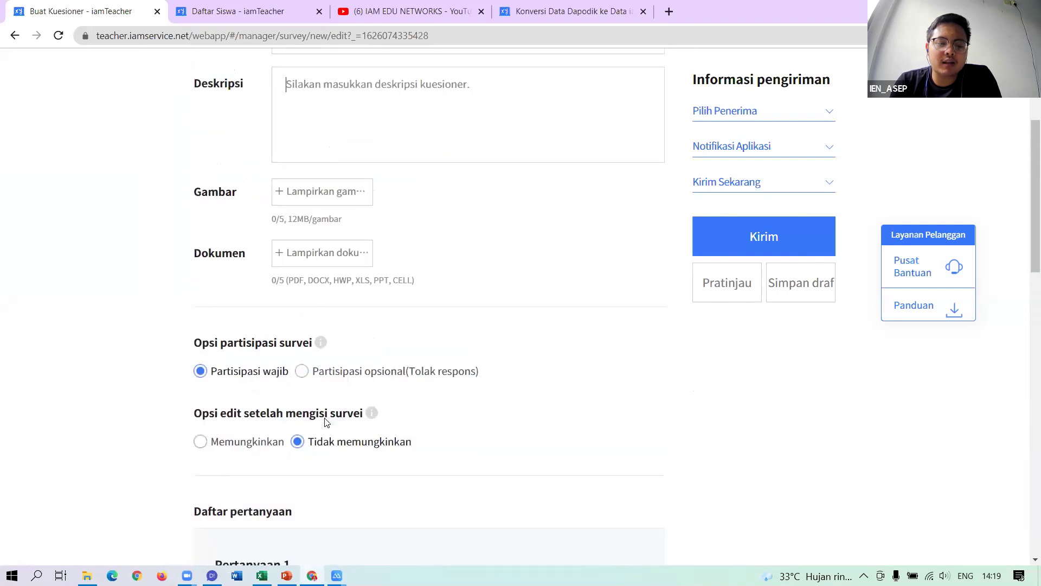
pyautogui.scroll(1, 325, 421)
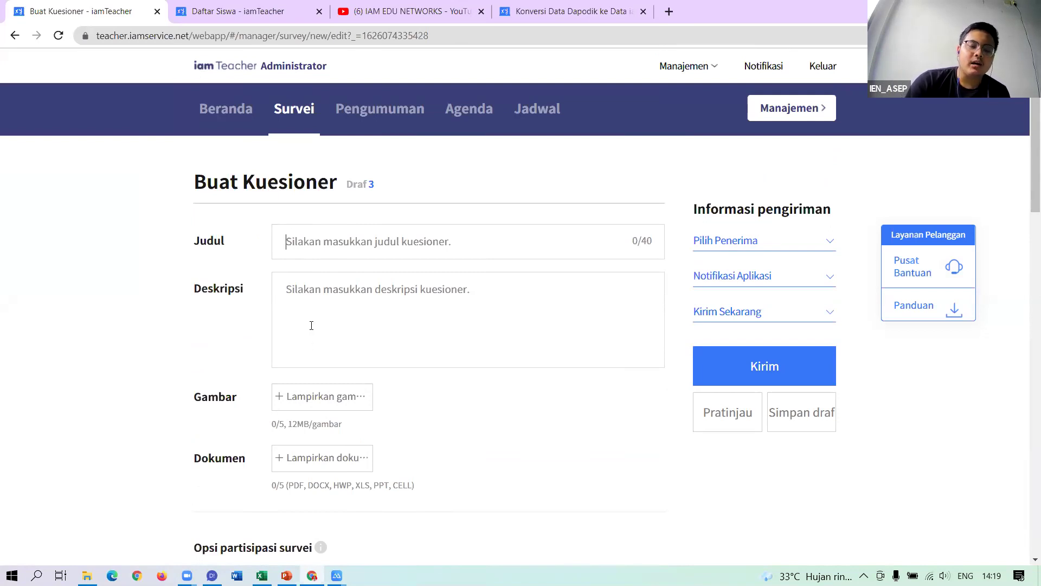
pyautogui.click(316, 243)
pyautogui.write('Peri')
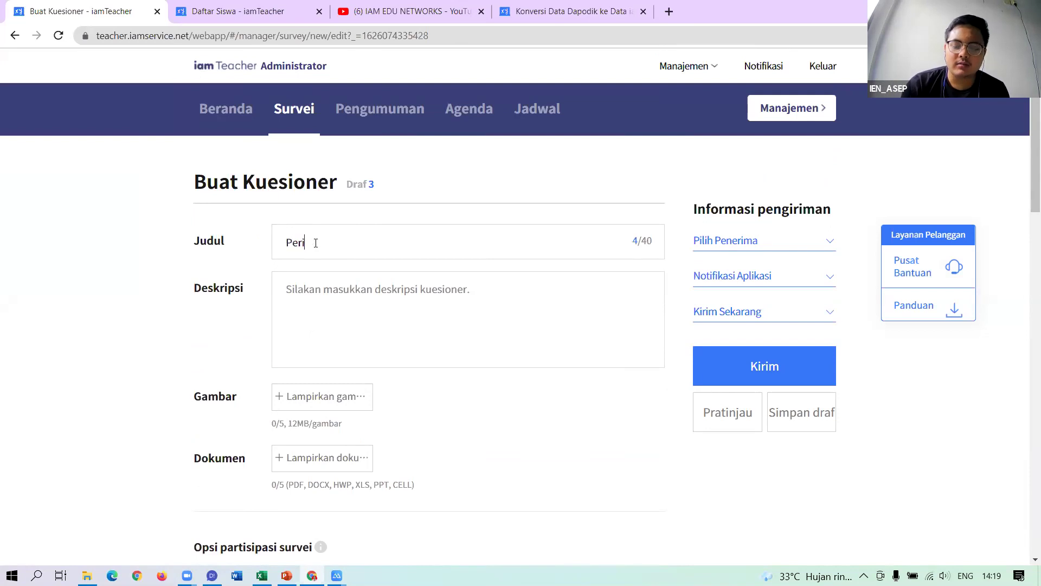
pyautogui.write('zinan K')
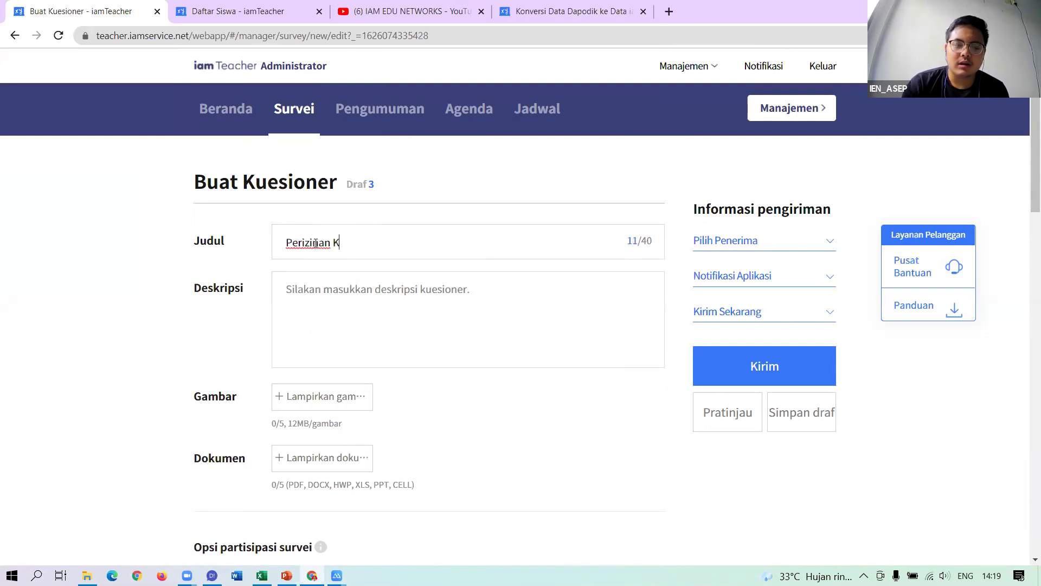
pyautogui.write('ela Tatap muk')
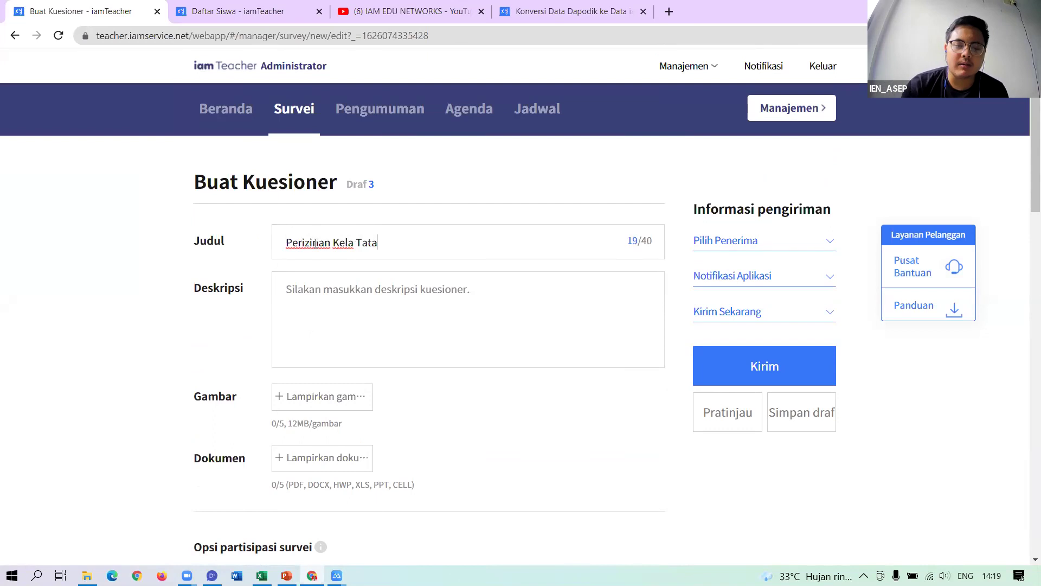
pyautogui.press('BackSpace')
pyautogui.press('BackSpace')
pyautogui.press('BackSpace')
pyautogui.write('Muka')
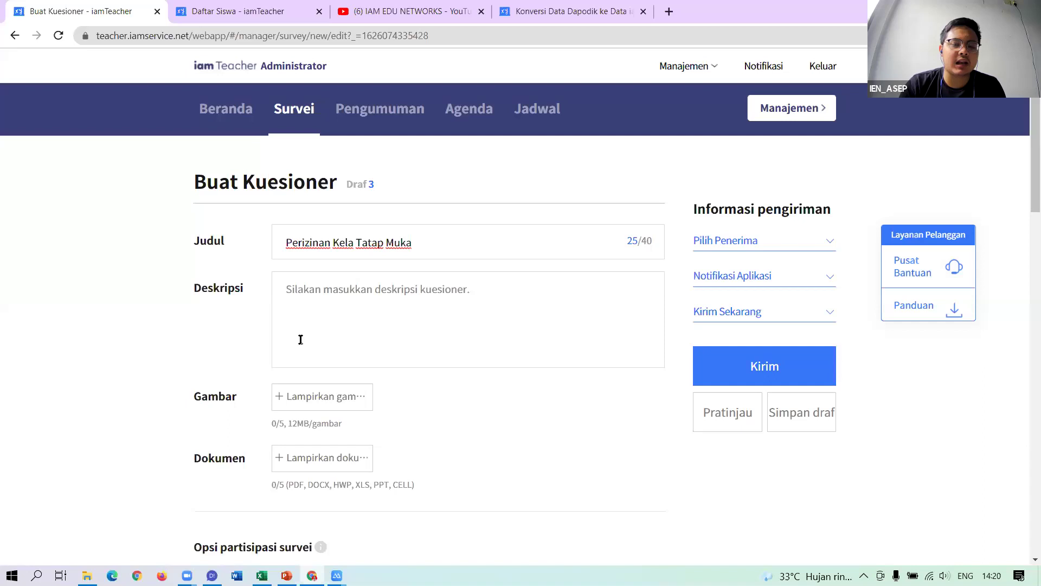
pyautogui.press('BackSpace')
pyautogui.press('BackSpace')
pyautogui.press('BackSpace')
pyautogui.press('BackSpace')
pyautogui.write('Pertemuan')
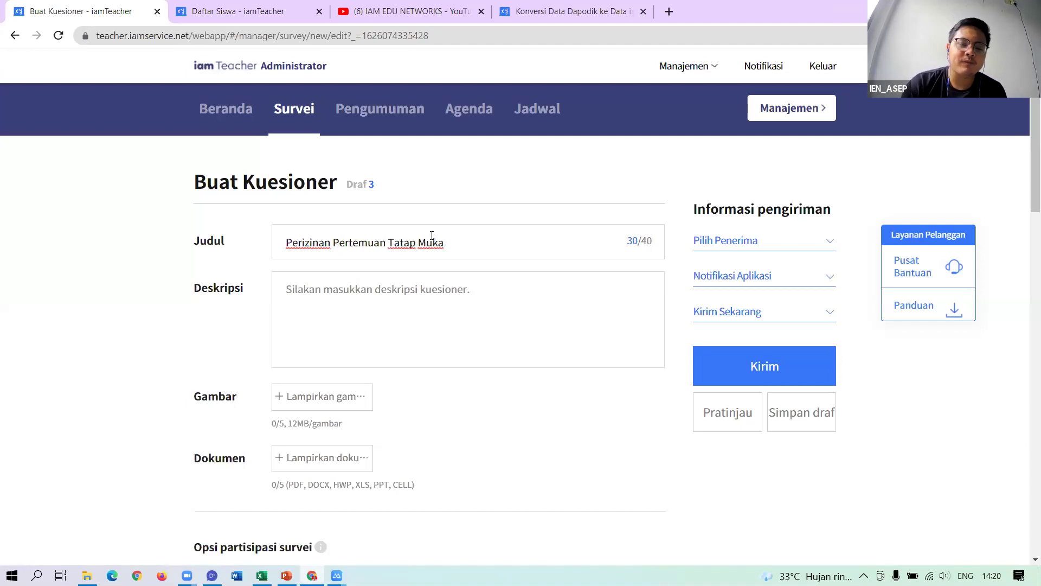
# Step: Enter the description 'Mohon berikan pendapat bapak/ibu terkait rencana PTM pada tahun ajaran baru'
pyautogui.click(407, 291)
pyautogui.write('Sama')
pyautogui.press('BackSpace')
pyautogui.press('BackSpace')
pyautogui.press('BackSpace')
pyautogui.press('BackSpace')
pyautogui.write('M')
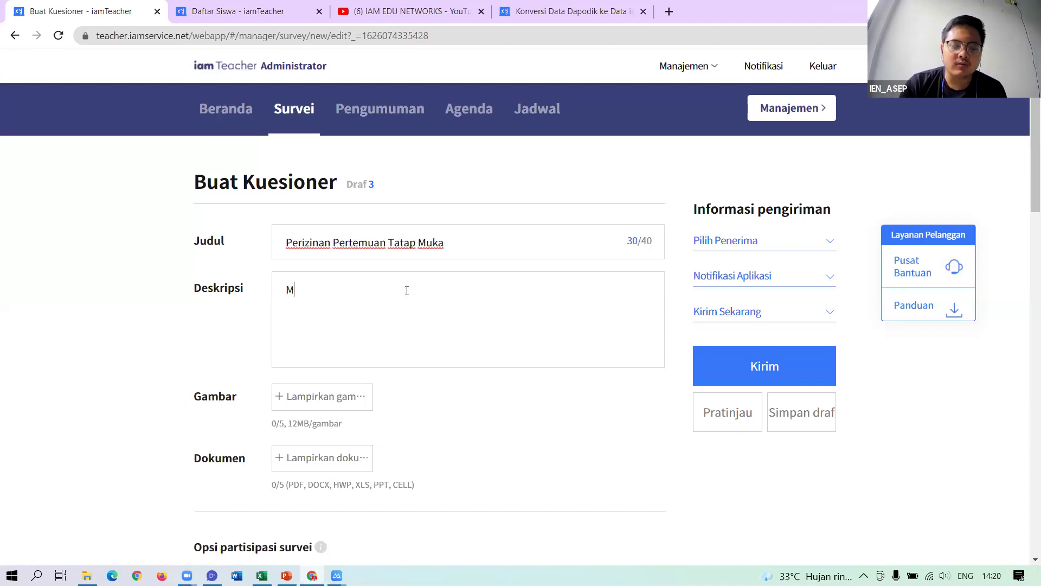
pyautogui.write('ohon beri')
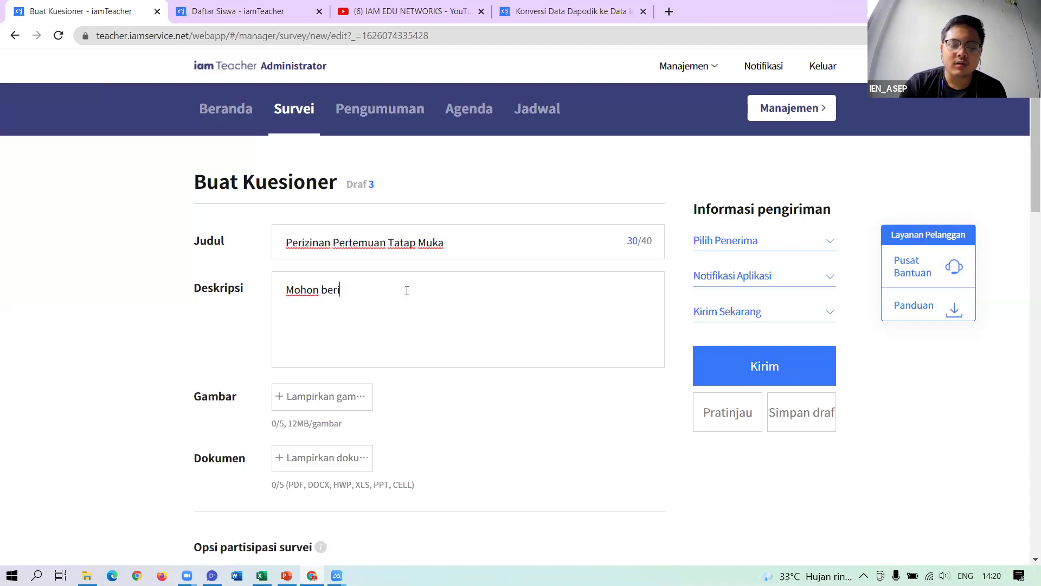
pyautogui.write('kan pendapat dan ')
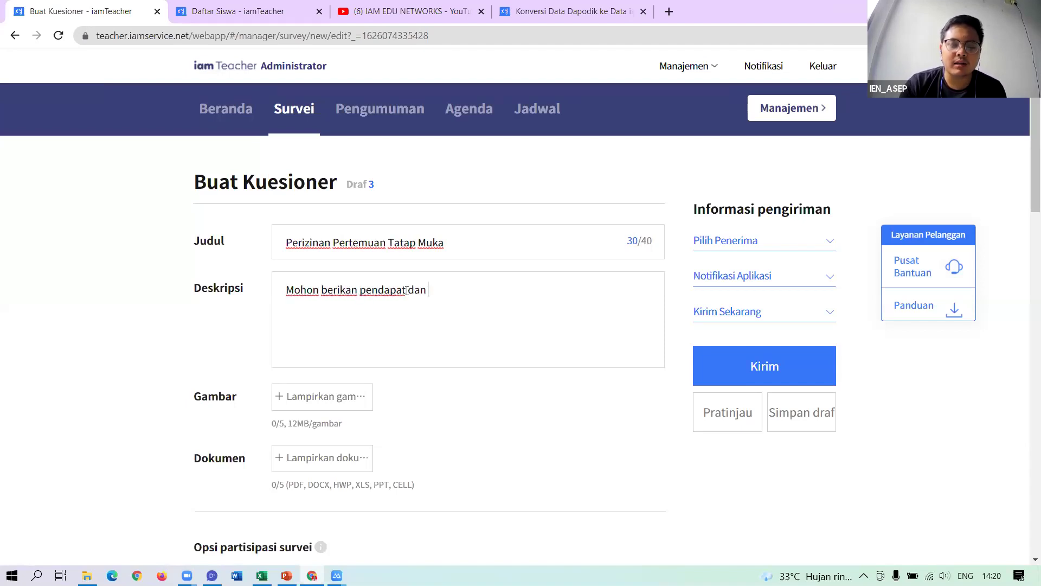
pyautogui.write('perizinan')
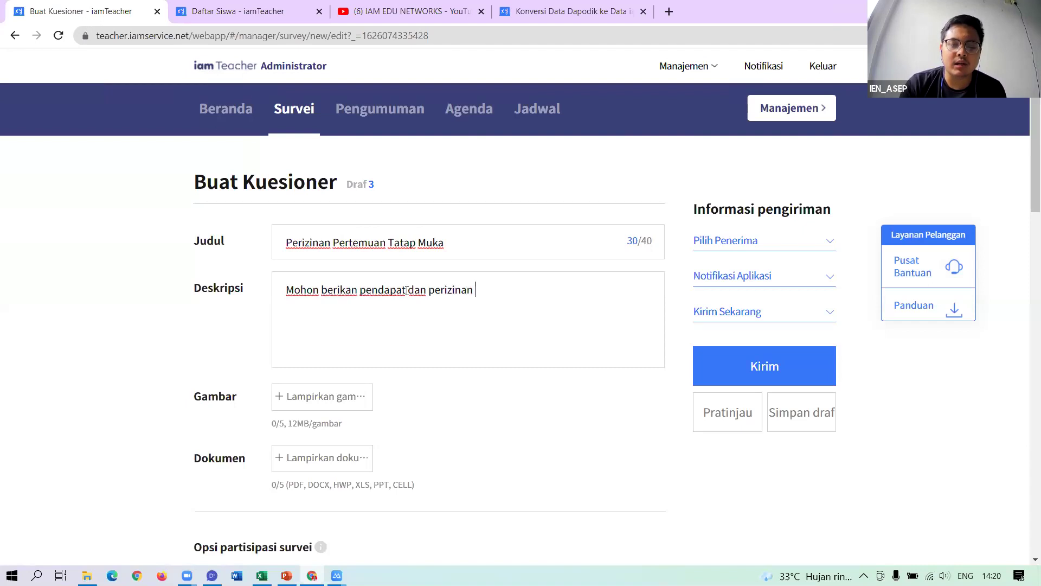
pyautogui.press('BackSpace')
pyautogui.press('BackSpace')
pyautogui.press('BackSpace')
pyautogui.press('BackSpace')
pyautogui.press('BackSpace')
pyautogui.press('BackSpace')
pyautogui.press('BackSpace')
pyautogui.press('BackSpace')
pyautogui.press('BackSpace')
pyautogui.press('BackSpace')
pyautogui.press('BackSpace')
pyautogui.press('BackSpace')
pyautogui.press('BackSpace')
pyautogui.write('bapak.ibu')
pyautogui.press('BackSpace')
pyautogui.press('BackSpace')
pyautogui.press('BackSpace')
pyautogui.press('BackSpace')
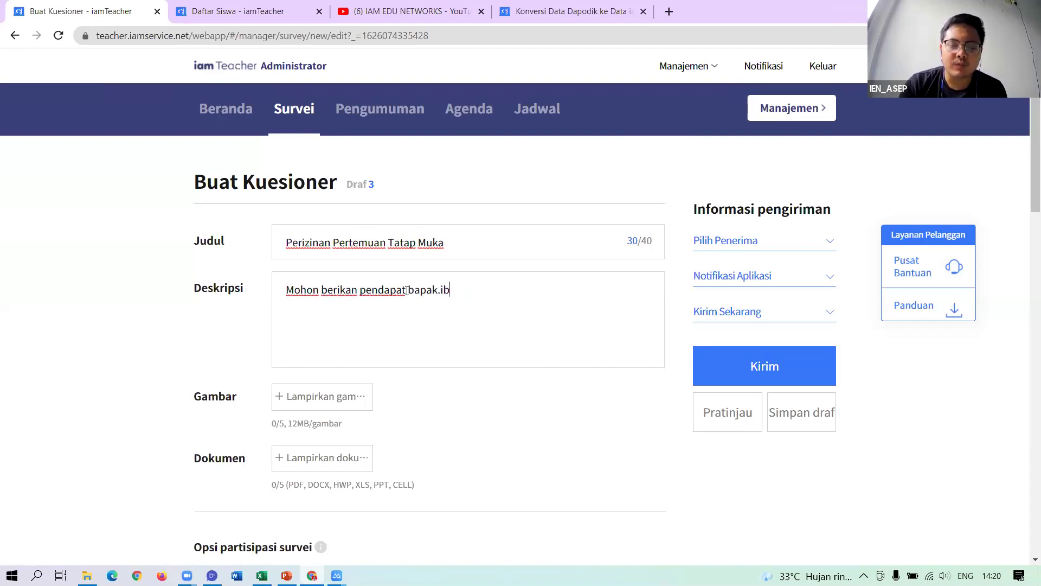
pyautogui.write('/ibu te')
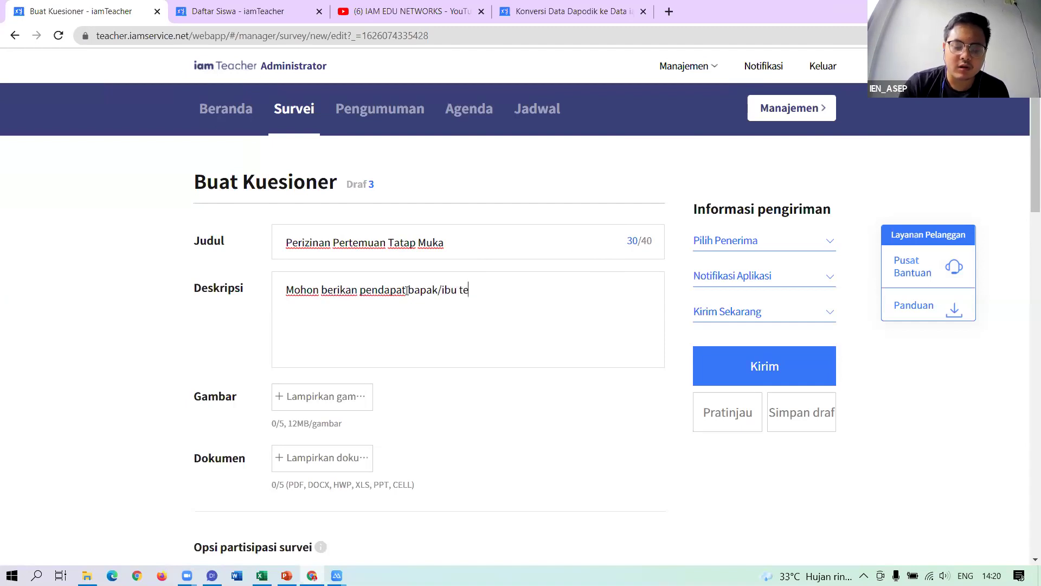
pyautogui.write('rkait rencana P')
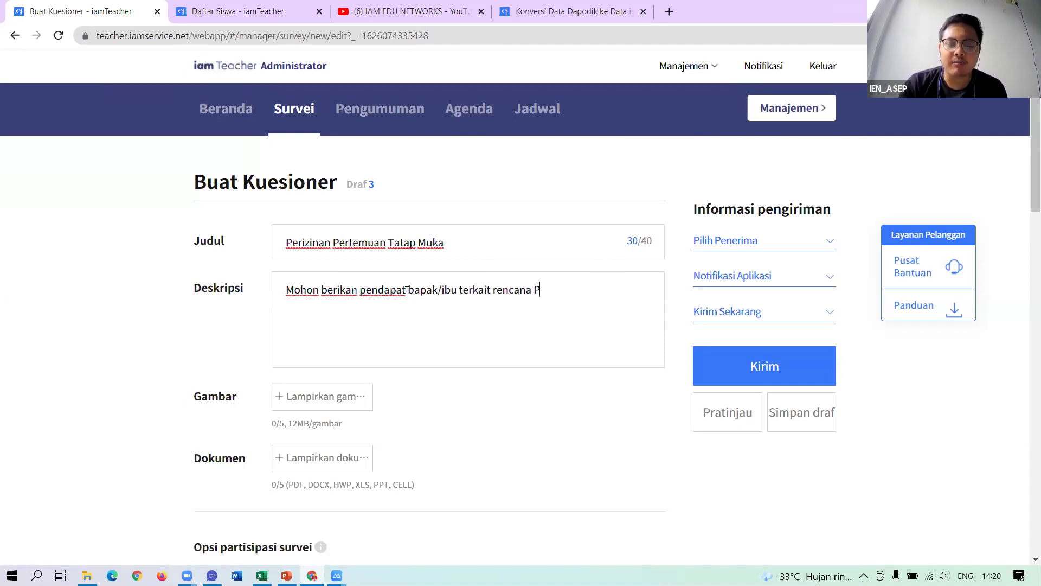
pyautogui.write('TM pada tahu')
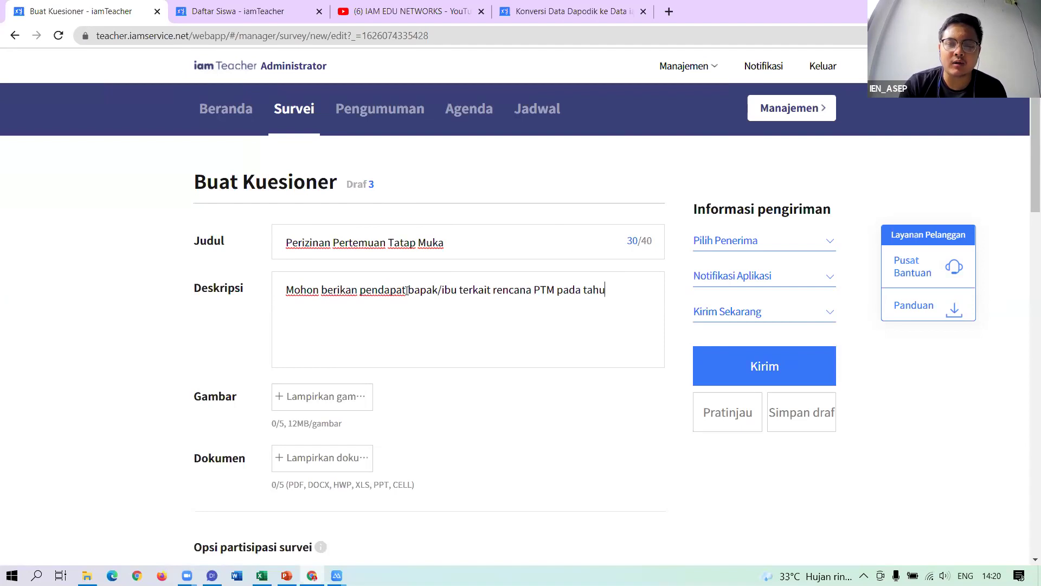
pyautogui.write('n ajaran baru')
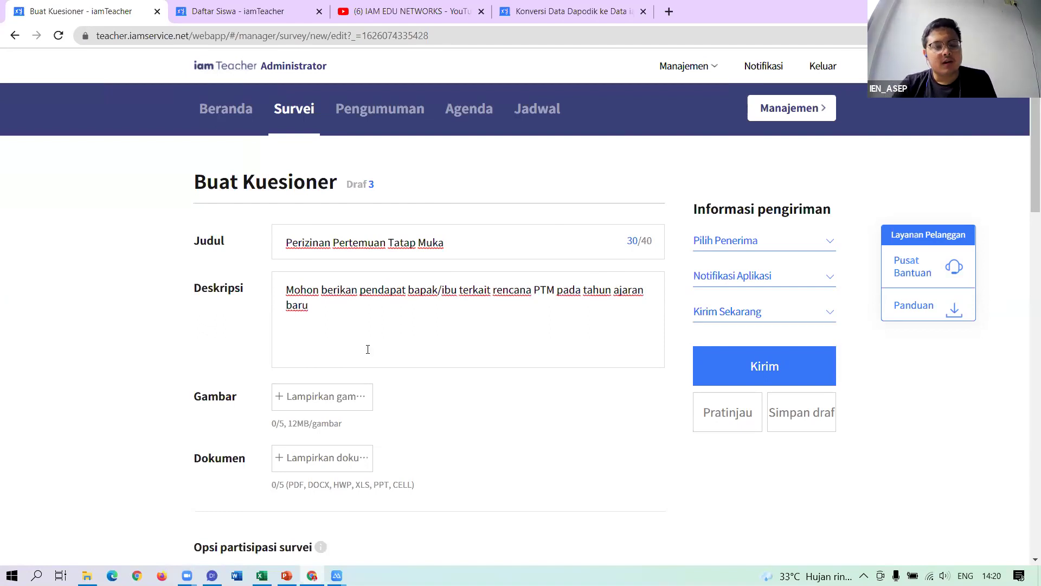
pyautogui.scroll(-2, 317, 315)
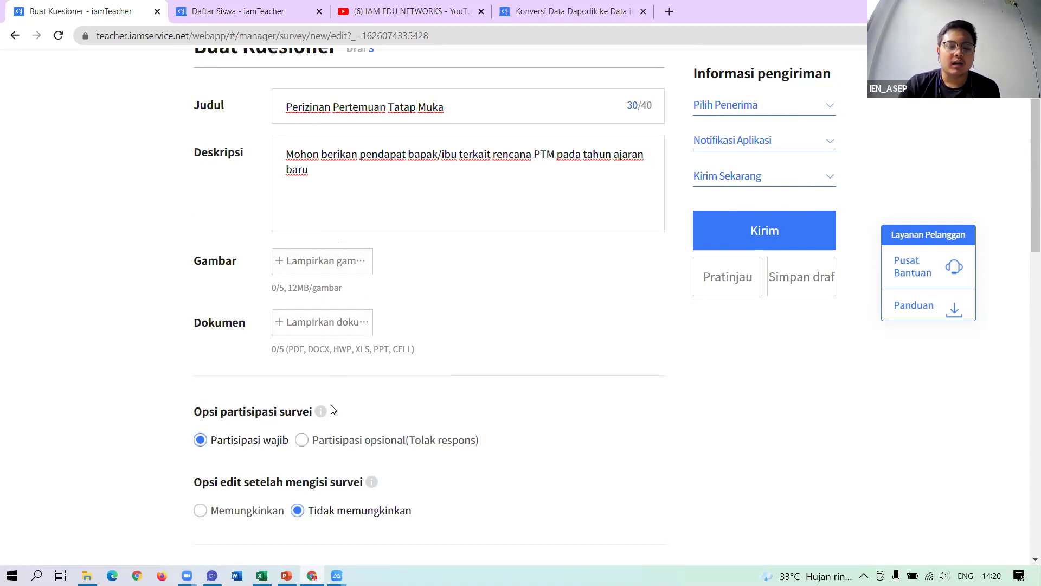
pyautogui.scroll(-2, 424, 219)
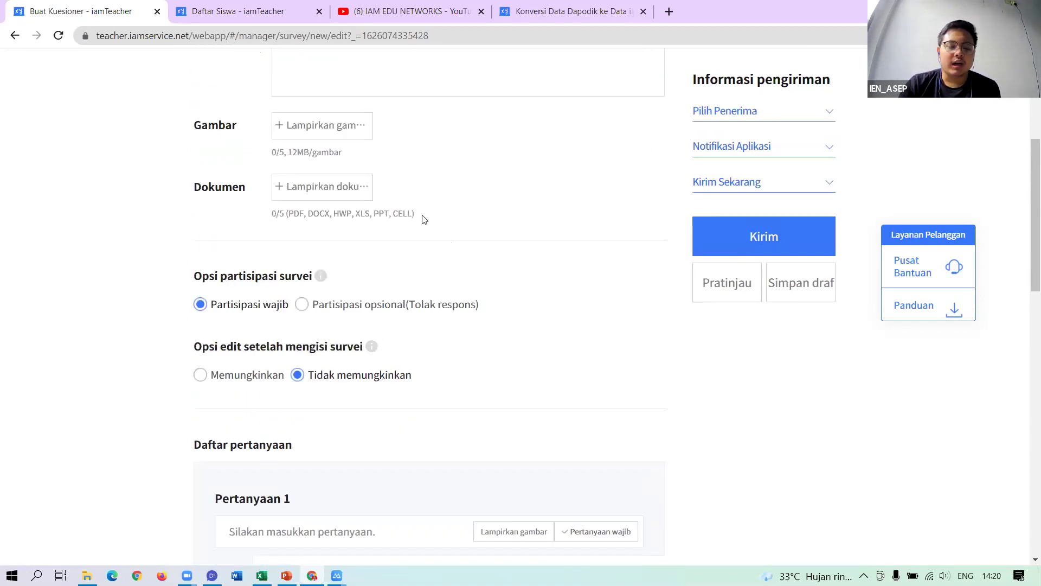
# Step: Keep participation mandatory, allow answer edits, and write question 1 'Apakah bapak/ibu memberikan izin untuk pertemuan tatap muka?'
pyautogui.click(252, 305)
pyautogui.click(231, 382)
pyautogui.scroll(-4, 291, 367)
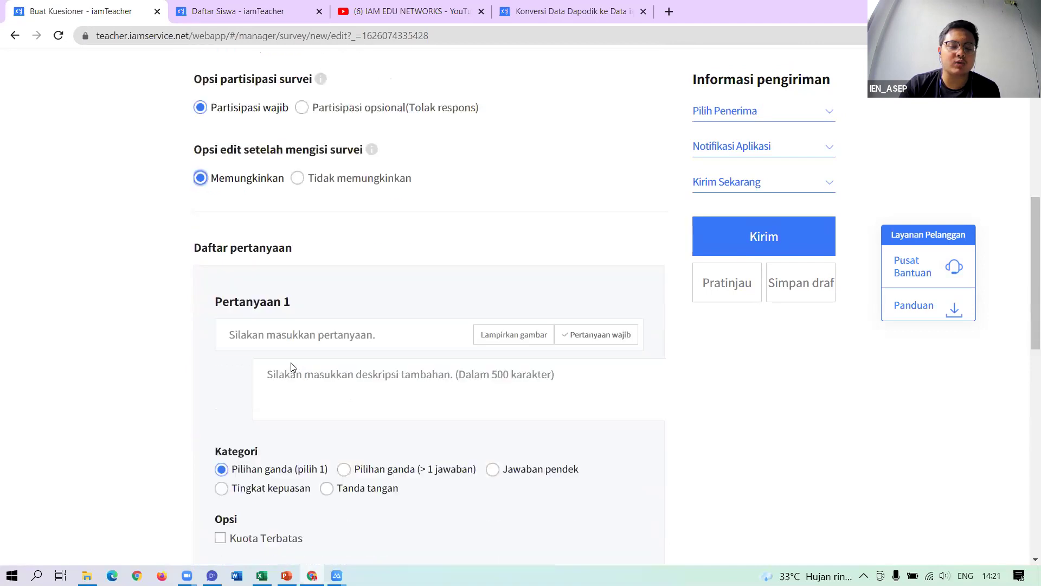
pyautogui.click(280, 334)
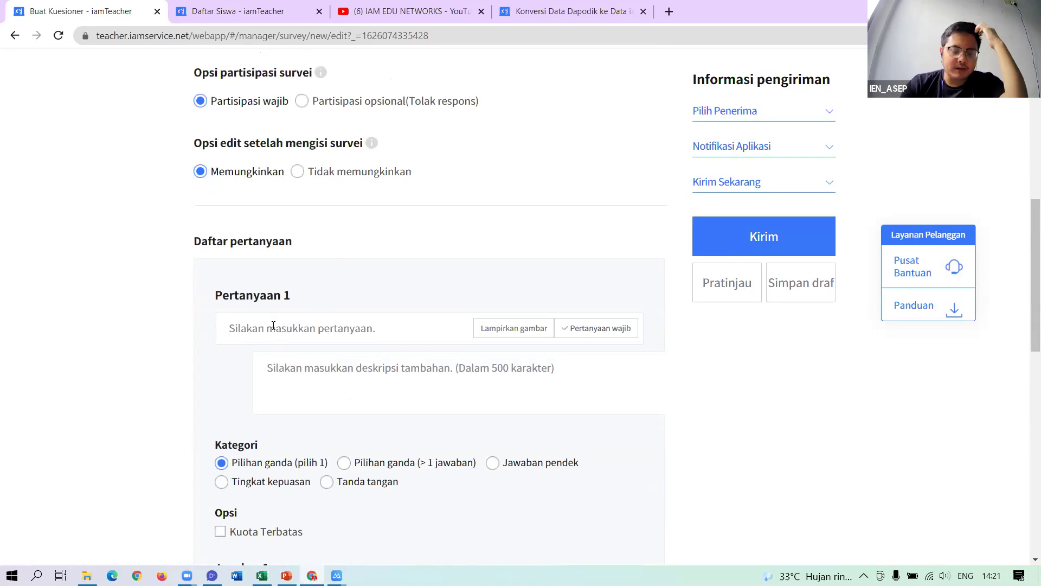
pyautogui.write('APakah')
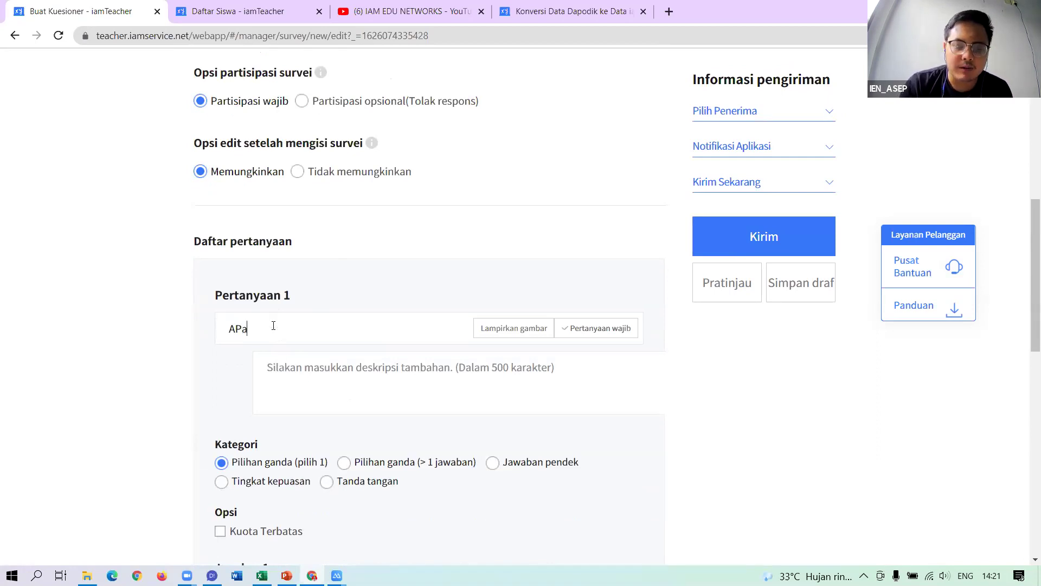
pyautogui.press('BackSpace')
pyautogui.press('BackSpace')
pyautogui.press('BackSpace')
pyautogui.press('BackSpace')
pyautogui.press('BackSpace')
pyautogui.write('p')
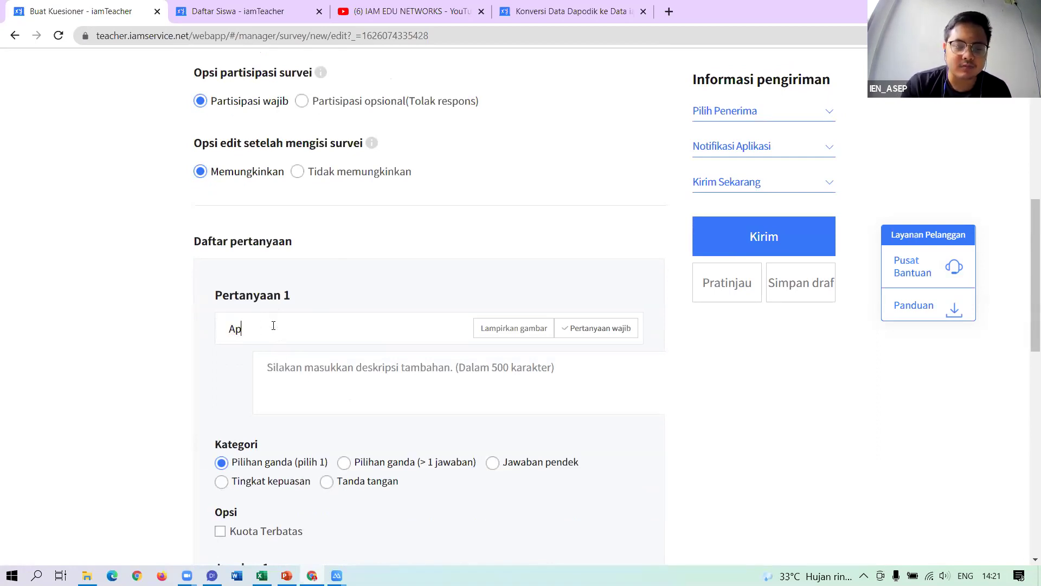
pyautogui.write('akah bapak/ibu member')
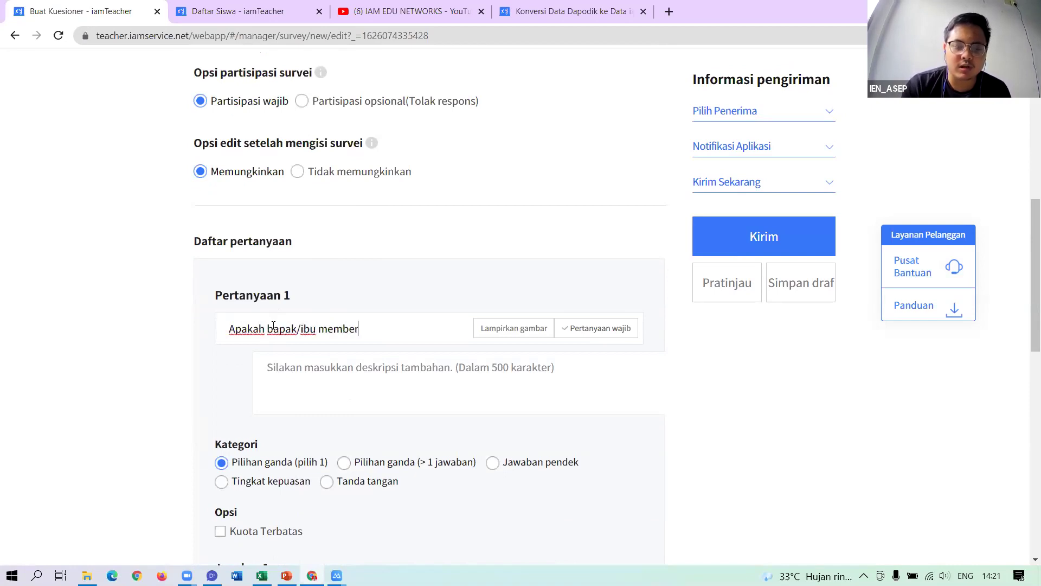
pyautogui.write('ikan izin untuk ')
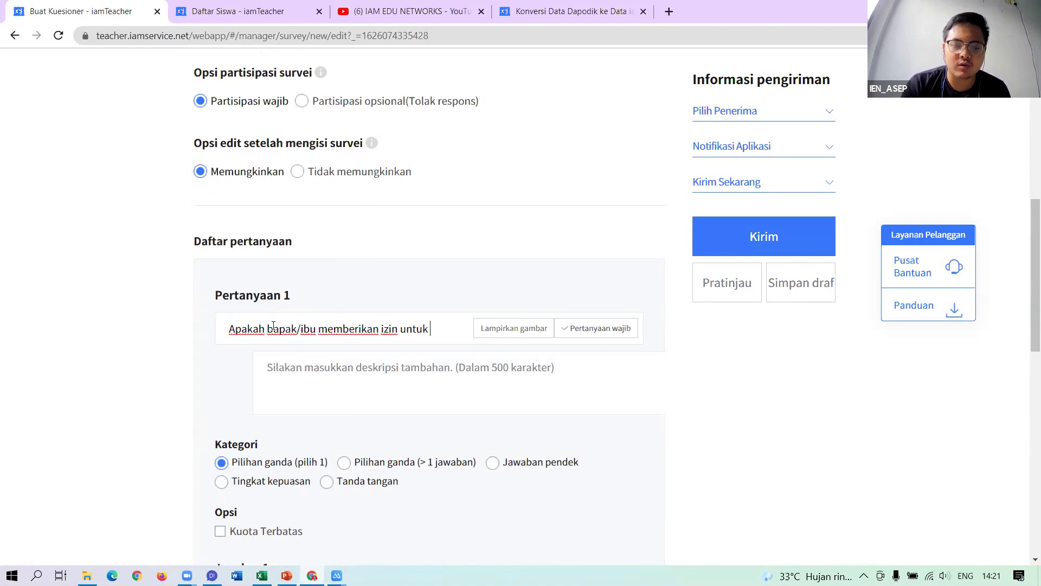
pyautogui.write('pertemuan taa')
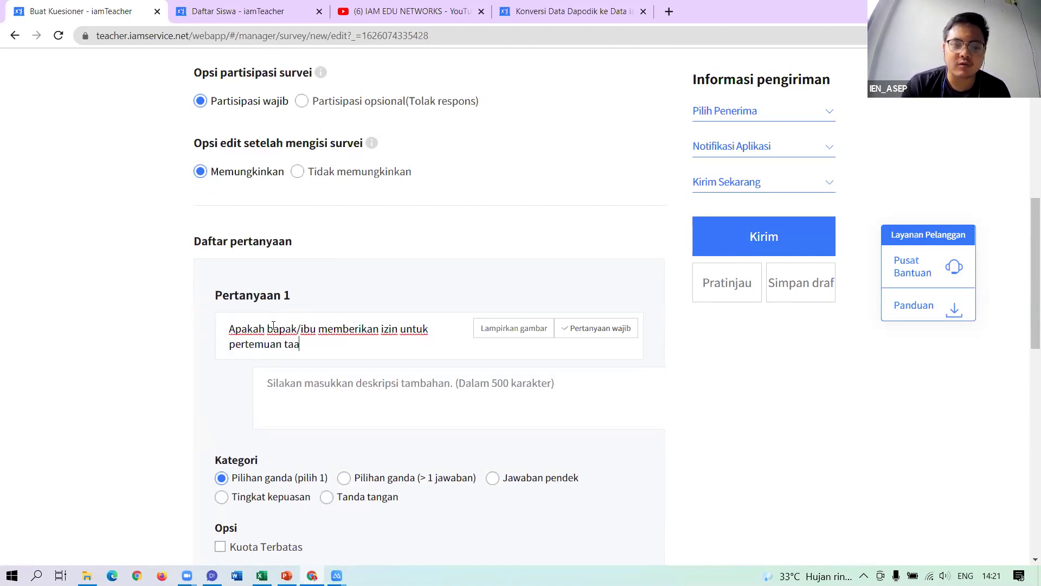
pyautogui.press('BackSpace')
pyautogui.write('tap muk')
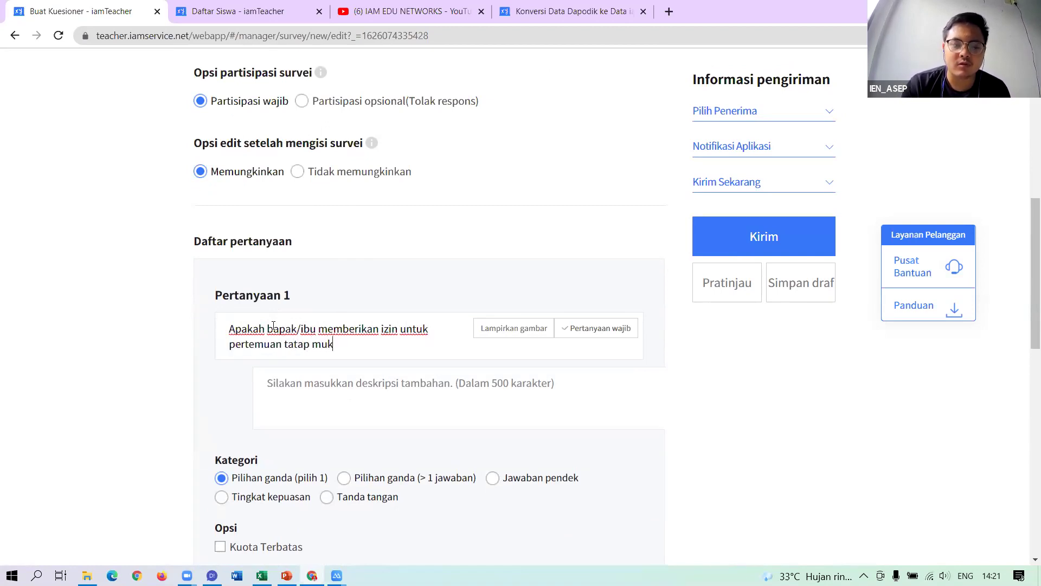
pyautogui.write('a?')
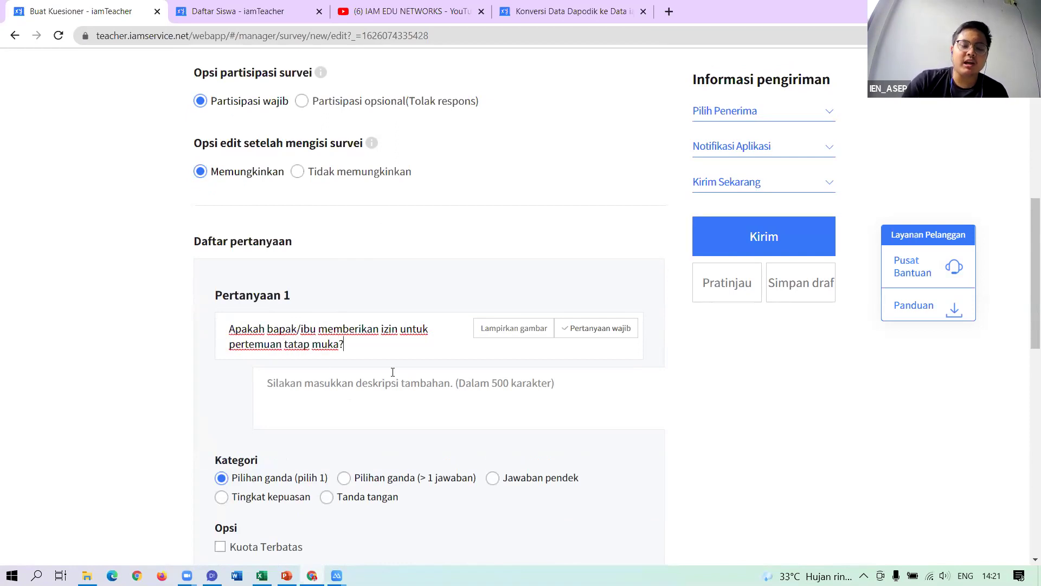
# Step: Give question 1 the answers Ya and Tidak, then add a second question
pyautogui.scroll(-3, 287, 351)
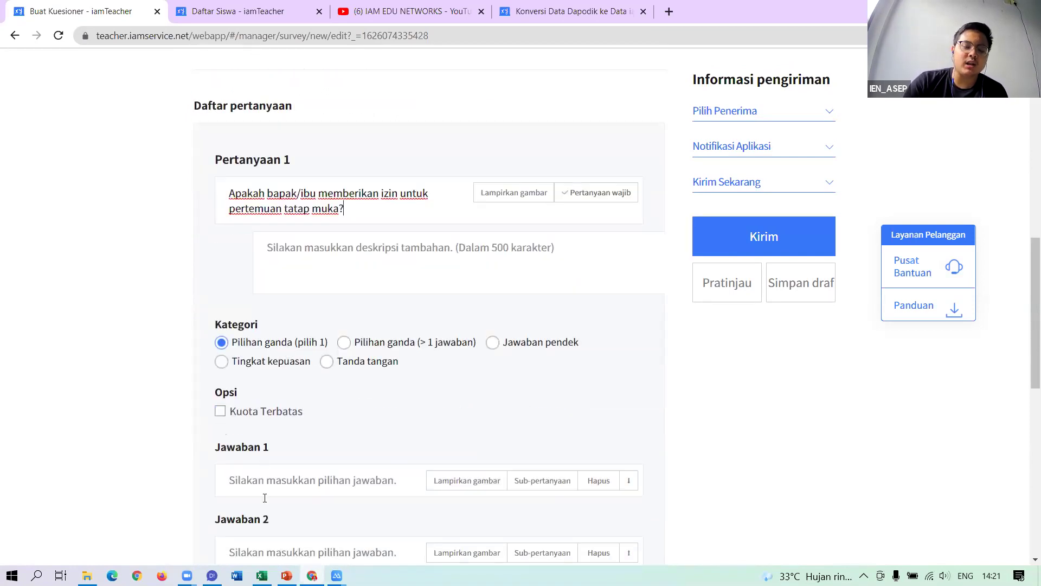
pyautogui.scroll(-4, 291, 347)
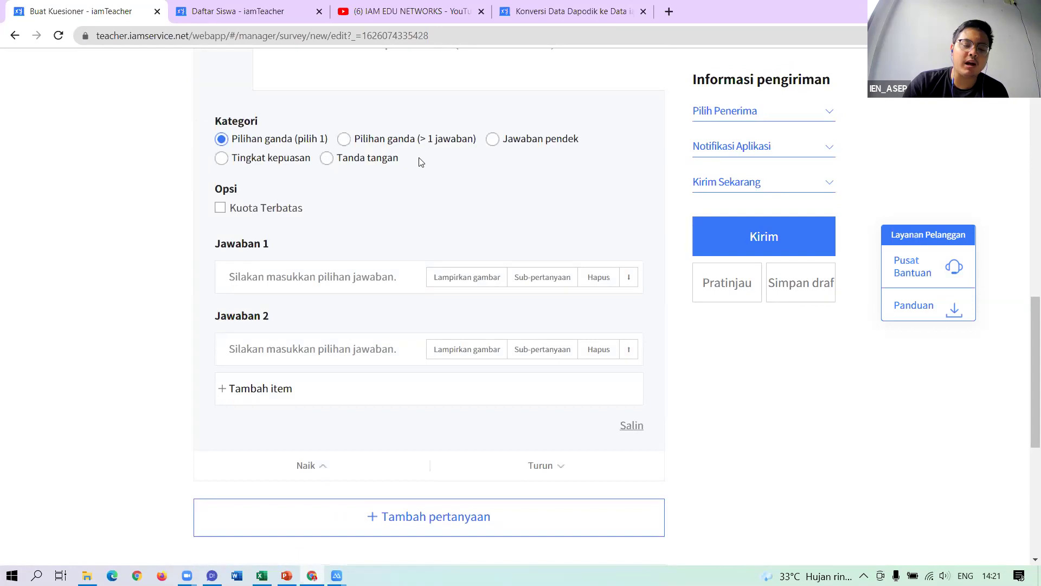
pyautogui.write('Ya')
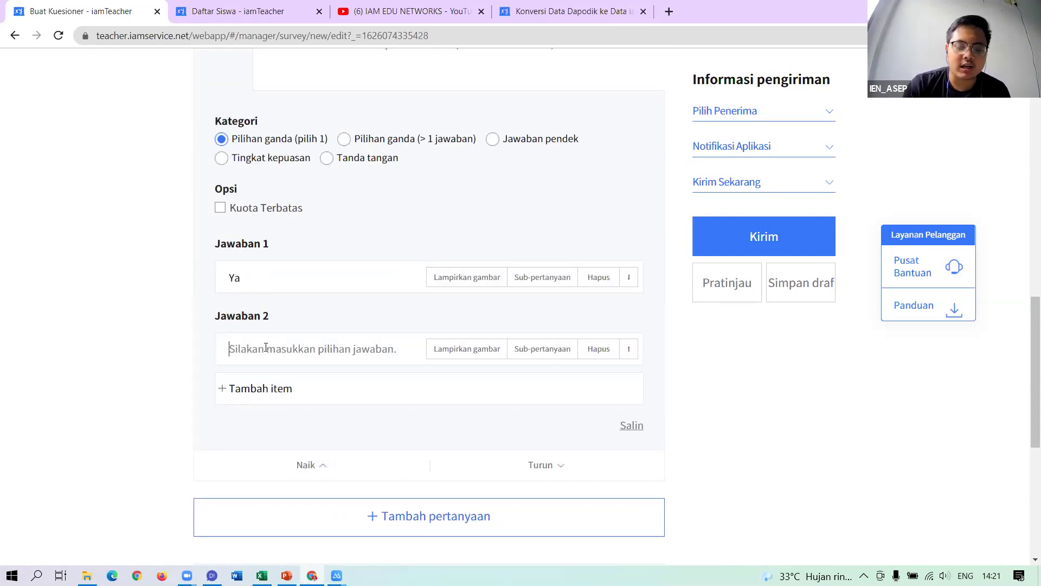
pyautogui.write('Tidak')
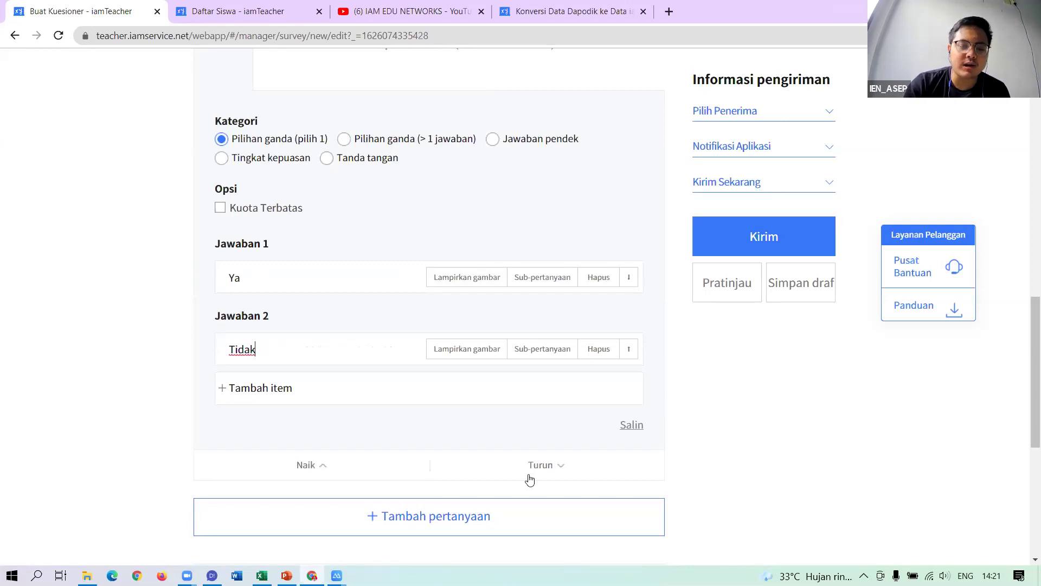
pyautogui.click(531, 512)
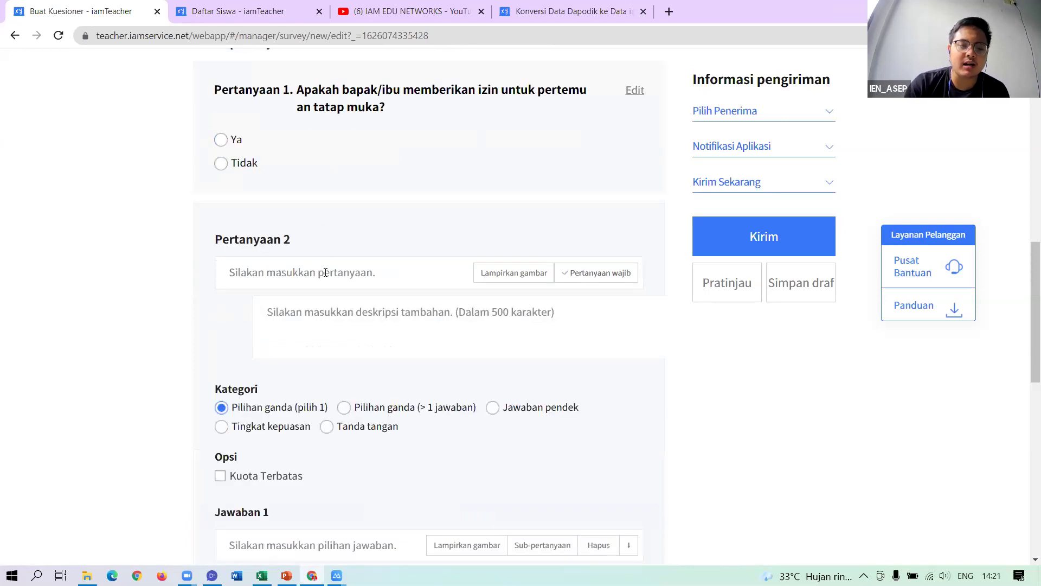
pyautogui.scroll(3, 326, 272)
pyautogui.scroll(-2, 267, 350)
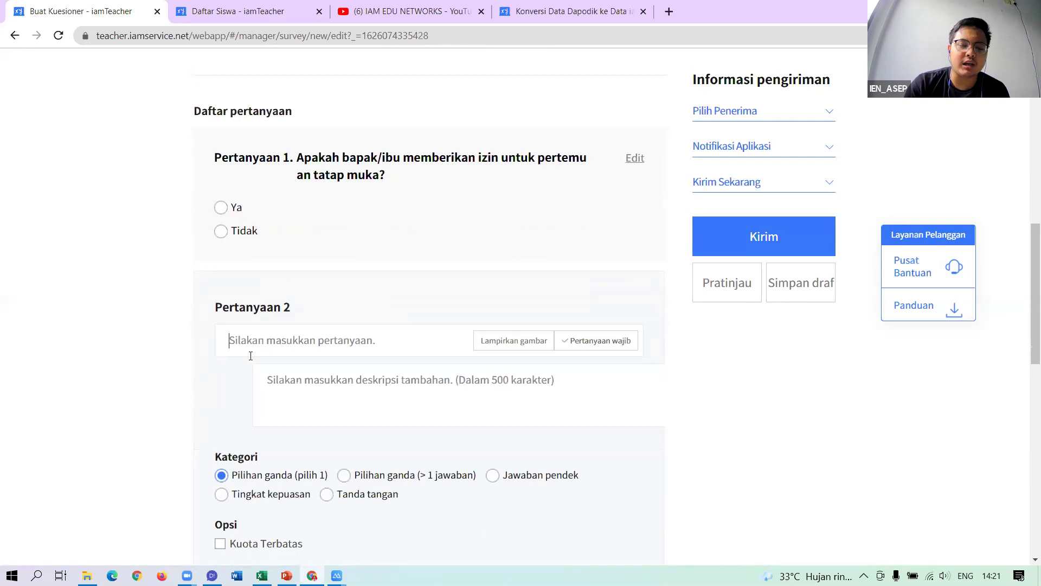
# Step: Make question 2 'Protokol kesehatan seperti apa yang harus dilengkapi oleh pihak sekolah?' a Jawaban pendek question
pyautogui.write('Protokol ke')
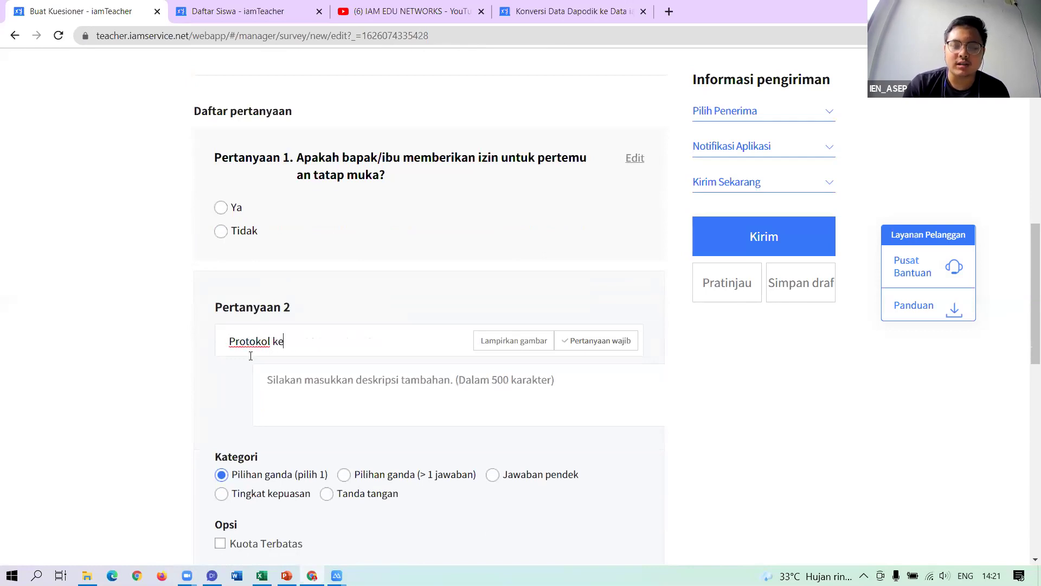
pyautogui.write('sehatan seper')
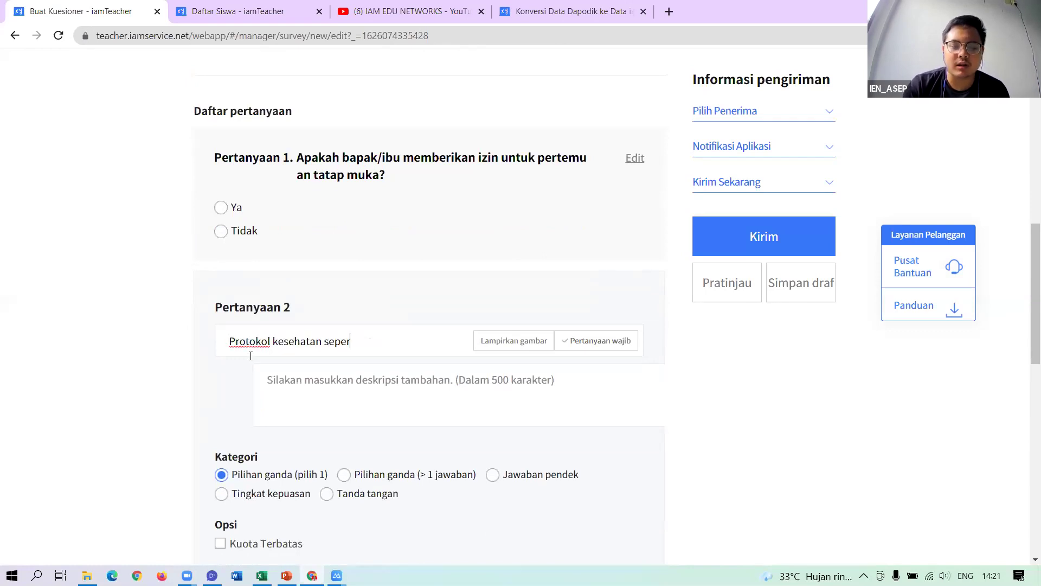
pyautogui.write('ti apayang haru')
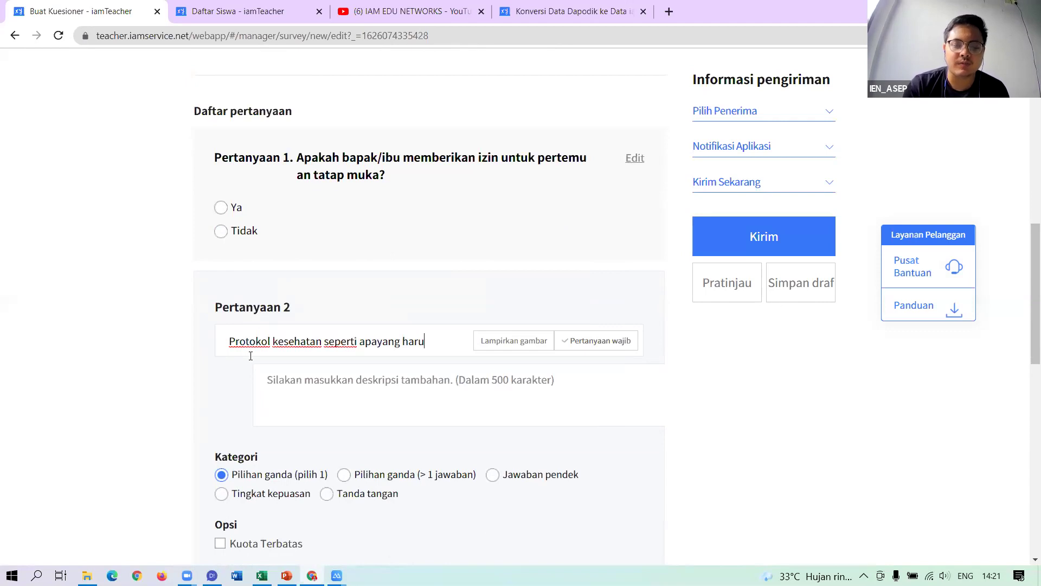
pyautogui.press('BackSpace')
pyautogui.press('BackSpace')
pyautogui.press('BackSpace')
pyautogui.press('BackSpace')
pyautogui.press('BackSpace')
pyautogui.press('BackSpace')
pyautogui.press('BackSpace')
pyautogui.press('BackSpace')
pyautogui.write('y')
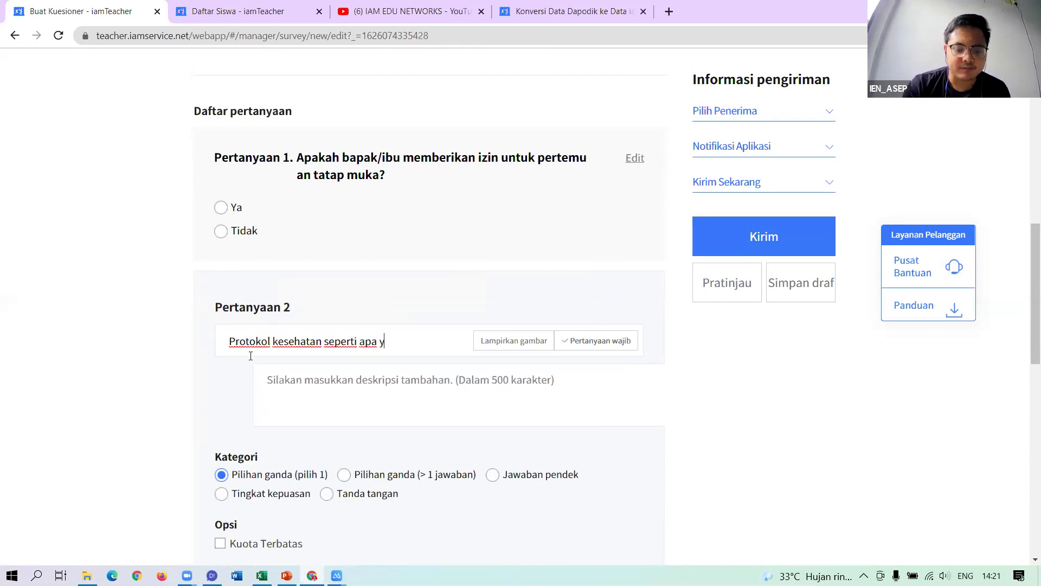
pyautogui.write('ang ahrus dilengk')
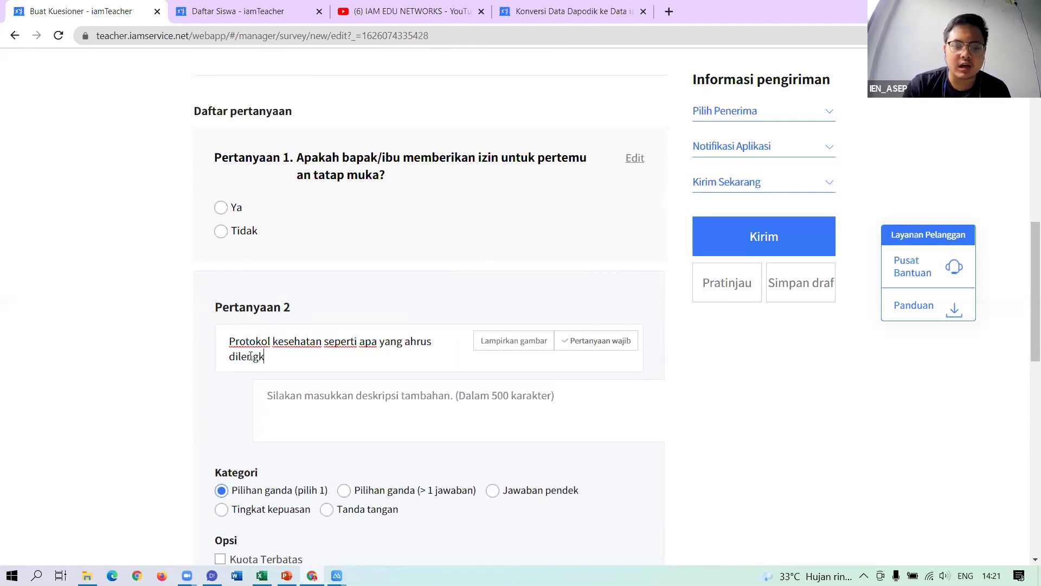
pyautogui.write('api oleh pihak')
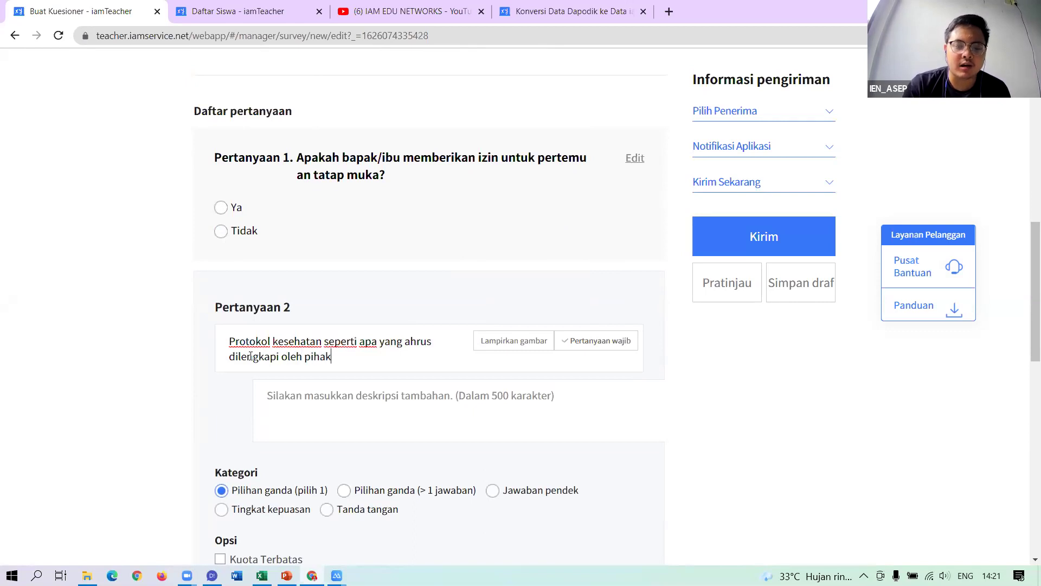
pyautogui.write(' sekolah?')
pyautogui.press('Up')
pyautogui.press('Delete')
pyautogui.press('Right')
pyautogui.write('a')
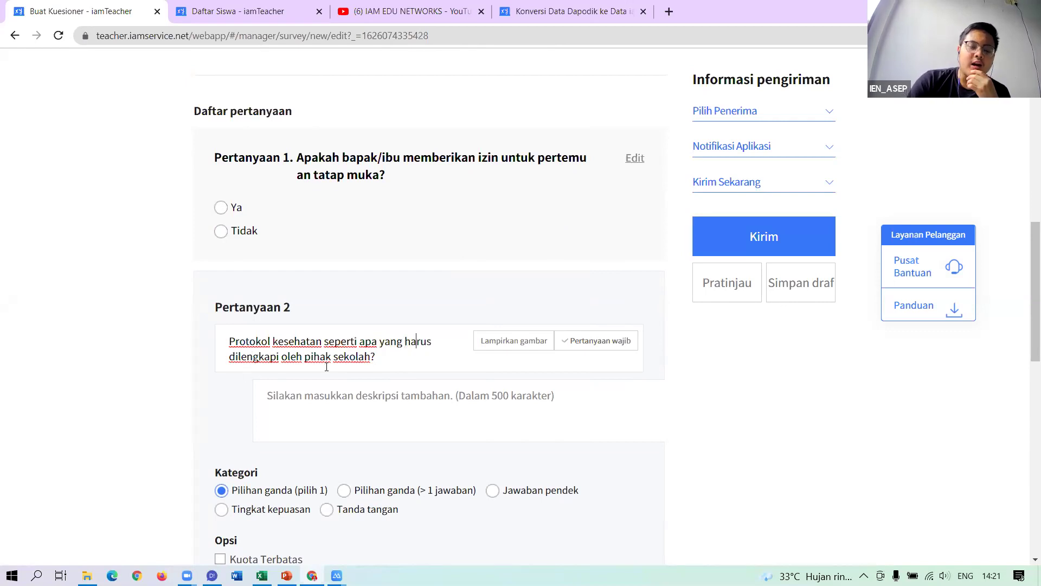
pyautogui.scroll(-3, 333, 399)
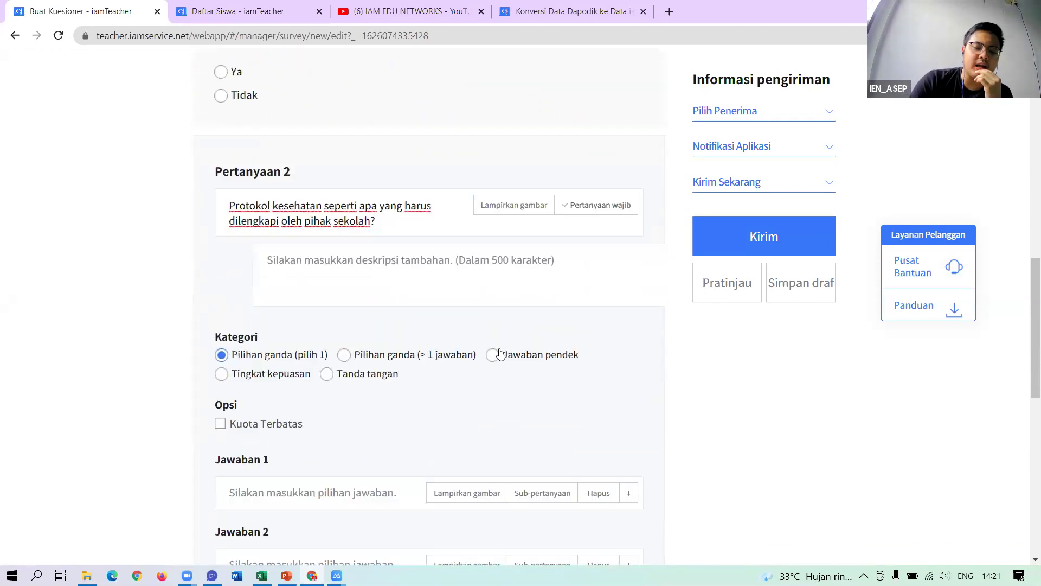
pyautogui.click(517, 357)
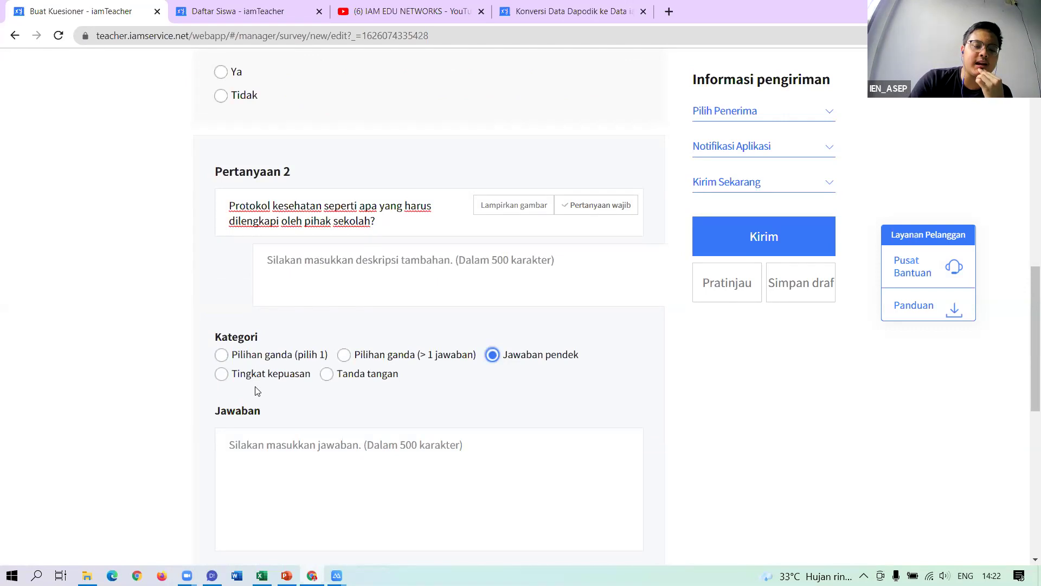
pyautogui.scroll(-4, 409, 367)
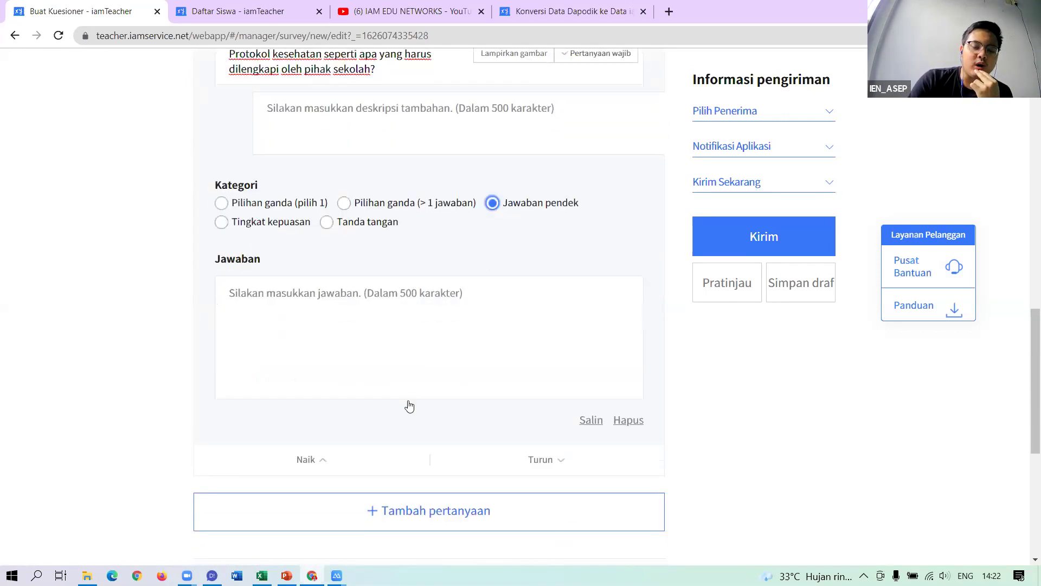
# Step: Add question 3 'Bubuhkan tanda tangan anda pada kolom dibawah ini sebagai bukti validasi pernyataan' as Tanda tangan
pyautogui.click(414, 470)
pyautogui.scroll(1, 352, 343)
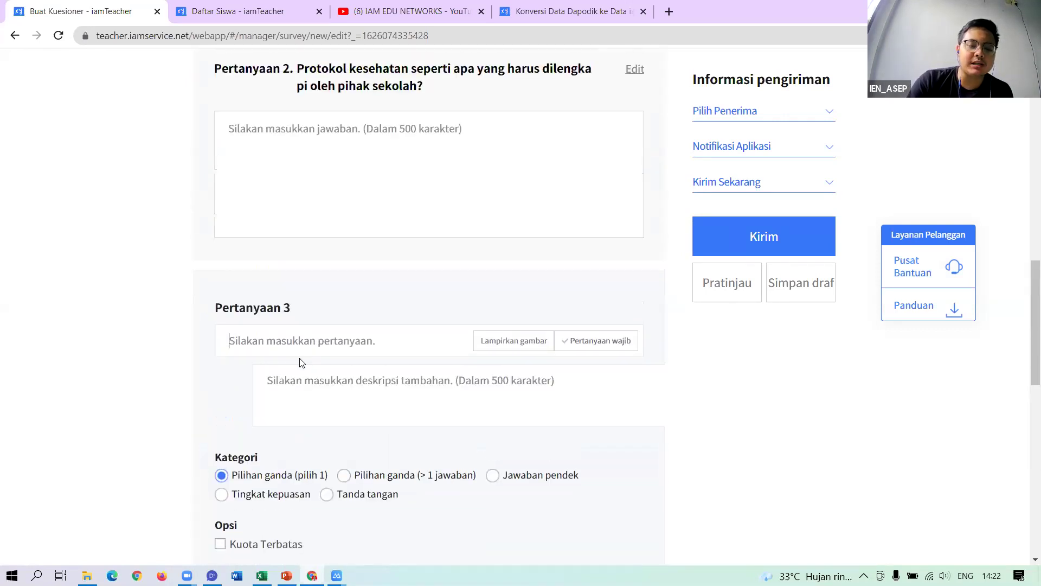
pyautogui.write('Bubuh')
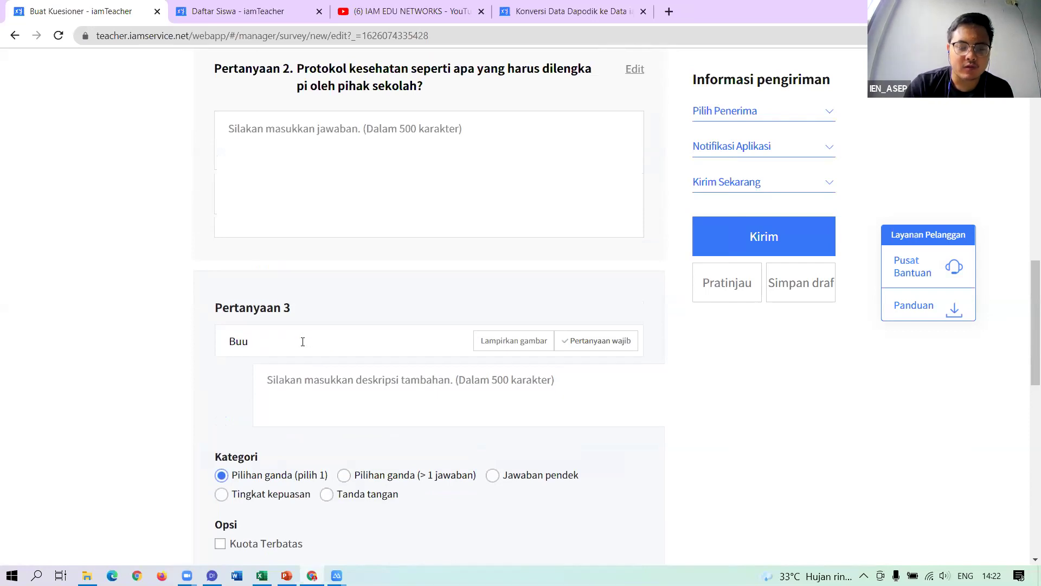
pyautogui.write('kan tanda')
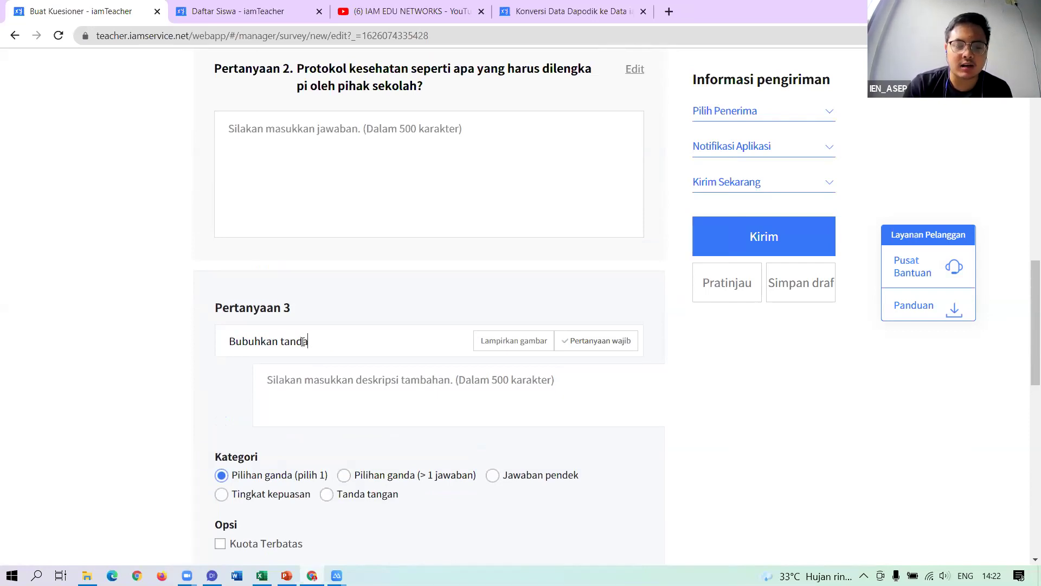
pyautogui.write(' tangan anda pada ')
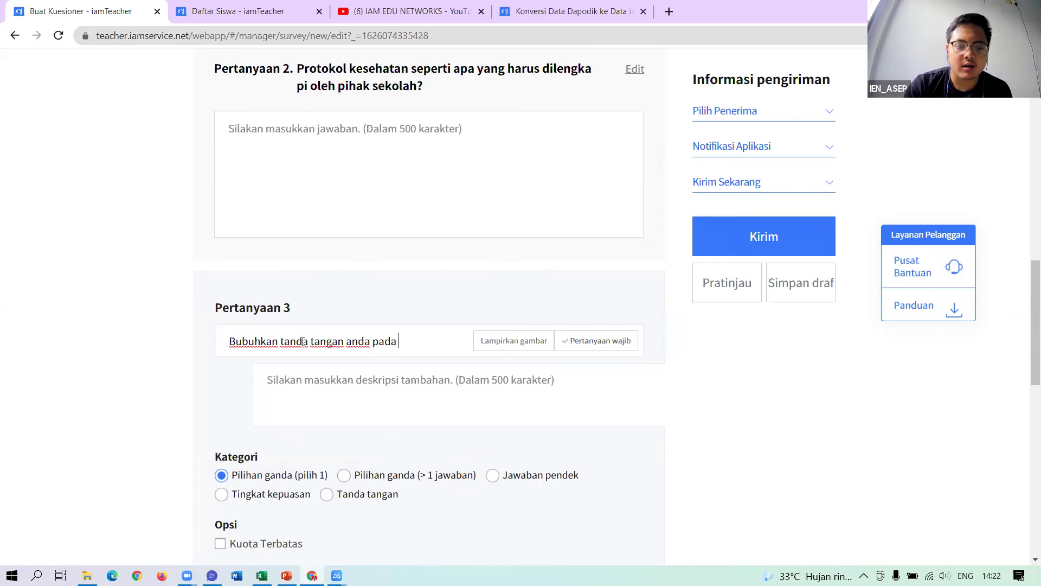
pyautogui.write('kolom dibawah in')
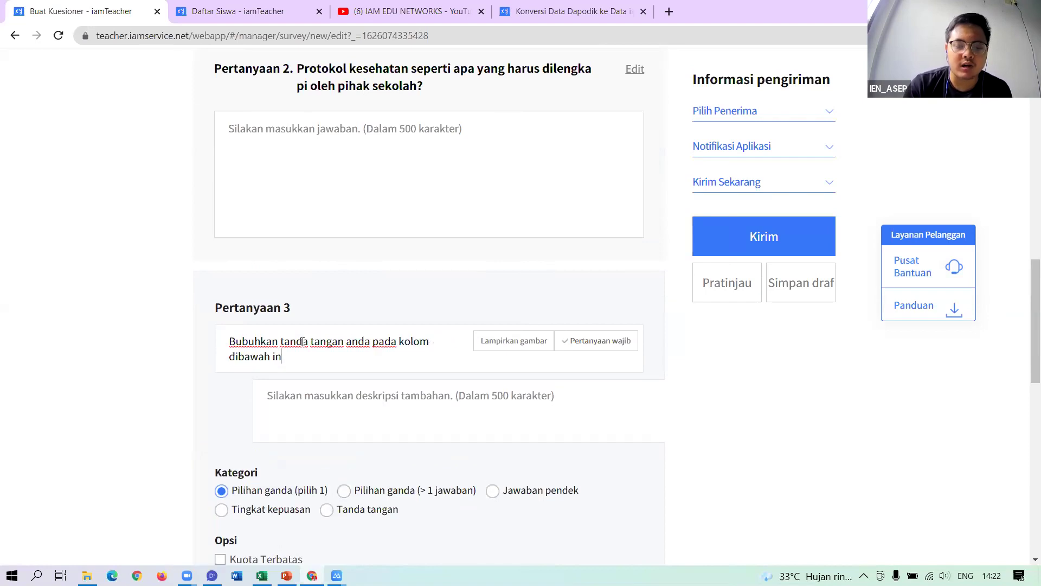
pyautogui.write('i sebagai bukti validasi pernyua')
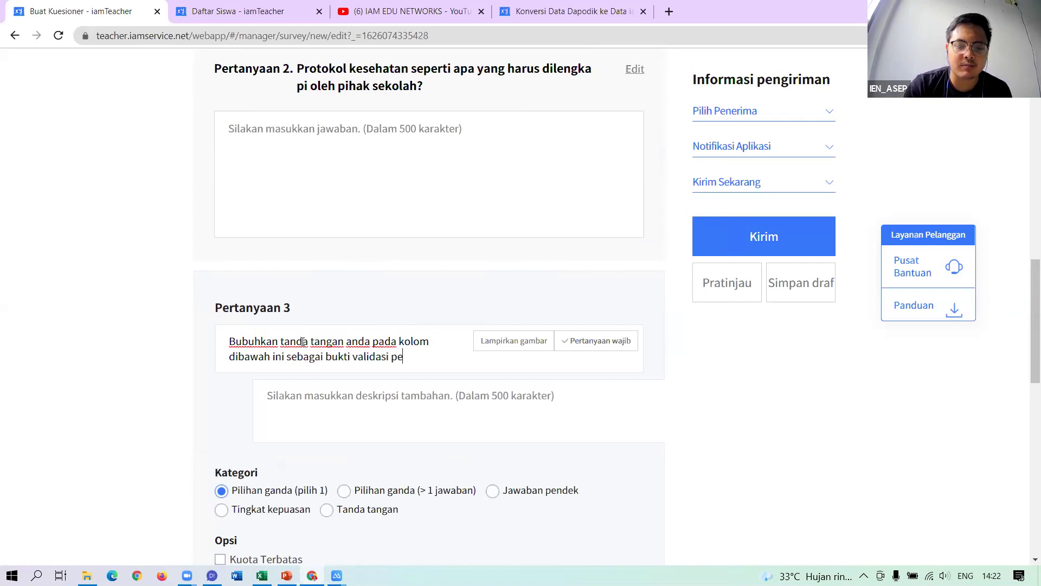
pyautogui.press('BackSpace')
pyautogui.press('BackSpace')
pyautogui.write('ataan')
pyautogui.scroll(-3, 302, 342)
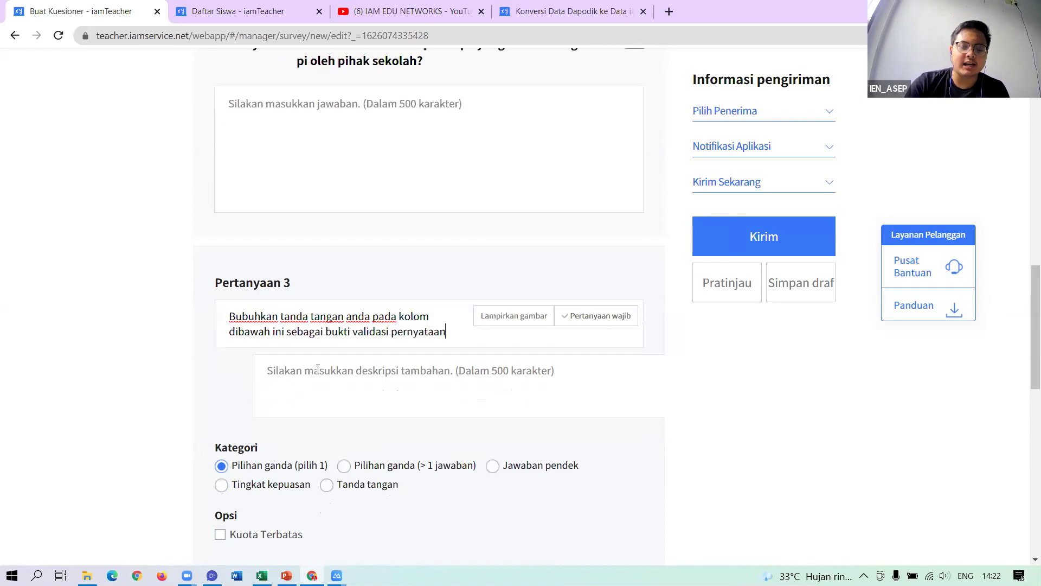
pyautogui.scroll(3, 381, 329)
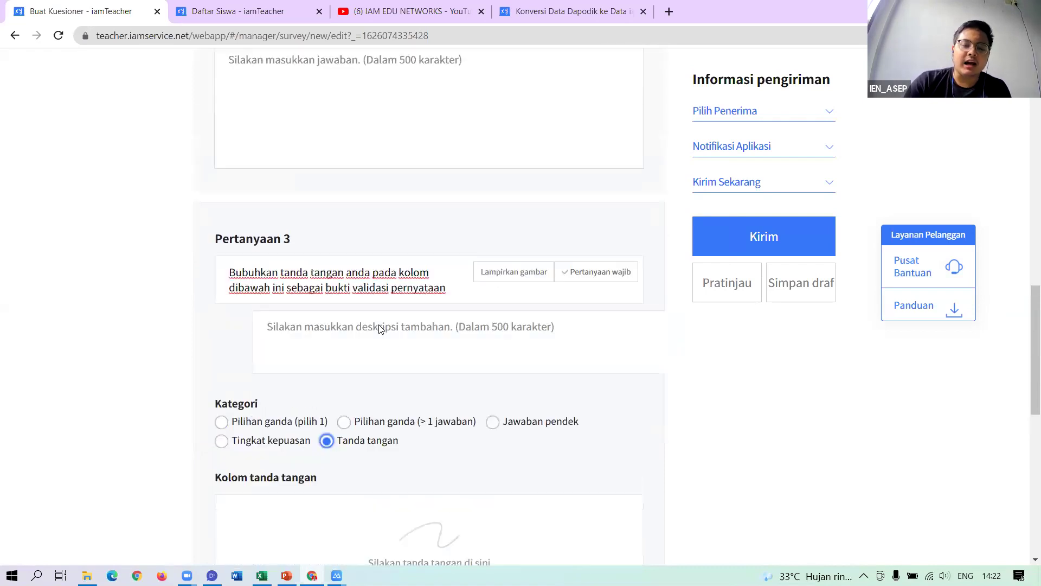
pyautogui.scroll(-5, 409, 364)
pyautogui.scroll(-3, 409, 364)
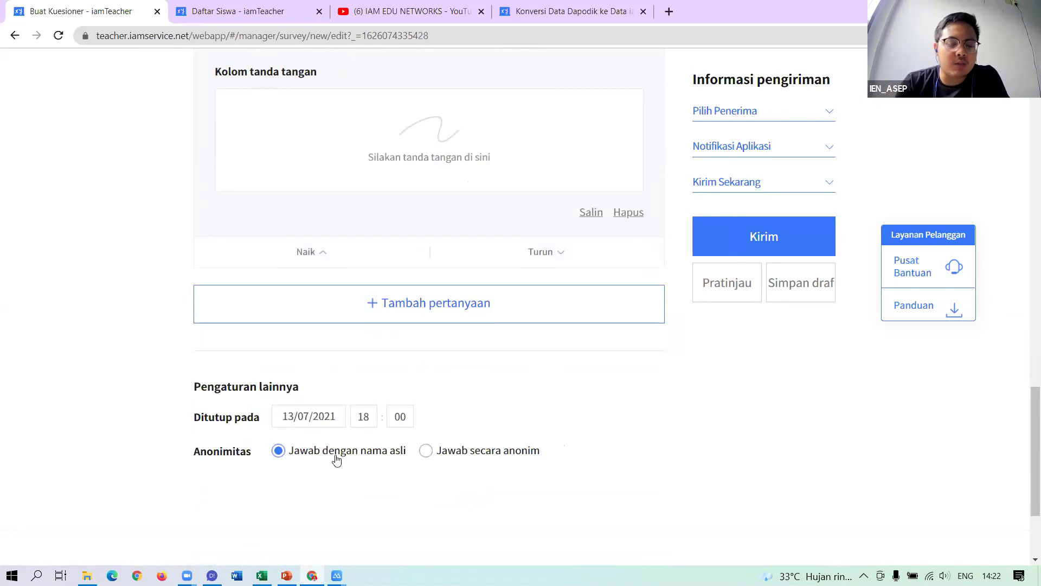
# Step: Keep Anonimitas at Jawab dengan nama asli and list the recipient groups Orang tua, Siswa, Staf Sekolah, Semua
pyautogui.scroll(-3, 340, 460)
pyautogui.click(426, 298)
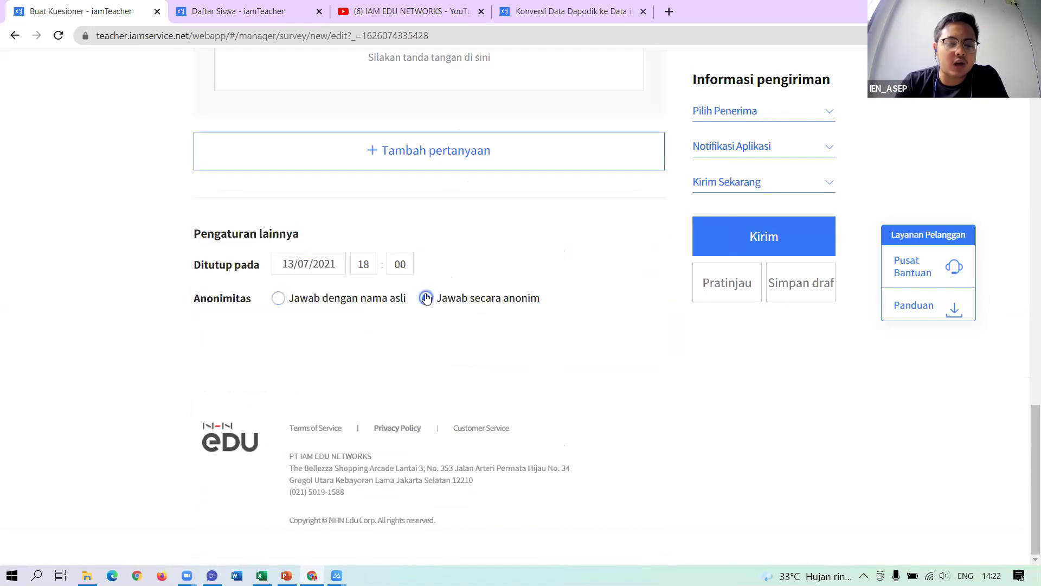
pyautogui.click(322, 303)
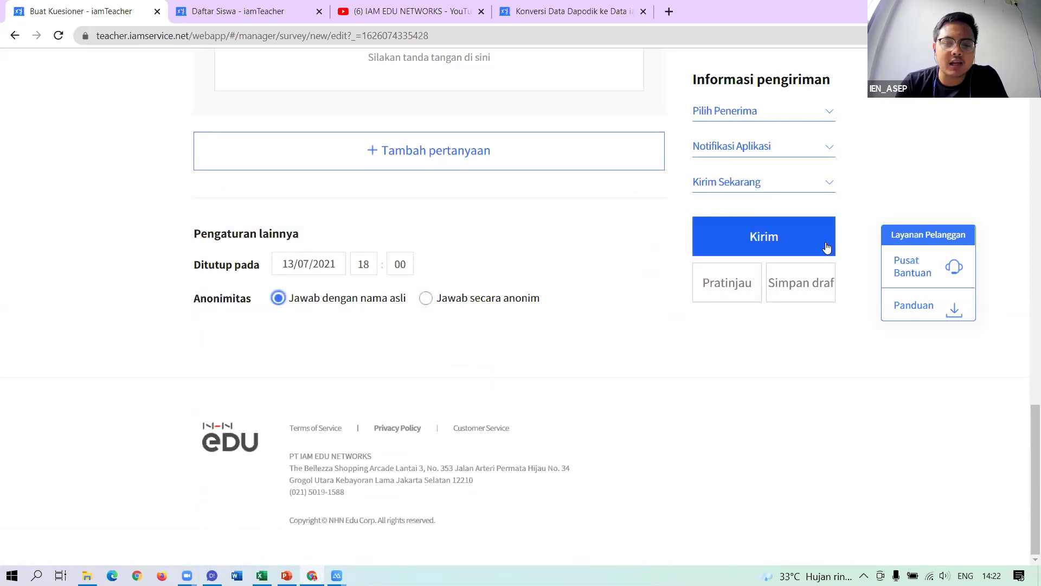
pyautogui.scroll(5, 825, 228)
pyautogui.scroll(3, 825, 220)
pyautogui.click(783, 113)
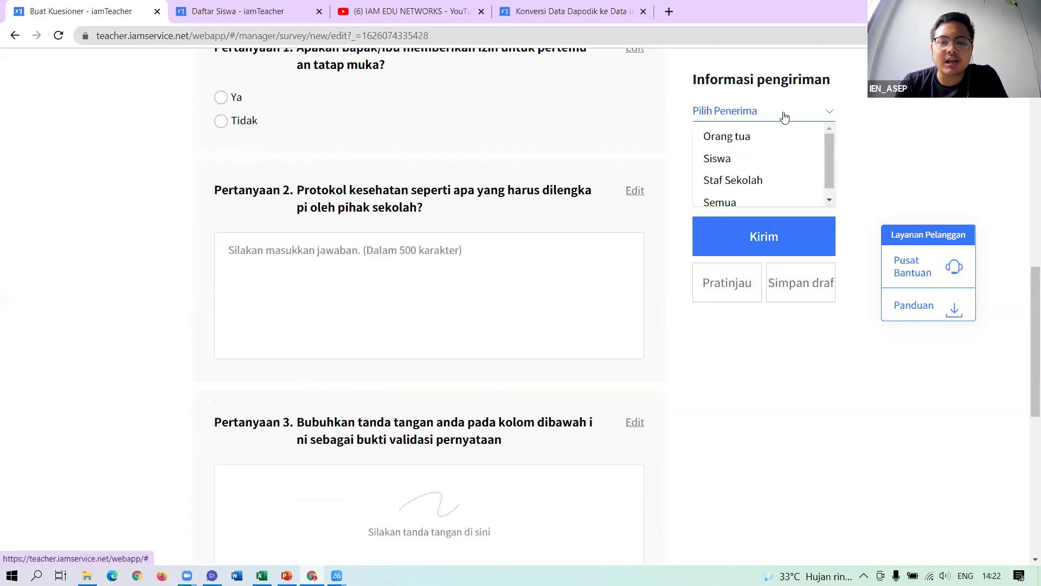
# Step: Choose one parent from class 11-BAHASA as the survey's recipient
pyautogui.click(763, 137)
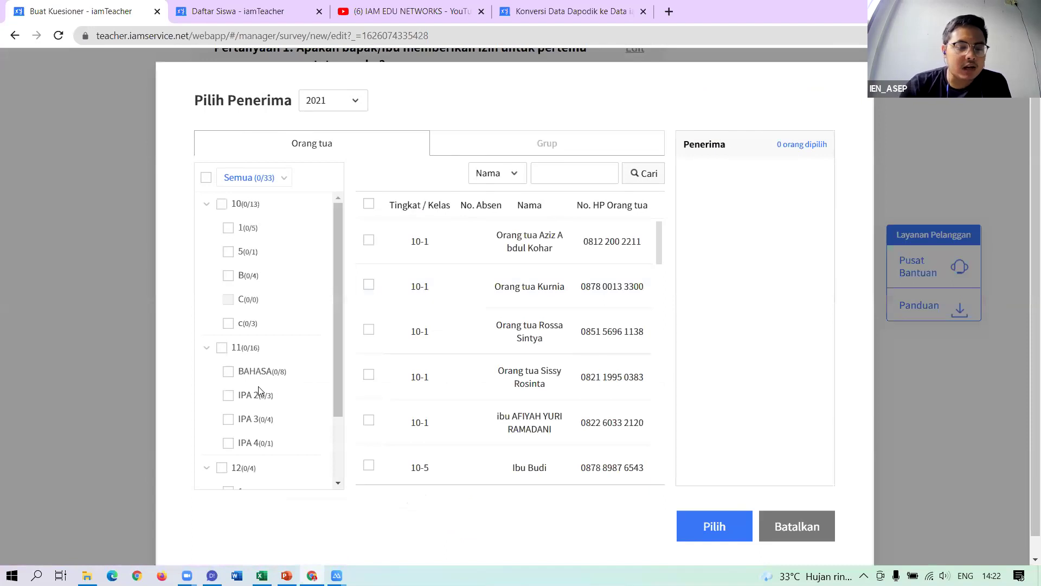
pyautogui.click(245, 373)
pyautogui.click(455, 293)
pyautogui.click(368, 285)
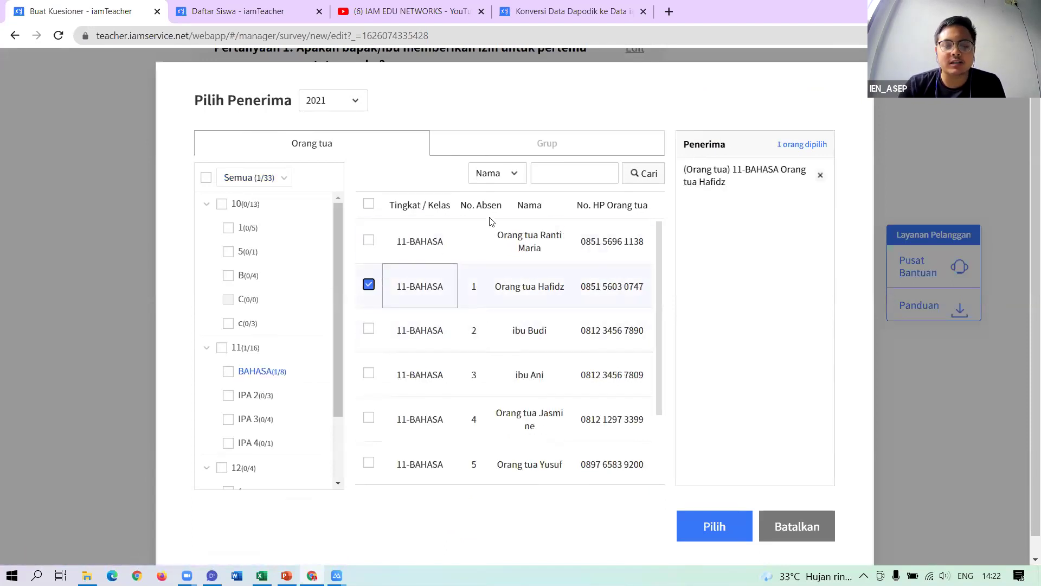
pyautogui.click(740, 520)
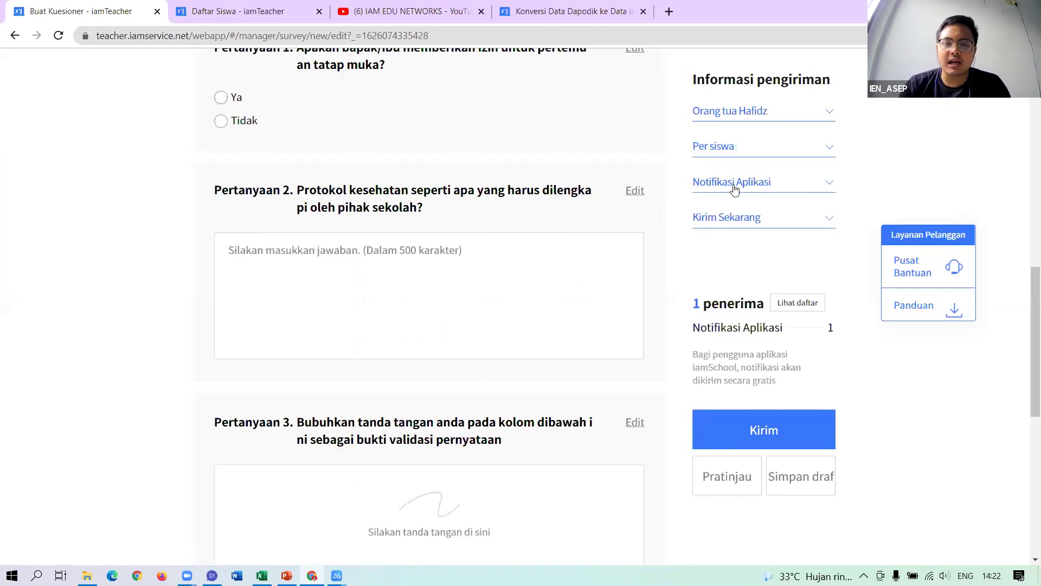
# Step: Set delivery to Kirim Sekarang and send the survey
pyautogui.click(749, 224)
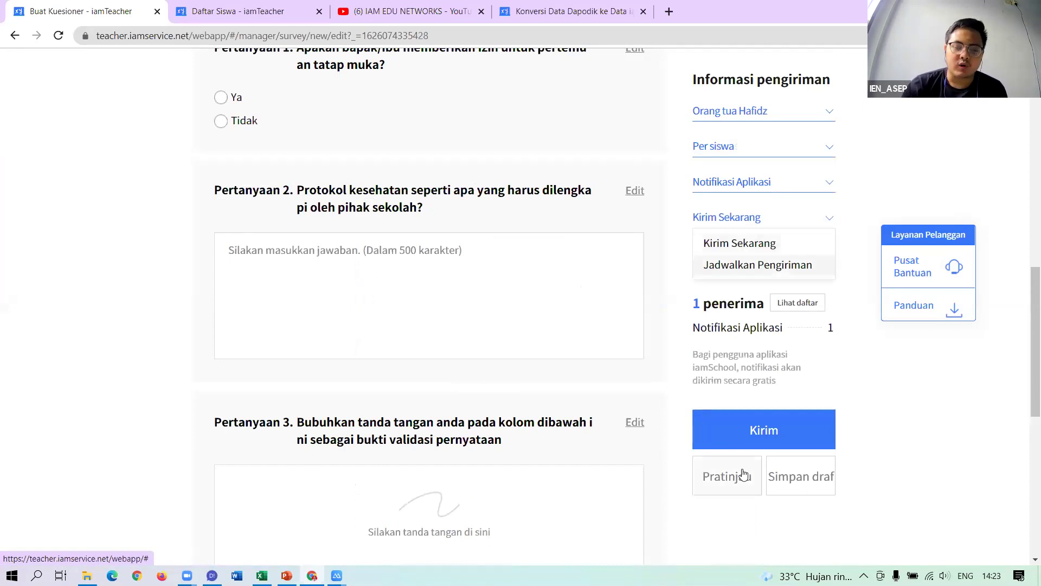
pyautogui.click(779, 244)
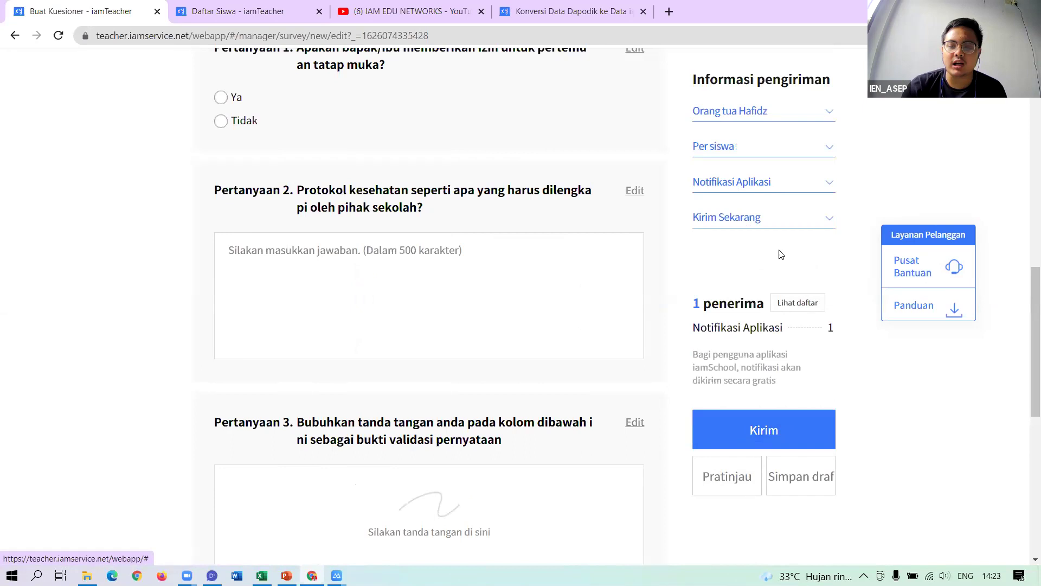
pyautogui.click(788, 430)
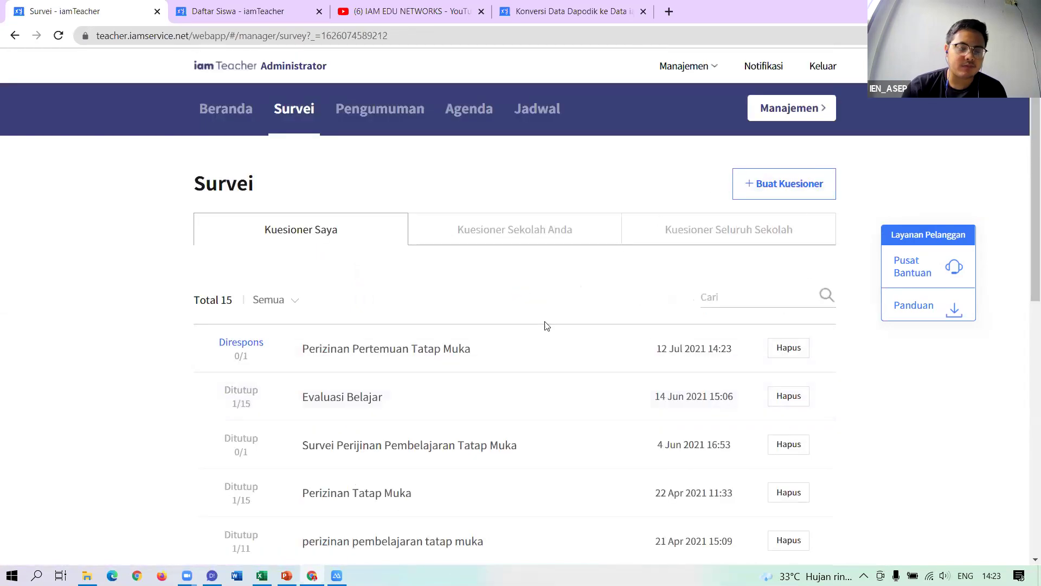
# Step: On the mirrored phone, open the received school survey from the notifications
pyautogui.click(337, 575)
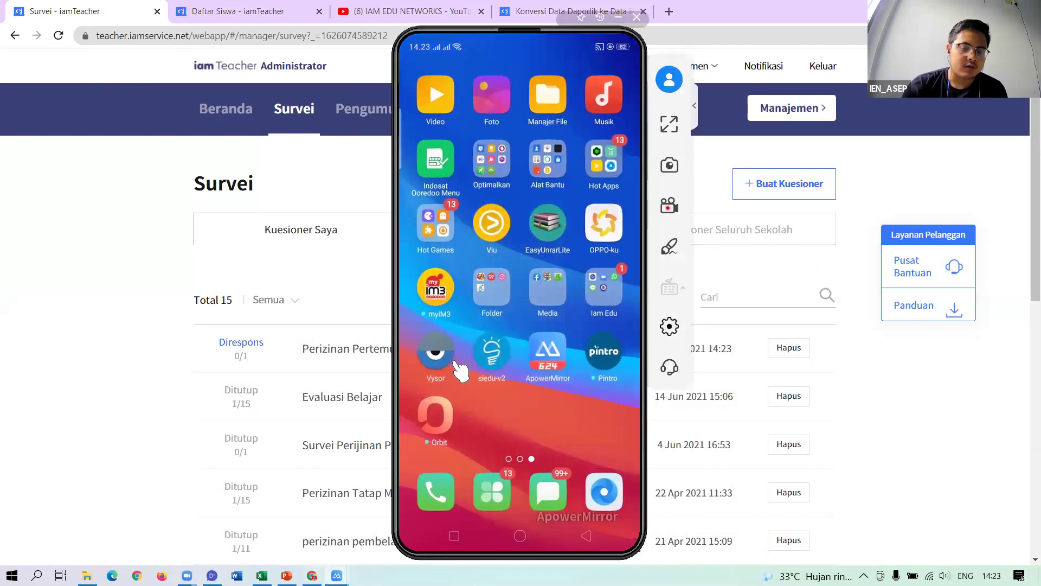
pyautogui.moveTo(488, 381); pyautogui.dragTo(579, 363)
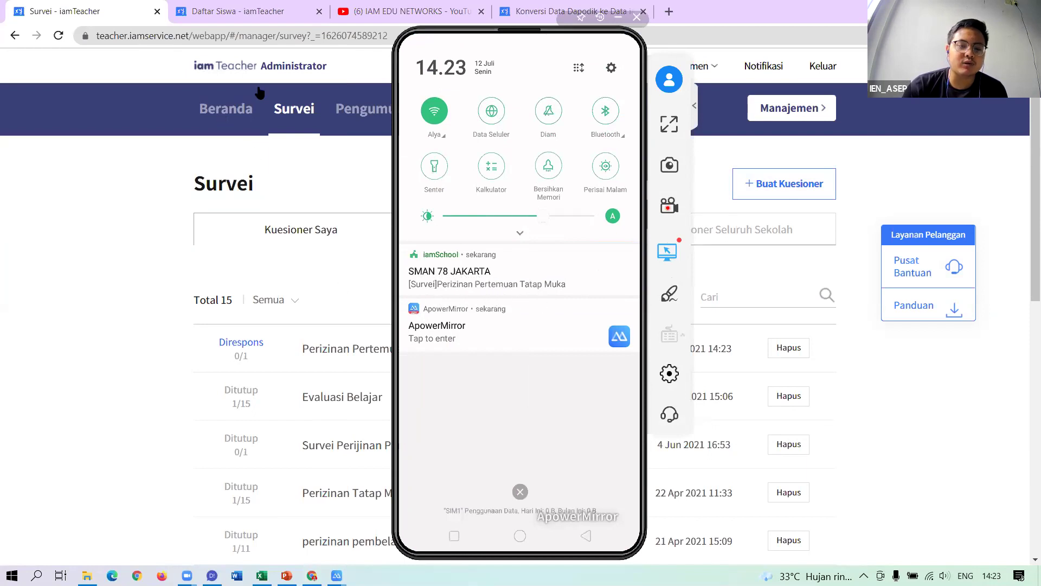
pyautogui.moveTo(474, 287); pyautogui.dragTo(470, 270)
pyautogui.click(472, 285)
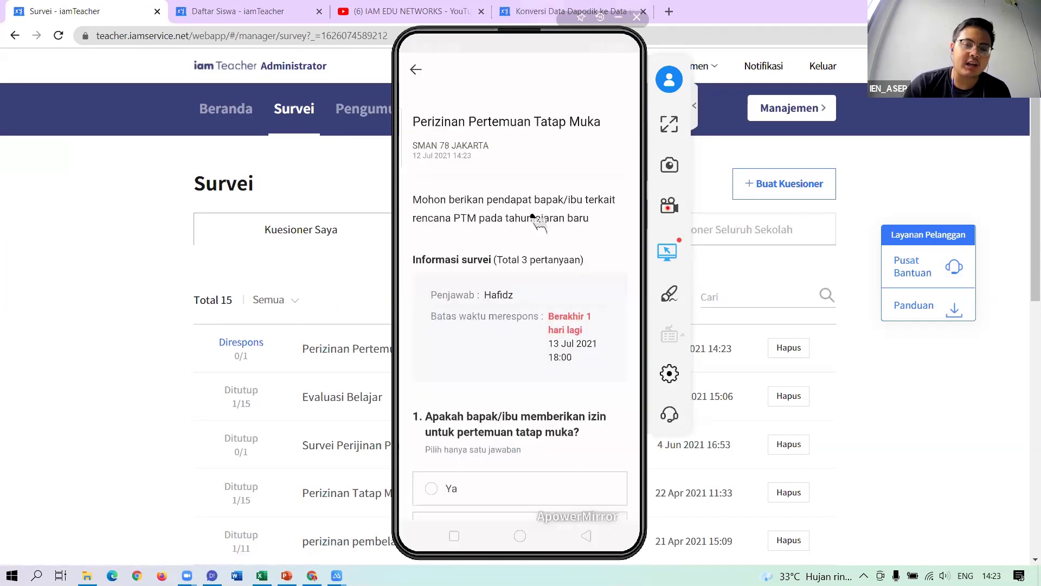
# Step: Answer Ya to question 1 and 'Secara lengkap' to question 2, then submit the survey
pyautogui.scroll(-3, 523, 392)
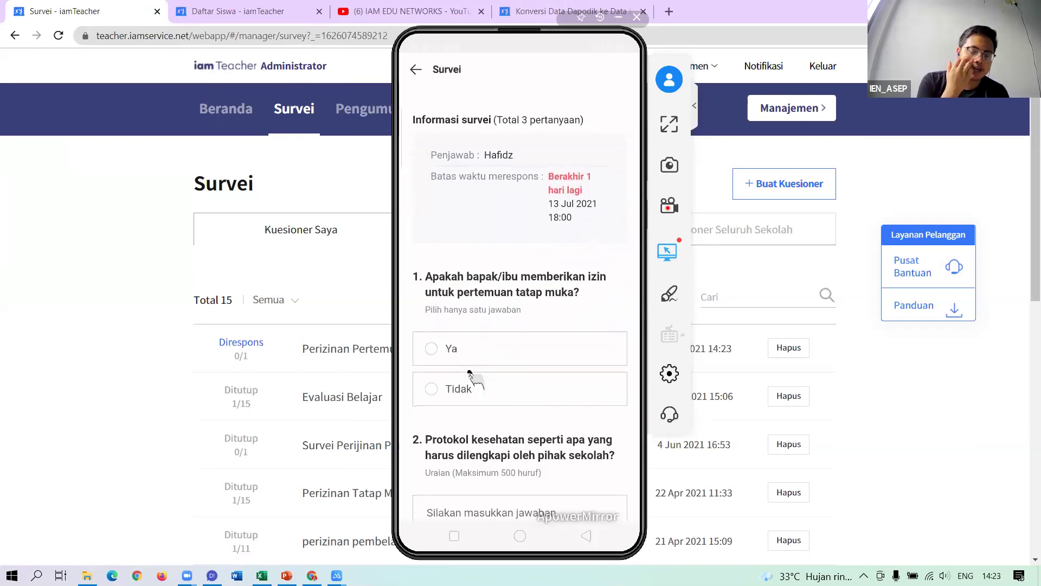
pyautogui.click(470, 371)
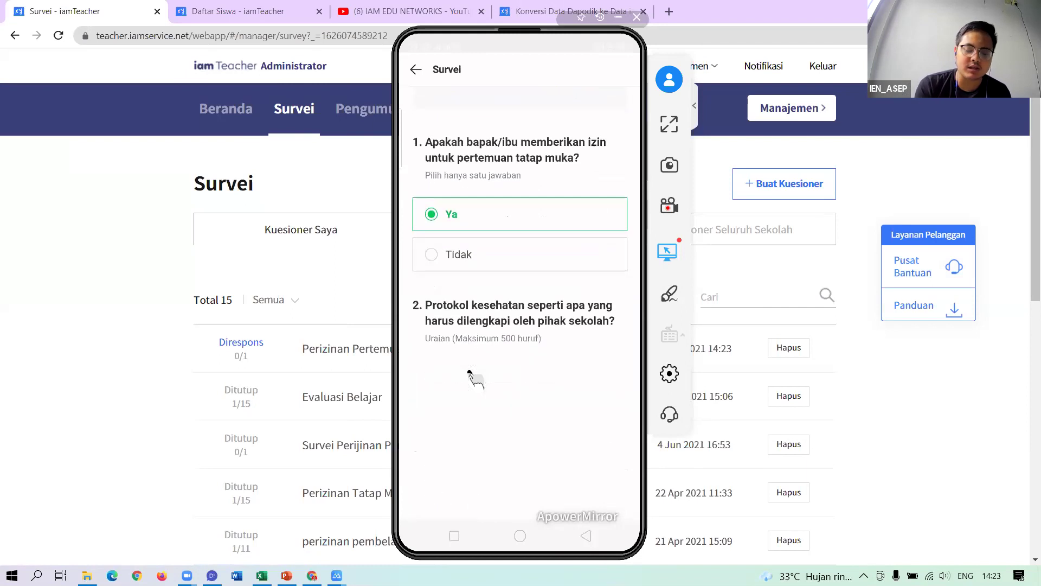
pyautogui.click(469, 372)
pyautogui.write('Secara lemg')
pyautogui.press('BackSpace')
pyautogui.press('BackSpace')
pyautogui.write('ngkap')
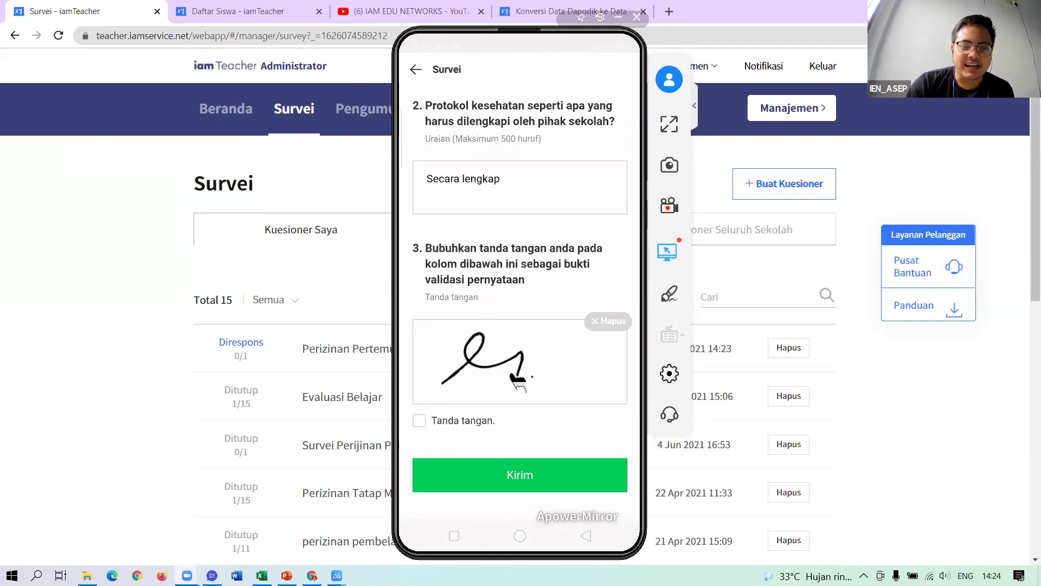
pyautogui.click(522, 478)
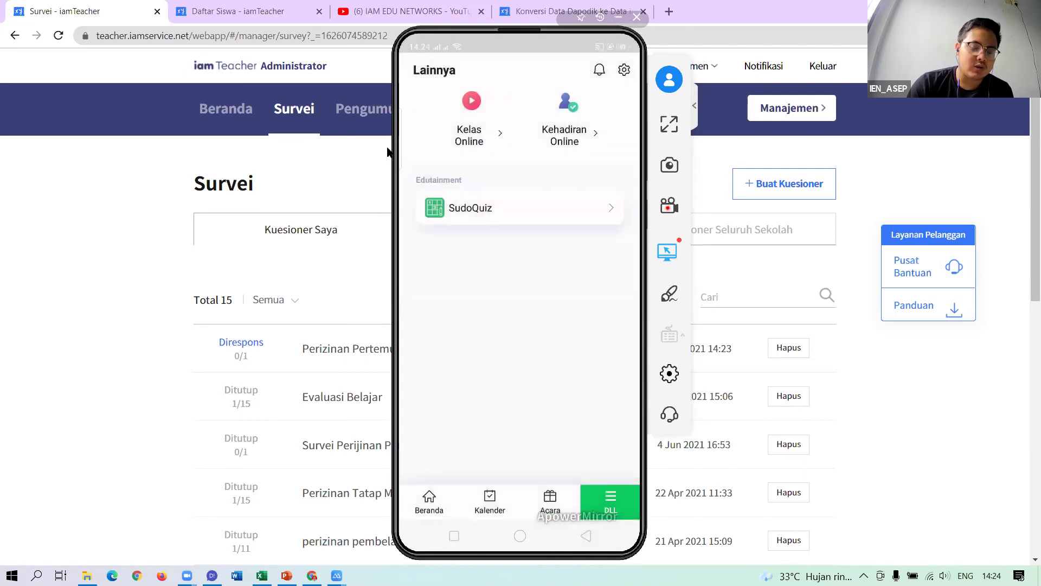
# Step: Open the Perizinan Pertemuan Tatap Muka survey's Hasil Respons and its Lihat tiap respons view
pyautogui.click(320, 169)
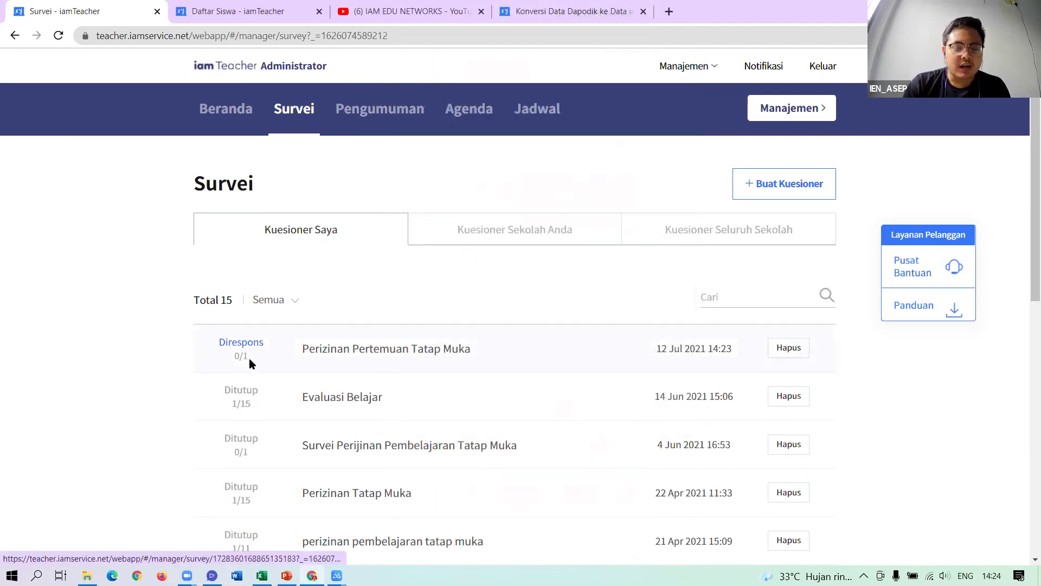
pyautogui.click(402, 353)
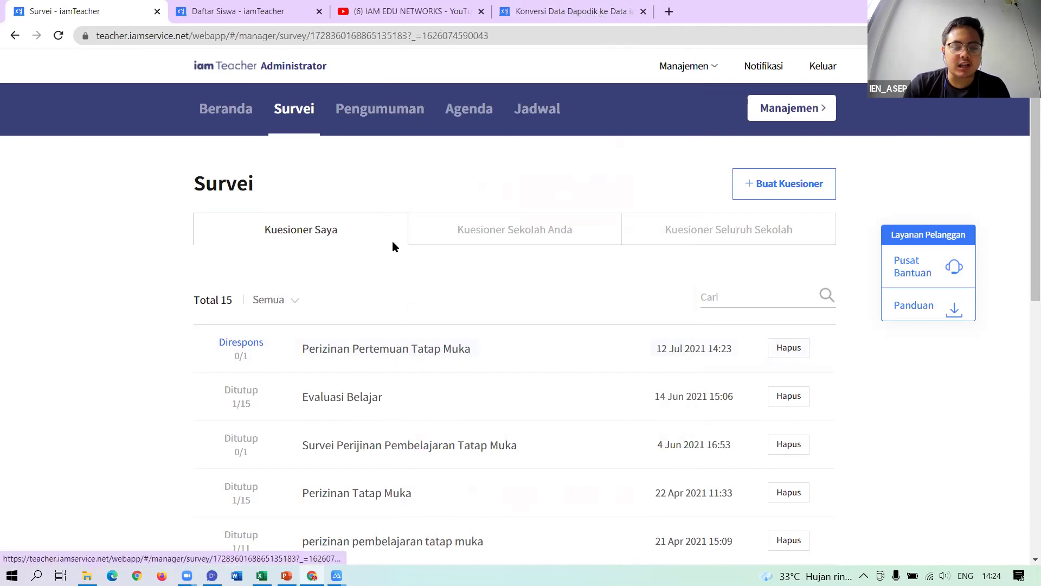
pyautogui.scroll(-5, 769, 179)
pyautogui.click(684, 198)
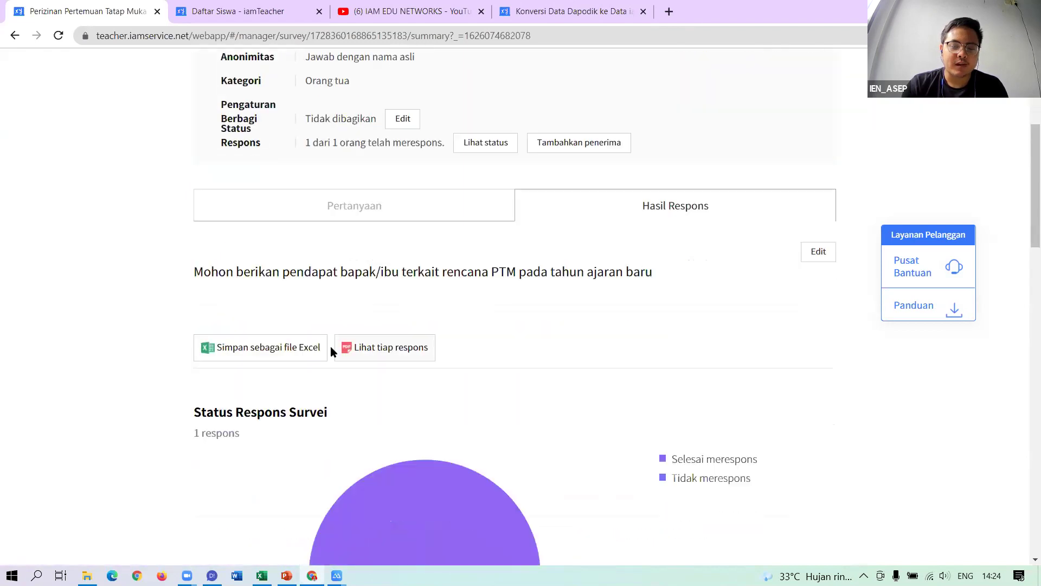
pyautogui.click(386, 347)
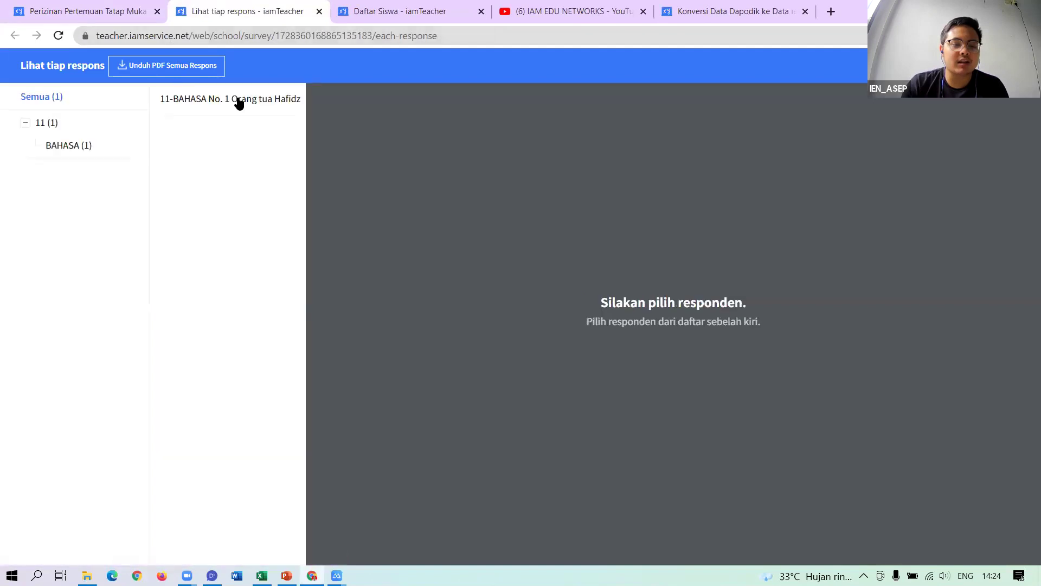
# Step: Read through the 11-BAHASA parent's answers, then close the individual responses tab
pyautogui.click(239, 99)
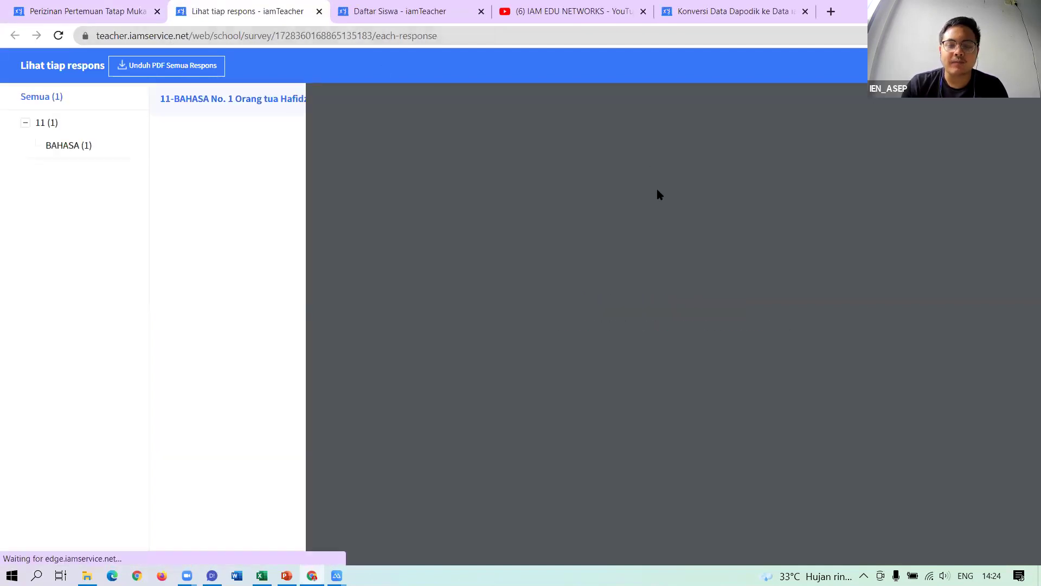
pyautogui.scroll(-8, 509, 375)
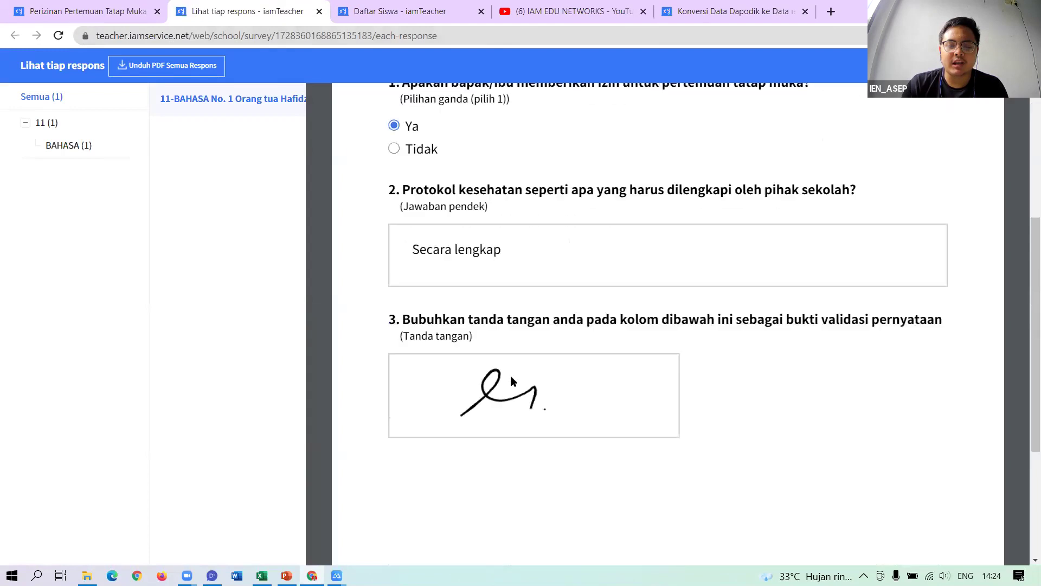
pyautogui.scroll(3, 518, 355)
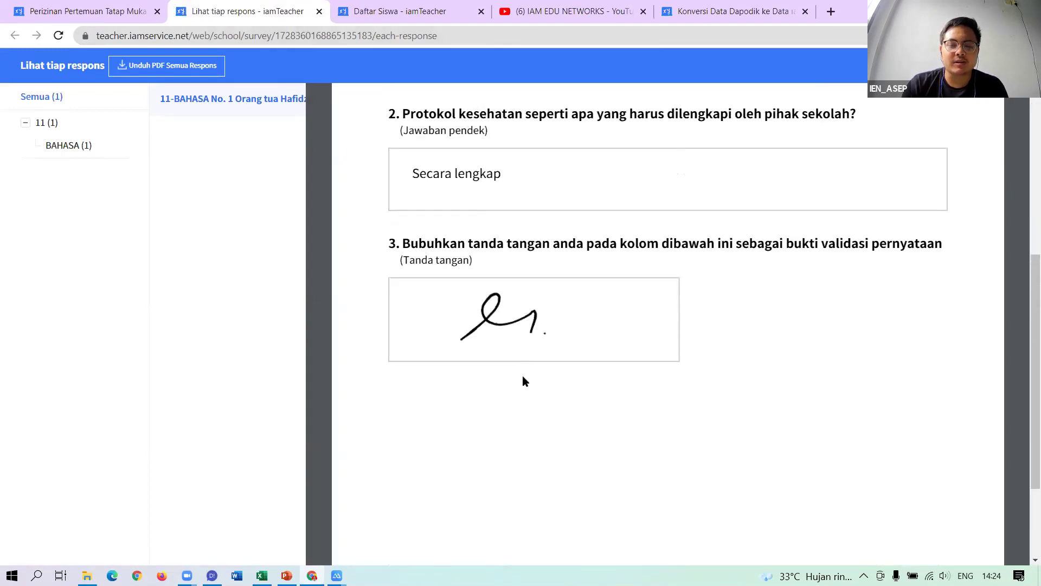
pyautogui.scroll(6, 510, 300)
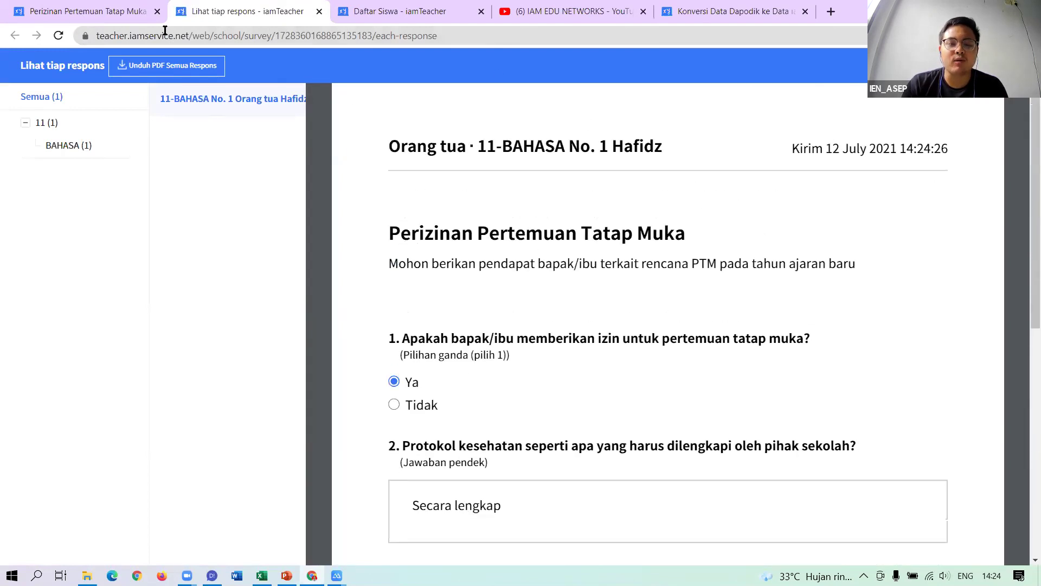
pyautogui.click(319, 11)
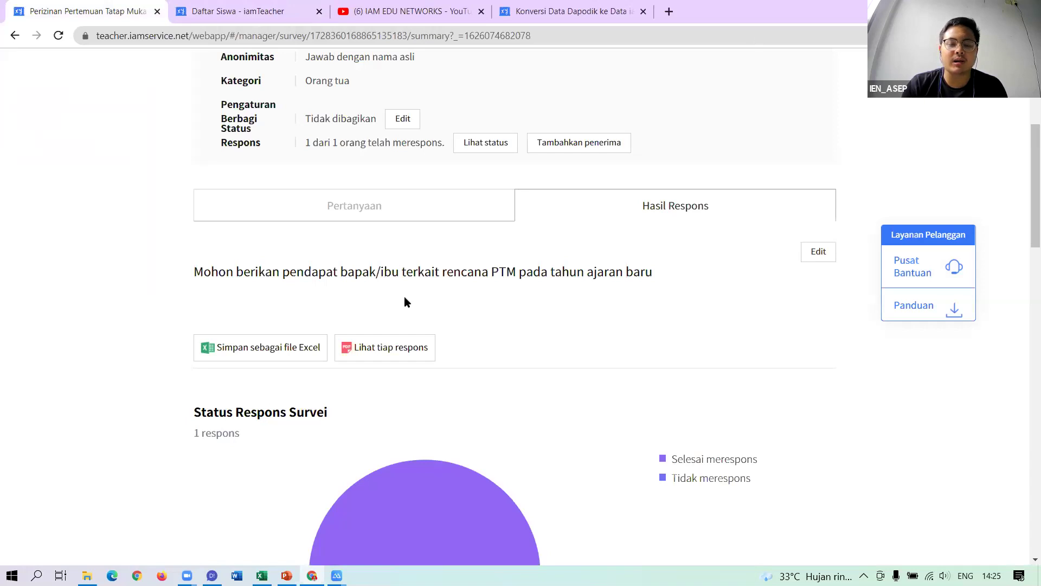
pyautogui.scroll(-6, 450, 293)
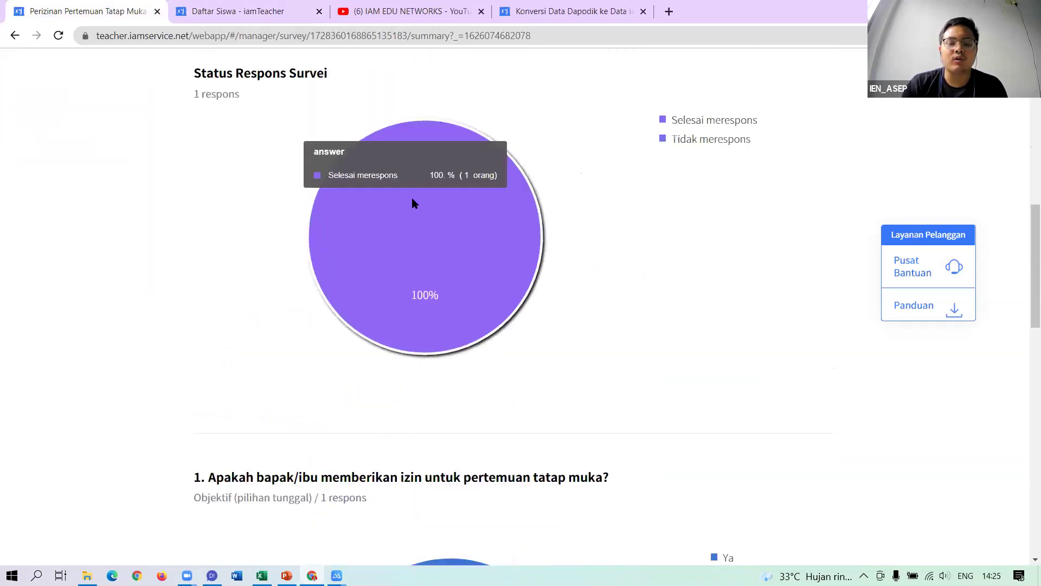
pyautogui.scroll(-1, 412, 199)
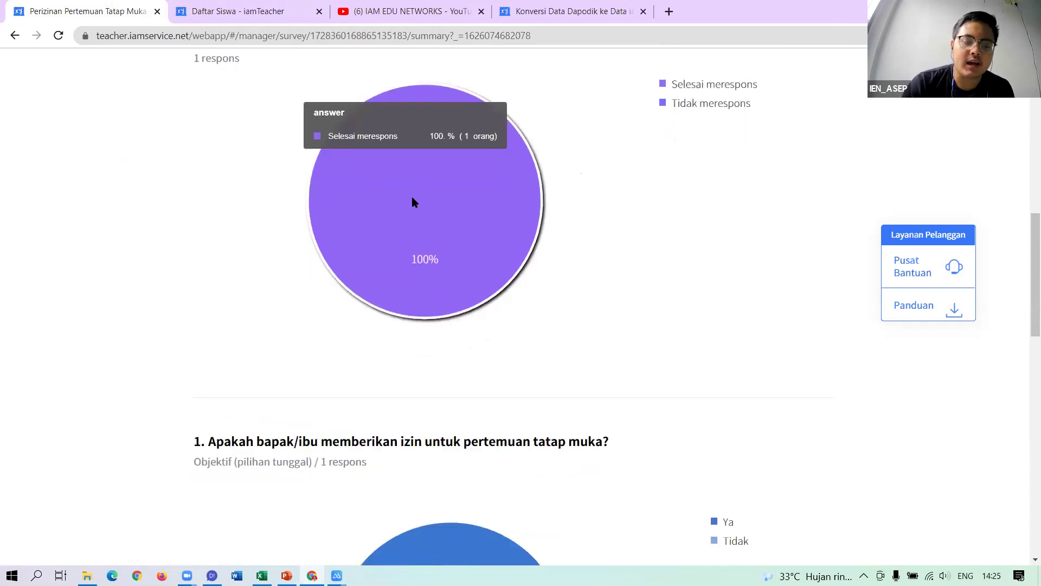
pyautogui.scroll(-7, 412, 198)
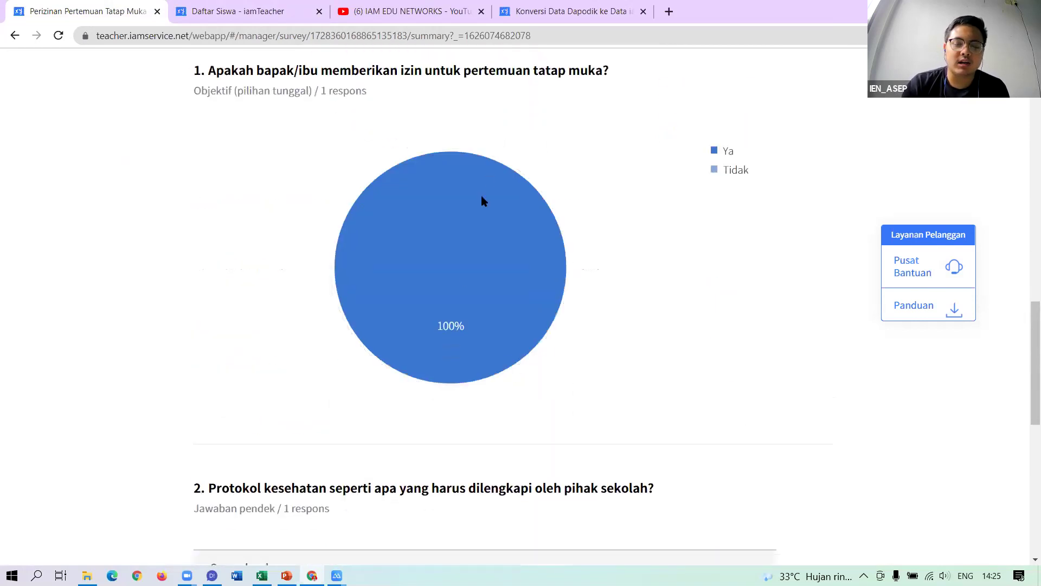
pyautogui.scroll(-6, 449, 196)
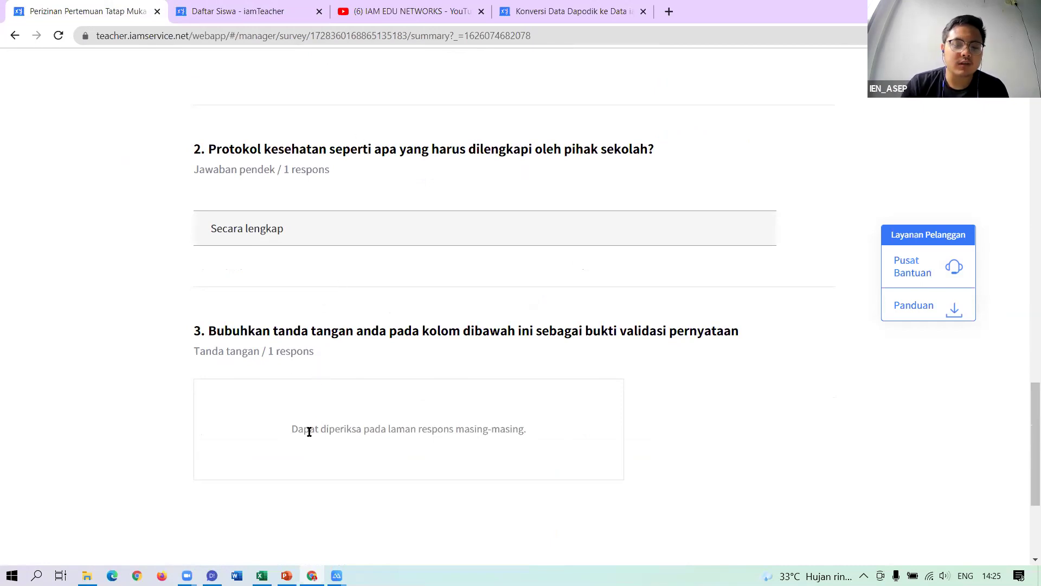
pyautogui.scroll(-4, 309, 431)
pyautogui.scroll(18, 309, 430)
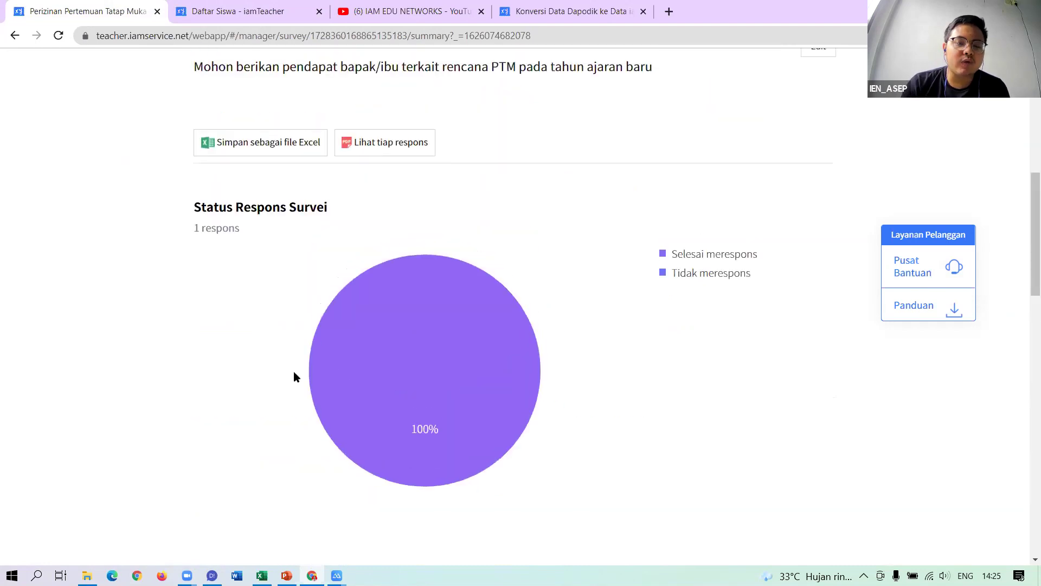
pyautogui.scroll(9, 294, 374)
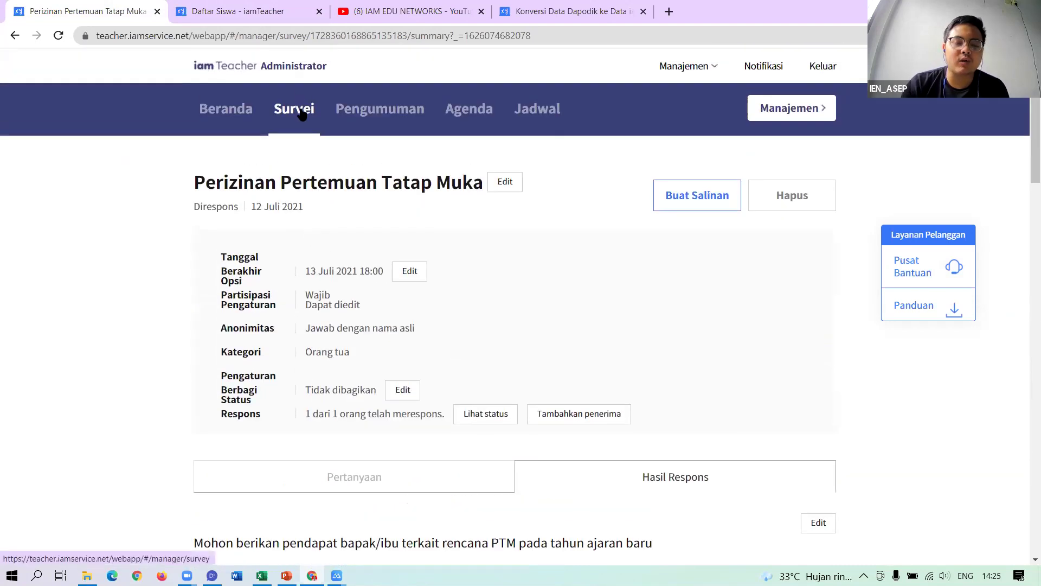
# Step: Return to the Survei list showing all surveys
pyautogui.click(302, 114)
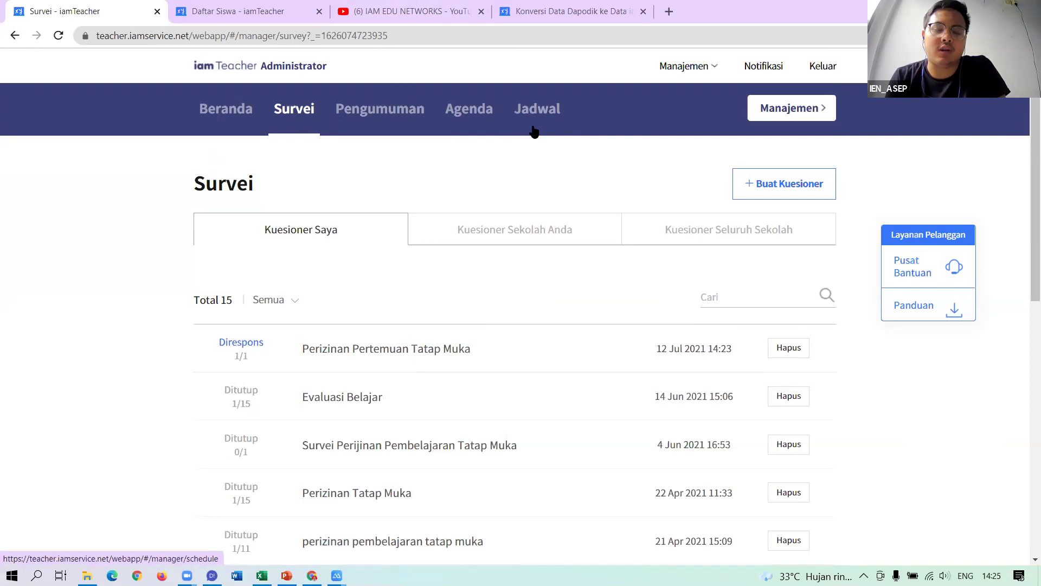
# Step: Browse Pengumuman, Buletin Sekolah and the 7 Makanan Hari Ini posts, then bring up the mirrored phone
pyautogui.click(390, 111)
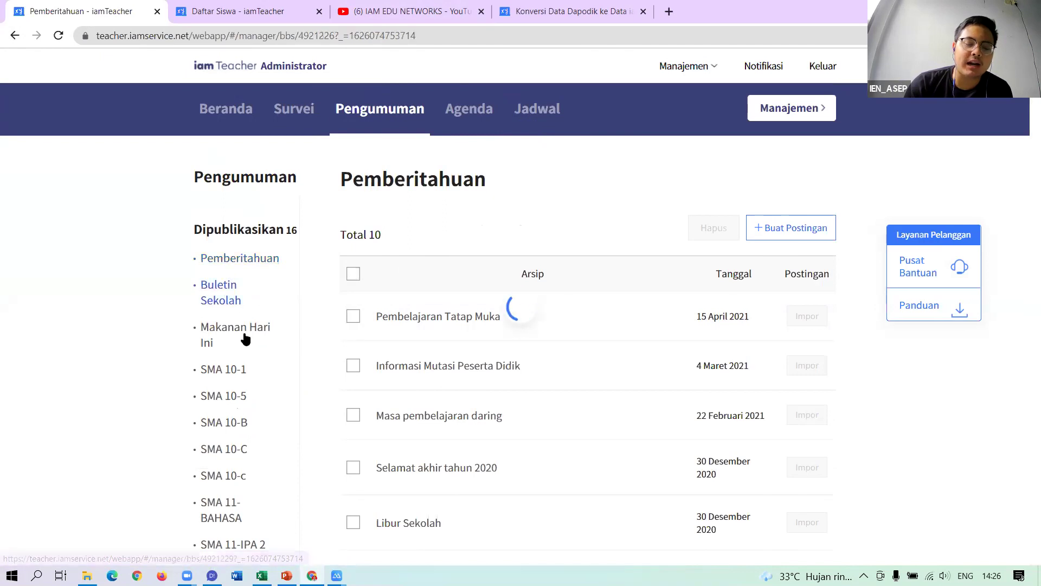
pyautogui.click(217, 297)
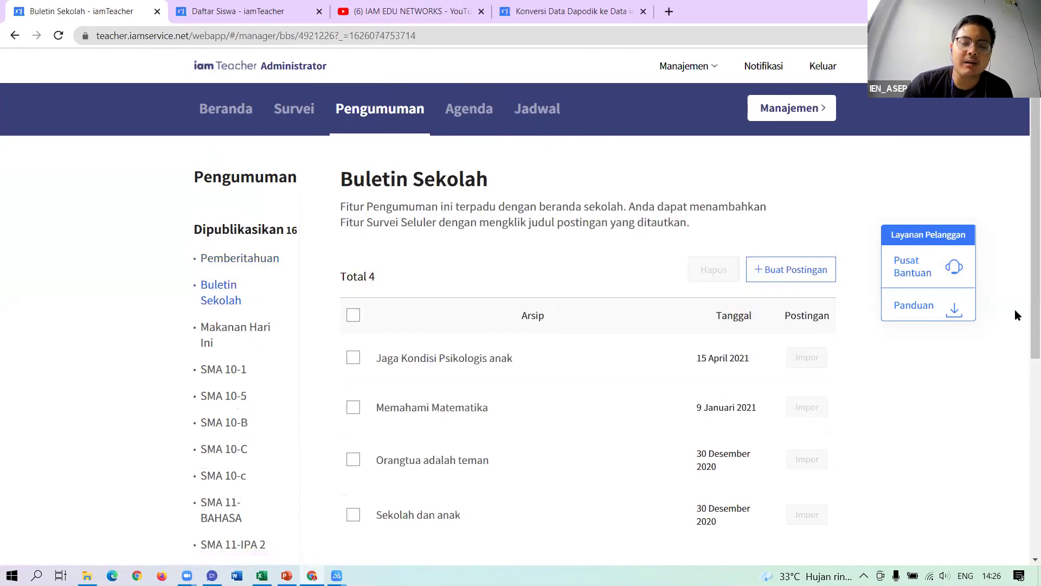
pyautogui.click(255, 329)
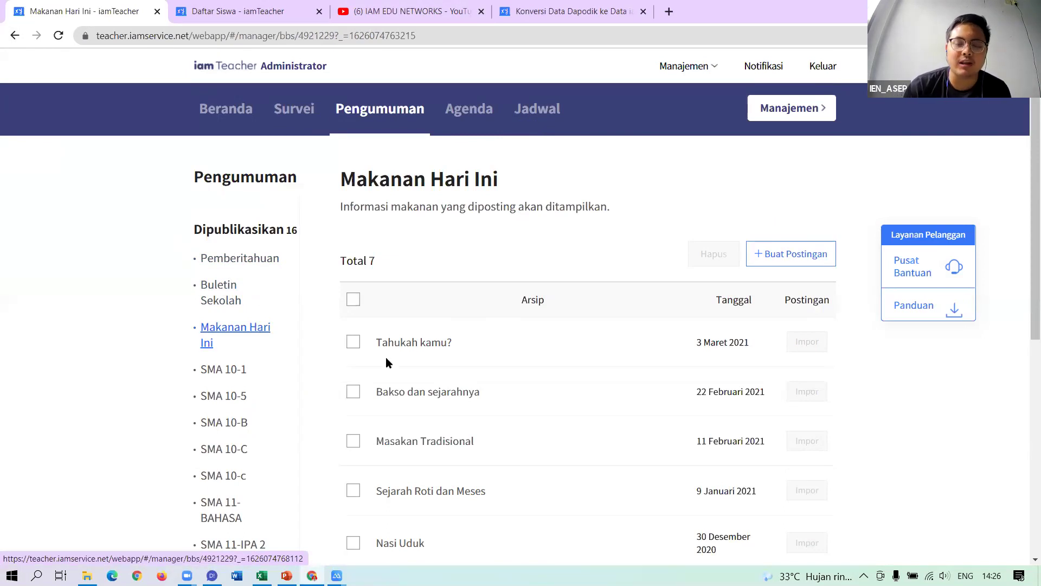
pyautogui.scroll(-3, 434, 402)
pyautogui.scroll(-3, 435, 405)
pyautogui.scroll(5, 434, 406)
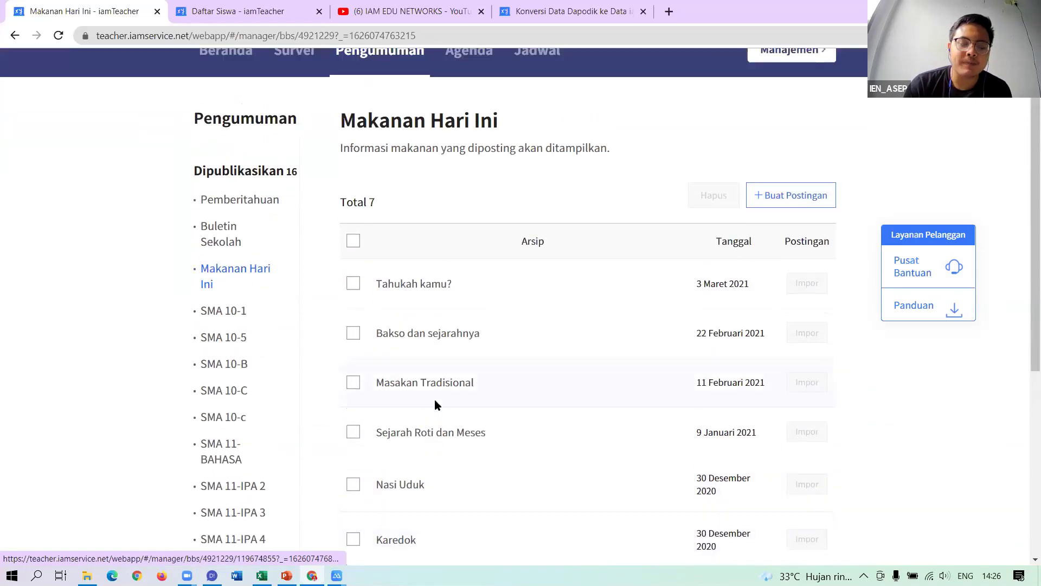
pyautogui.scroll(-1, 437, 405)
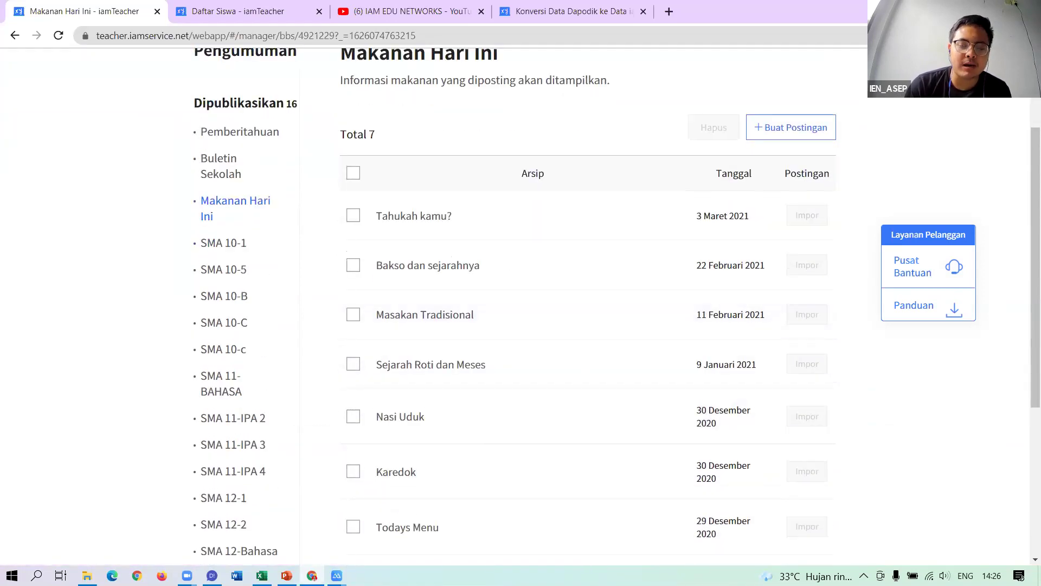
pyautogui.click(337, 574)
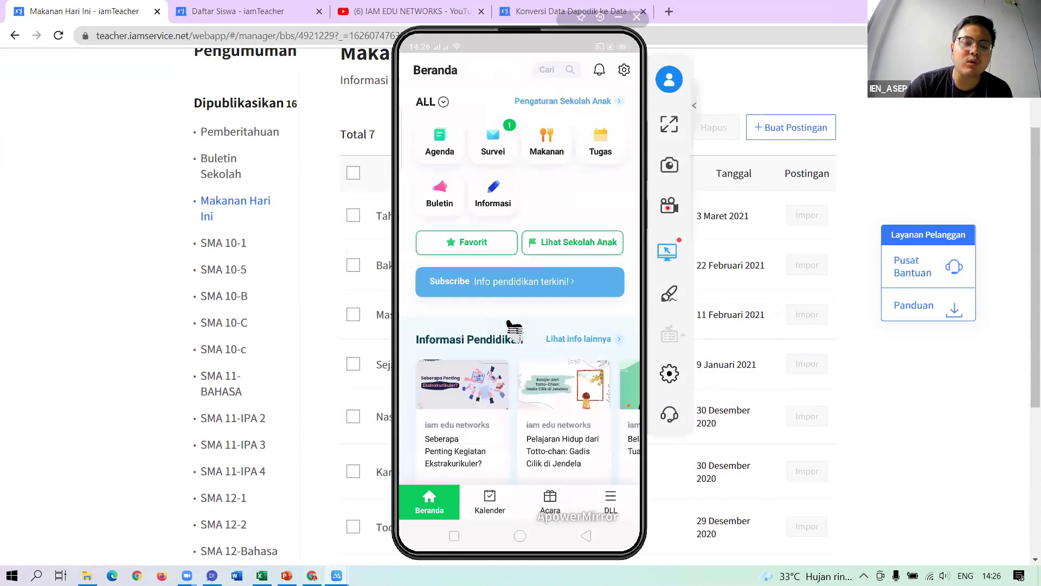
# Step: From Lihat Sekolah Anak, dismiss the network error and search schools for '78 jakarta'
pyautogui.scroll(2, 238, 179)
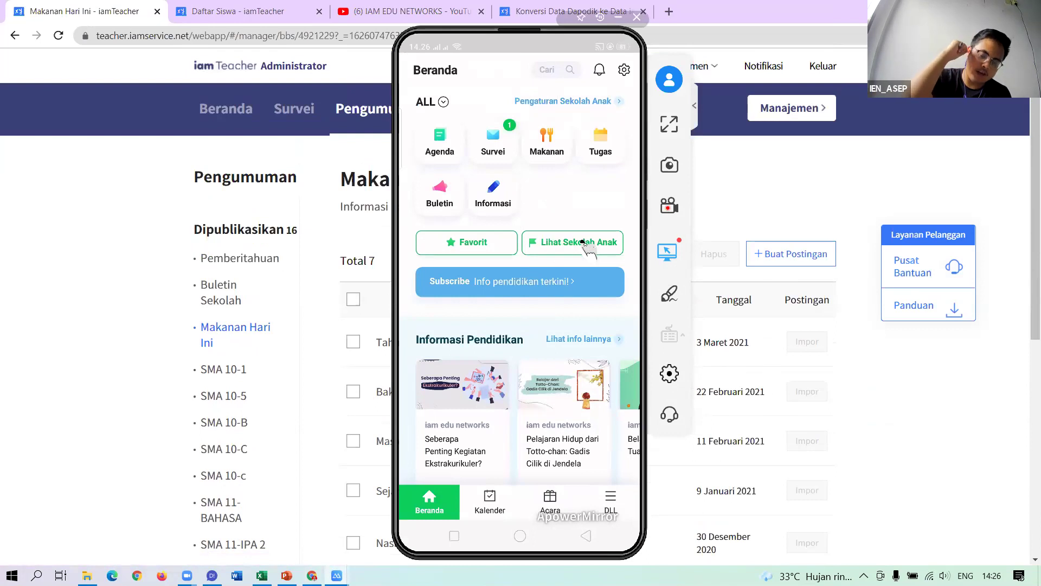
pyautogui.click(584, 244)
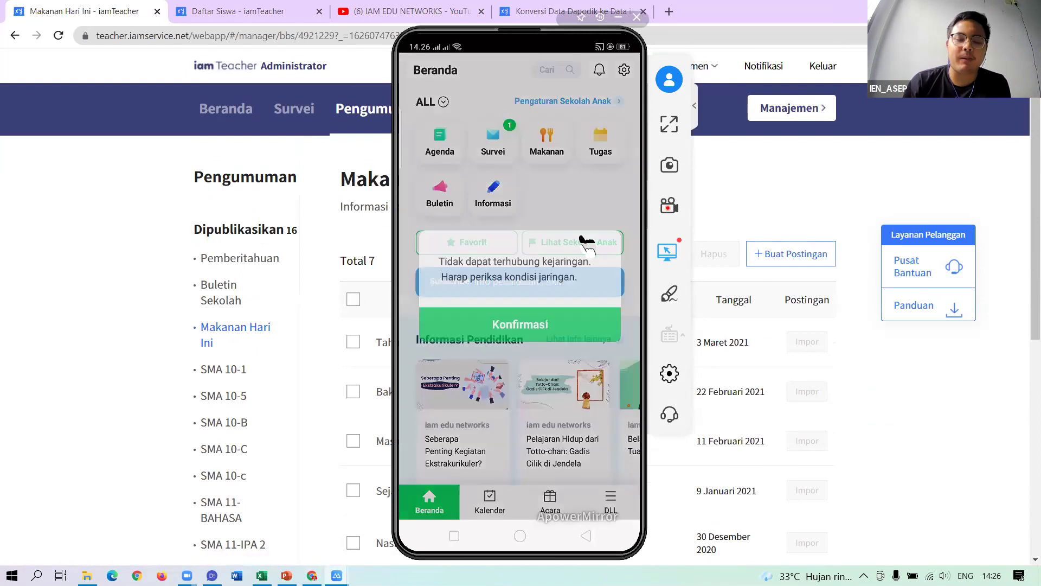
pyautogui.click(478, 181)
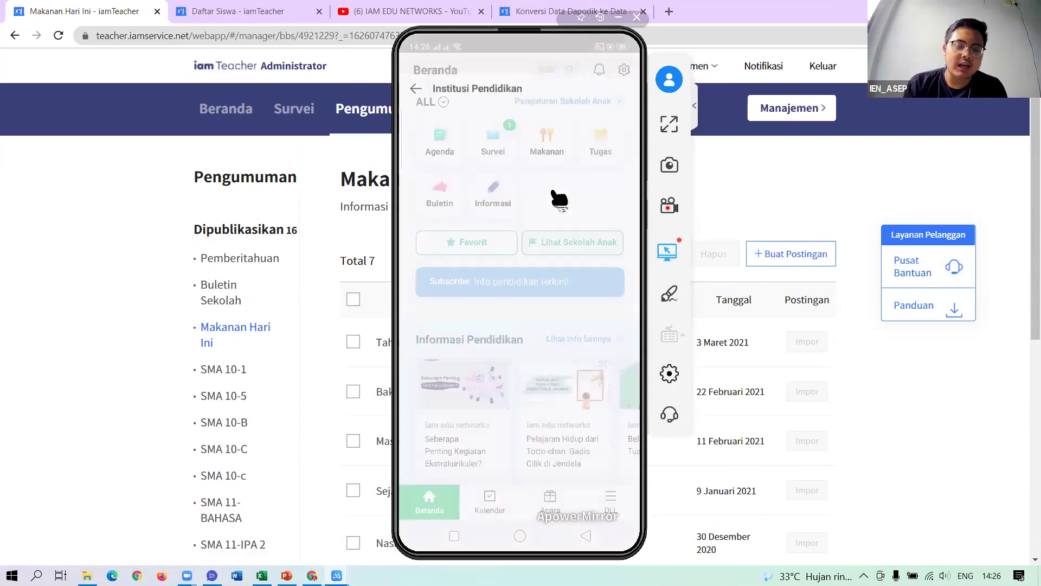
pyautogui.scroll(-2, 558, 198)
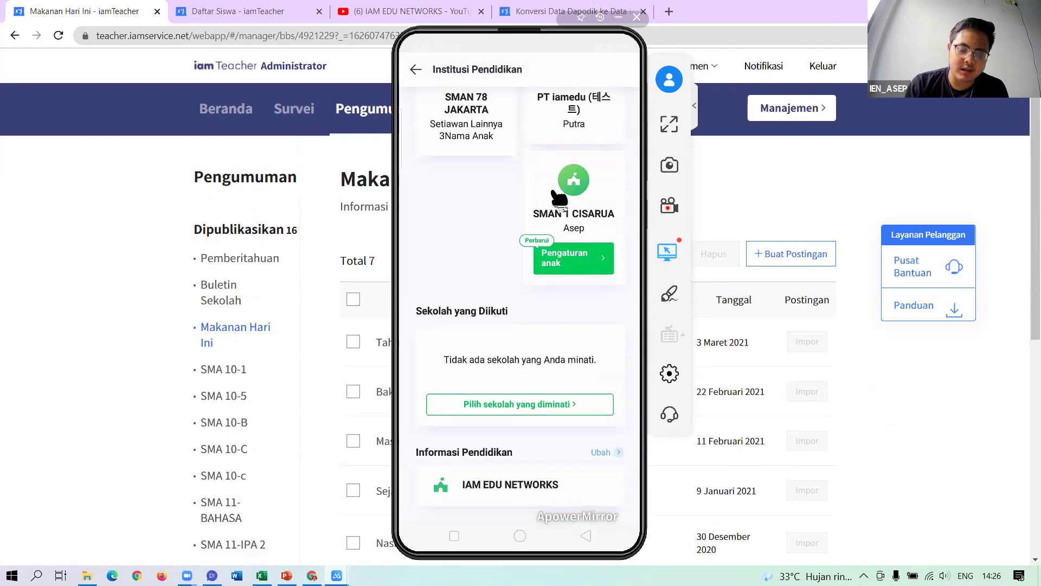
pyautogui.click(558, 198)
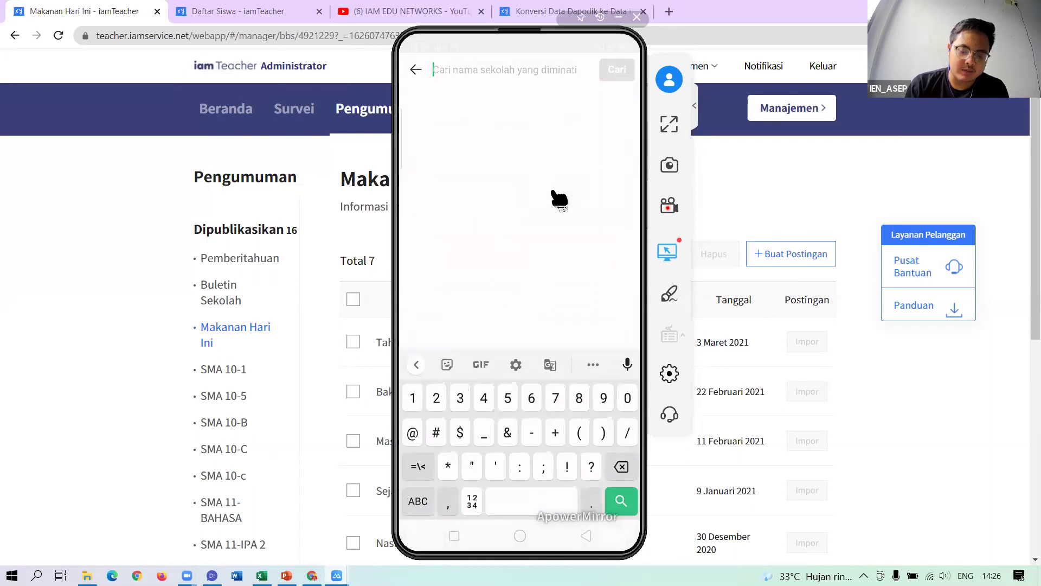
pyautogui.write('78 jakarta')
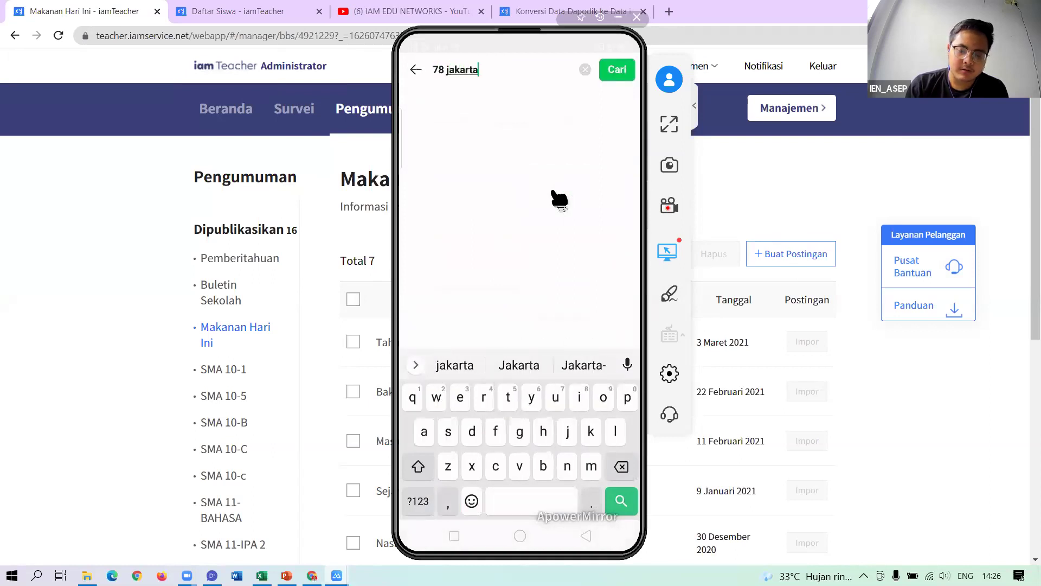
pyautogui.press('Return')
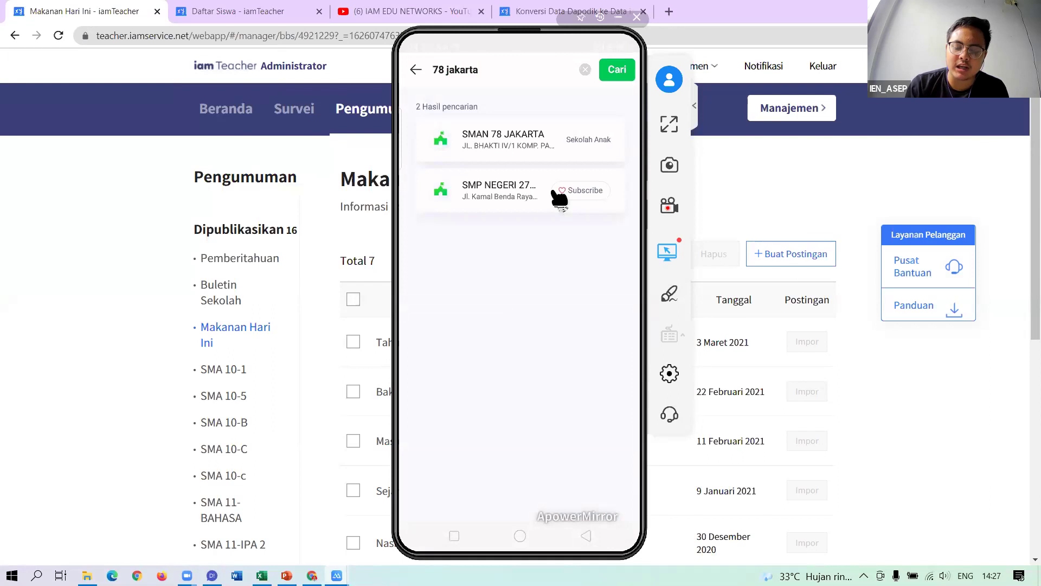
# Step: Browse SMP NEGERI 278 JAKARTA's Makanan and Pemberitahuan feeds, then open iamTeacher's Pemberitahuan list
pyautogui.click(556, 193)
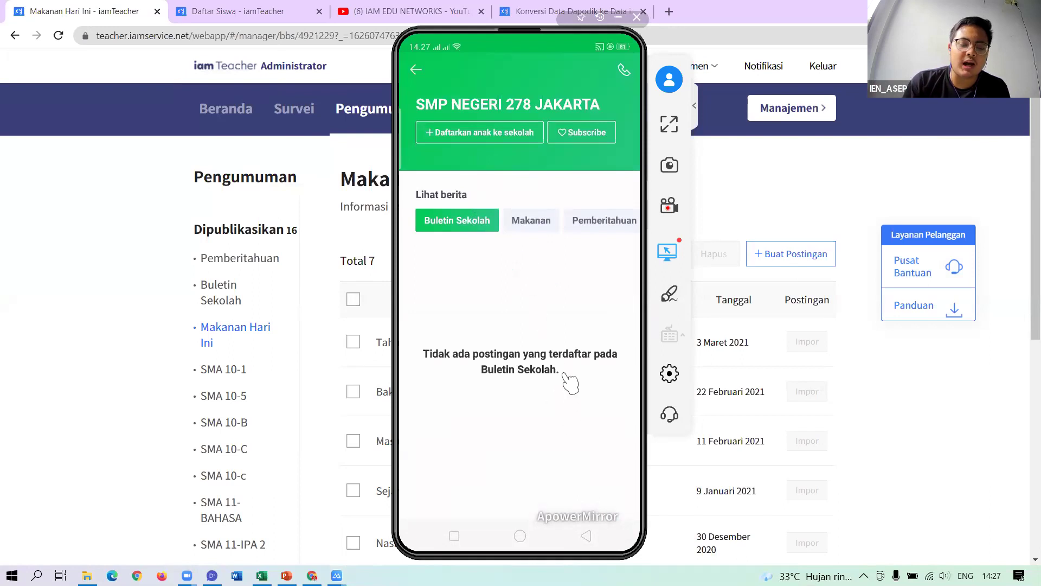
pyautogui.moveTo(564, 273); pyautogui.dragTo(543, 293)
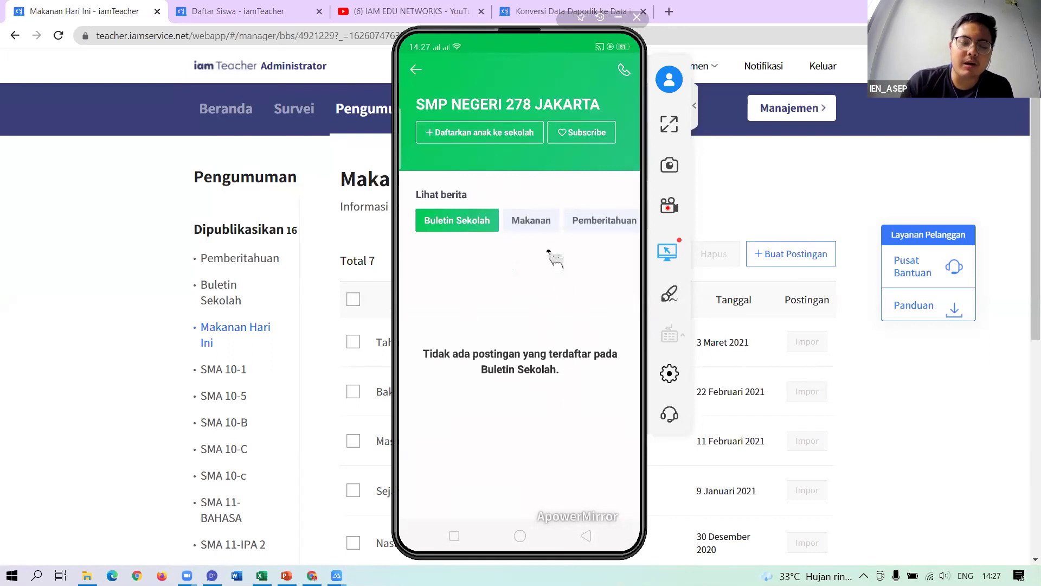
pyautogui.moveTo(549, 252); pyautogui.dragTo(548, 252)
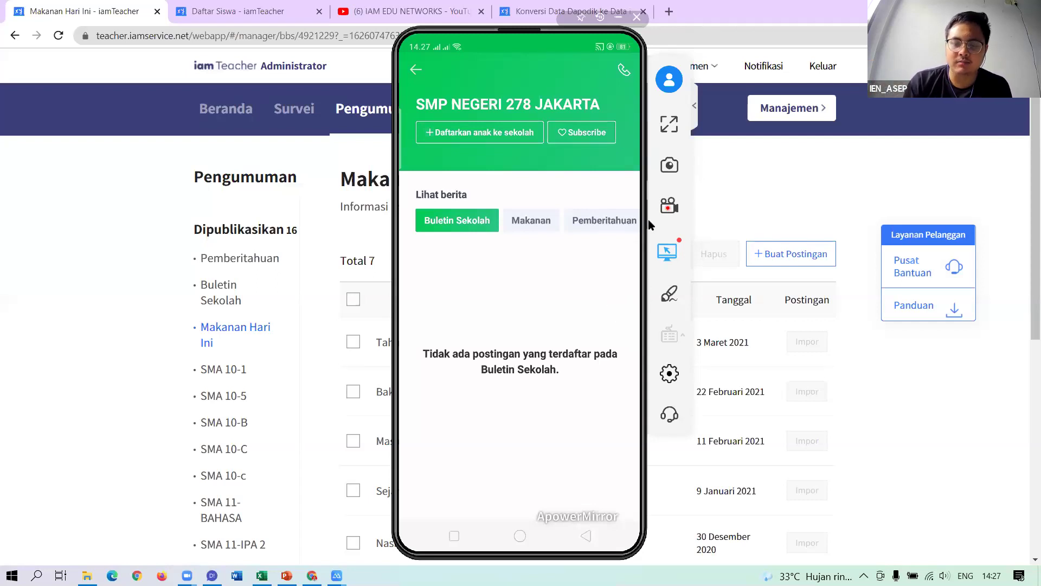
pyautogui.moveTo(583, 234); pyautogui.dragTo(477, 249)
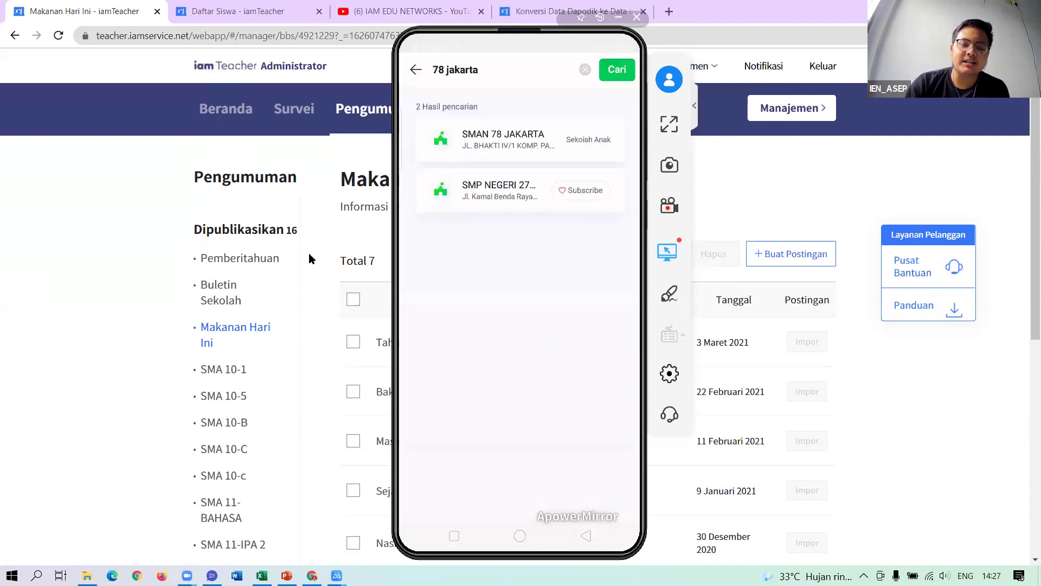
pyautogui.click(301, 227)
pyautogui.click(238, 257)
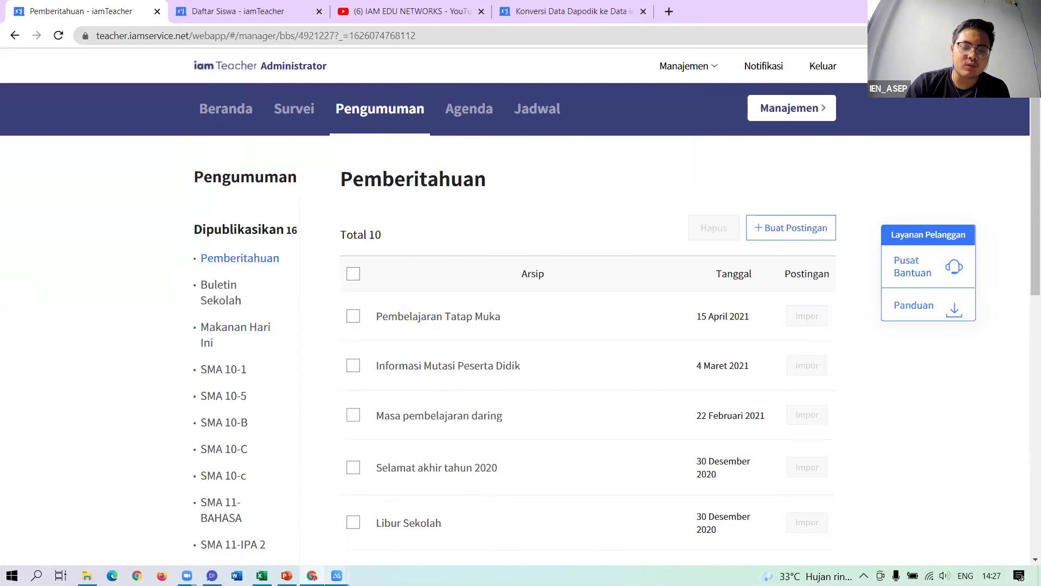
pyautogui.hotkey('alt', 'Tab')
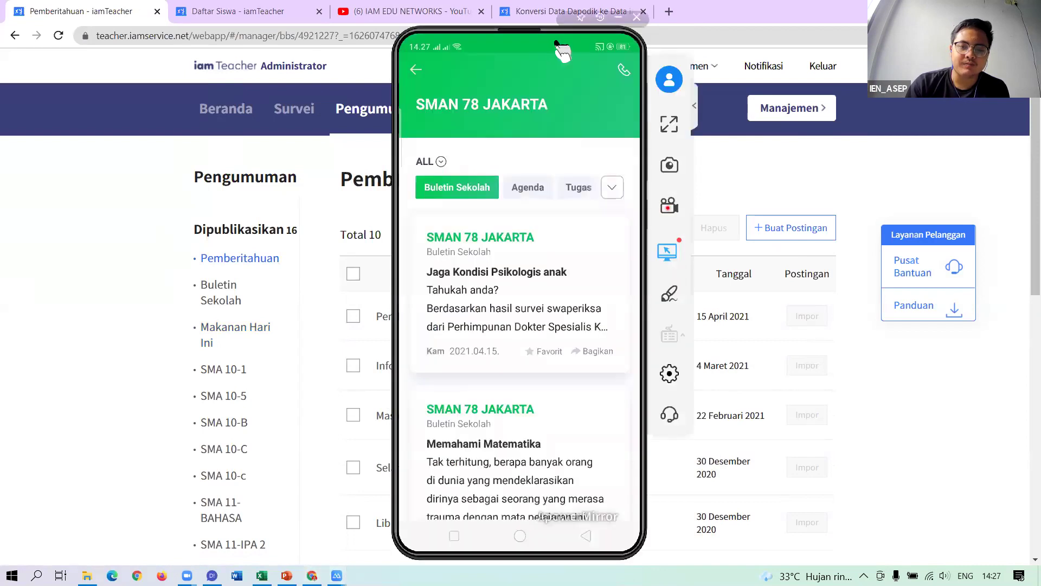
pyautogui.moveTo(562, 52); pyautogui.dragTo(889, 40)
pyautogui.moveTo(874, 295); pyautogui.dragTo(185, 295)
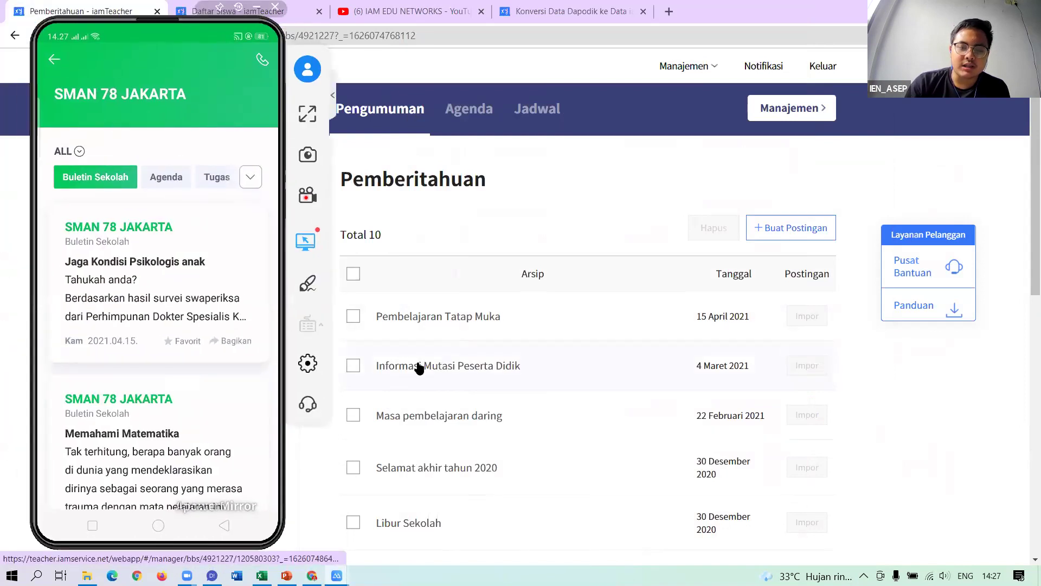
pyautogui.moveTo(116, 256); pyautogui.dragTo(167, 249)
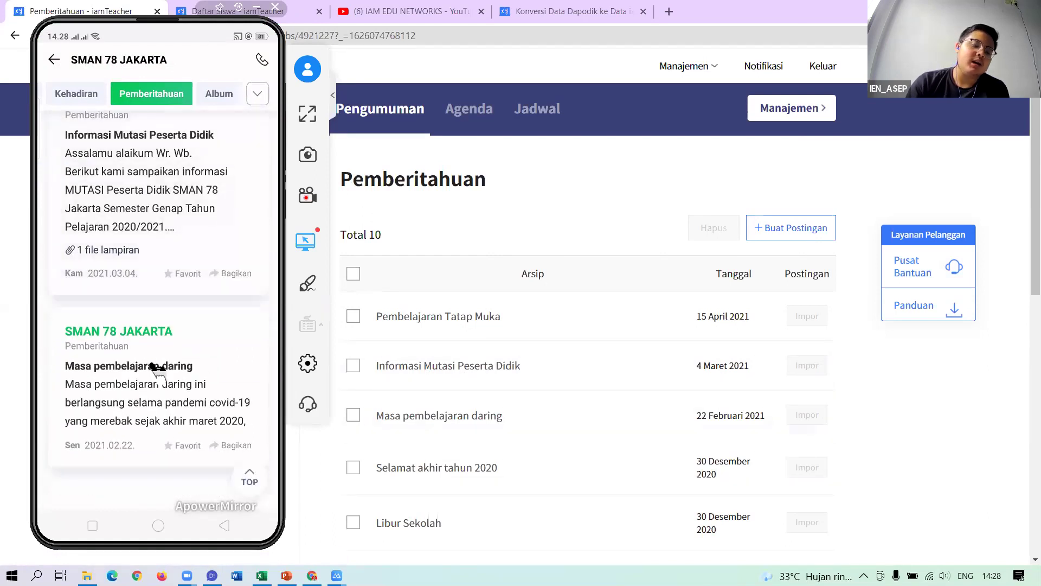
pyautogui.click(256, 6)
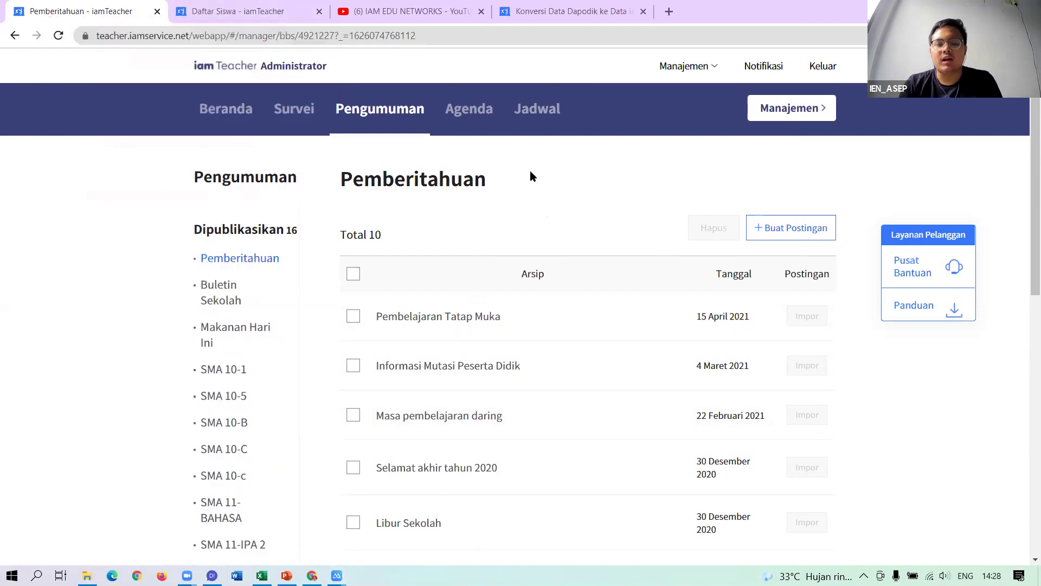
# Step: Start a new agenda (Draf 3) from the Agenda section and focus the Penulis field
pyautogui.click(468, 122)
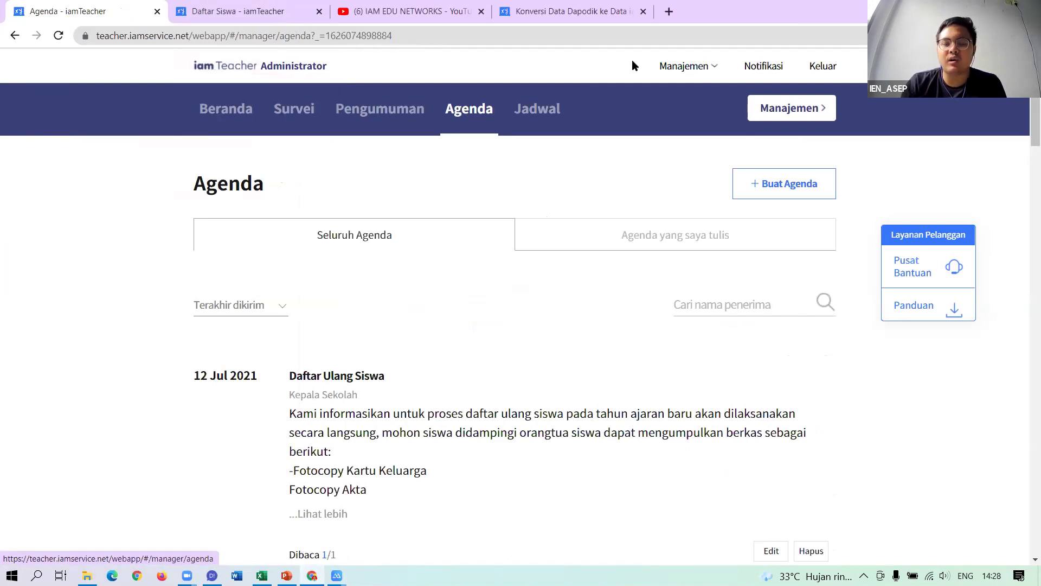
pyautogui.click(766, 172)
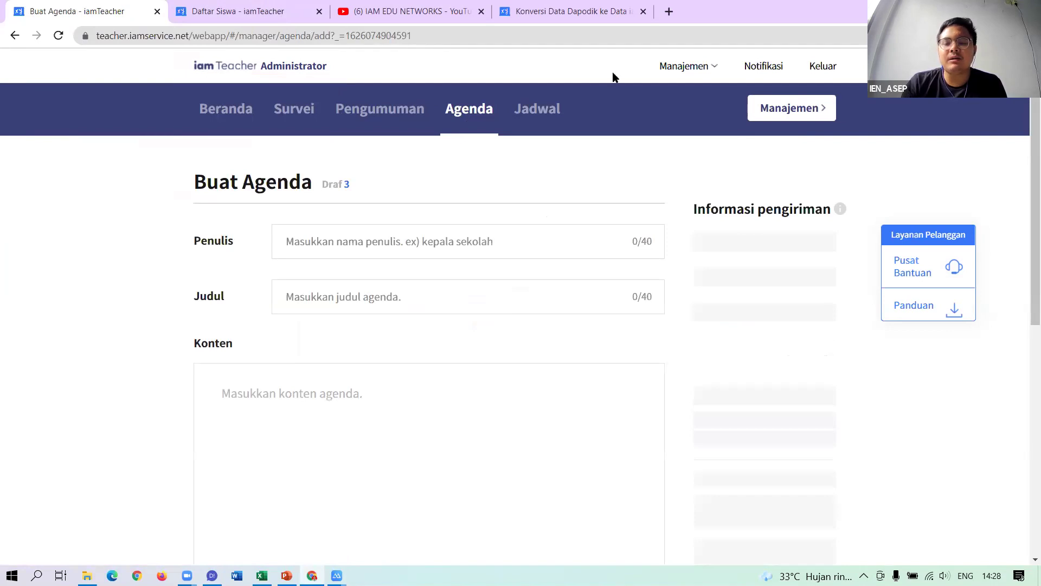
pyautogui.click(357, 244)
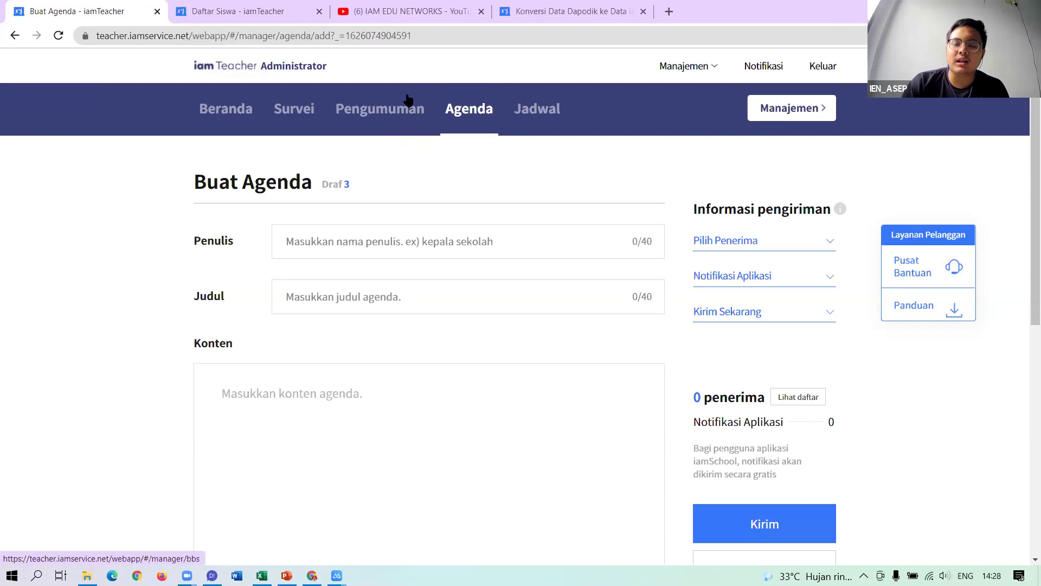
pyautogui.click(351, 245)
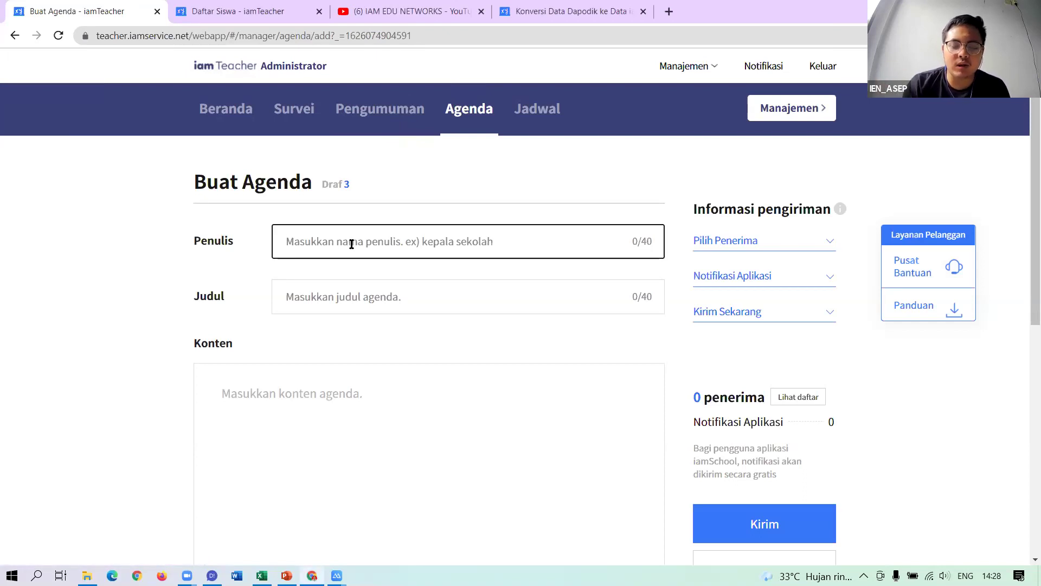
# Step: Enter writer 'Kepala Sekolah' and title 'Rapat pertemuan orangtua'
pyautogui.write('Kepala S')
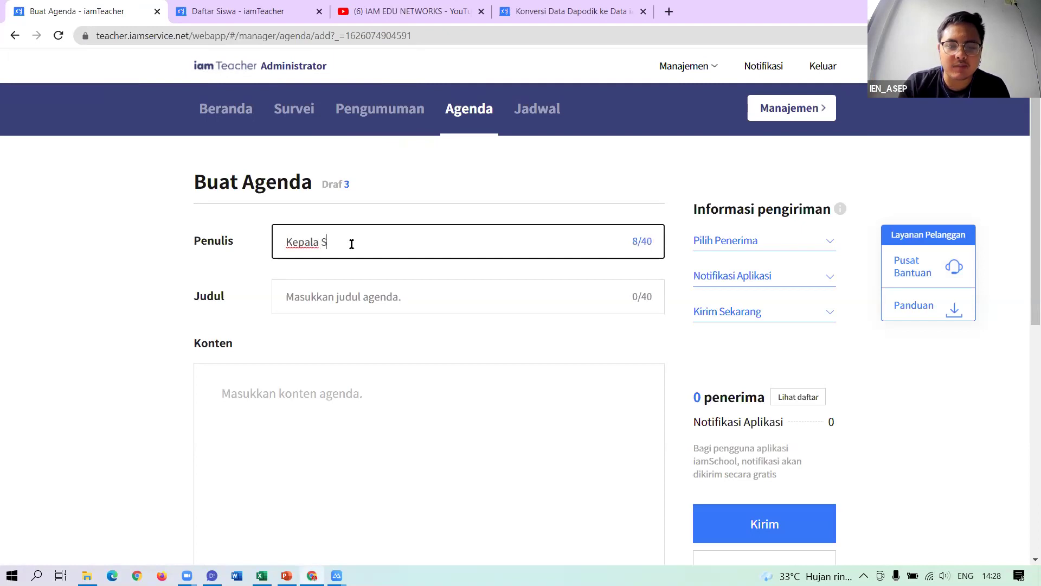
pyautogui.write('ekolah')
pyautogui.press('Tab')
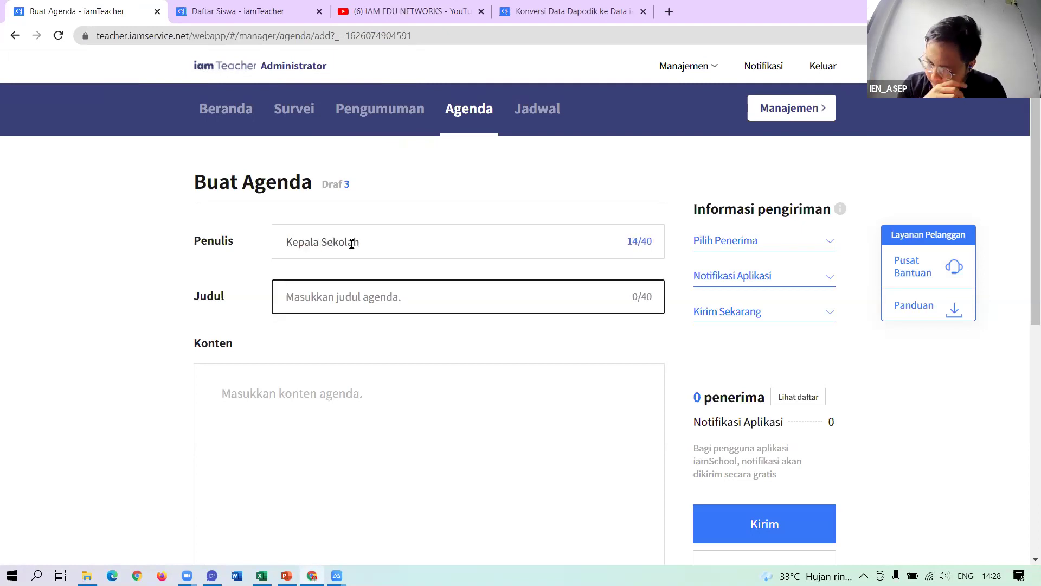
pyautogui.write('rAPOT')
pyautogui.press('BackSpace')
pyautogui.press('BackSpace')
pyautogui.press('BackSpace')
pyautogui.press('BackSpace')
pyautogui.press('BackSpace')
pyautogui.write('Ra')
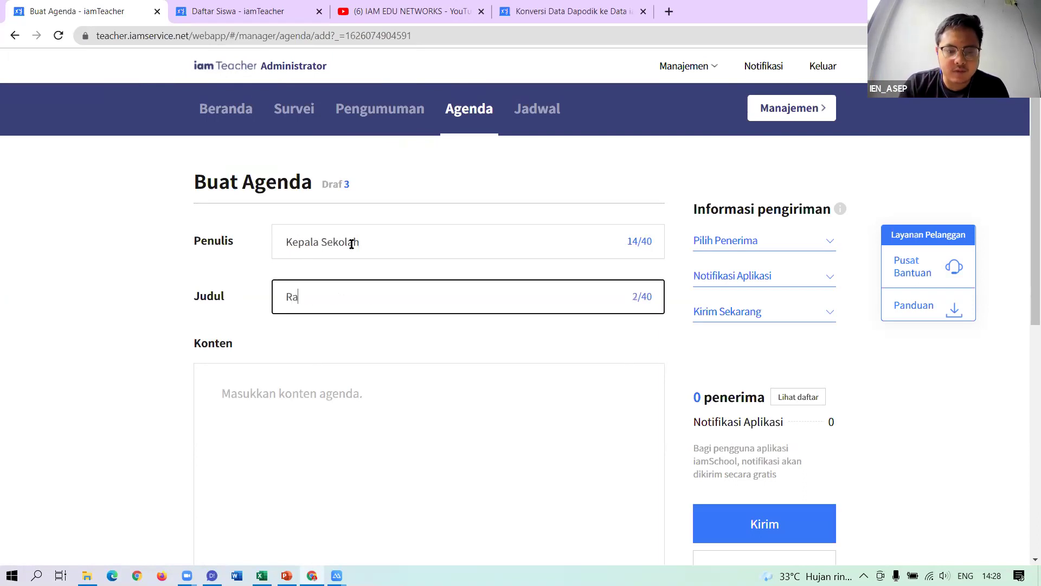
pyautogui.write('pat pertemuan')
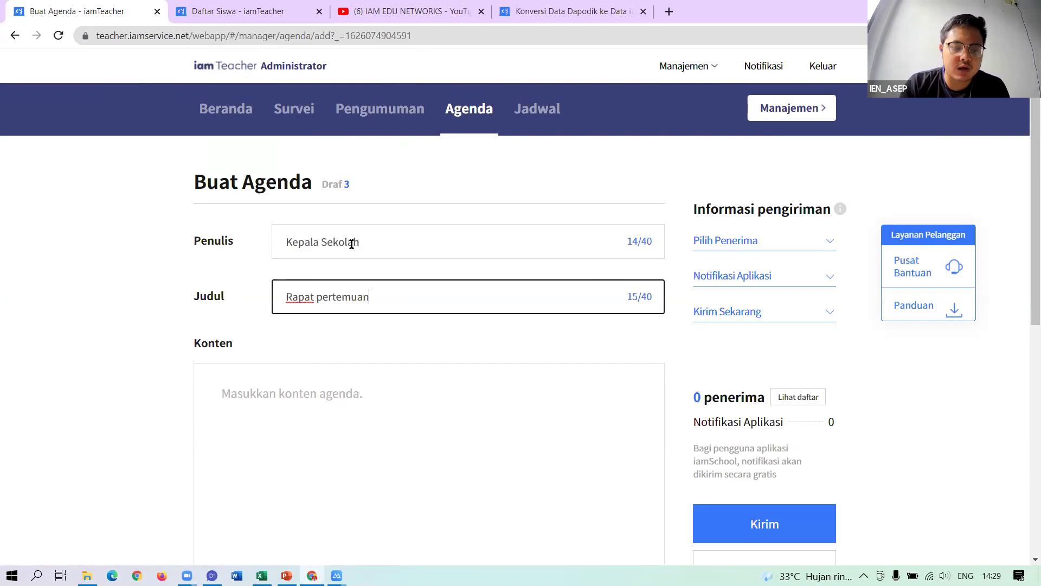
pyautogui.write(' orangtua')
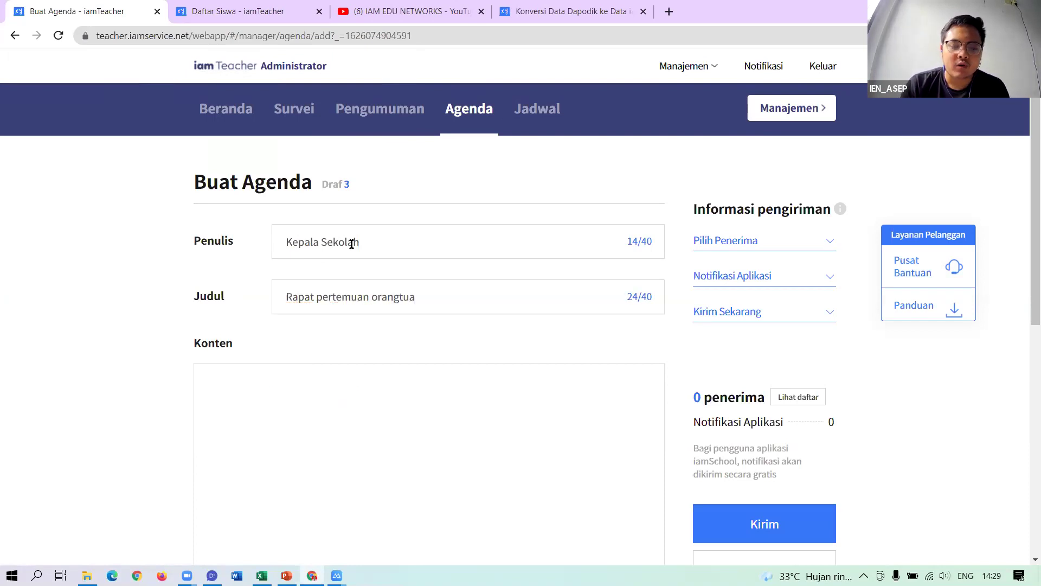
# Step: Write the content inviting parents to a meeting on the new school year's learning activities
pyautogui.write('Diberitah')
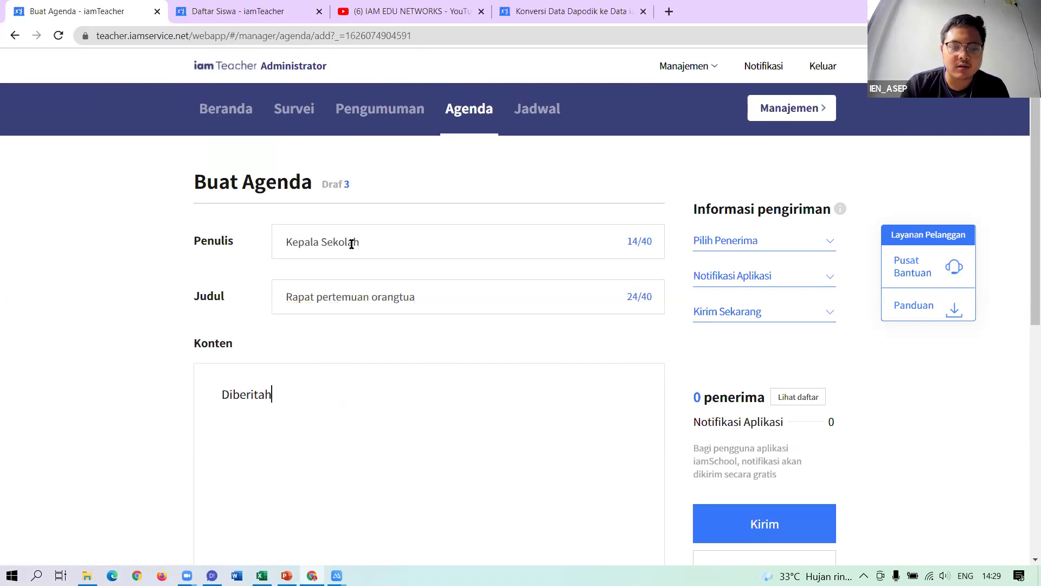
pyautogui.write('ukan kepada sel')
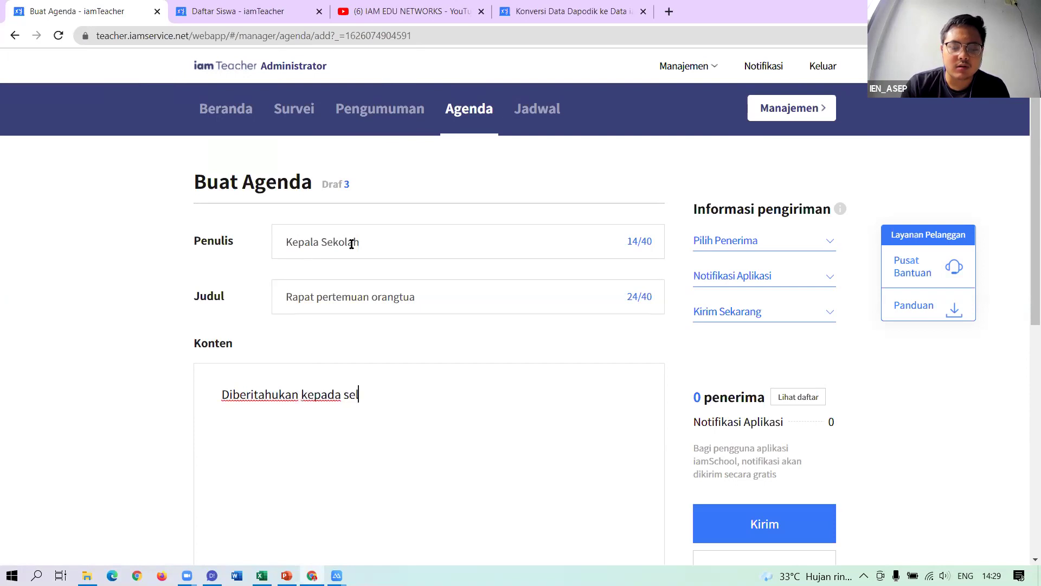
pyautogui.write('angtua siswa, mohon dapat mengh')
pyautogui.press('BackSpace')
pyautogui.press('BackSpace')
pyautogui.press('BackSpace')
pyautogui.press('BackSpace')
pyautogui.write('enghada')
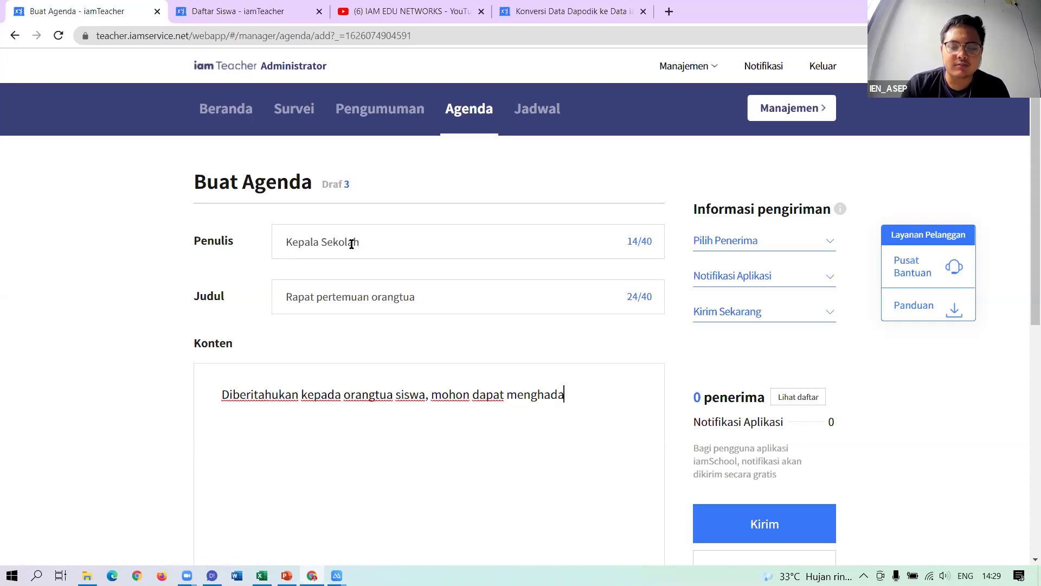
pyautogui.write('iriri sesi pertem')
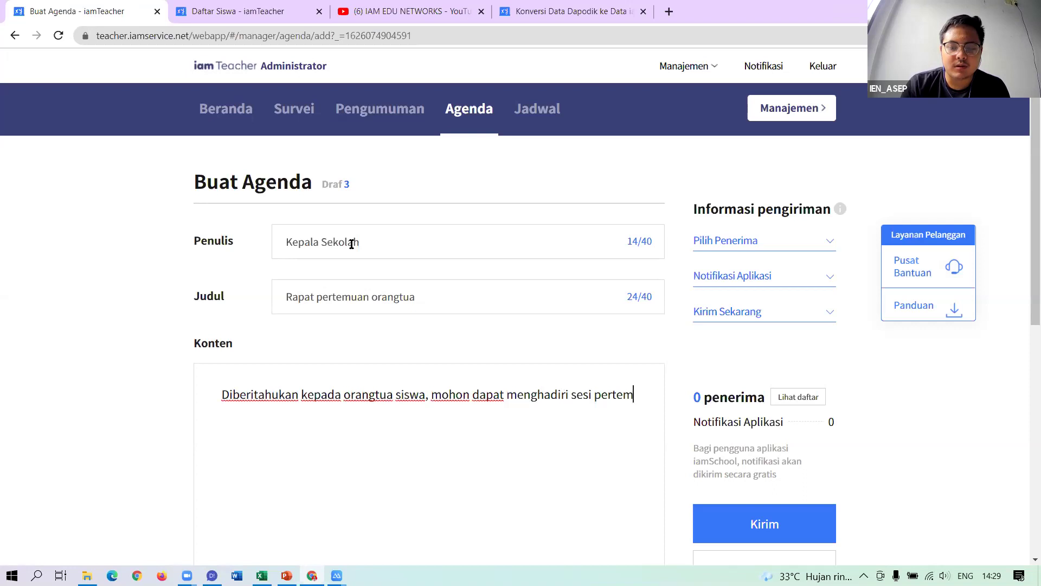
pyautogui.write('uan o')
pyautogui.press('BackSpace')
pyautogui.write('bersam')
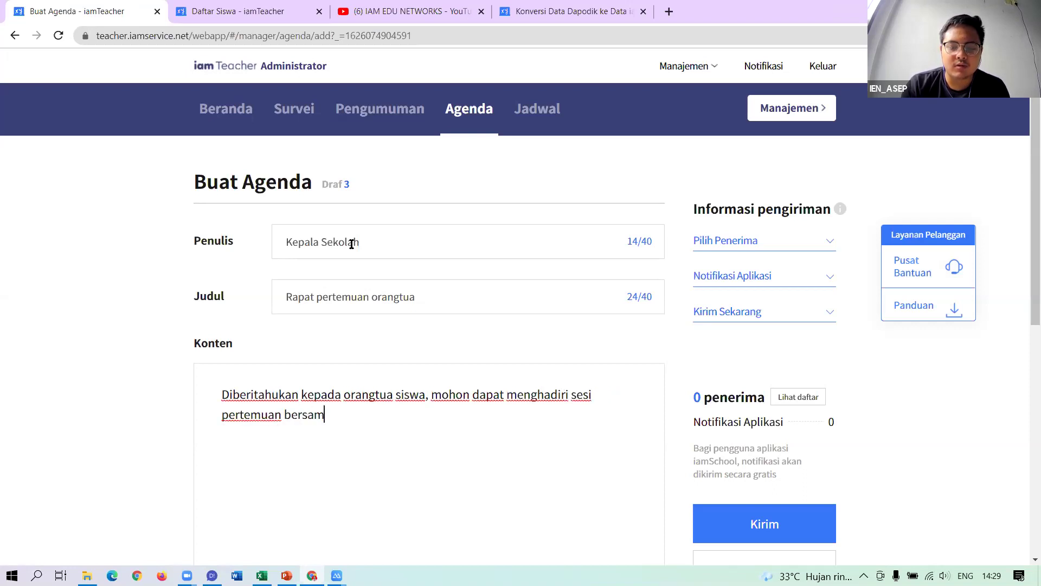
pyautogui.write('a dengan p')
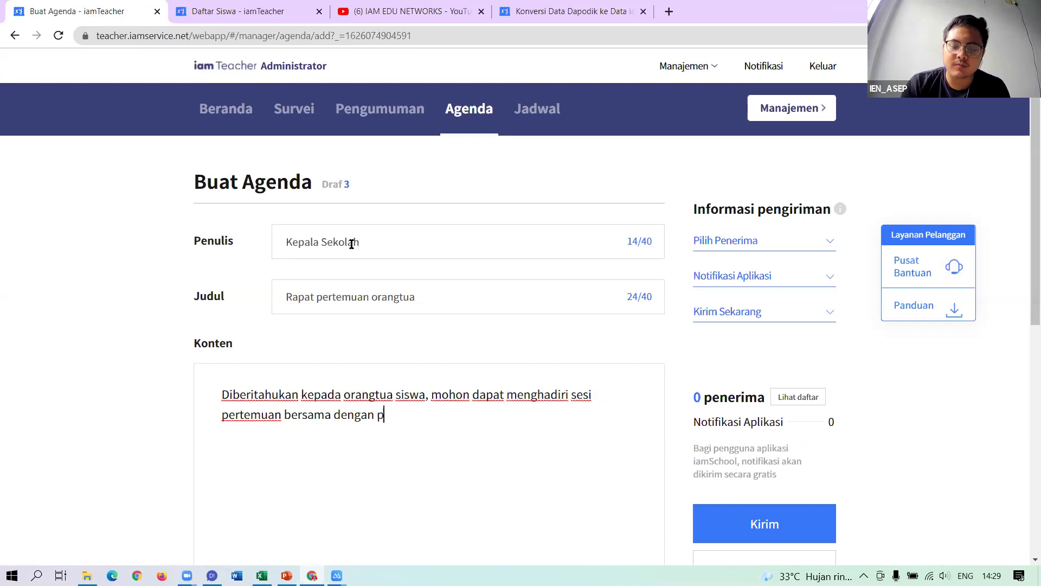
pyautogui.write('ihak sekolah, ')
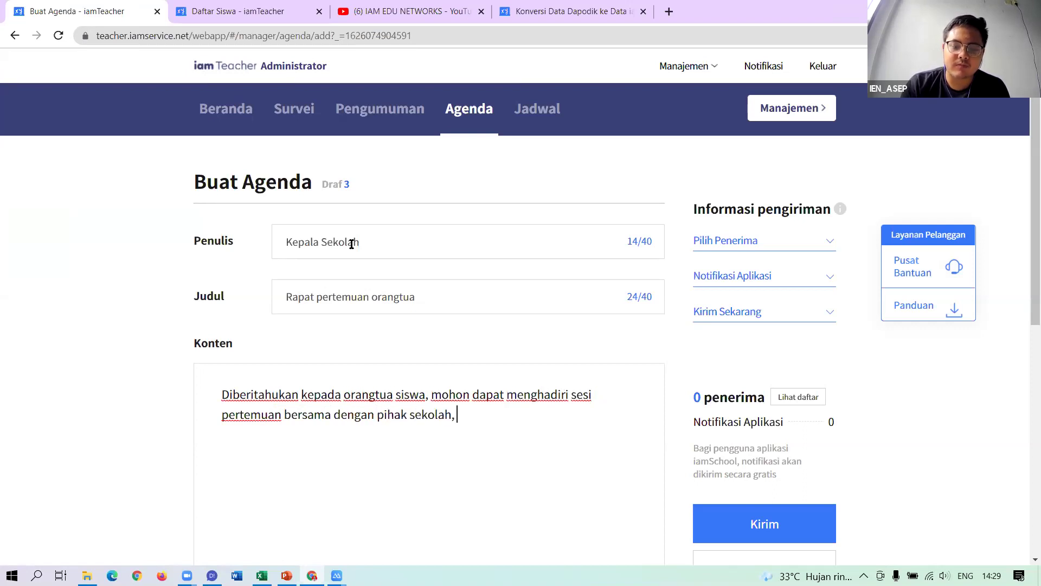
pyautogui.write('guna koordinasi')
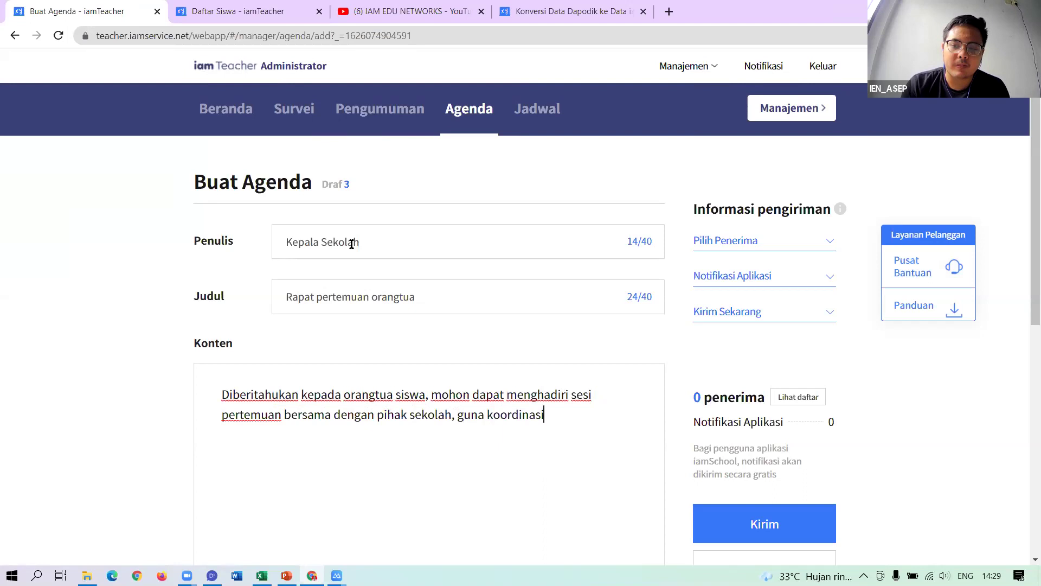
pyautogui.write(' terkait akti')
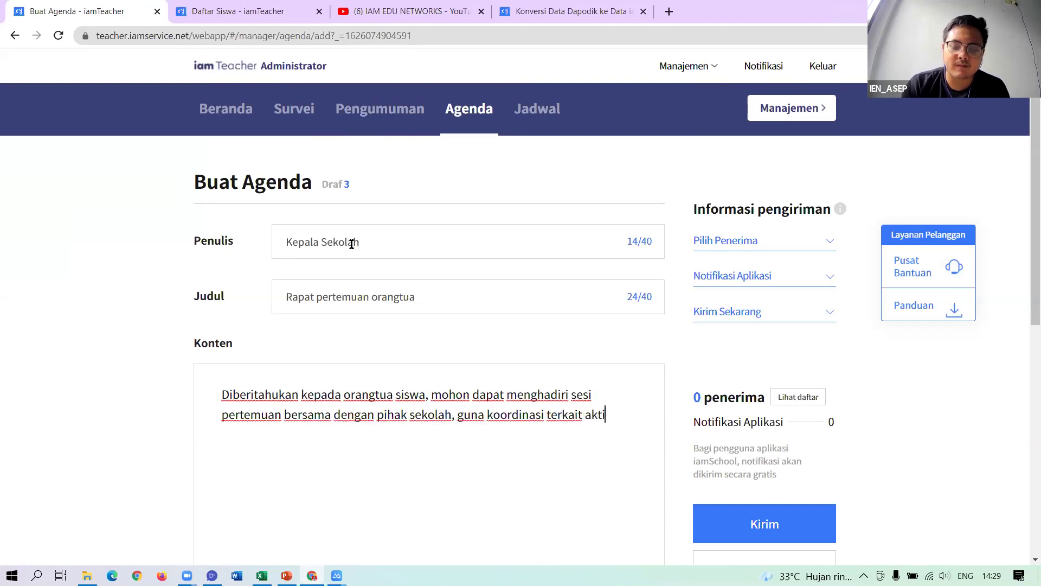
pyautogui.write('vitas pembelajaran')
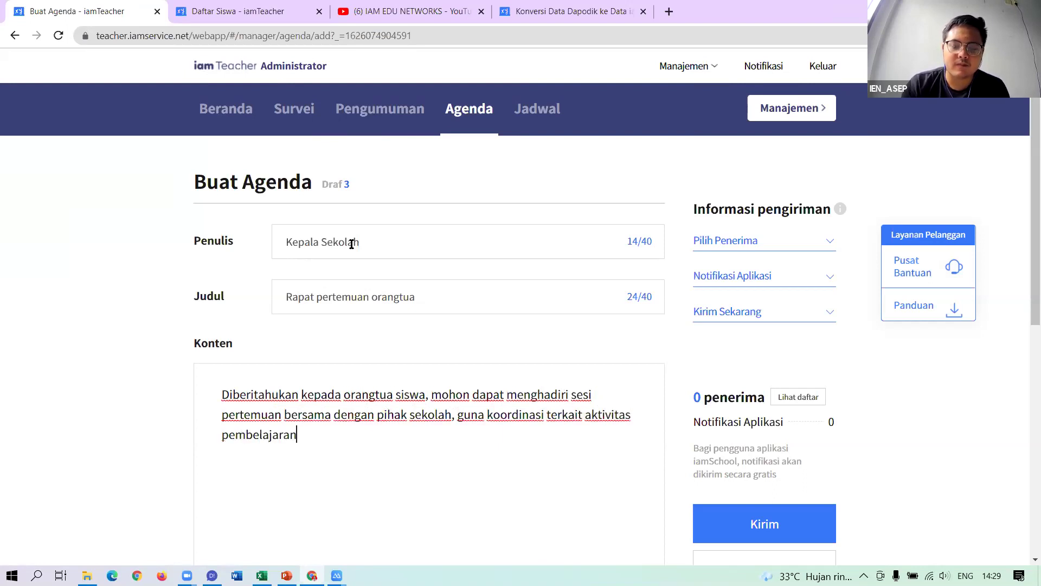
pyautogui.write(' pada tahun ajaran abru')
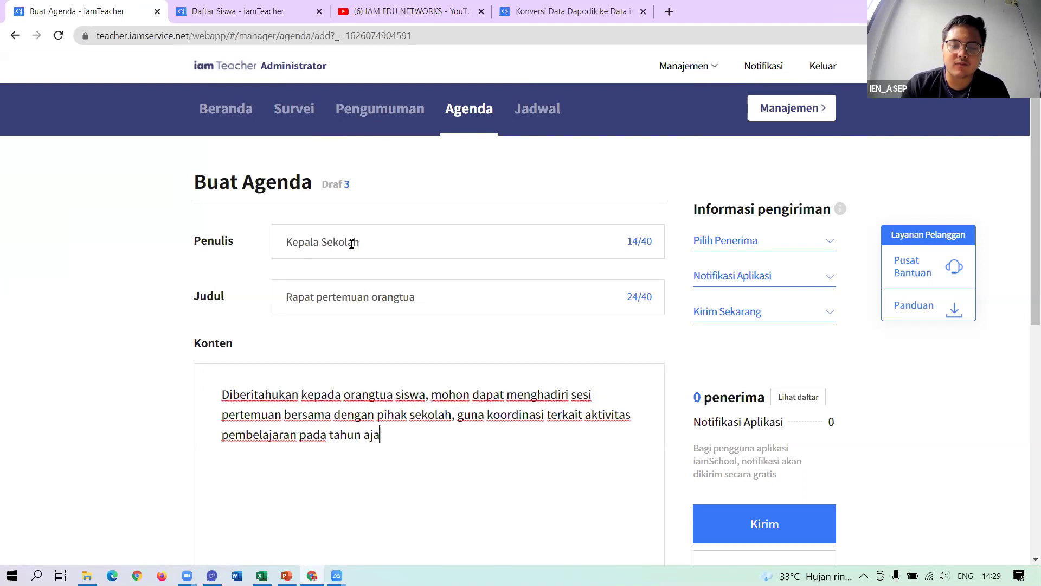
pyautogui.press('BackSpace')
pyautogui.write('baru, dan diskusi sejumlah agenda penting sekolah. ')
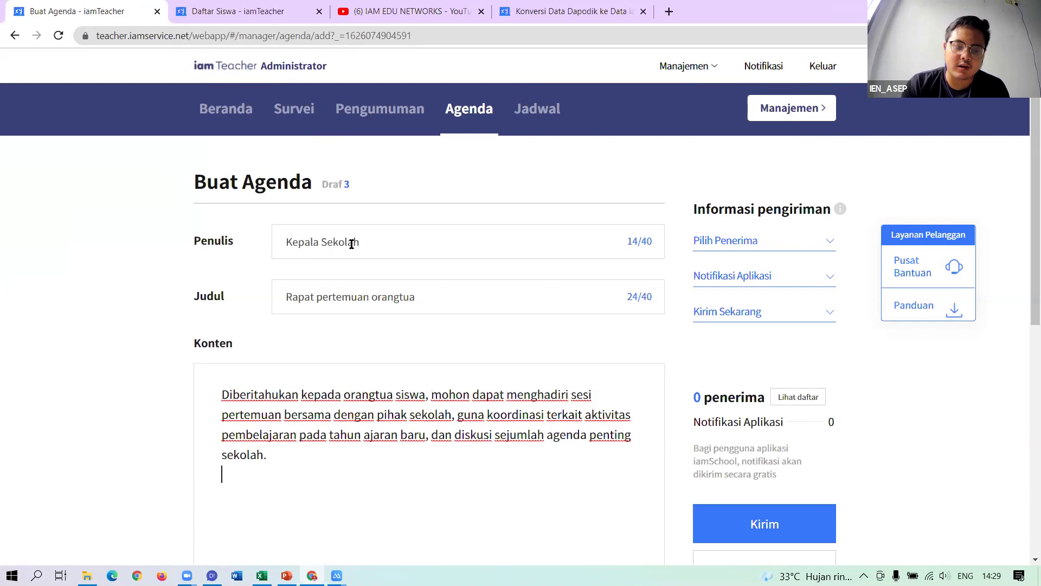
pyautogui.write('untuk pehr')
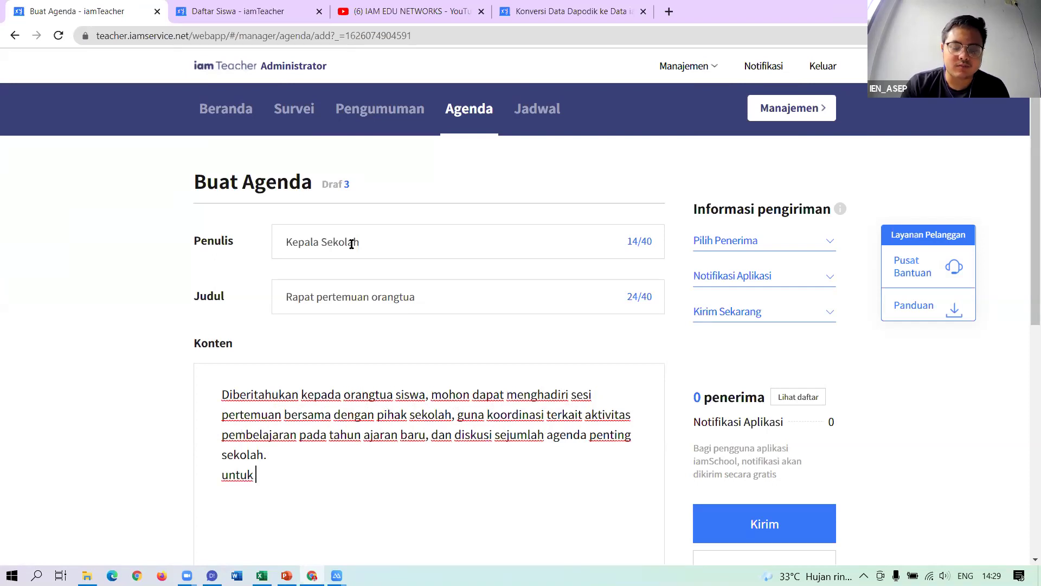
pyautogui.press('BackSpace')
pyautogui.press('BackSpace')
pyautogui.write('rhati')
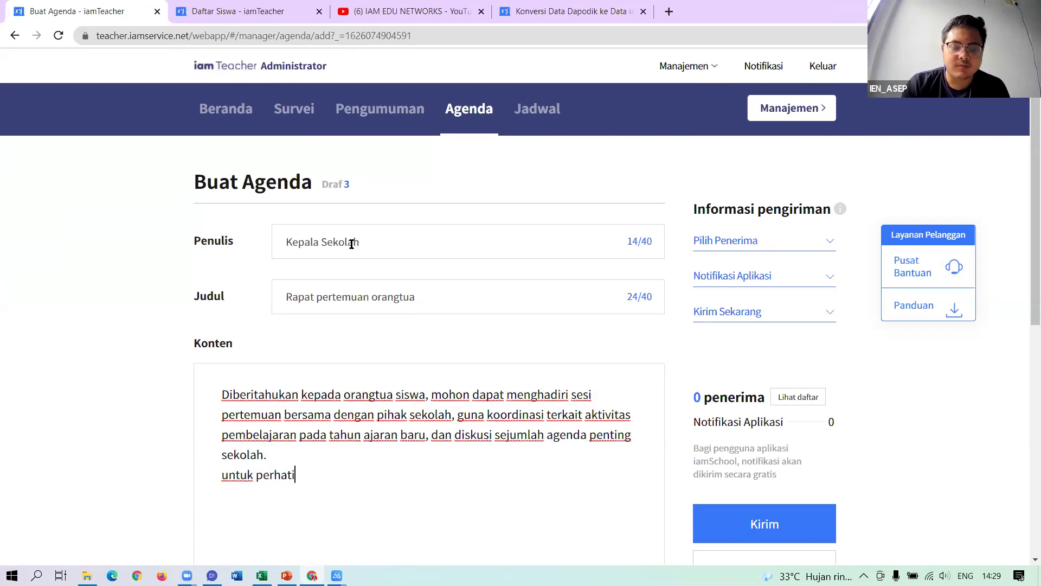
pyautogui.write('annya disampaika')
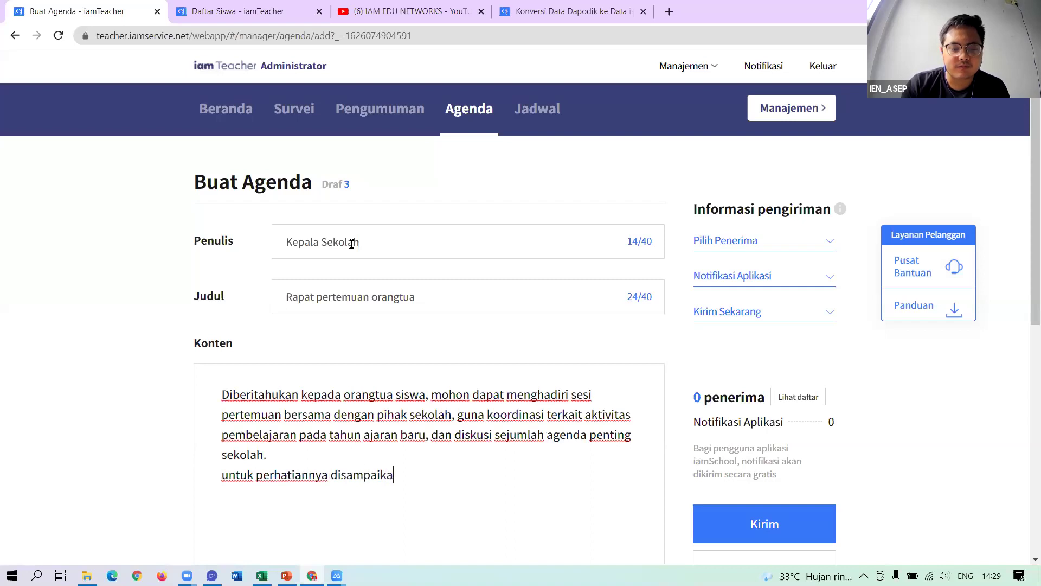
pyautogui.write('n terimakasih')
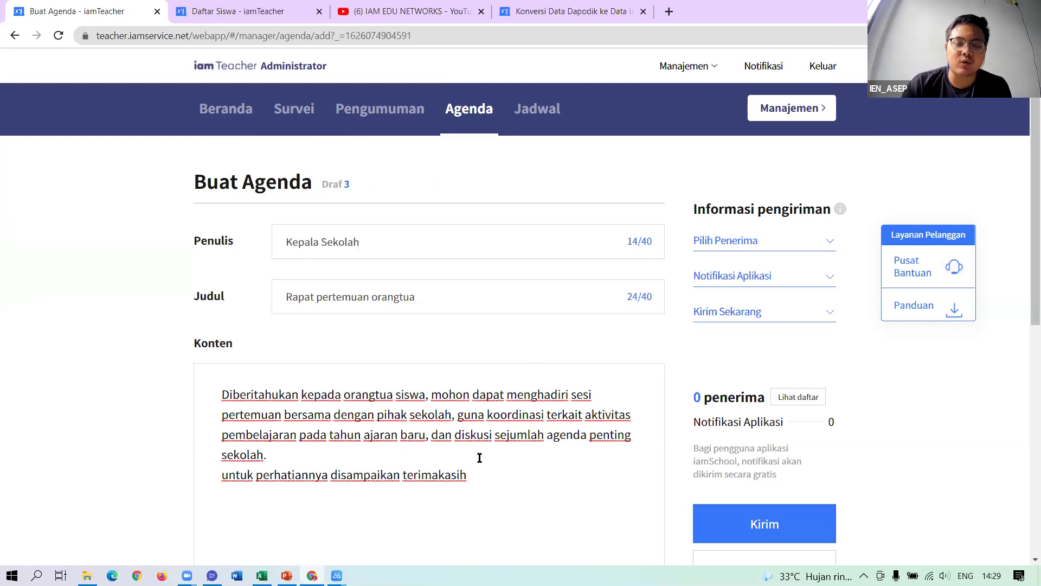
pyautogui.write('.')
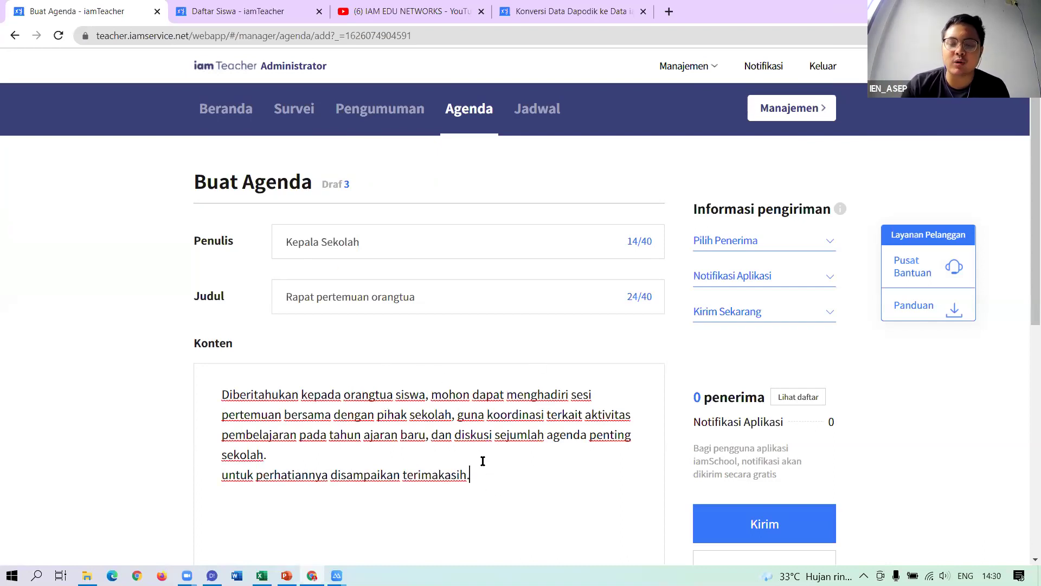
pyautogui.scroll(-5, 481, 460)
pyautogui.scroll(1, 476, 281)
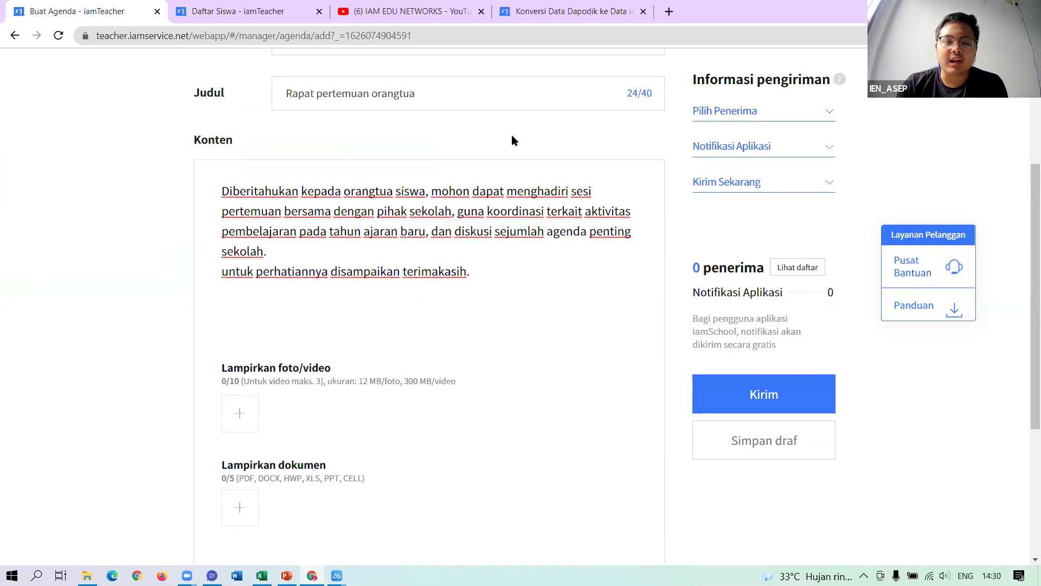
pyautogui.scroll(2, 423, 128)
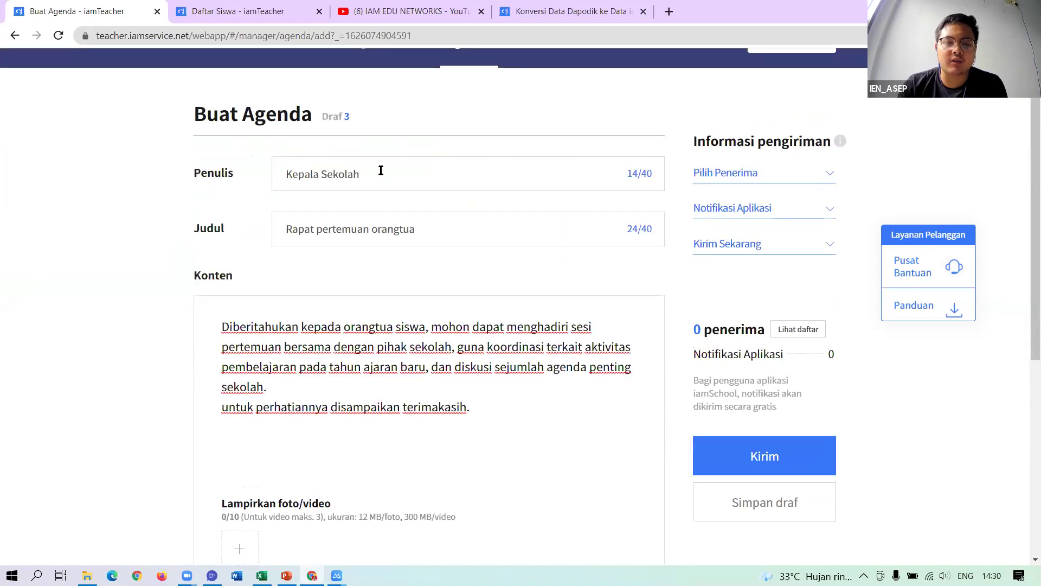
pyautogui.scroll(-2, 423, 217)
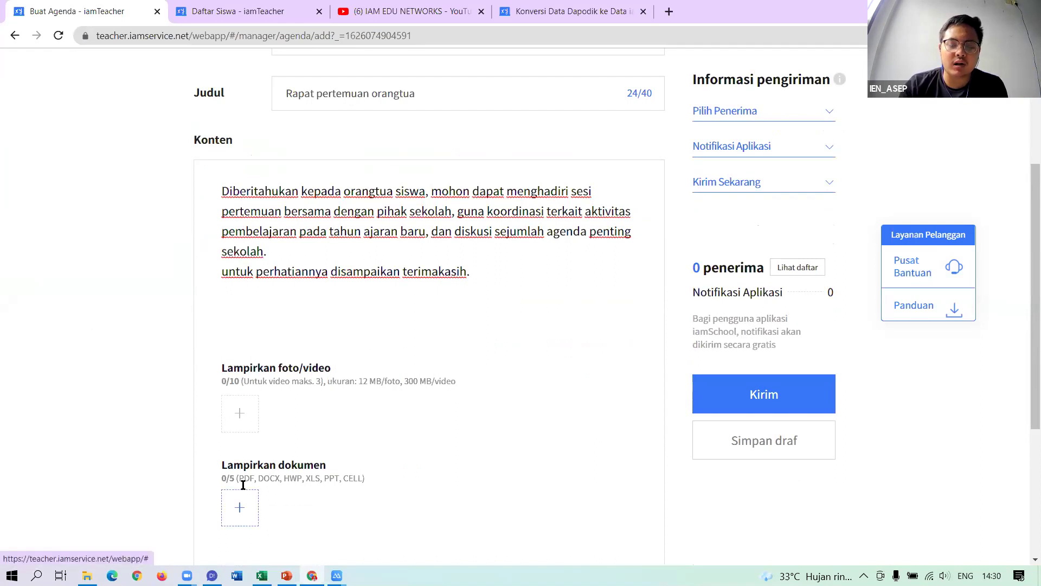
pyautogui.click(259, 496)
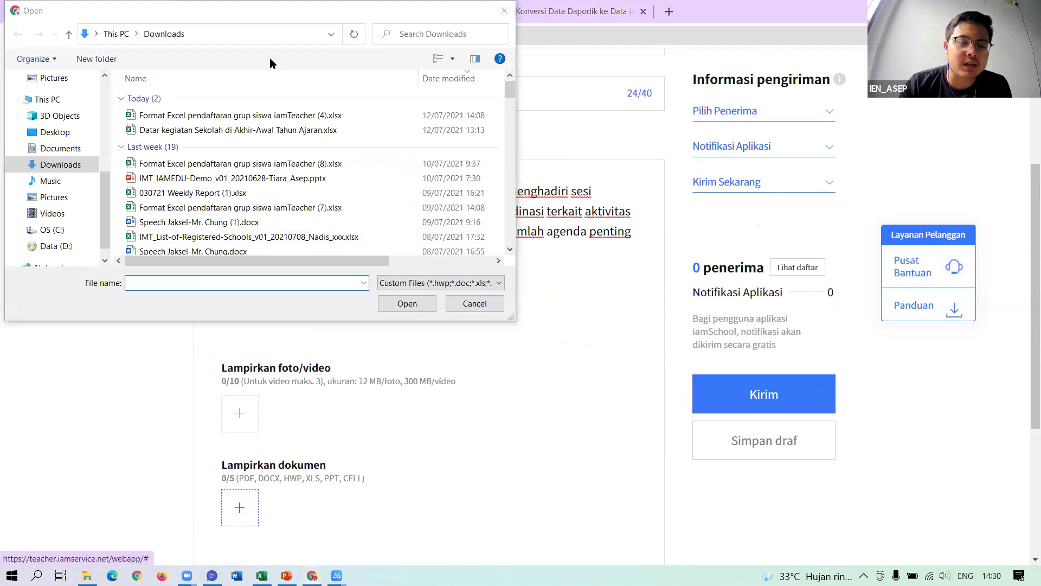
pyautogui.scroll(-4, 165, 223)
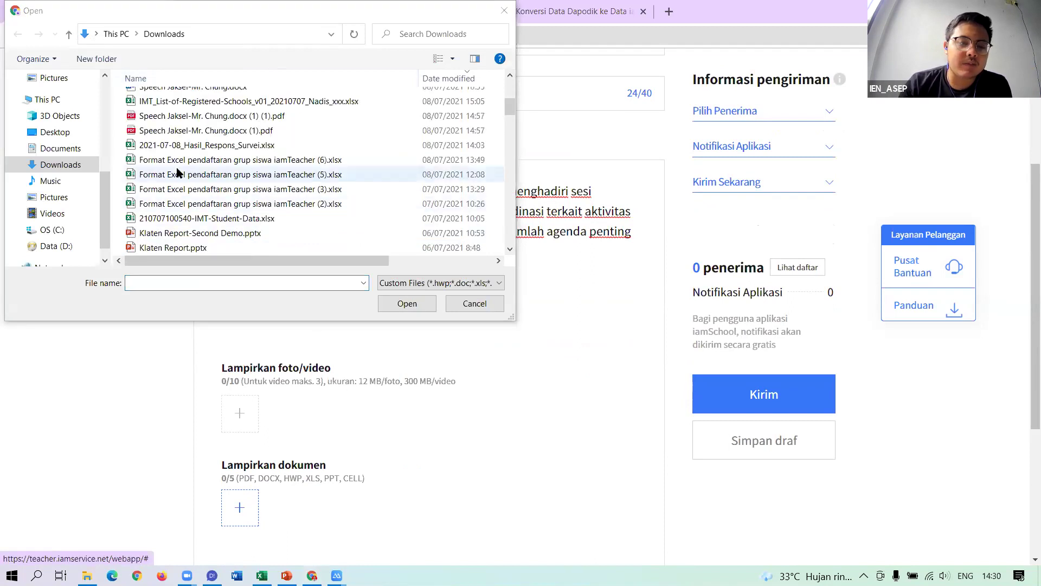
pyautogui.scroll(1, 239, 237)
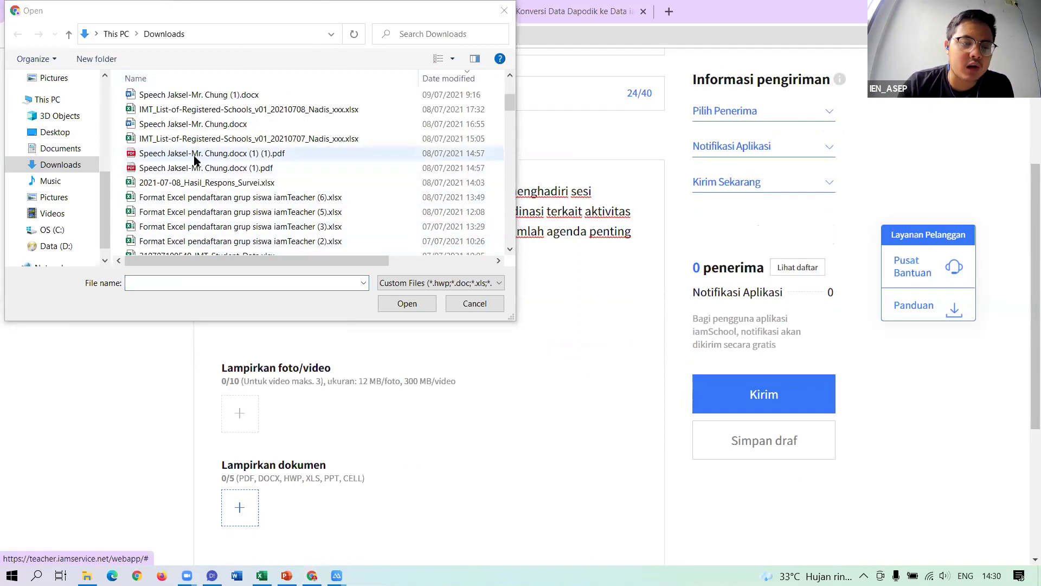
pyautogui.scroll(-5, 195, 163)
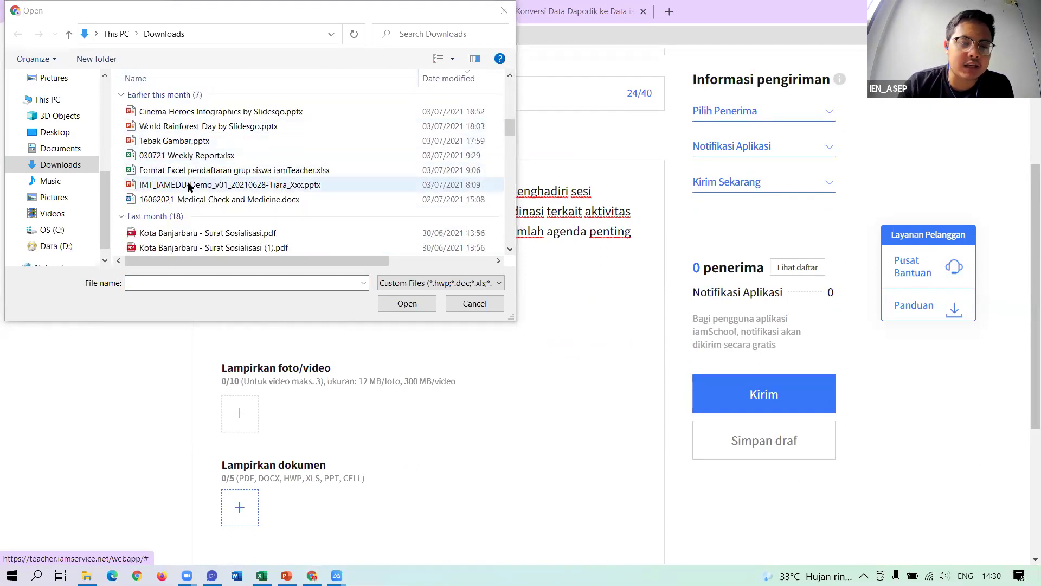
pyautogui.scroll(-1, 204, 220)
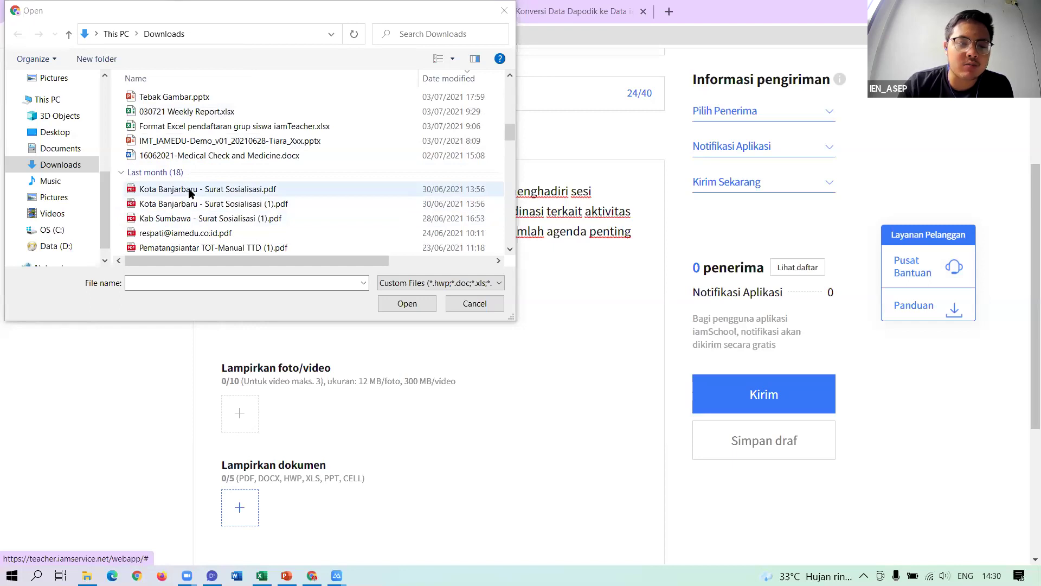
pyautogui.scroll(6, 190, 194)
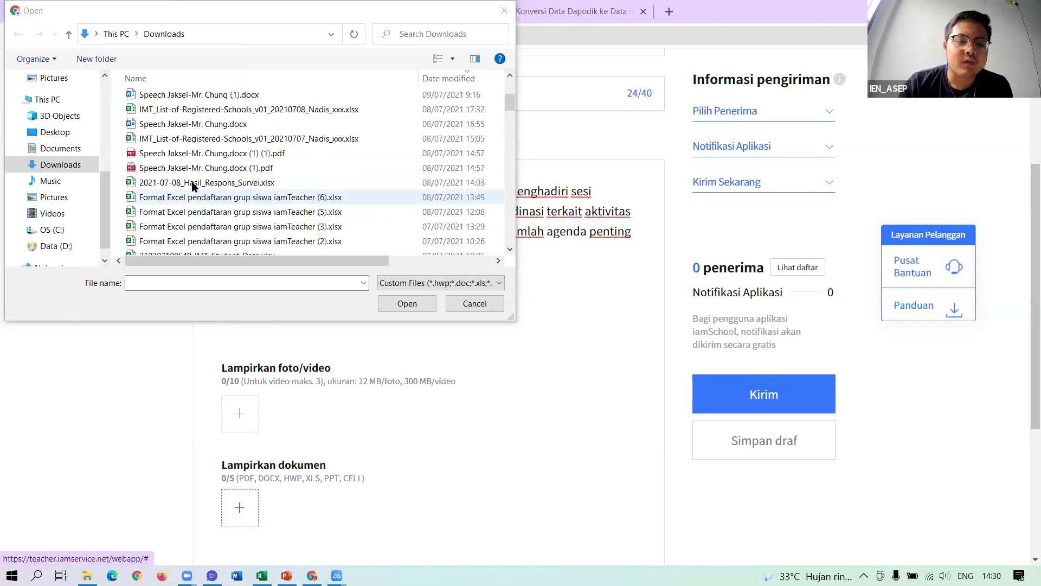
pyautogui.click(505, 10)
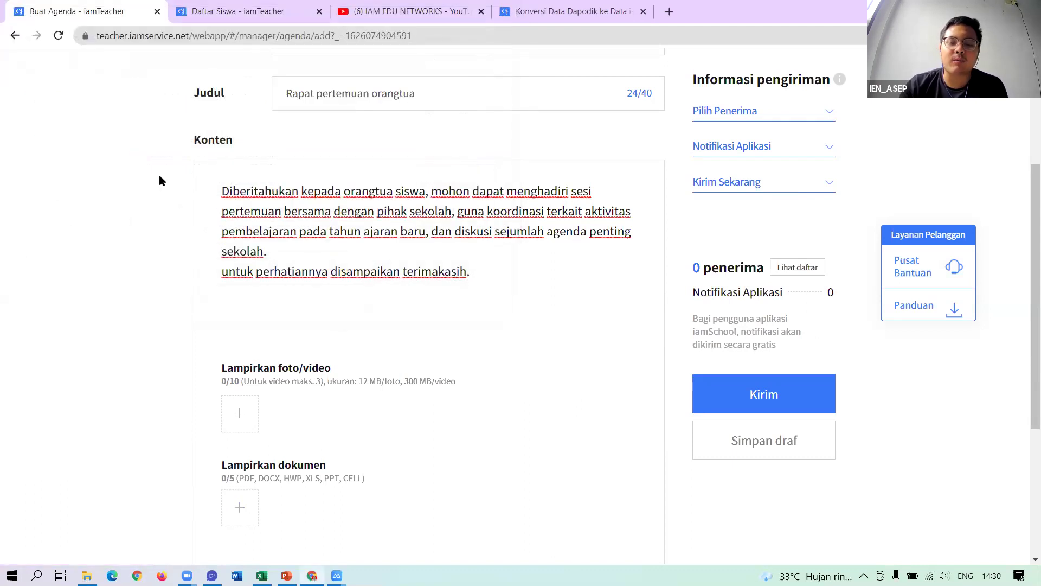
# Step: Choose the 8 parents of class 11 BAHASA as the agenda's recipients
pyautogui.scroll(-3, 326, 409)
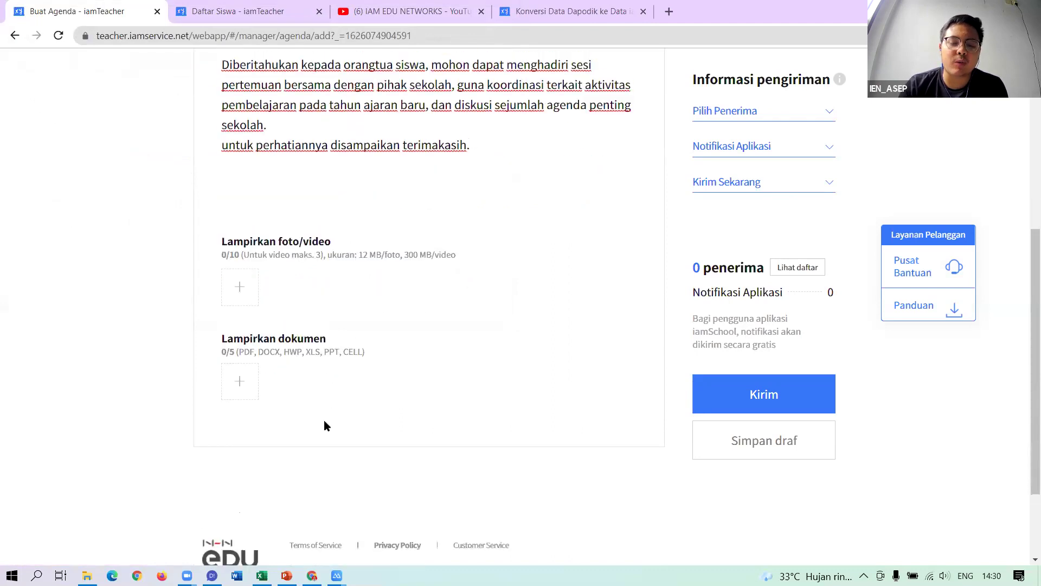
pyautogui.scroll(3, 325, 423)
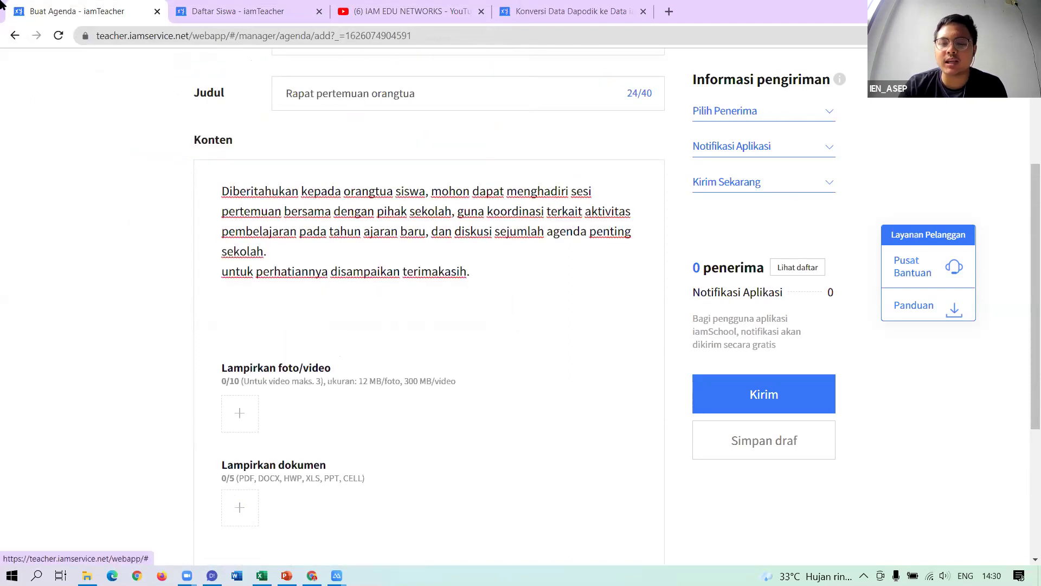
pyautogui.click(789, 111)
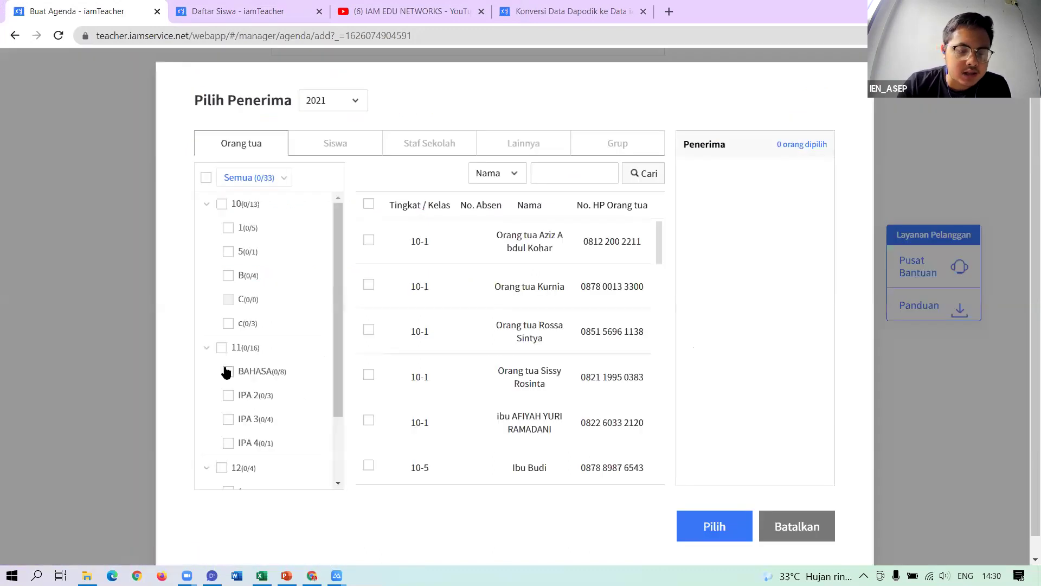
pyautogui.click(228, 372)
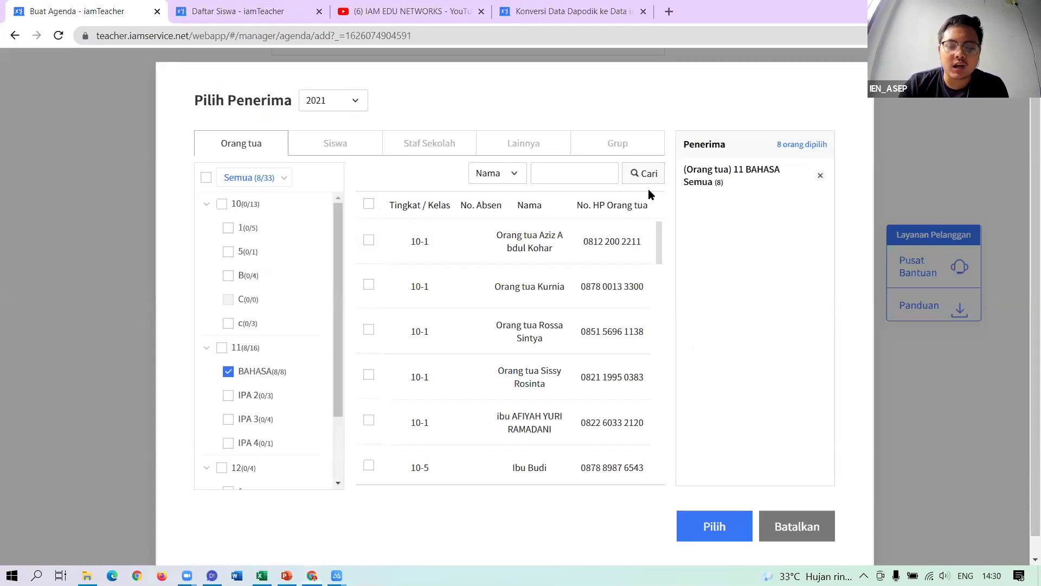
pyautogui.click(716, 515)
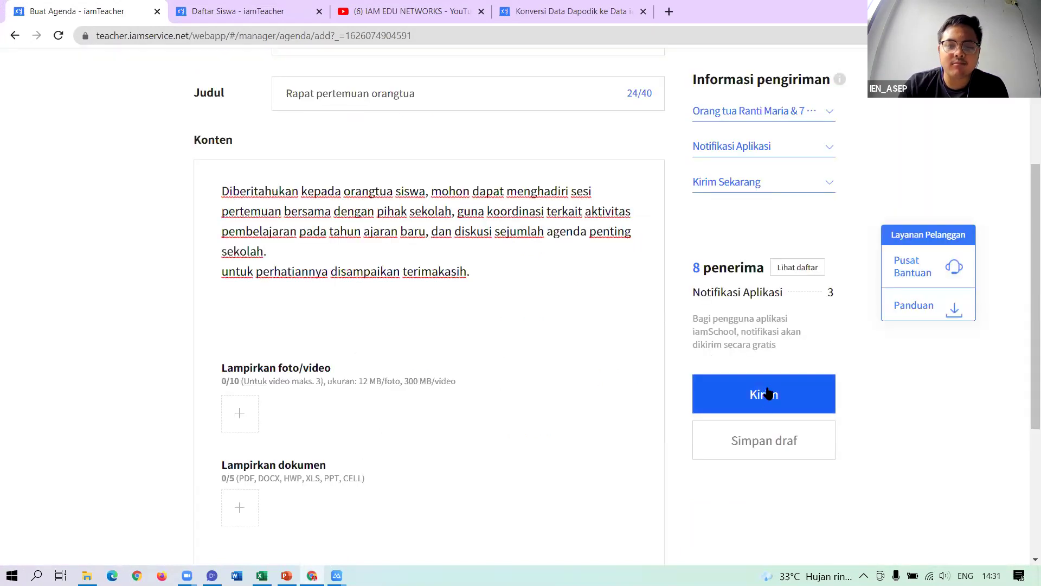
# Step: Send the agenda immediately with Kirim Sekarang and confirm
pyautogui.click(761, 188)
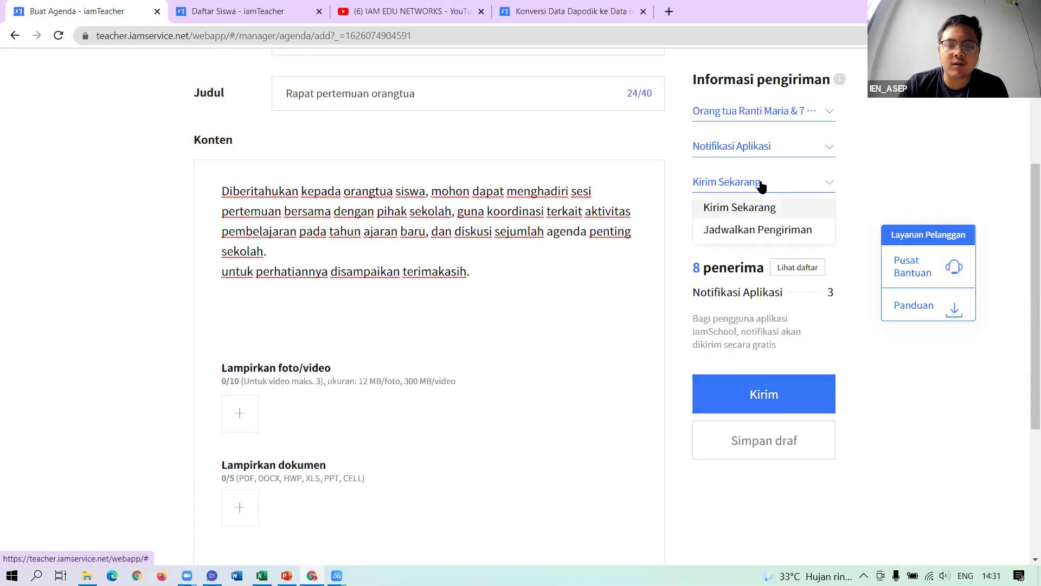
pyautogui.click(761, 187)
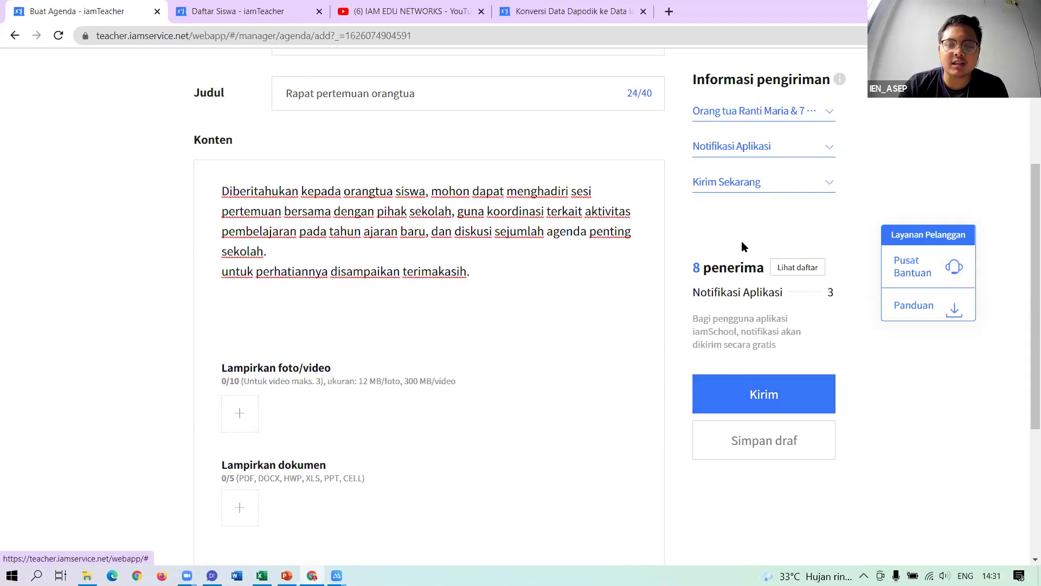
pyautogui.click(775, 386)
pyautogui.click(516, 334)
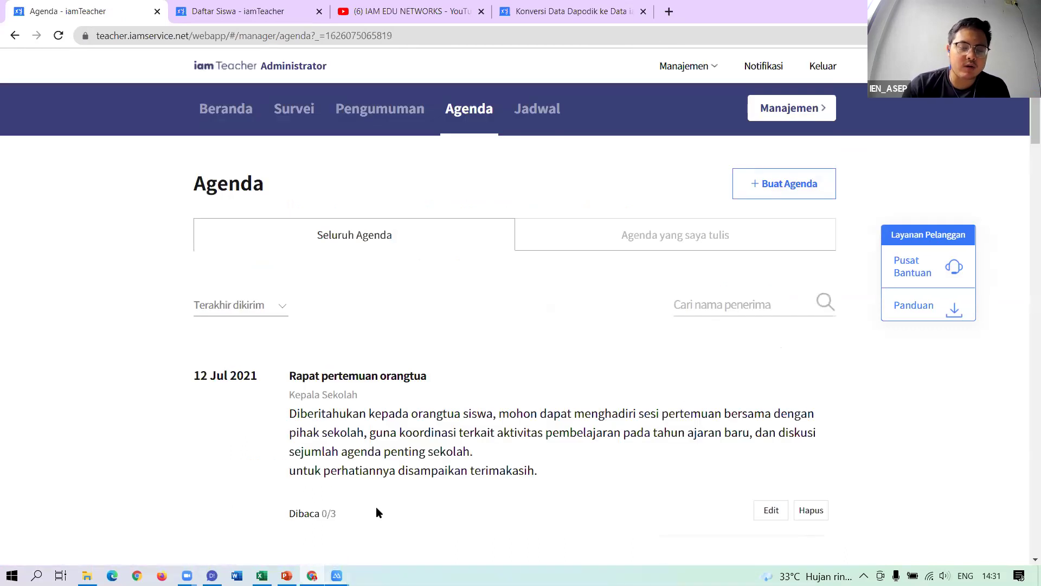
pyautogui.click(336, 576)
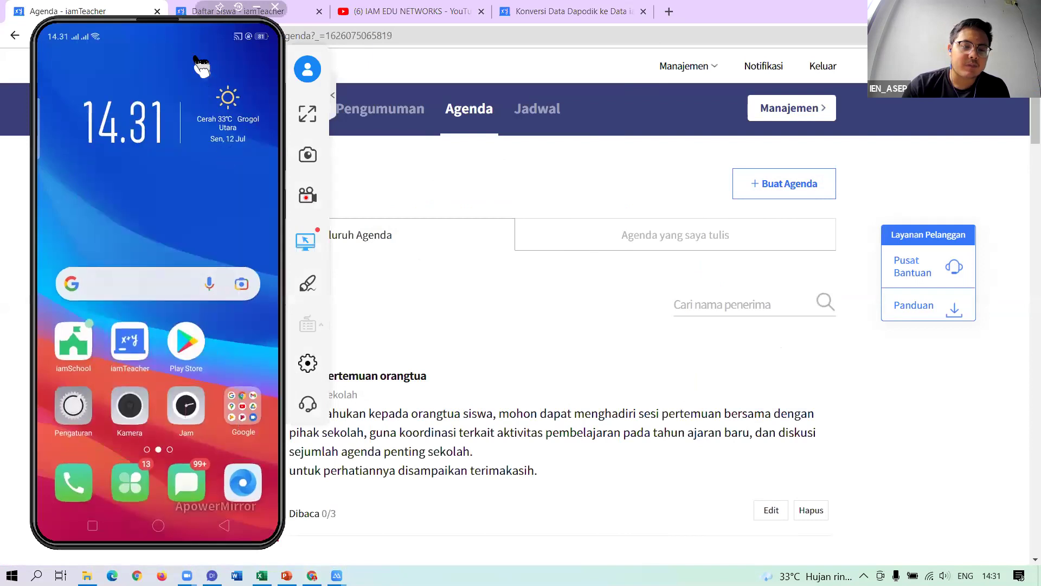
pyautogui.moveTo(171, 24); pyautogui.dragTo(787, 535)
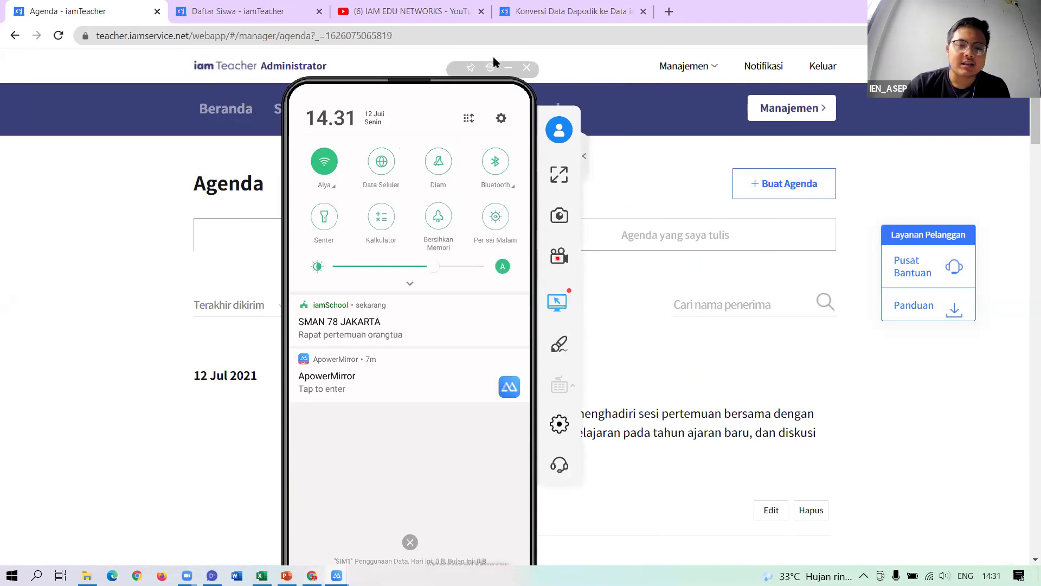
pyautogui.moveTo(436, 83); pyautogui.dragTo(428, 28)
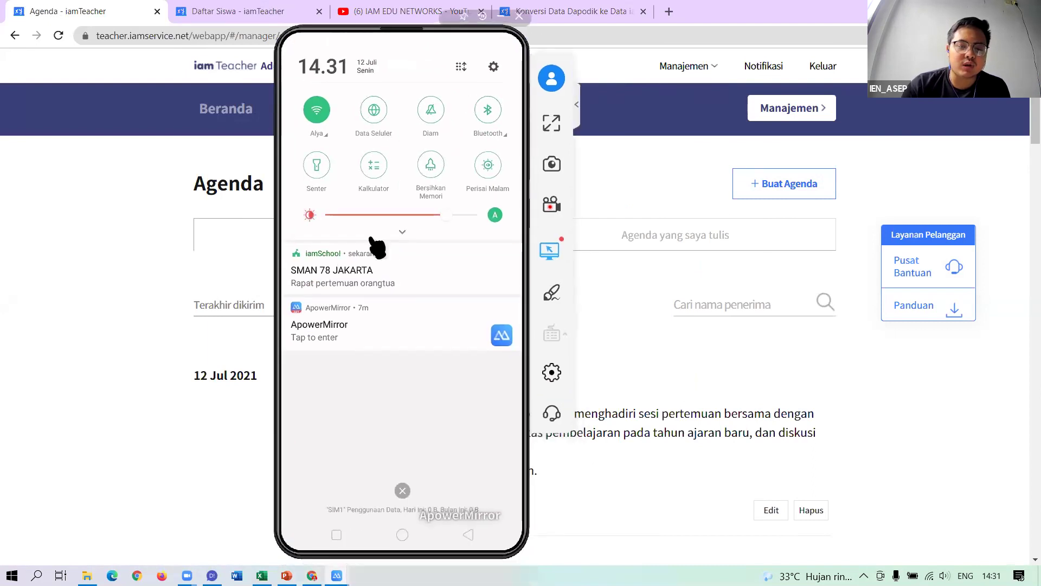
pyautogui.click(391, 294)
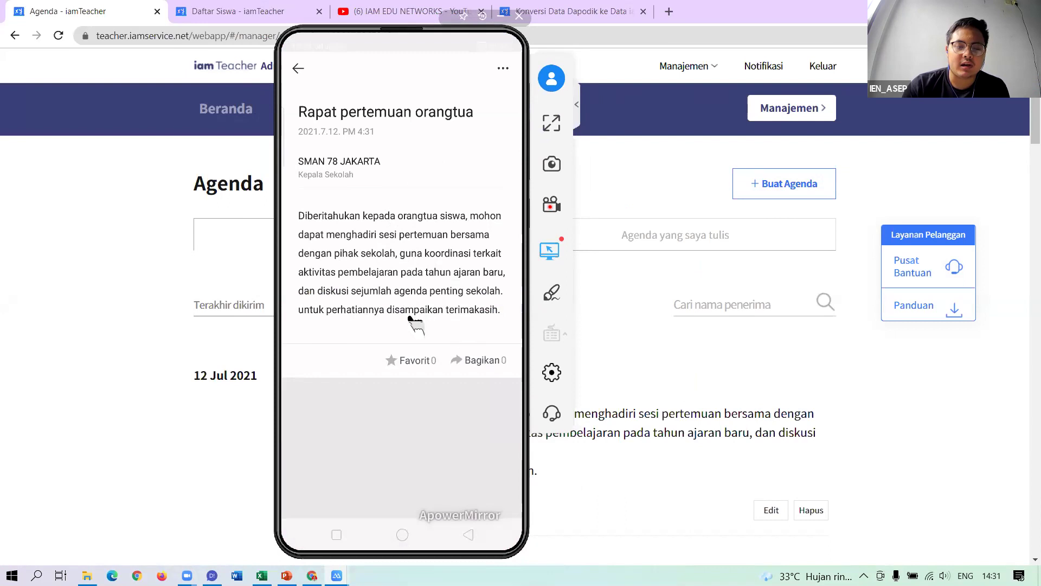
pyautogui.click(668, 311)
pyautogui.scroll(-1, 434, 277)
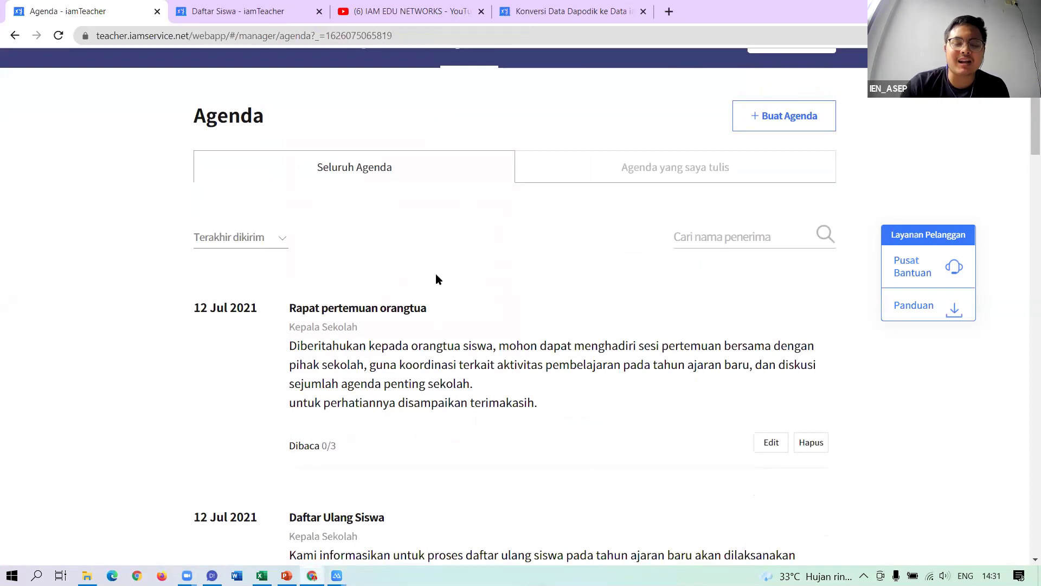
pyautogui.scroll(1, 636, 192)
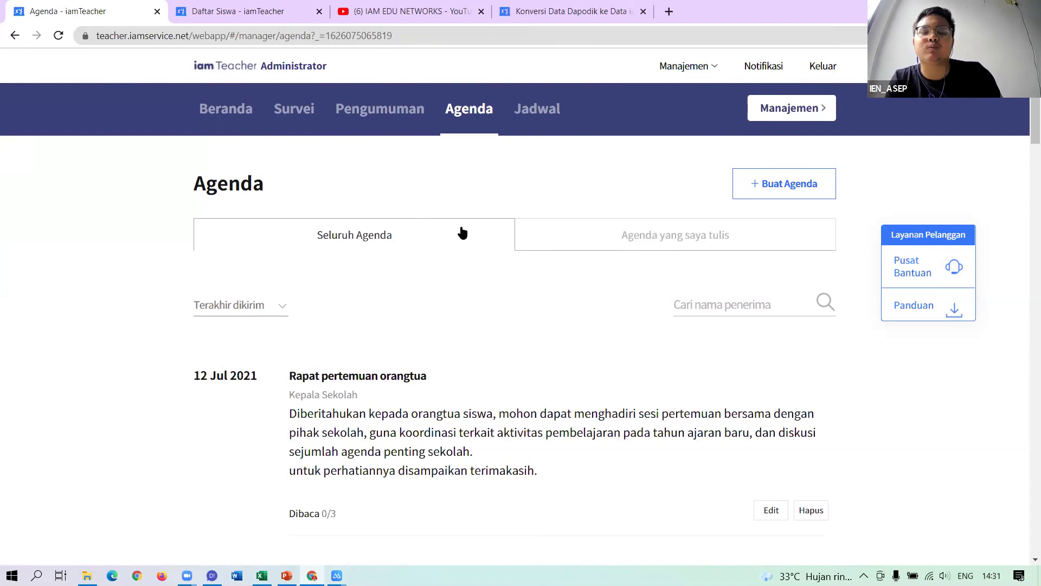
# Step: Show the Juli 2021 Jadwal calendar, then bring forward the mirrored phone calendar listing July events
pyautogui.click(547, 121)
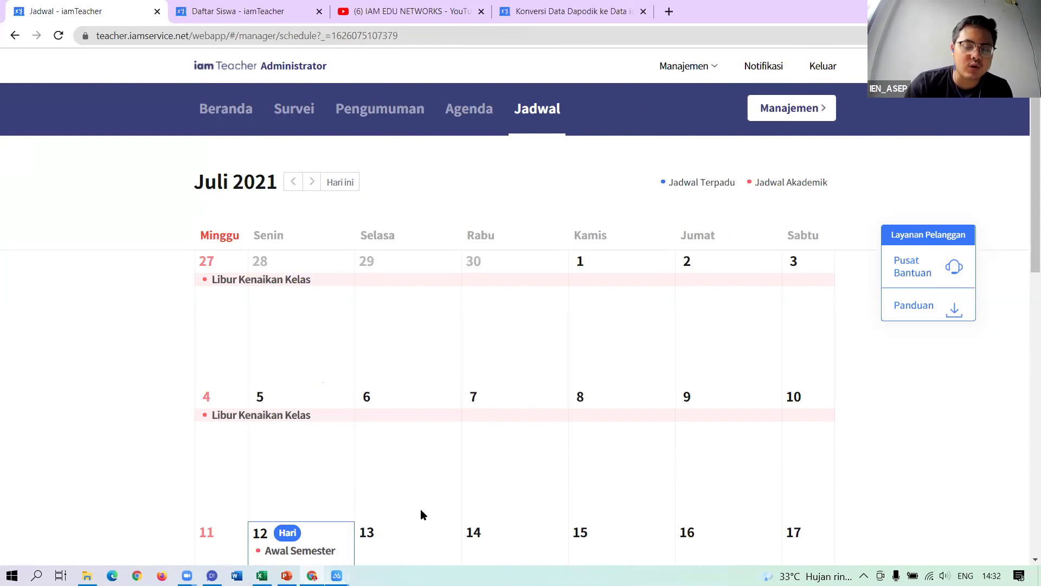
pyautogui.hotkey('alt', 'Tab')
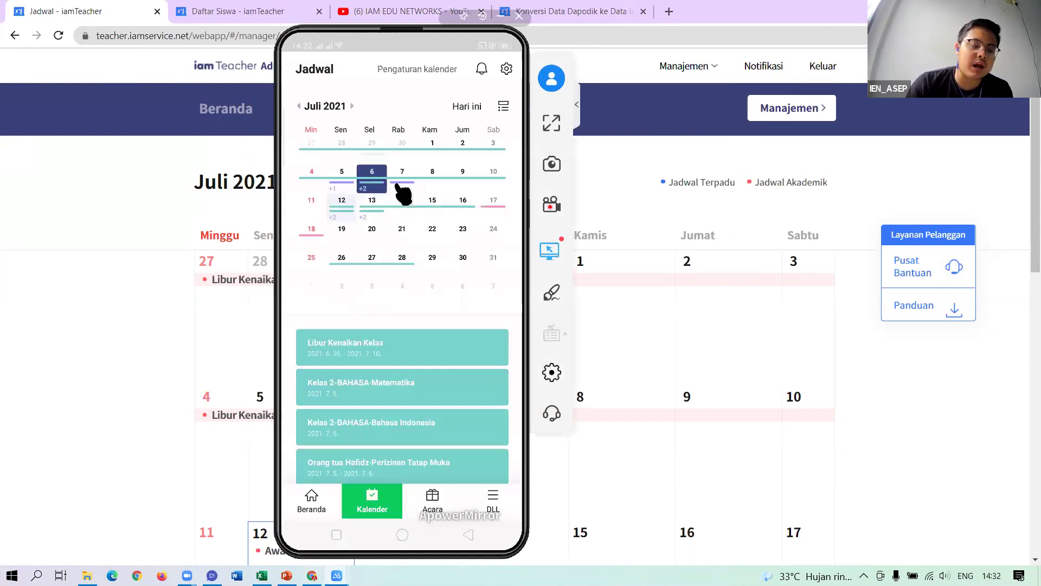
# Step: View the phone's 7 and 12 July events, open Awal Semester, dismiss its error, and return to the browser calendar
pyautogui.click(400, 186)
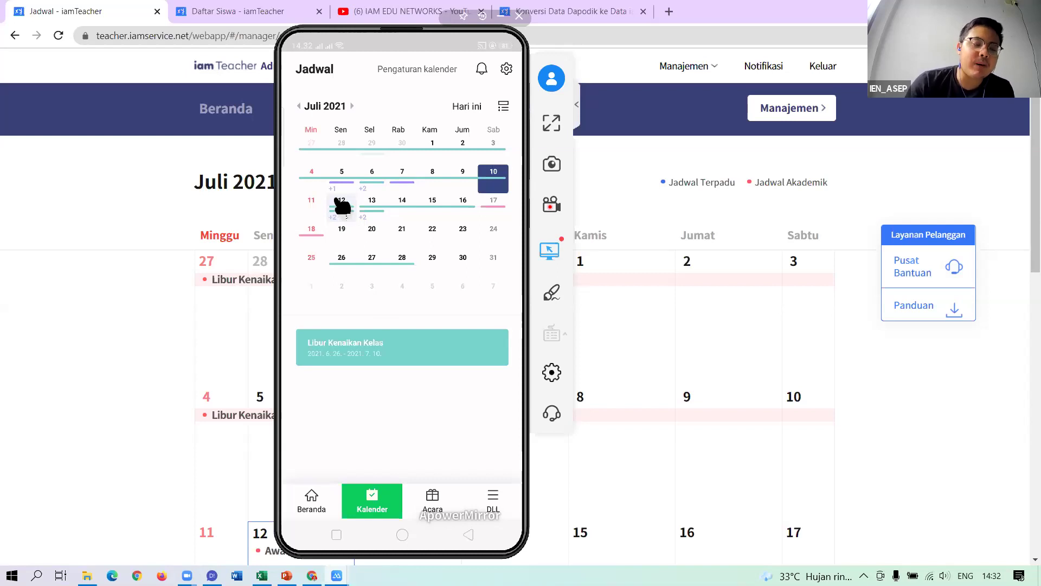
pyautogui.click(342, 205)
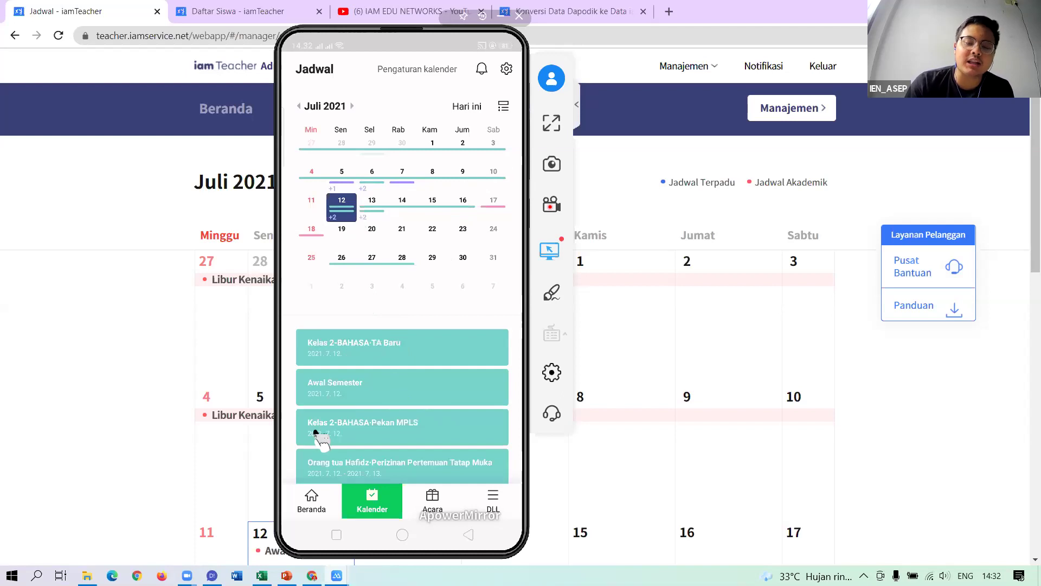
pyautogui.click(367, 387)
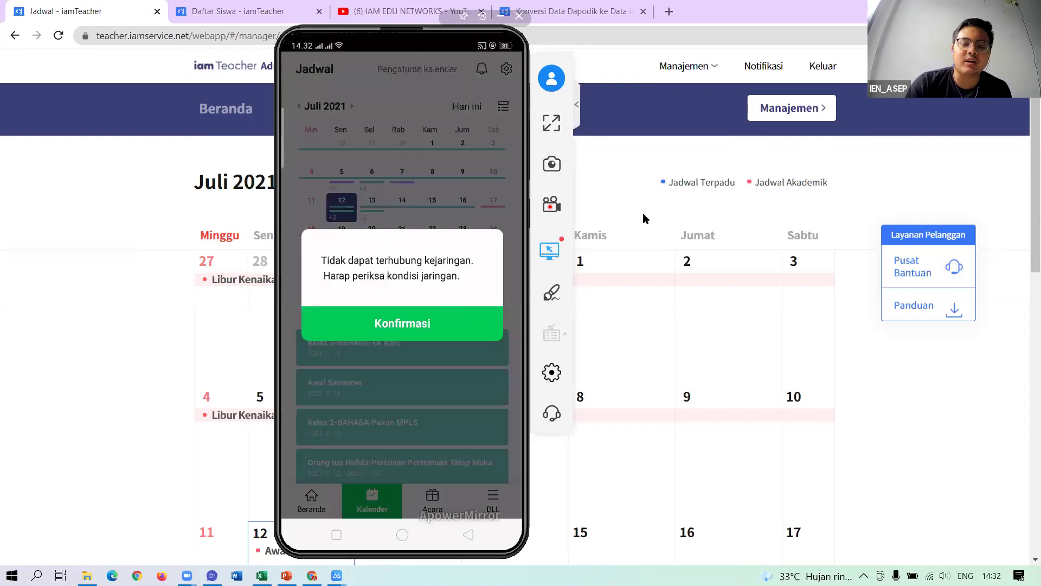
pyautogui.click(529, 286)
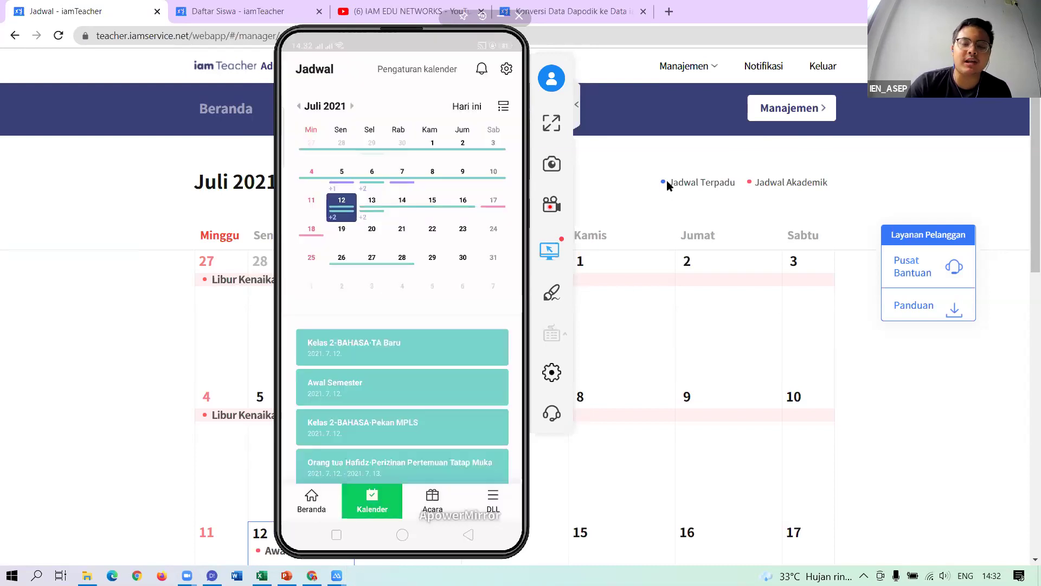
pyautogui.click(630, 186)
pyautogui.scroll(-5, 446, 366)
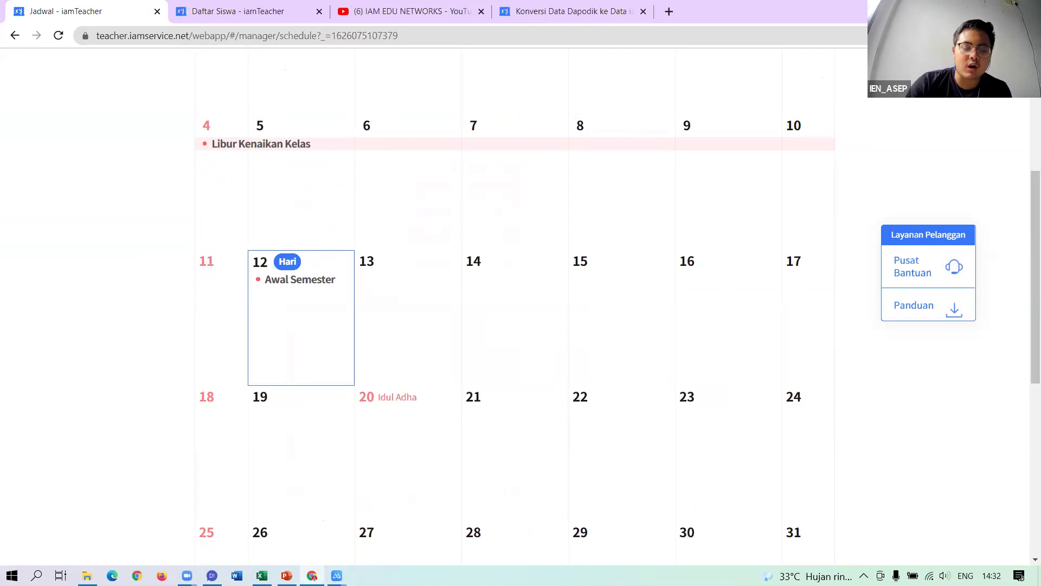
# Step: Reload the Jadwal calendar, visit Survei, then go back to the Agenda list
pyautogui.scroll(5, 587, 445)
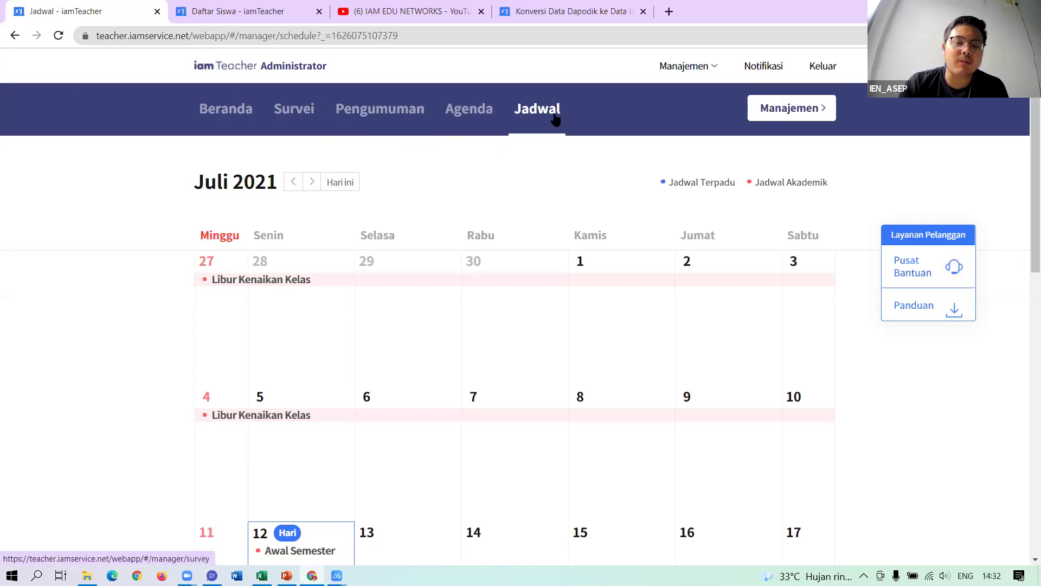
pyautogui.click(292, 115)
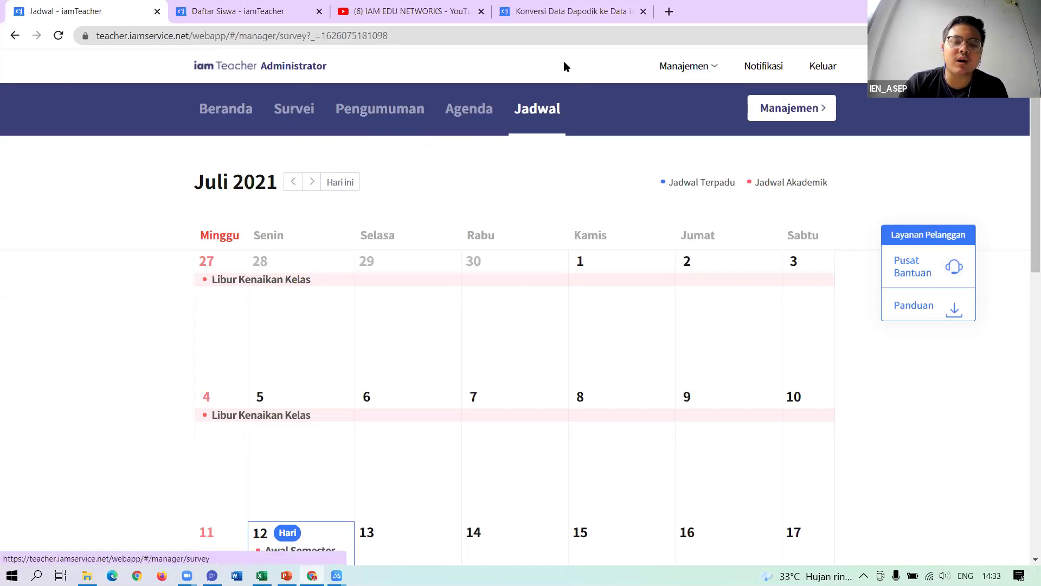
pyautogui.click(543, 111)
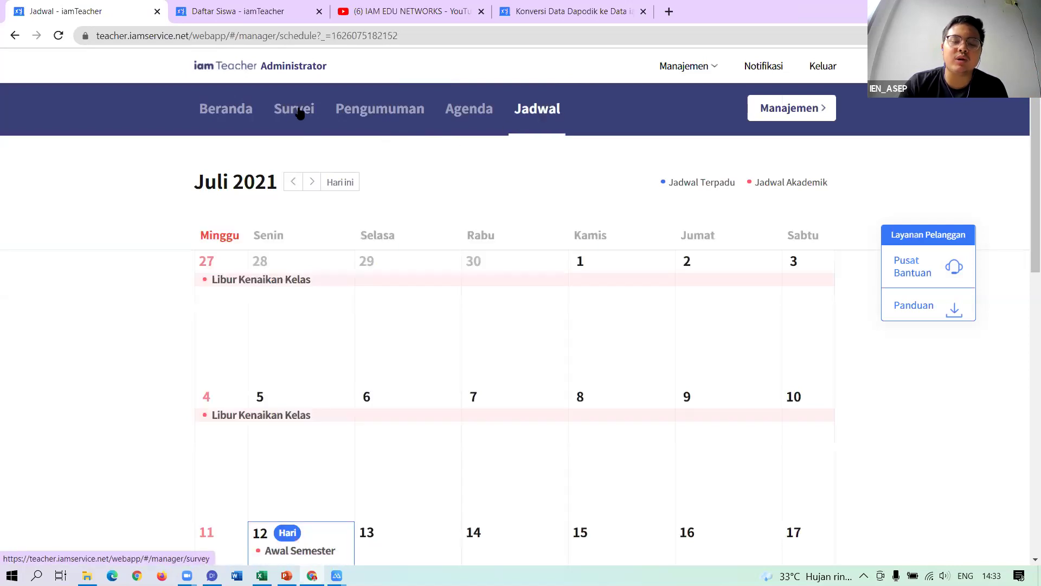
pyautogui.click(297, 110)
pyautogui.click(543, 120)
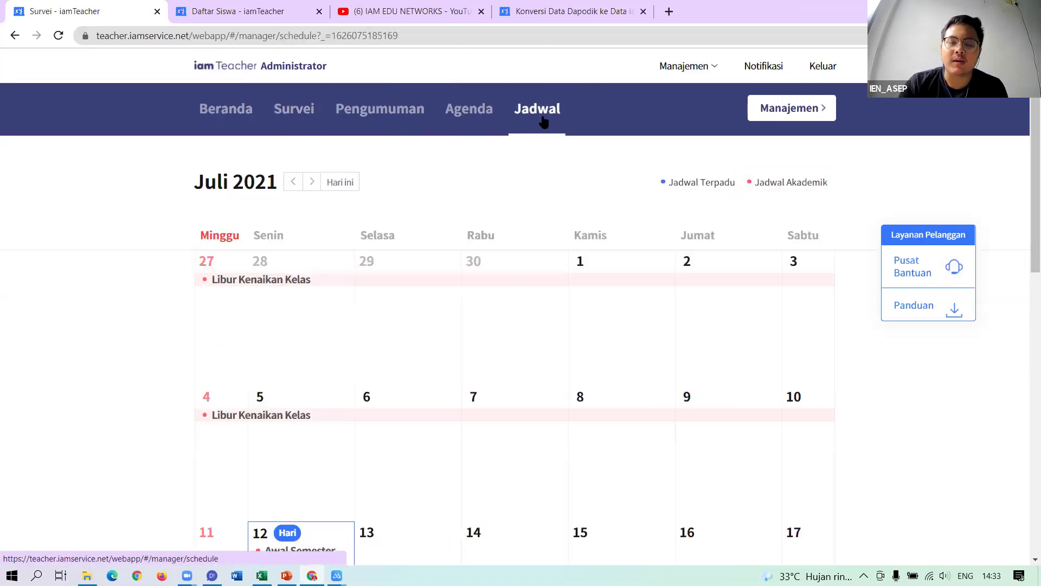
pyautogui.click(473, 111)
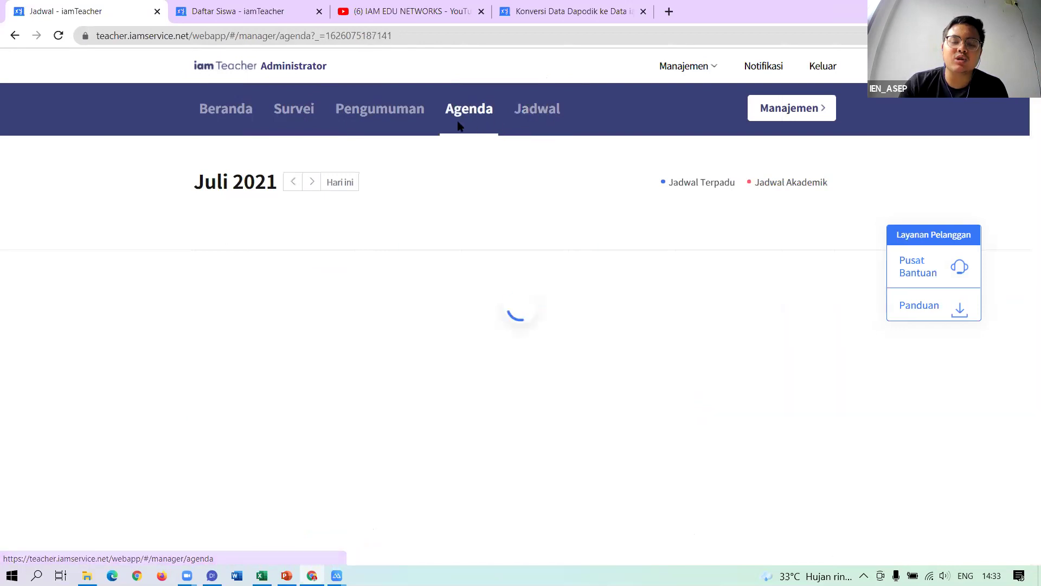
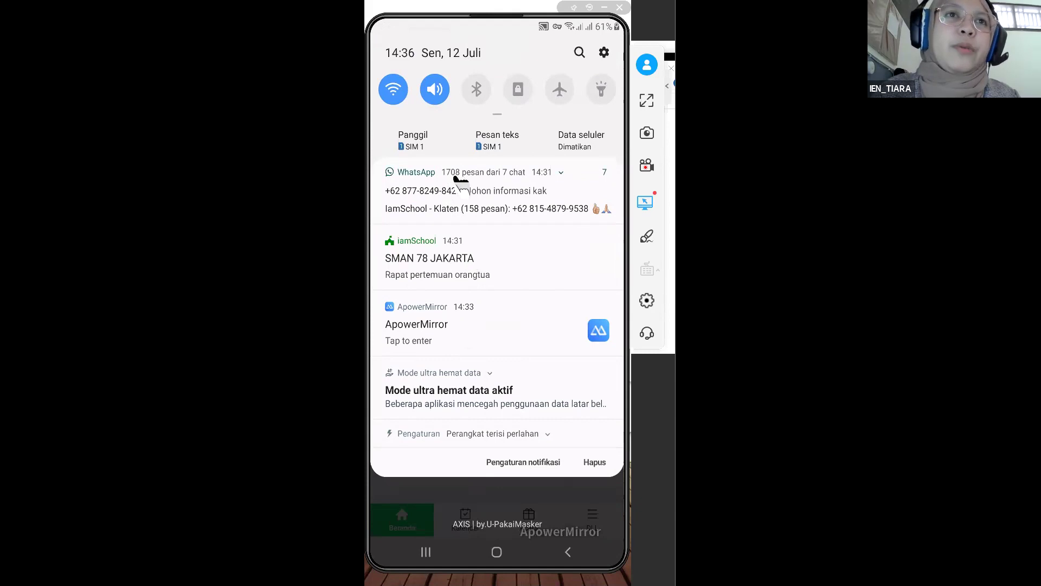
# Step: Send Back to the mirrored phone to collapse the notification shade and return to iamSchool Beranda
pyautogui.rightClick(453, 333)
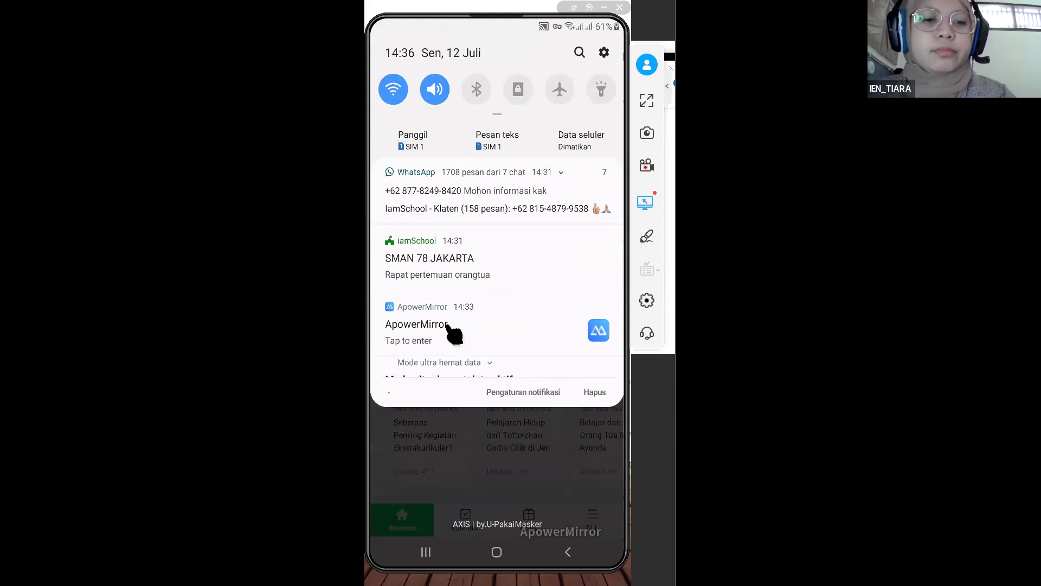
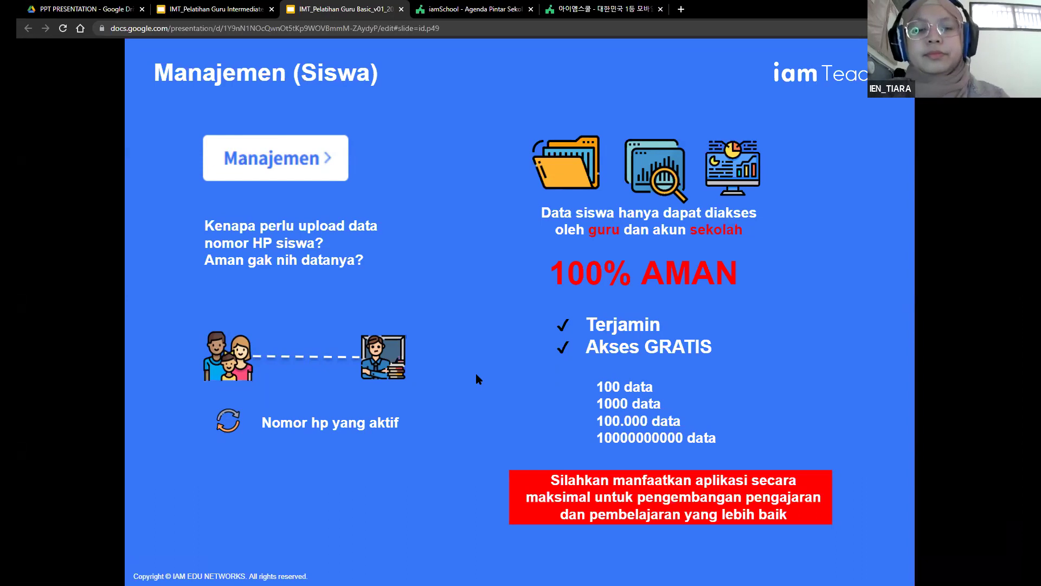
# Step: Advance the presentation from the Manajemen (Siswa) slide to the Registrasi Guru slide
pyautogui.click(476, 373)
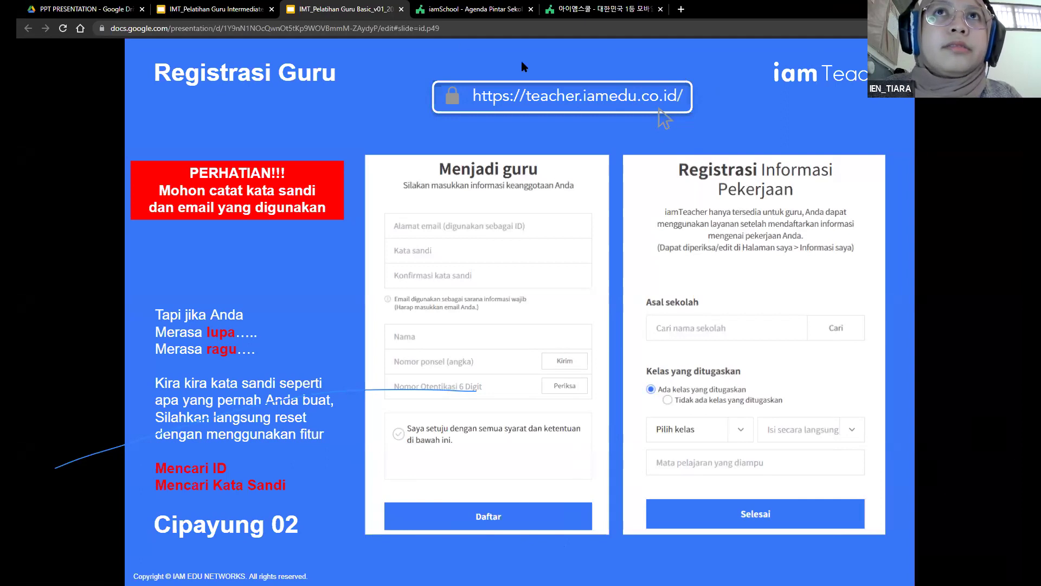
# Step: Load teacher.iamedu.co.id in a new tab and choose Mulai sebagai Guru
pyautogui.click(681, 10)
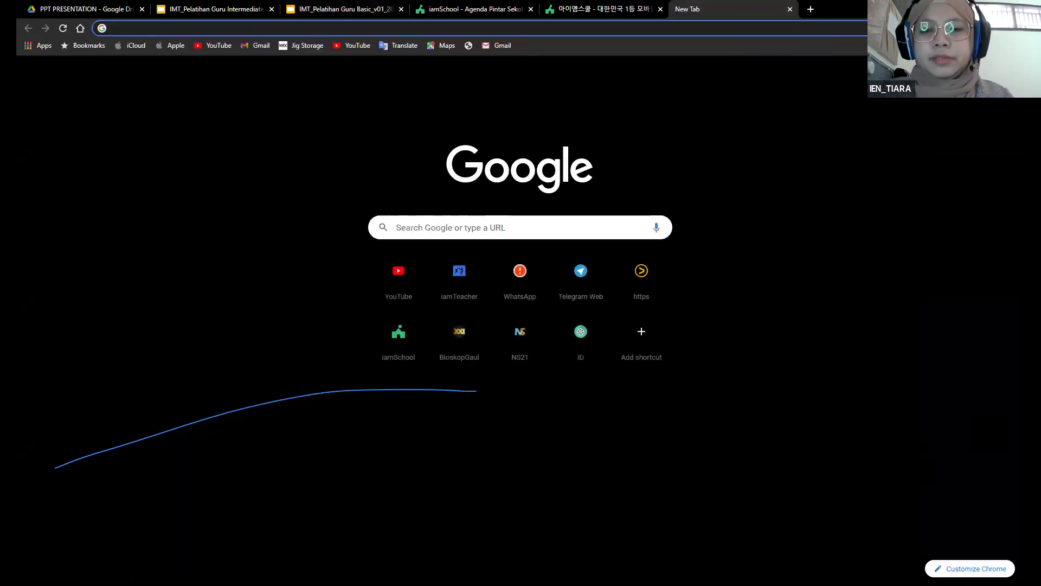
pyautogui.write('teacher')
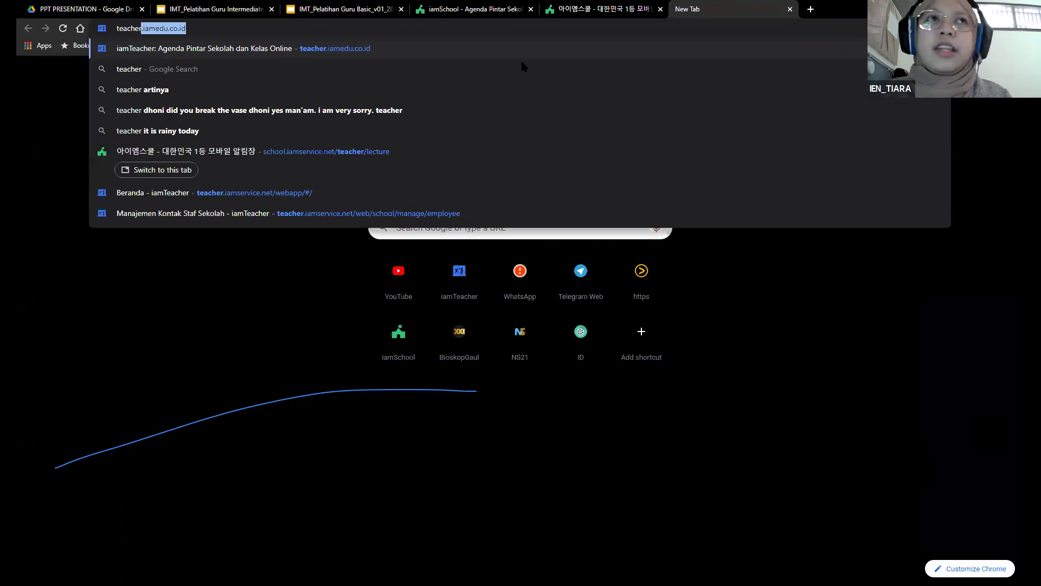
pyautogui.click(456, 48)
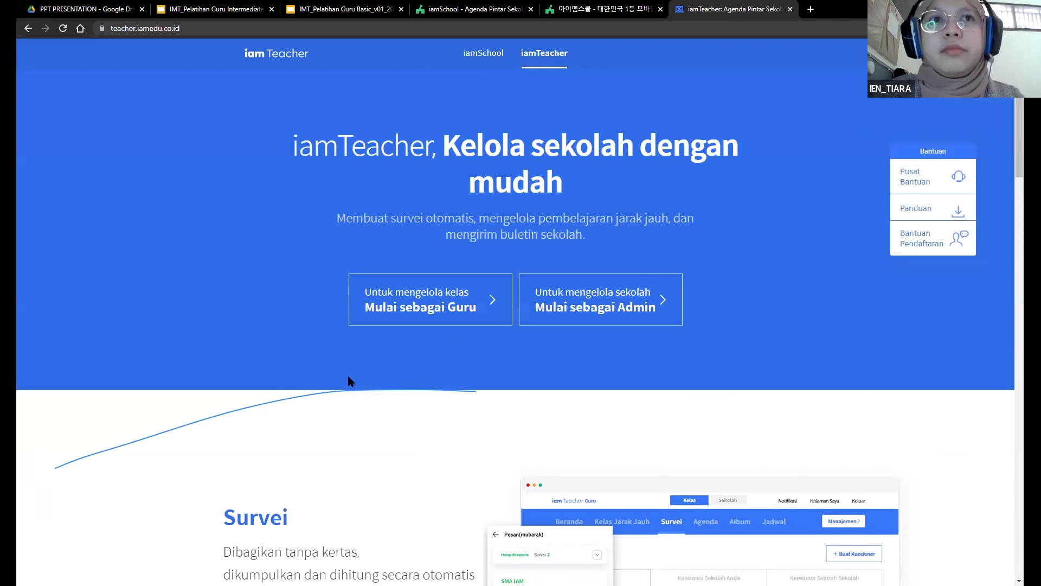
pyautogui.click(445, 304)
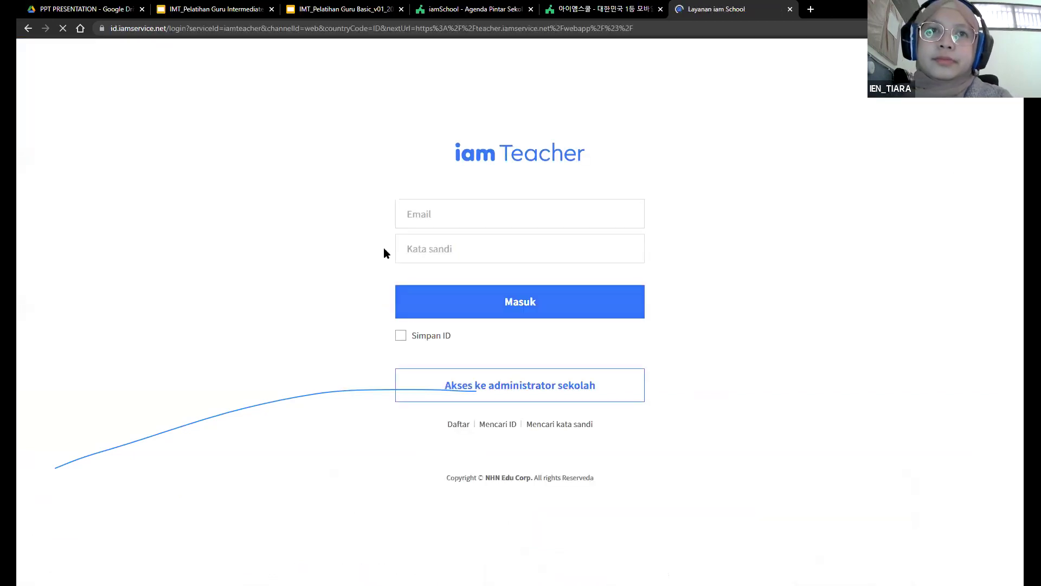
# Step: Sign in with the saved account email and the account password
pyautogui.click(547, 216)
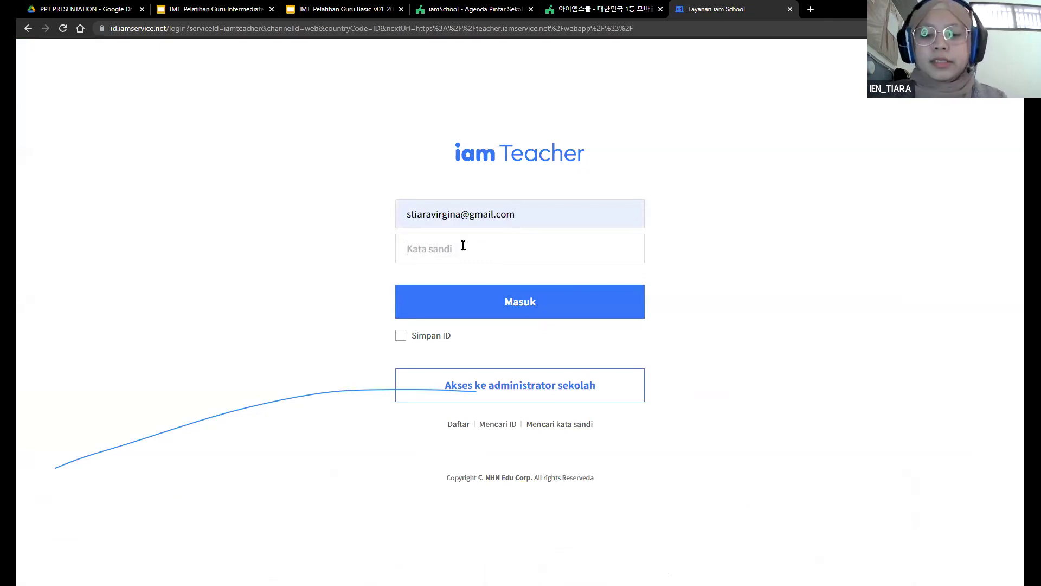
pyautogui.write('•••••••')
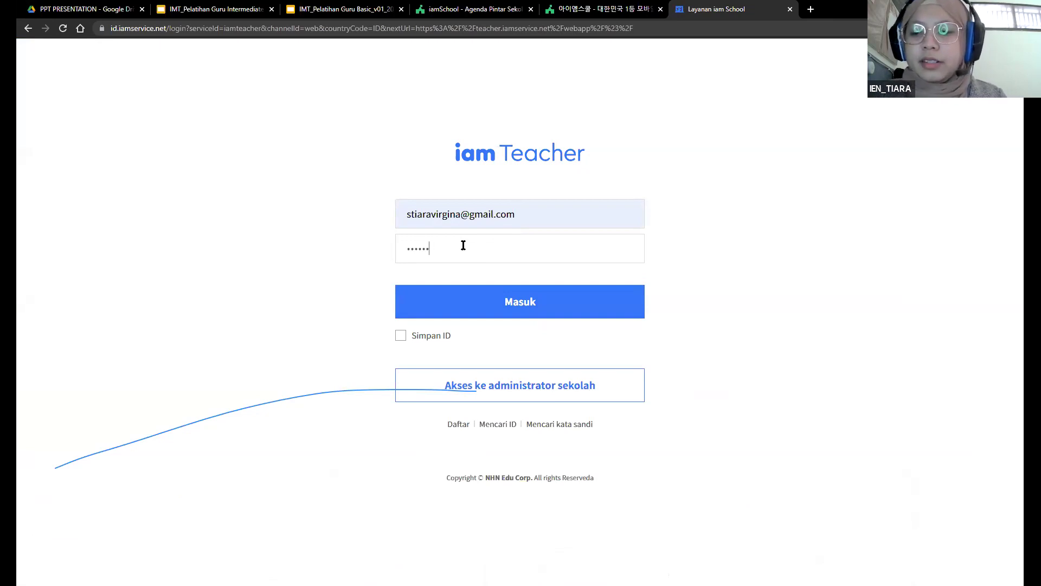
pyautogui.write('•')
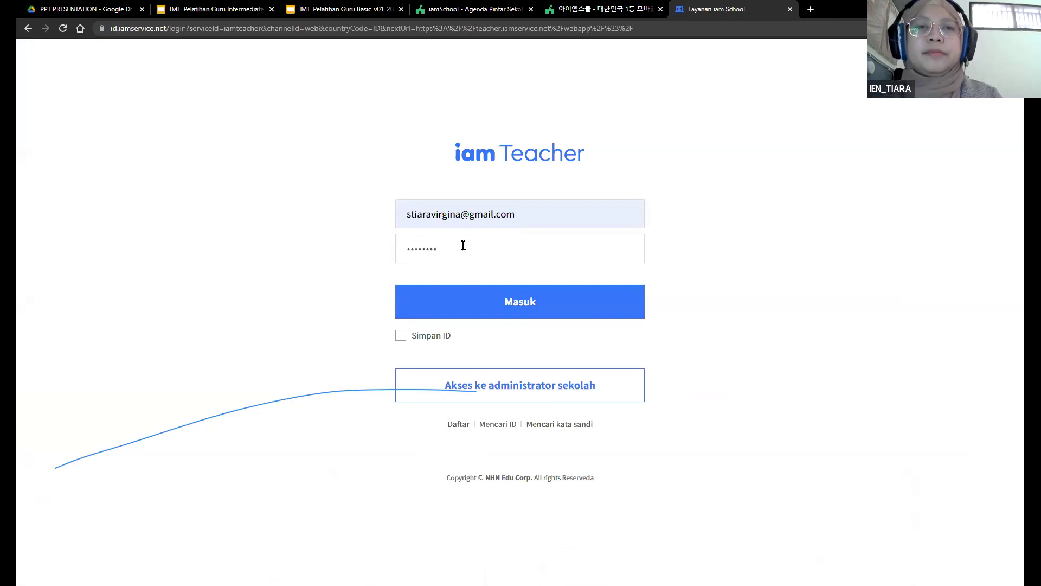
pyautogui.click(499, 302)
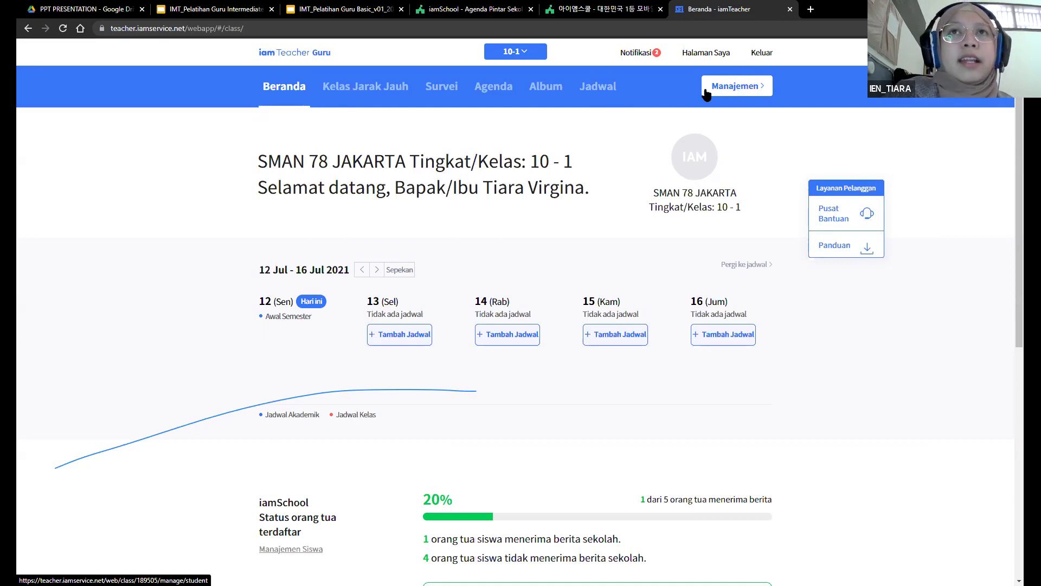
# Step: Open the Halaman Saya personal account page from the class 10-1 home page
pyautogui.click(700, 54)
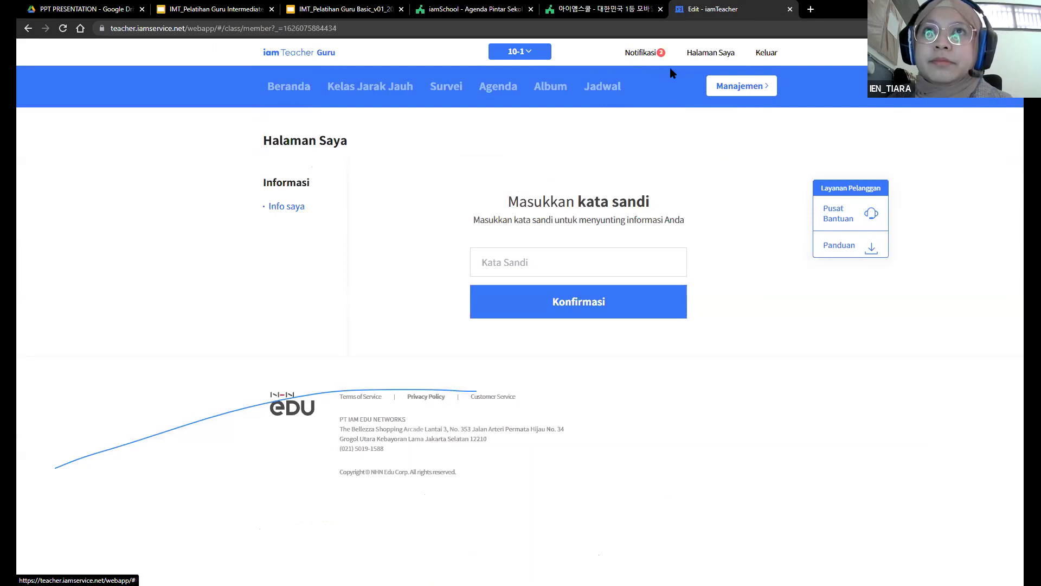
# Step: Unlock profile editing with the account password and dismiss the save-password prompt
pyautogui.click(514, 264)
pyautogui.write('•••••')
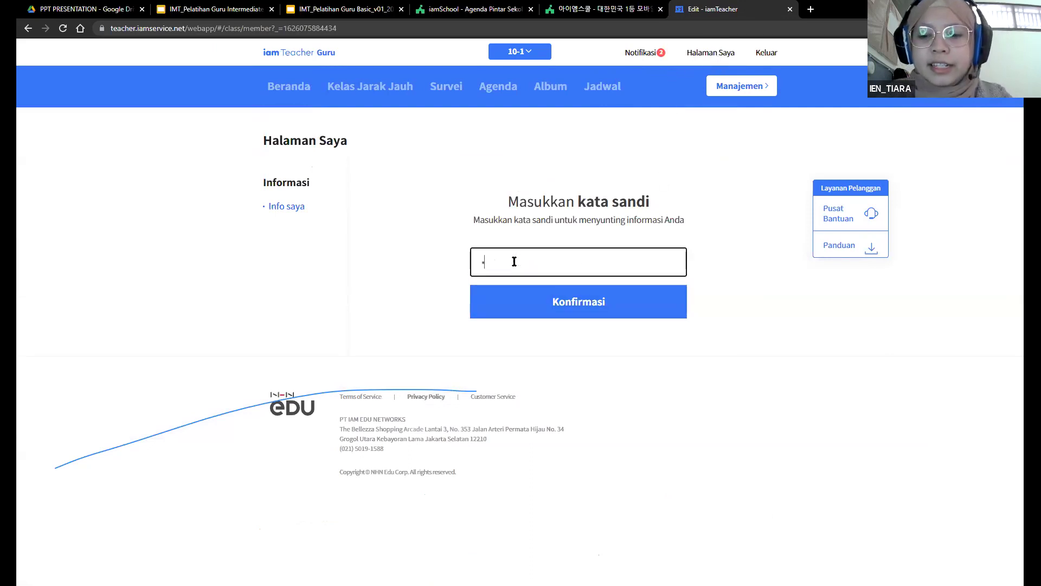
pyautogui.write('•••')
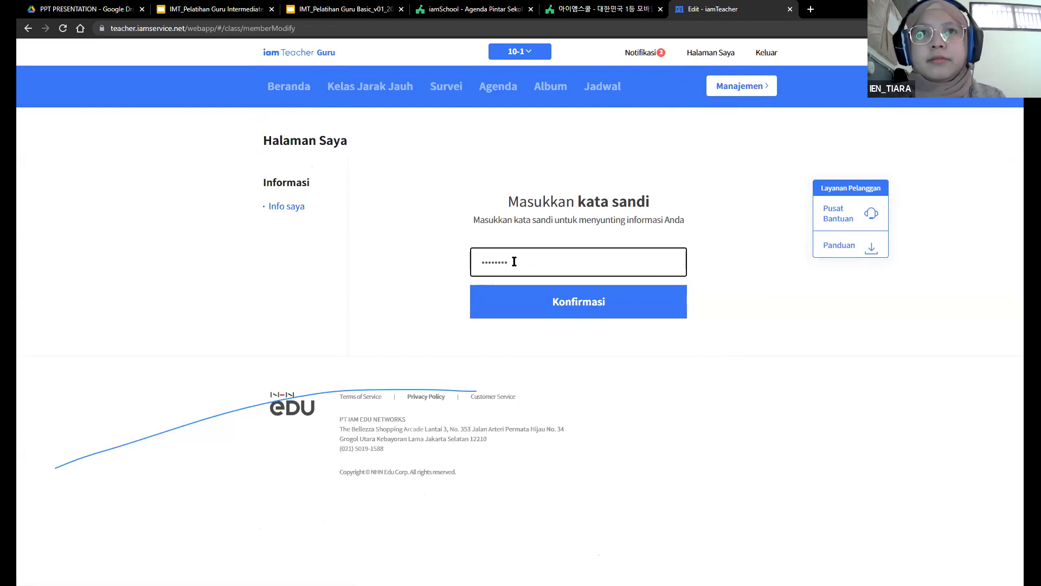
pyautogui.press('Return')
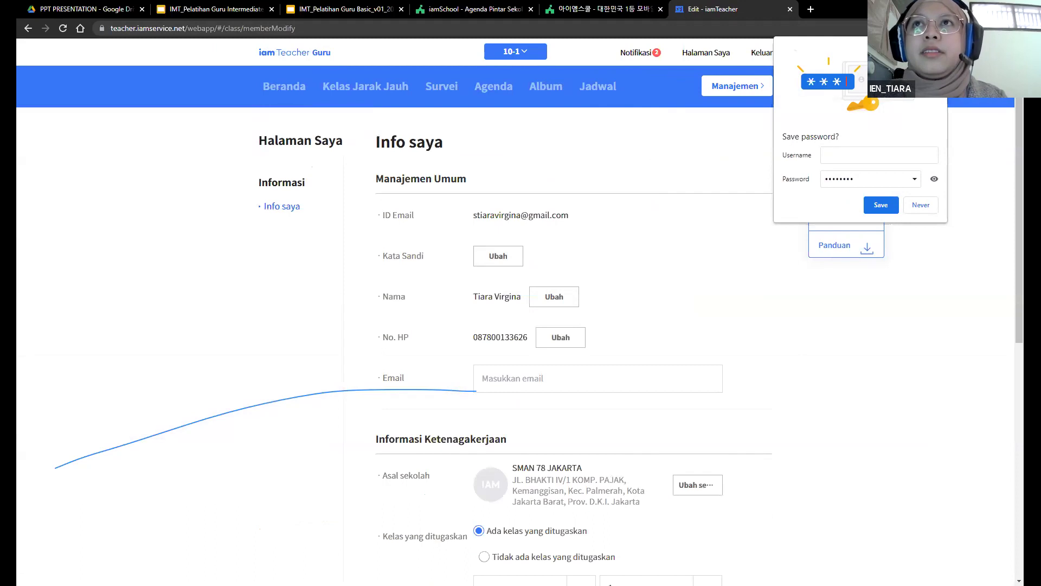
pyautogui.click(698, 177)
# Step: Check the grade options, keeping grade 10 class 1 and Seni Budaya, and save the profile
pyautogui.scroll(-2, 521, 325)
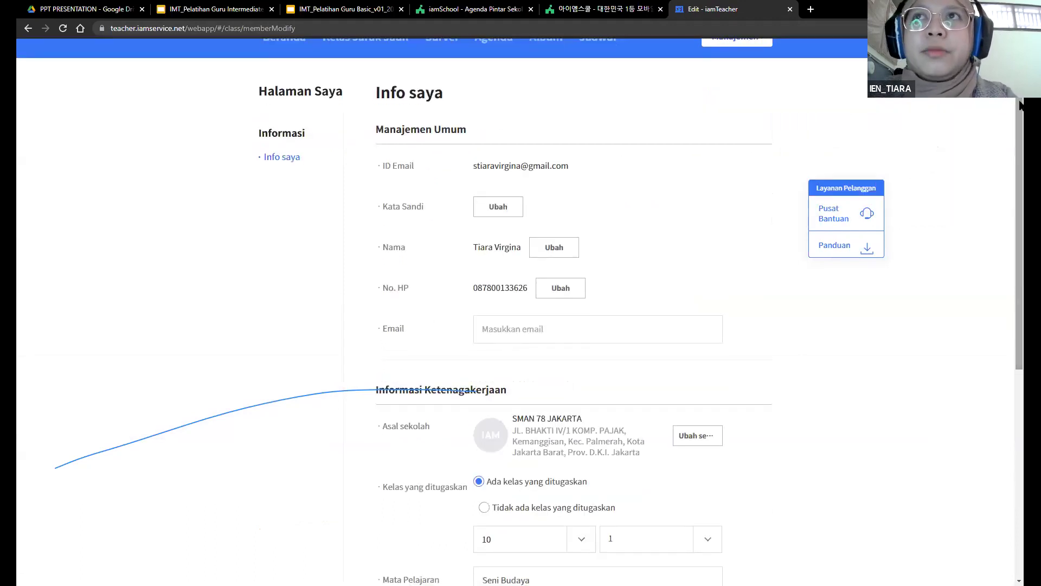
pyautogui.scroll(-2, 1022, 219)
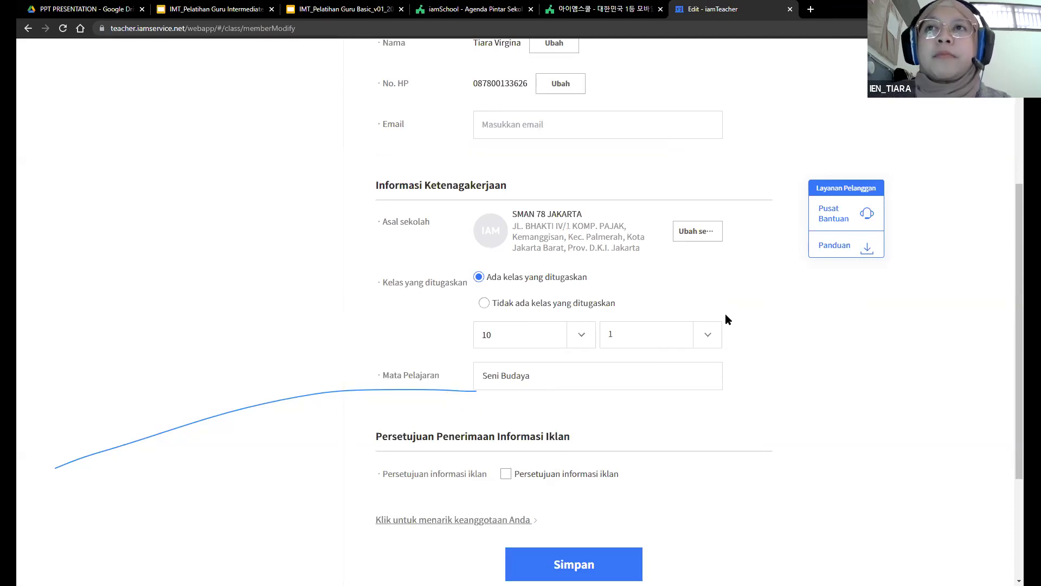
pyautogui.click(582, 335)
pyautogui.click(772, 350)
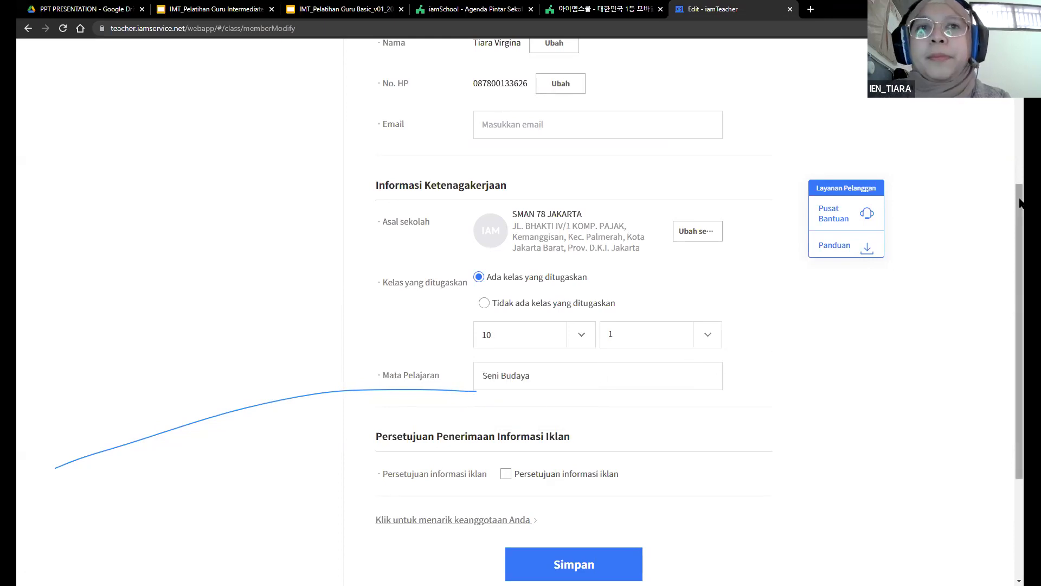
pyautogui.scroll(-3, 1020, 203)
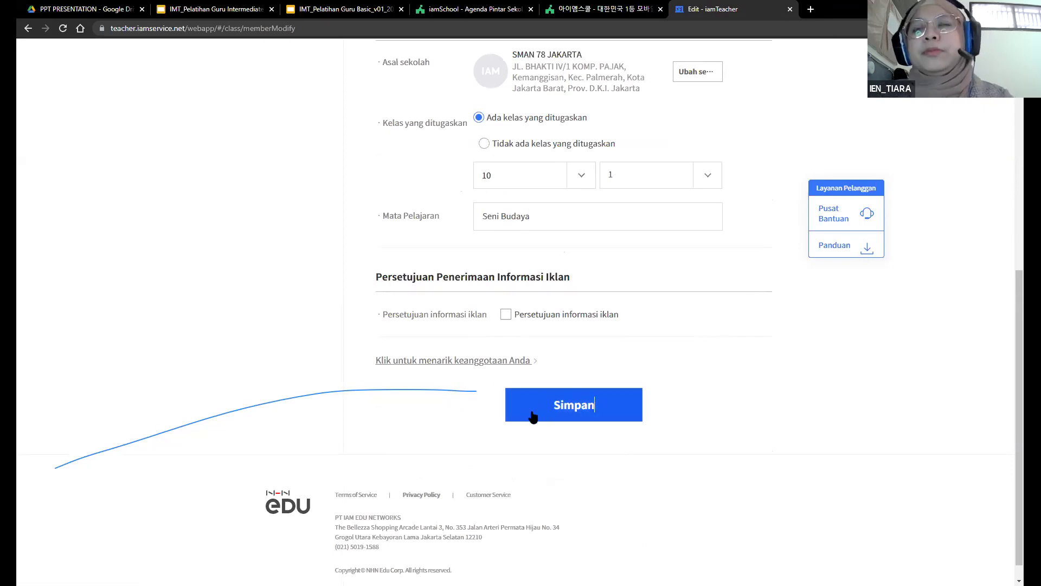
pyautogui.click(534, 415)
pyautogui.click(535, 328)
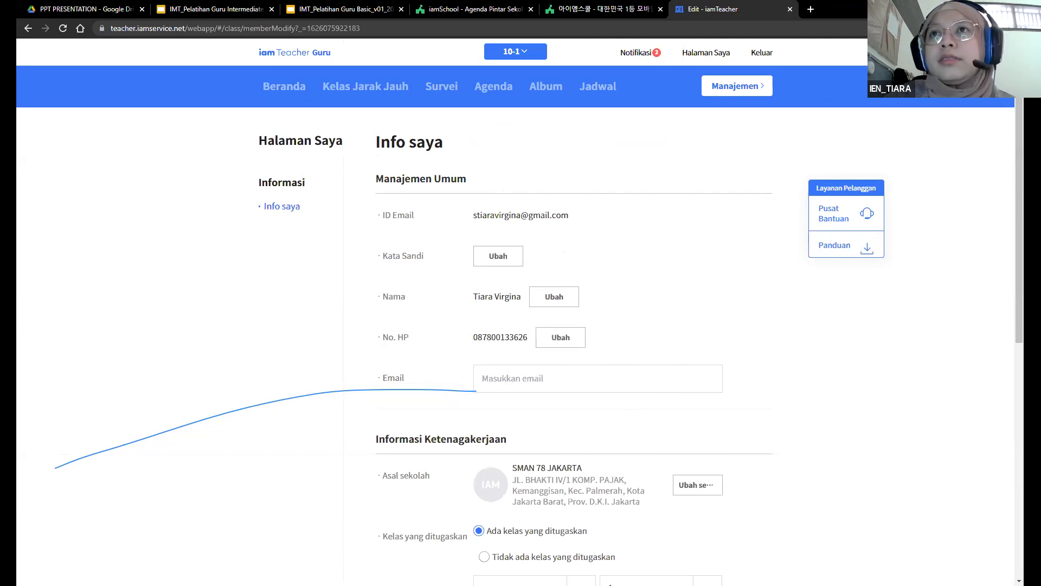
# Step: Return to Beranda, confirm leaving the profile, and open the class 10-1 student list in a new tab
pyautogui.scroll(-6, 519, 306)
pyautogui.scroll(3, 519, 307)
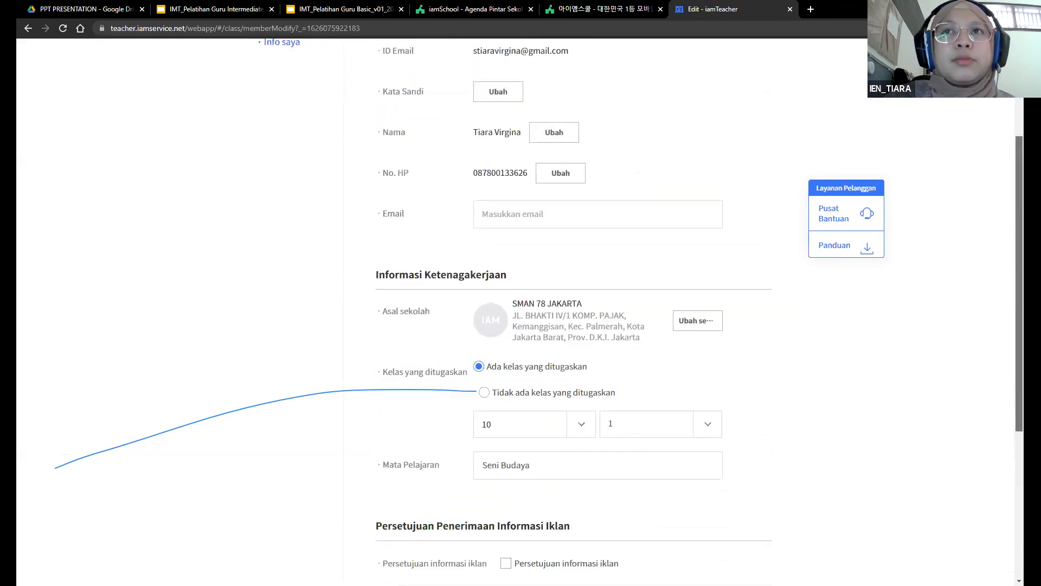
pyautogui.scroll(3, 831, 59)
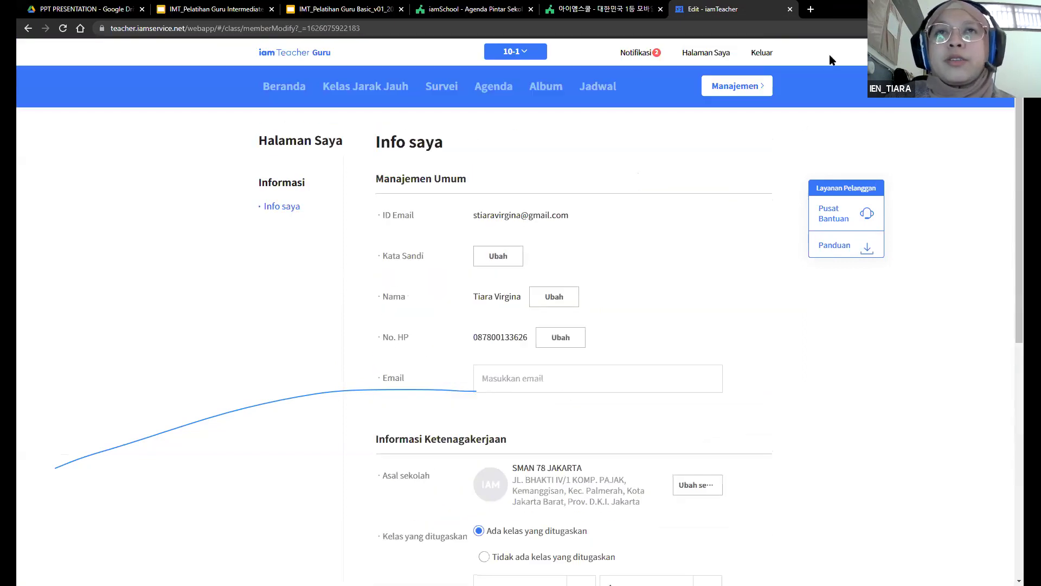
pyautogui.click(299, 87)
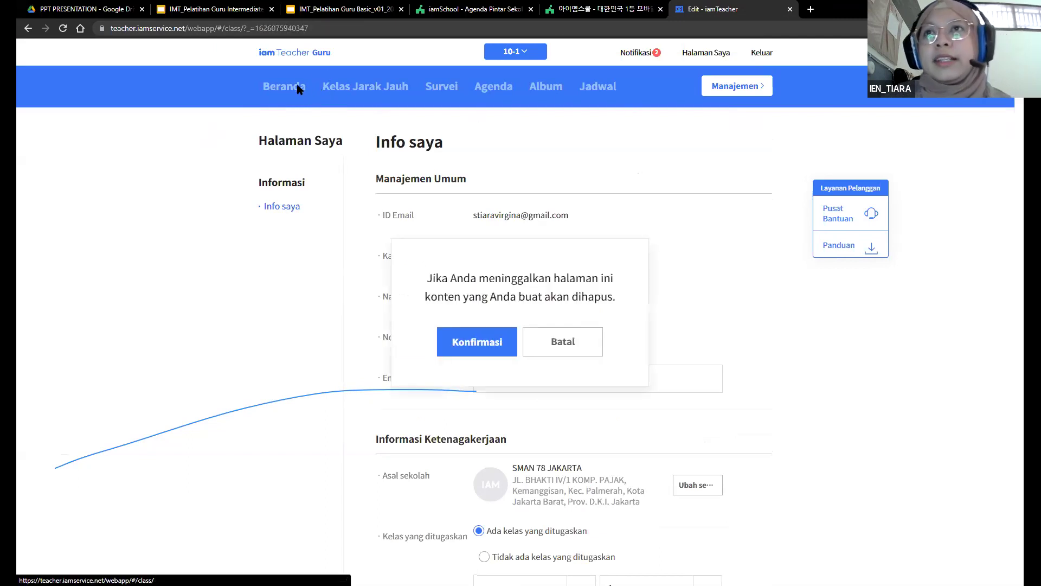
pyautogui.click(484, 340)
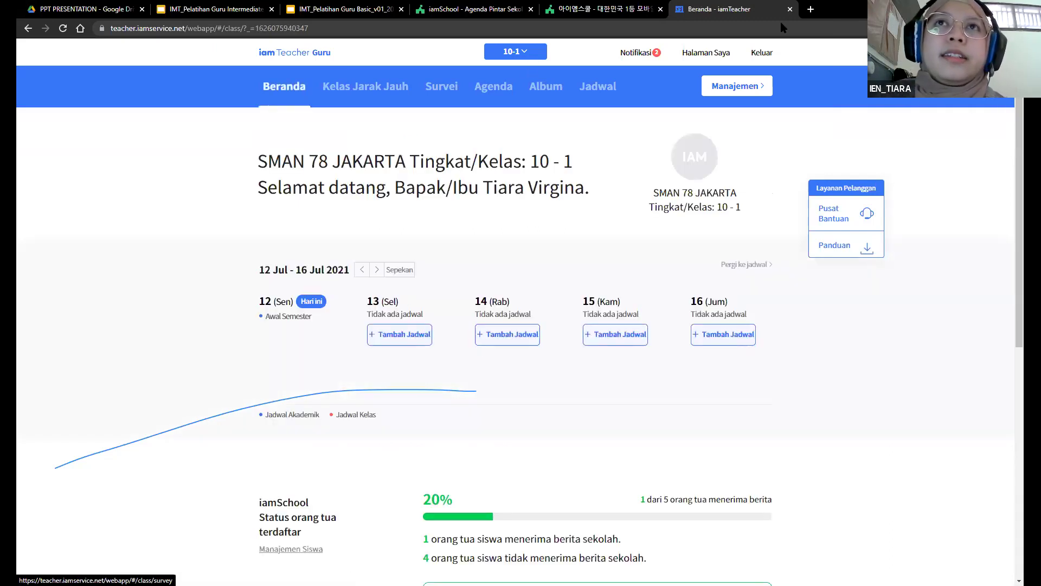
pyautogui.click(710, 90)
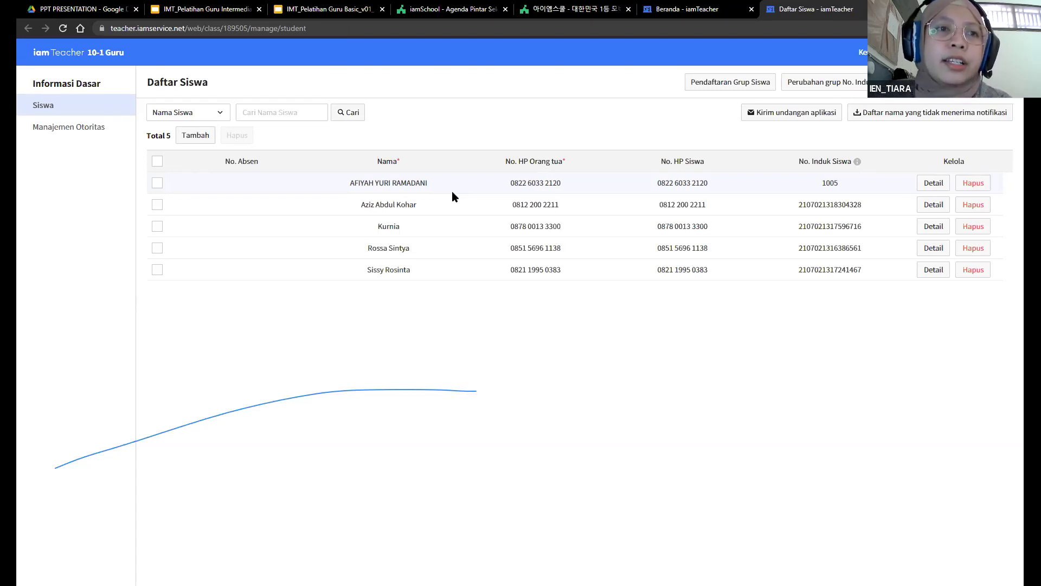
# Step: Search the student list by a student's name so only one match remains
pyautogui.click(265, 114)
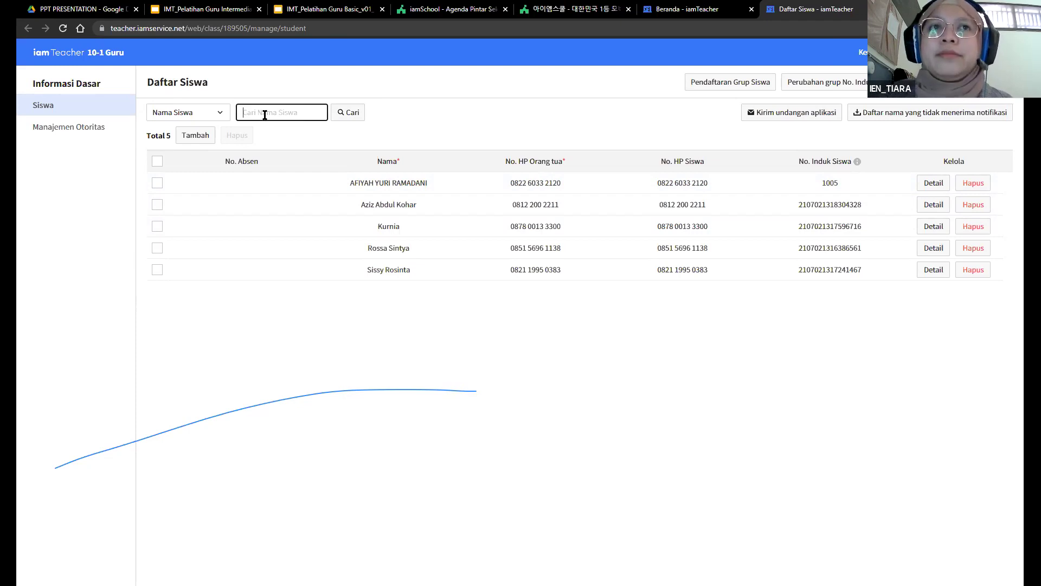
pyautogui.write('s')
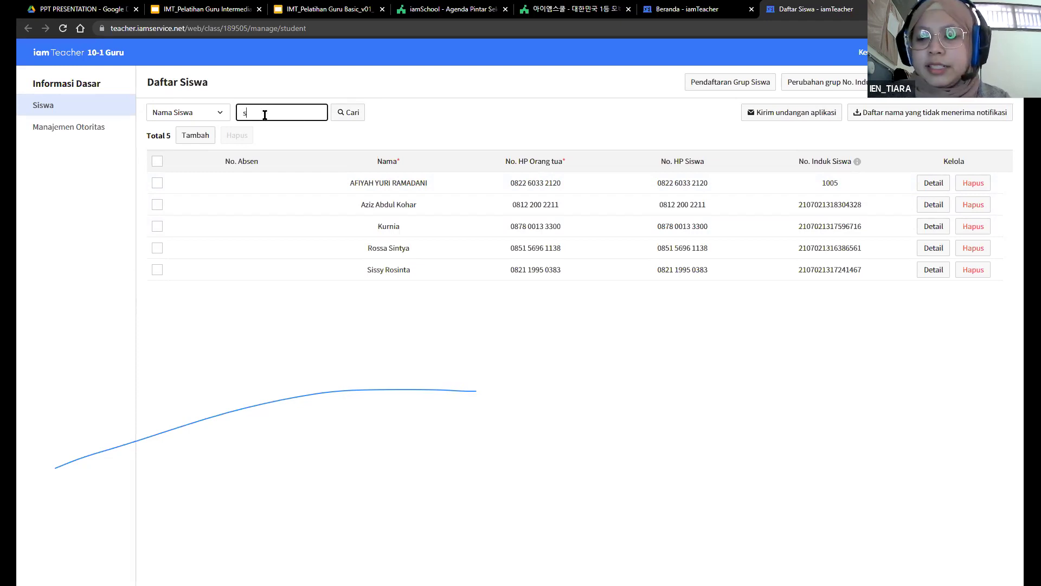
pyautogui.press('BackSpace')
pyautogui.write('sissy')
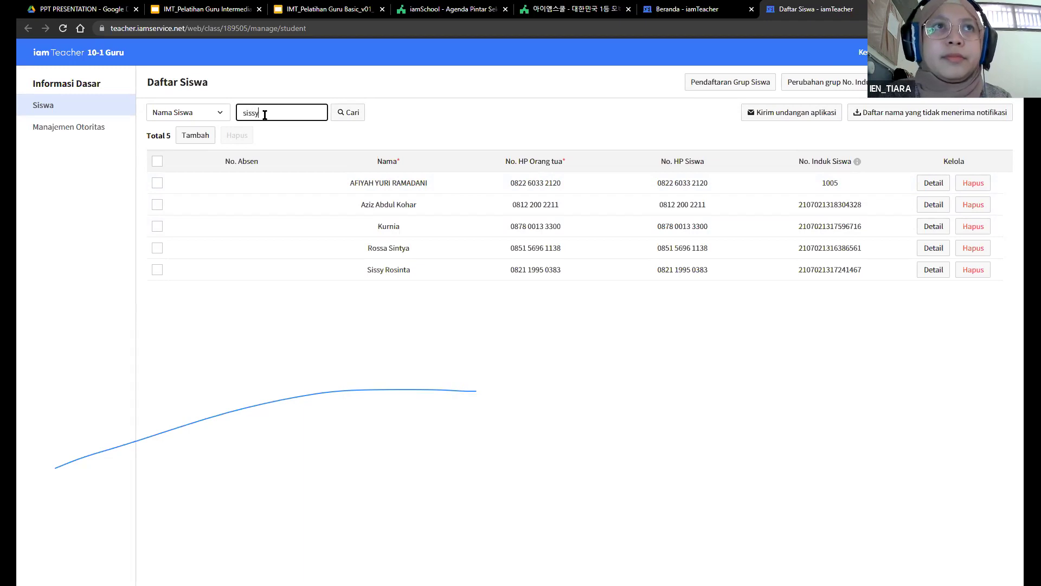
pyautogui.click(349, 112)
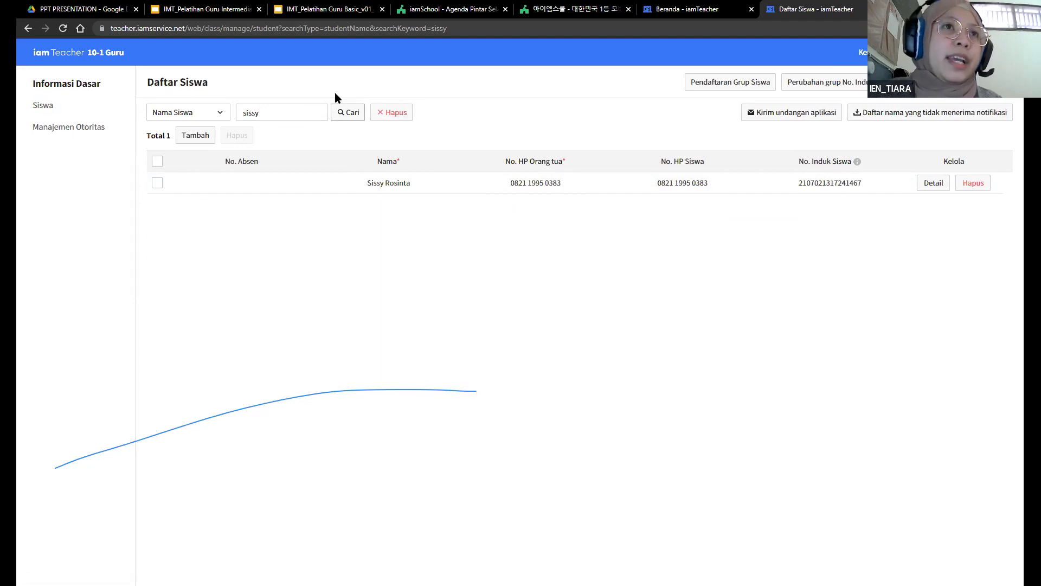
pyautogui.click(272, 117)
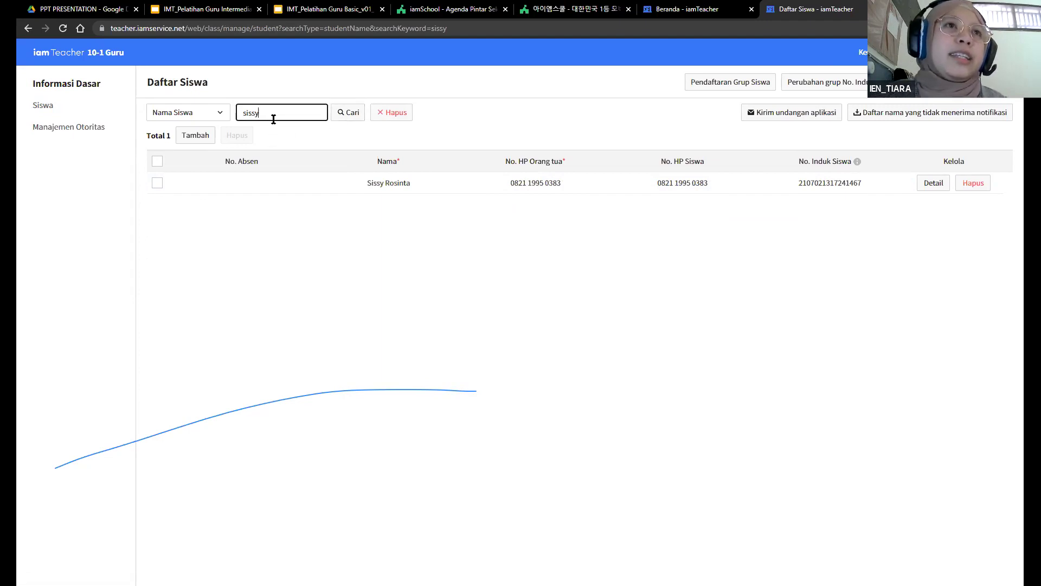
# Step: Open the matching student's record in edit mode, review the phone fields, and re-save it
pyautogui.click(933, 183)
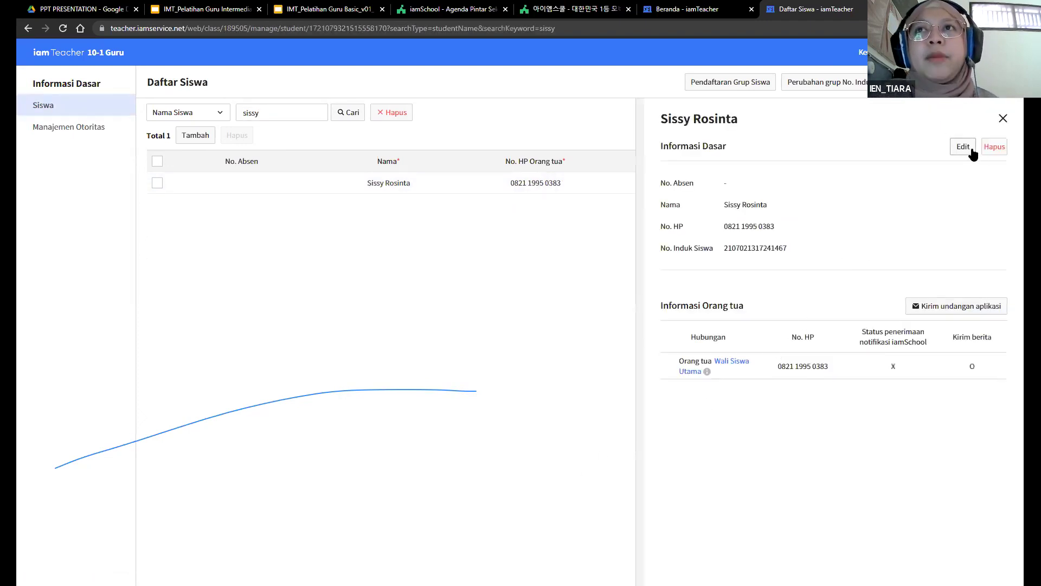
pyautogui.click(964, 150)
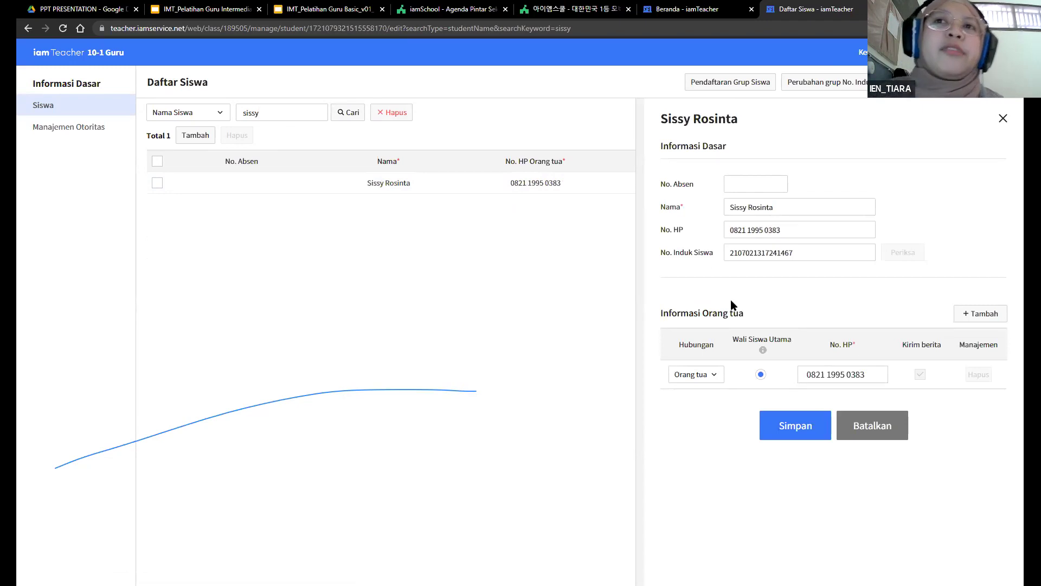
pyautogui.click(876, 372)
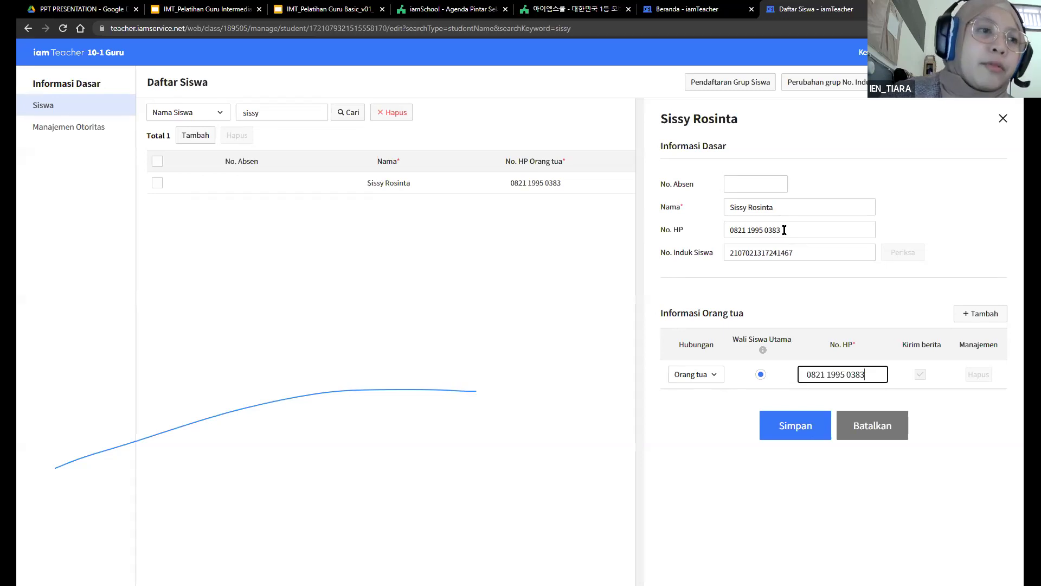
pyautogui.moveTo(786, 230); pyautogui.dragTo(663, 237)
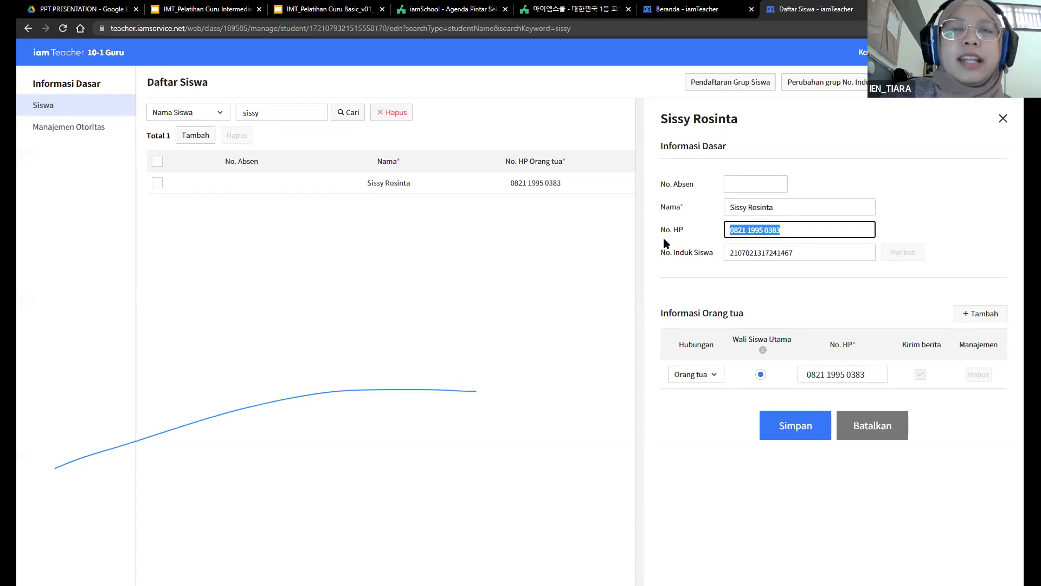
pyautogui.click(875, 374)
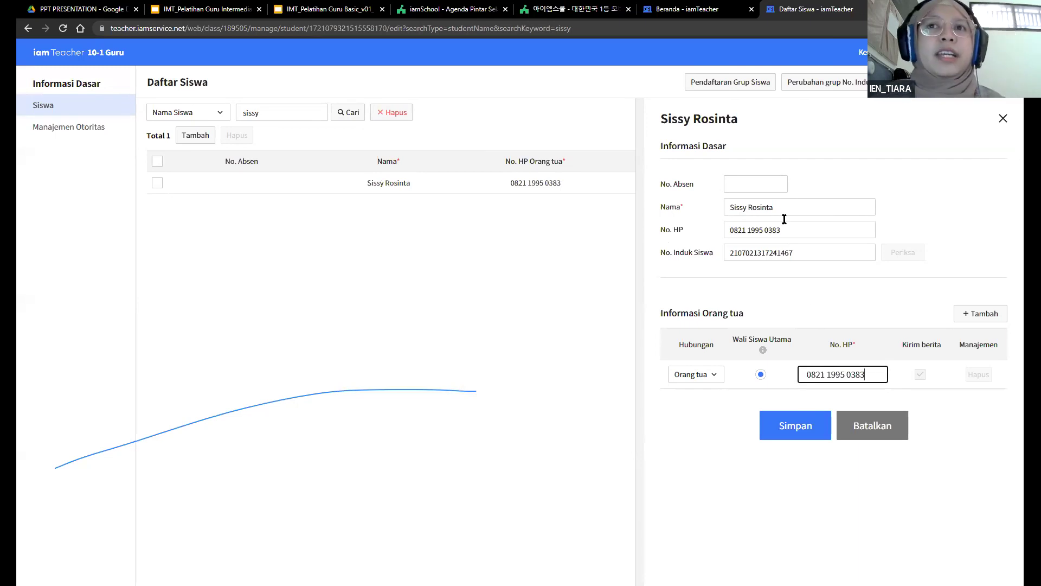
pyautogui.click(770, 440)
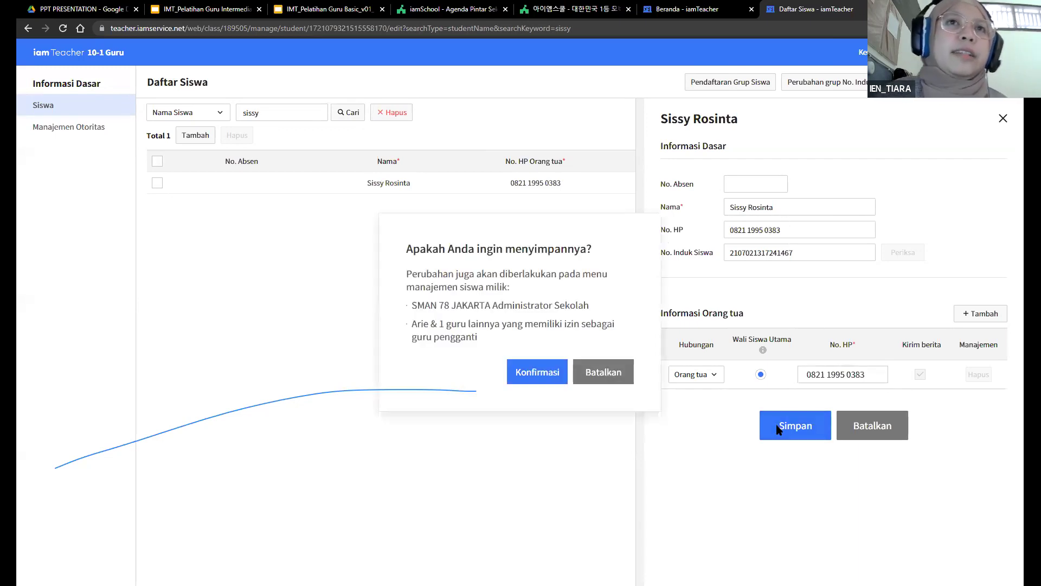
pyautogui.click(545, 369)
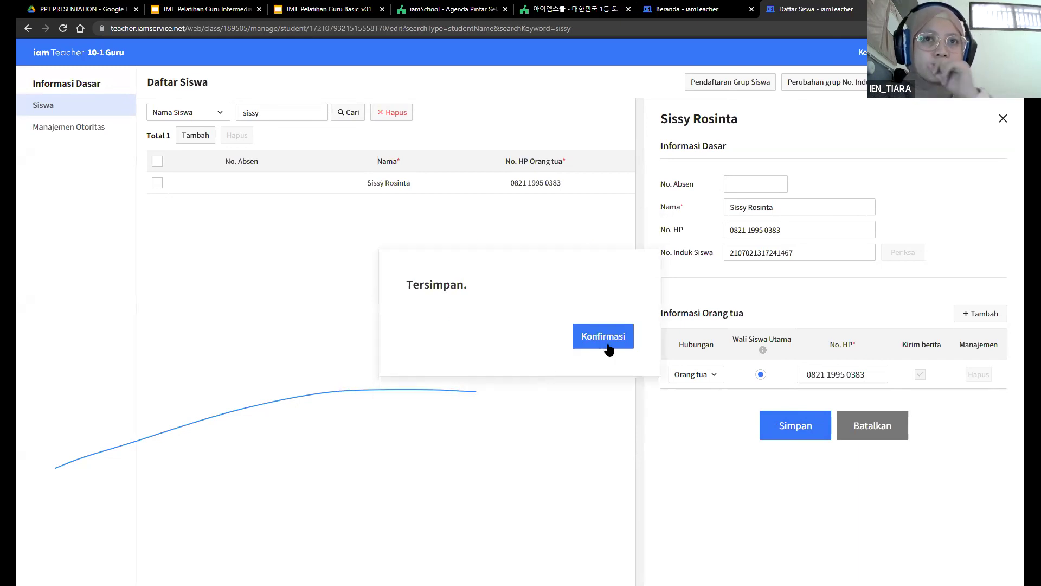
pyautogui.click(603, 337)
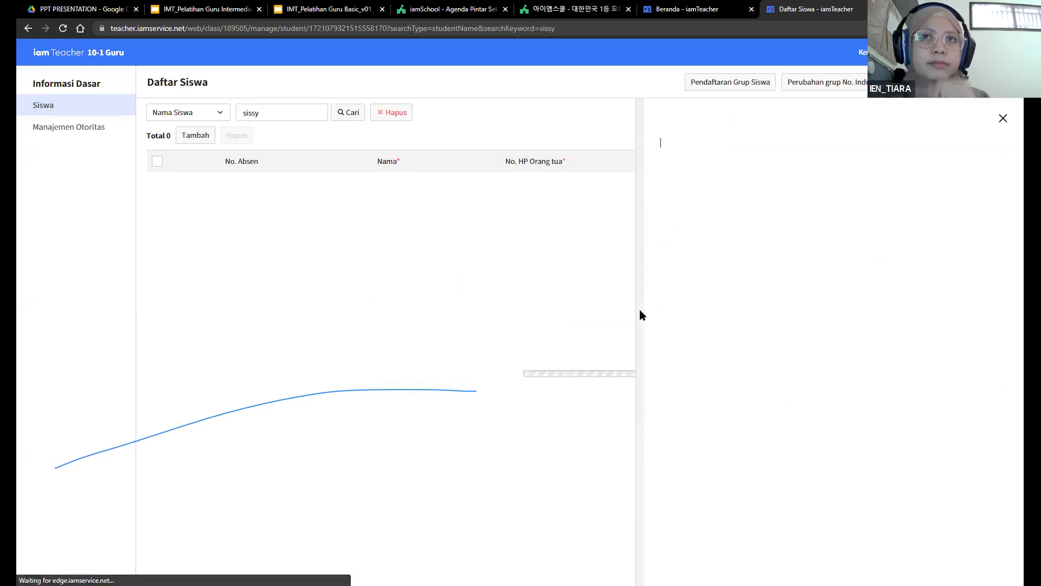
# Step: Close the student panel and clear the name search to list all 5 students
pyautogui.click(1003, 119)
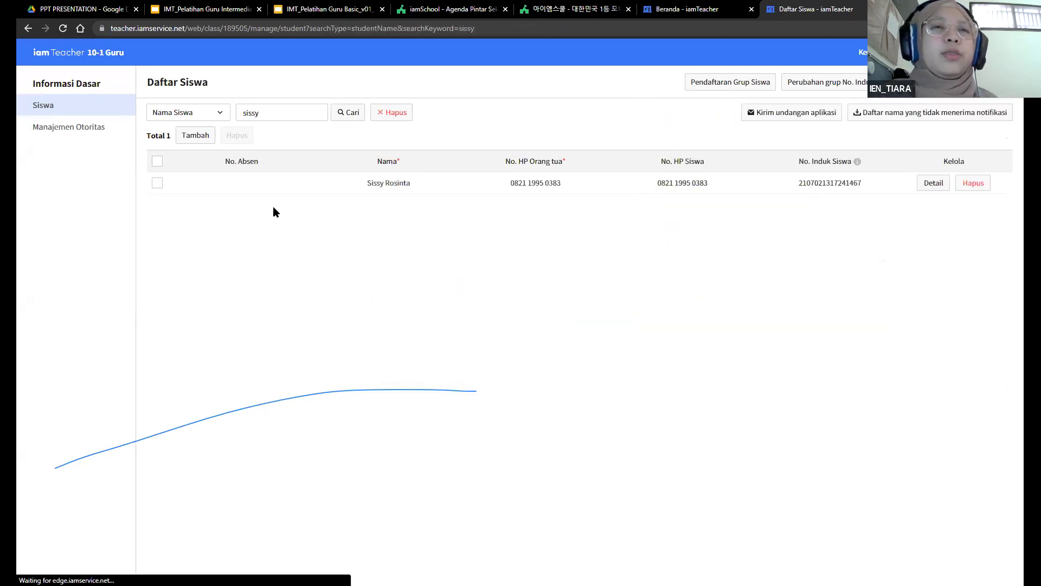
pyautogui.click(396, 115)
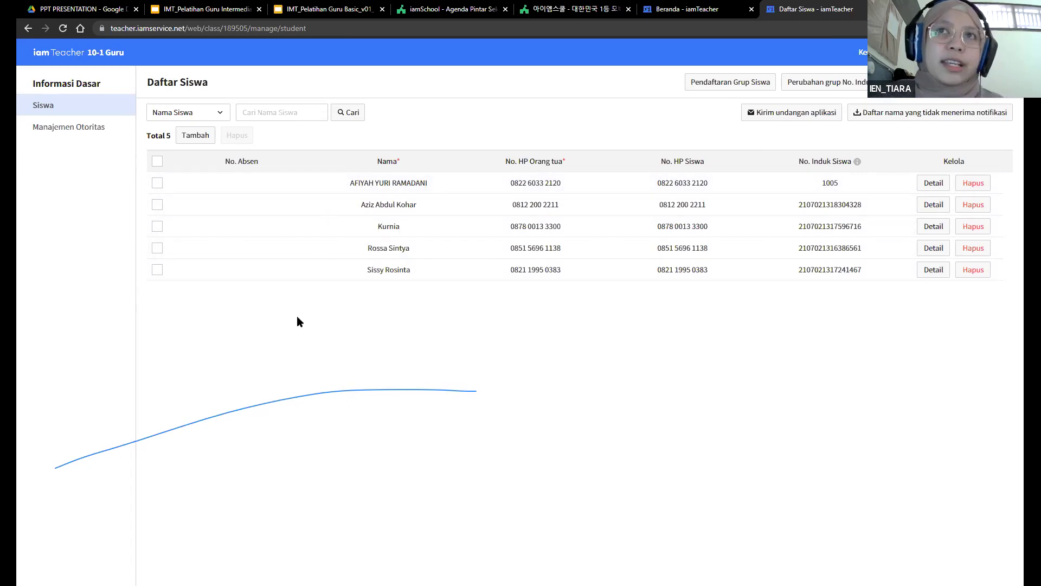
# Step: Go to Manajemen Otoritas and open the Tambah guru pengganti form
pyautogui.click(96, 127)
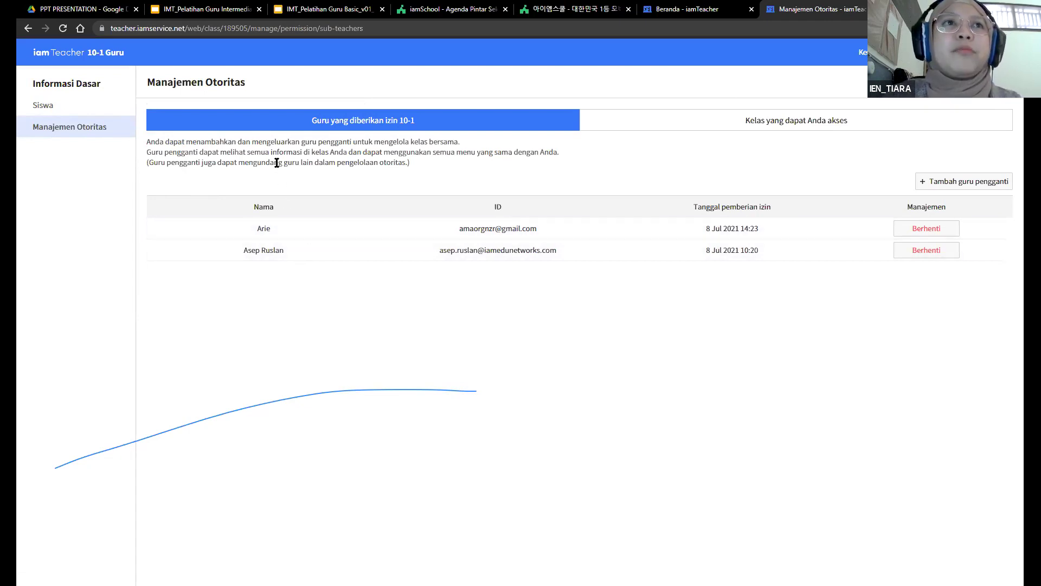
pyautogui.click(925, 186)
# Step: Tick two teachers and confirm adding them as substitute teachers for class 10-1
pyautogui.click(389, 329)
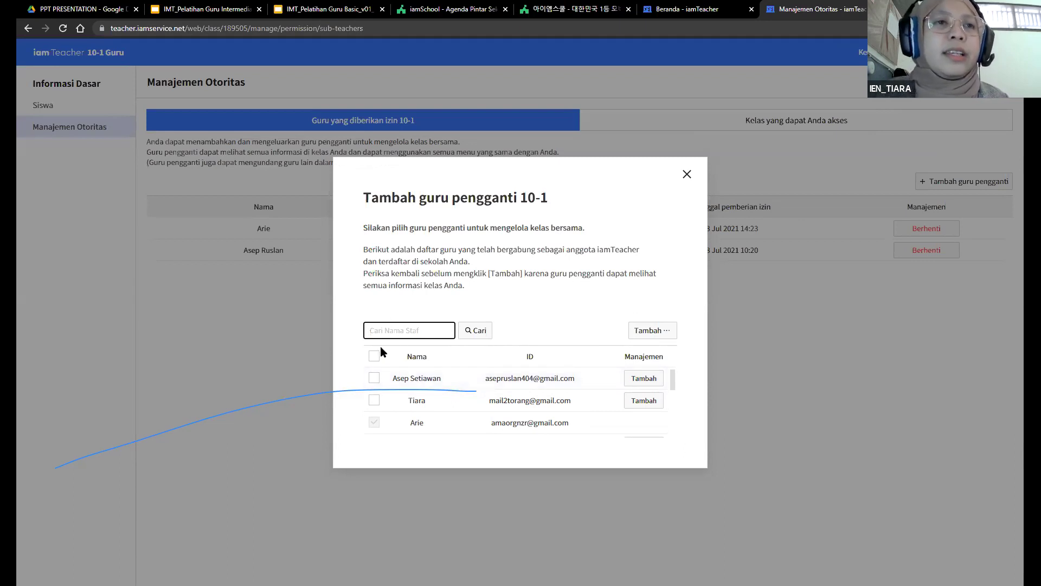
pyautogui.click(673, 384)
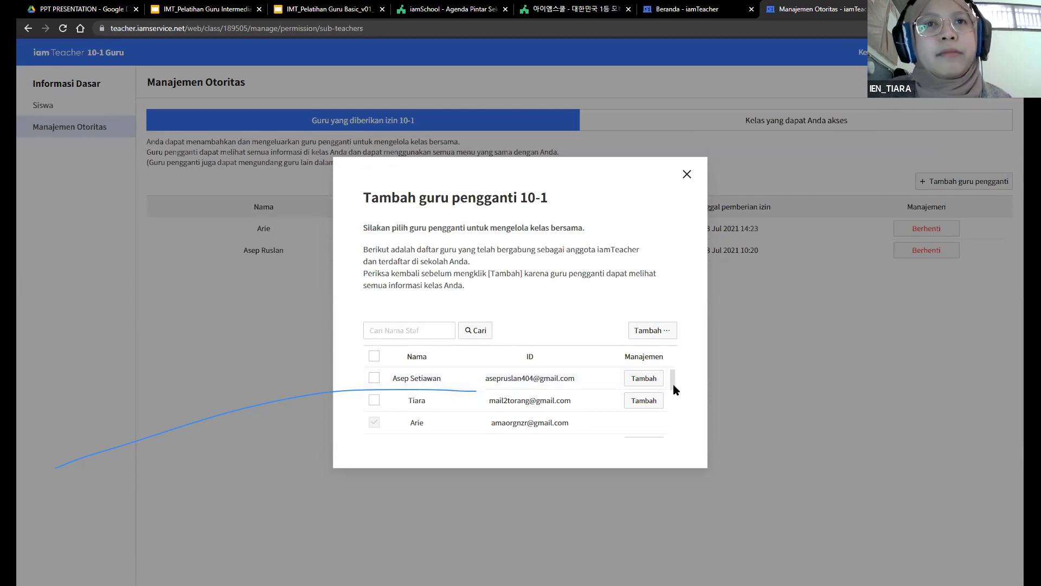
pyautogui.click(375, 379)
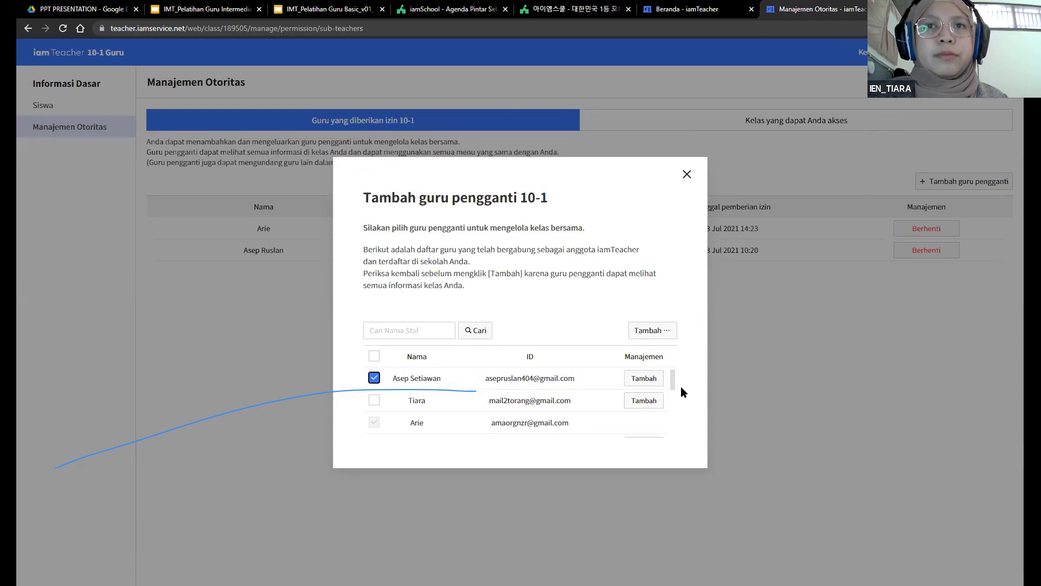
pyautogui.moveTo(672, 380); pyautogui.dragTo(679, 425)
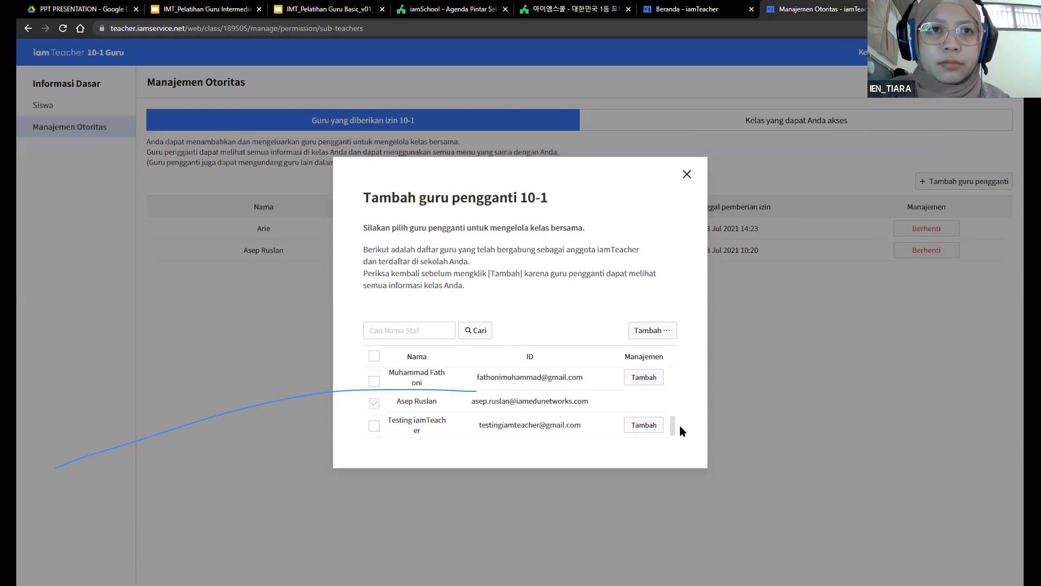
pyautogui.click(373, 381)
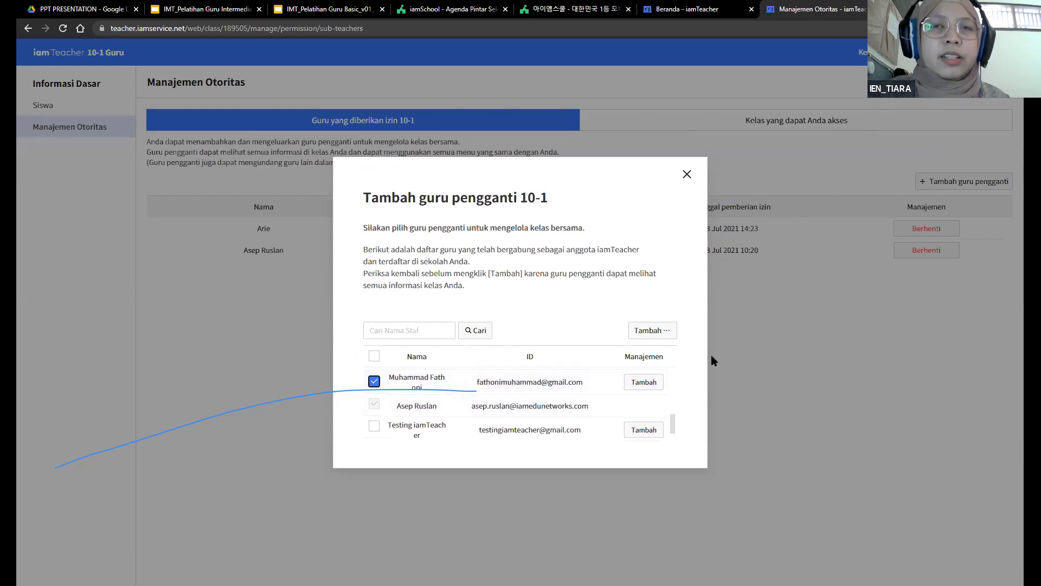
pyautogui.click(652, 331)
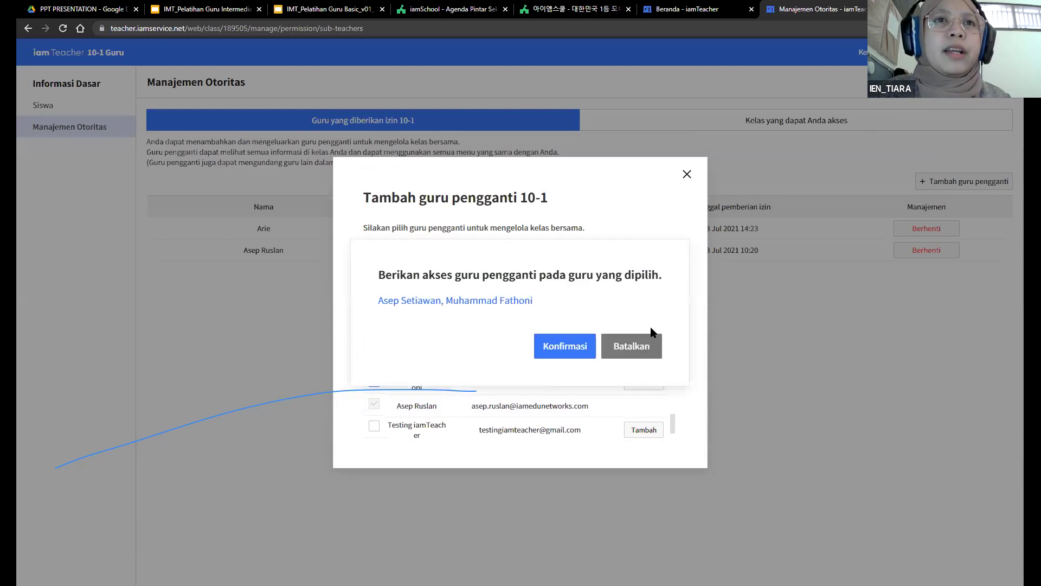
pyautogui.click(569, 345)
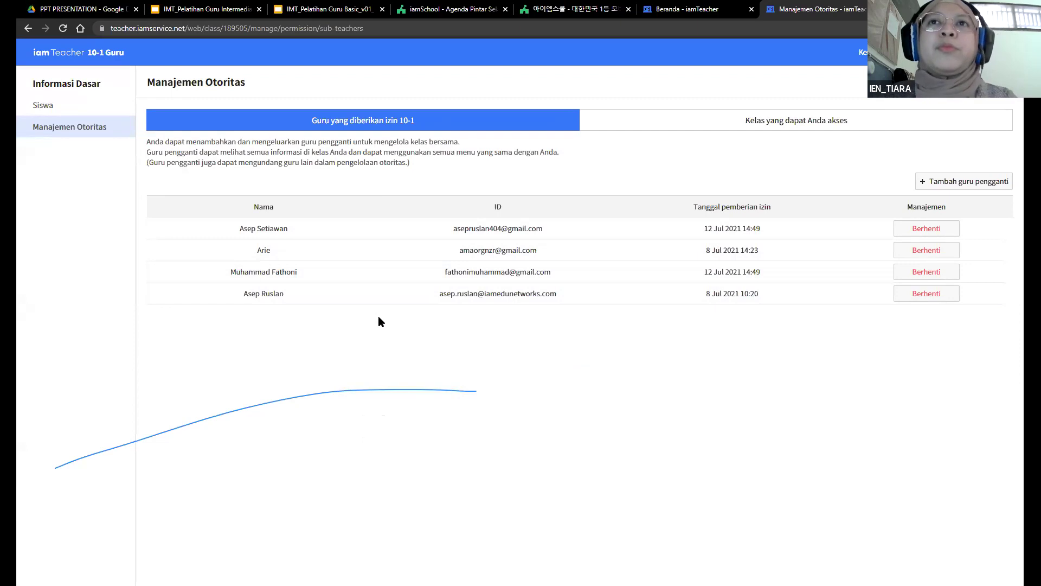
# Step: Show the accessible classes list and open the class 189505 home page in a new tab
pyautogui.click(744, 126)
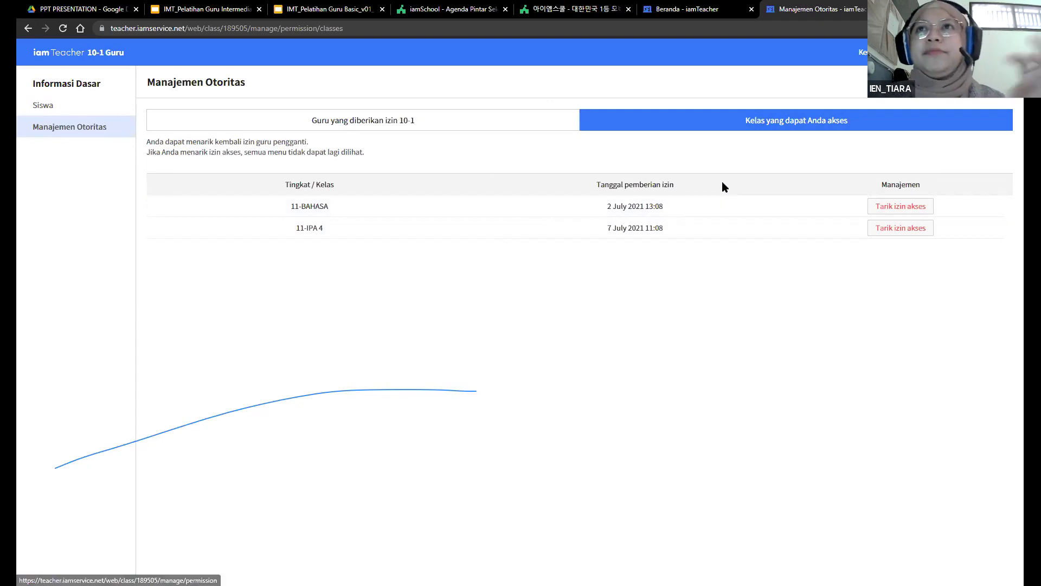
pyautogui.click(864, 54)
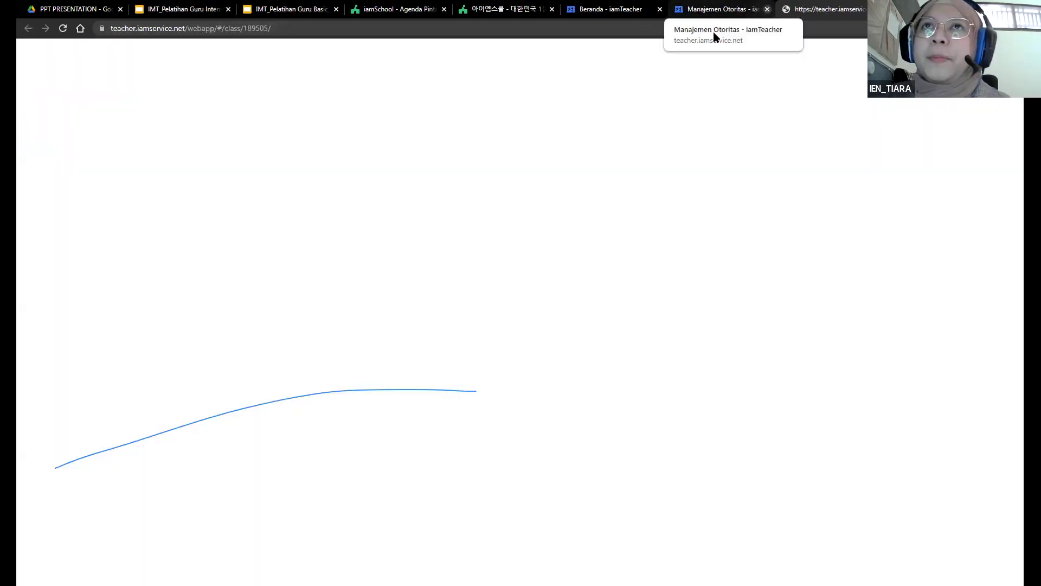
# Step: Close the authority management tab and clear the unread notifications
pyautogui.middleClick(713, 11)
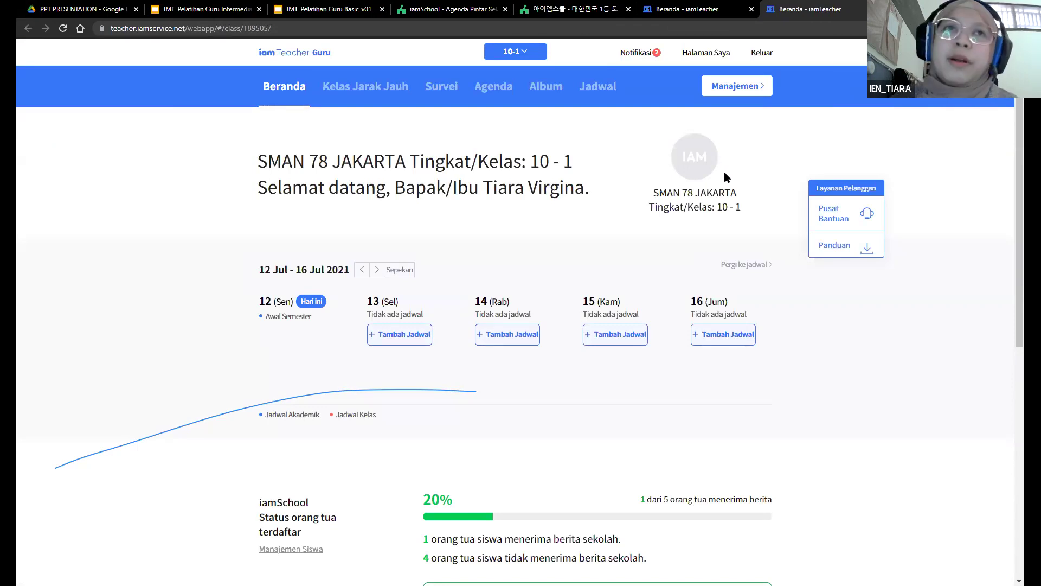
pyautogui.click(643, 54)
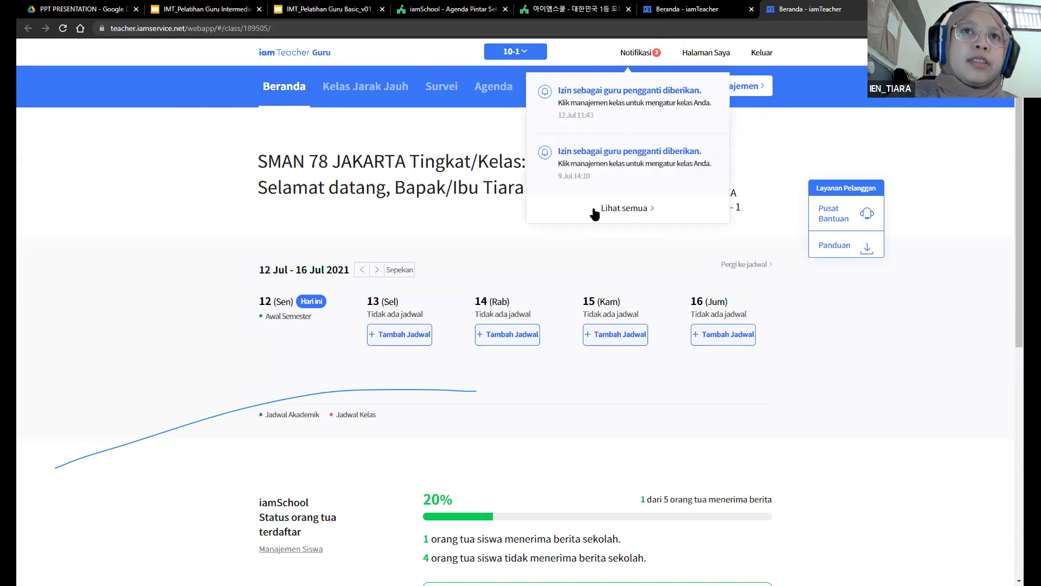
pyautogui.click(767, 137)
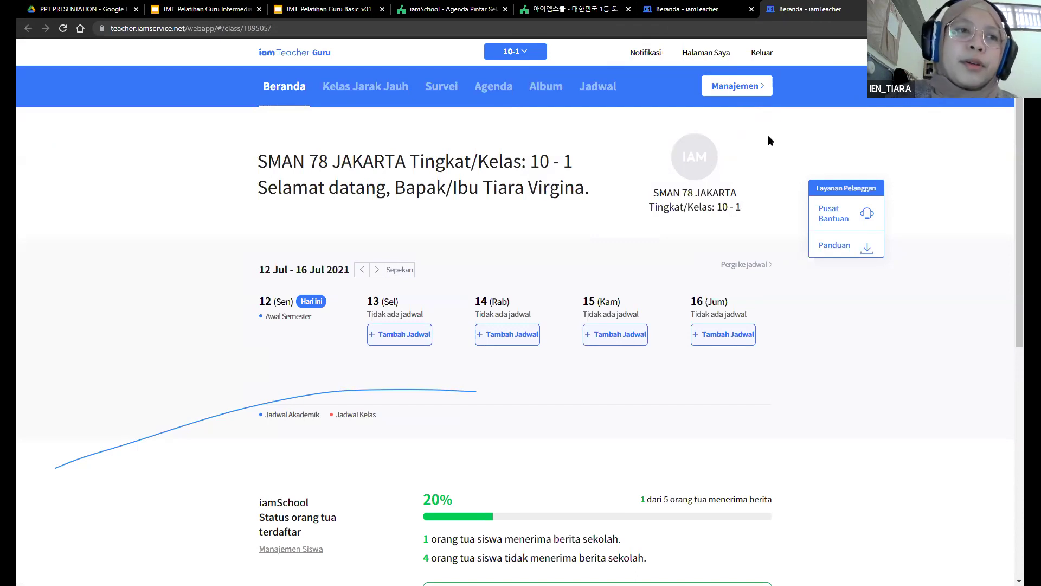
# Step: Switch through classes 11-BAHASA and 11-IPA 4, then back to class 10-1
pyautogui.click(533, 56)
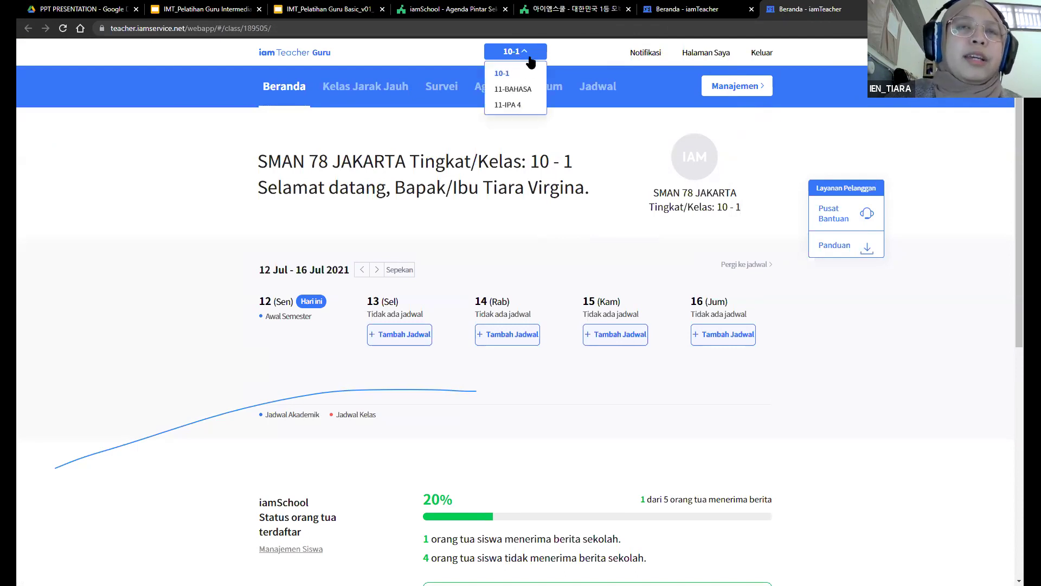
pyautogui.click(533, 54)
pyautogui.click(533, 52)
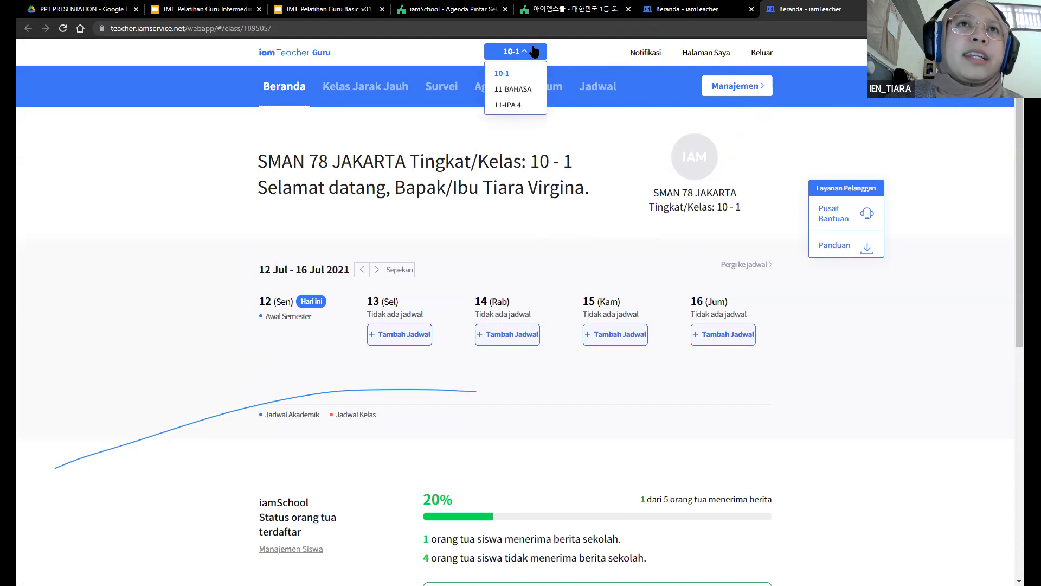
pyautogui.click(510, 90)
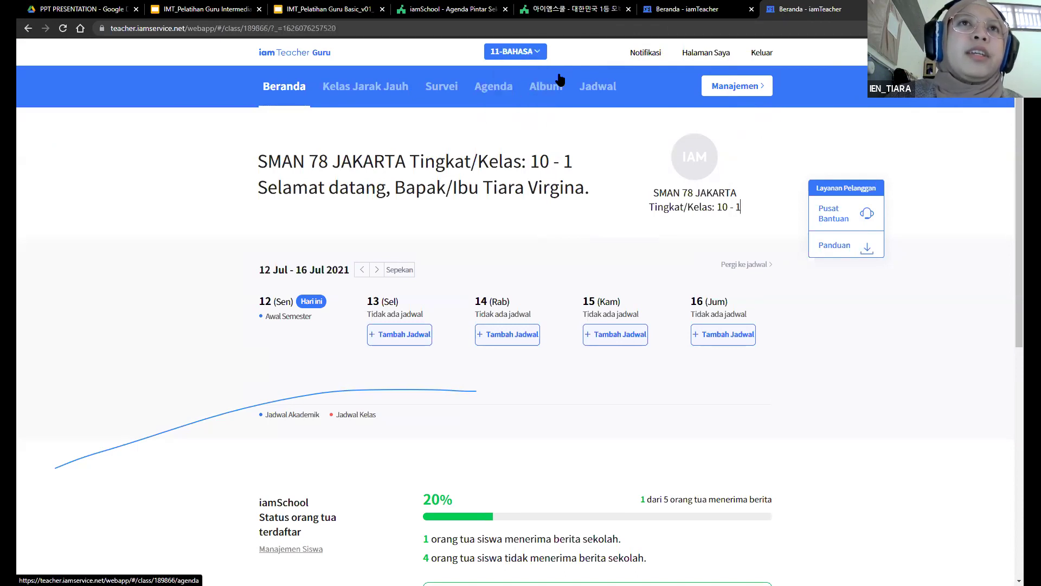
pyautogui.click(533, 52)
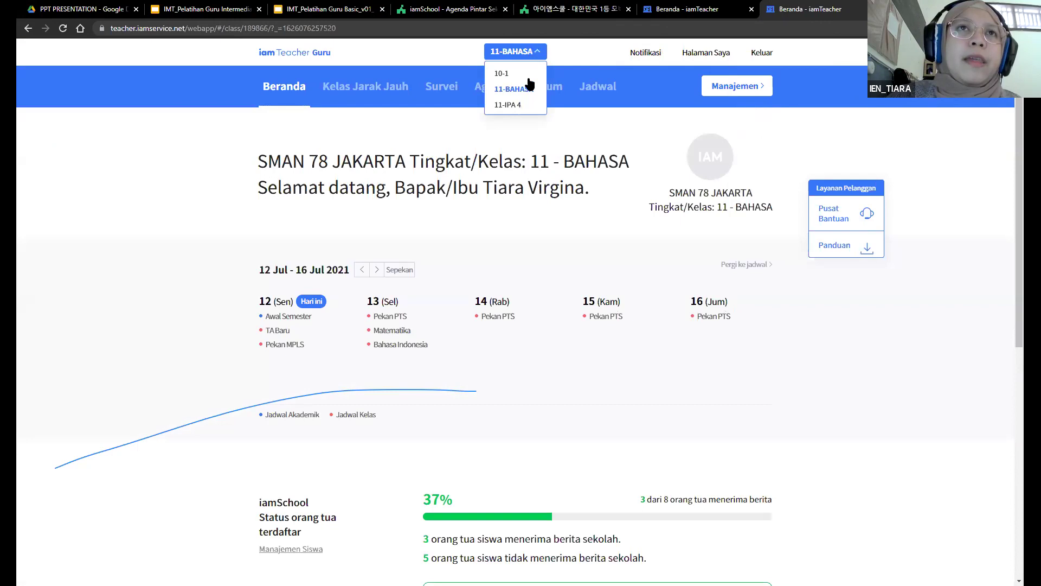
pyautogui.click(518, 104)
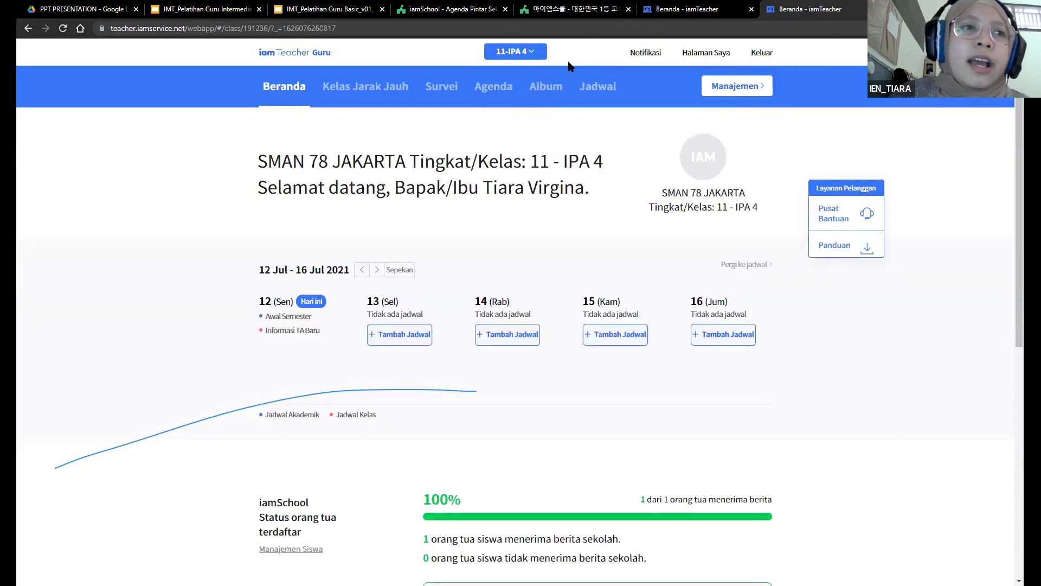
pyautogui.click(531, 52)
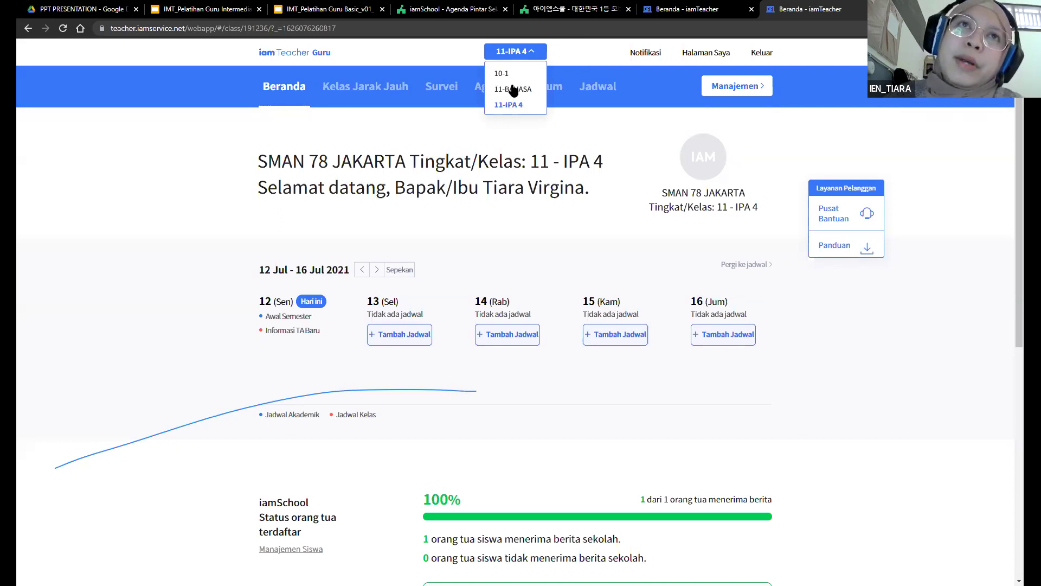
pyautogui.click(500, 73)
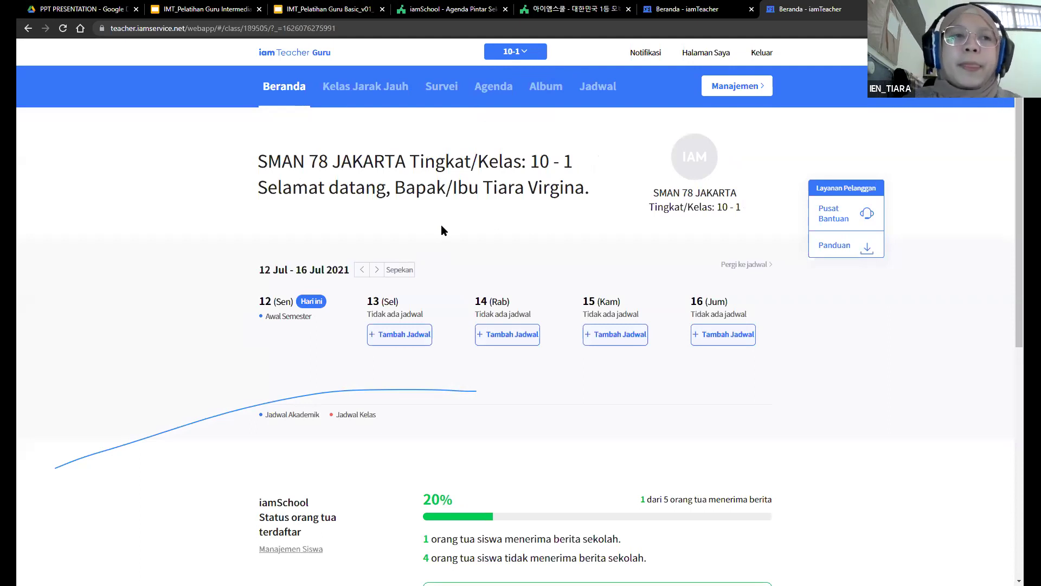
# Step: In the Jadwal calendar, save an entry titled 'MPLS' on 13 July 2021
pyautogui.click(597, 85)
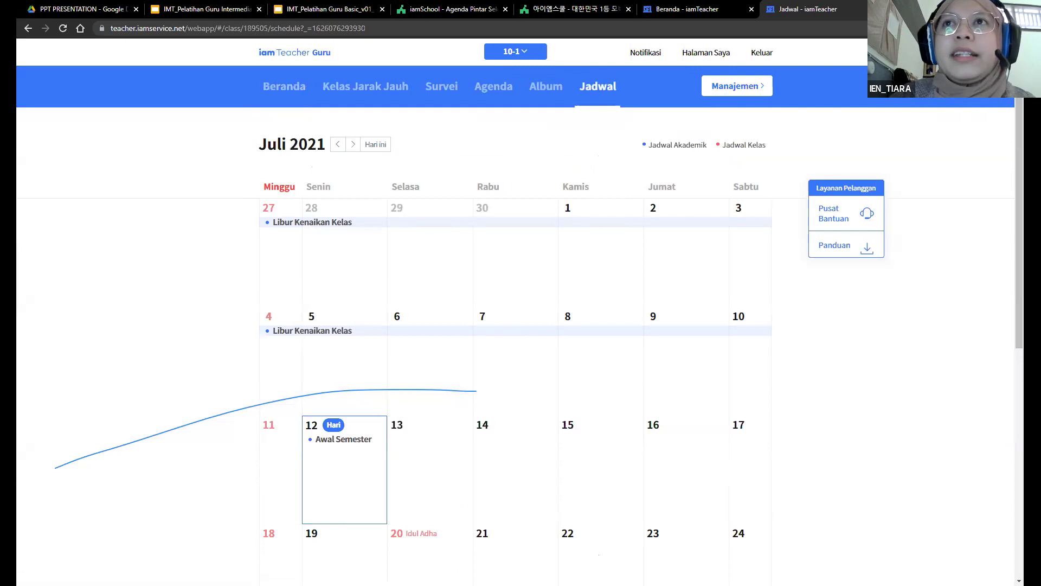
pyautogui.scroll(-1, 1016, 224)
pyautogui.scroll(-2, 1016, 225)
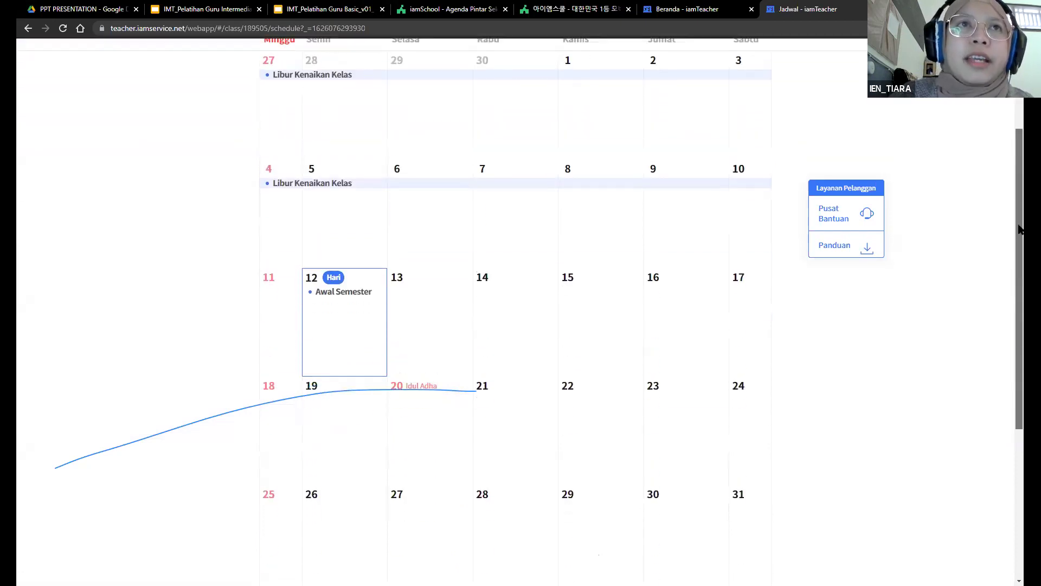
pyautogui.scroll(2, 1016, 225)
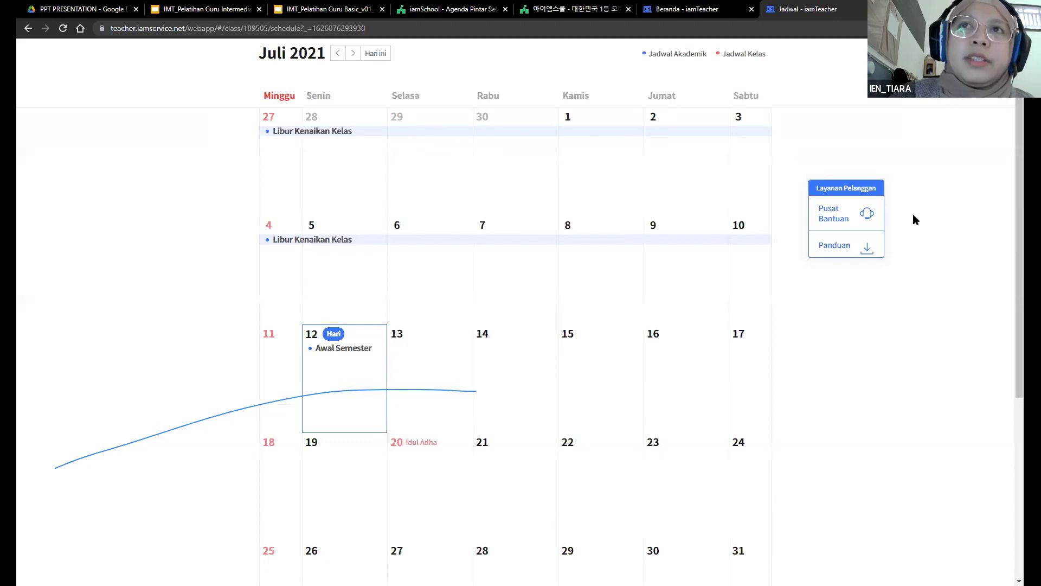
pyautogui.scroll(-3, 1021, 227)
pyautogui.scroll(-1, 648, 280)
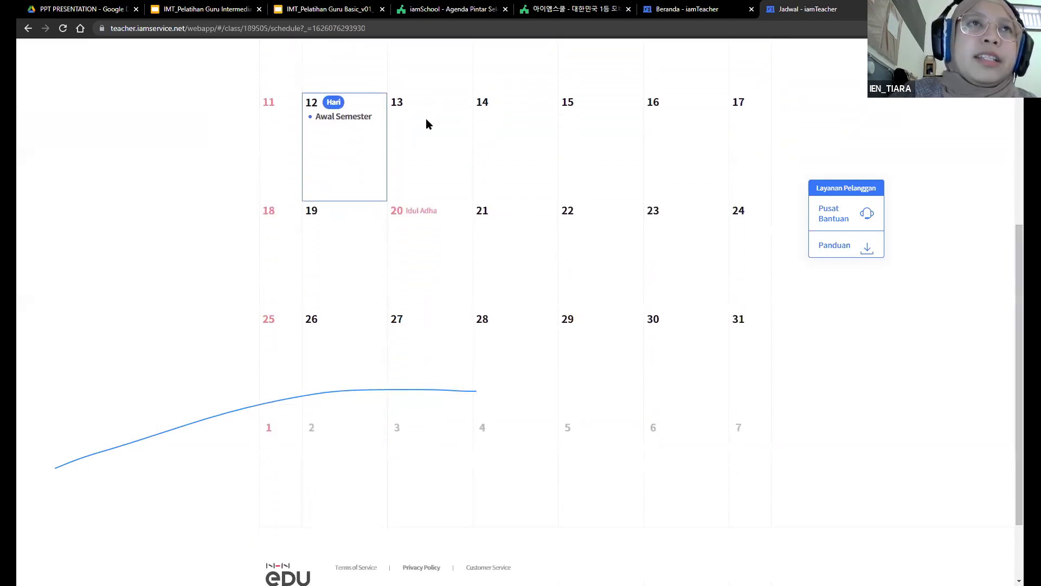
pyautogui.click(403, 104)
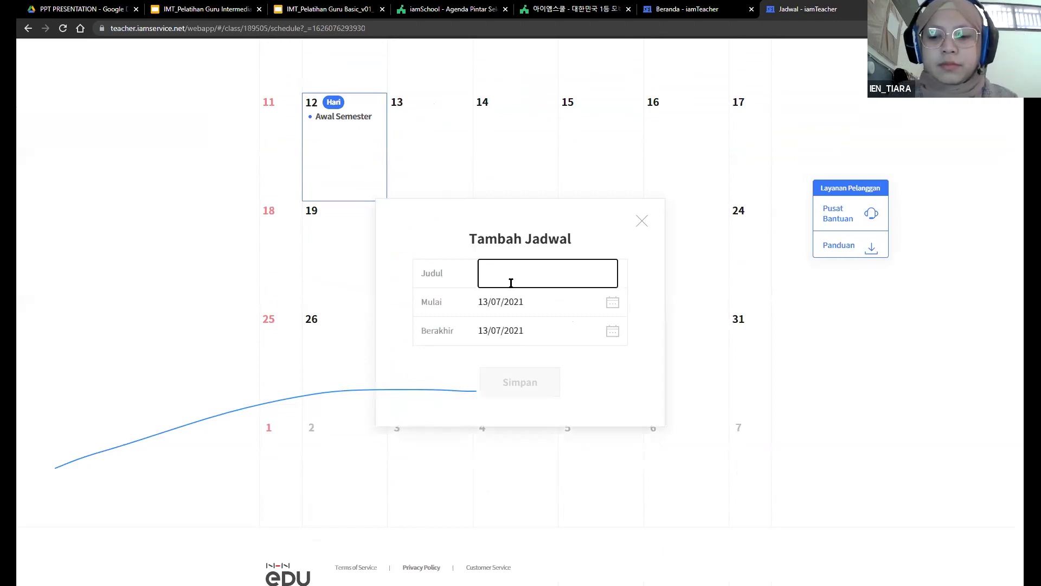
pyautogui.write('Pengu')
pyautogui.press('BackSpace')
pyautogui.press('BackSpace')
pyautogui.press('BackSpace')
pyautogui.press('BackSpace')
pyautogui.press('BackSpace')
pyautogui.write('MPLS')
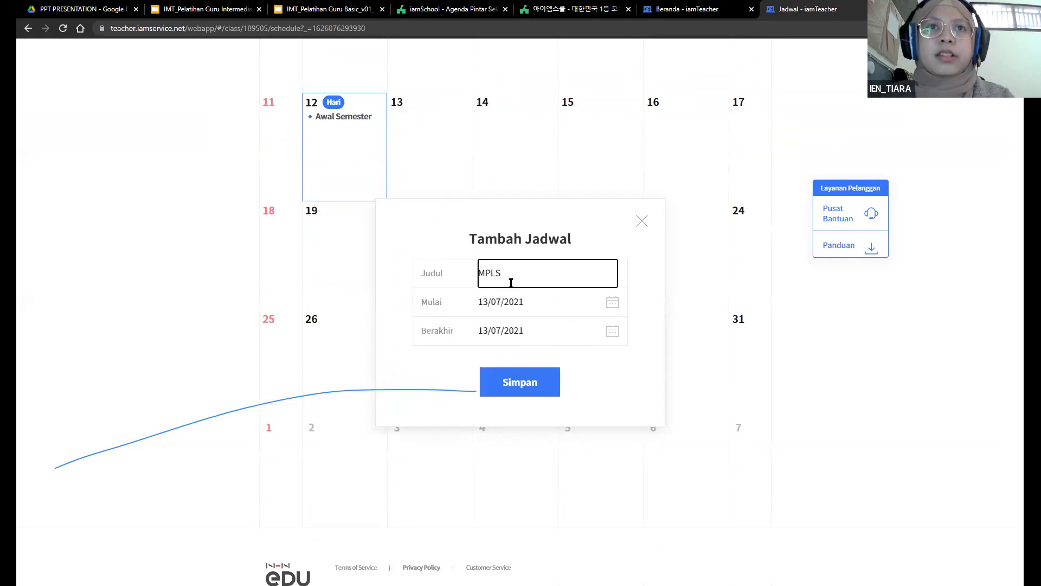
pyautogui.click(531, 385)
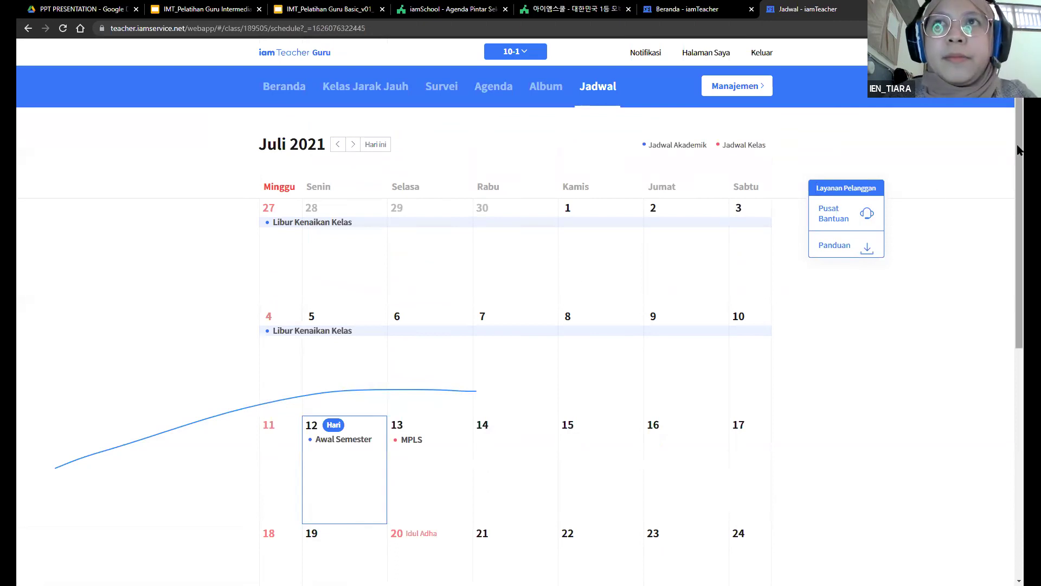
# Step: Save a 'PTS' calendar entry starting 26 July and ending 30 July 2021
pyautogui.scroll(-1, 1010, 224)
pyautogui.scroll(-3, 1010, 244)
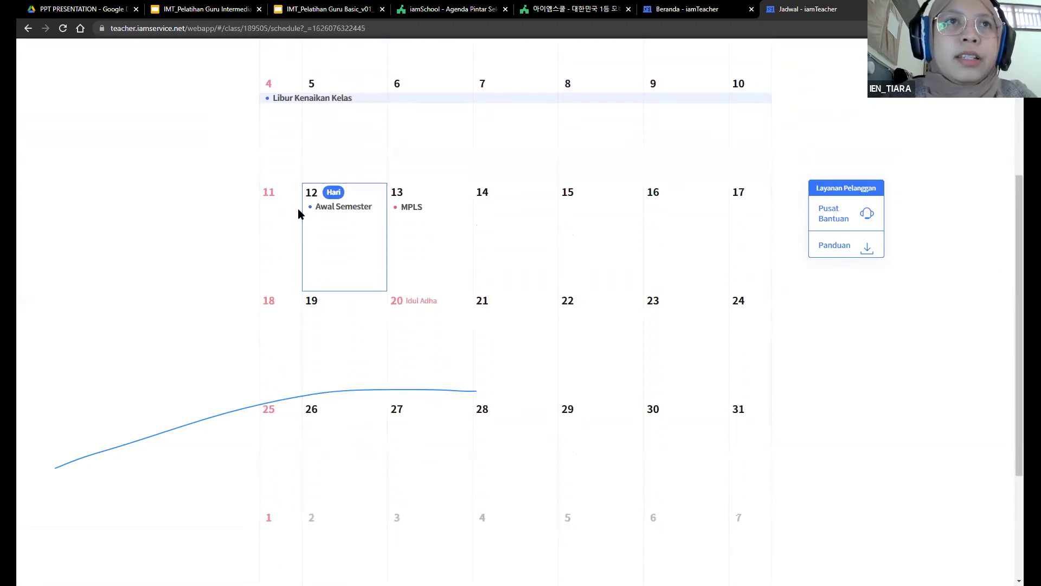
pyautogui.scroll(-2, 1000, 273)
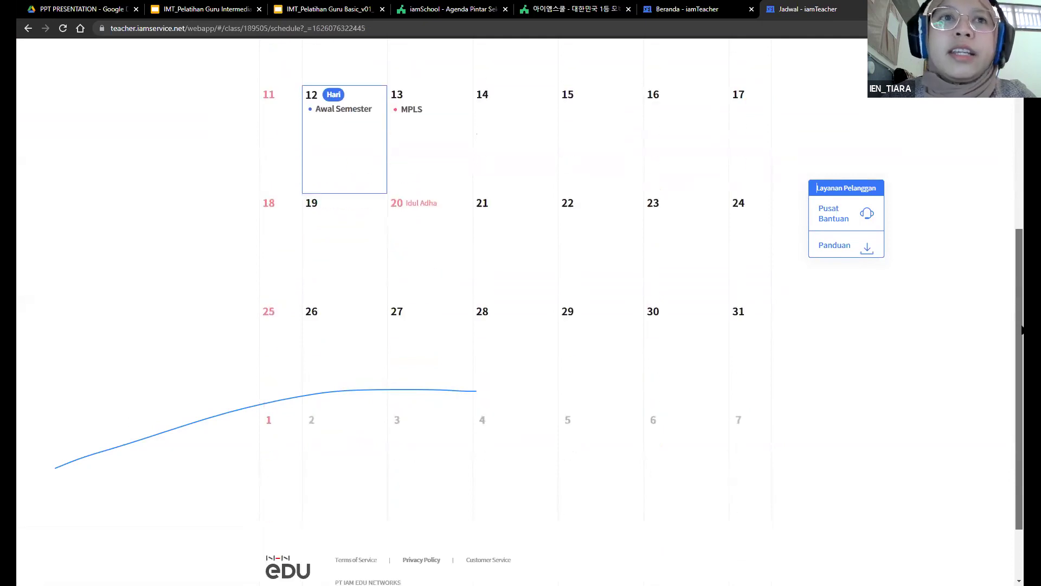
pyautogui.click(320, 314)
pyautogui.click(511, 281)
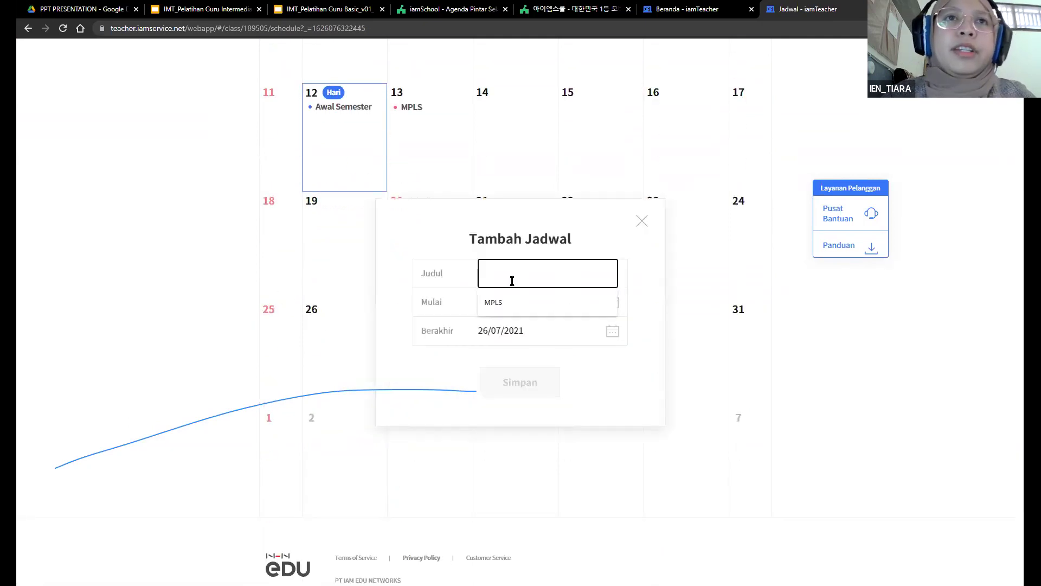
pyautogui.write('PTS')
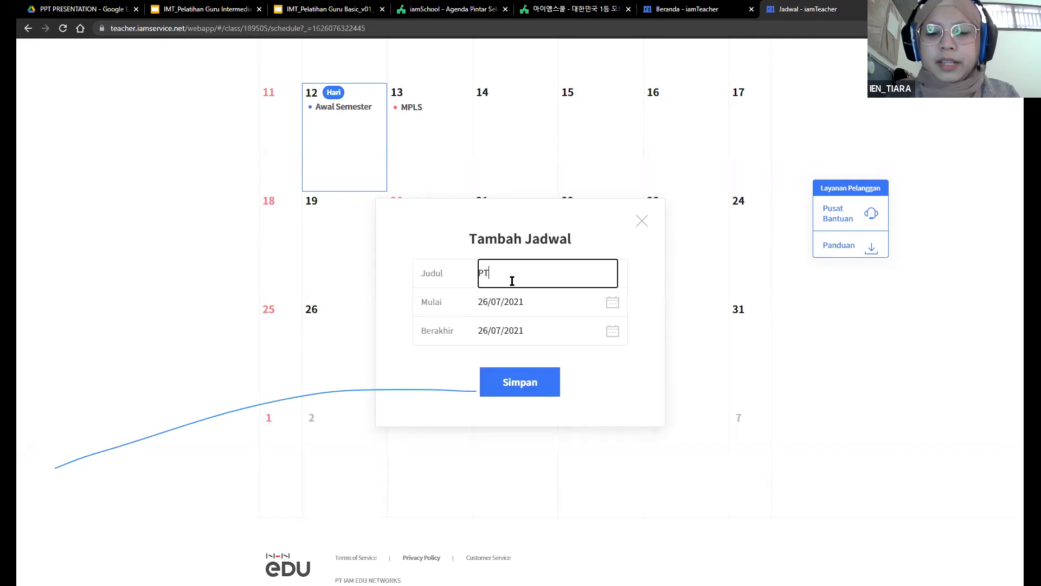
pyautogui.click(611, 327)
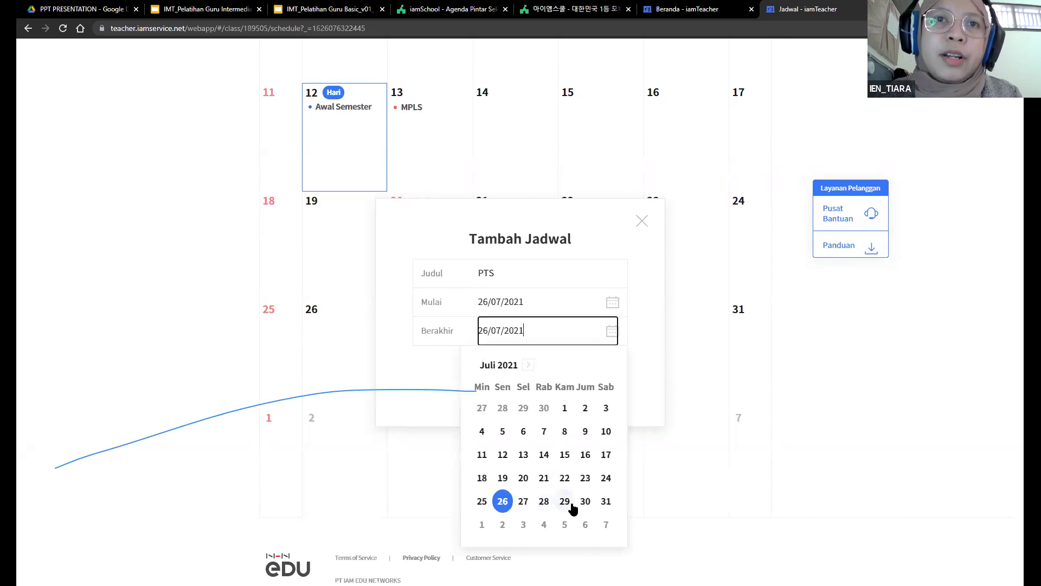
pyautogui.click(585, 500)
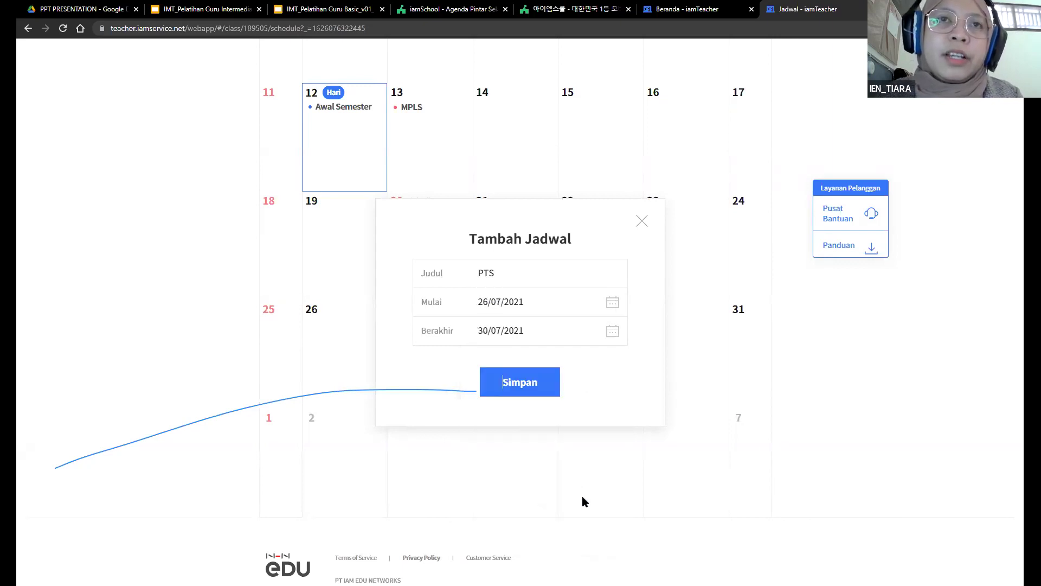
pyautogui.click(530, 381)
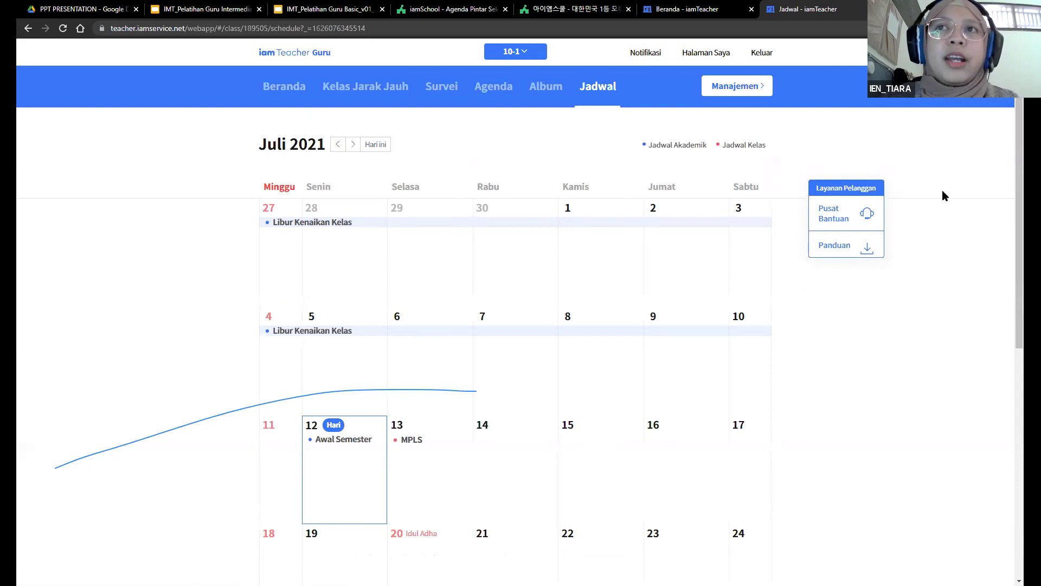
pyautogui.scroll(-6, 1002, 279)
pyautogui.scroll(-1, 993, 383)
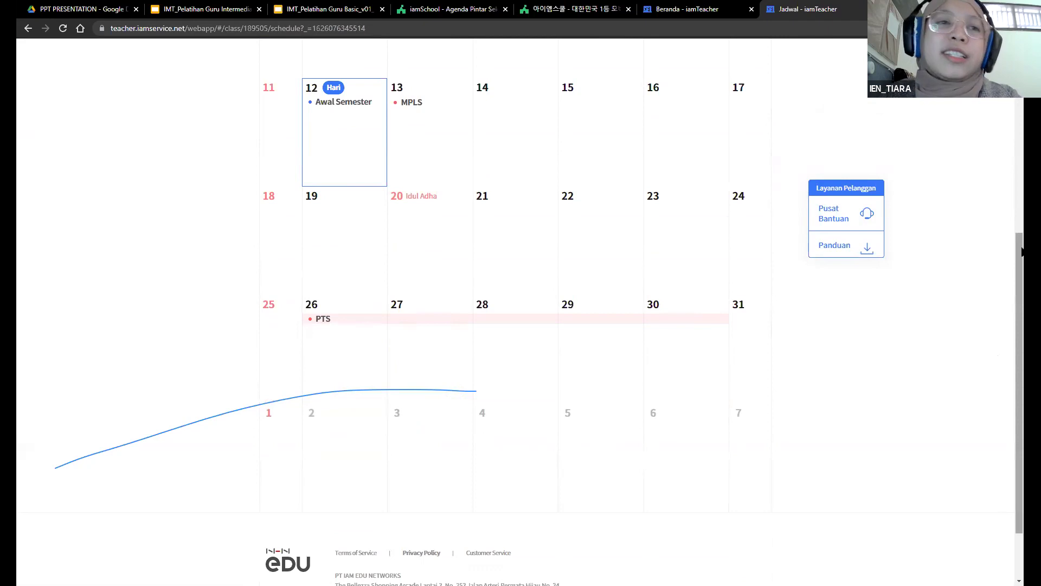
pyautogui.scroll(4, 1017, 248)
pyautogui.scroll(3, 545, 208)
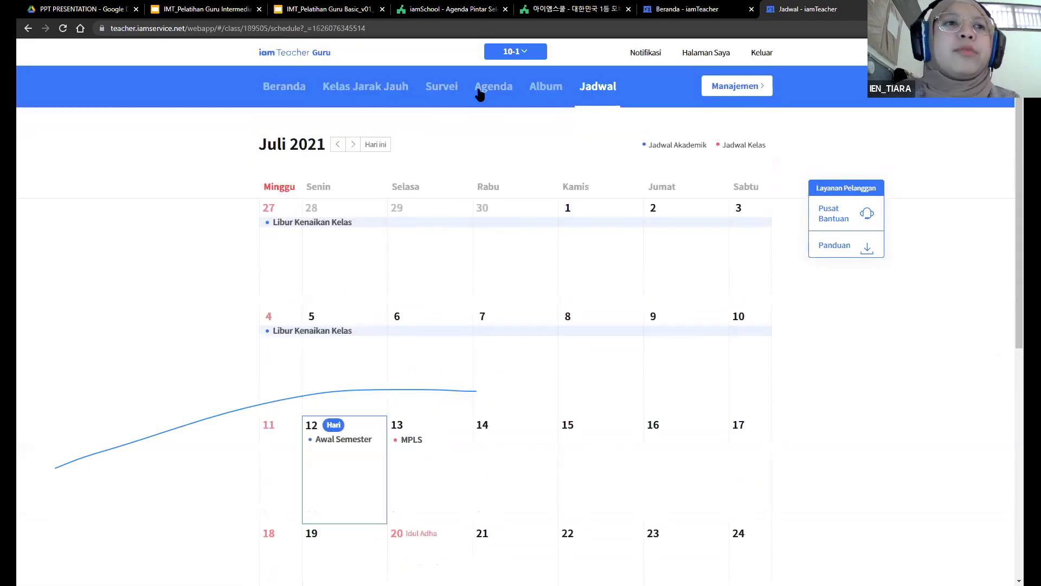
# Step: In Album, begin a new album and replace the default name with 'Tugas Membaca'
pyautogui.click(547, 89)
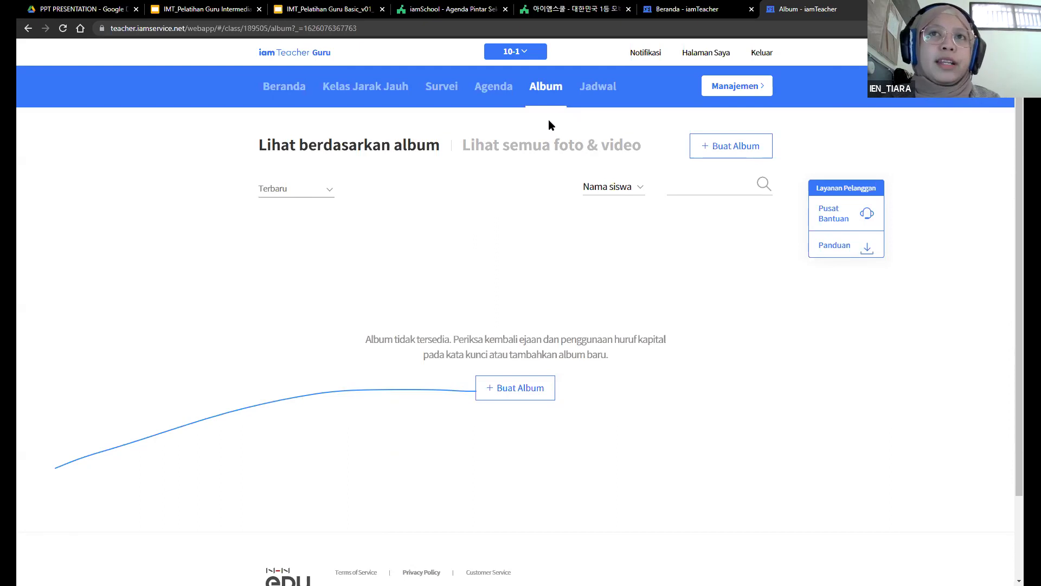
pyautogui.click(737, 155)
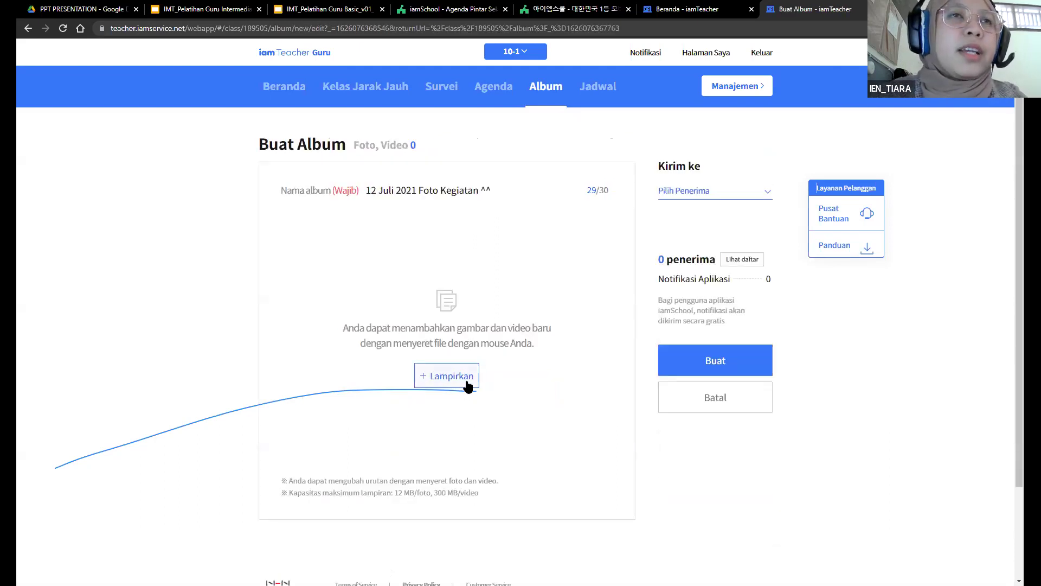
pyautogui.moveTo(495, 190); pyautogui.dragTo(310, 173)
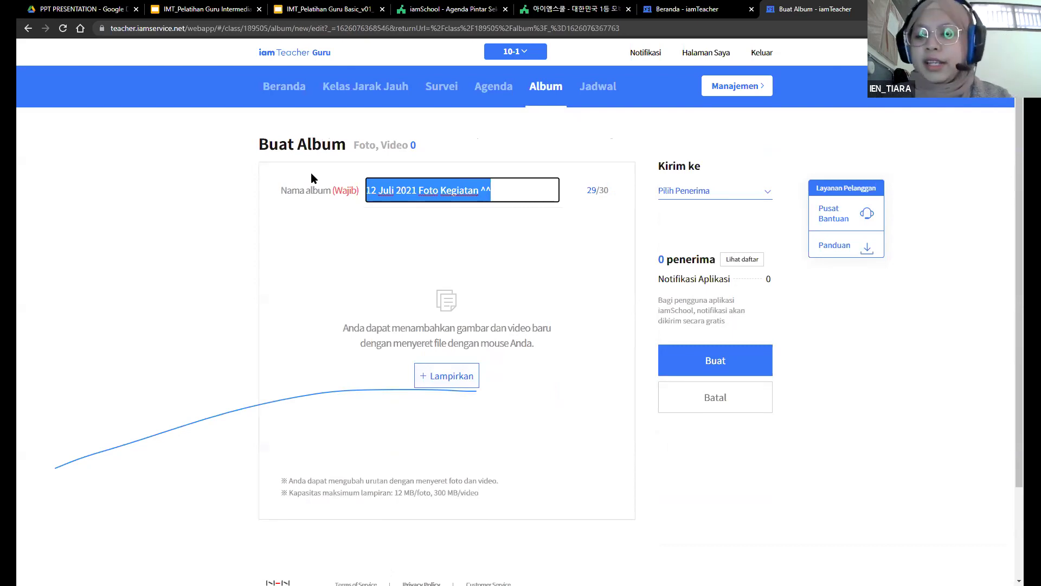
pyautogui.press('BackSpace')
pyautogui.write('Tugas ')
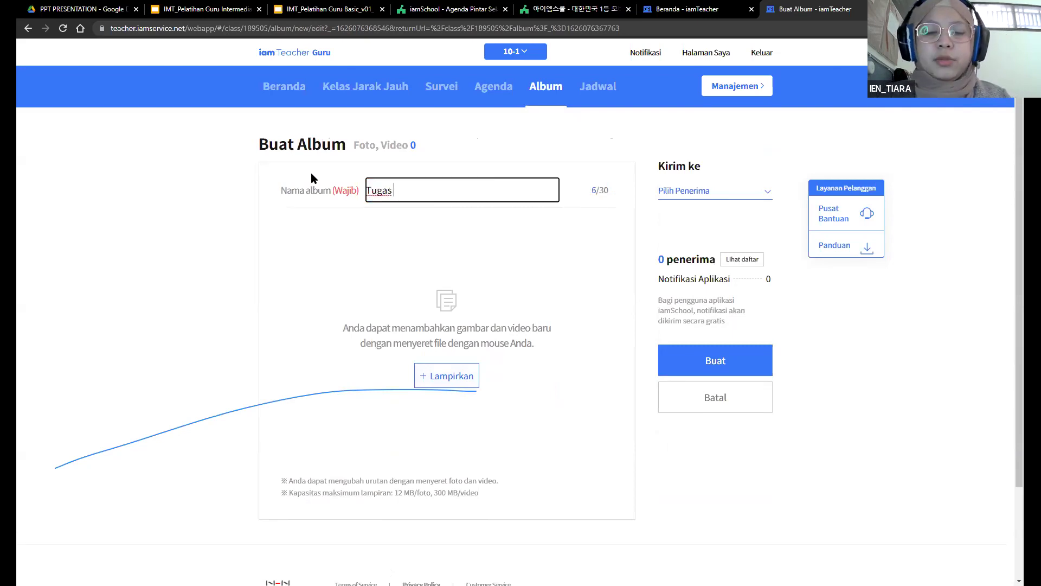
pyautogui.write('Membaca')
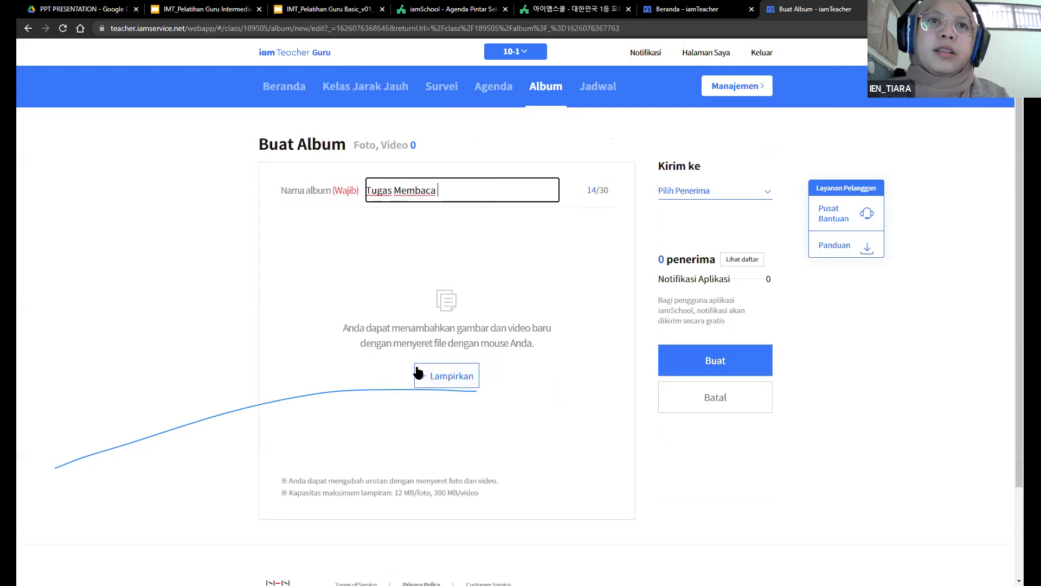
# Step: Browse to the inner Bahan Ajar folder in the photo file picker
pyautogui.click(426, 376)
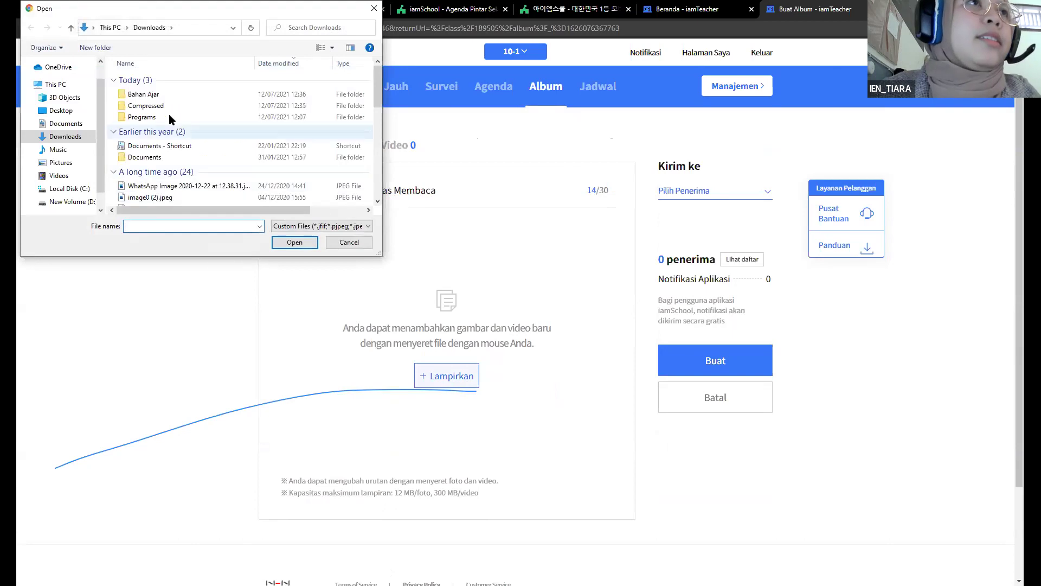
pyautogui.doubleClick(168, 96)
pyautogui.doubleClick(177, 79)
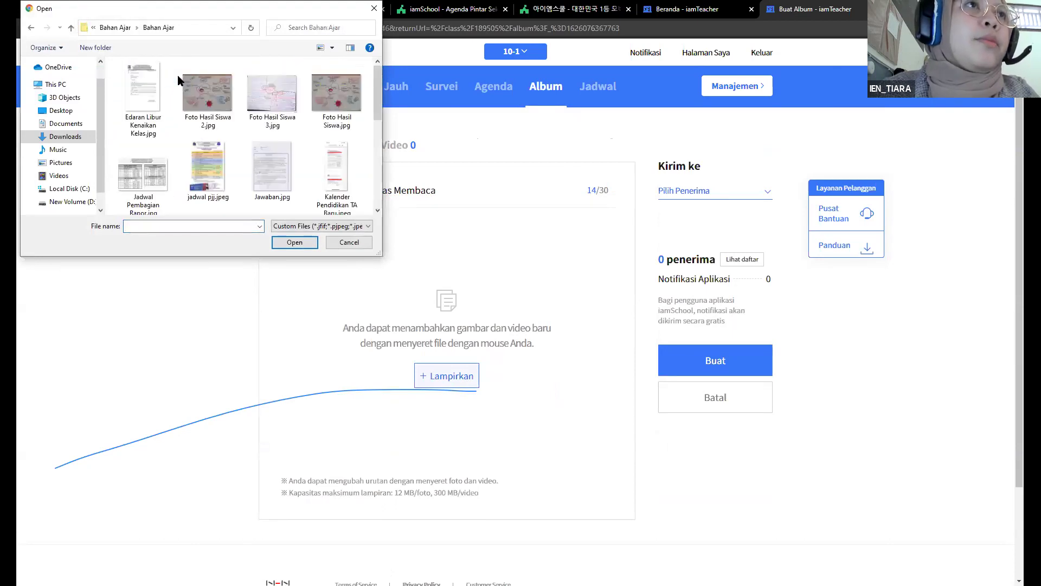
pyautogui.scroll(-3, 271, 163)
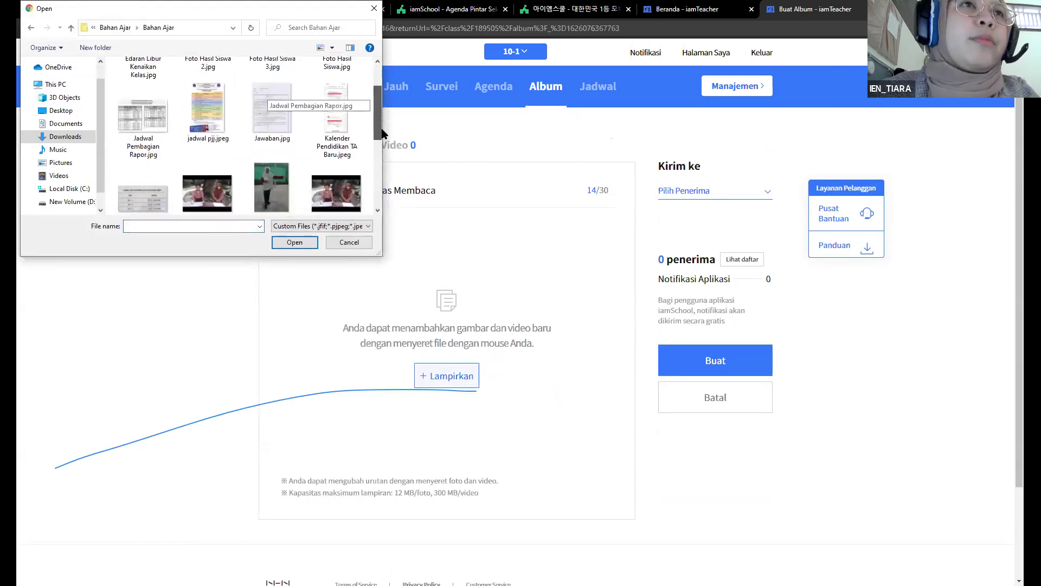
# Step: Select siswa membaca 3.jpg, Siswa Membaca Berita 2.jpg and another reading photo, and attach them
pyautogui.click(230, 173)
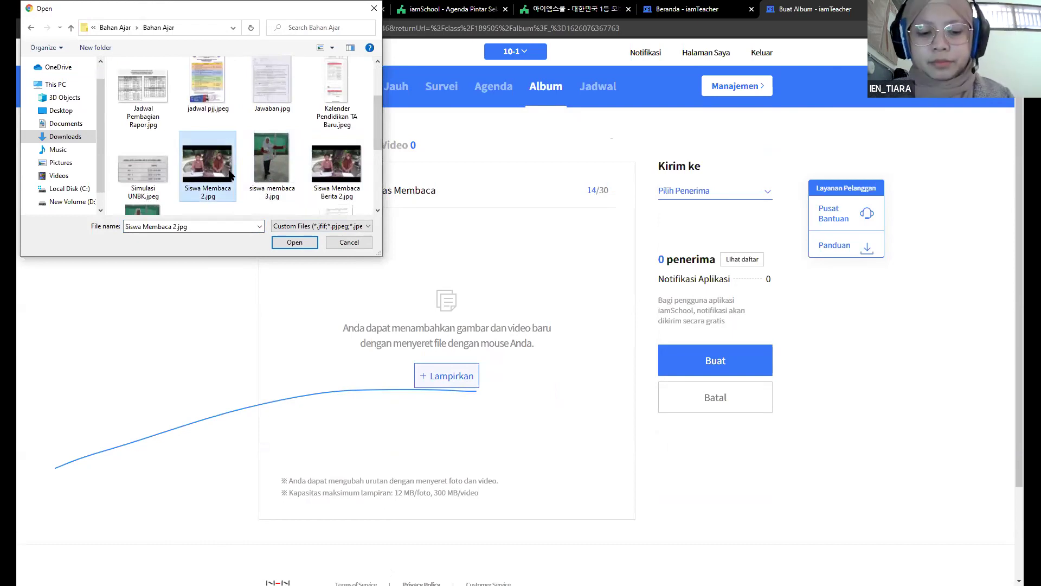
pyautogui.keyDown('ctrl'); pyautogui.click(271, 163); pyautogui.keyUp('ctrl')
pyautogui.keyDown('ctrl'); pyautogui.click(336, 162); pyautogui.keyUp('ctrl')
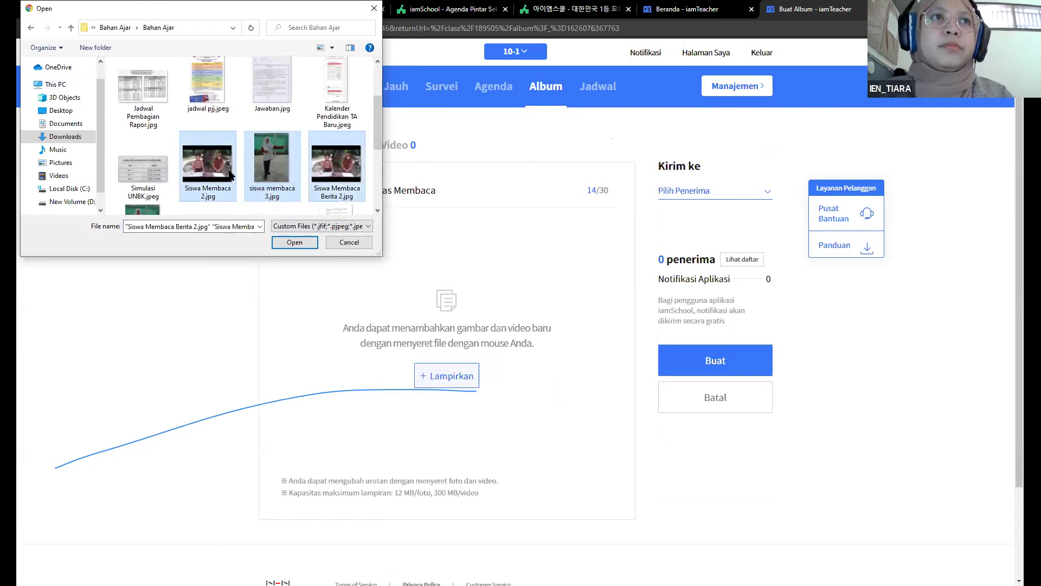
pyautogui.press('End')
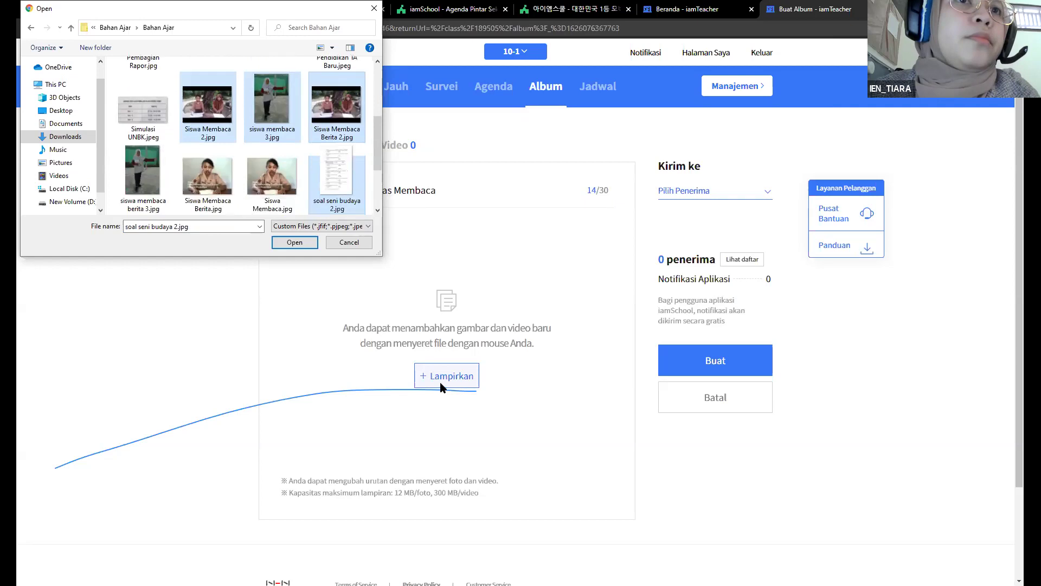
pyautogui.moveTo(379, 164); pyautogui.dragTo(378, 132)
pyautogui.click(215, 129)
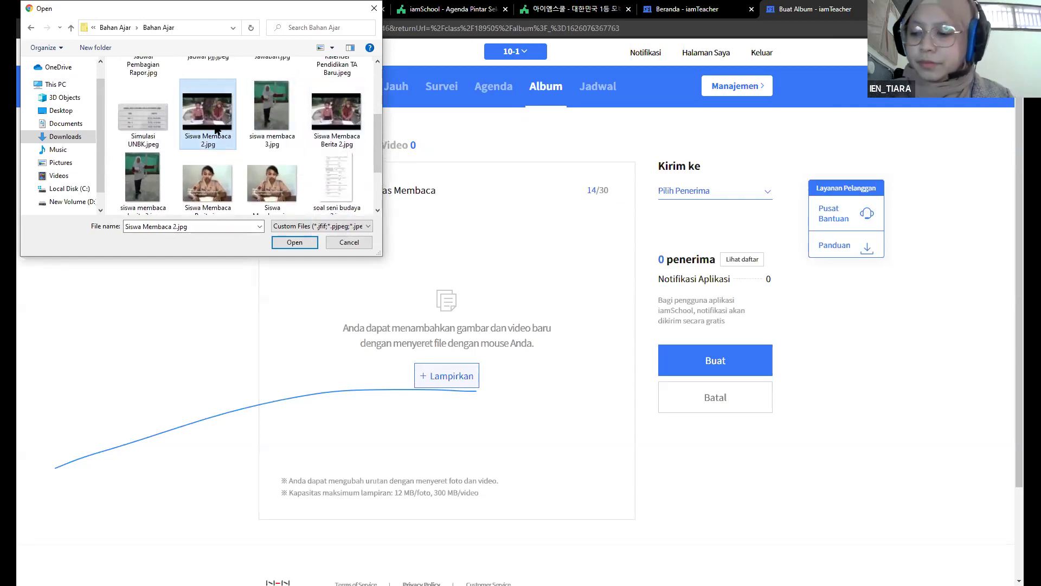
pyautogui.keyDown('ctrl'); pyautogui.click(272, 114); pyautogui.keyUp('ctrl')
pyautogui.keyDown('ctrl'); pyautogui.click(336, 114); pyautogui.keyUp('ctrl')
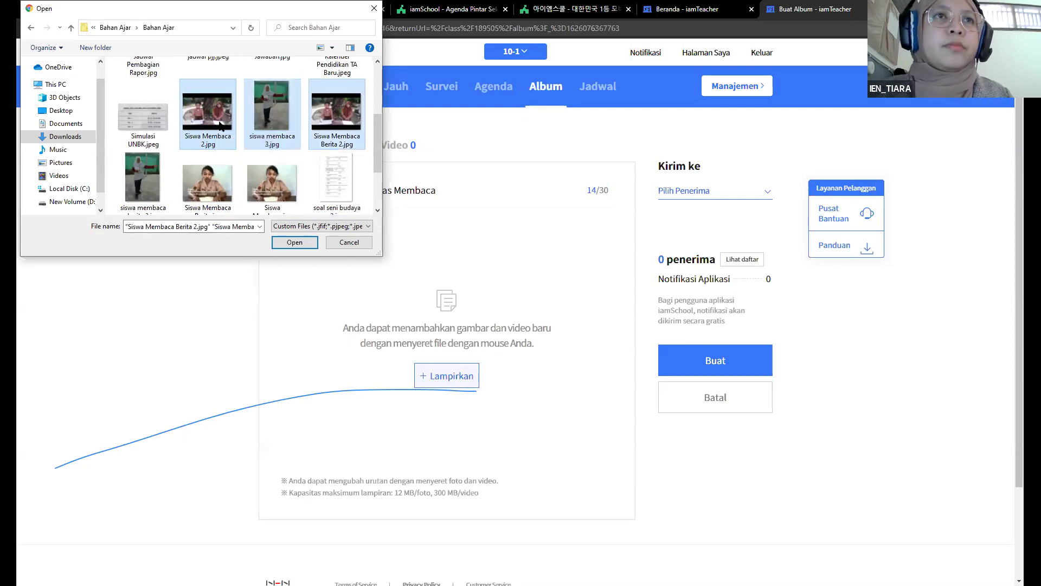
pyautogui.click(295, 242)
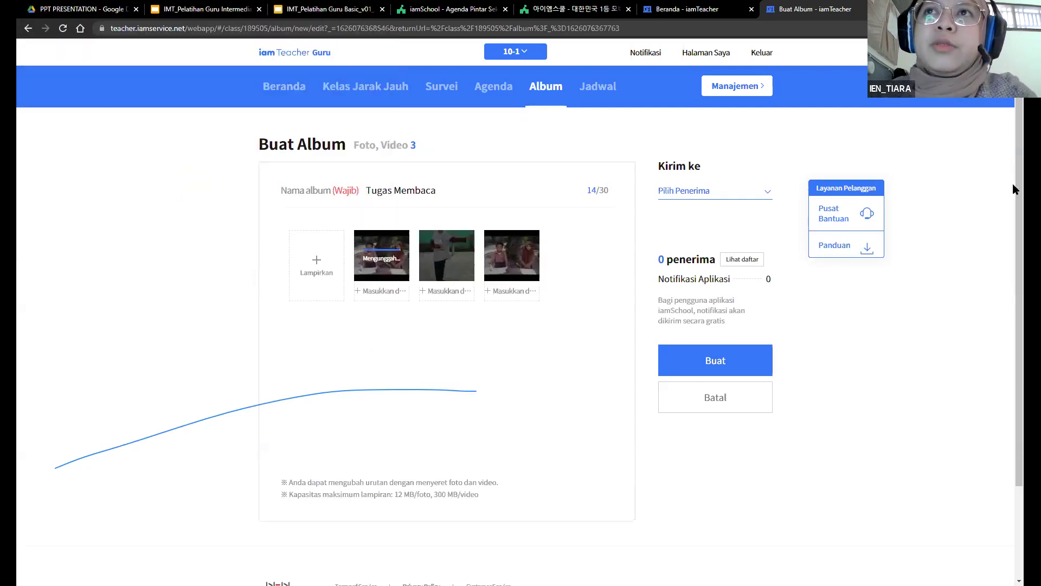
pyautogui.scroll(-1, 1017, 188)
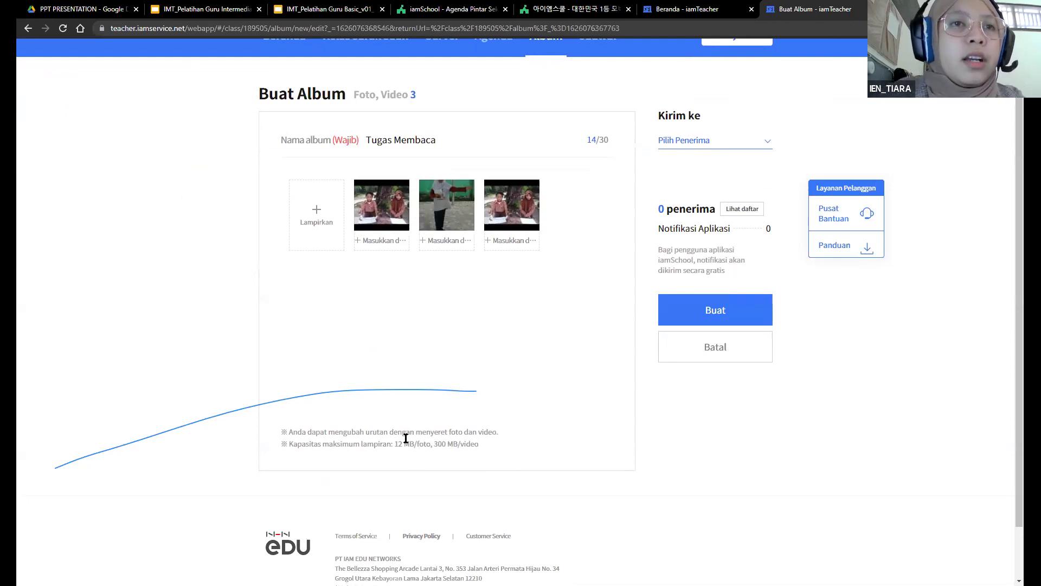
pyautogui.doubleClick(427, 444)
pyautogui.moveTo(395, 443); pyautogui.dragTo(447, 444)
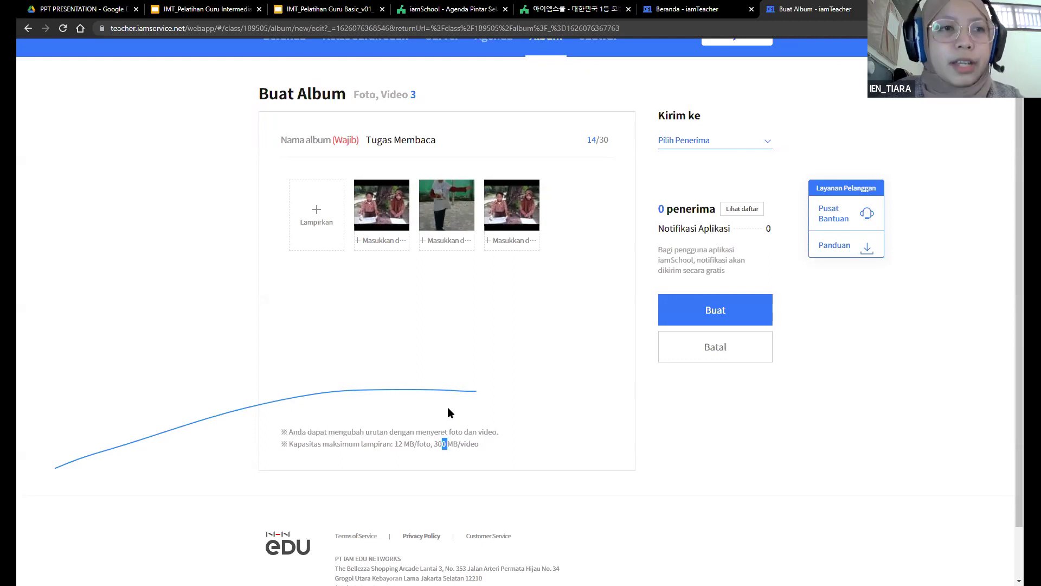
pyautogui.click(436, 443)
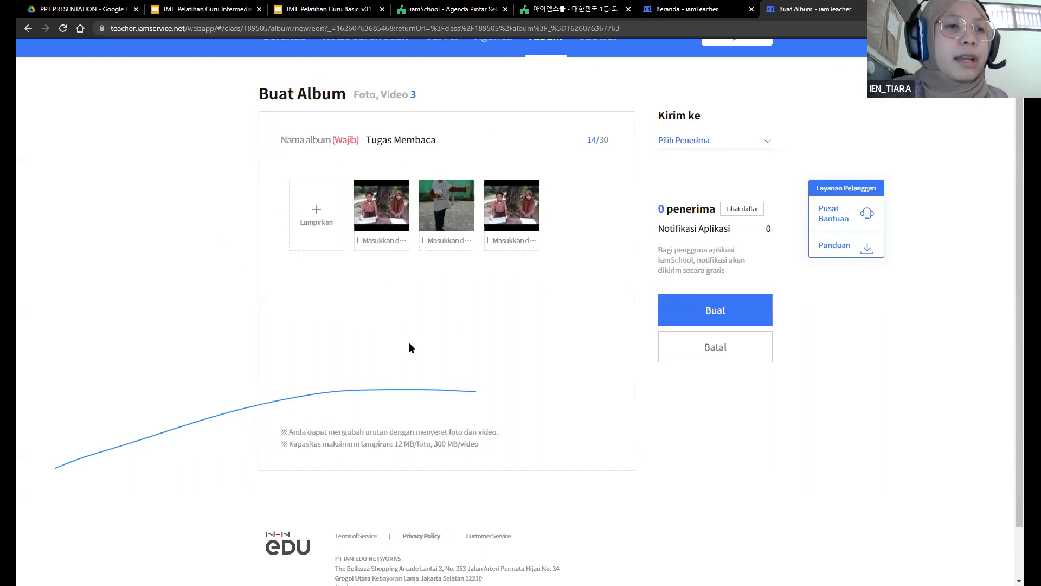
# Step: Pick recipients directly, selecting all five parents and all five students of class 10-1
pyautogui.click(675, 145)
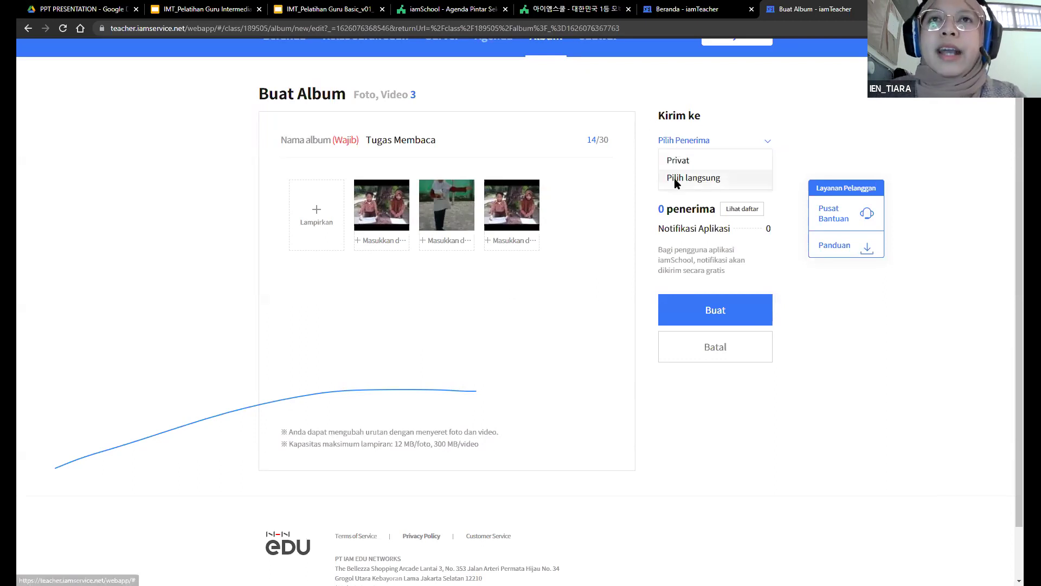
pyautogui.click(715, 179)
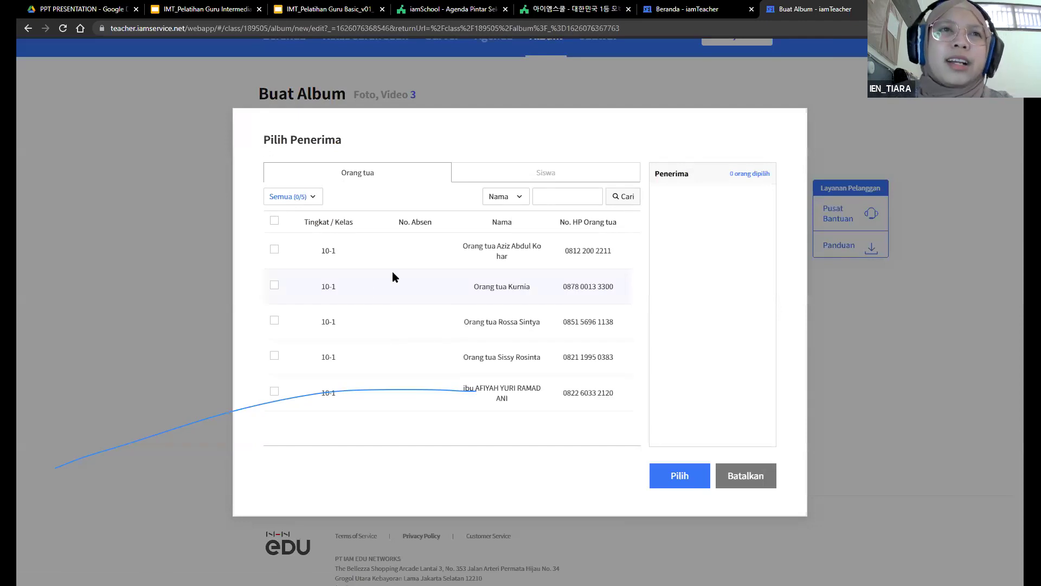
pyautogui.click(275, 220)
pyautogui.click(535, 175)
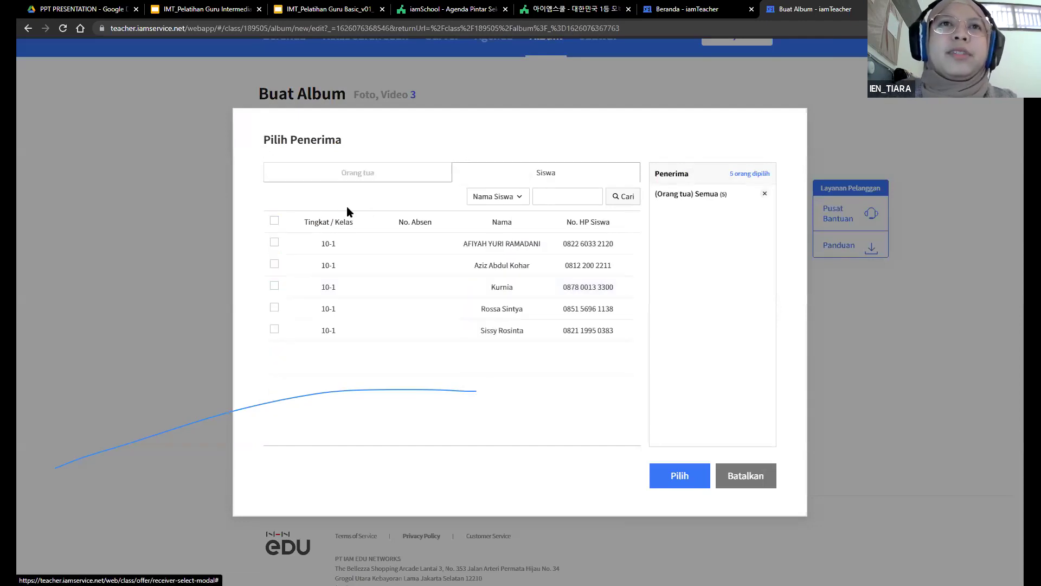
pyautogui.click(275, 221)
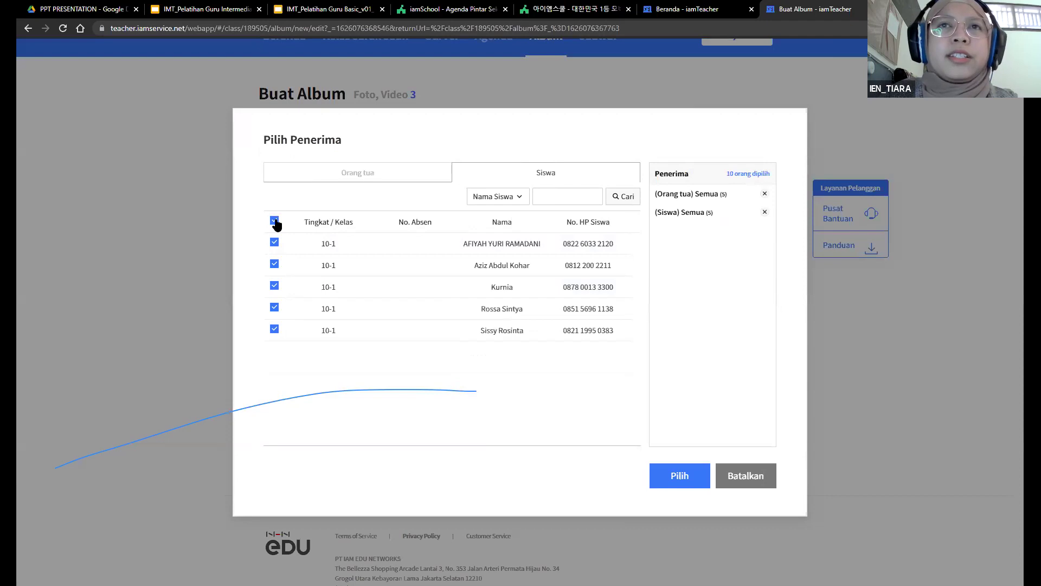
pyautogui.click(672, 476)
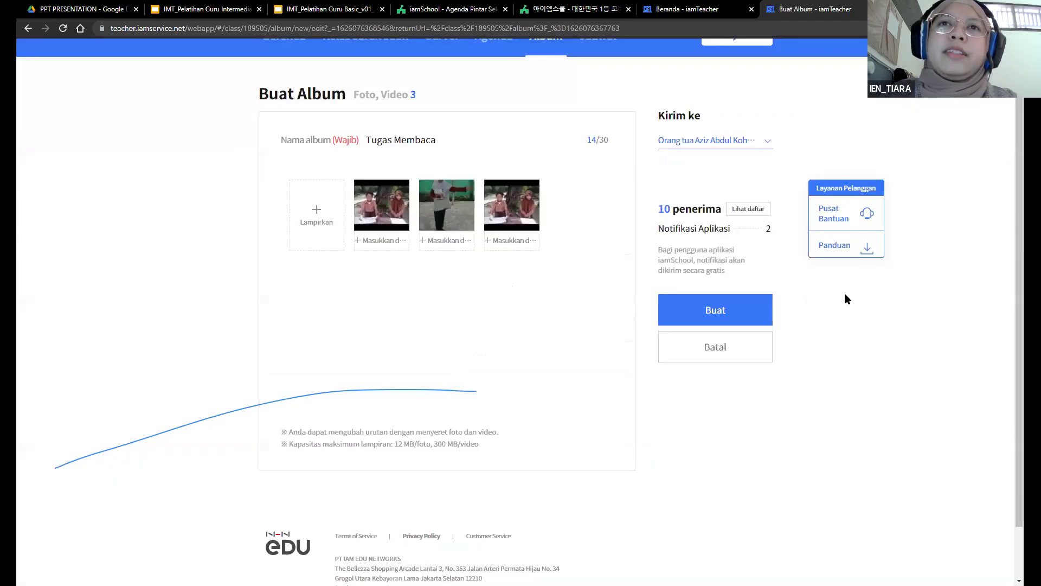
# Step: Create the Tugas Membaca album, confirming twice, then go to the empty Agenda list
pyautogui.click(707, 312)
pyautogui.click(489, 352)
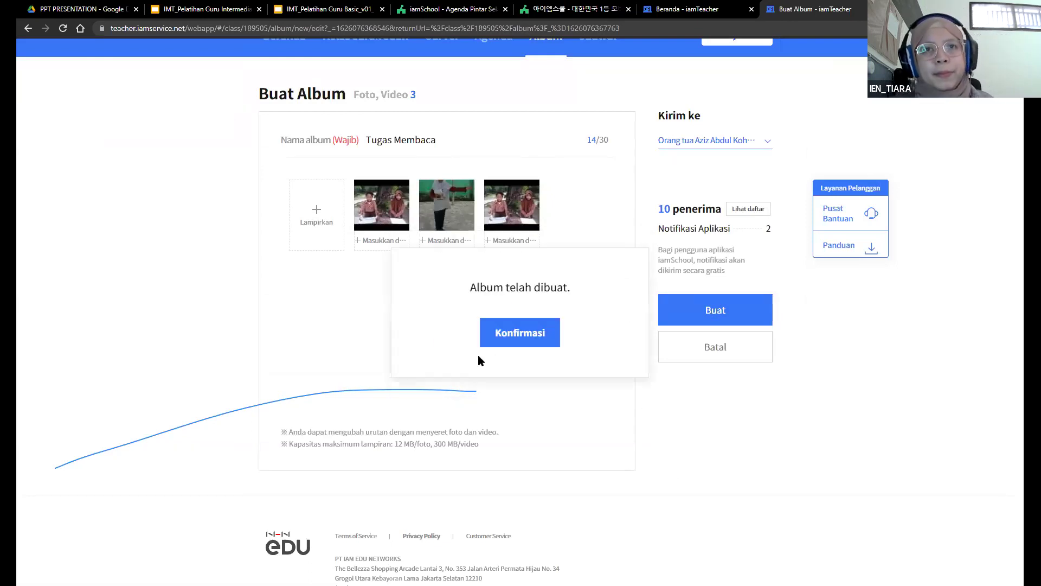
pyautogui.click(507, 334)
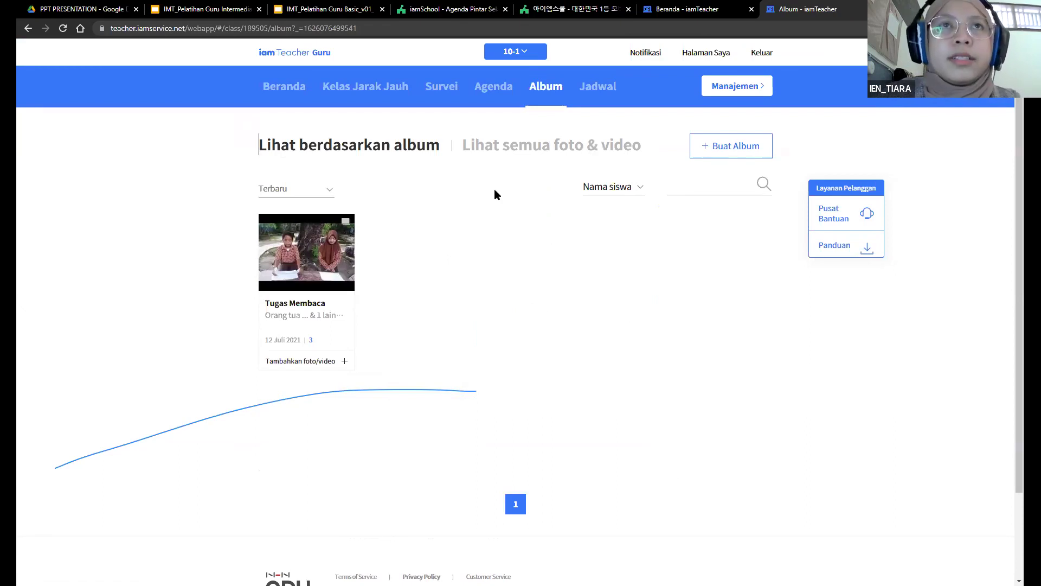
pyautogui.click(491, 93)
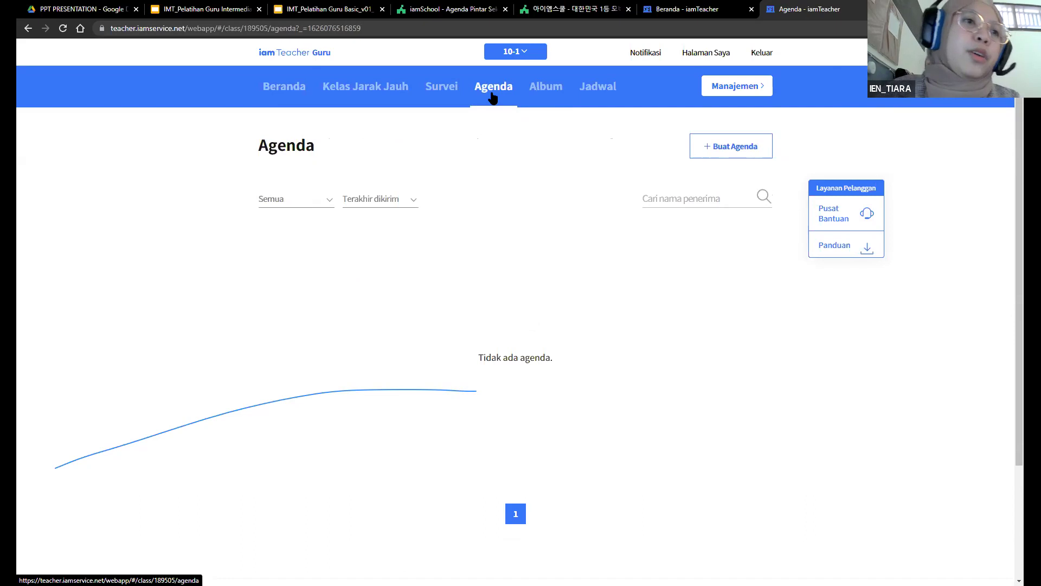
# Step: Start a new agenda, preview the scheduled and assignment categories, and keep Agenda umum
pyautogui.click(702, 150)
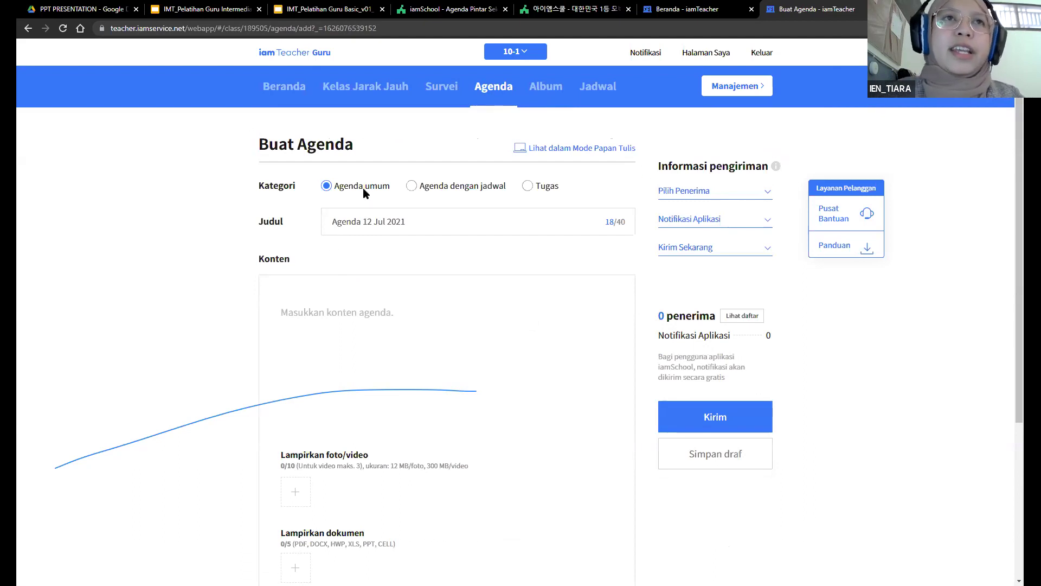
pyautogui.click(439, 187)
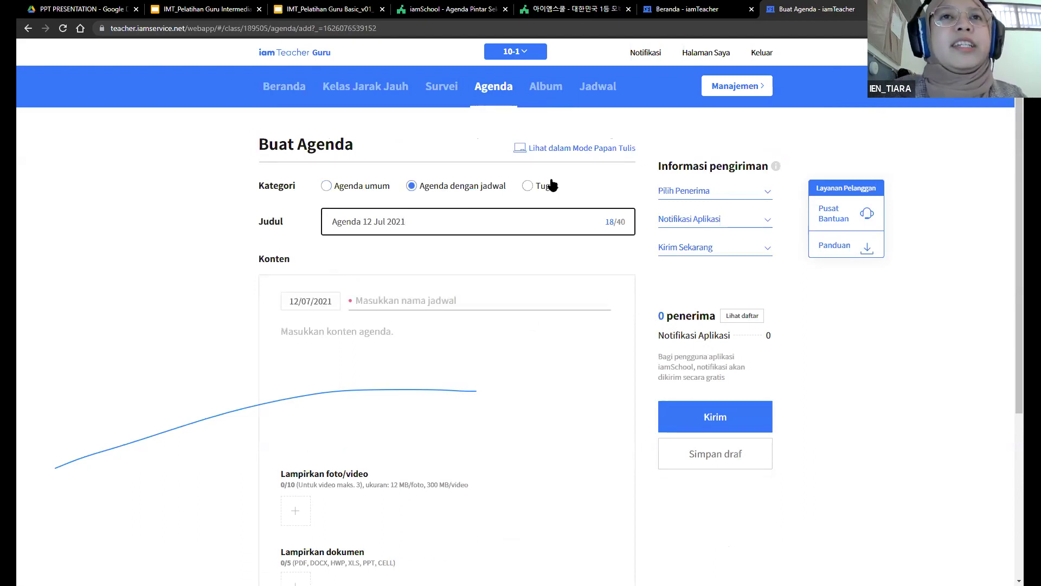
pyautogui.click(543, 186)
pyautogui.click(347, 187)
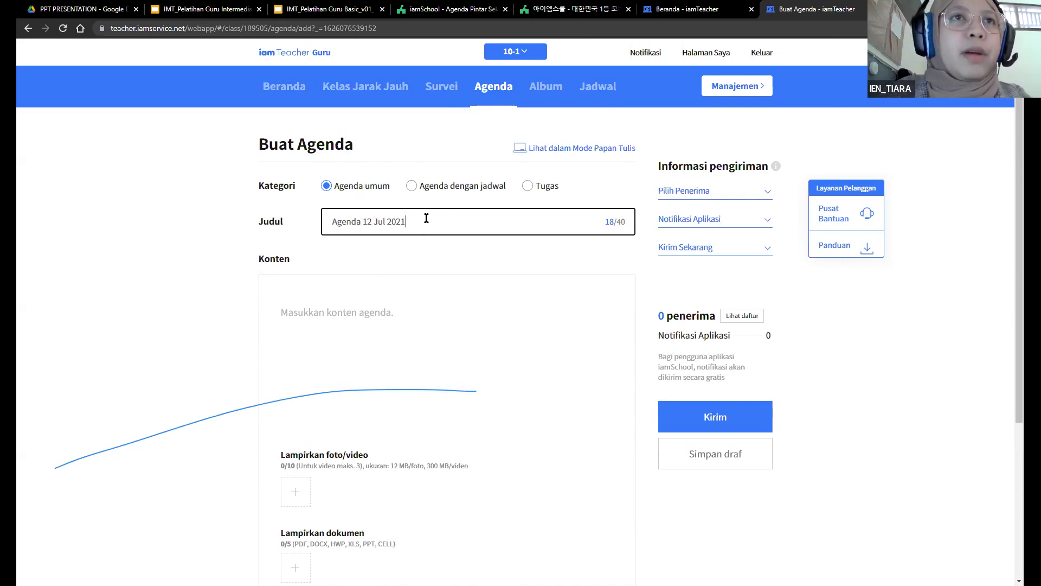
# Step: Retitle the agenda 'Informasi Kelas TA Baru'
pyautogui.moveTo(426, 220); pyautogui.dragTo(266, 204)
pyautogui.write('In')
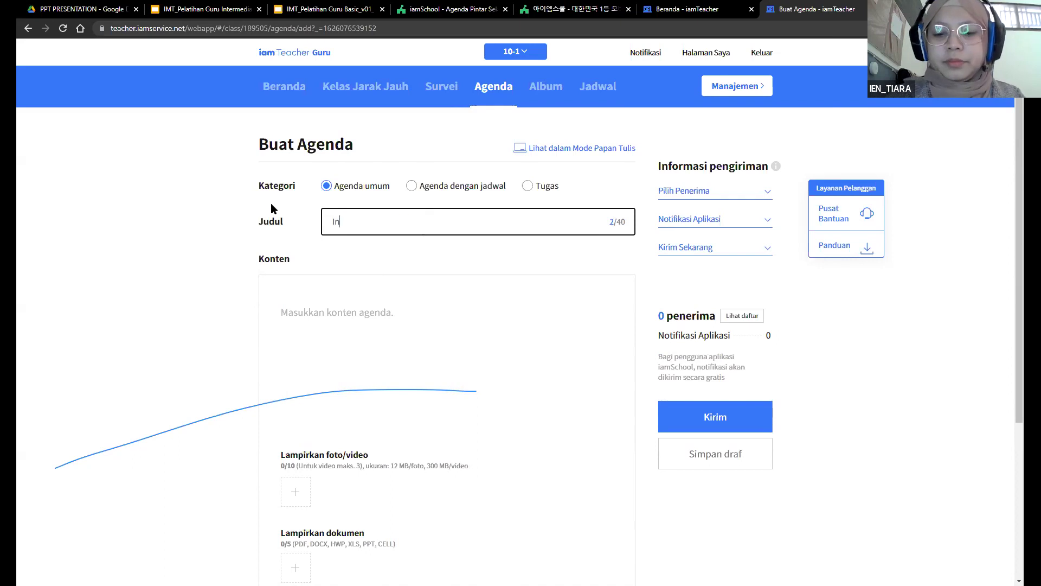
pyautogui.write('formaAl kWL')
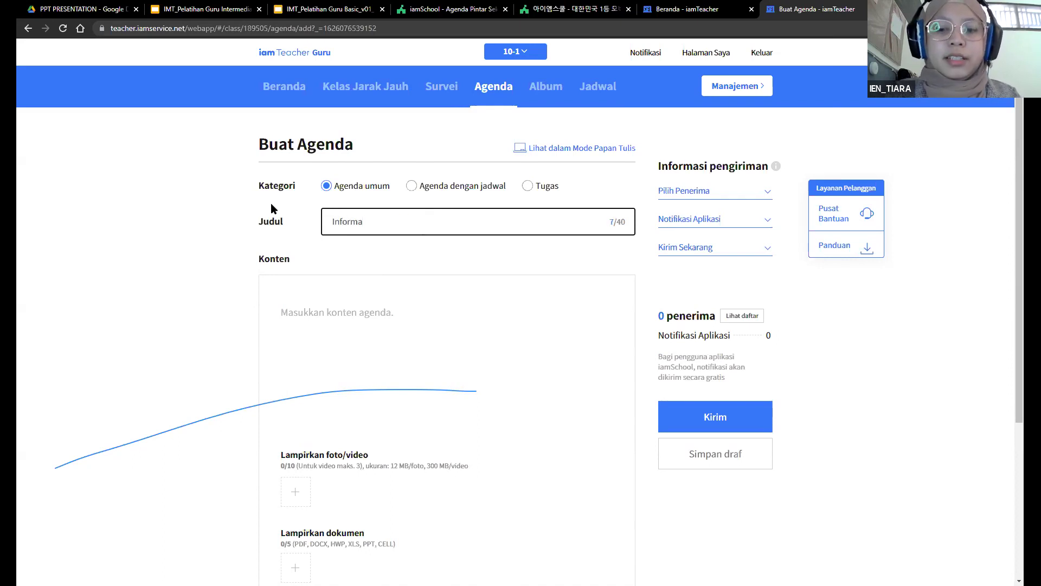
pyautogui.press('BackSpace')
pyautogui.press('BackSpace')
pyautogui.press('BackSpace')
pyautogui.press('BackSpace')
pyautogui.press('BackSpace')
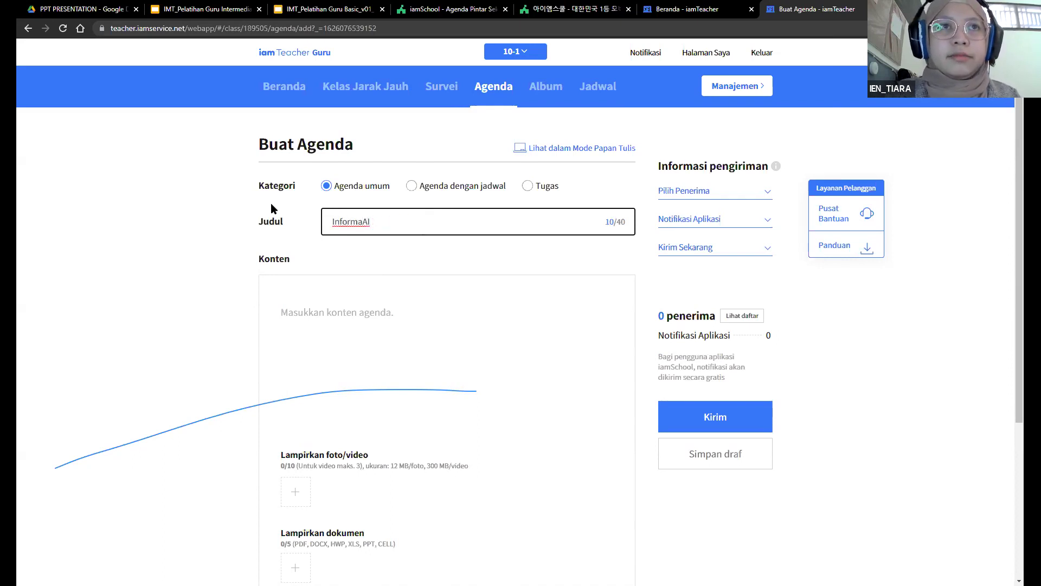
pyautogui.write('s')
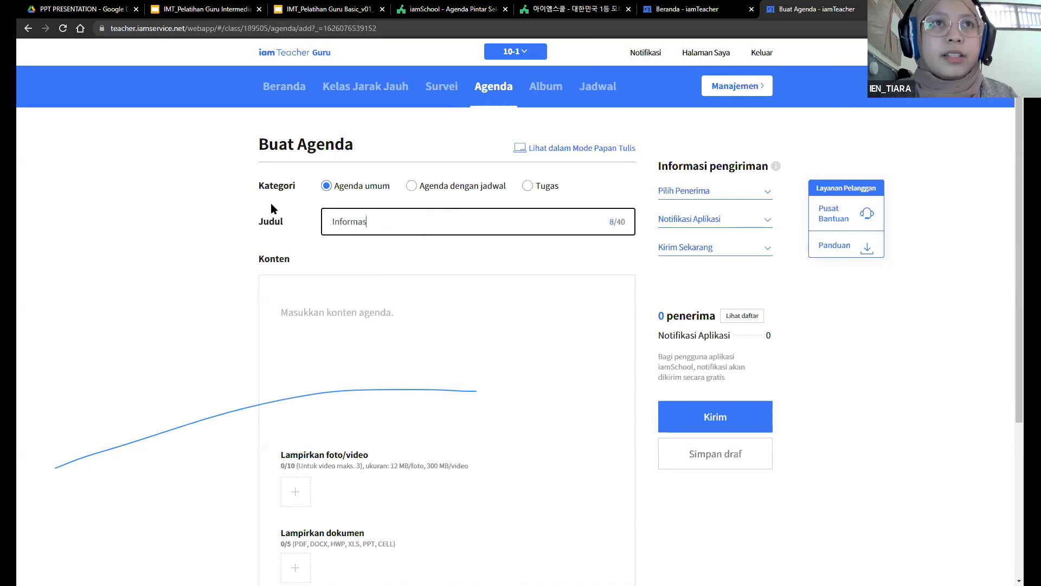
pyautogui.write('i Kel')
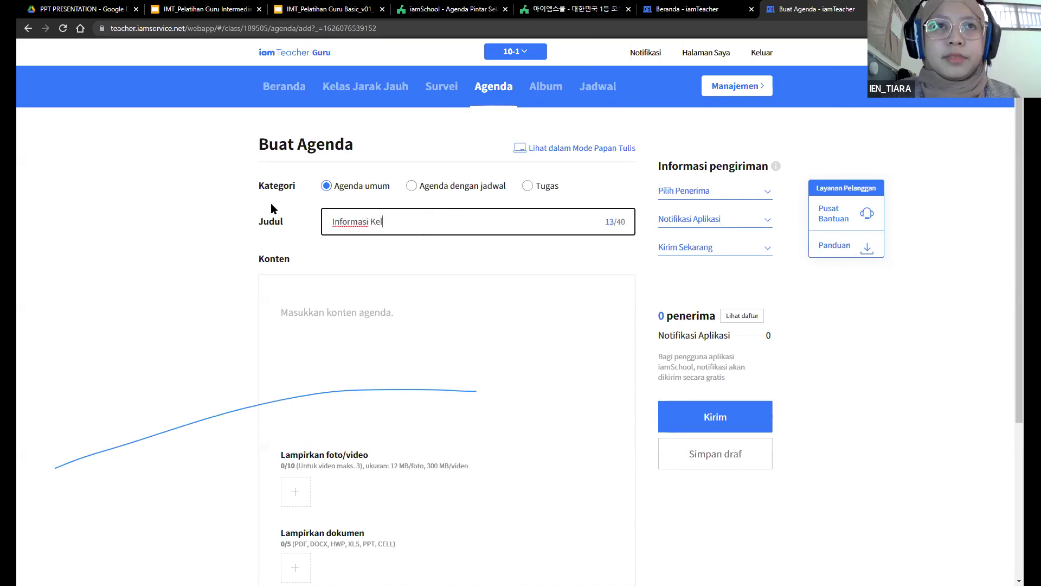
pyautogui.write('as TA')
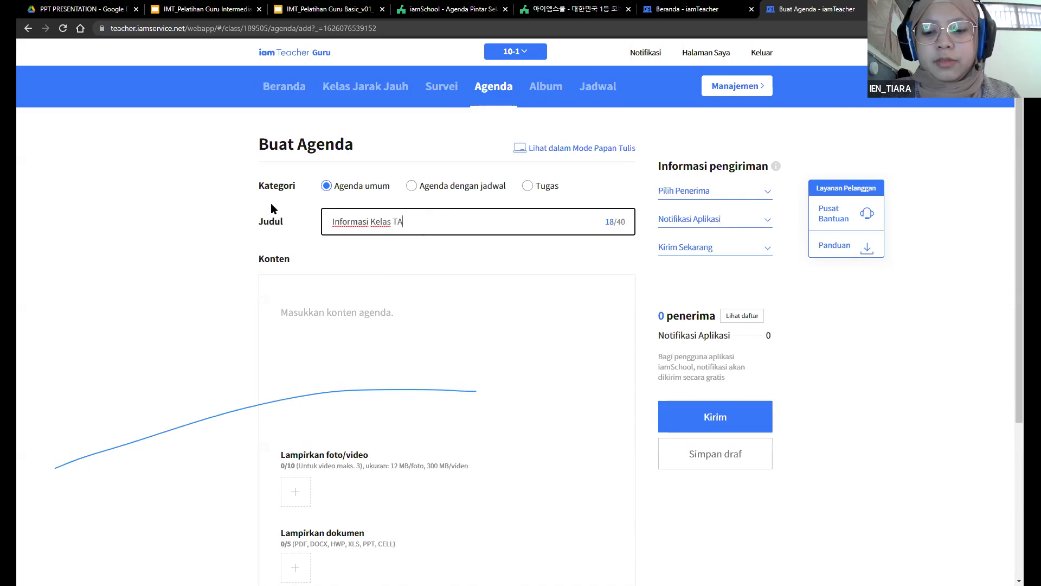
pyautogui.write(' Baru')
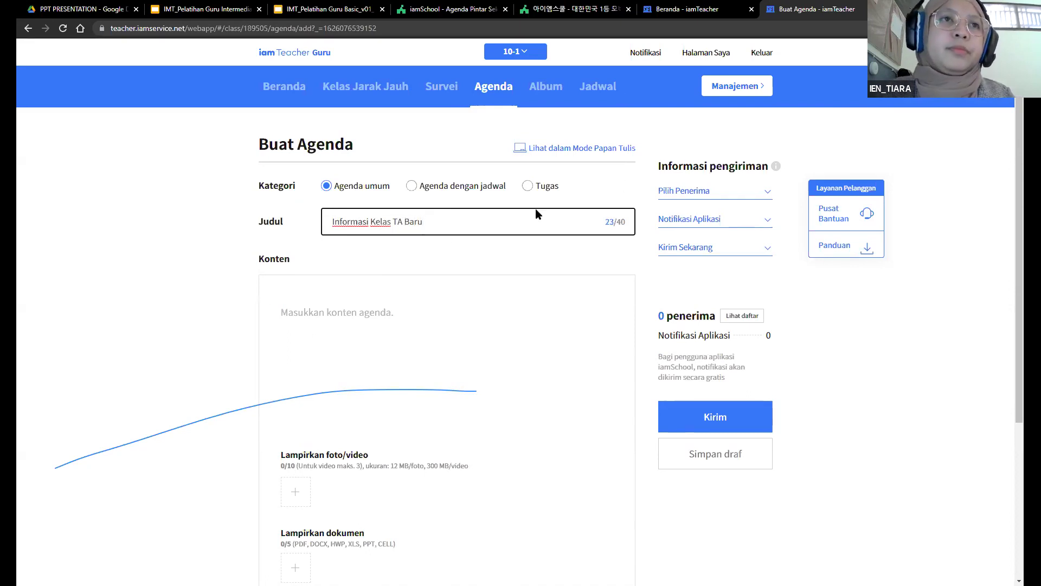
# Step: Begin the content with greeting lines 'Assalamualaikum' and 'Selamat Pagi'
pyautogui.click(356, 314)
pyautogui.write('As')
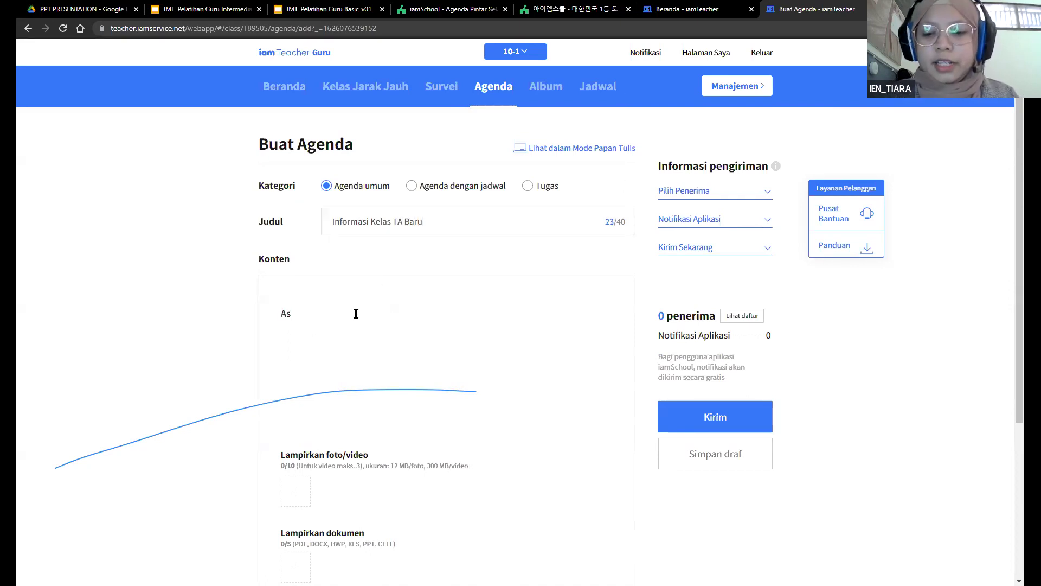
pyautogui.write('salamualaikum')
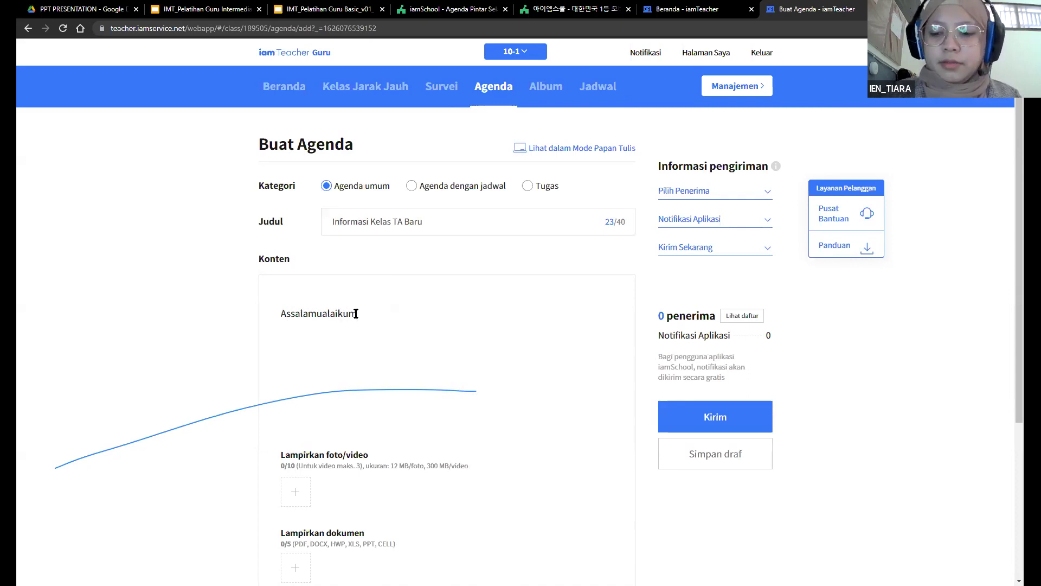
pyautogui.press('Return')
pyautogui.write('S')
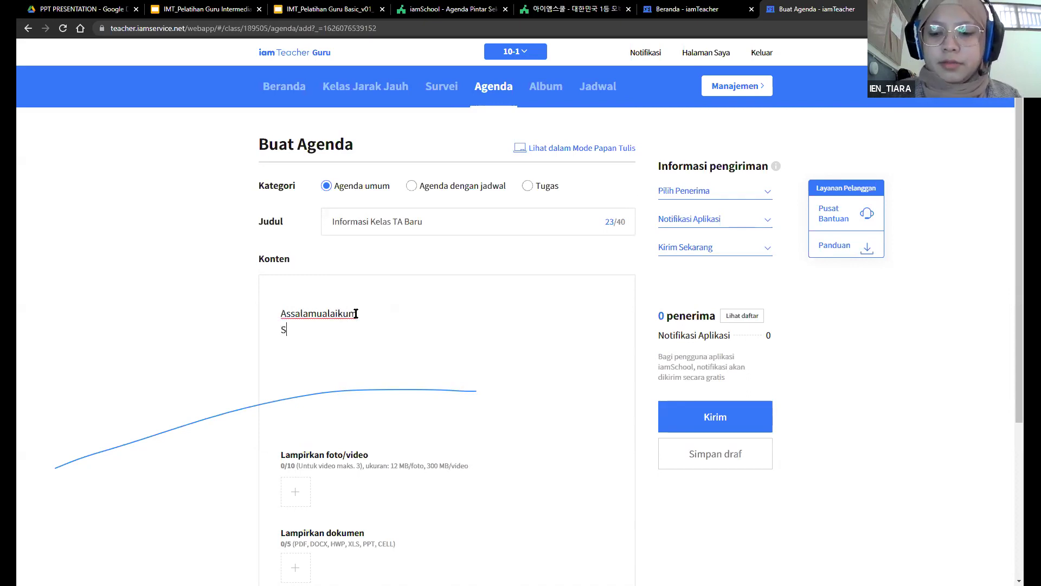
pyautogui.write('elamat Pagi')
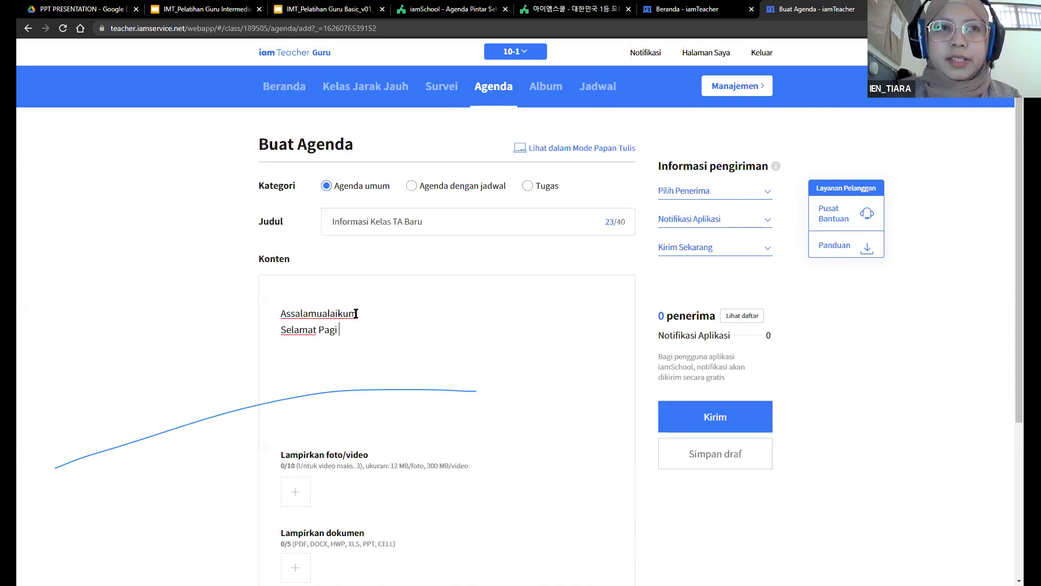
pyautogui.press('Return')
# Step: Write the paragraph saying learning will be online during PPKM Darurat and the covid19 pandemic
pyautogui.write('K')
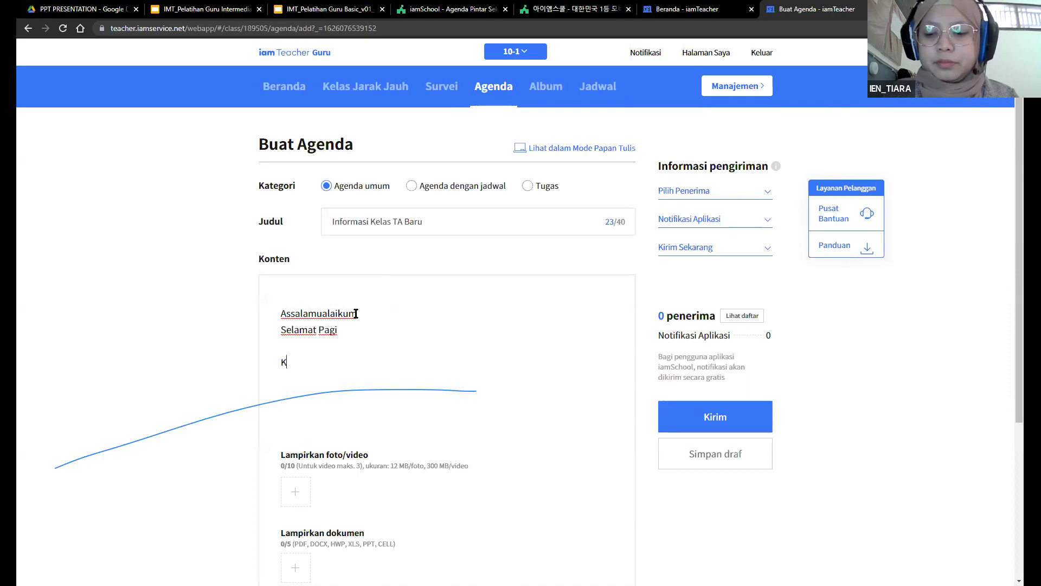
pyautogui.write('ami informasika')
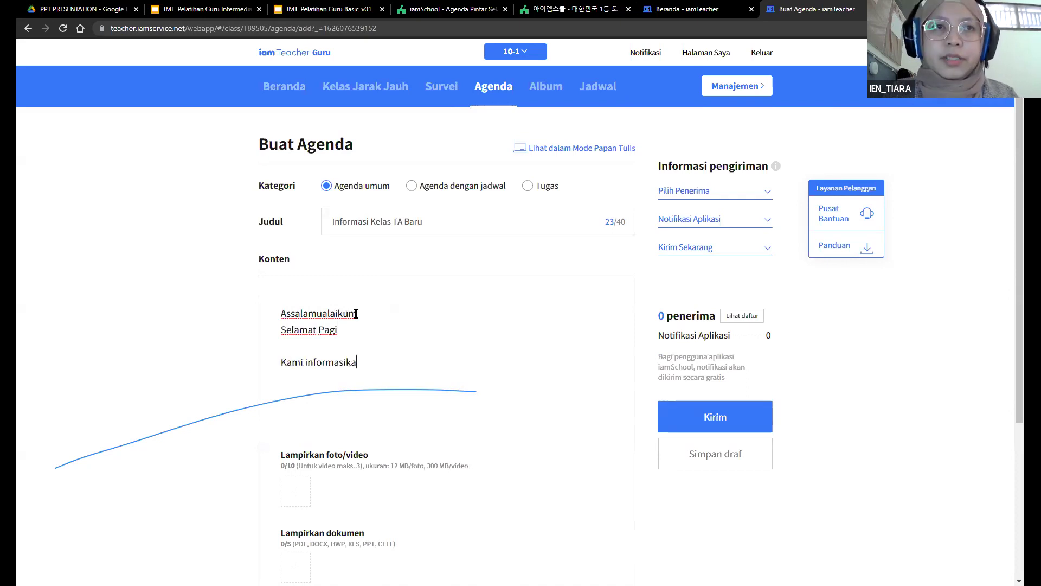
pyautogui.write('n ter')
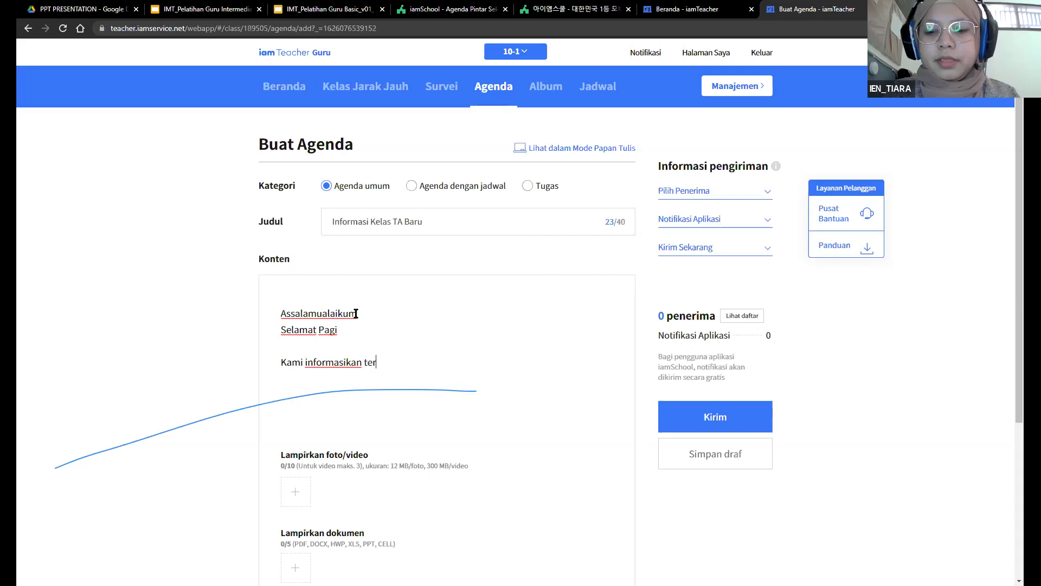
pyautogui.write('kait pembe')
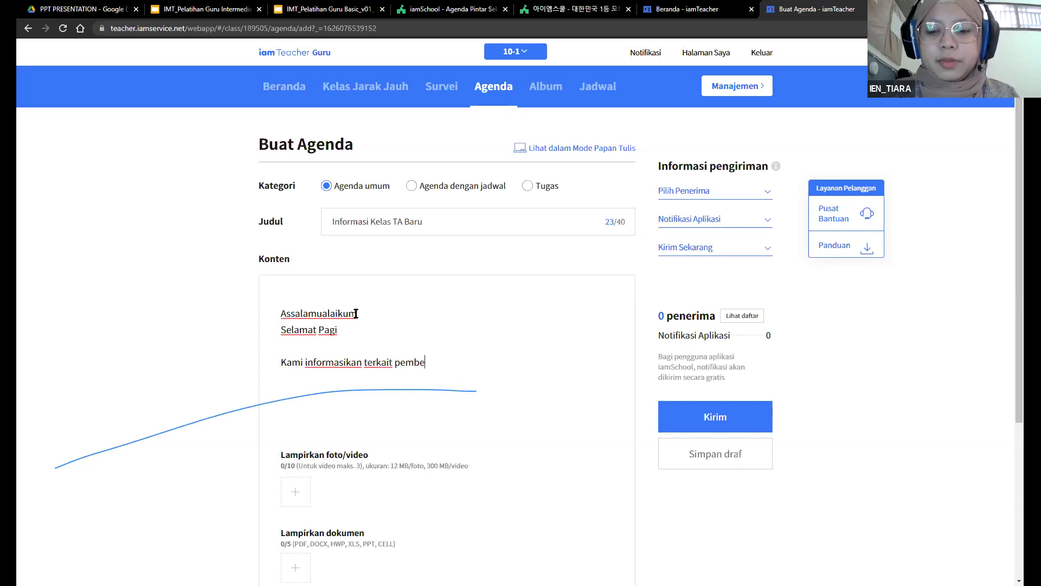
pyautogui.write('lajaran sesuai dengan')
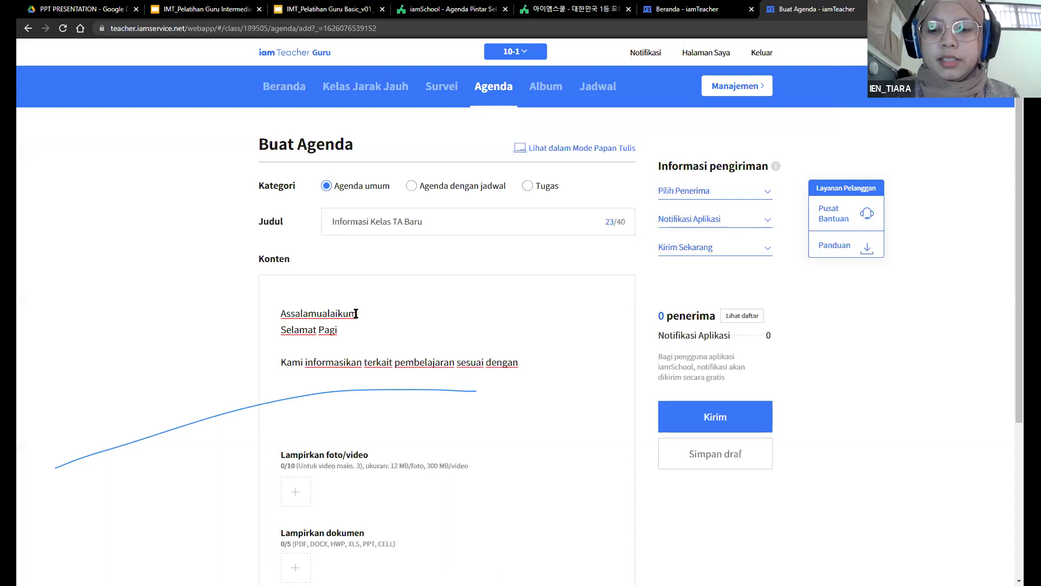
pyautogui.write(' arahan da')
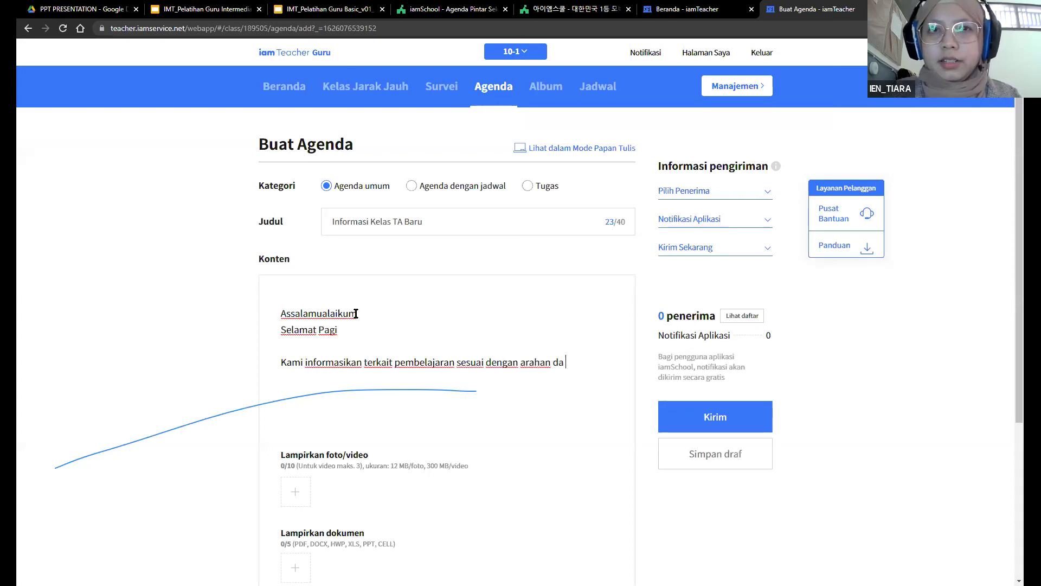
pyautogui.write('n pengumuma')
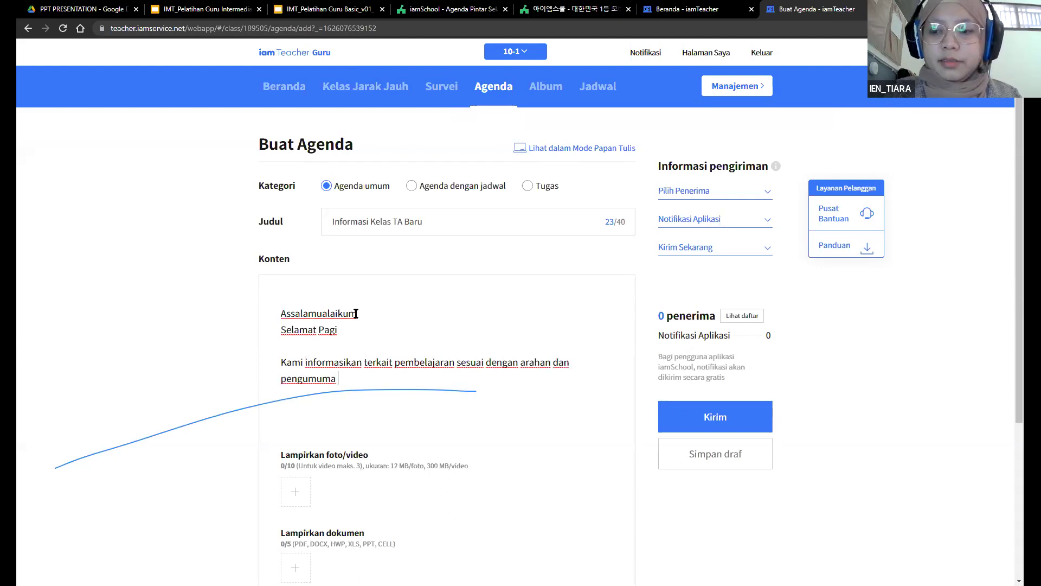
pyautogui.press('BackSpace')
pyautogui.write('n da')
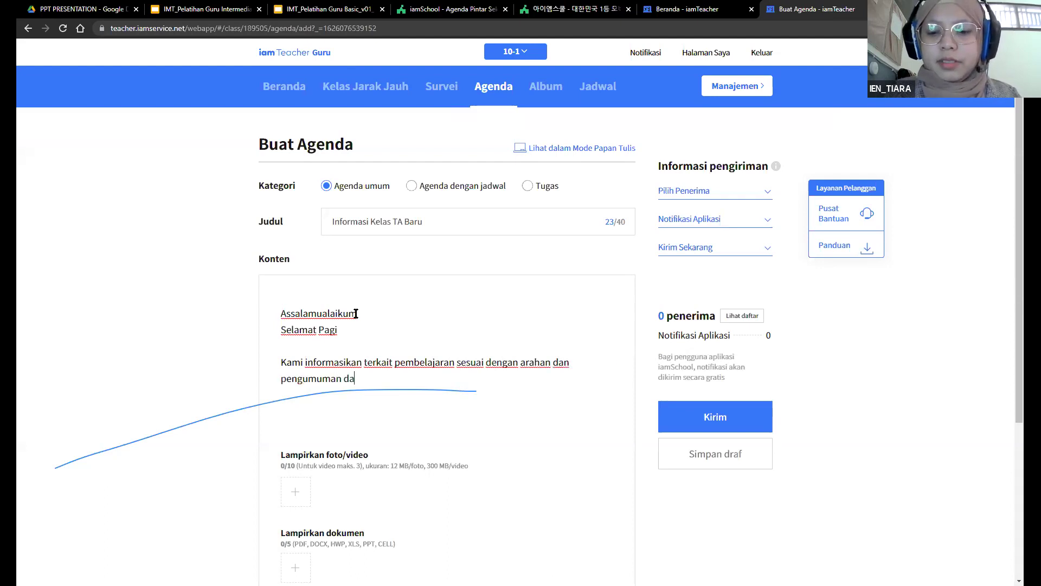
pyautogui.write('ri Dinas Pen')
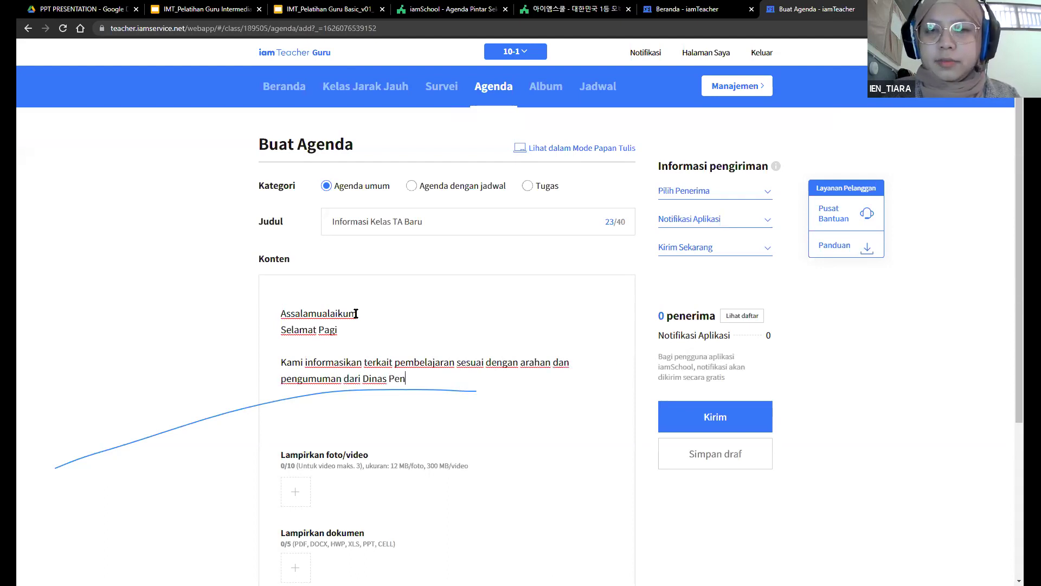
pyautogui.write('didikan')
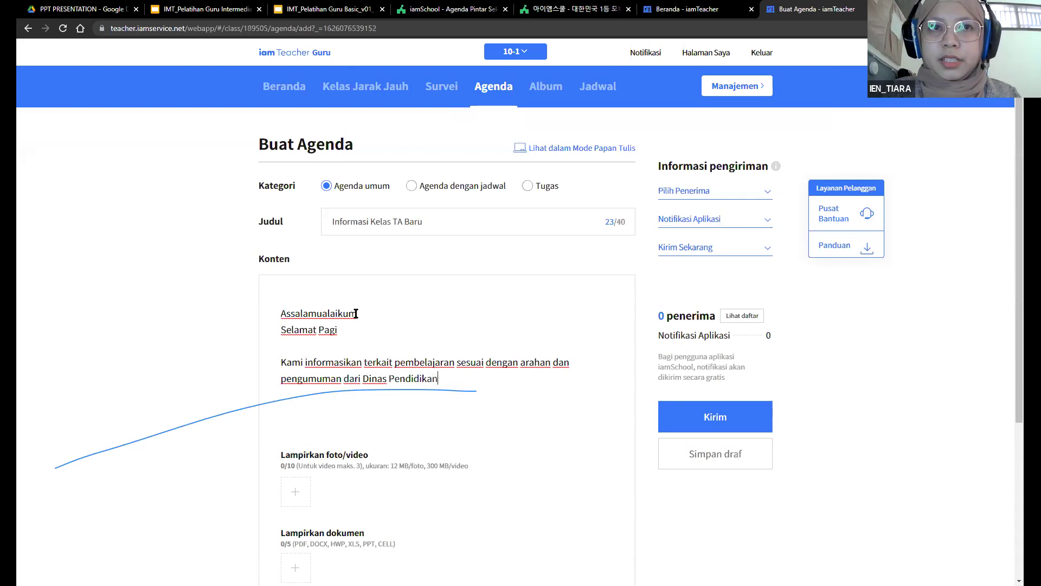
pyautogui.write('. Selama ')
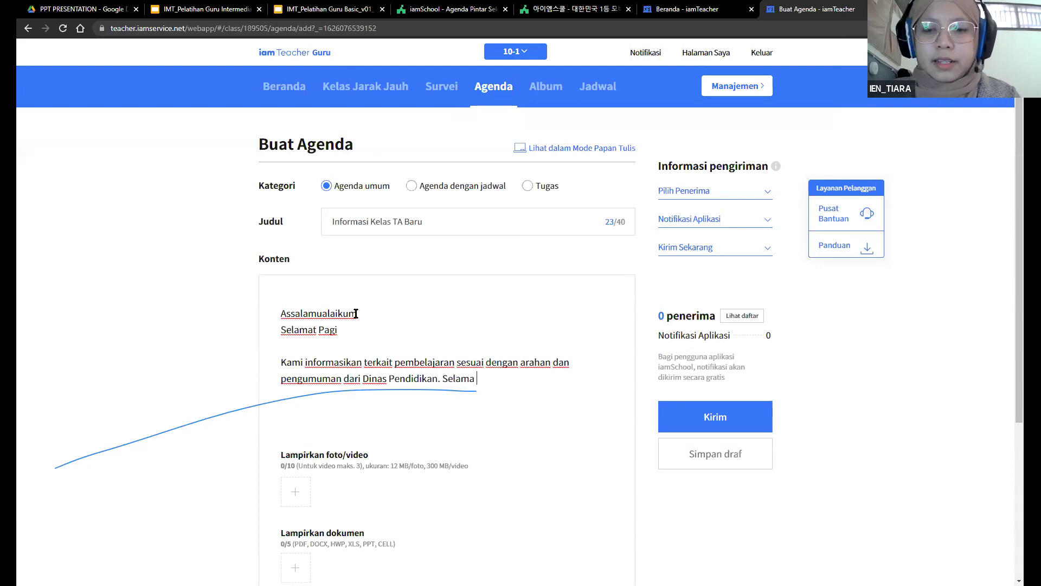
pyautogui.write('masa PPKM D')
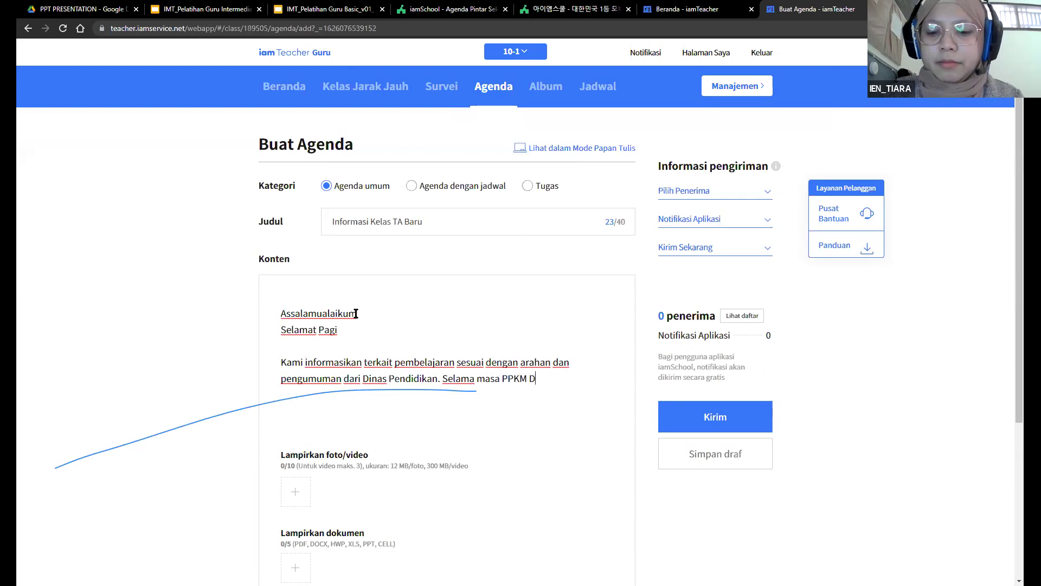
pyautogui.write('arurat')
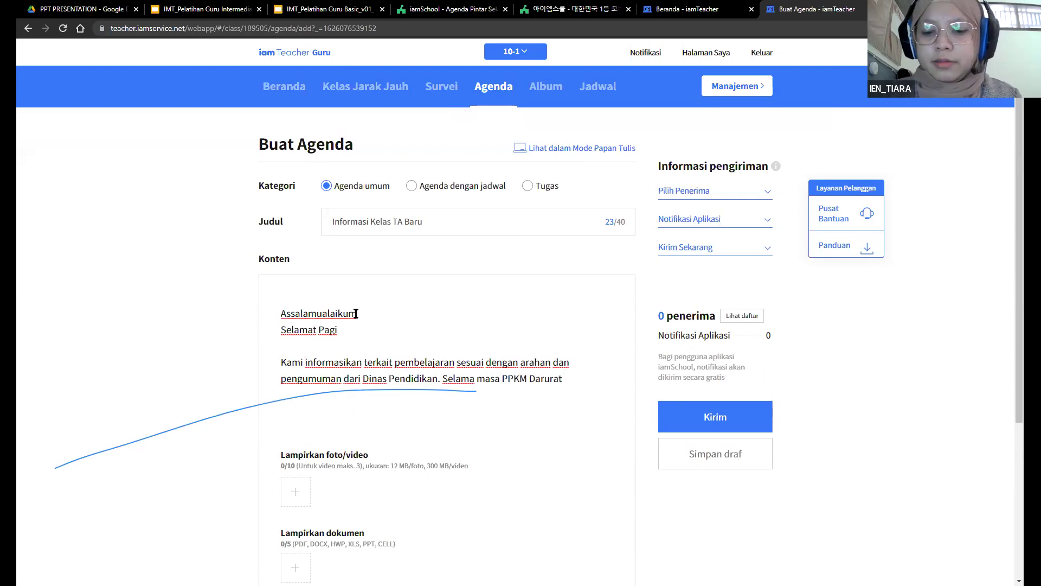
pyautogui.write(' dan me')
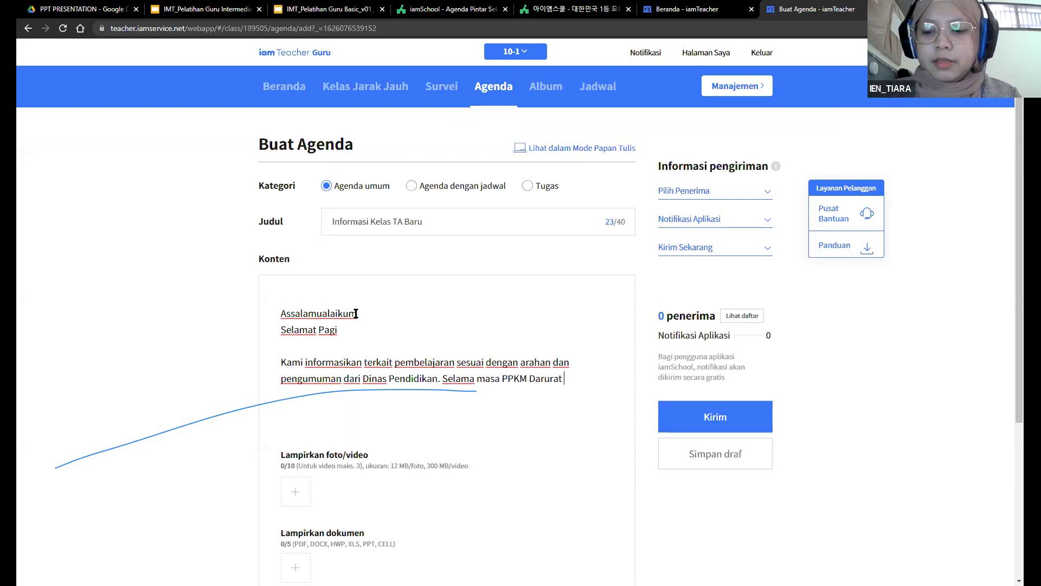
pyautogui.write('mpertimbang')
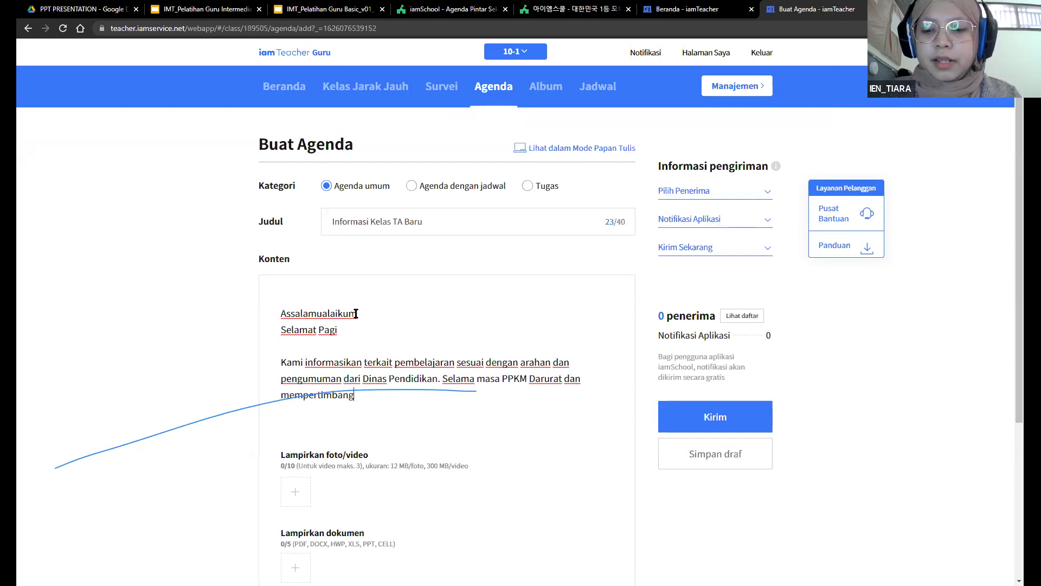
pyautogui.write('kan k')
pyautogui.press('BackSpace')
pyautogui.write('pane')
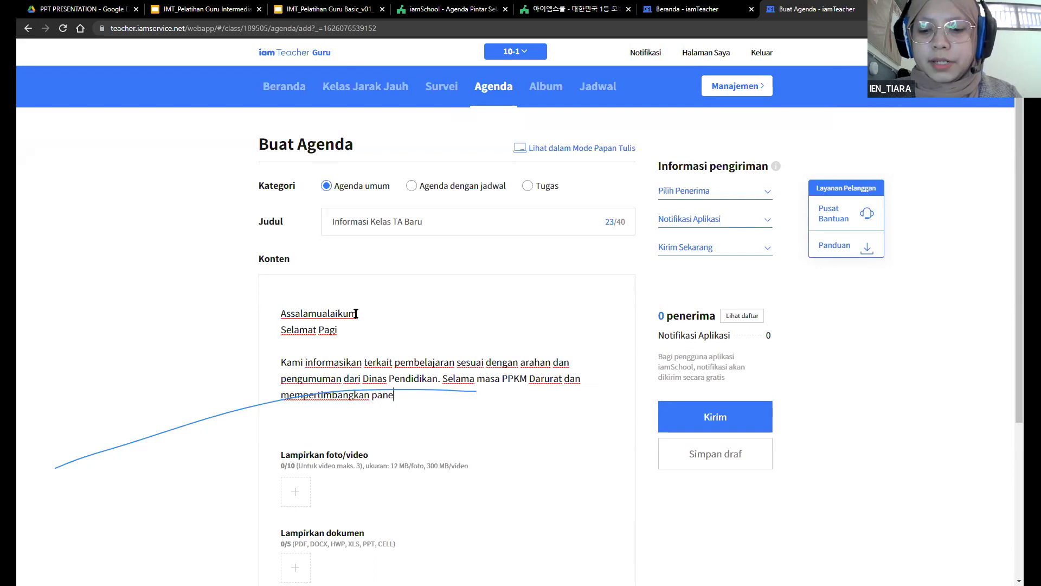
pyautogui.press('BackSpace')
pyautogui.write('demi covid19 ')
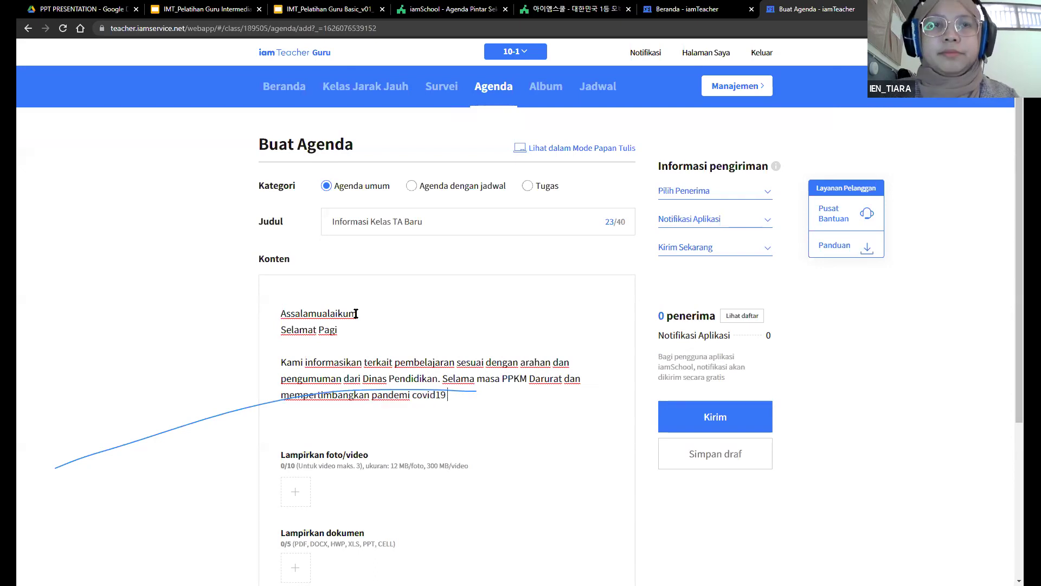
pyautogui.write('yag')
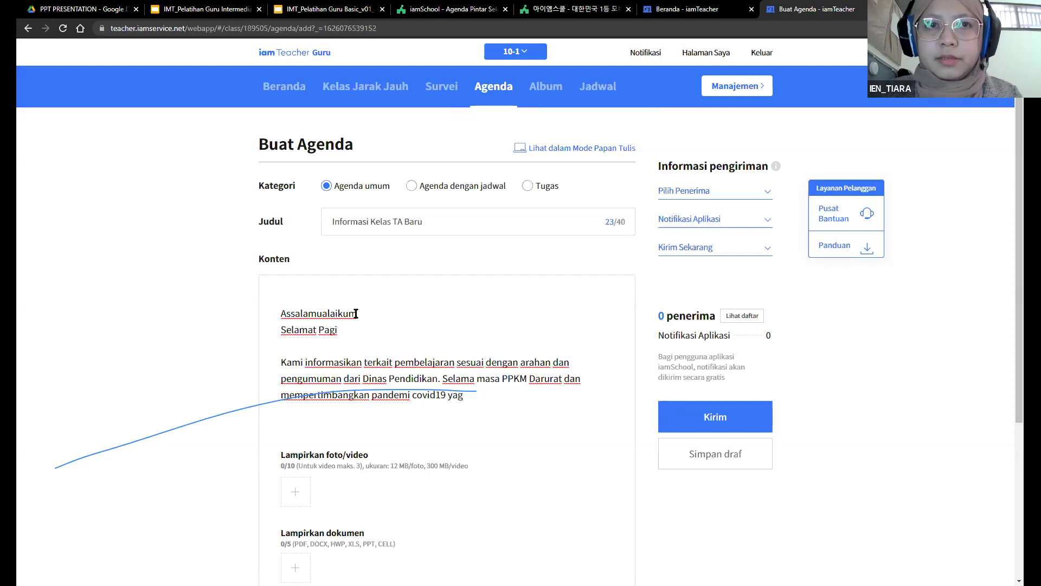
pyautogui.press('BackSpace')
pyautogui.write('ng masih tinggi')
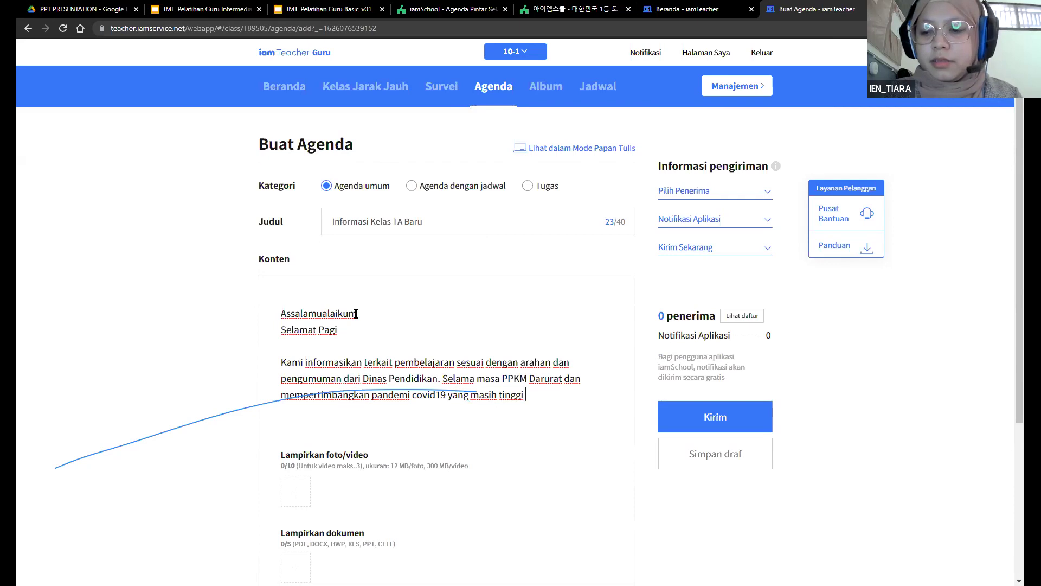
pyautogui.write(', pembela')
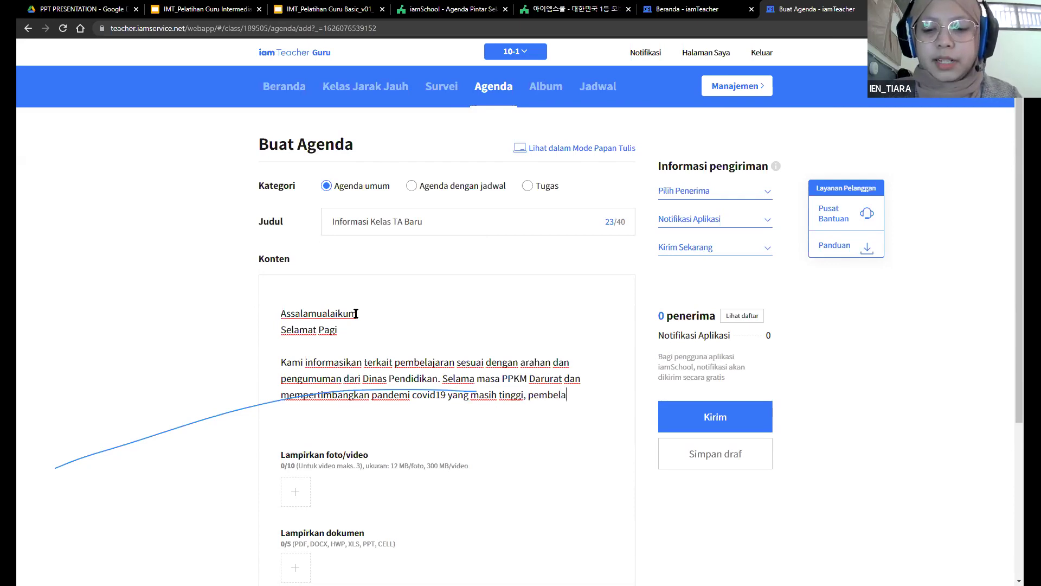
pyautogui.write('jaran akan dilaku')
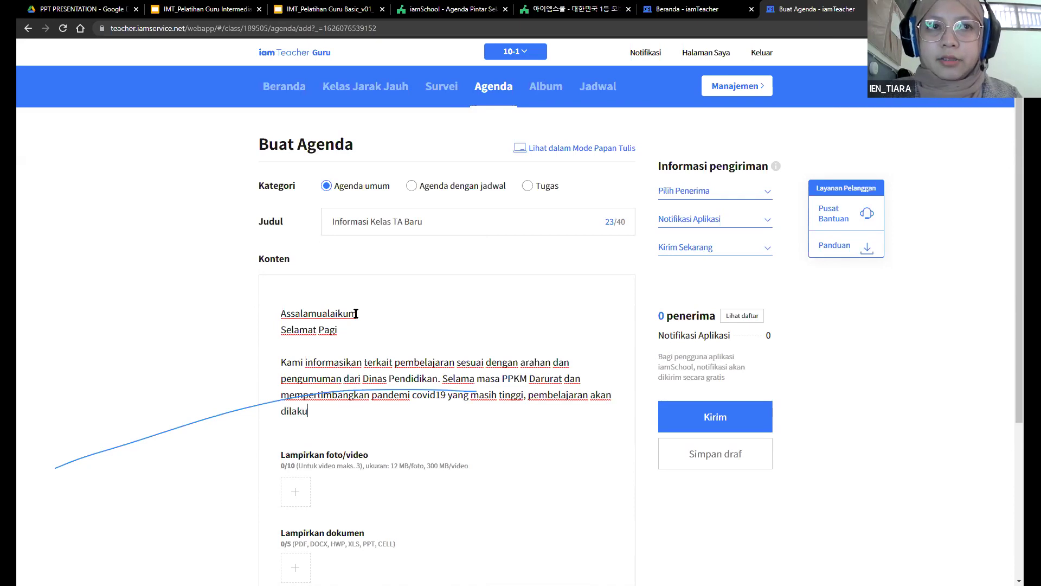
pyautogui.write('kan secara daring')
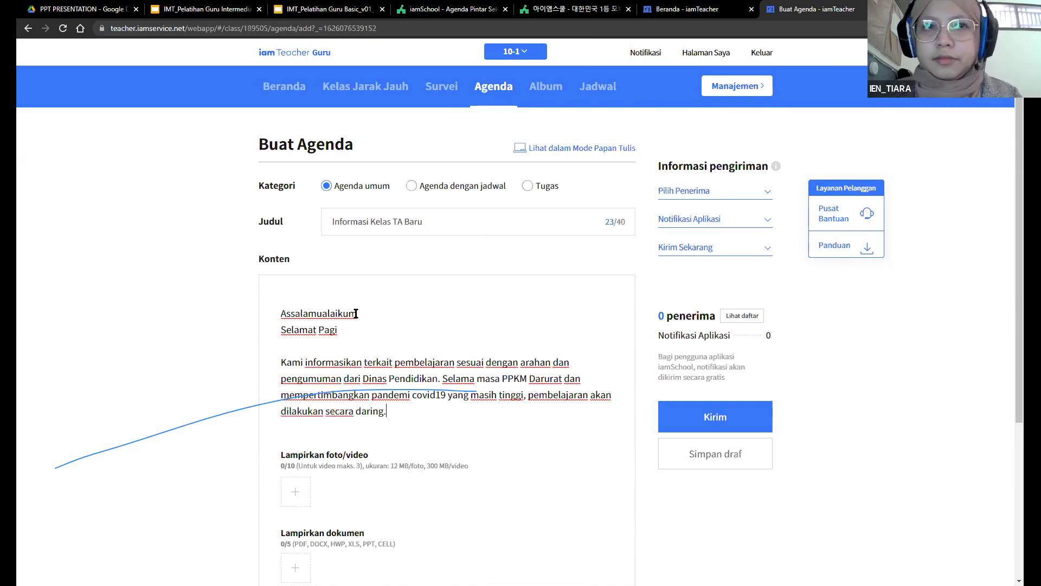
pyautogui.write('.')
pyautogui.press('Return')
# Step: Add the sentence inviting Ayah dan Bunda to collaborate with the wali kelas on learning progress
pyautogui.write('Ayah dan ')
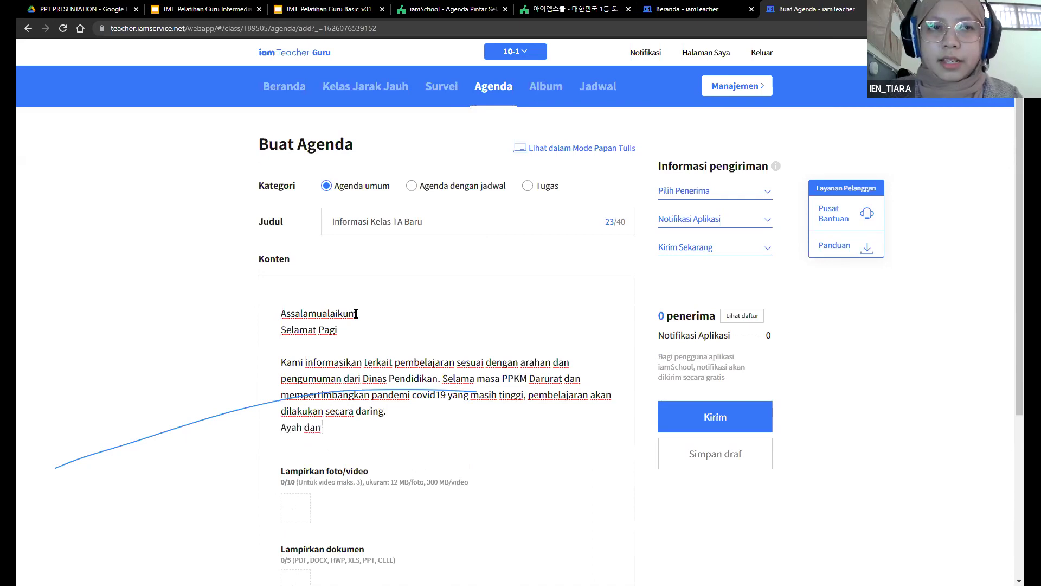
pyautogui.write('Bunda da')
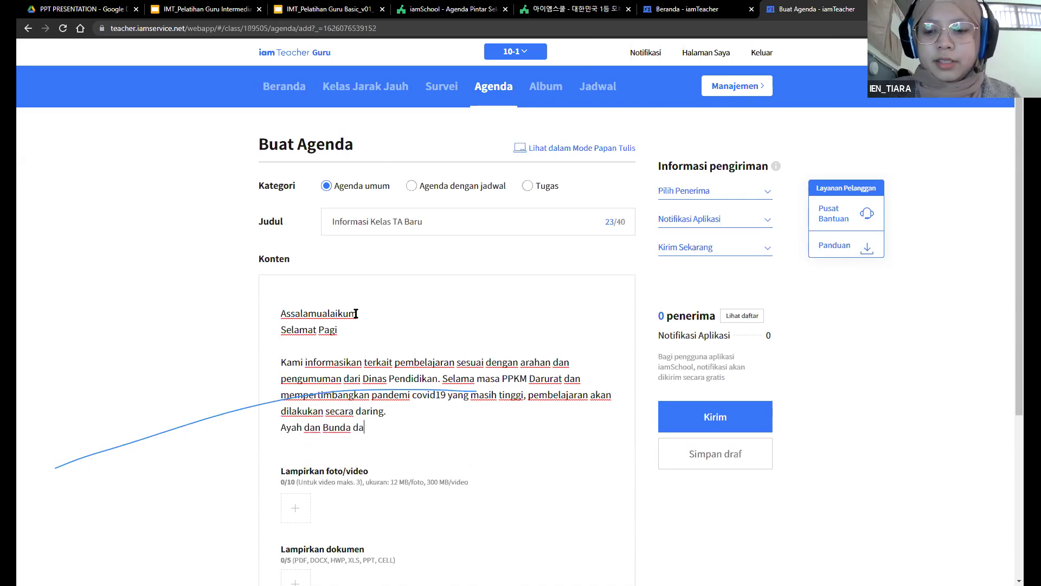
pyautogui.write('pat mendampi')
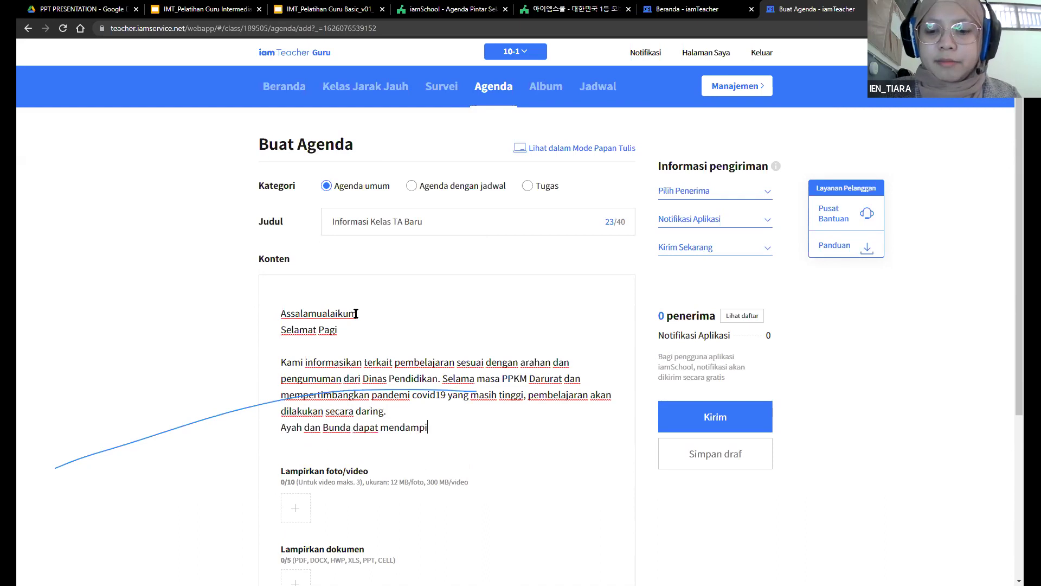
pyautogui.write('ngi bela')
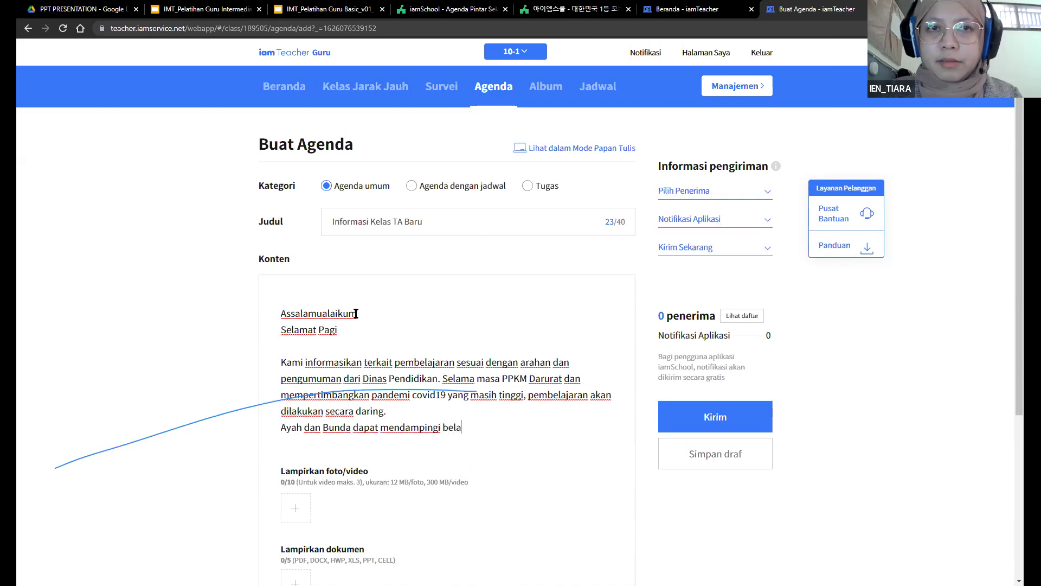
pyautogui.write('jar anak di rumah')
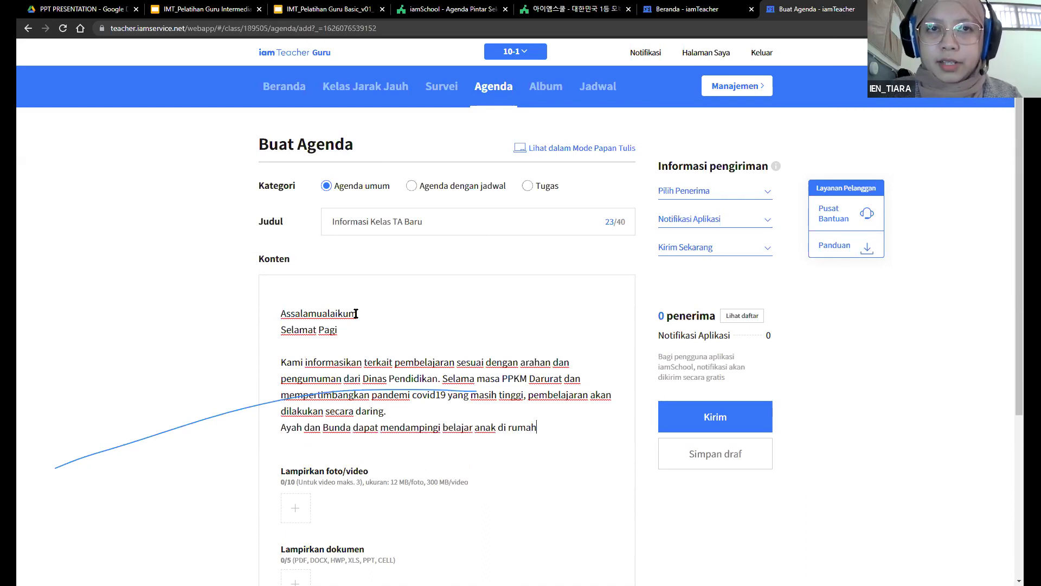
pyautogui.write(' dan berko')
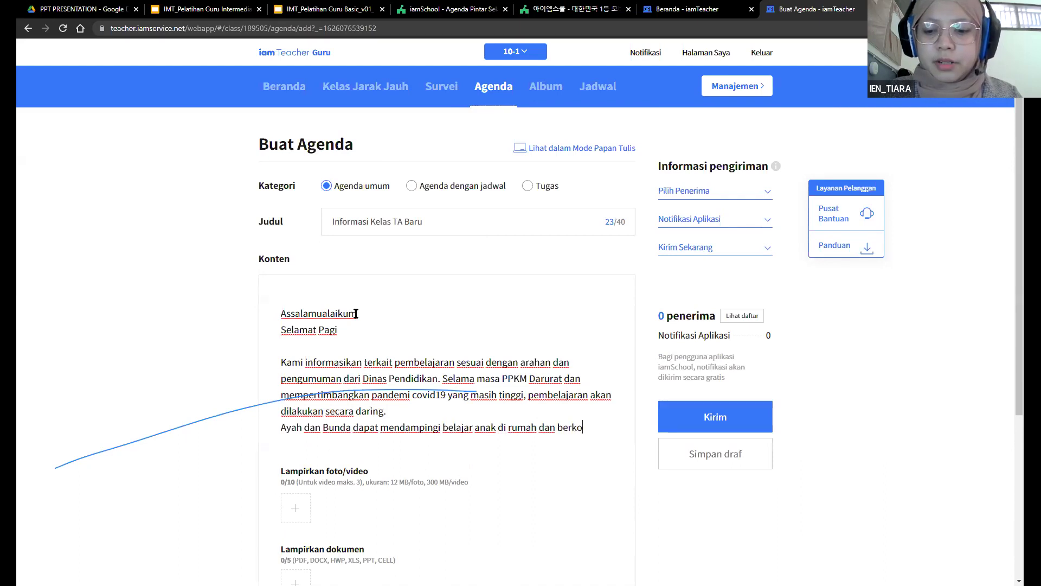
pyautogui.write('laboriasi')
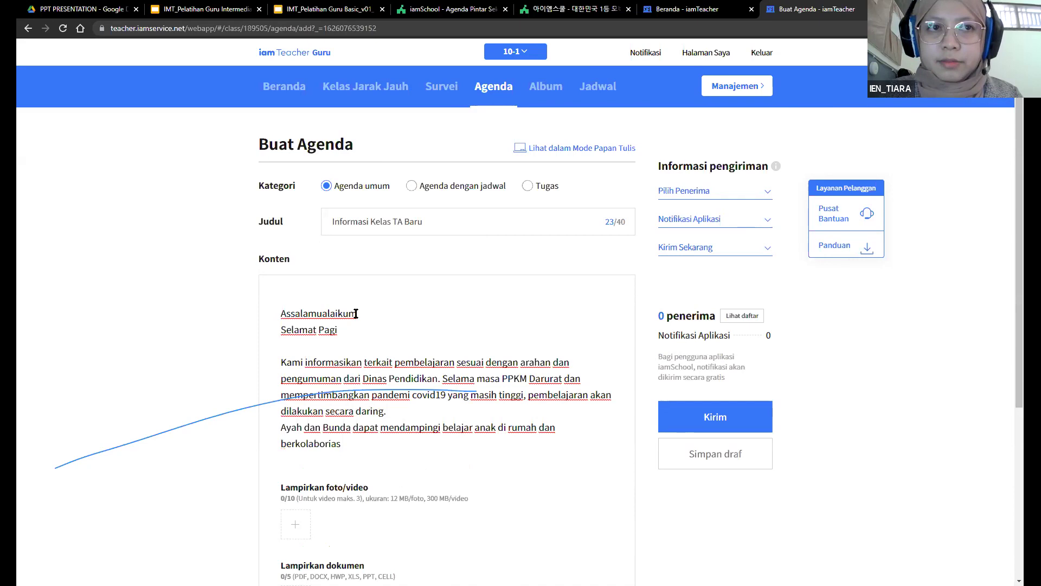
pyautogui.press('BackSpace')
pyautogui.press('BackSpace')
pyautogui.press('BackSpace')
pyautogui.write('asi ')
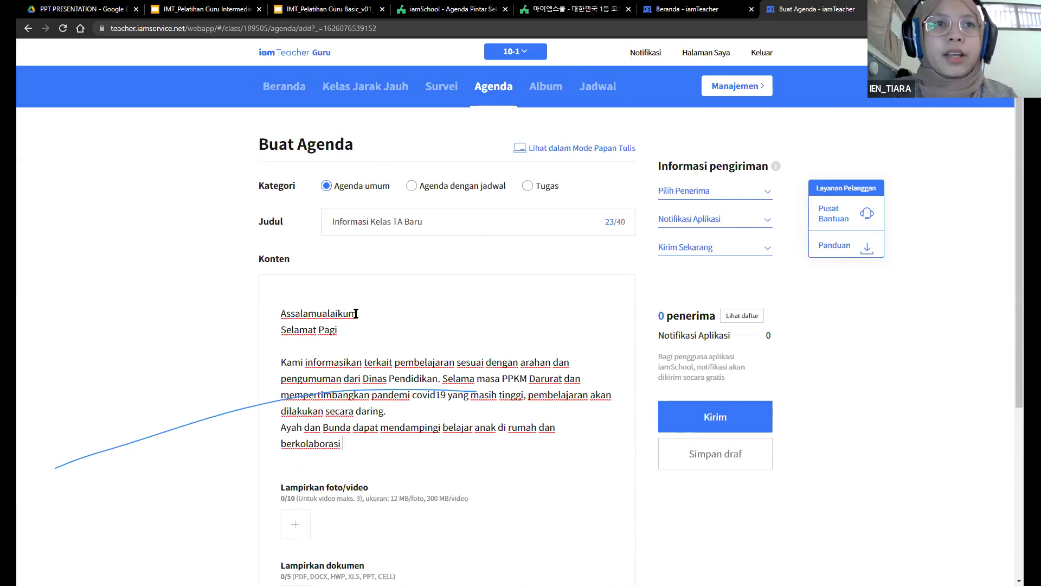
pyautogui.write('den')
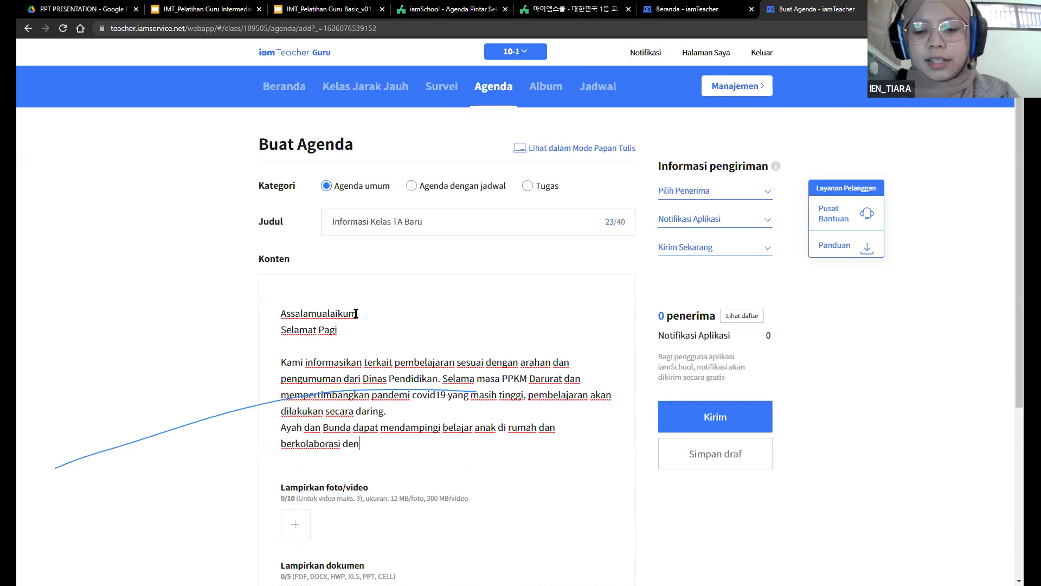
pyautogui.write('gan wali ke')
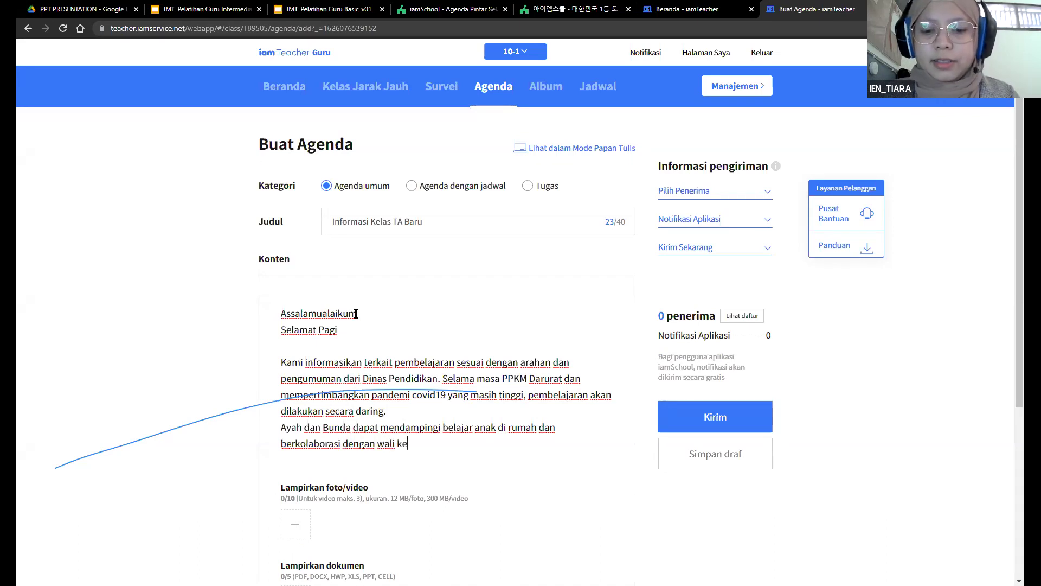
pyautogui.write('las untuk memantau')
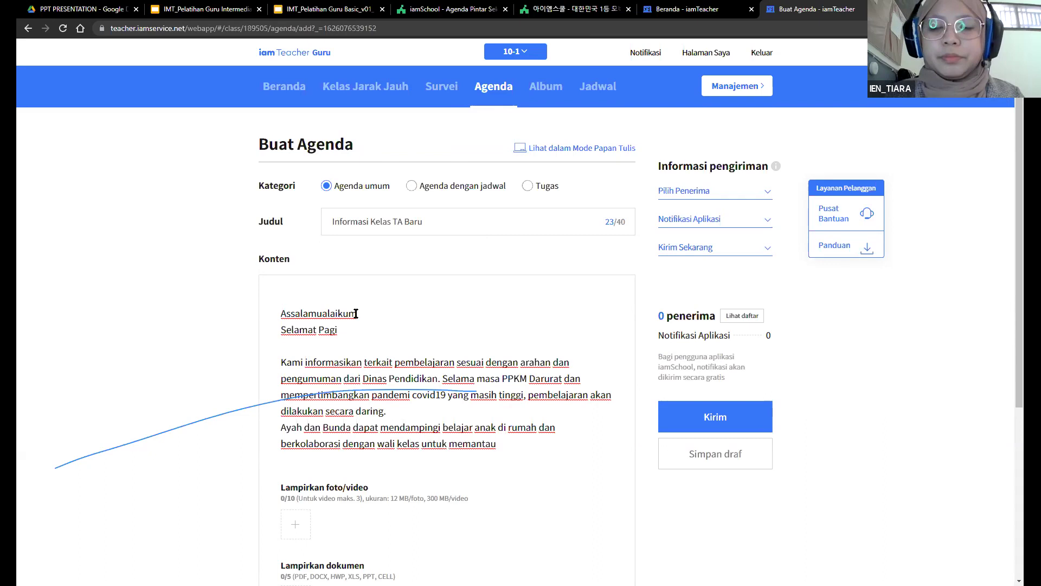
pyautogui.write(' perkem')
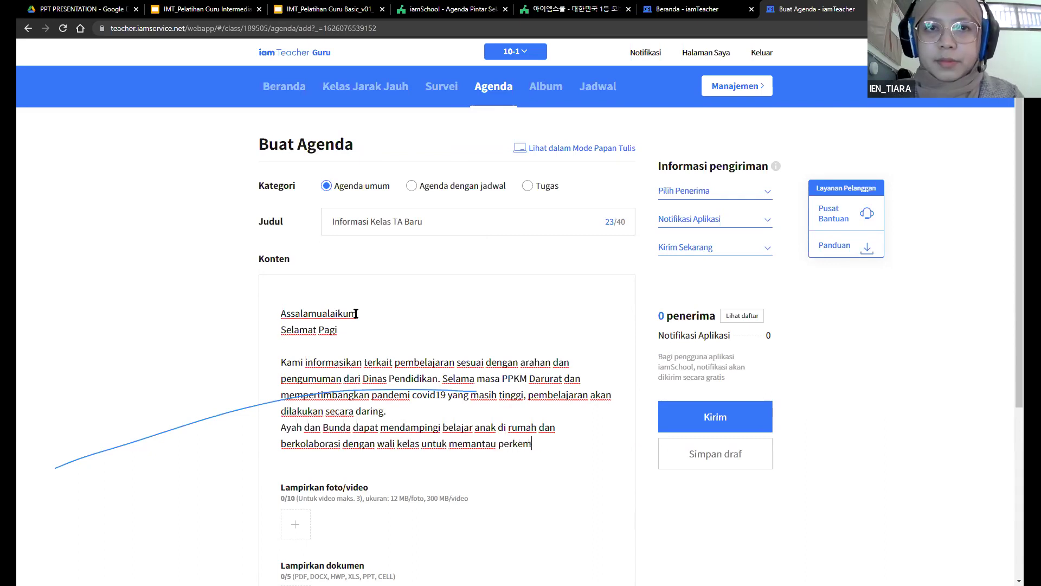
pyautogui.write('bangan belajar a')
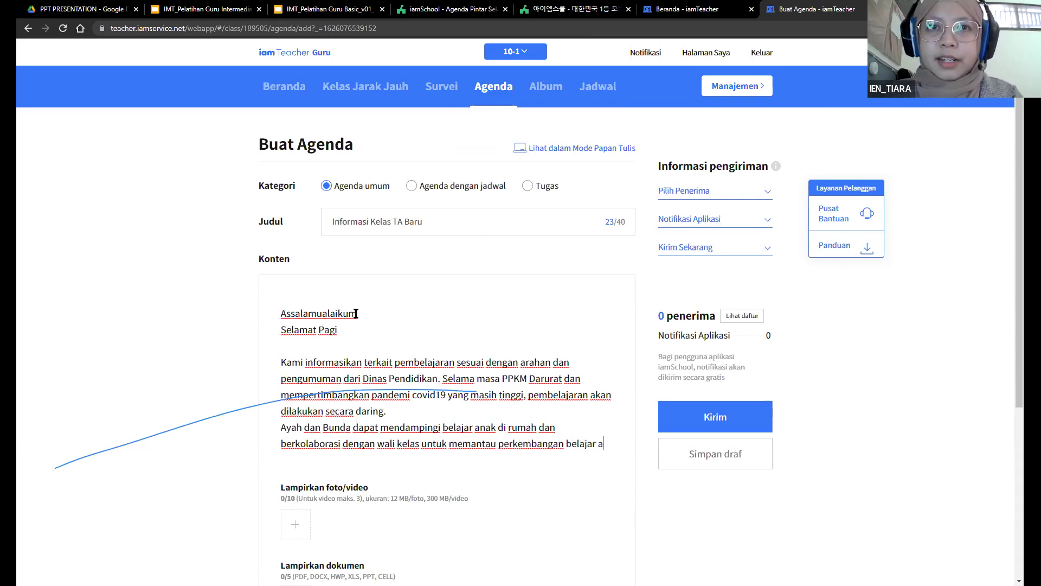
pyautogui.write('nak.')
pyautogui.press('Return')
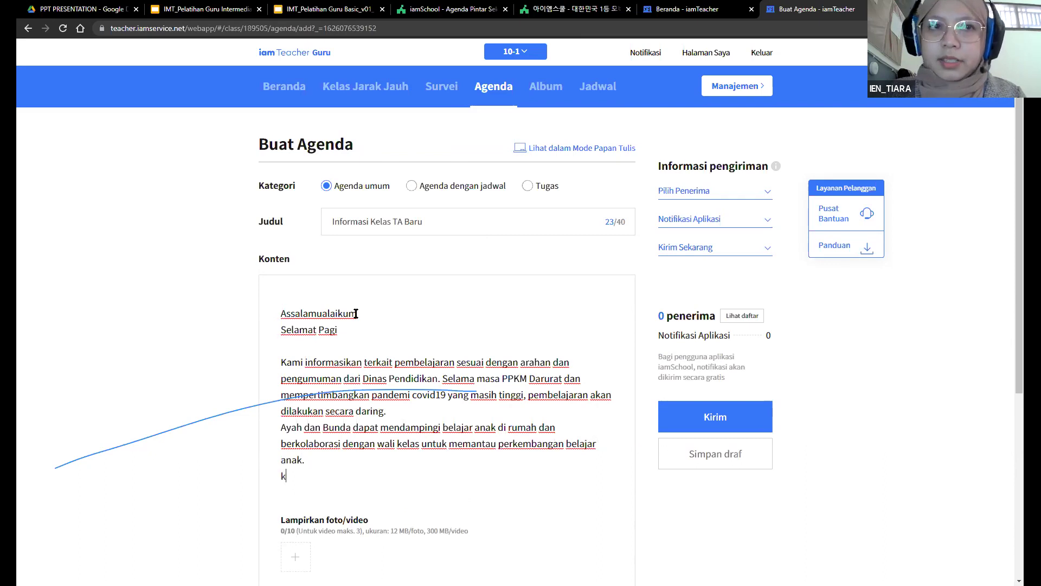
# Step: Add the education calendar and semester-goals sentence, then sign off with 'Trims,' and 'Salam Sehat!'
pyautogui.write('Kami i')
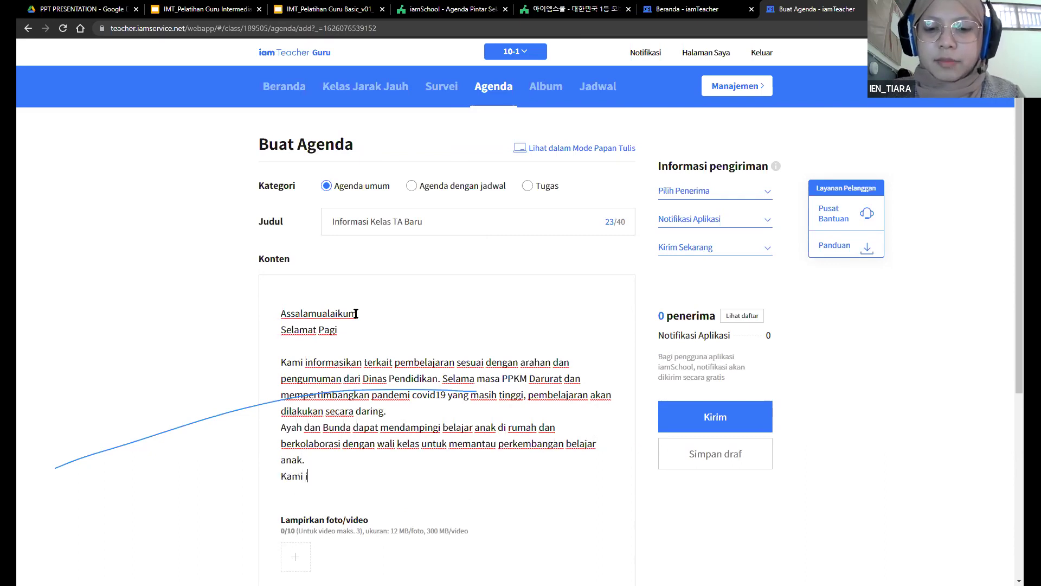
pyautogui.write('nformasika')
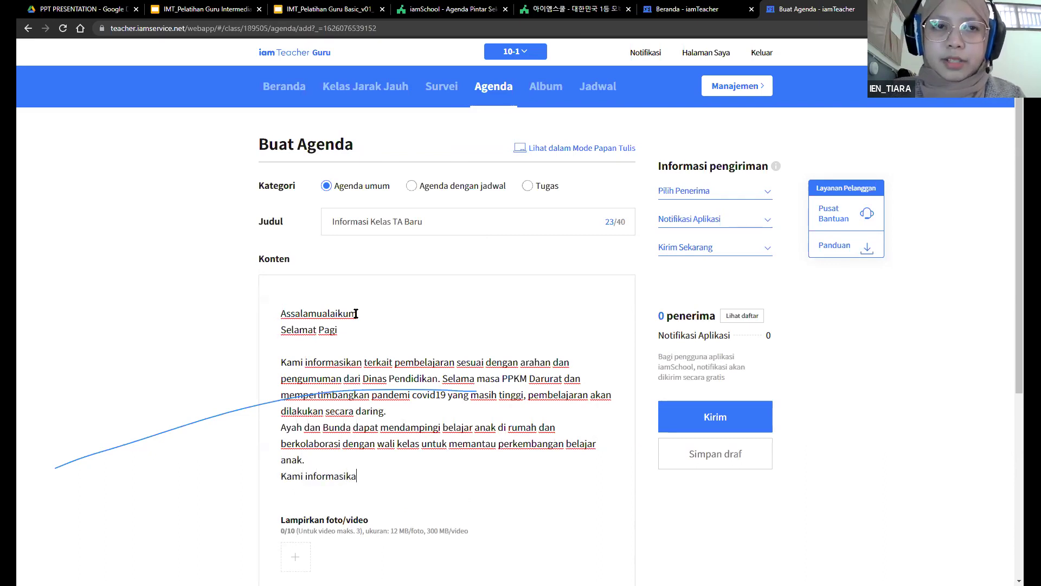
pyautogui.write('n juga kalender pendidikan dan ')
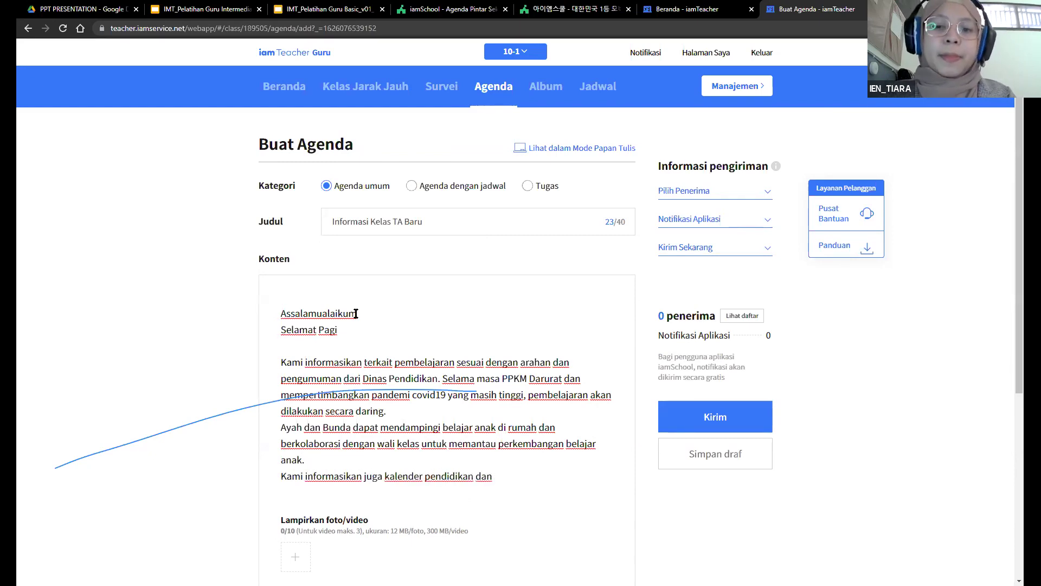
pyautogui.write('tuju')
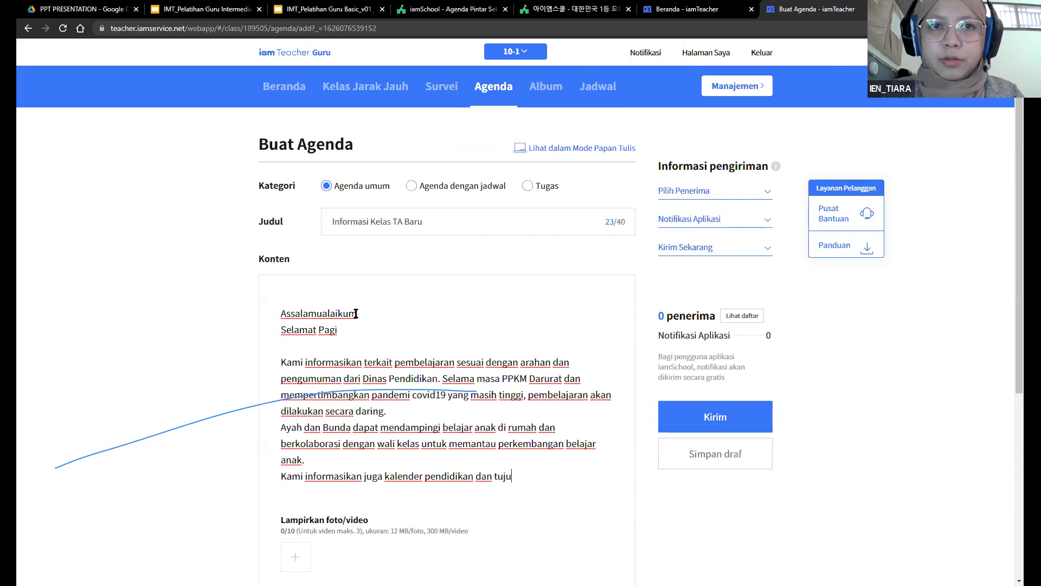
pyautogui.write('an epembelajaran sel')
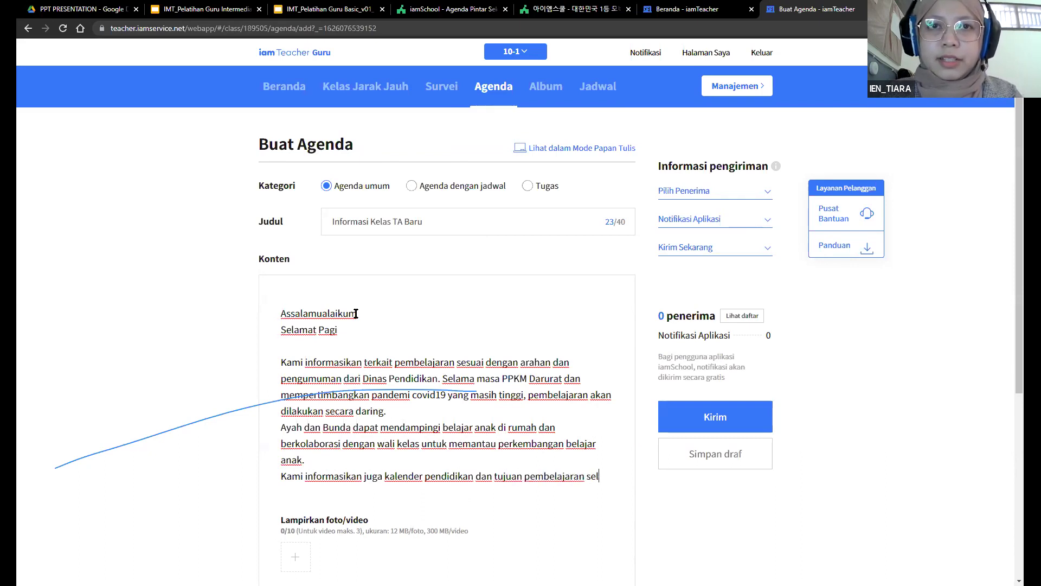
pyautogui.write('ama 1 se')
pyautogui.write('s')
pyautogui.write('mester ke')
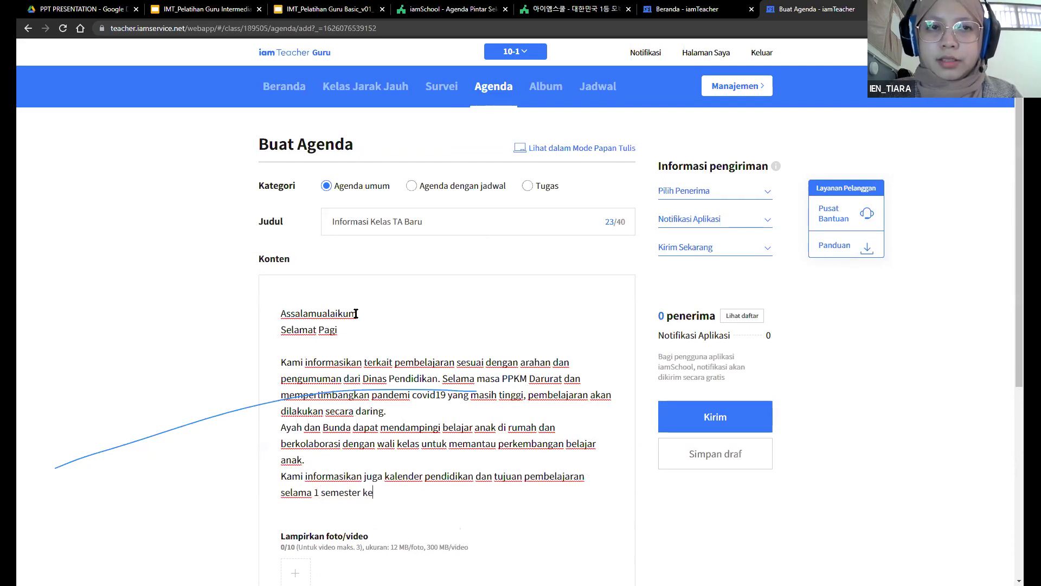
pyautogui.write(' depan.')
pyautogui.press('Return')
pyautogui.write('Trims,')
pyautogui.press('Return')
pyautogui.write('Salam Sehat')
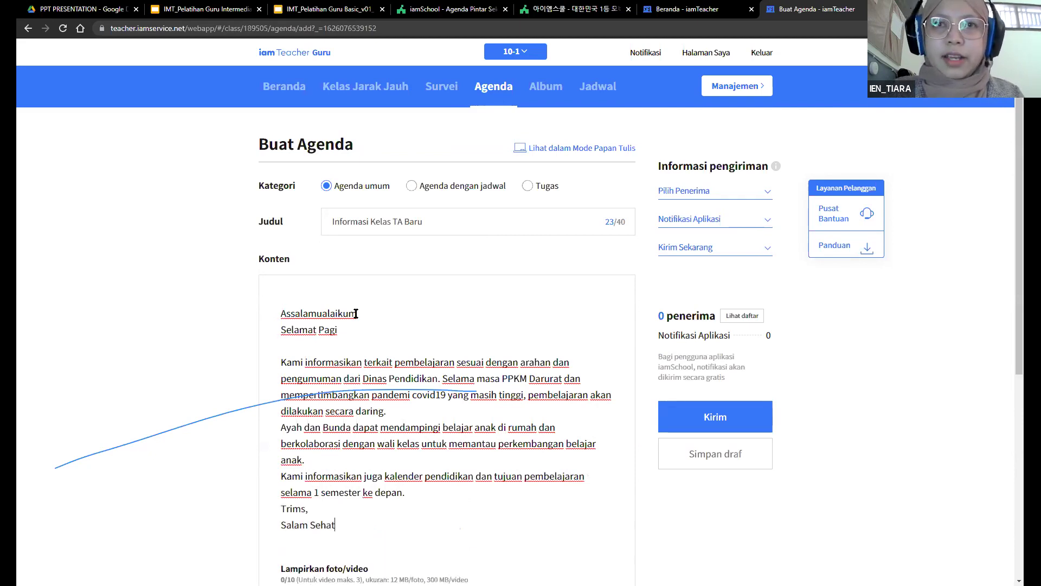
pyautogui.moveTo(1016, 158); pyautogui.dragTo(1017, 207)
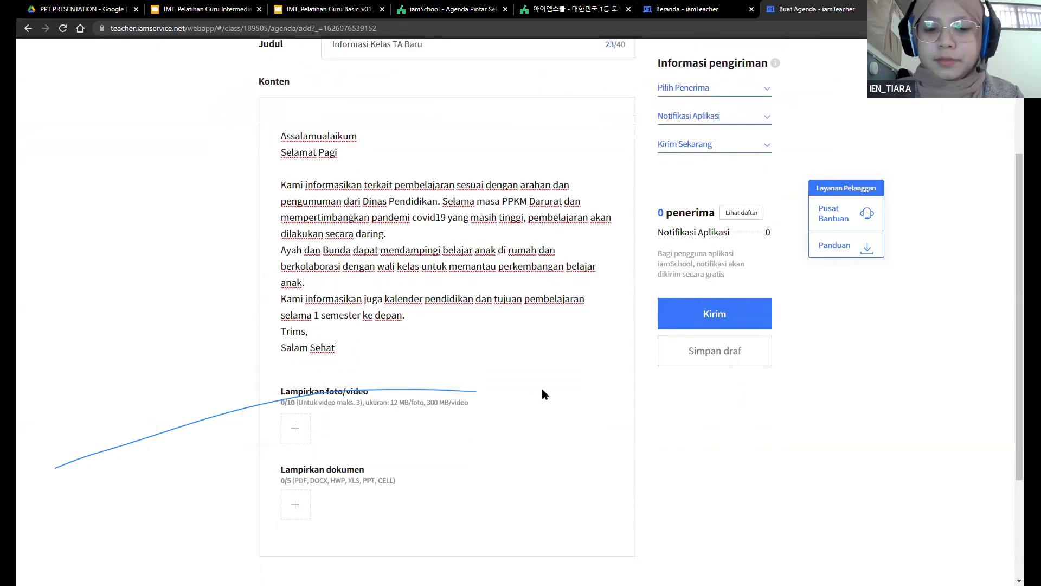
pyautogui.write('!')
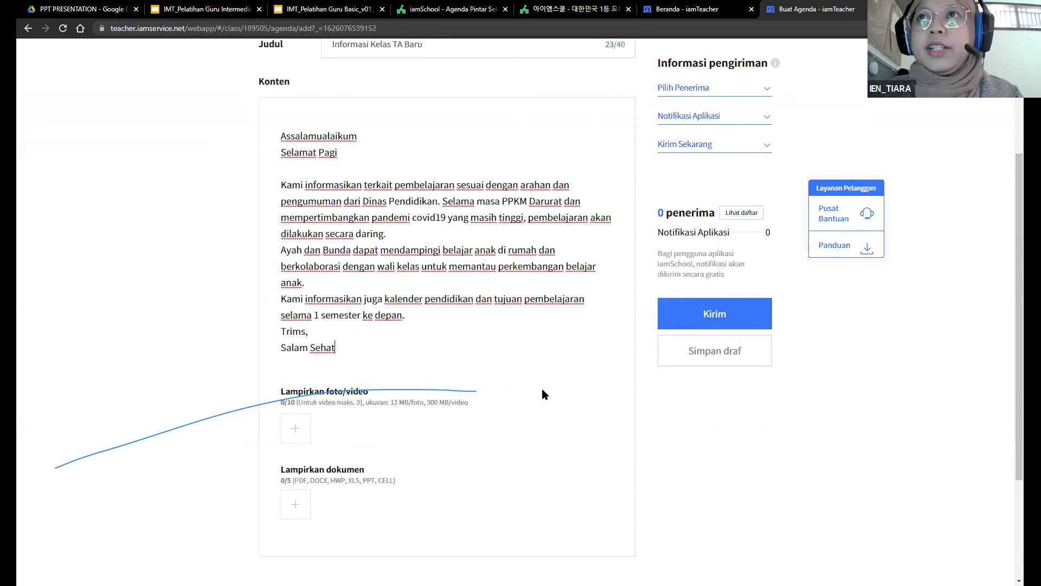
pyautogui.moveTo(1019, 316); pyautogui.dragTo(1019, 370)
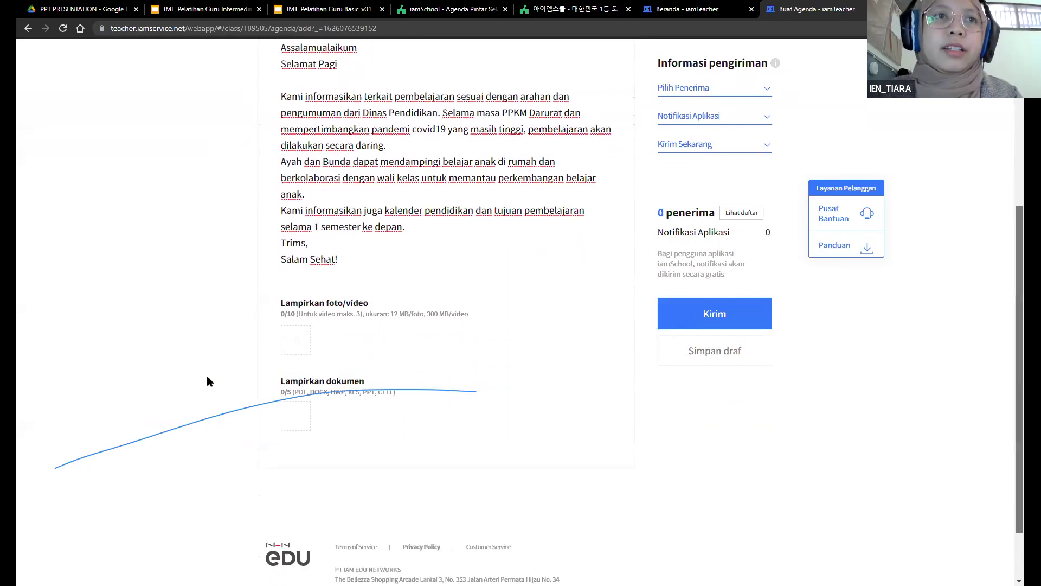
# Step: Upload the Kalender-Pendidikan-2021-2022-1.pdf calendar and the RPP.doc lesson plan under Lampirkan dokumen
pyautogui.scroll(-1, 210, 387)
pyautogui.click(295, 401)
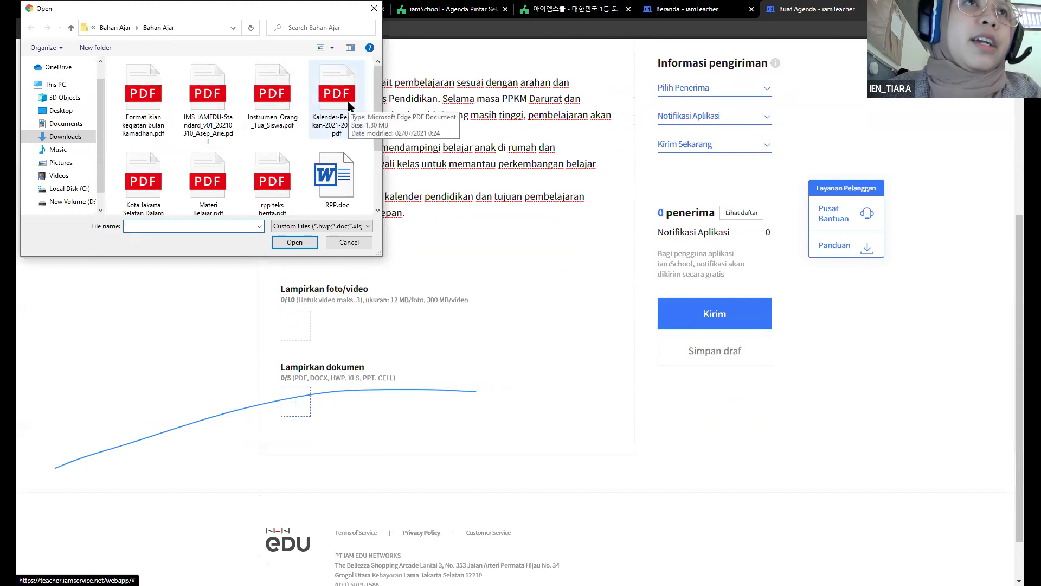
pyautogui.doubleClick(350, 106)
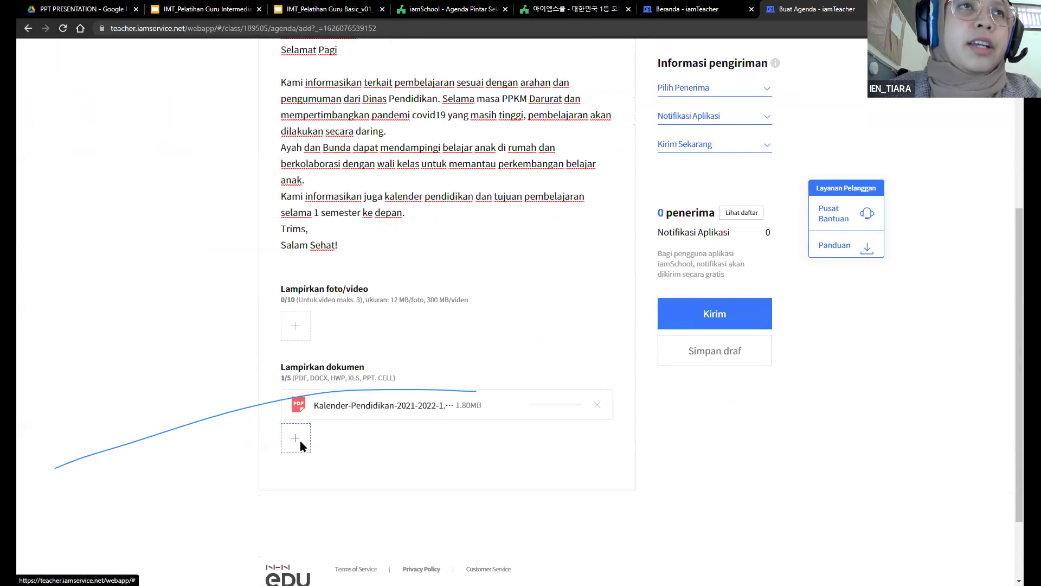
pyautogui.click(301, 440)
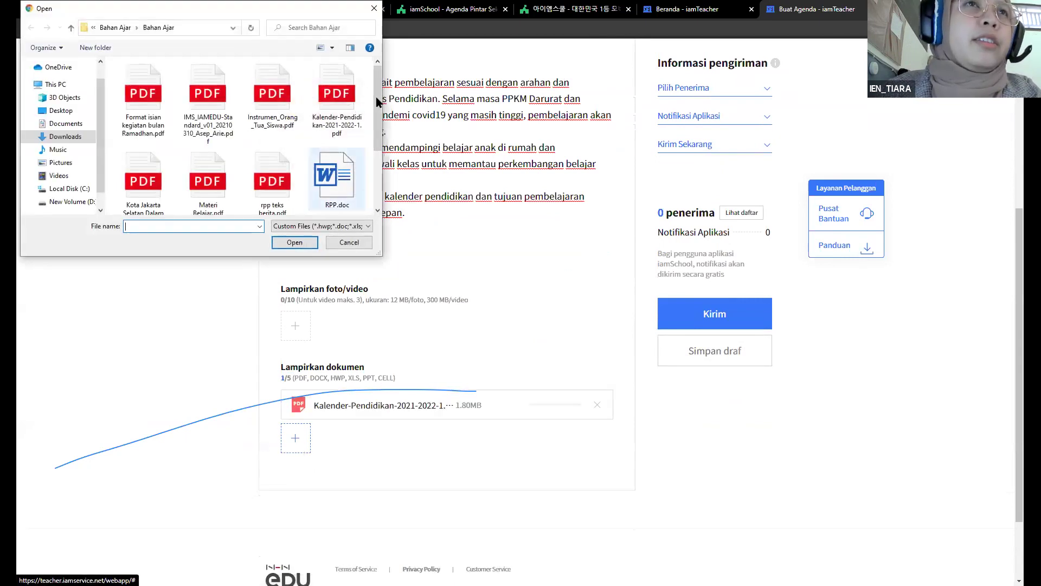
pyautogui.moveTo(380, 103); pyautogui.dragTo(384, 139)
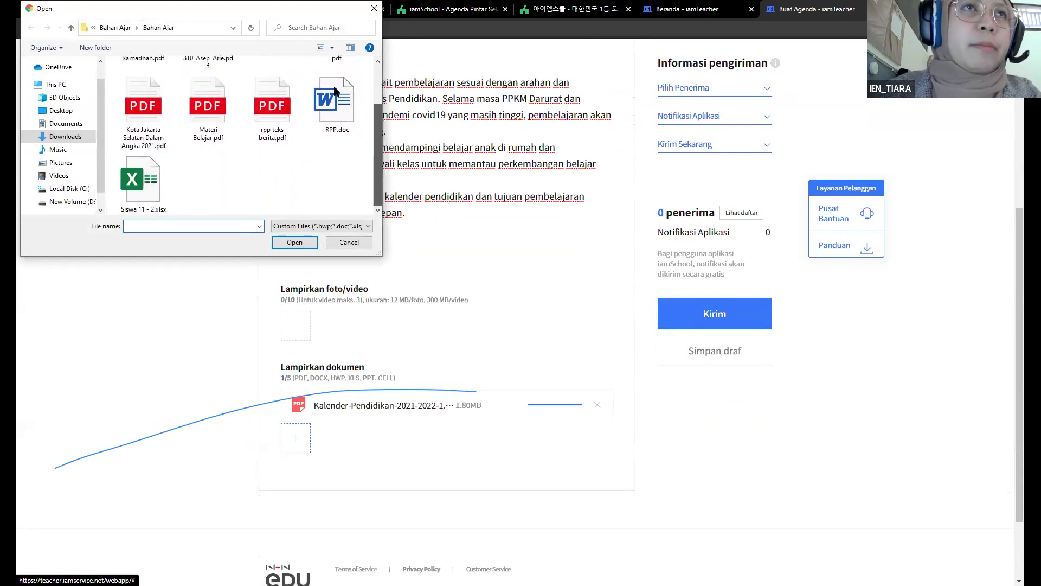
pyautogui.doubleClick(333, 103)
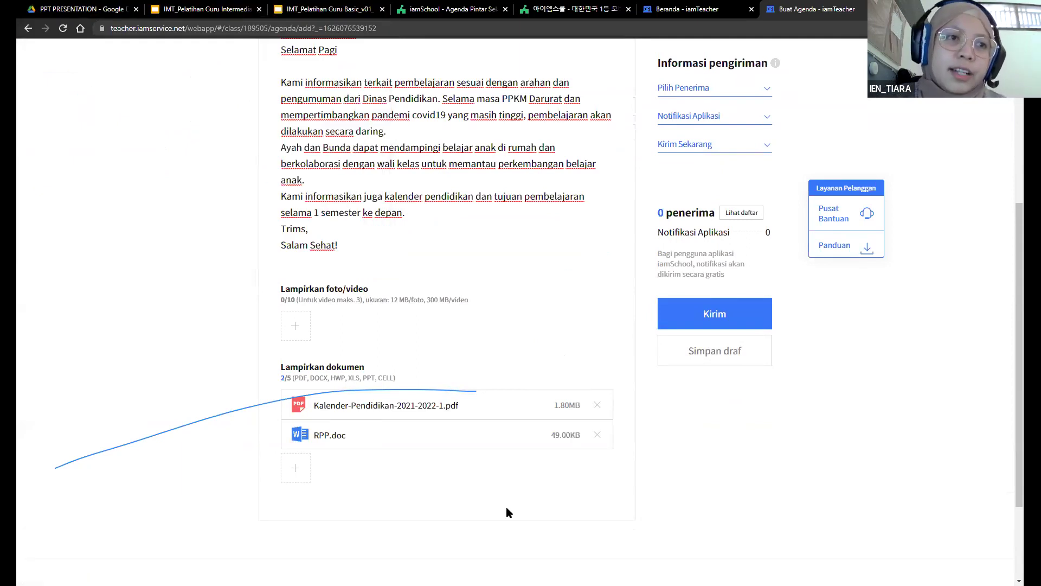
# Step: Choose all five parents from the Orang tua list as the agenda's recipients
pyautogui.click(692, 92)
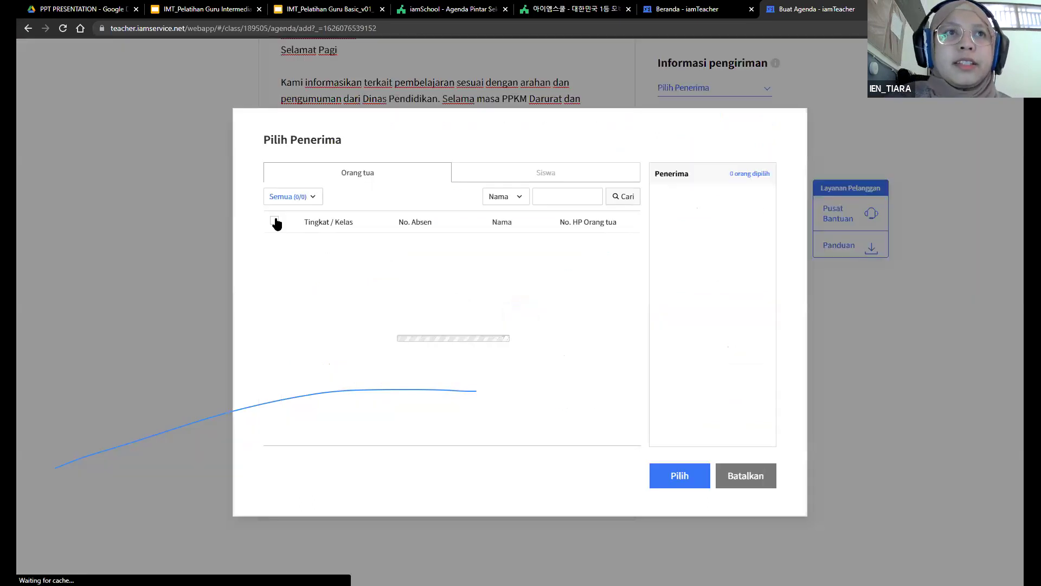
pyautogui.click(275, 222)
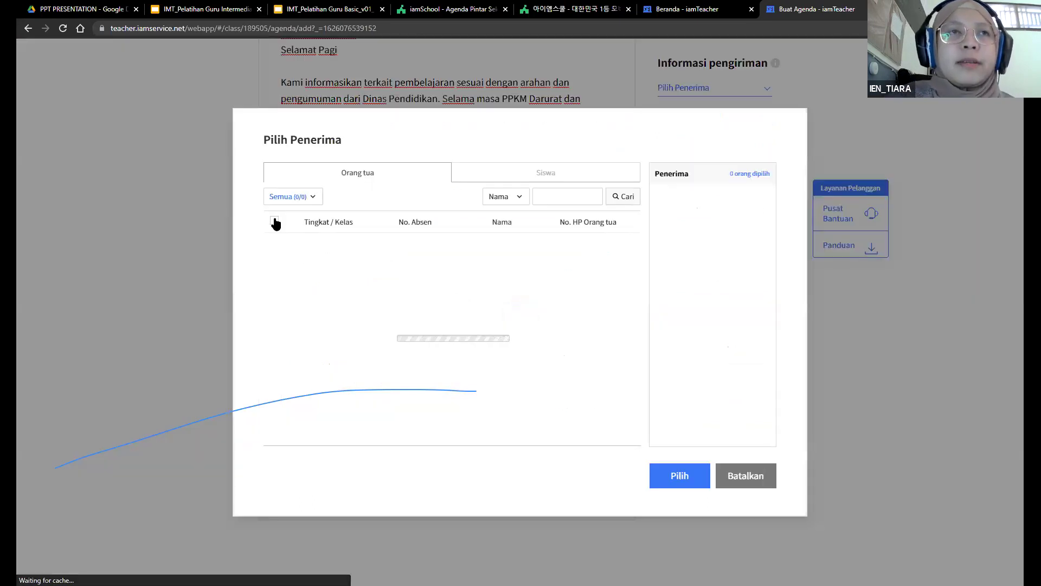
pyautogui.click(681, 476)
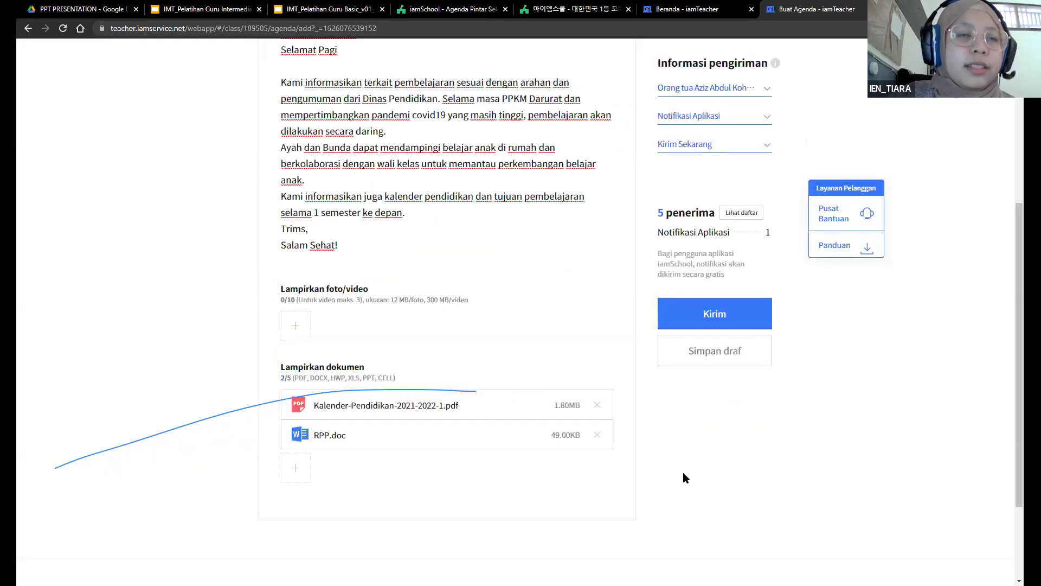
pyautogui.scroll(4, 1019, 194)
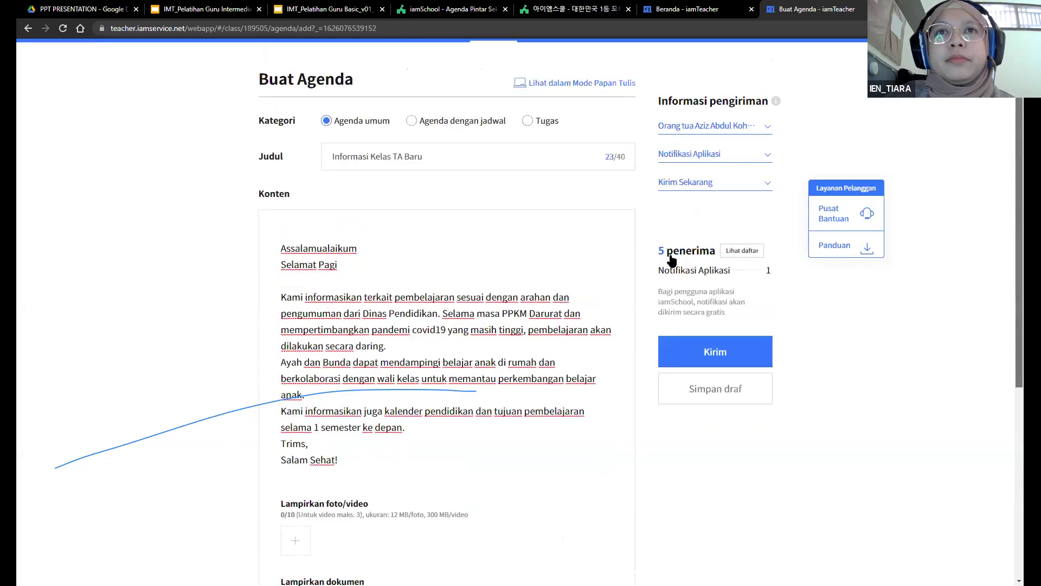
pyautogui.scroll(1, 670, 258)
pyautogui.click(661, 248)
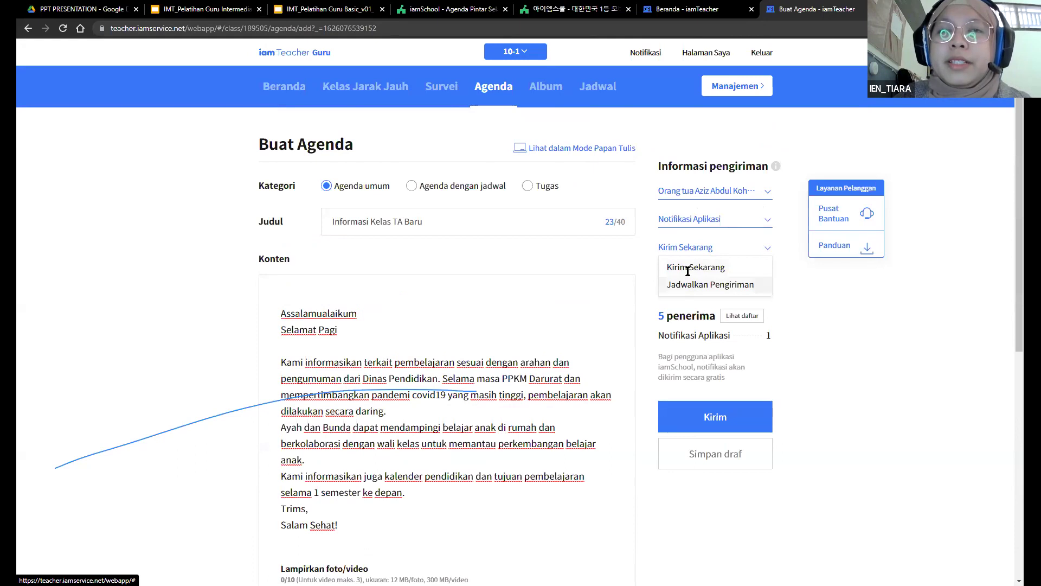
# Step: Schedule the agenda delivery for 13/07/2021 at 8:00 instead of sending now
pyautogui.click(699, 284)
pyautogui.click(687, 278)
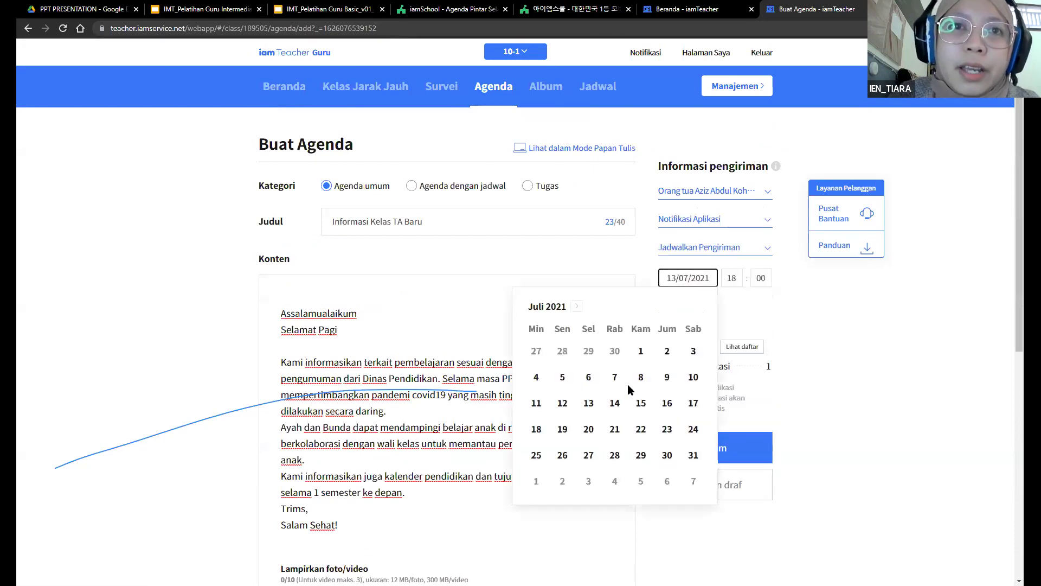
pyautogui.click(588, 403)
pyautogui.click(732, 277)
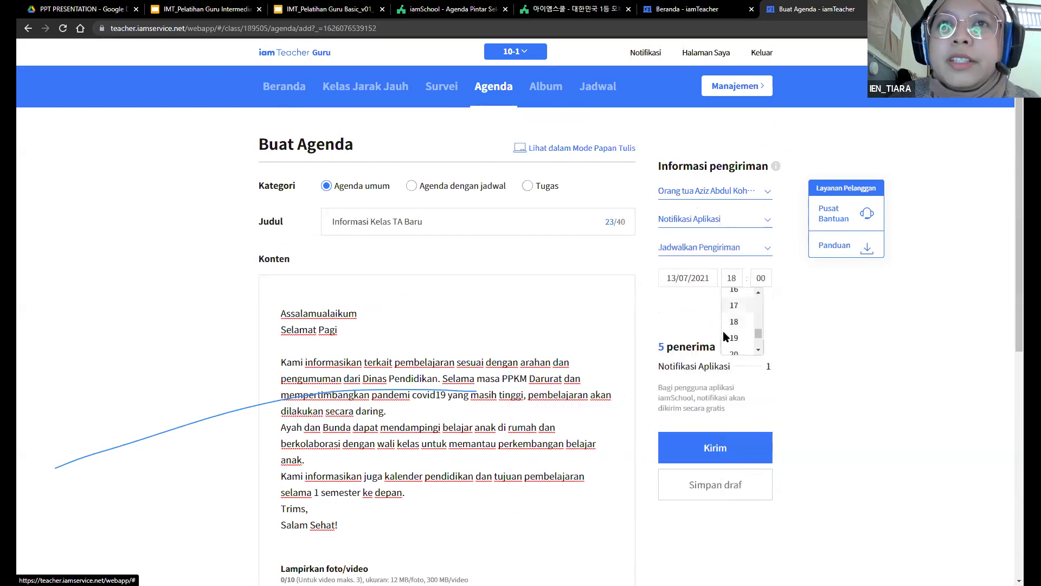
pyautogui.scroll(-2, 759, 333)
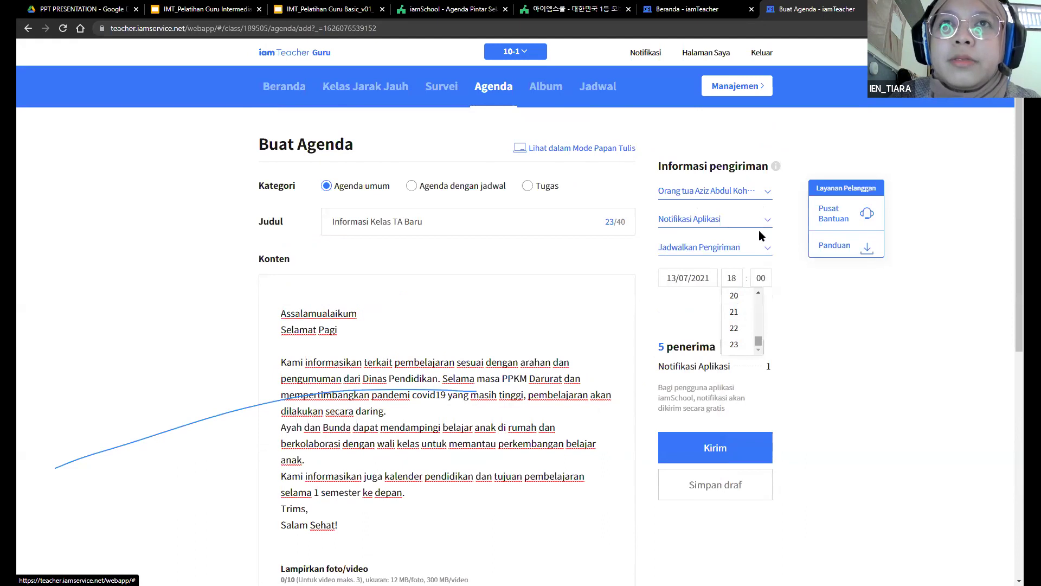
pyautogui.scroll(-3, 756, 234)
pyautogui.scroll(-3, 761, 208)
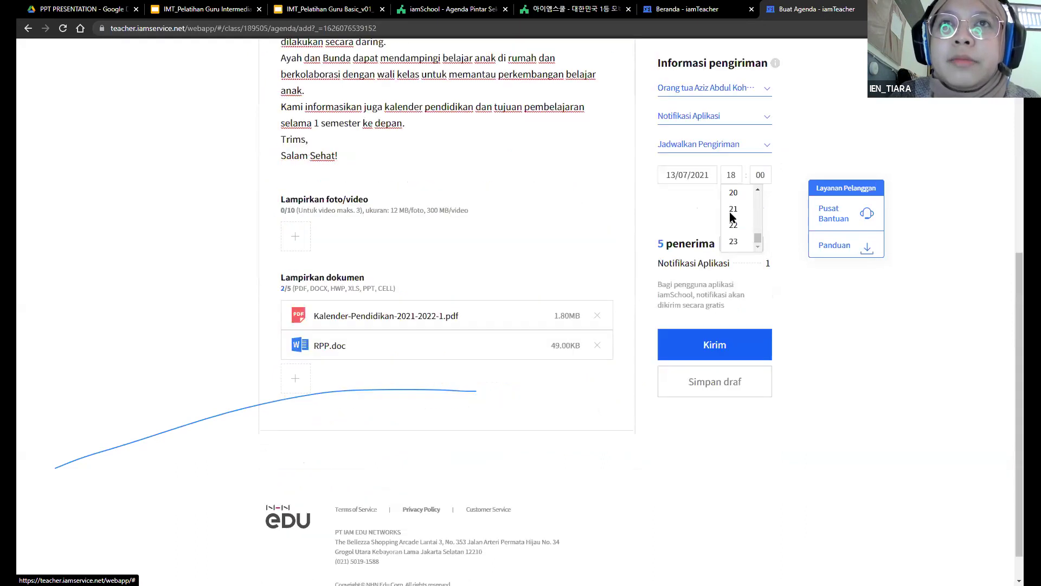
pyautogui.scroll(-1, 758, 234)
pyautogui.scroll(5, 738, 222)
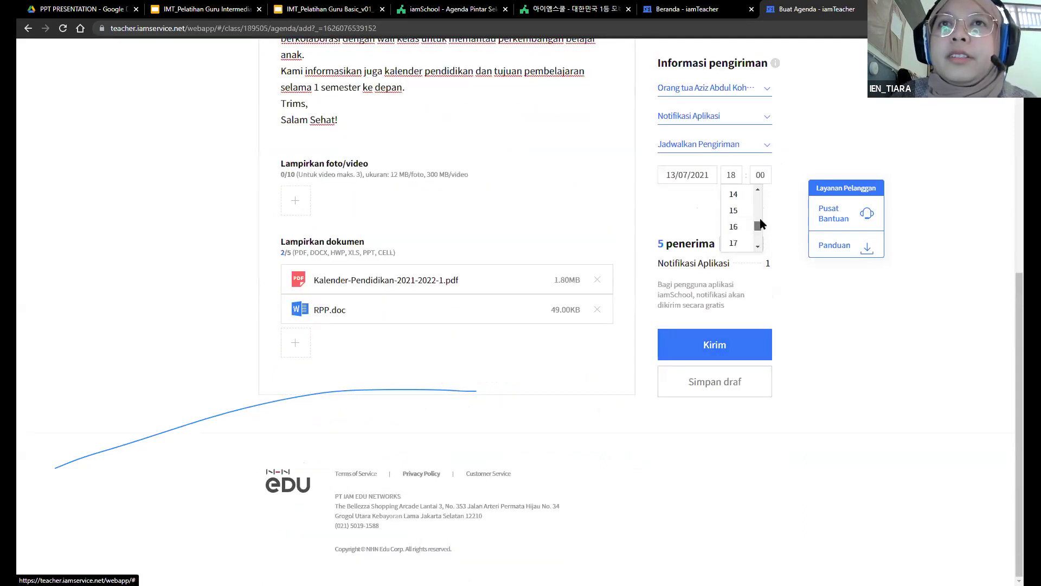
pyautogui.click(733, 186)
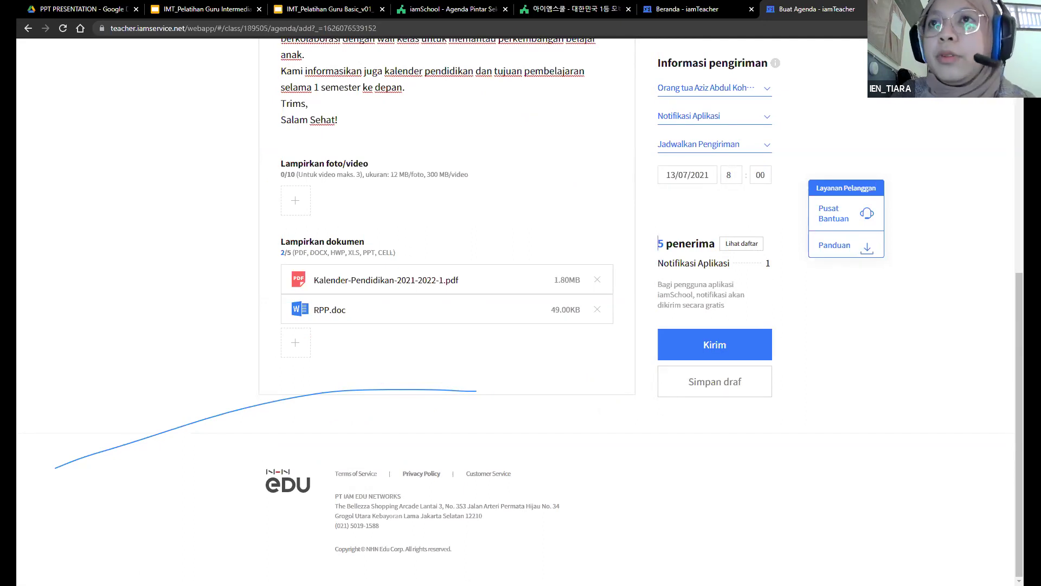
pyautogui.scroll(7, 864, 242)
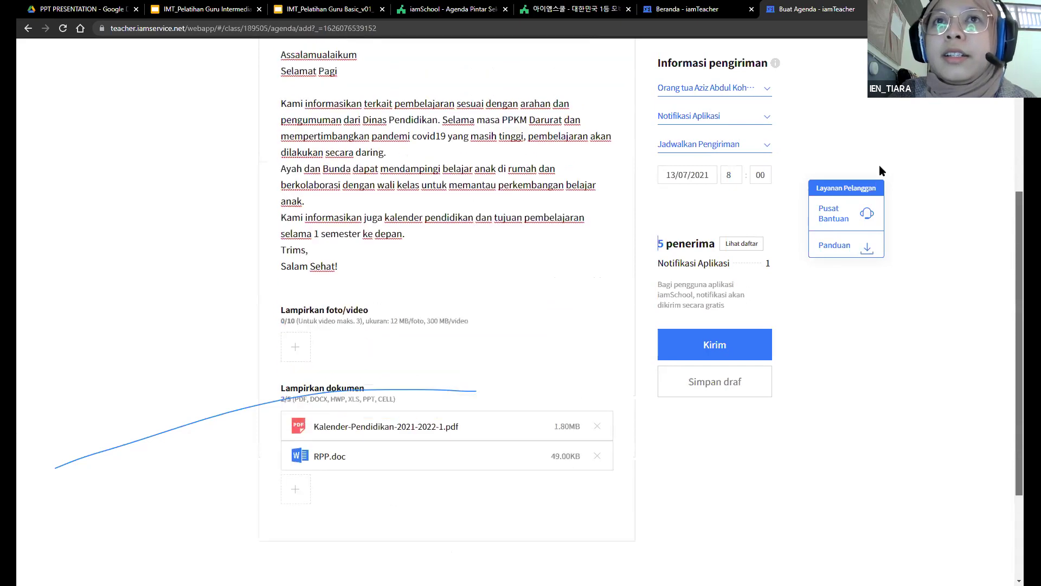
pyautogui.click(718, 438)
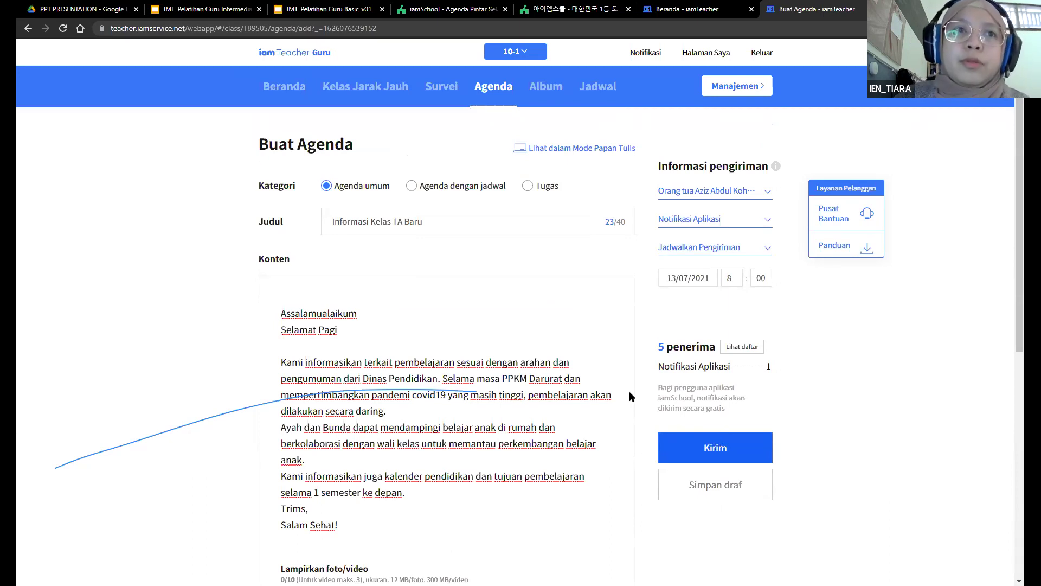
# Step: Switch back to Kirim Sekarang, send Informasi Kelas TA Baru, and begin a new agenda
pyautogui.click(724, 252)
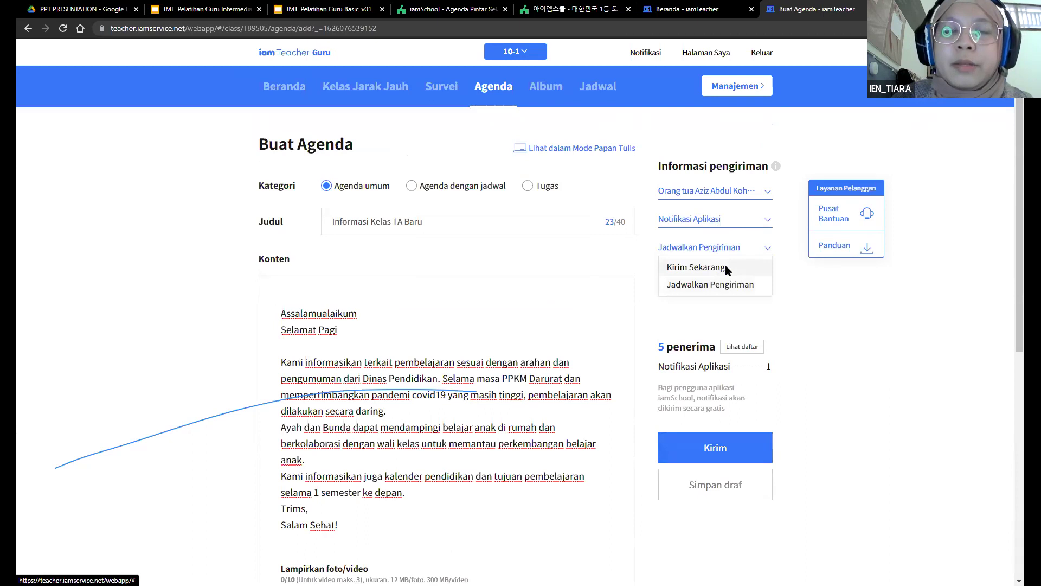
pyautogui.click(724, 264)
pyautogui.click(730, 426)
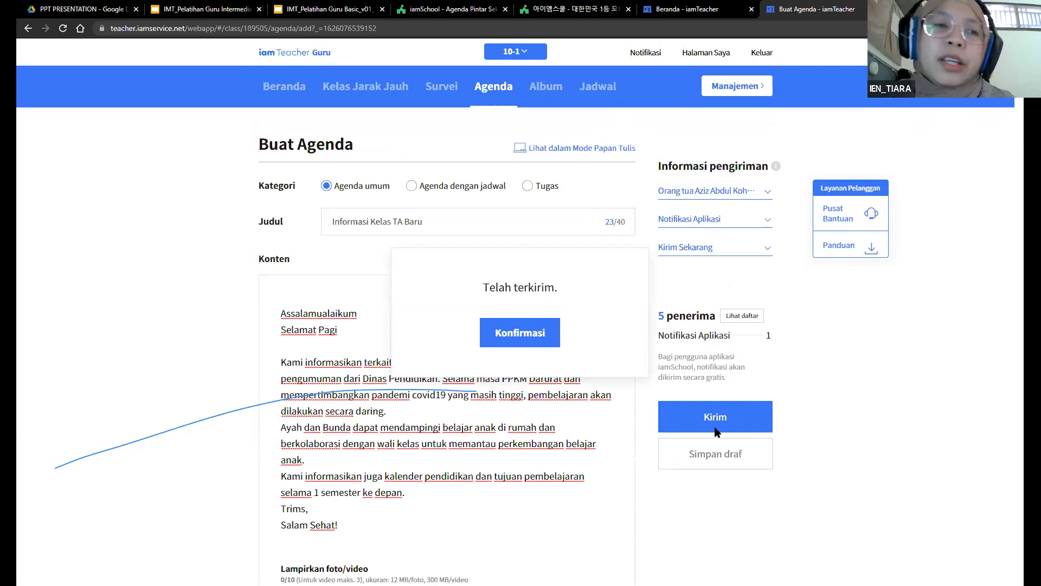
pyautogui.click(531, 335)
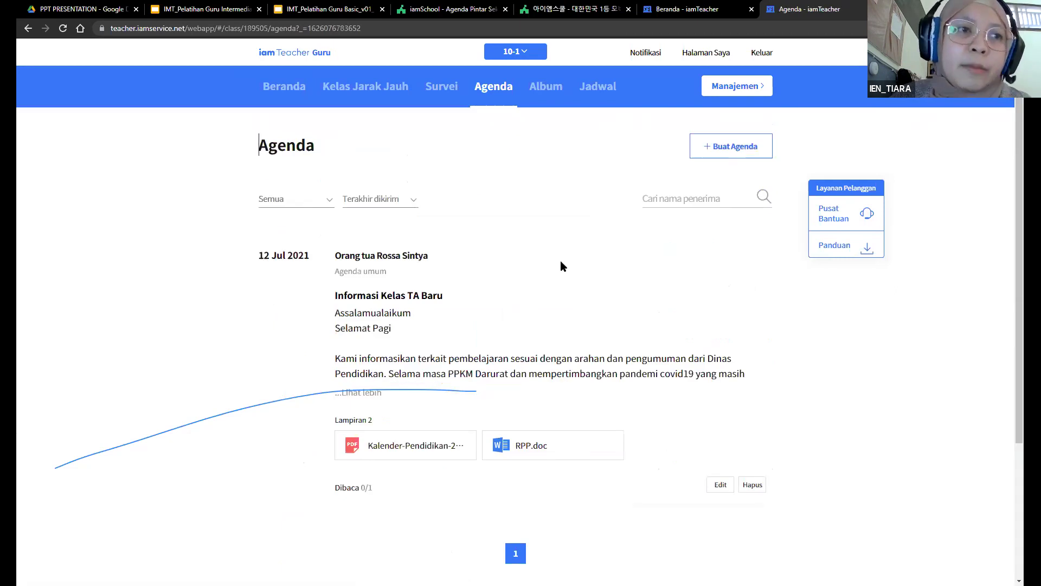
pyautogui.click(745, 150)
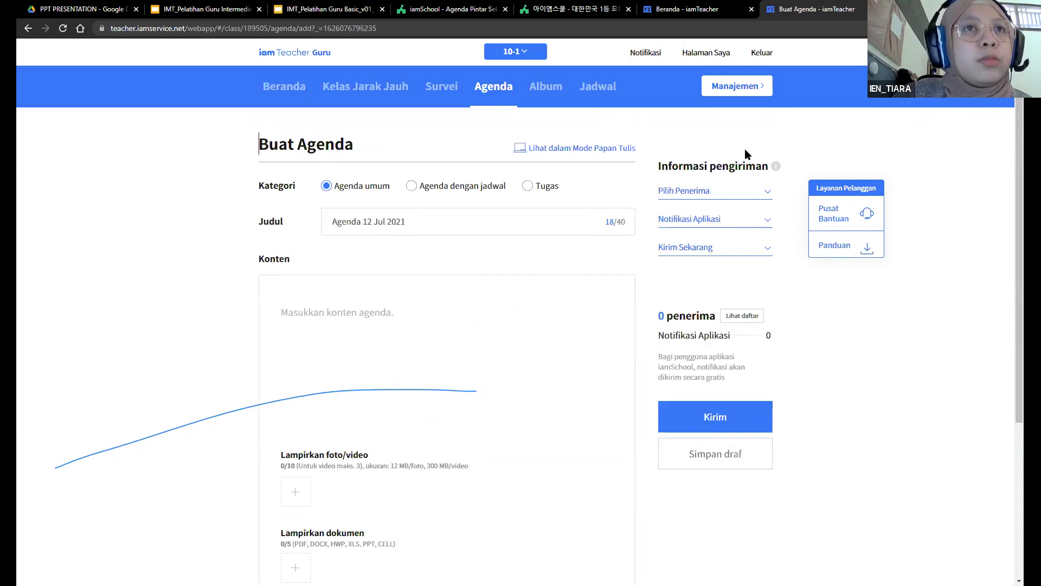
# Step: Make it a scheduled agenda dated 16/07/2021, titled and named 'Pengumpulan Biodata'
pyautogui.click(413, 190)
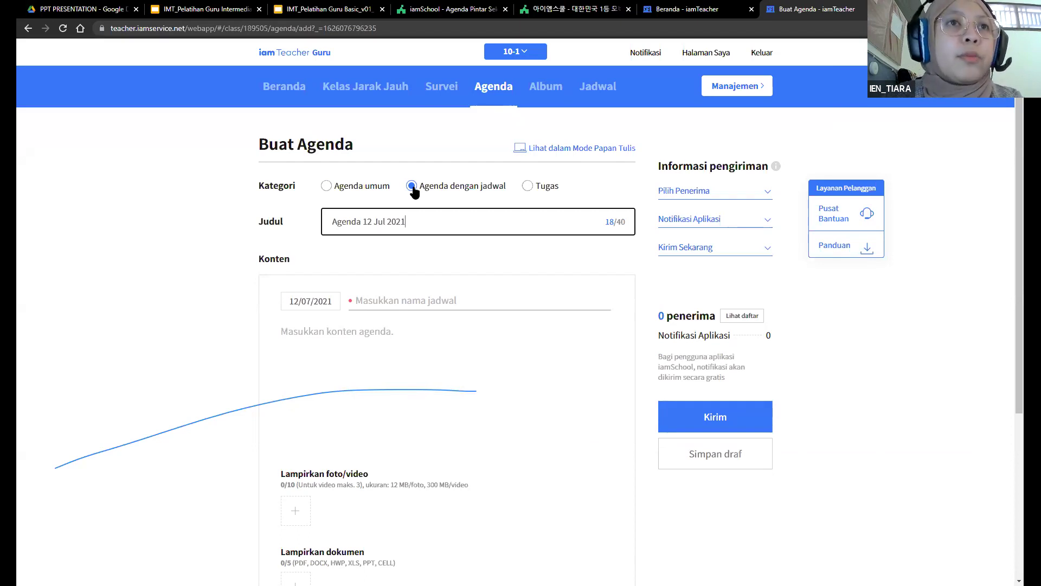
pyautogui.moveTo(425, 226); pyautogui.dragTo(310, 234)
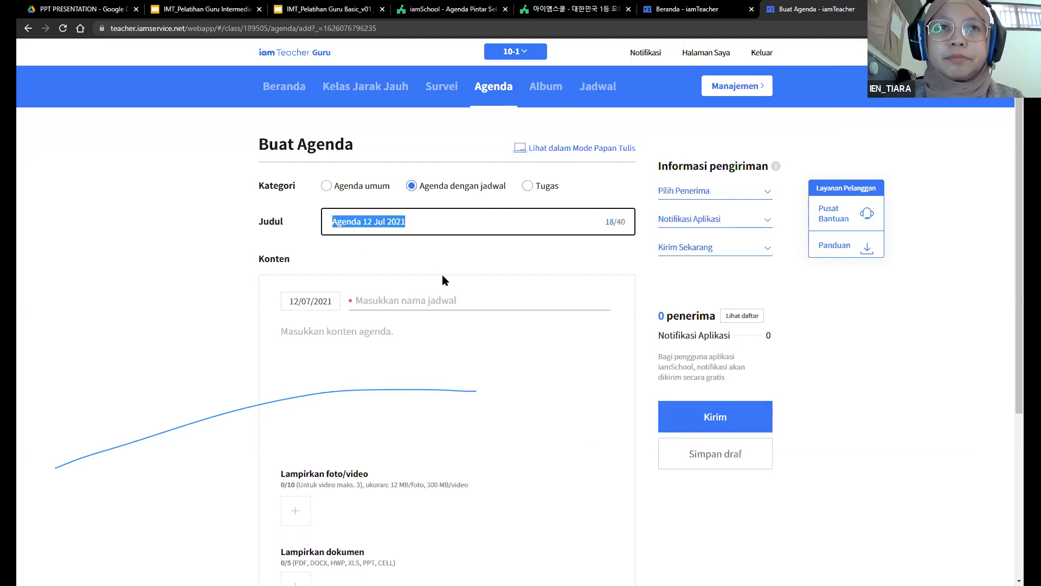
pyautogui.click(293, 301)
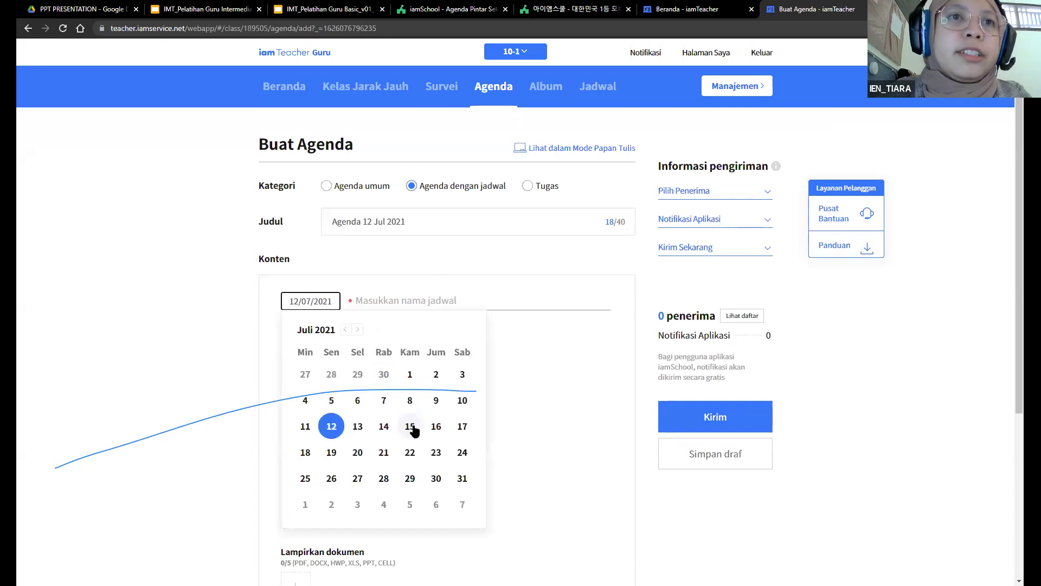
pyautogui.click(436, 426)
pyautogui.click(408, 297)
pyautogui.moveTo(388, 233); pyautogui.dragTo(292, 233)
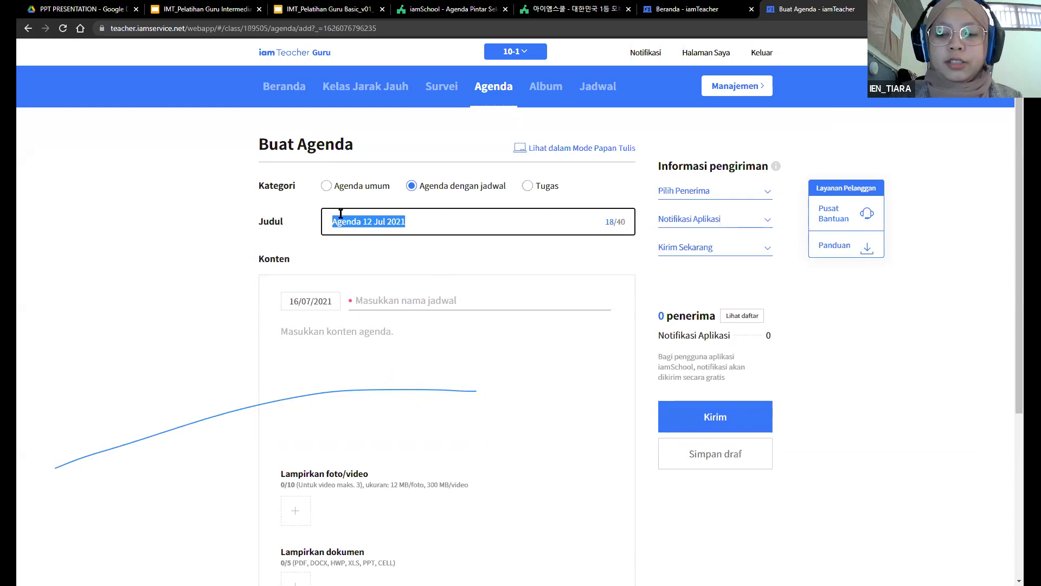
pyautogui.write('Pengump')
pyautogui.write('ulan Biodata')
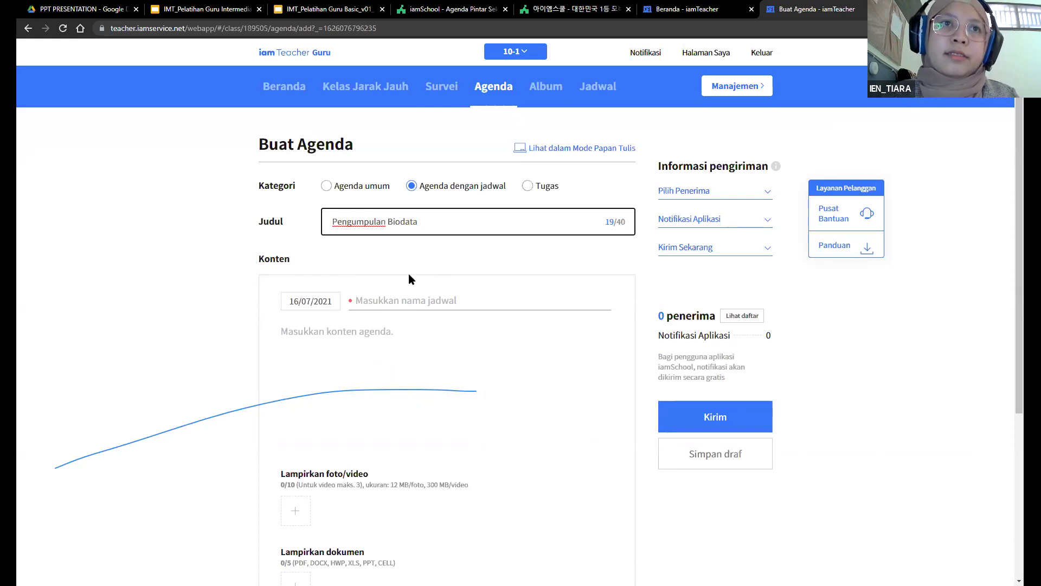
pyautogui.scroll(-5, 410, 282)
pyautogui.click(446, 60)
pyautogui.write('Peng')
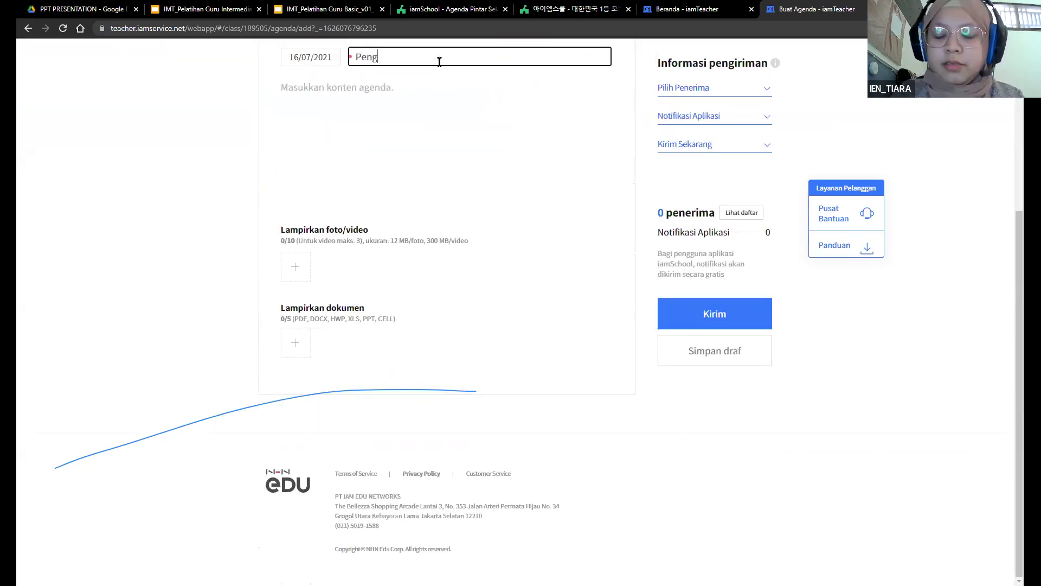
pyautogui.write('umpulan Biodata')
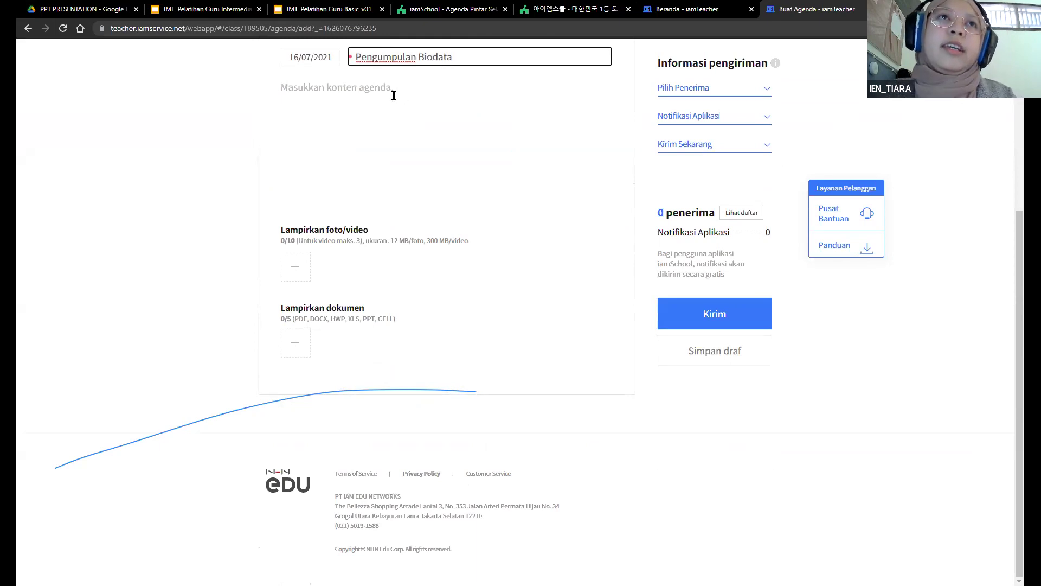
# Step: Write the message asking for the biodata form to be filled in and sent by hari Jumat
pyautogui.click(394, 96)
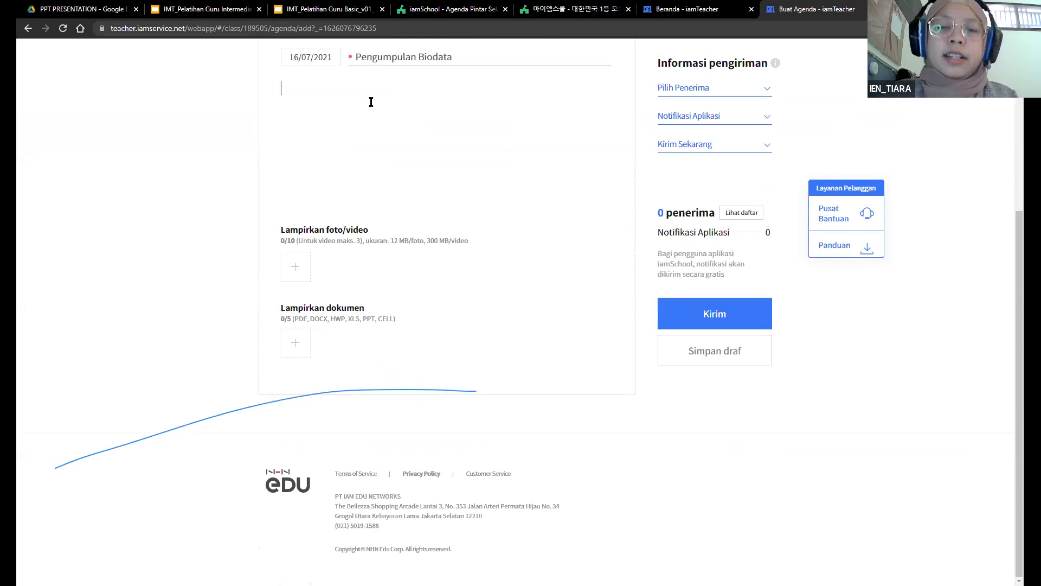
pyautogui.write('Selam')
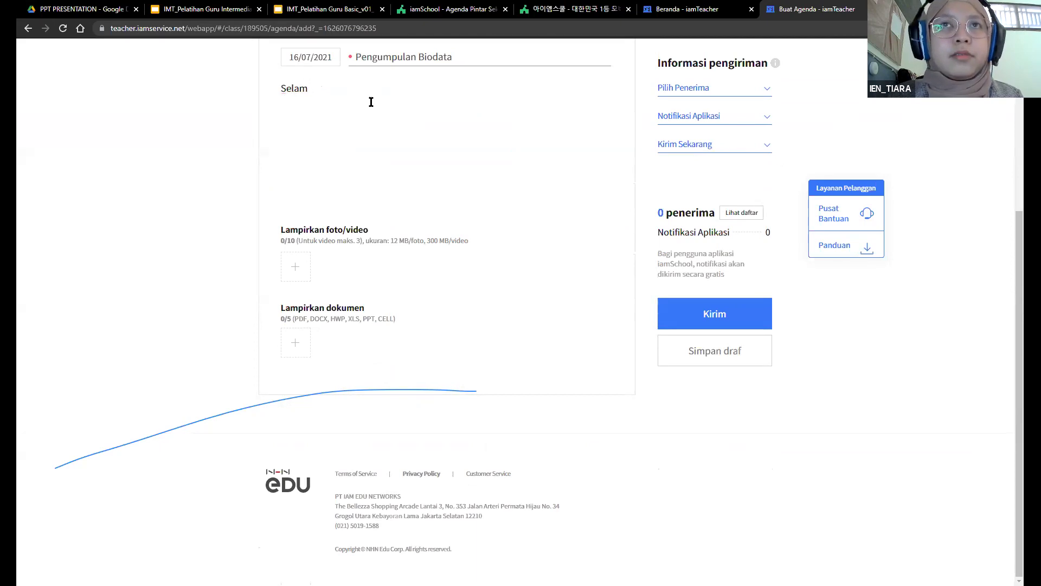
pyautogui.write('a Dalam')
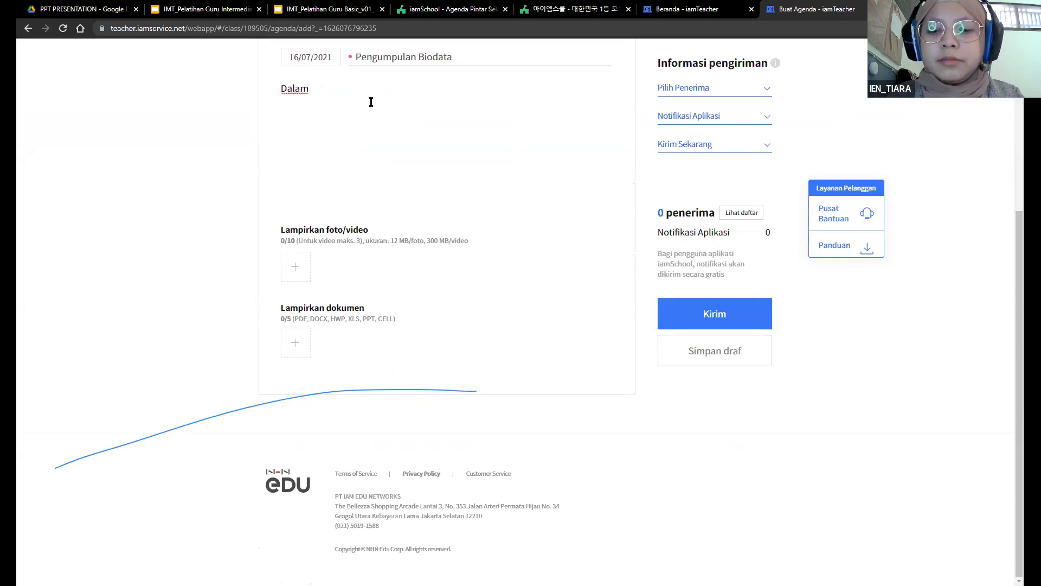
pyautogui.write(' r tahun ajaran baru,')
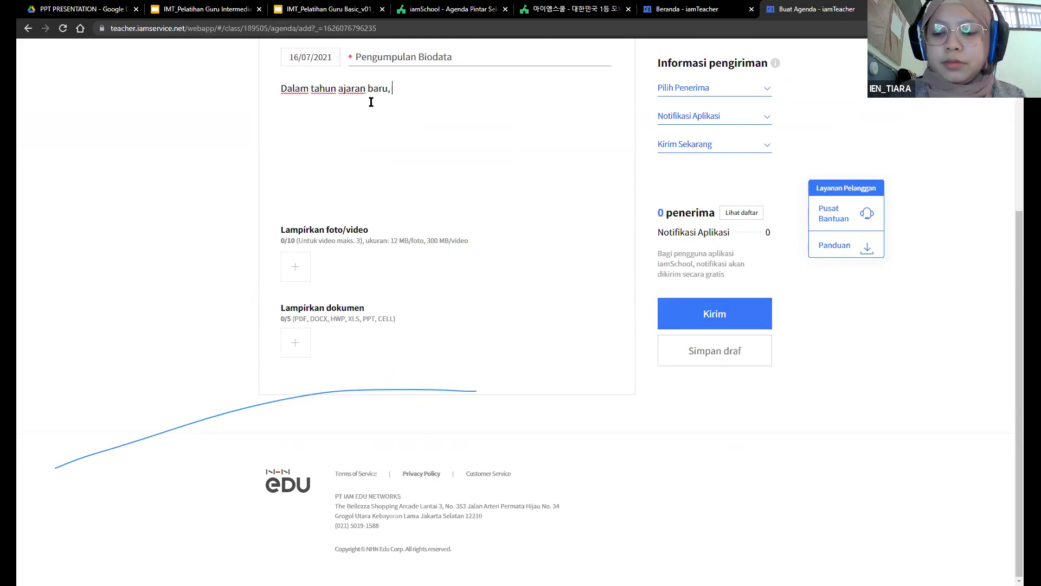
pyautogui.write(' silahkan ')
pyautogui.write('dapat mengisi ')
pyautogui.write('biodata')
pyautogui.press('BackSpace')
pyautogui.press('BackSpace')
pyautogui.press('BackSpace')
pyautogui.press('BackSpace')
pyautogui.write('formulir bioda')
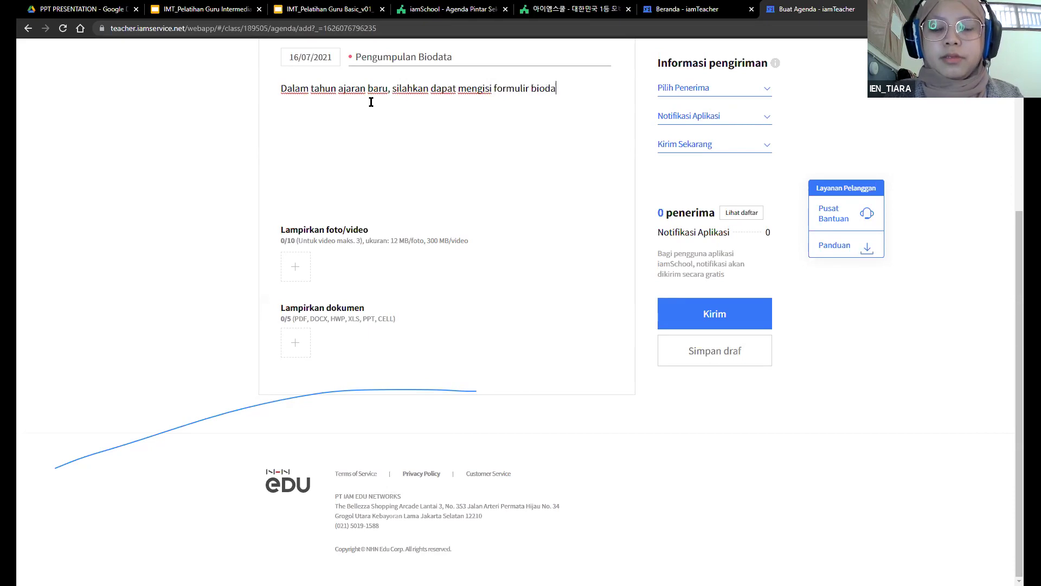
pyautogui.write('ta kemudian dikirimkan pali')
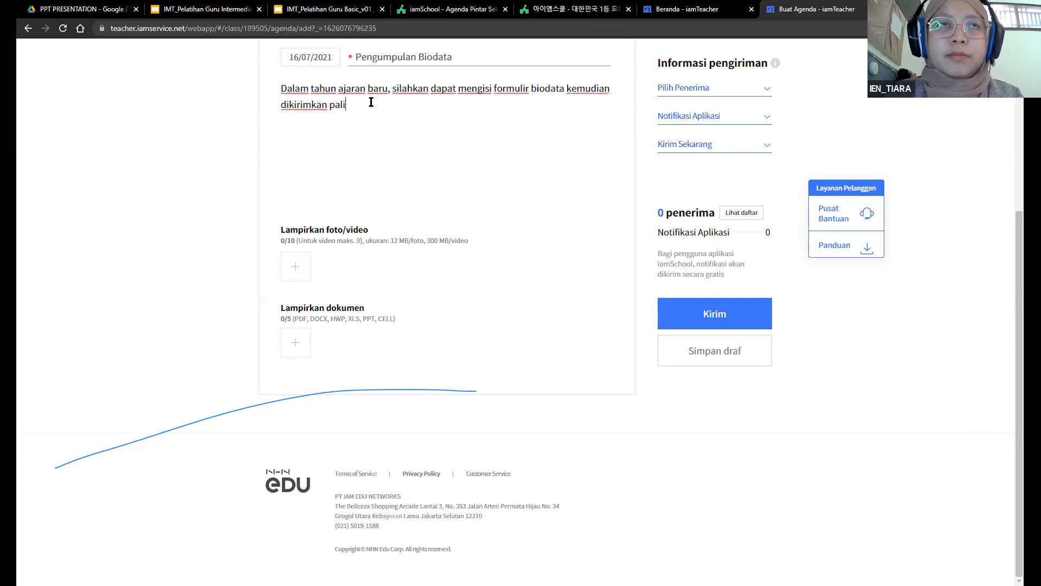
pyautogui.write('ng lambat')
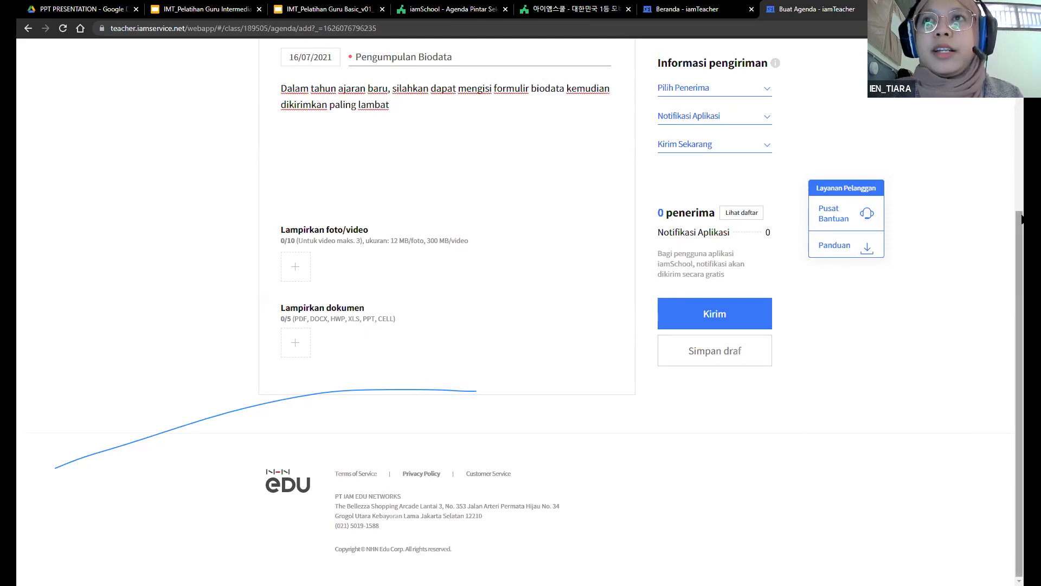
pyautogui.scroll(1, 1013, 186)
pyautogui.click(310, 102)
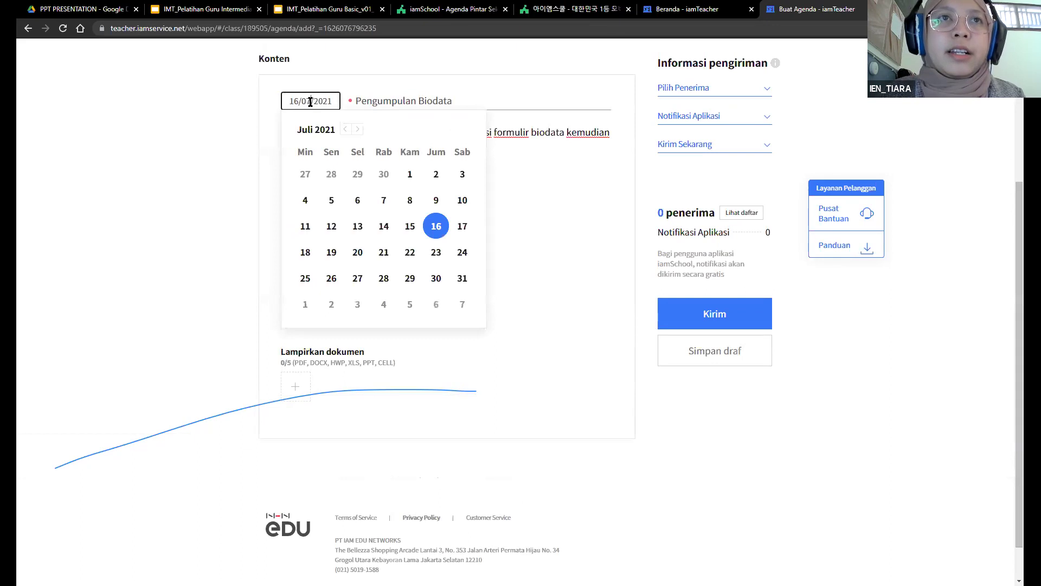
pyautogui.click(525, 191)
pyautogui.write('pada hari J')
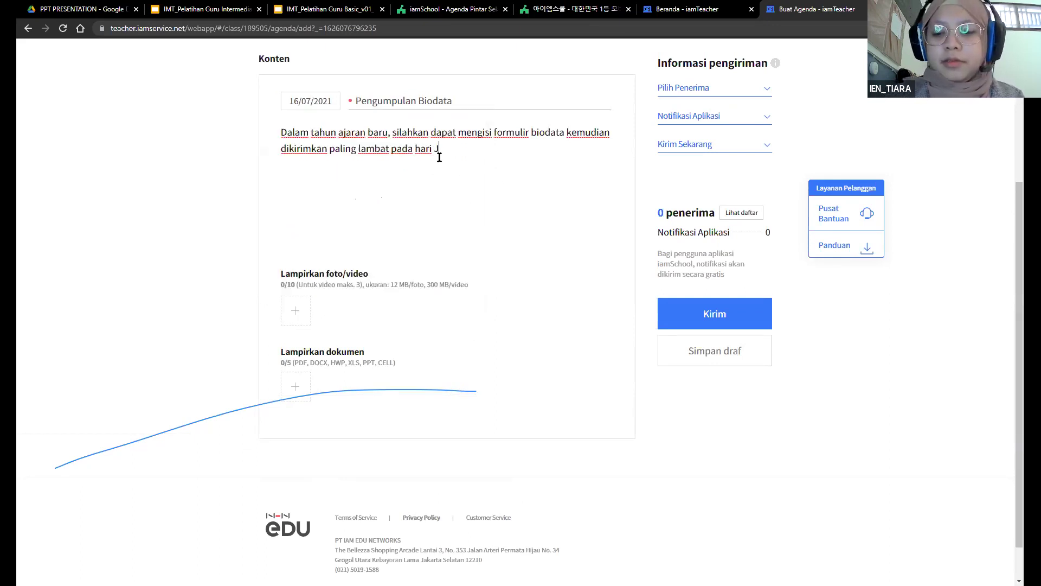
pyautogui.write('umat.')
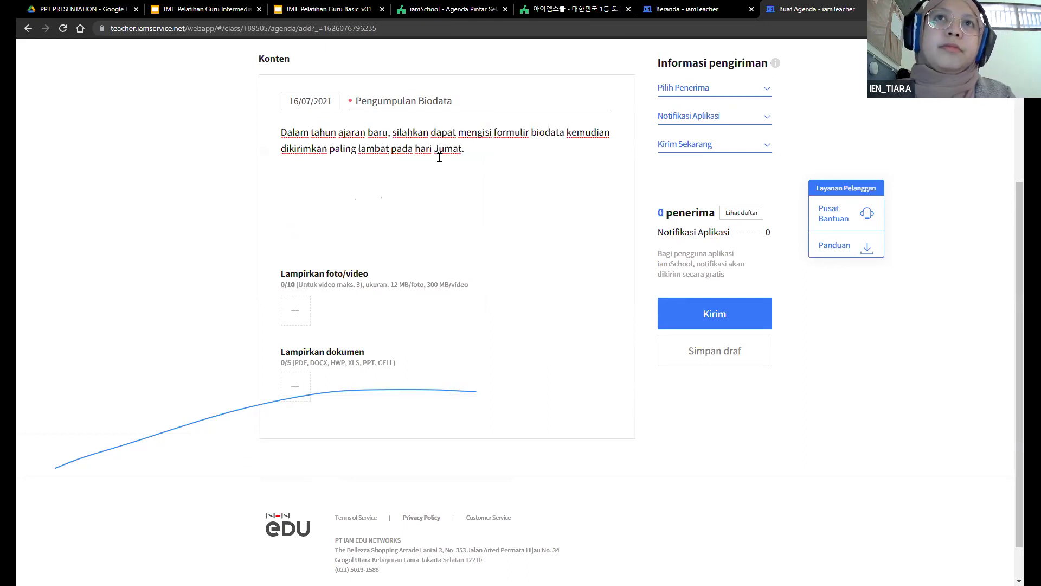
pyautogui.scroll(-2, 488, 325)
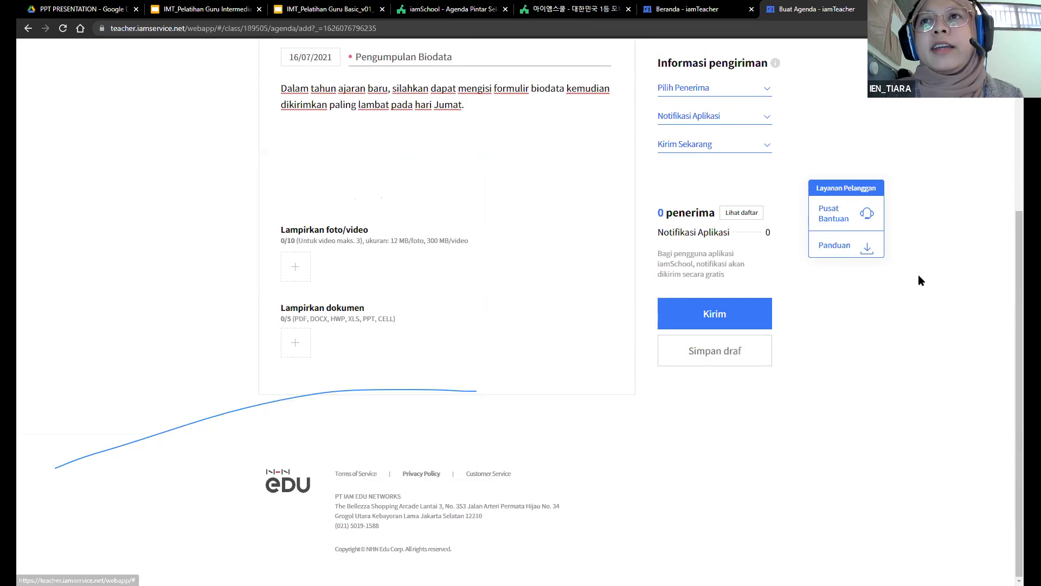
pyautogui.scroll(4, 870, 131)
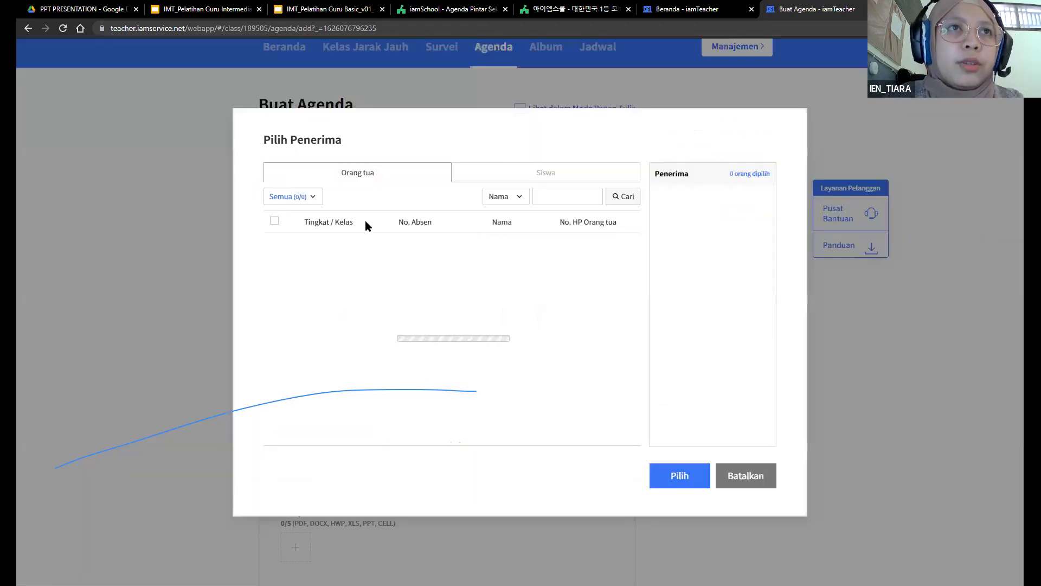
# Step: Select all parents and all students as the agenda's recipients
pyautogui.click(274, 221)
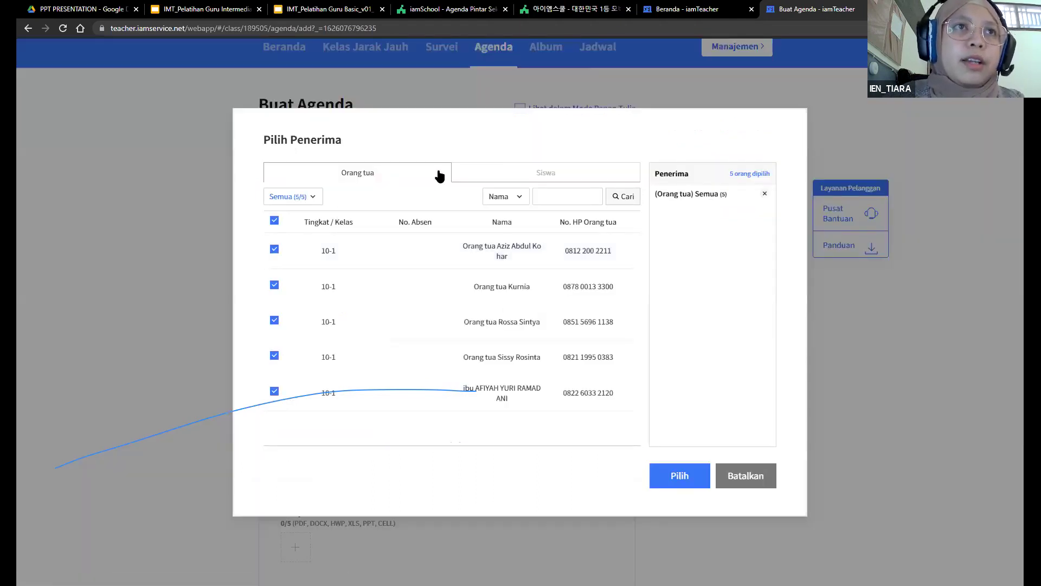
pyautogui.click(512, 176)
pyautogui.click(274, 221)
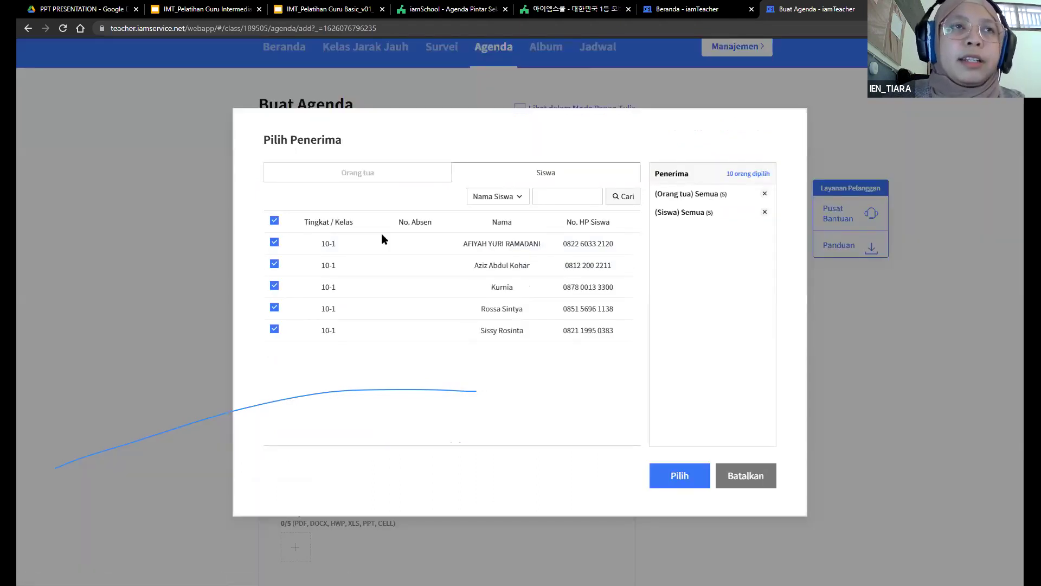
pyautogui.click(672, 477)
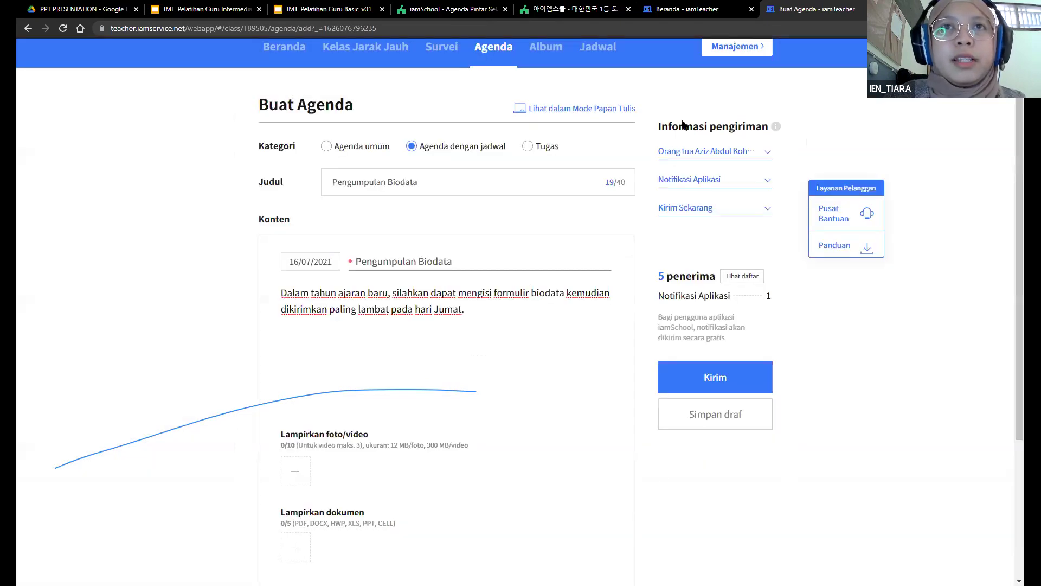
# Step: Send the Pengumpulan Biodata agenda immediately and view it in the Jadwal calendar
pyautogui.click(700, 210)
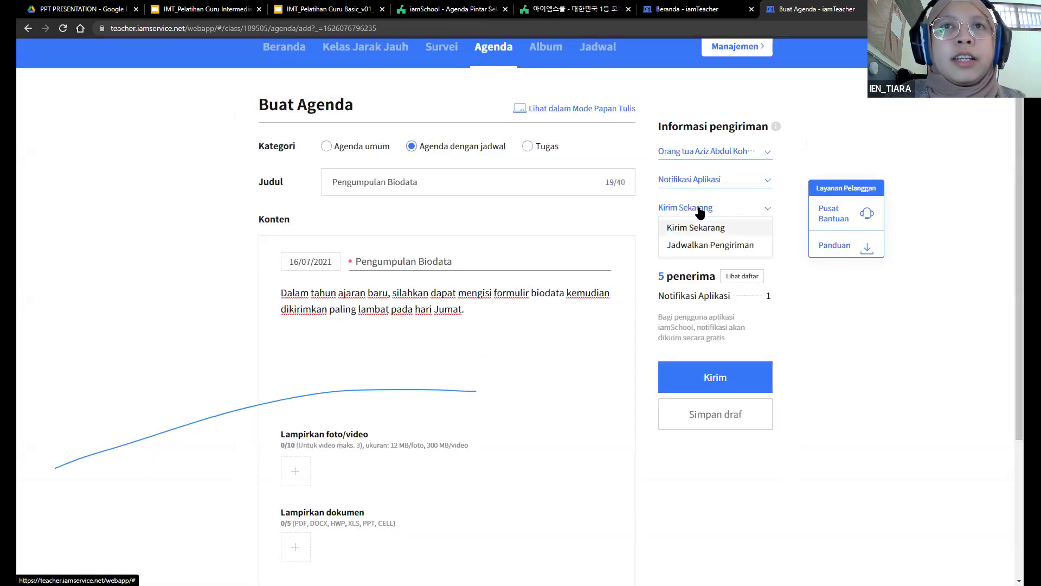
pyautogui.click(710, 245)
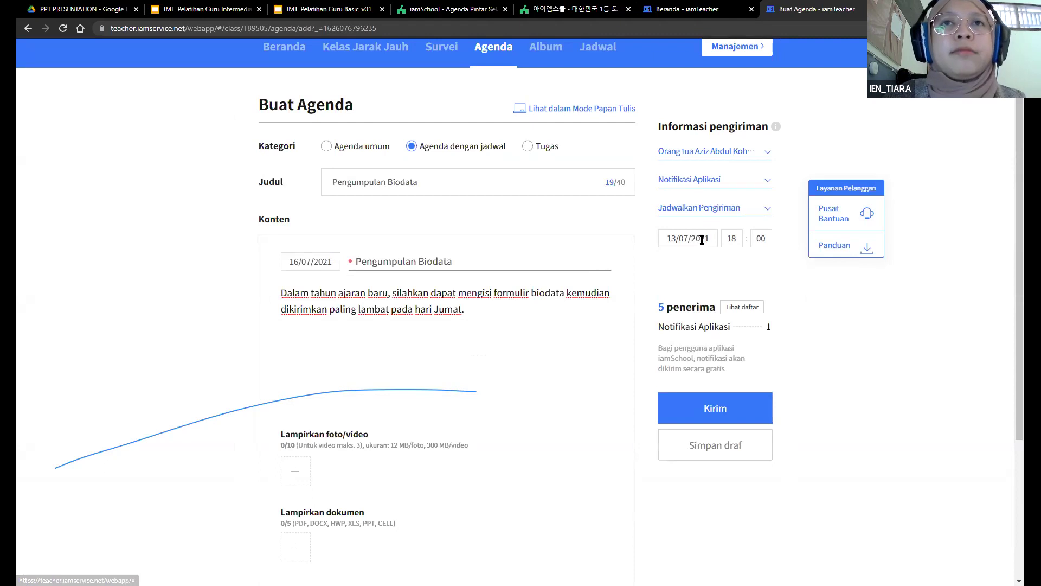
pyautogui.click(715, 209)
pyautogui.click(704, 225)
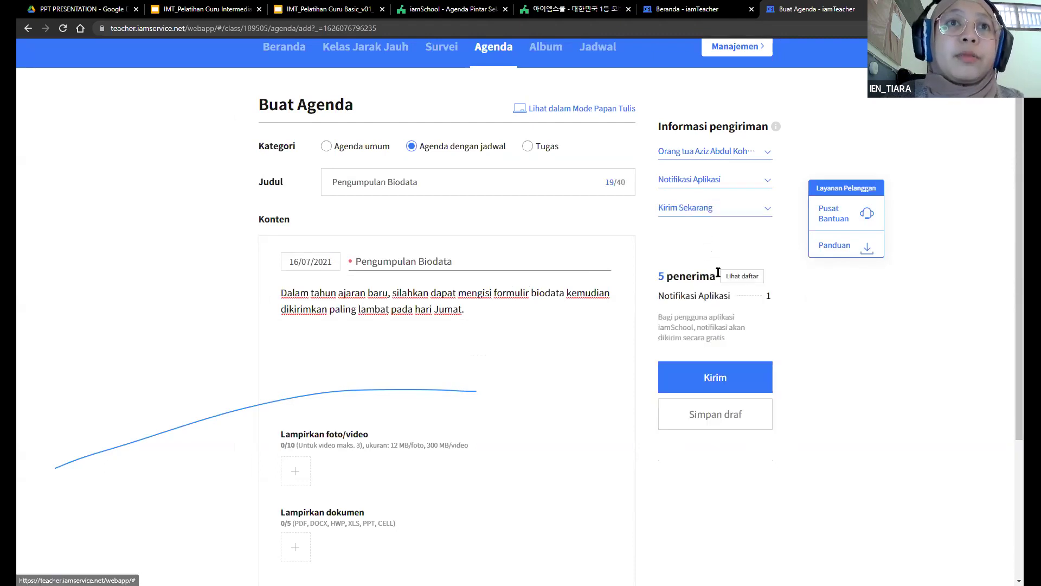
pyautogui.click(712, 380)
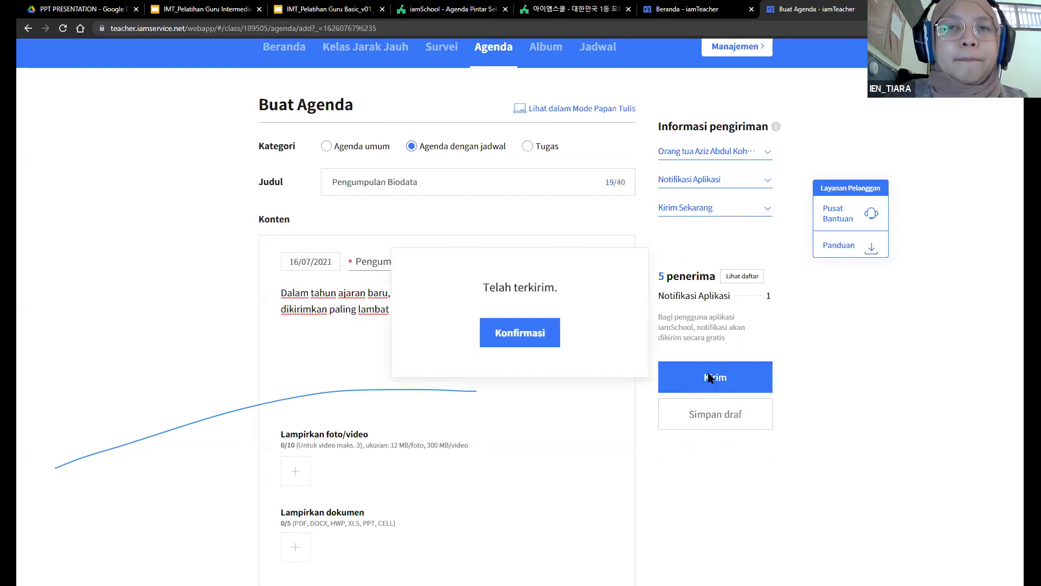
pyautogui.click(546, 335)
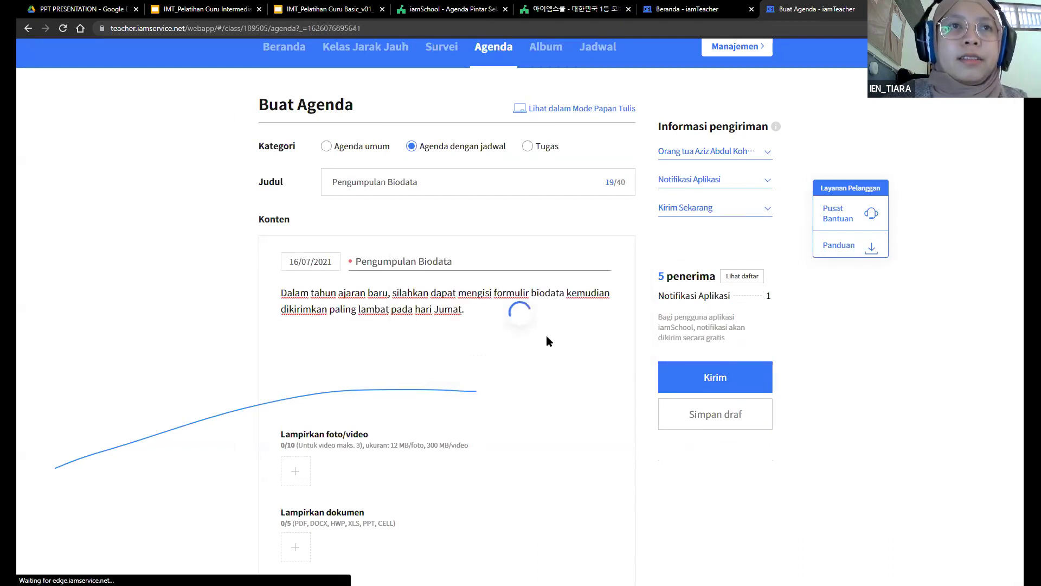
pyautogui.click(597, 87)
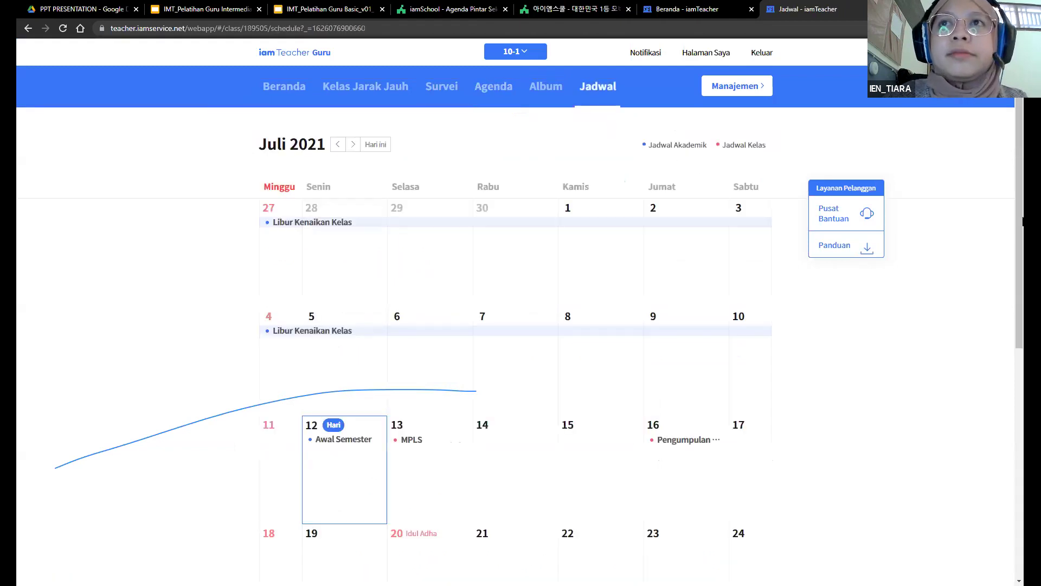
# Step: Scroll through the July calendar, then go back to the Agenda list
pyautogui.scroll(-4, 548, 181)
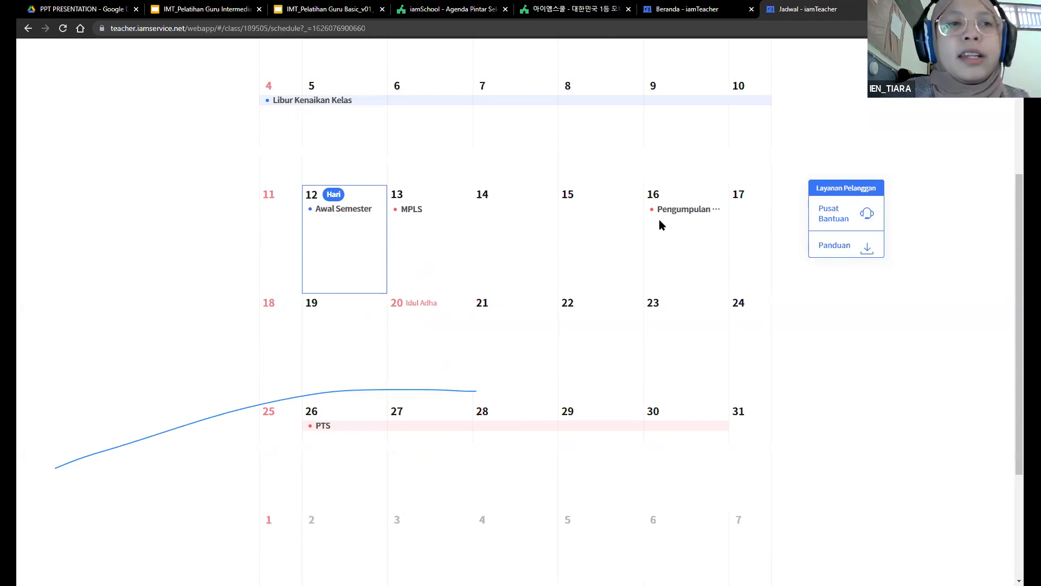
pyautogui.moveTo(1019, 206); pyautogui.dragTo(1008, 112)
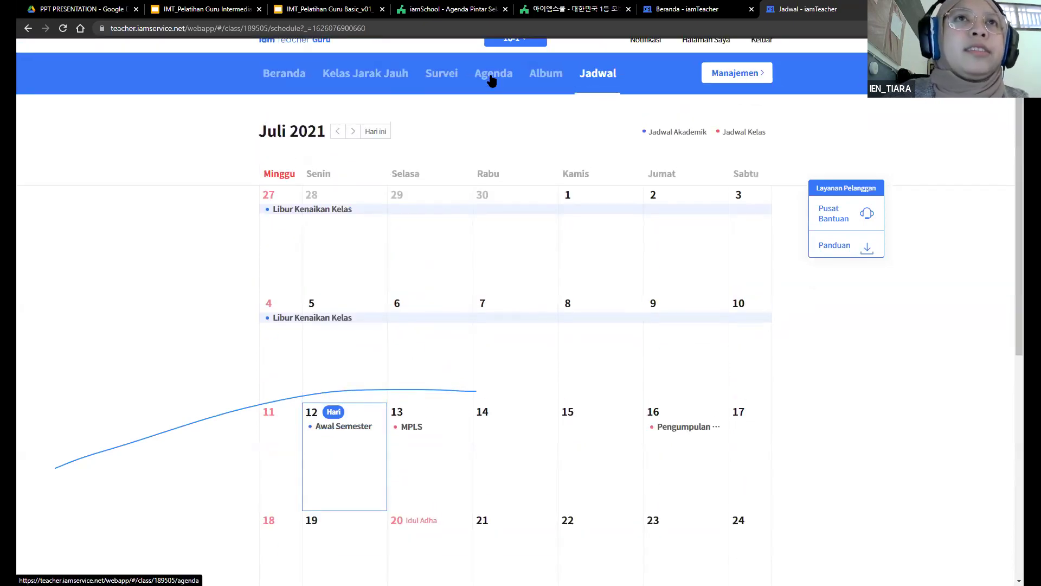
pyautogui.click(491, 74)
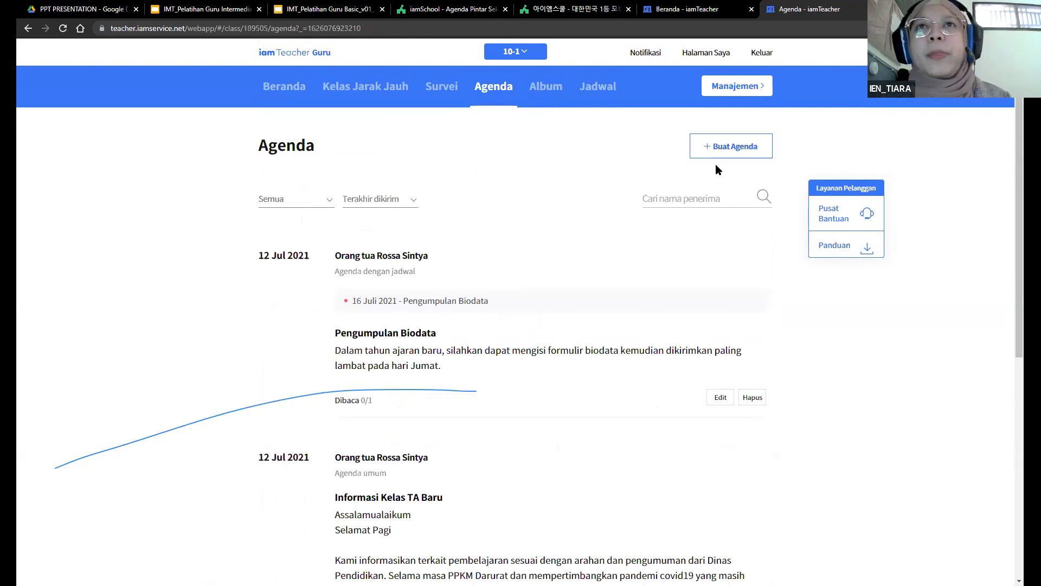
# Step: Start a Tugas agenda titled 'Tugas 12 Jul 2021', leaving the recipient chooser without picking anyone
pyautogui.click(702, 151)
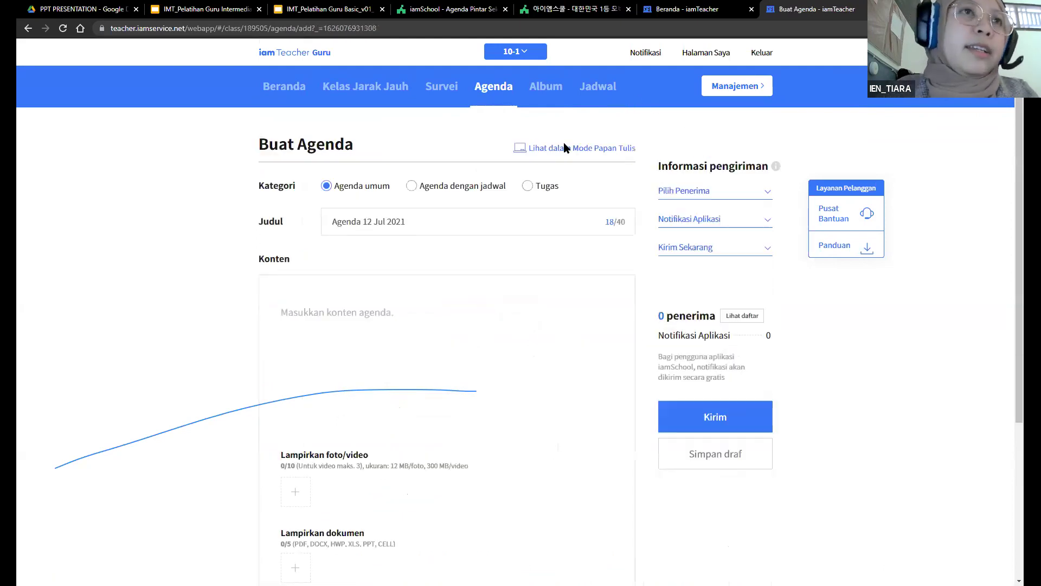
pyautogui.click(528, 187)
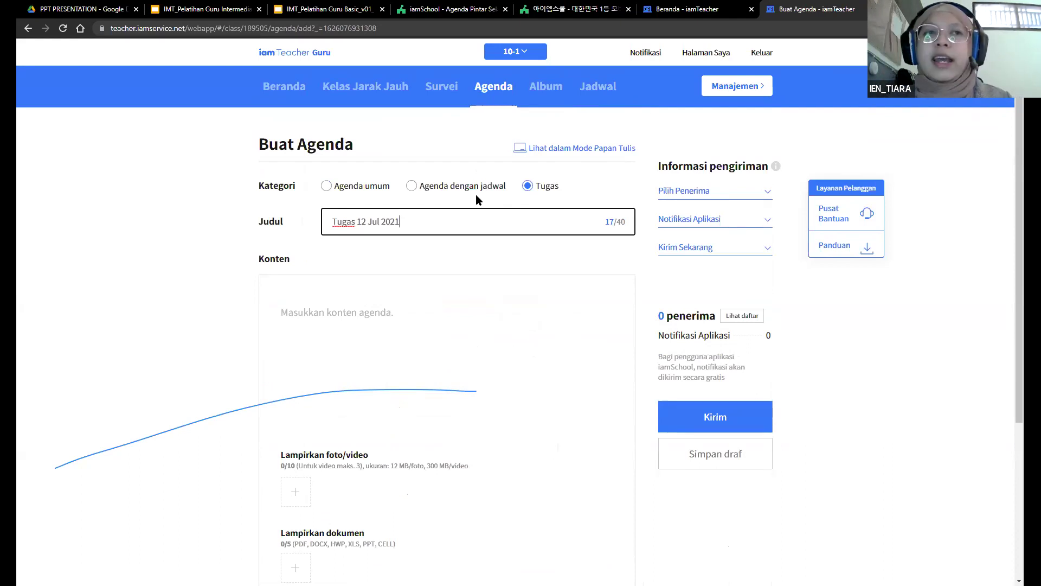
pyautogui.moveTo(404, 227); pyautogui.dragTo(324, 228)
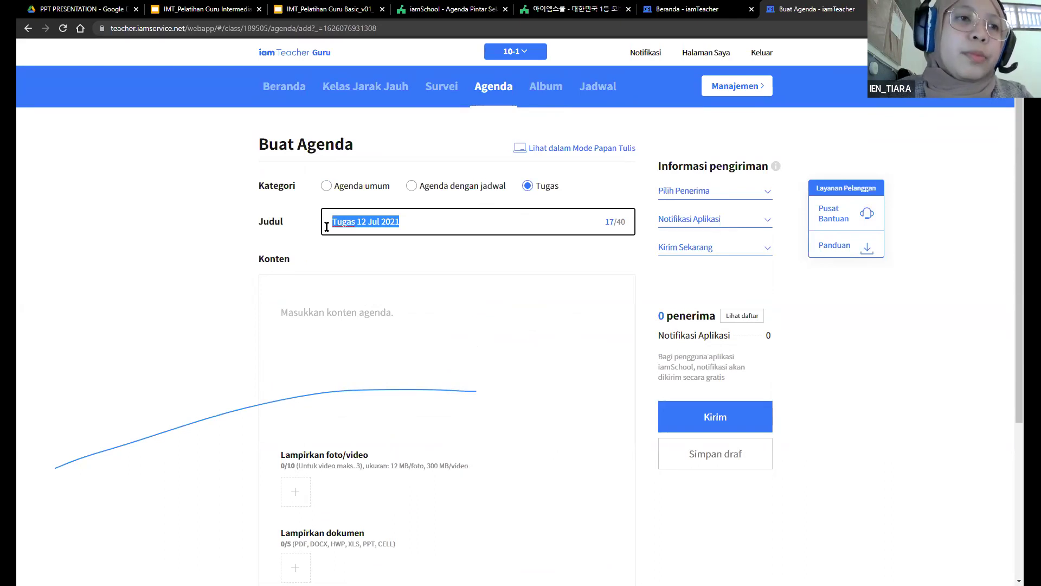
pyautogui.click(685, 193)
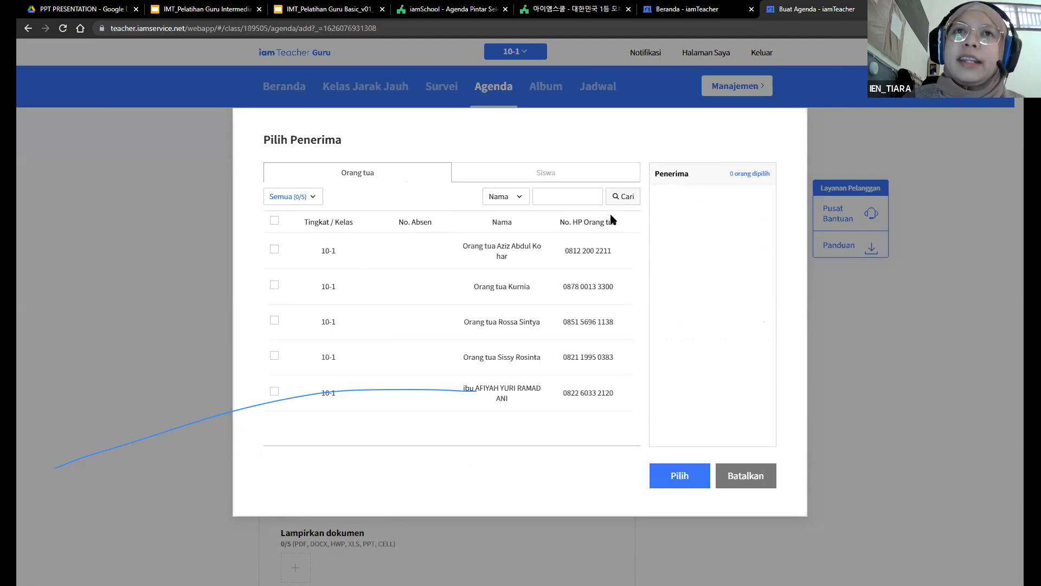
pyautogui.click(756, 483)
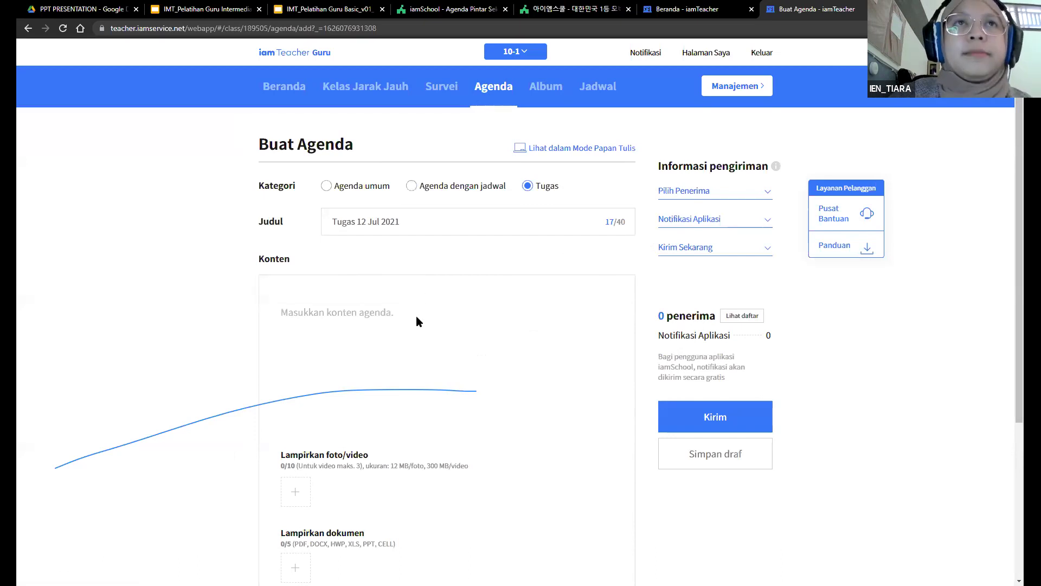
# Step: Abandon the unsent Tugas agenda via the Survei tab and open a blank Buat Kuesioner form
pyautogui.click(442, 87)
pyautogui.click(490, 346)
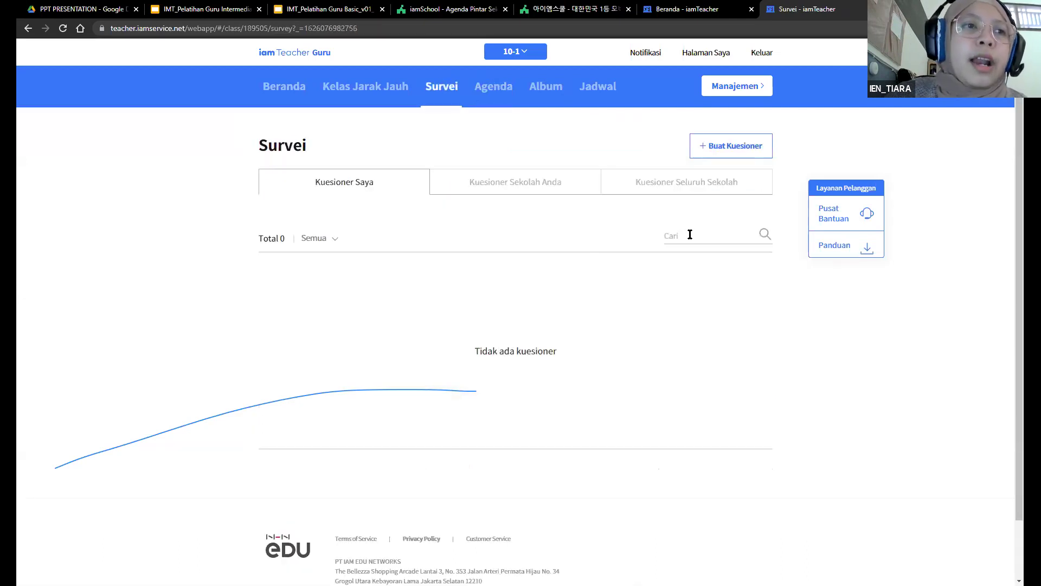
pyautogui.click(732, 146)
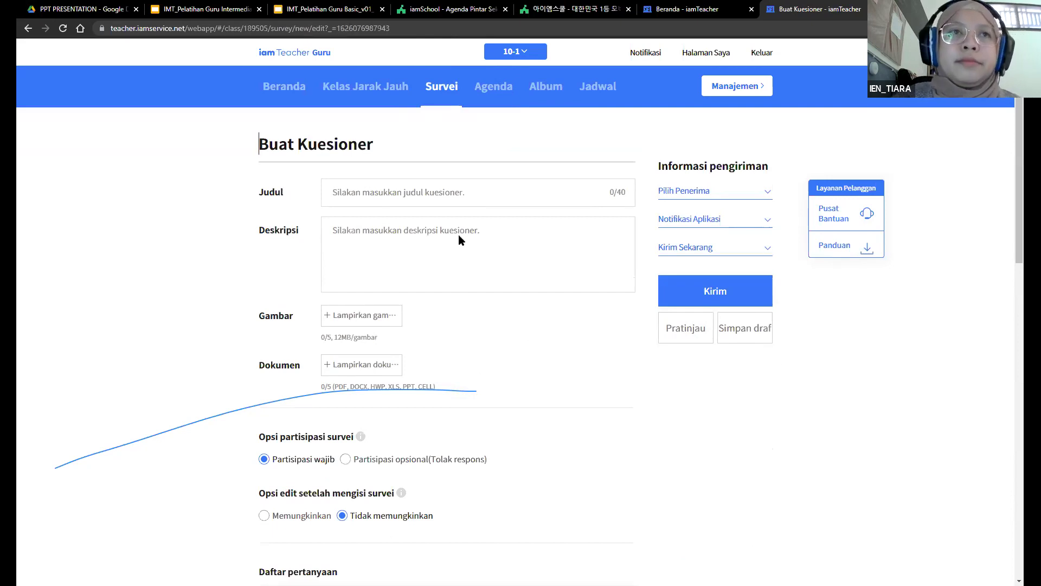
pyautogui.scroll(-3, 477, 304)
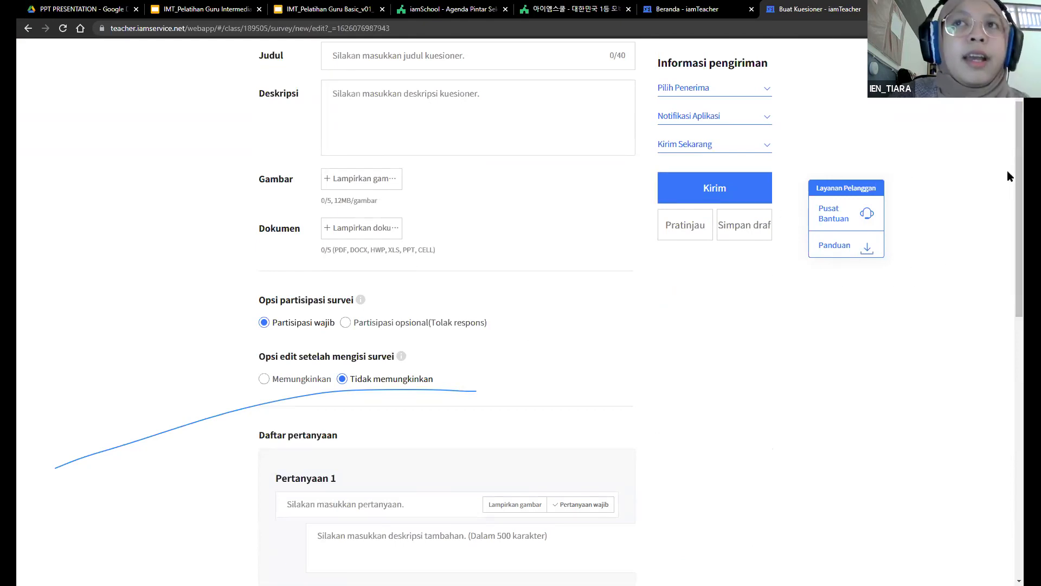
pyautogui.scroll(3, 1018, 175)
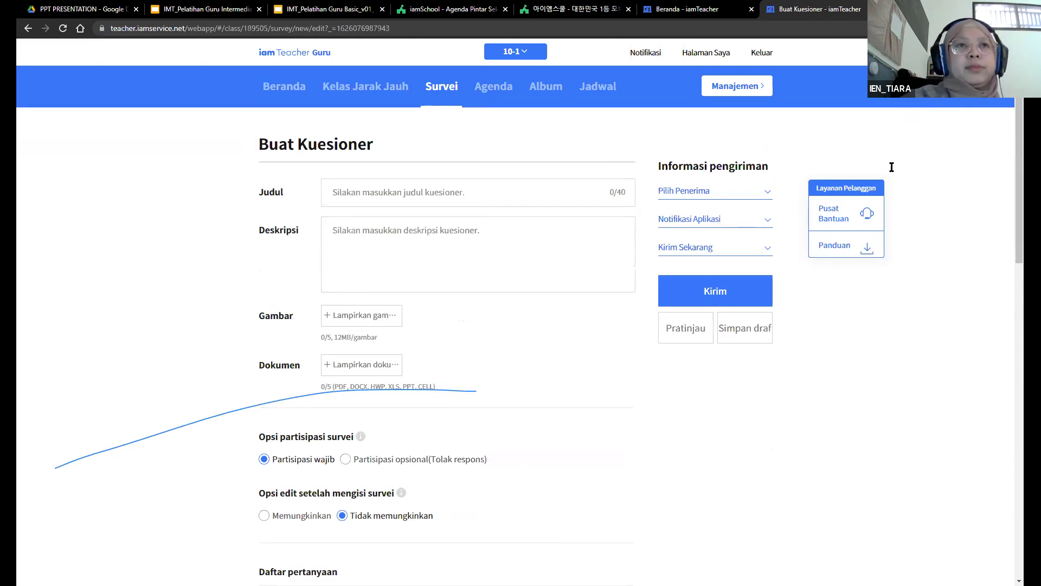
# Step: Start a new Buka Kelas form from Kelas Jarak Jauh and review its fields, including Nama Kelas
pyautogui.click(394, 86)
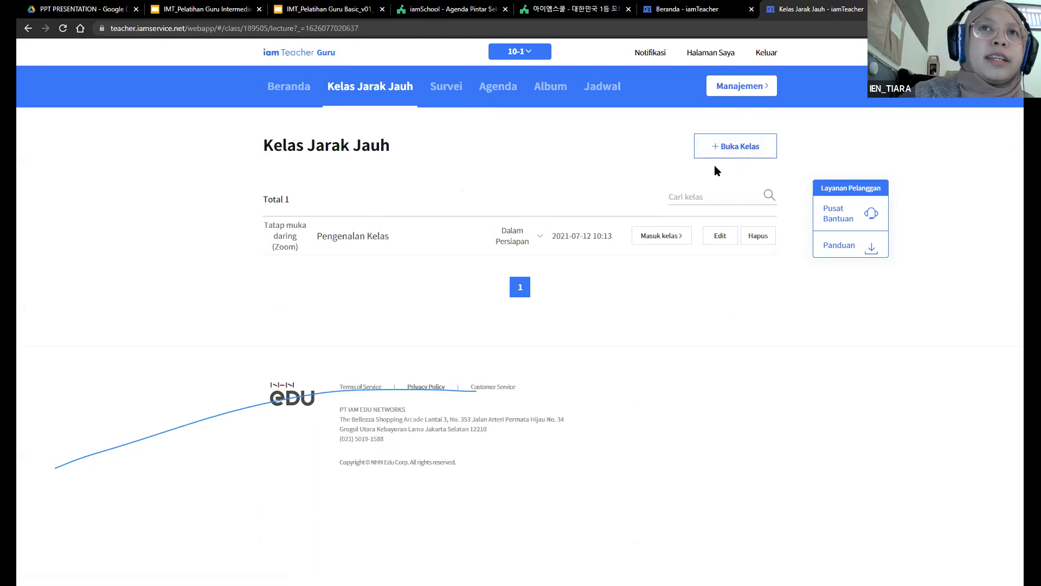
pyautogui.click(727, 147)
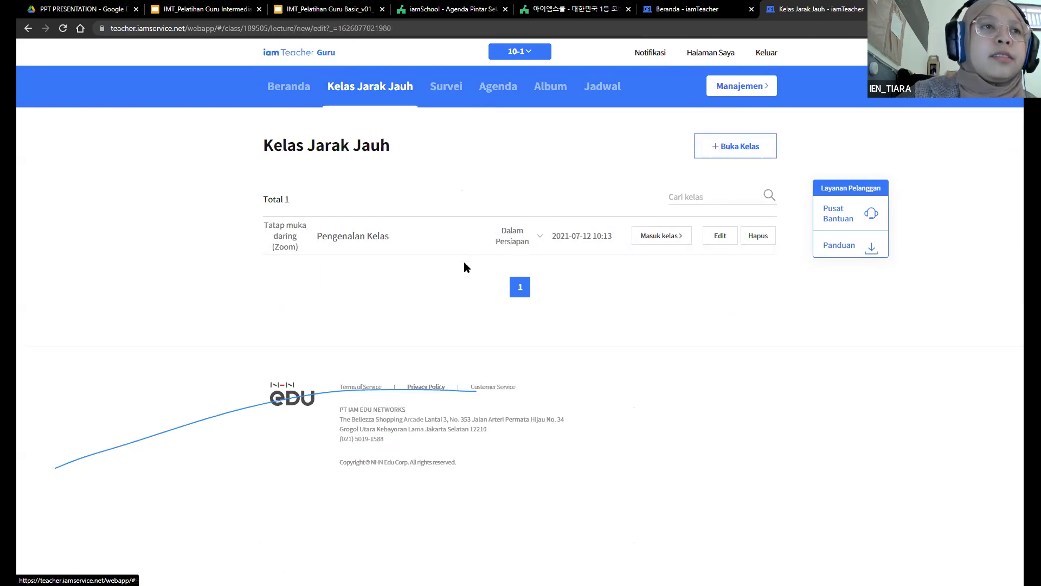
pyautogui.click(494, 193)
pyautogui.moveTo(1020, 169); pyautogui.dragTo(1018, 304)
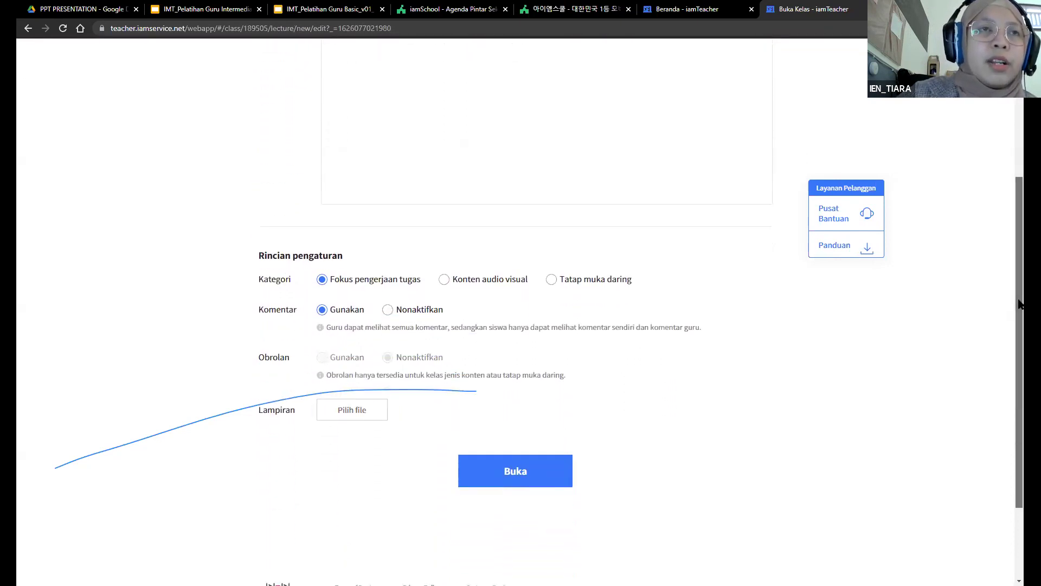
pyautogui.scroll(3, 511, 139)
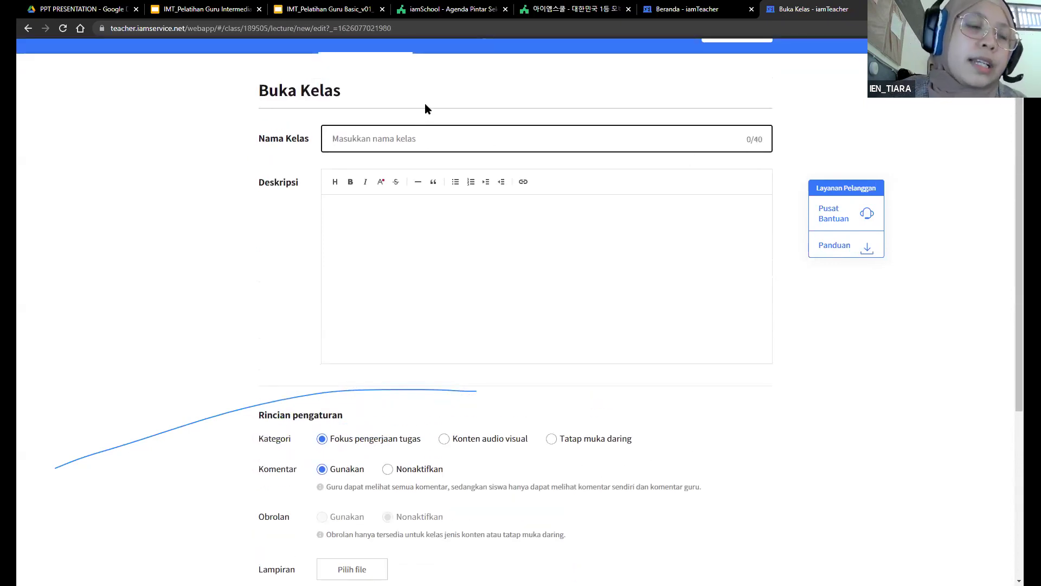
pyautogui.click(430, 138)
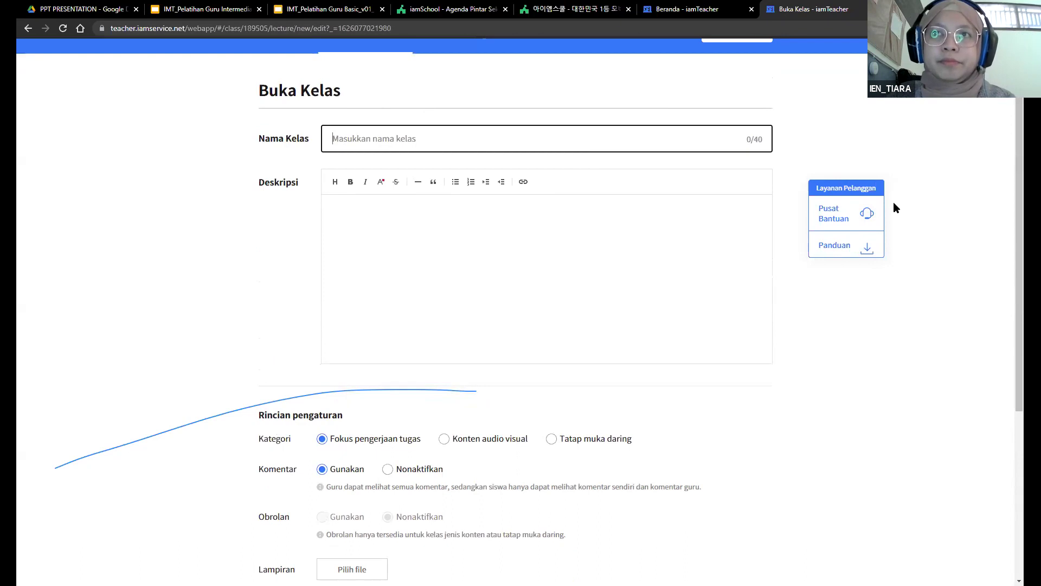
pyautogui.moveTo(1019, 281); pyautogui.dragTo(1020, 321)
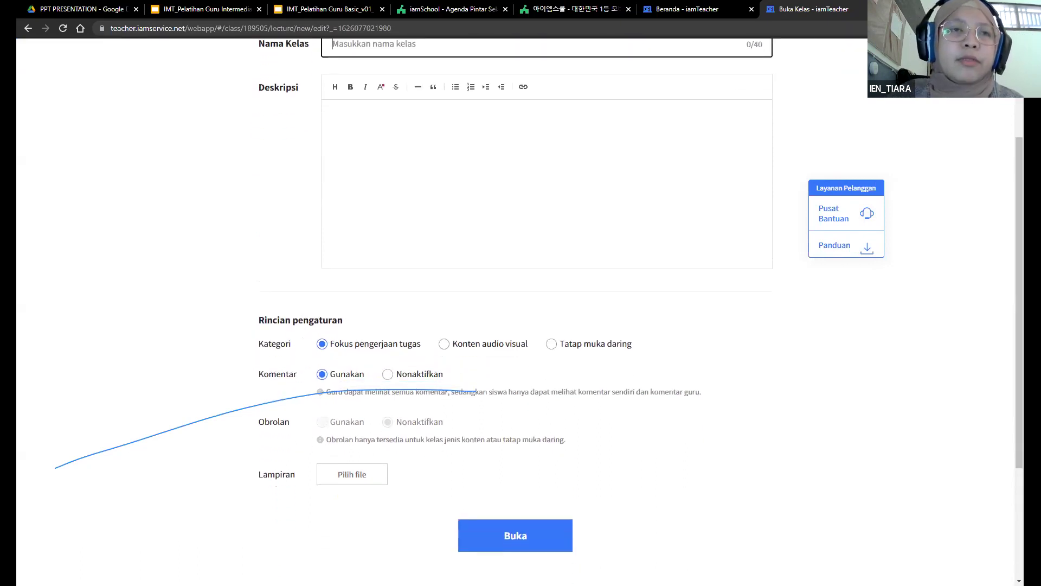
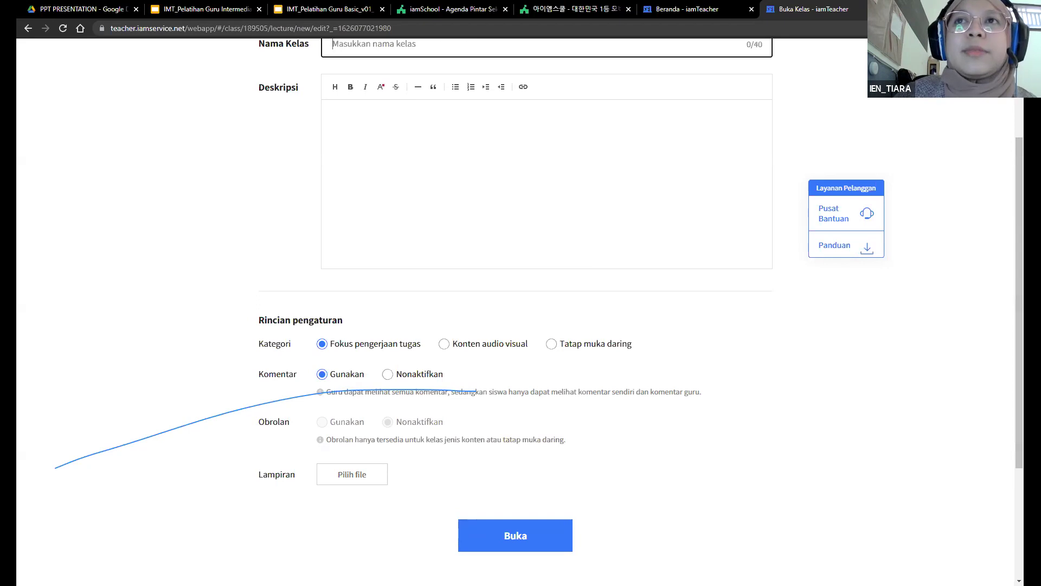
# Step: Name the class 'Seni Rupa Tiga Dimensi' and start the description with 'Silahkan tonton video berikut dan kerjakan la…'
pyautogui.scroll(2, 1008, 152)
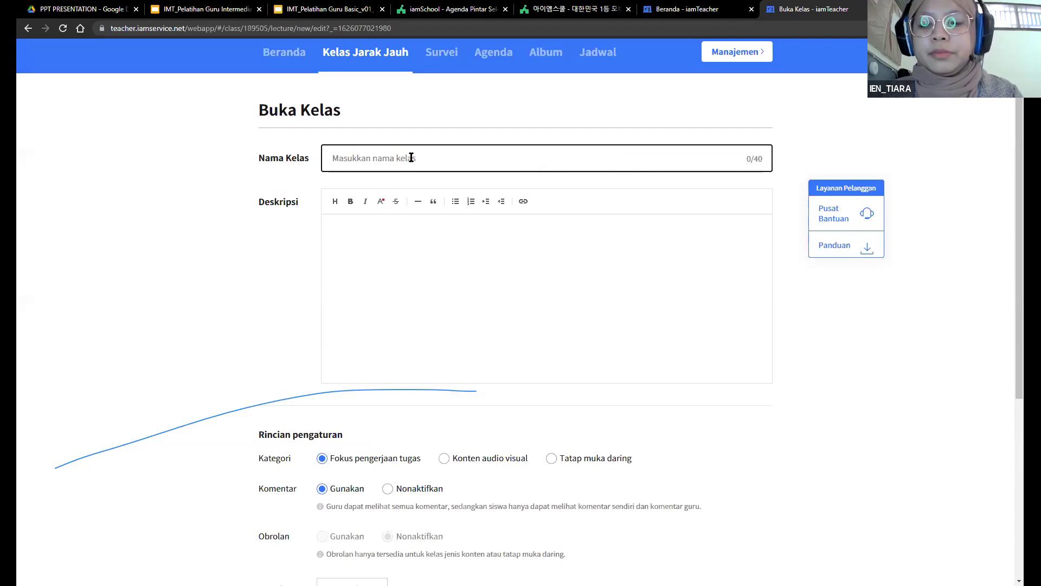
pyautogui.write('Se')
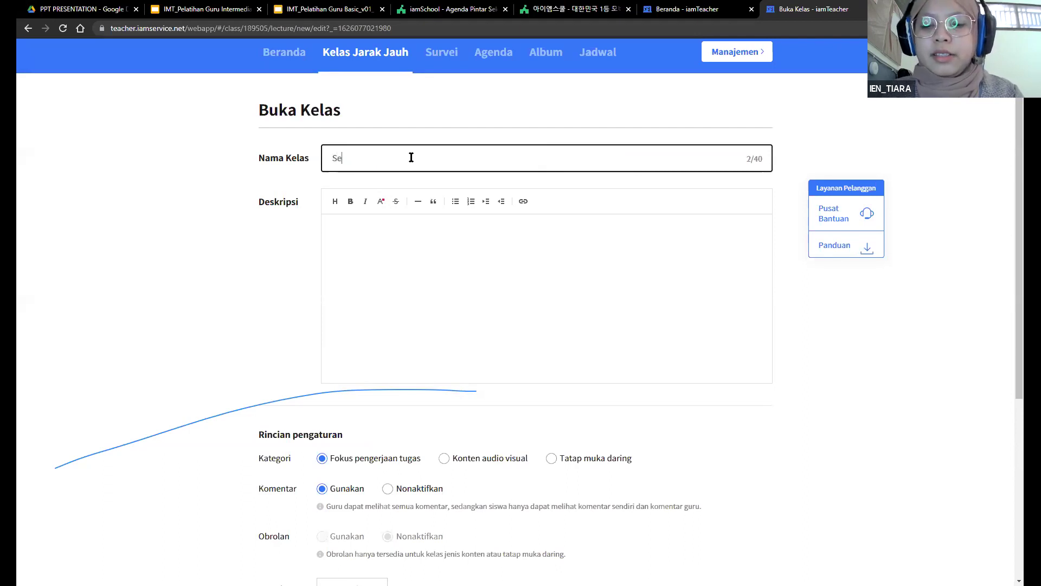
pyautogui.write('ni Rupa Tiga Dimensi')
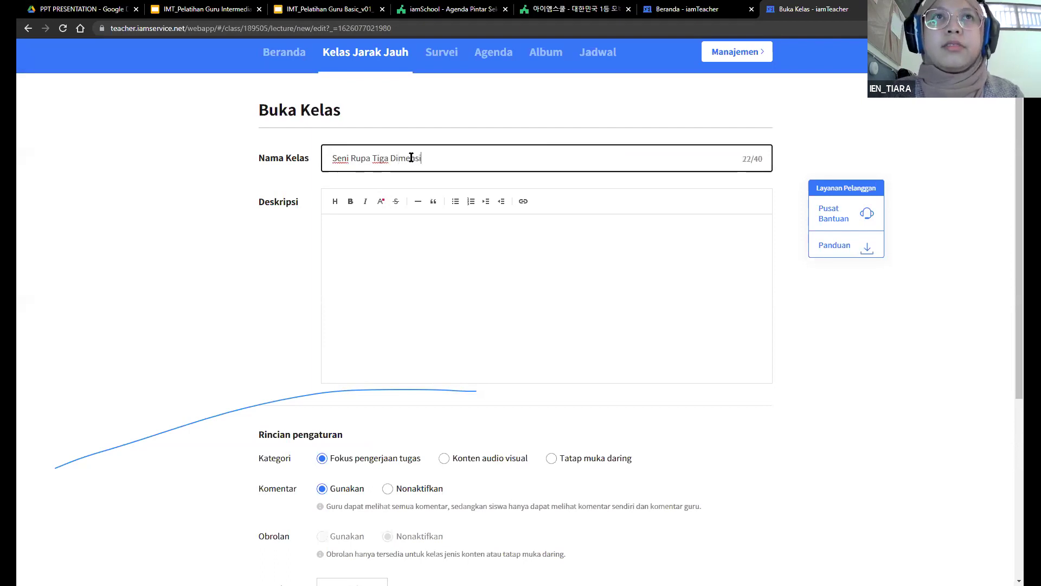
pyautogui.click(367, 233)
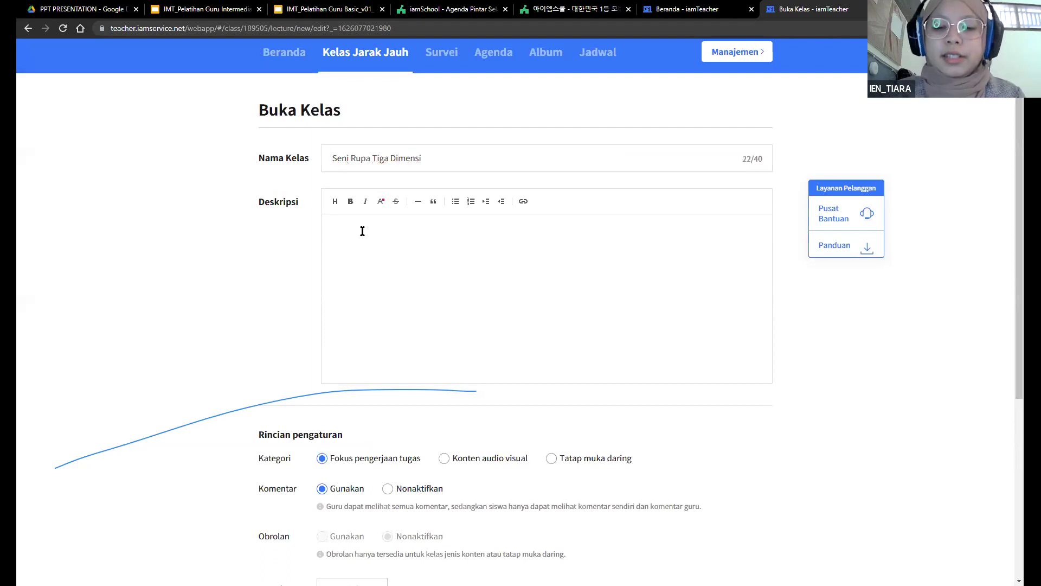
pyautogui.write('Silahkan ')
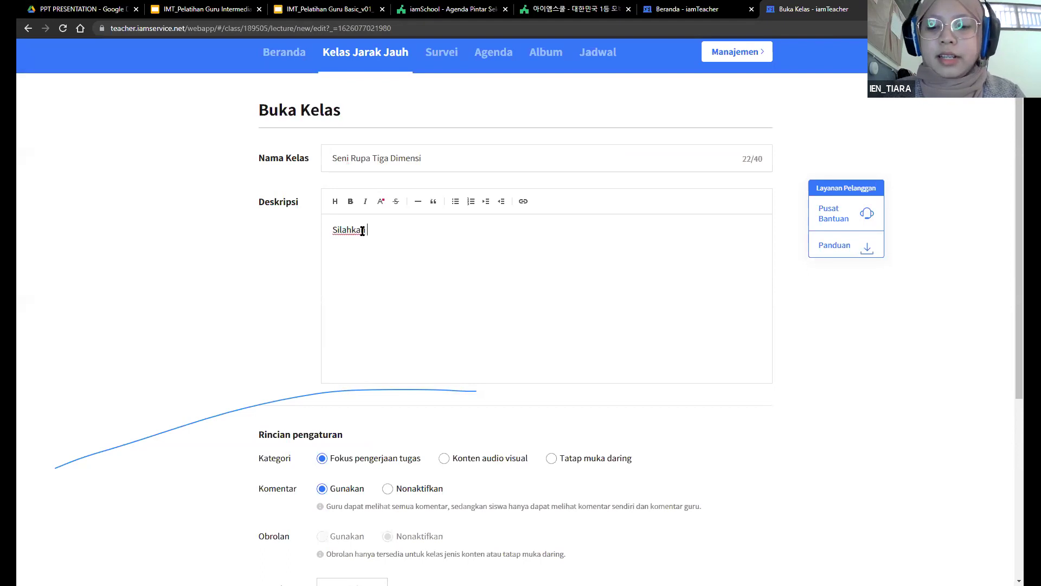
pyautogui.write('tonton video berikut ')
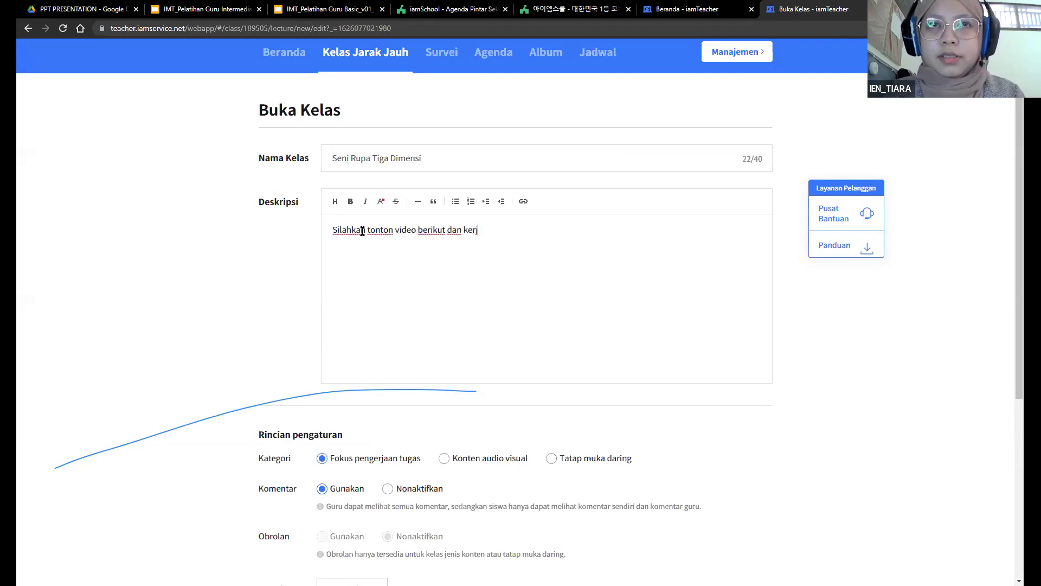
pyautogui.write('dan kerjakan latihan soalnya!')
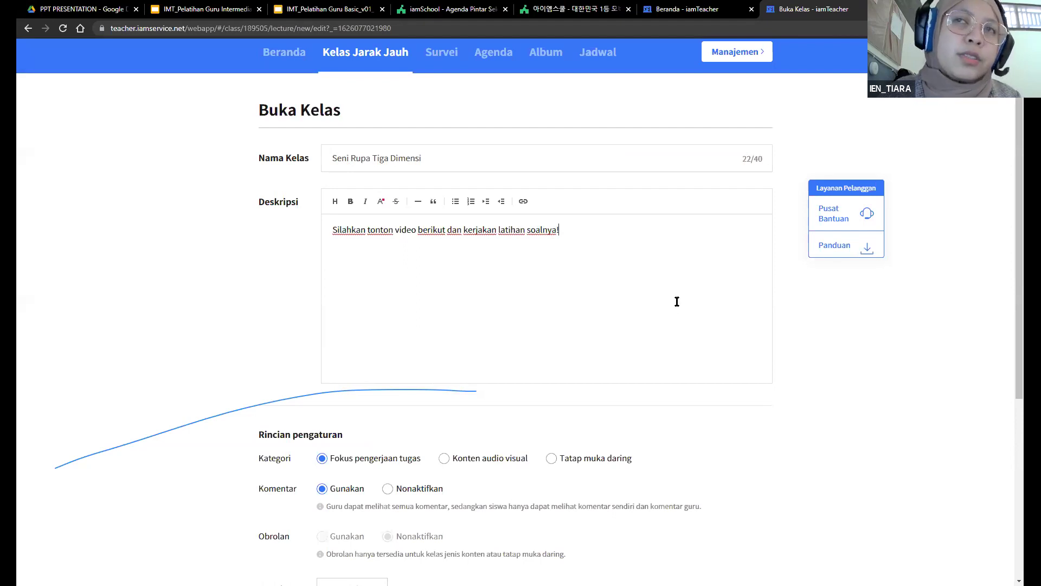
# Step: Set the class to Konten audio visual with YouTube as the service, then open a new tab
pyautogui.scroll(-3, 1003, 290)
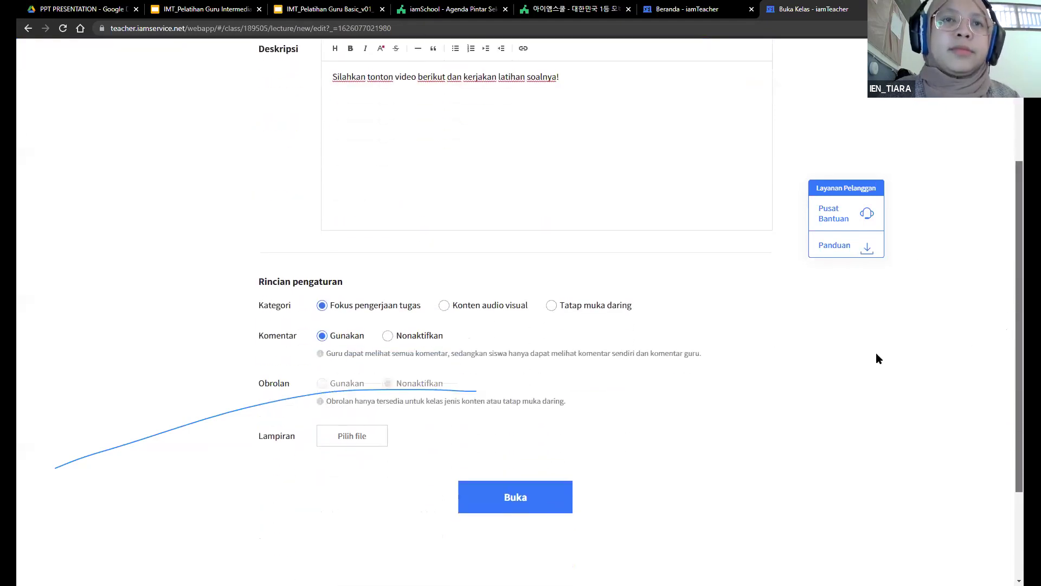
pyautogui.click(444, 286)
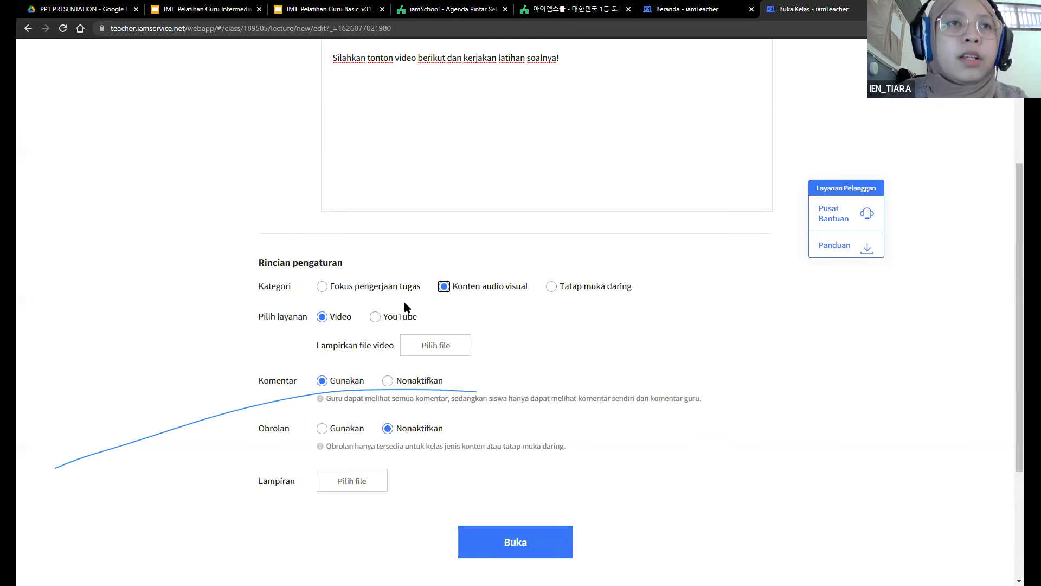
pyautogui.click(413, 343)
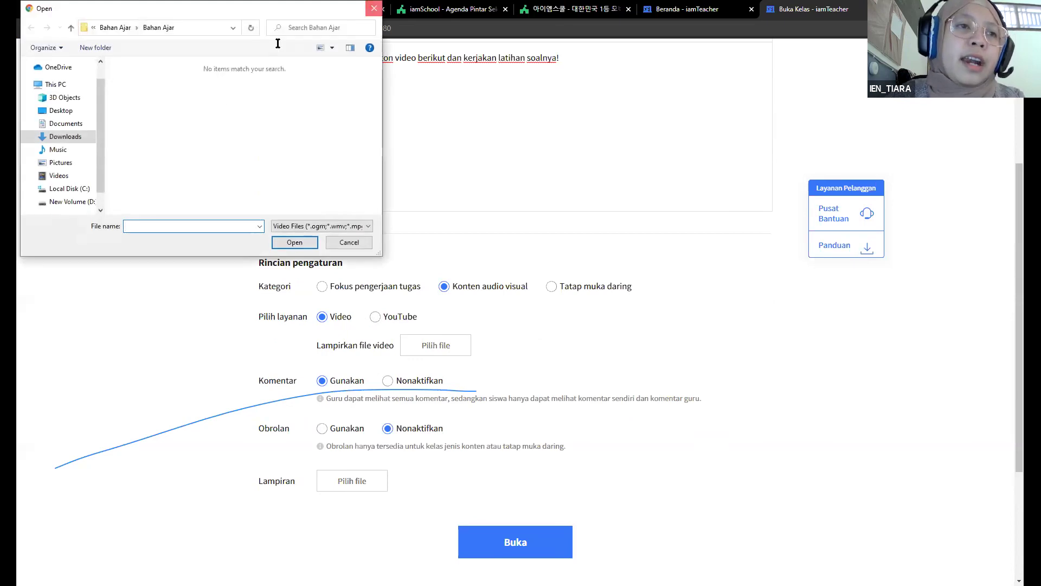
pyautogui.press('Escape')
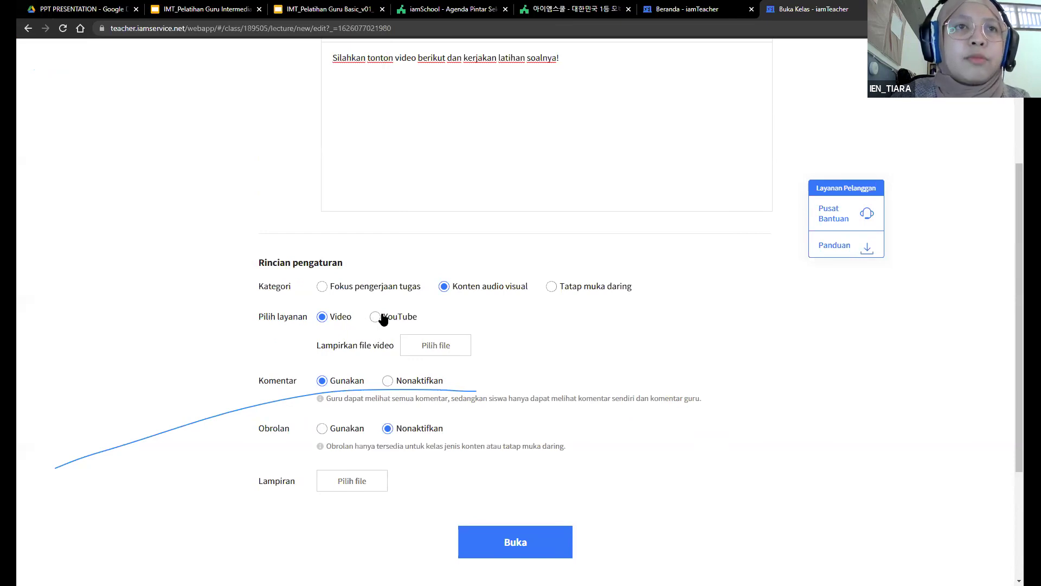
pyautogui.click(379, 317)
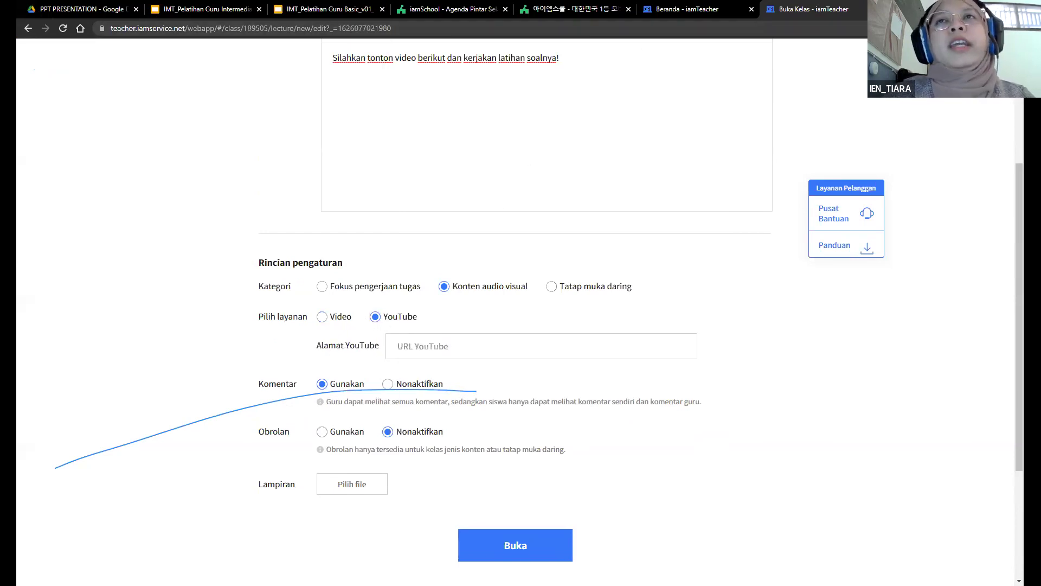
pyautogui.hotkey('ctrl', 't')
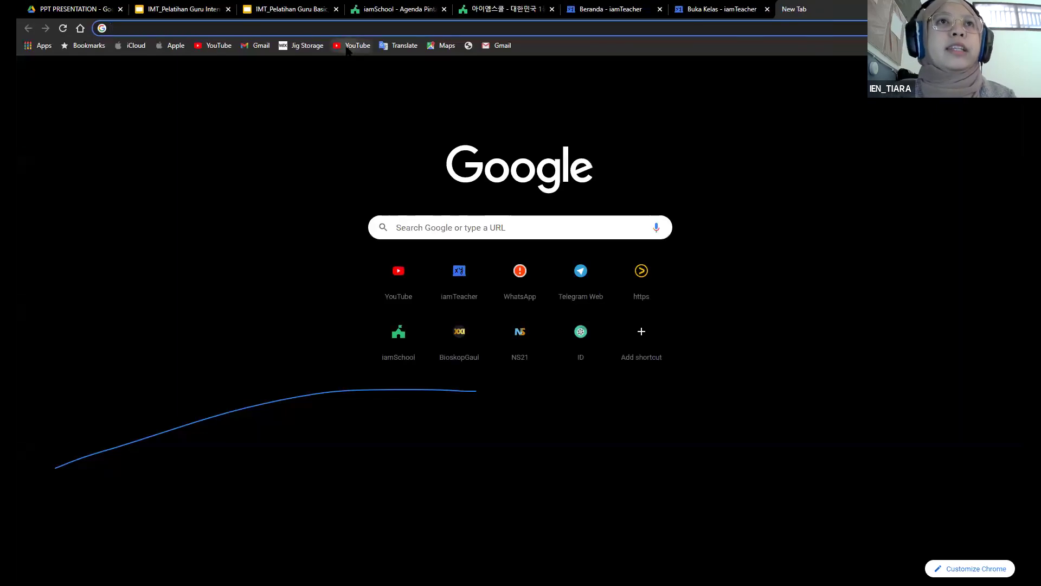
# Step: Search YouTube for 'seni rupa 3 dimensi' and open the SENI RUPA 3 DIMENSI video
pyautogui.click(347, 47)
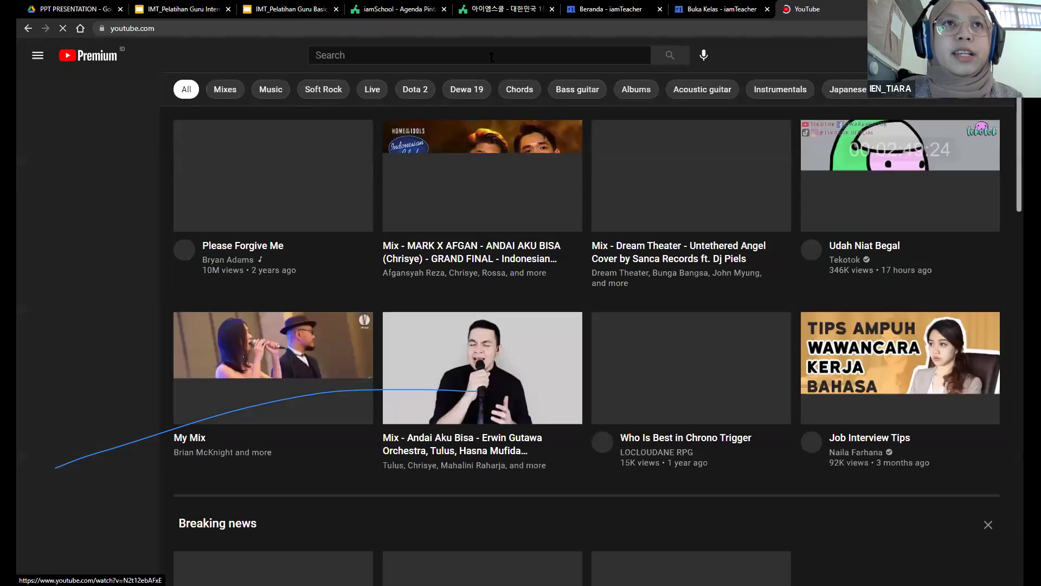
pyautogui.click(491, 57)
pyautogui.write('seni rupa')
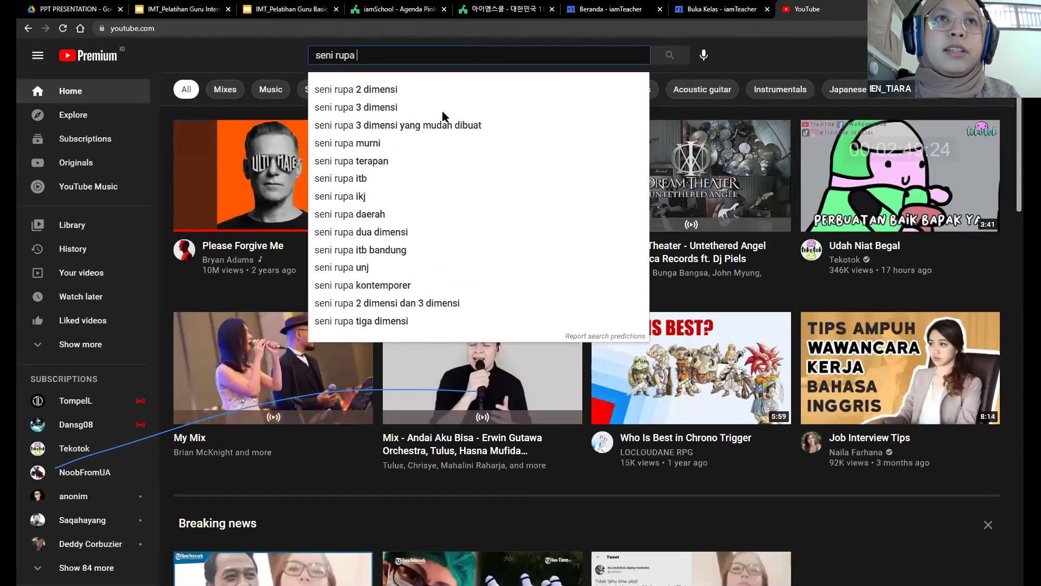
pyautogui.click(443, 112)
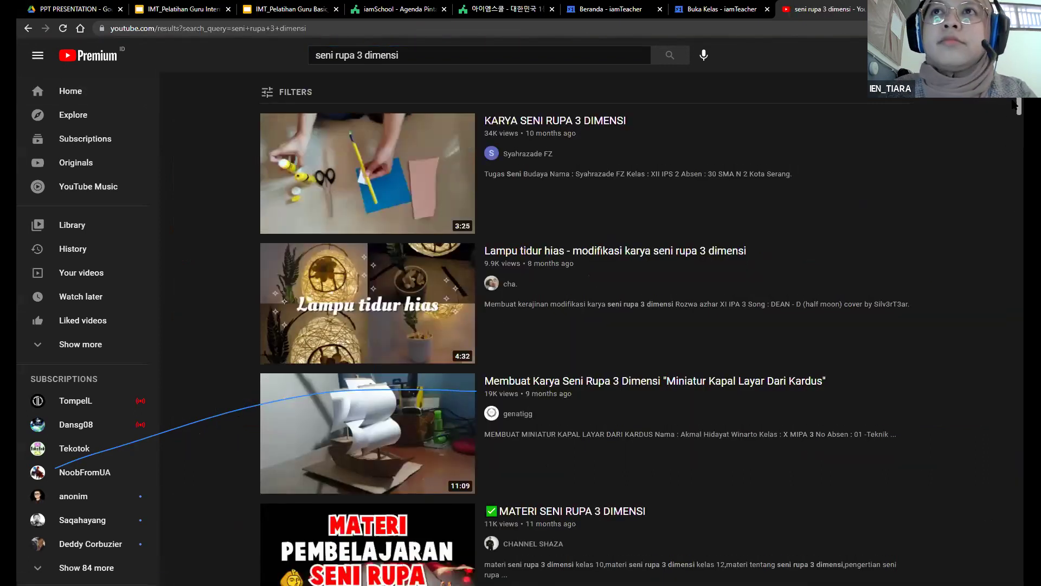
pyautogui.scroll(-6, 353, 349)
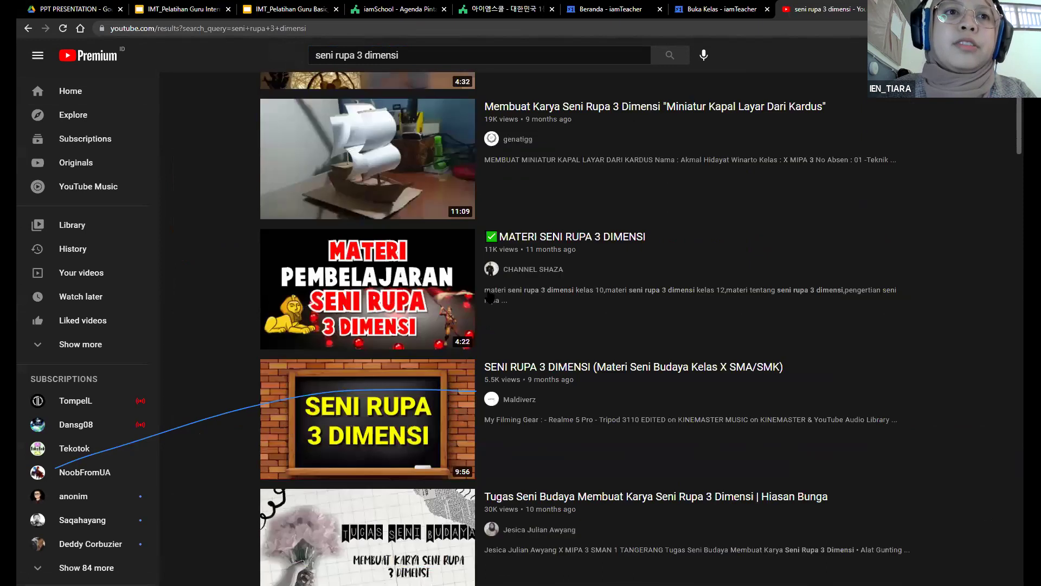
pyautogui.click(353, 352)
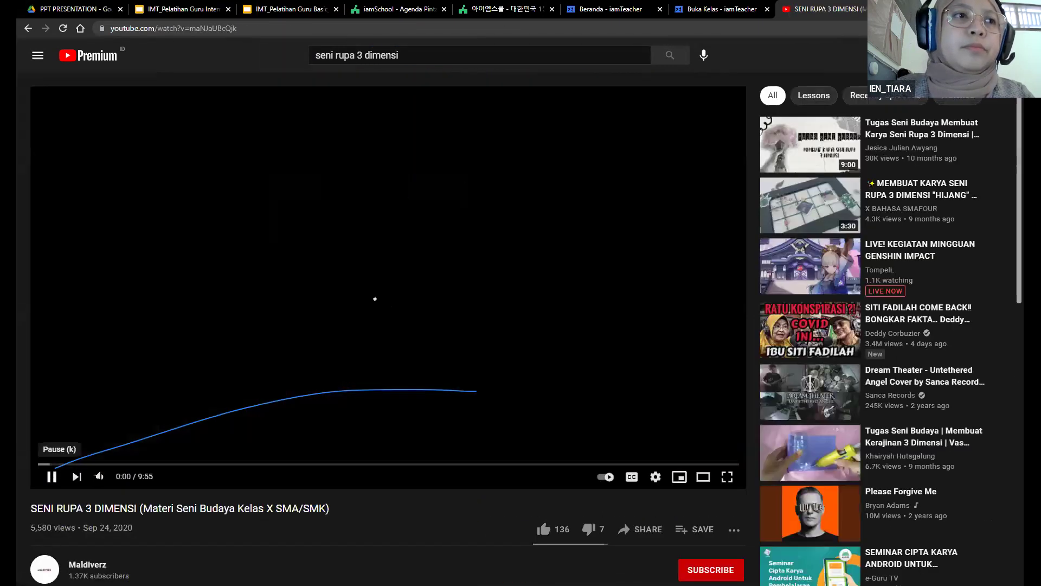
pyautogui.click(99, 476)
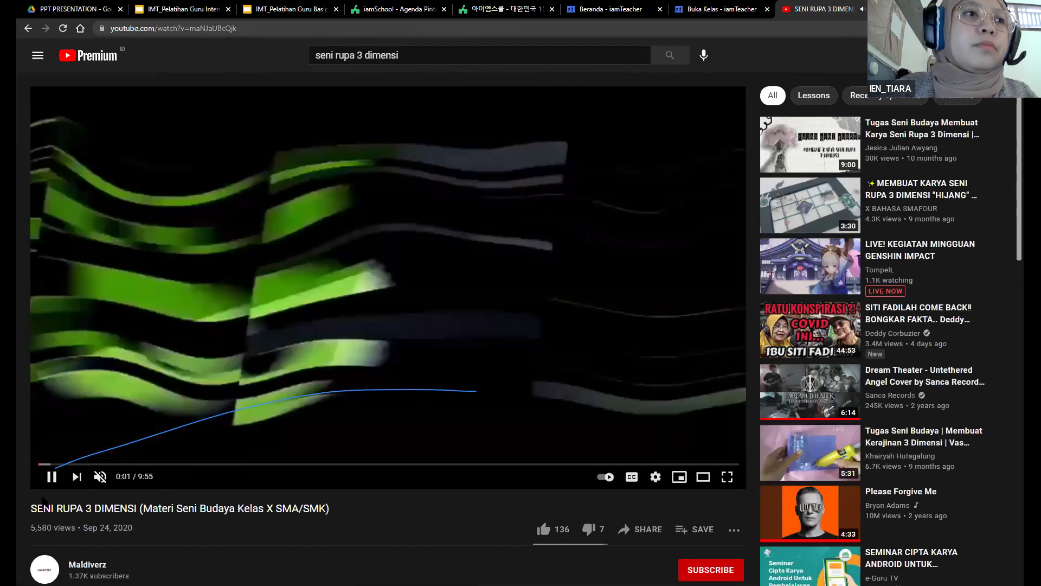
pyautogui.click(52, 476)
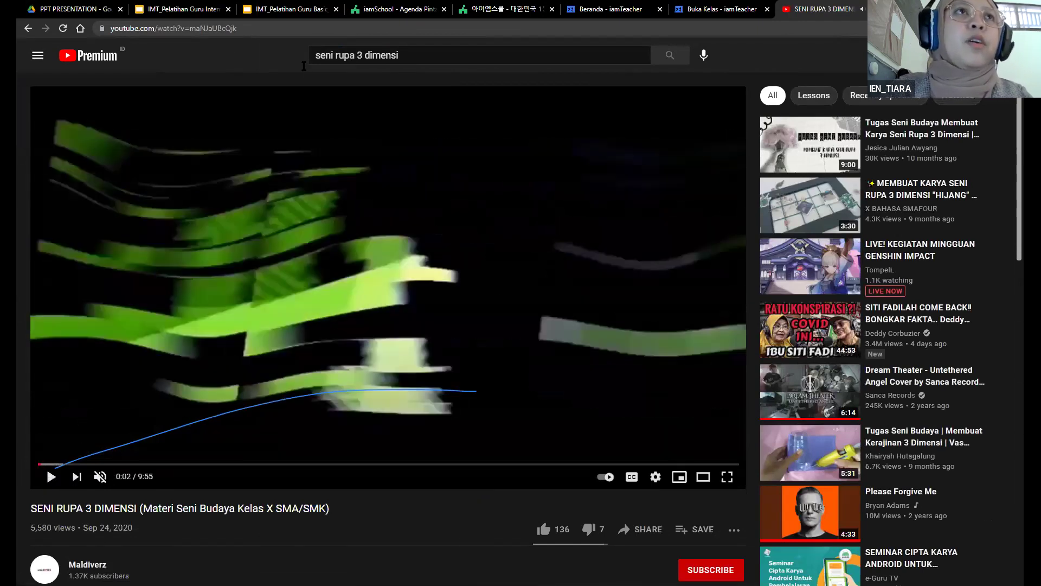
# Step: Copy the video's URL into the class's Alamat YouTube field
pyautogui.click(233, 30)
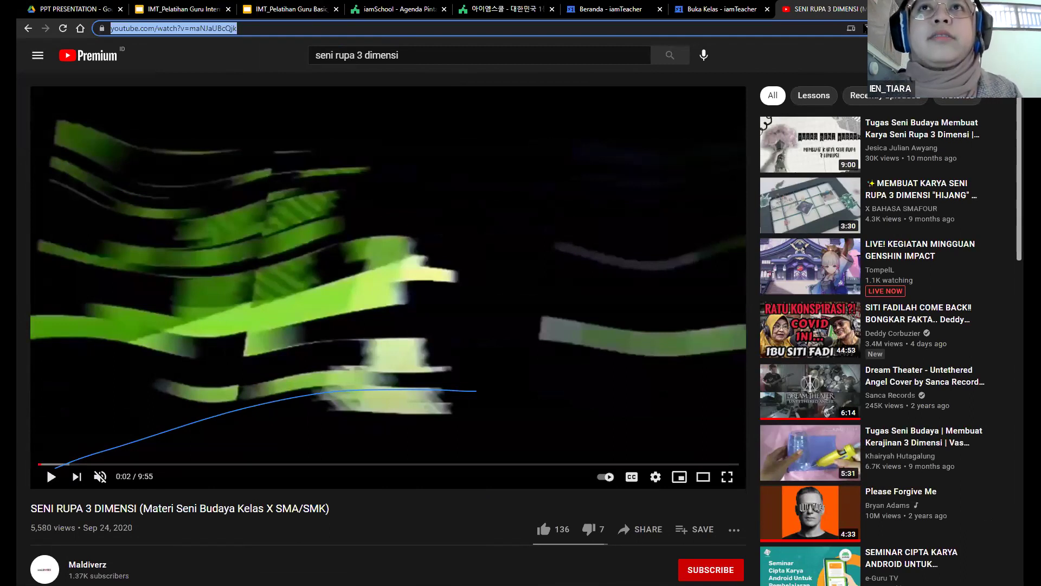
pyautogui.click(715, 9)
pyautogui.click(400, 347)
pyautogui.write('maNJaUBcQik')
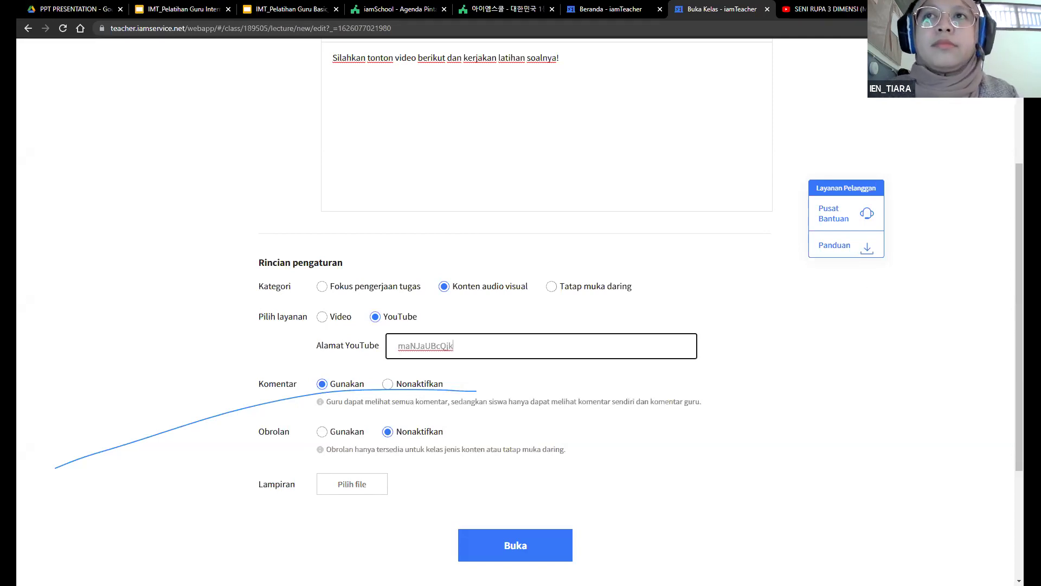
# Step: Enable chat (Obrolan Gunakan), attach soal seni budaya.jfif, and create the class
pyautogui.scroll(-2, 434, 319)
pyautogui.click(324, 318)
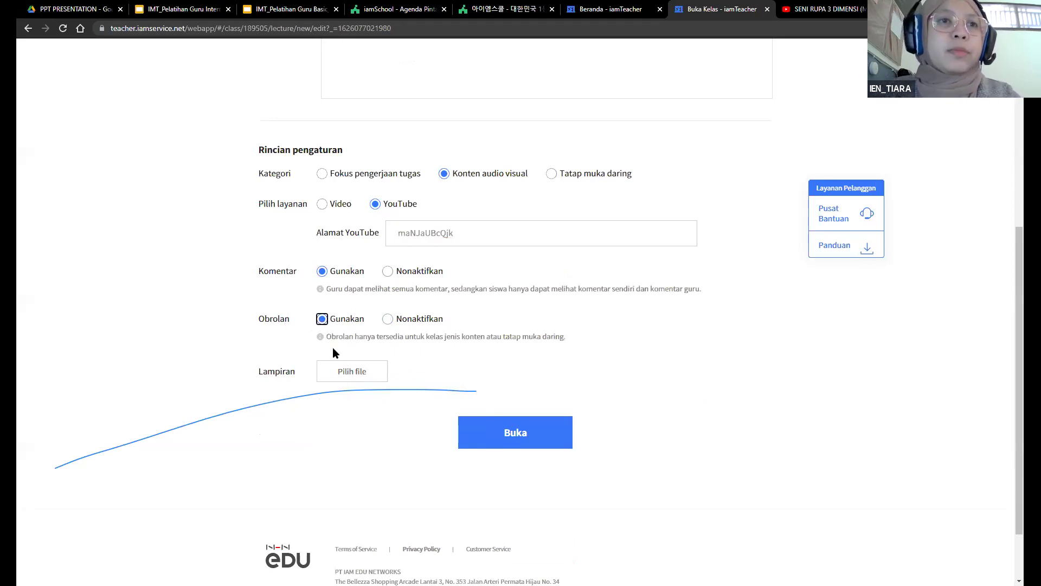
pyautogui.click(358, 372)
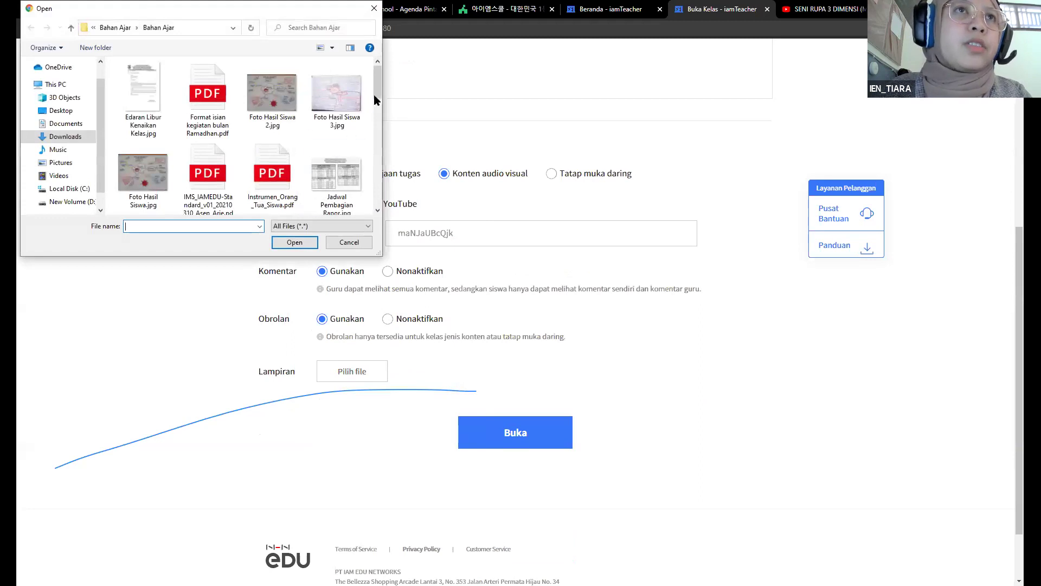
pyautogui.moveTo(376, 98); pyautogui.dragTo(378, 183)
pyautogui.click(204, 148)
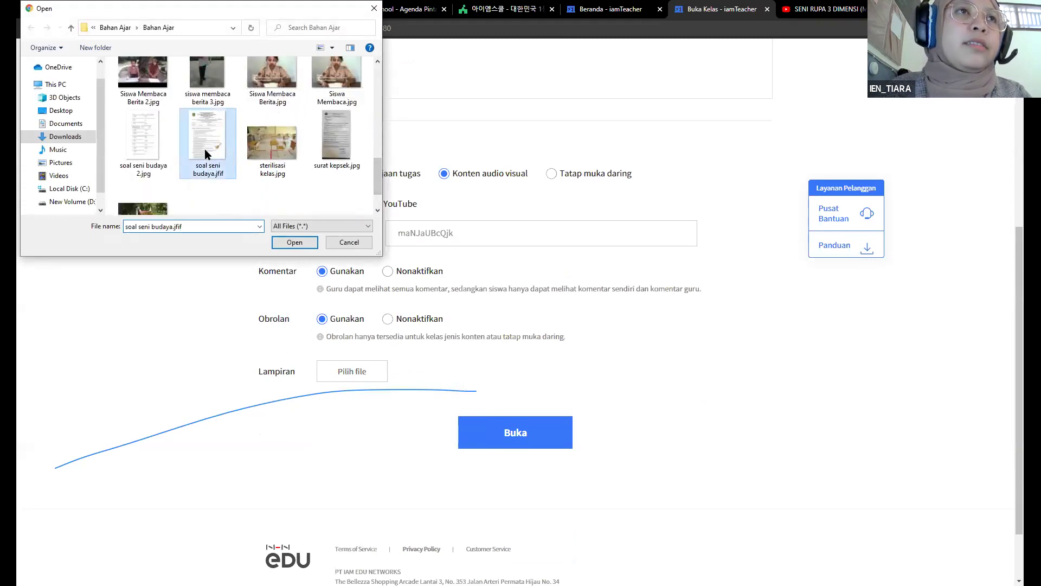
pyautogui.doubleClick(206, 149)
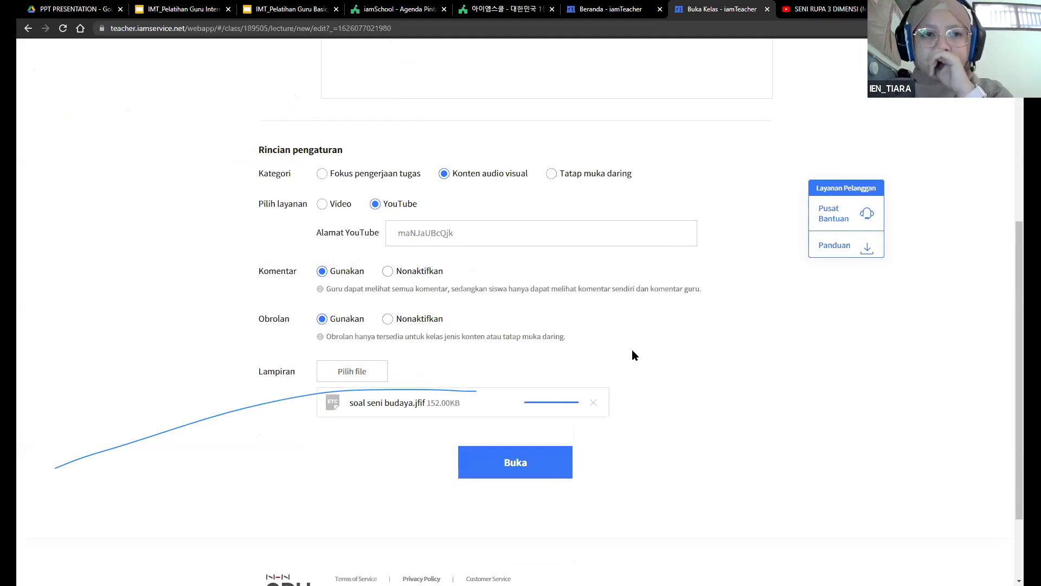
pyautogui.click(536, 464)
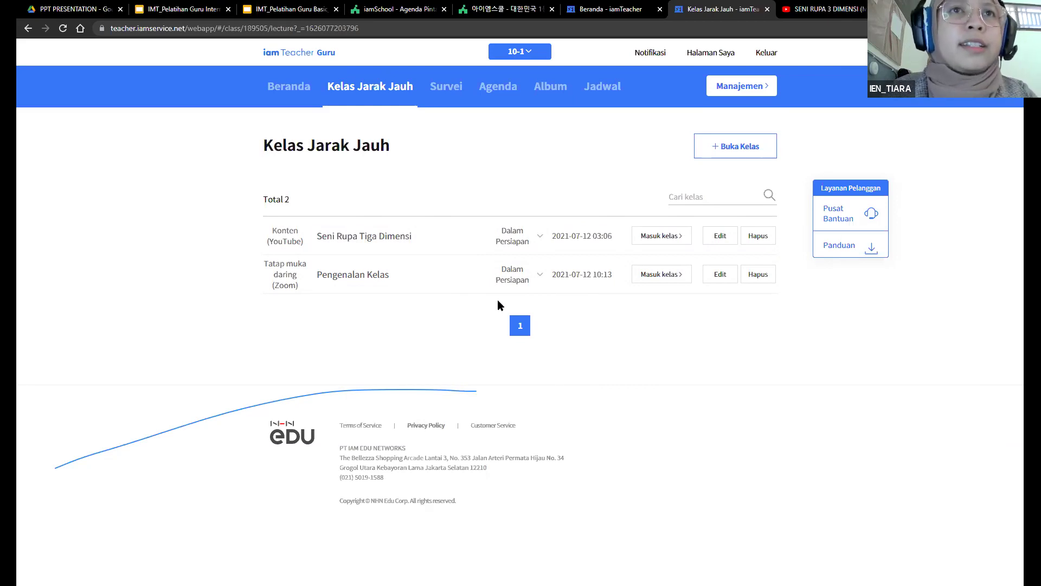
# Step: Change Seni Rupa Tiga Dimensi's status to Berlangsung and enter its classroom
pyautogui.click(541, 236)
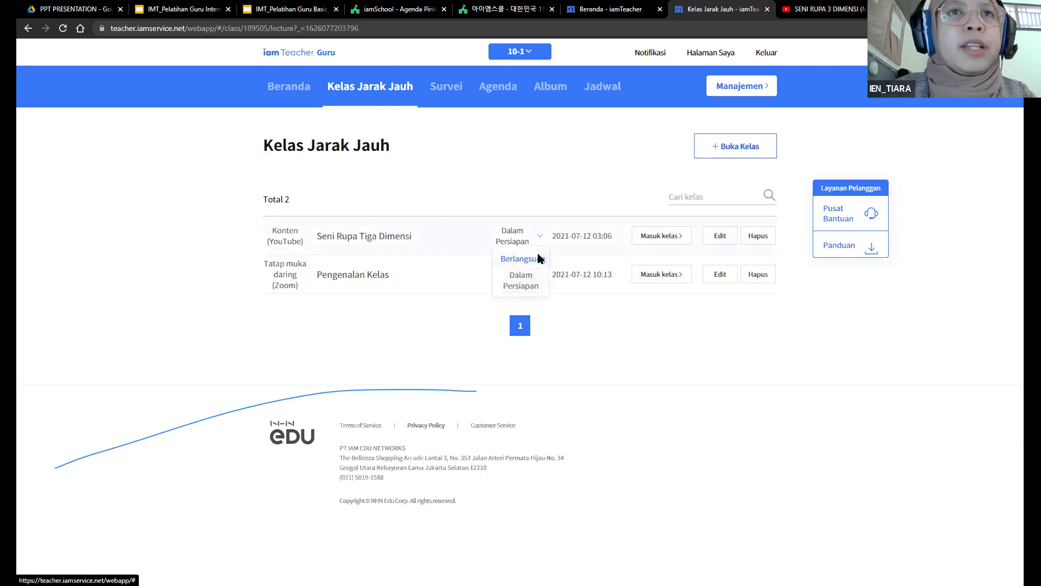
pyautogui.click(538, 255)
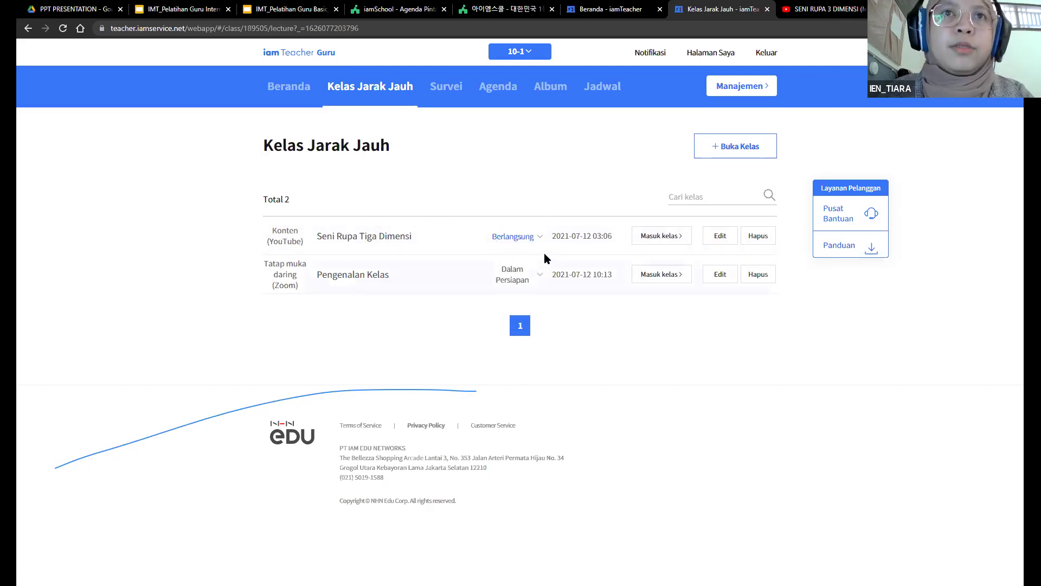
pyautogui.click(674, 237)
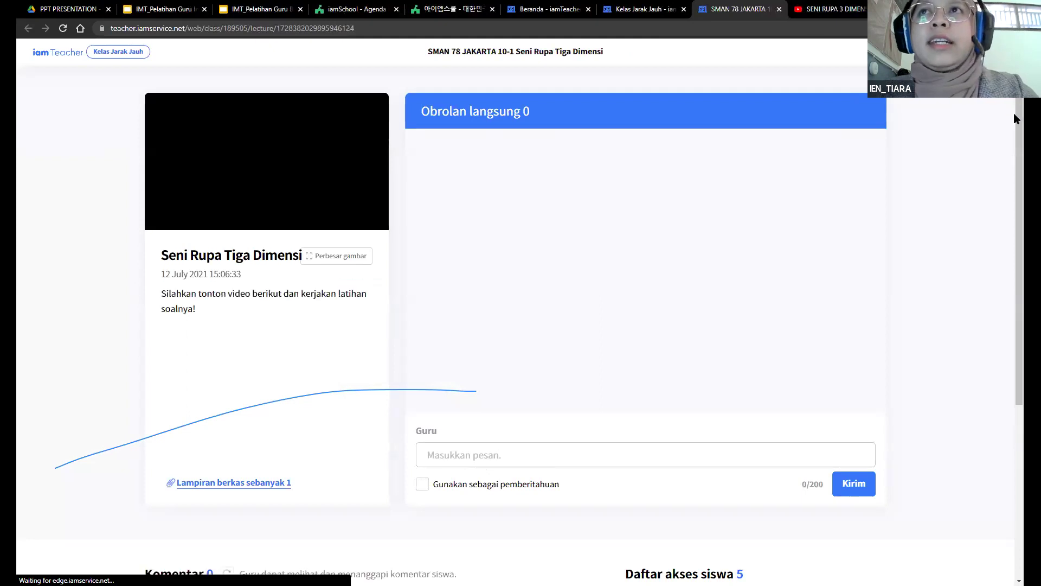
# Step: Pause the lesson video, review Daftar akses siswa, then switch to the iamSchool Ruang belajar tab
pyautogui.scroll(-2, 1017, 119)
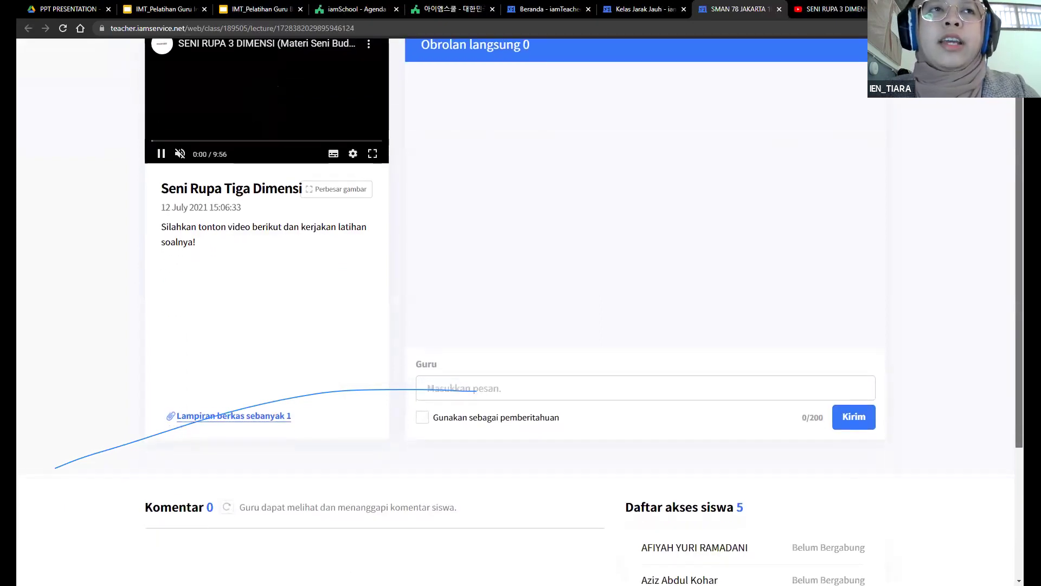
pyautogui.scroll(-2, 520, 311)
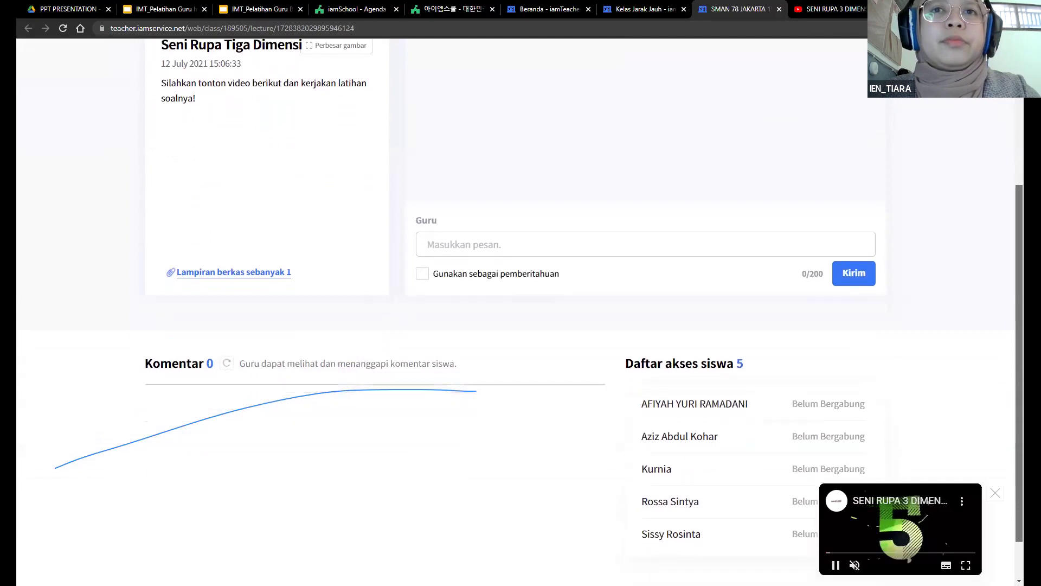
pyautogui.scroll(3, 258, 150)
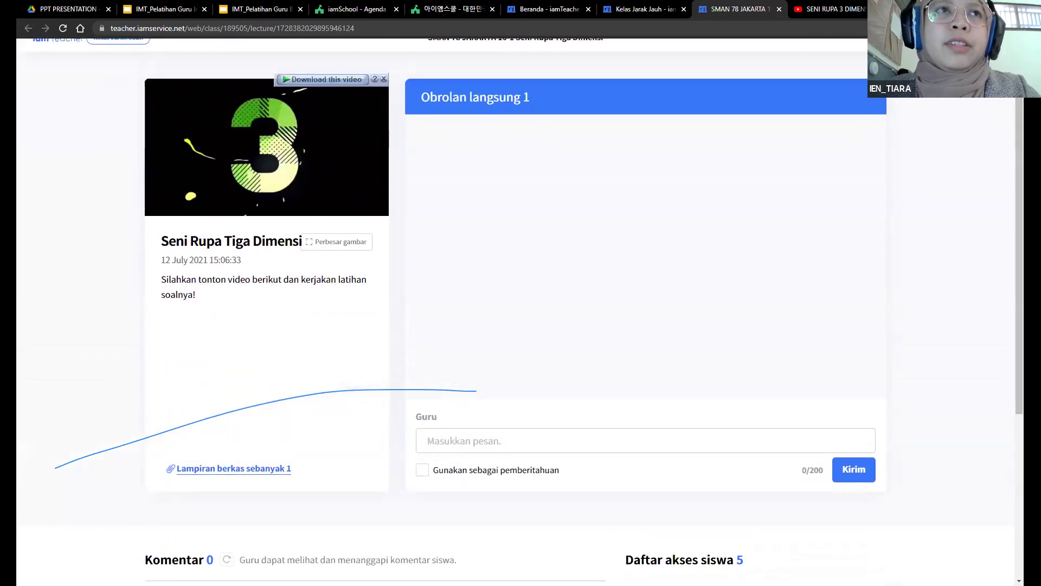
pyautogui.click(257, 150)
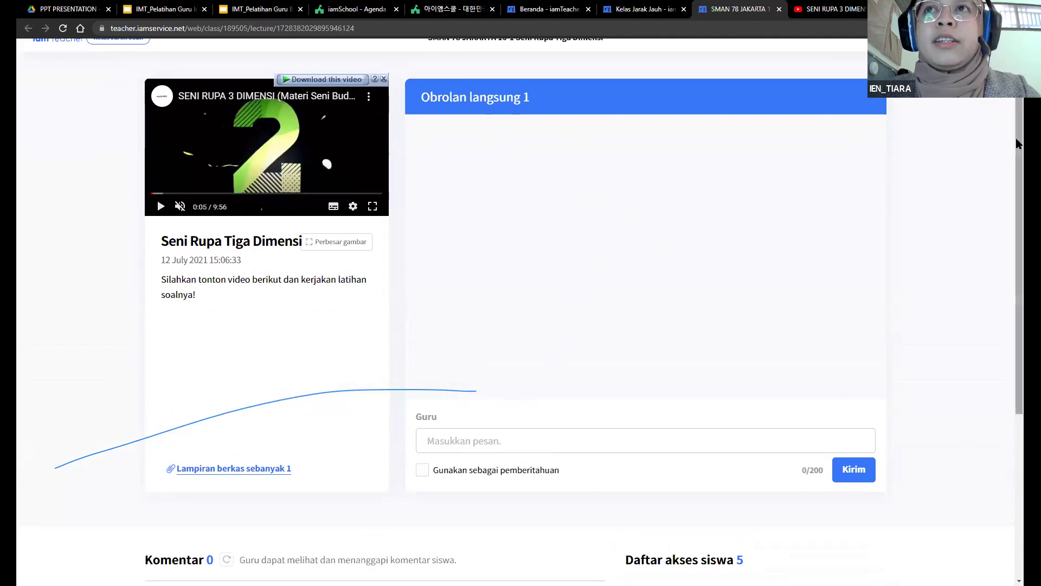
pyautogui.scroll(-1, 1022, 165)
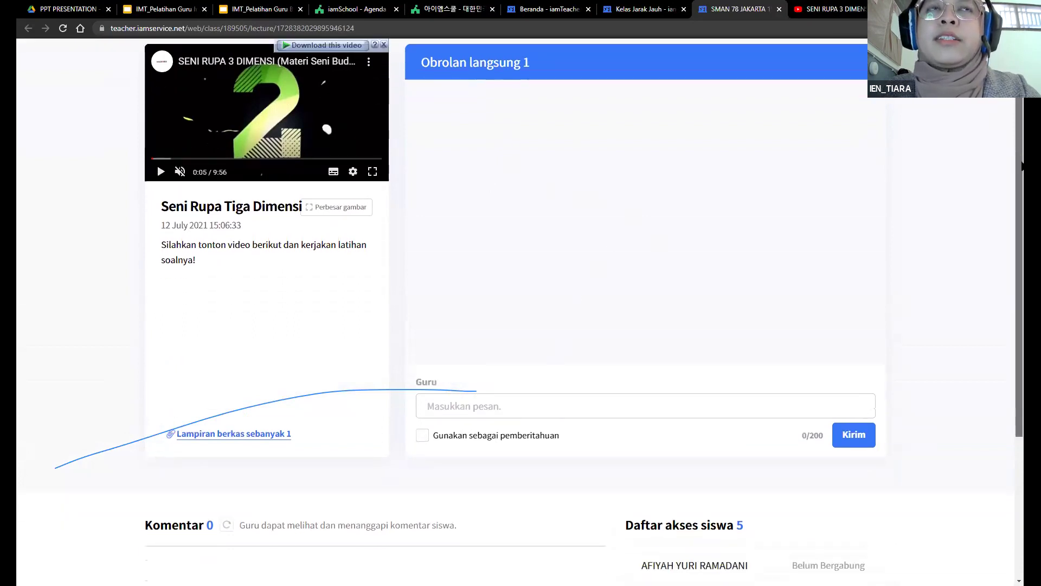
pyautogui.scroll(-4, 1022, 165)
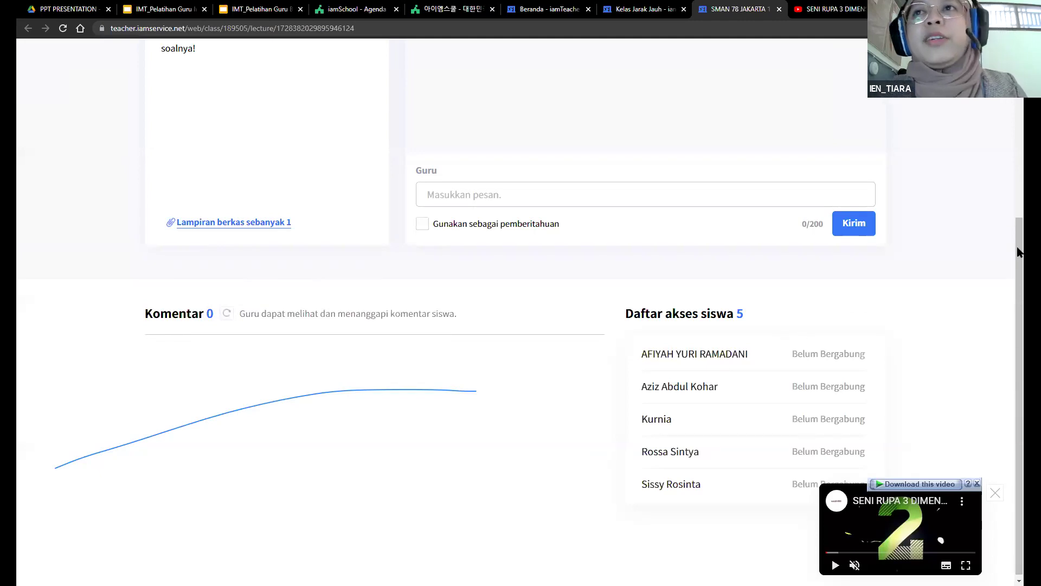
pyautogui.moveTo(1019, 251); pyautogui.dragTo(1019, 254)
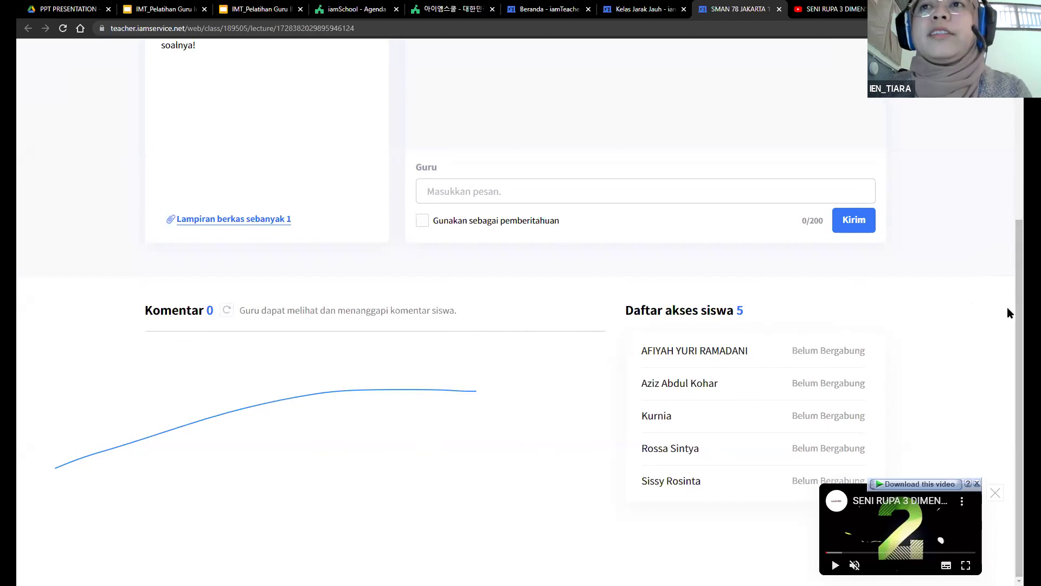
pyautogui.scroll(5, 998, 309)
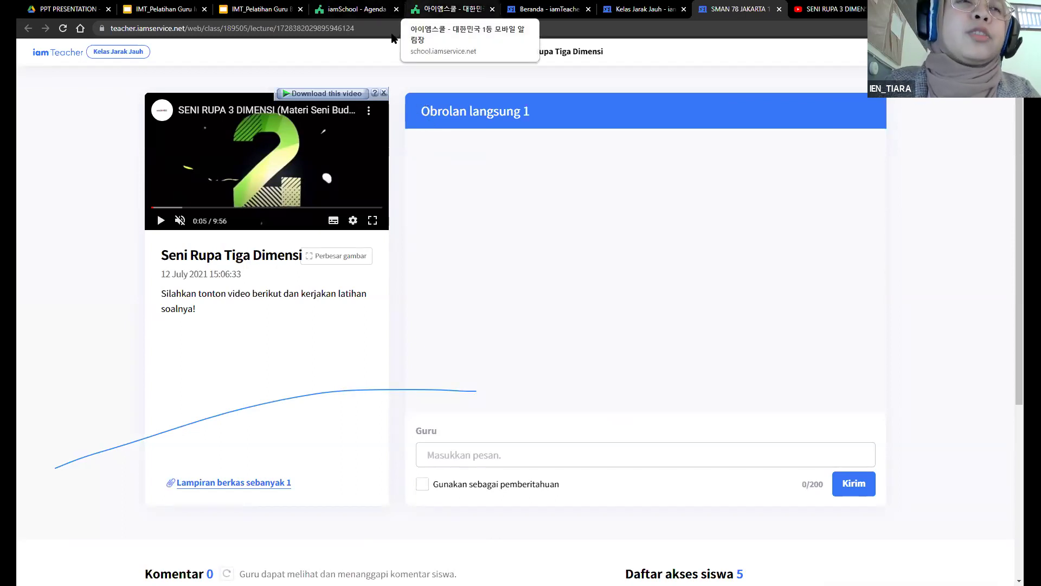
pyautogui.click(451, 10)
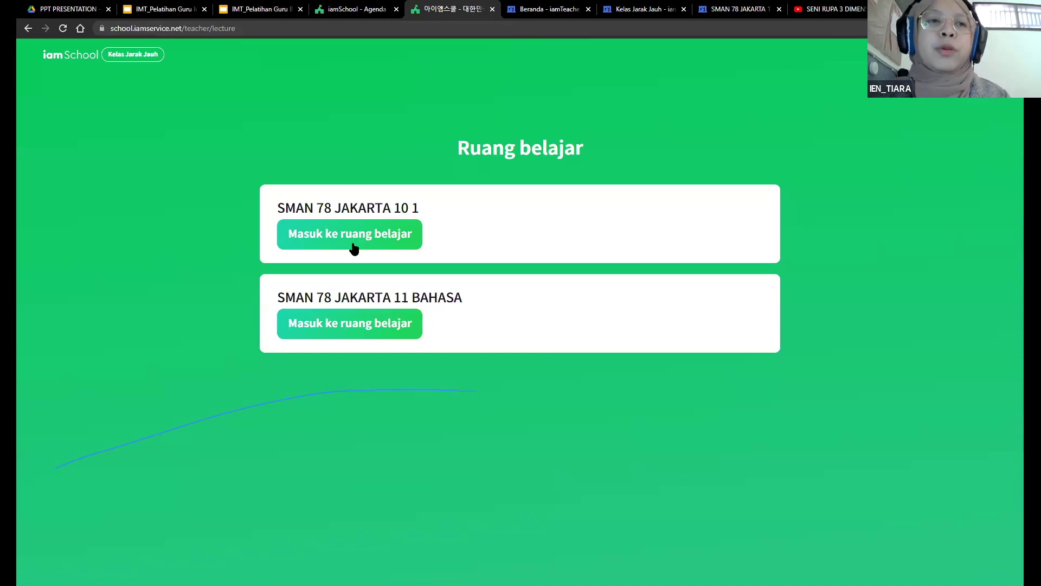
# Step: Enter the SMAN 78 JAKARTA 10 1 learning room and open the Seni Rupa Tiga Dimensi lesson as a student
pyautogui.click(409, 235)
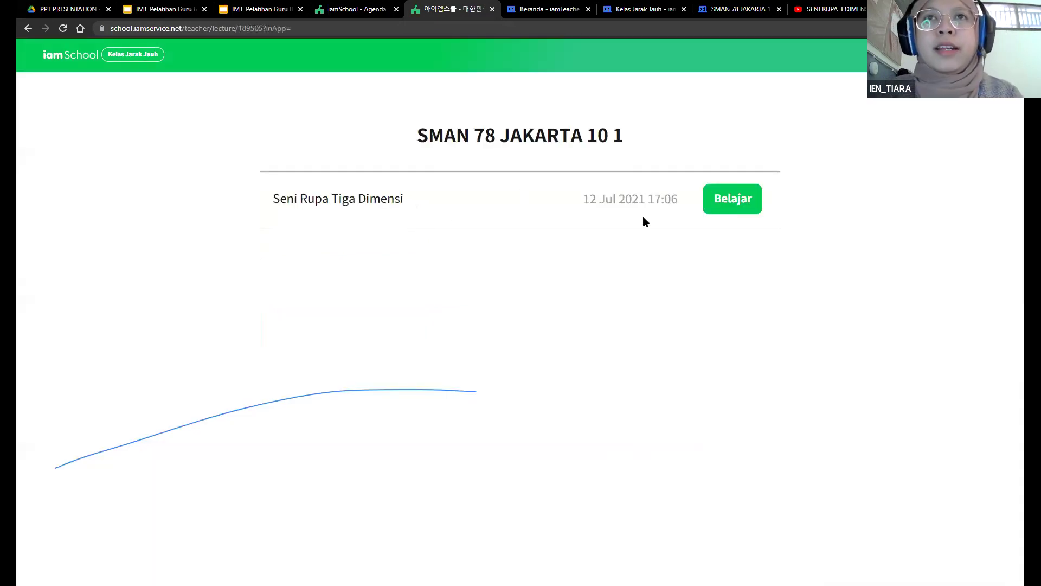
pyautogui.click(737, 9)
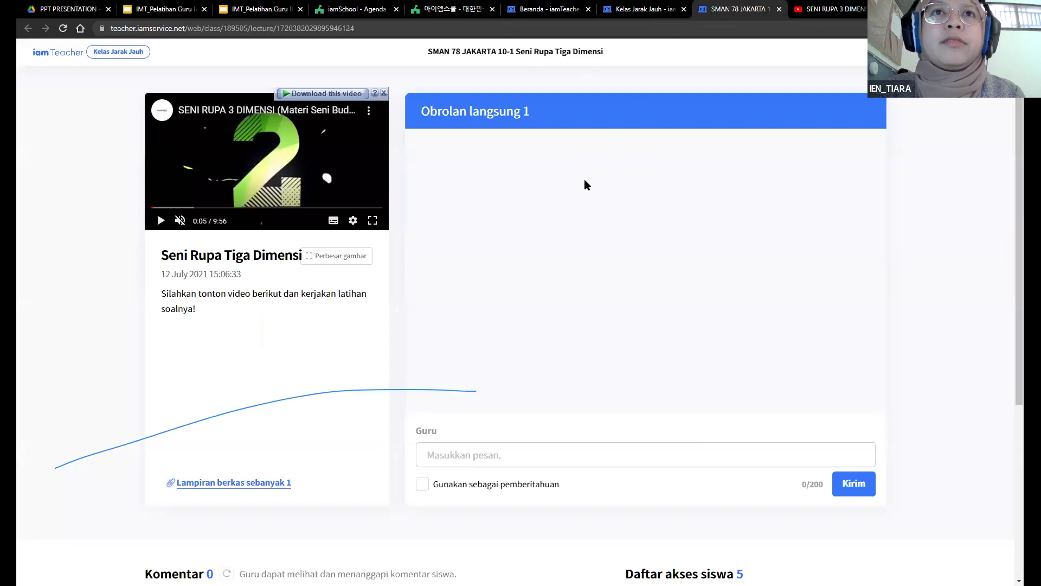
pyautogui.click(641, 10)
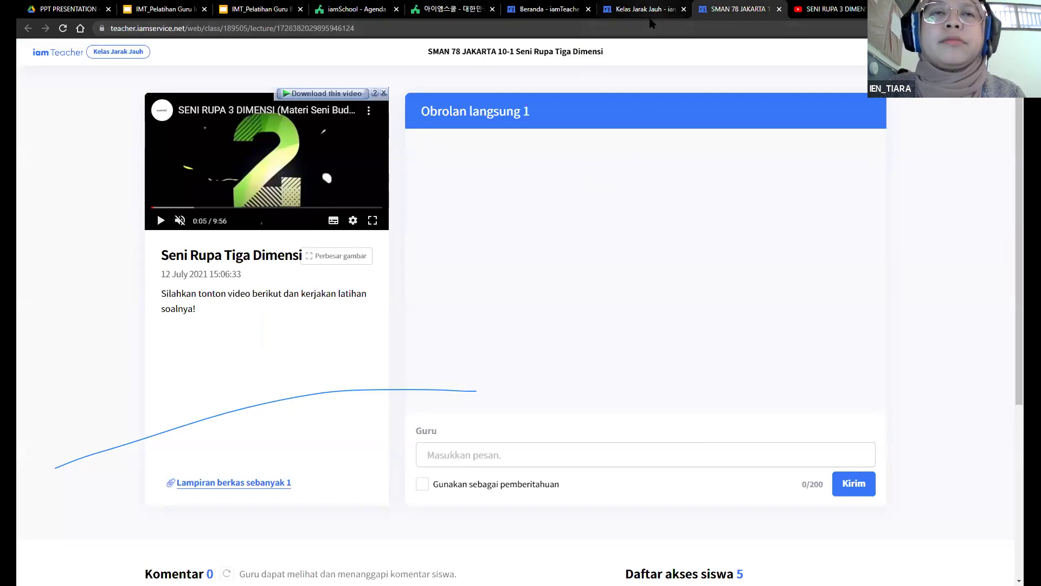
pyautogui.click(453, 9)
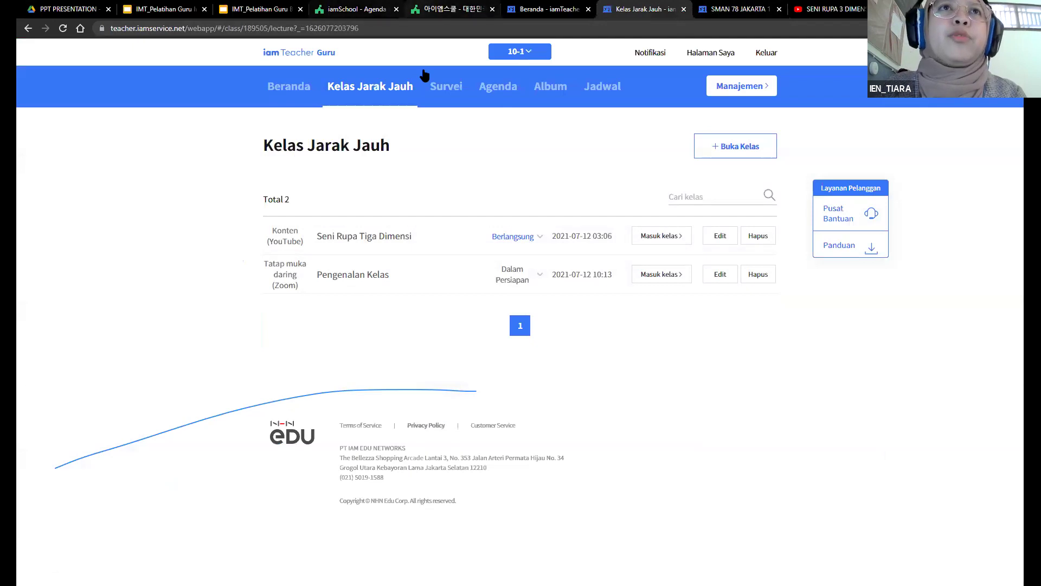
pyautogui.click(738, 9)
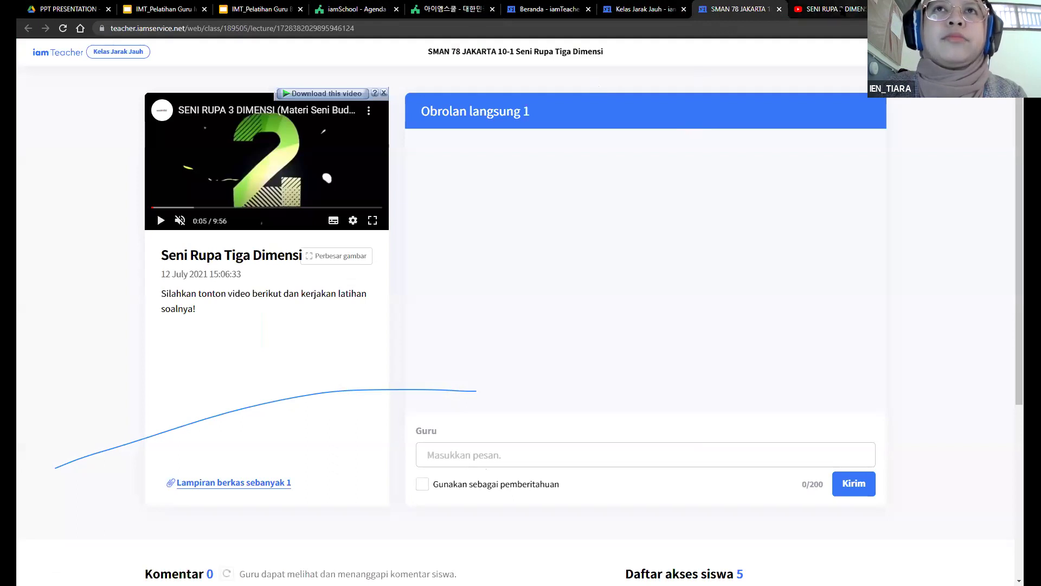
pyautogui.click(648, 9)
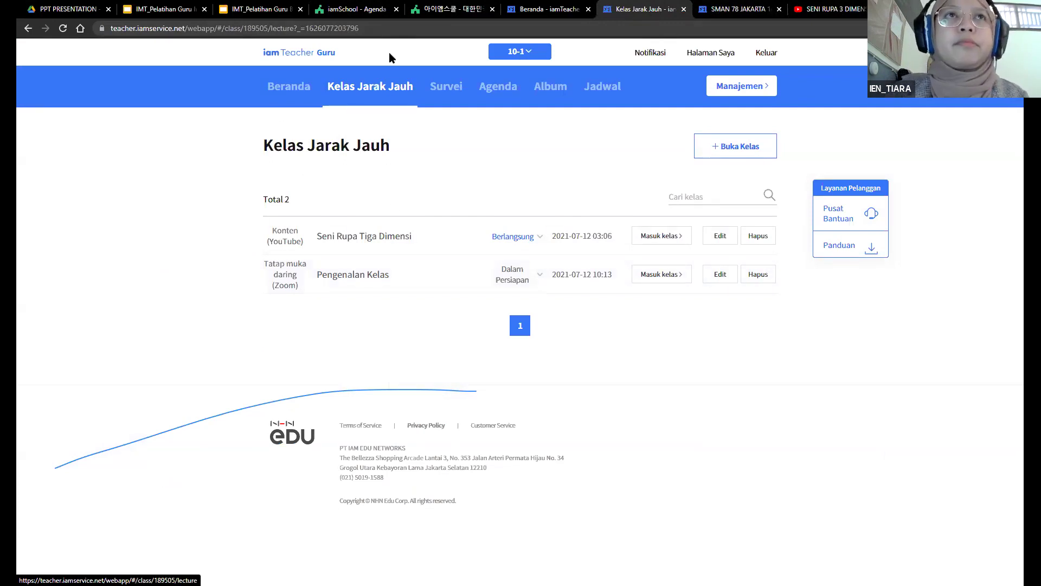
pyautogui.hotkey('ctrl', '5')
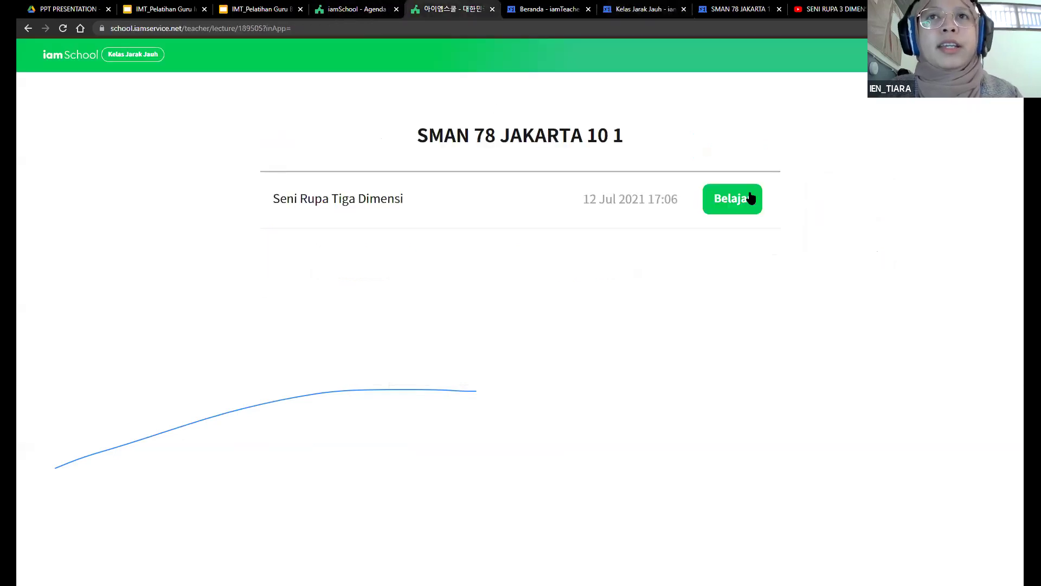
pyautogui.click(752, 199)
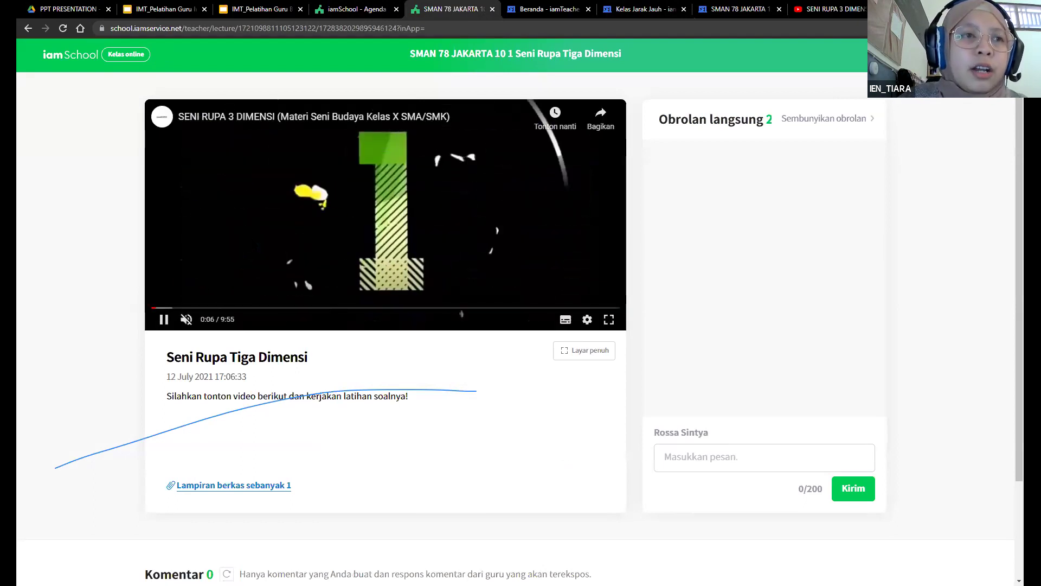
# Step: Pause the video, go back, and reopen the Seni Rupa Tiga Dimensi lesson in SMAN 78 JAKARTA 10 1
pyautogui.click(250, 236)
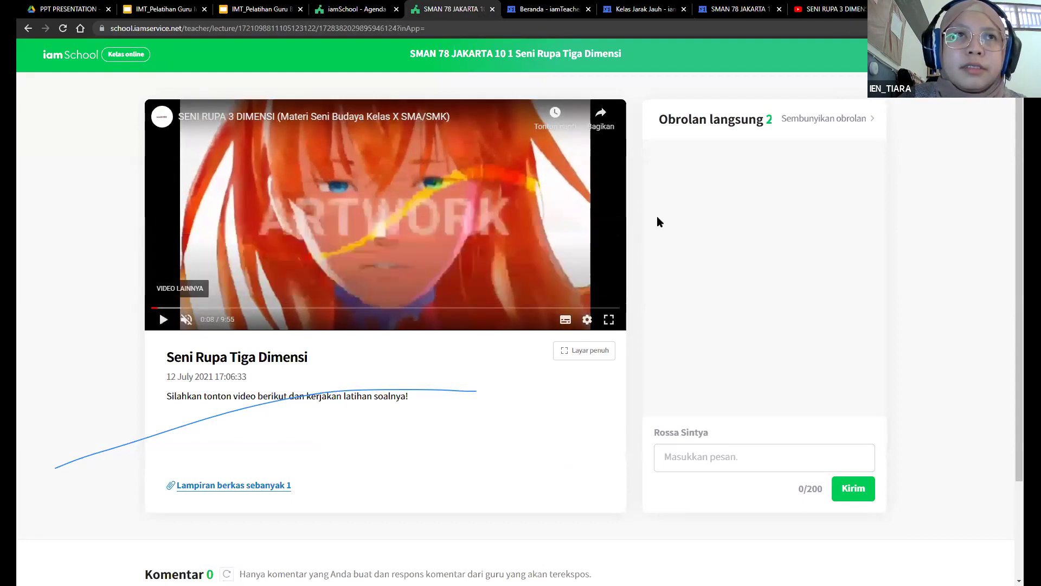
pyautogui.hotkey('alt', 'Left')
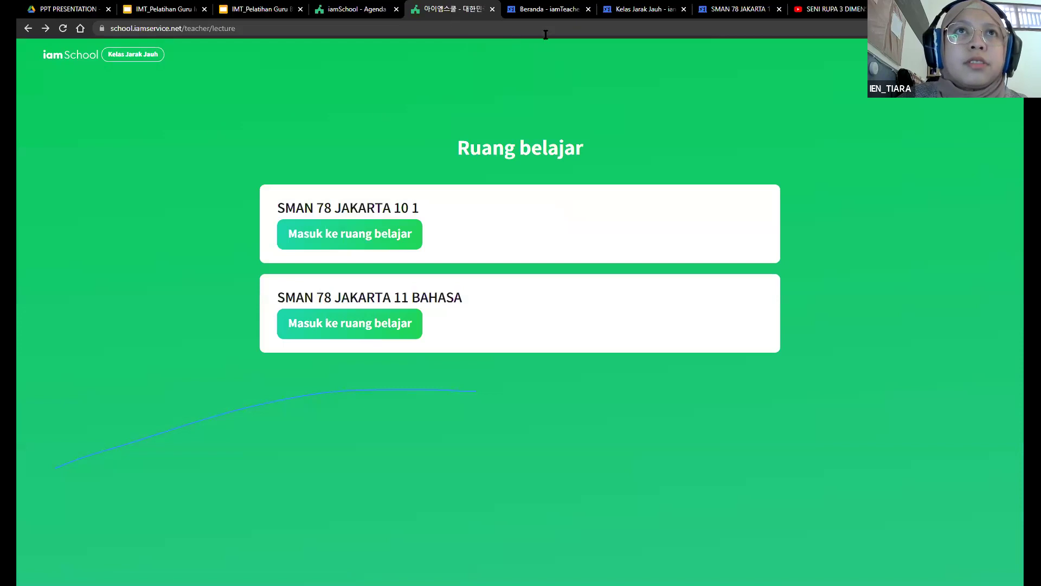
pyautogui.click(379, 235)
pyautogui.click(738, 211)
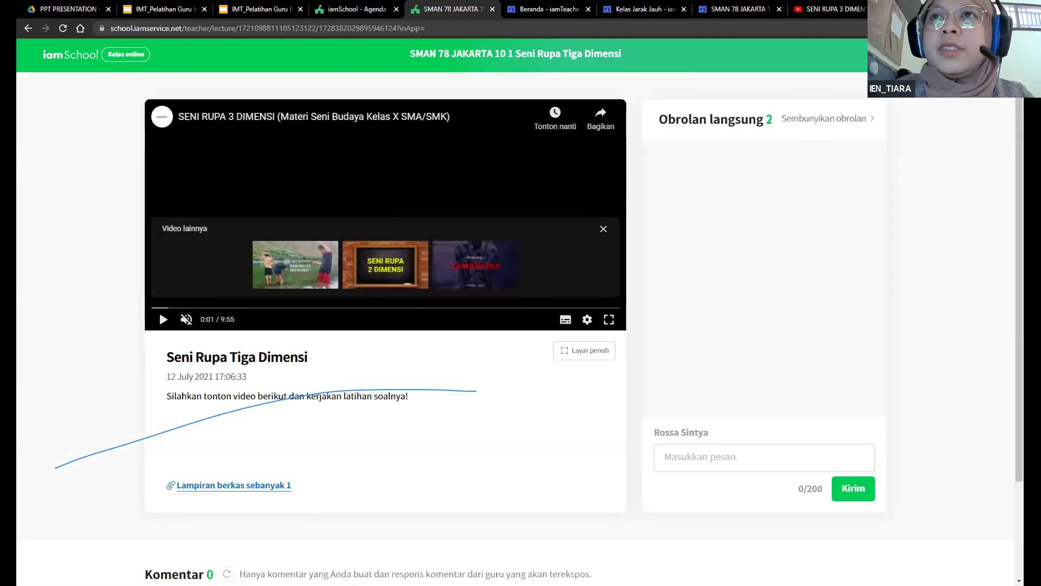
# Step: Scroll to Komentar and start attaching a file to a new comment
pyautogui.scroll(-1, 1020, 197)
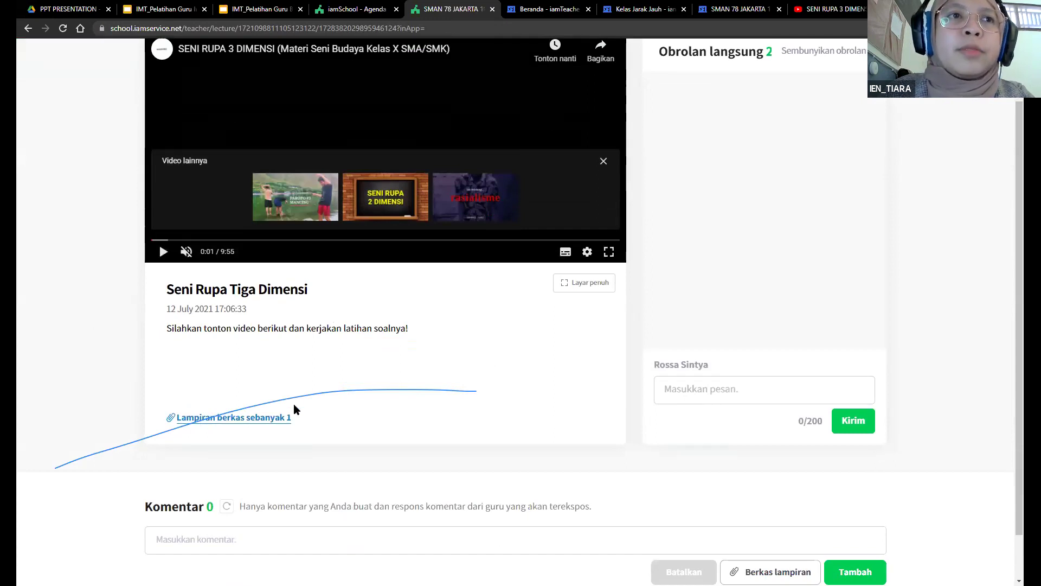
pyautogui.scroll(-1, 1015, 185)
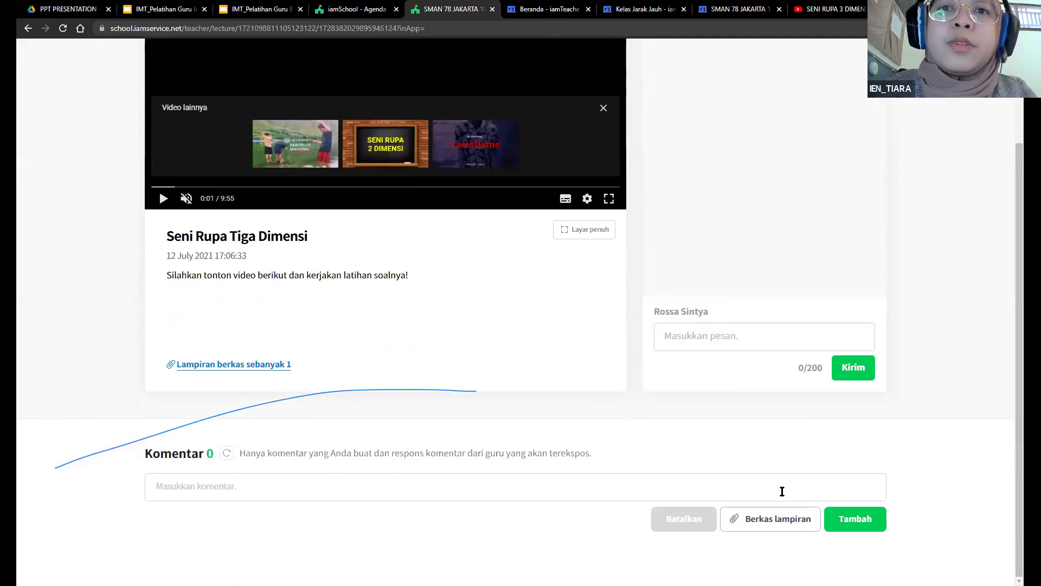
pyautogui.click(799, 523)
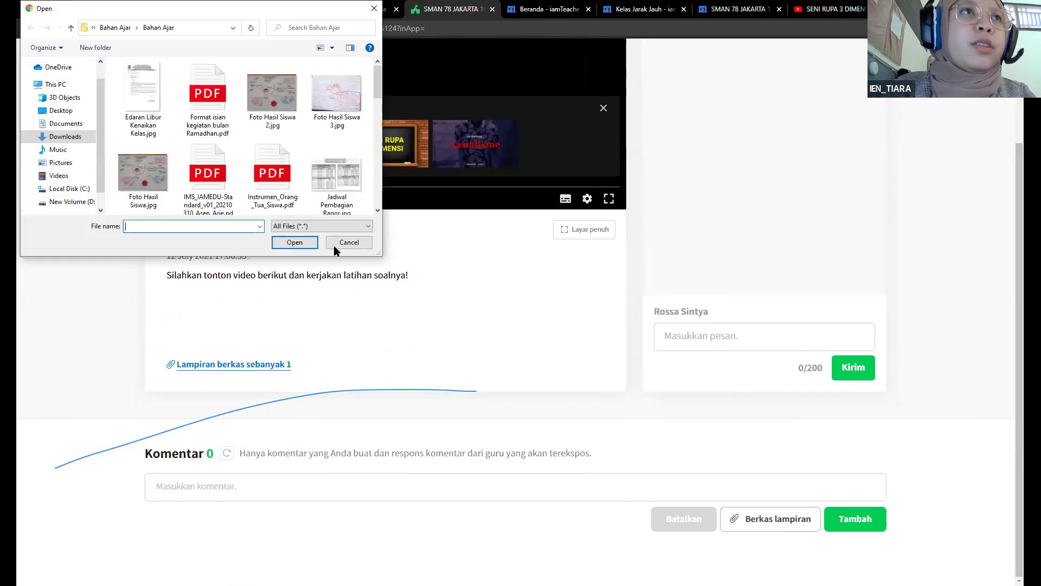
pyautogui.click(272, 120)
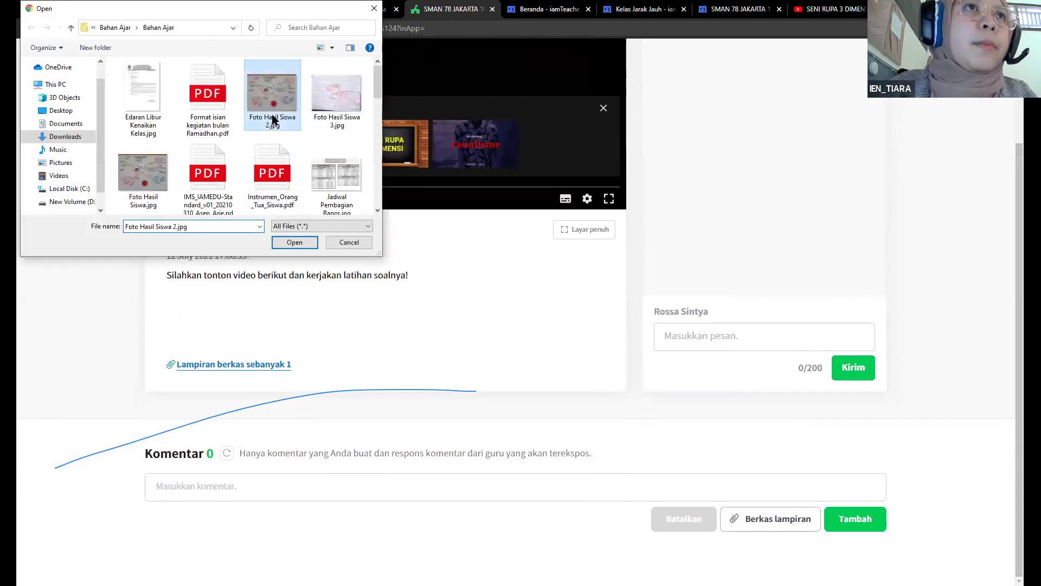
pyautogui.doubleClick(272, 119)
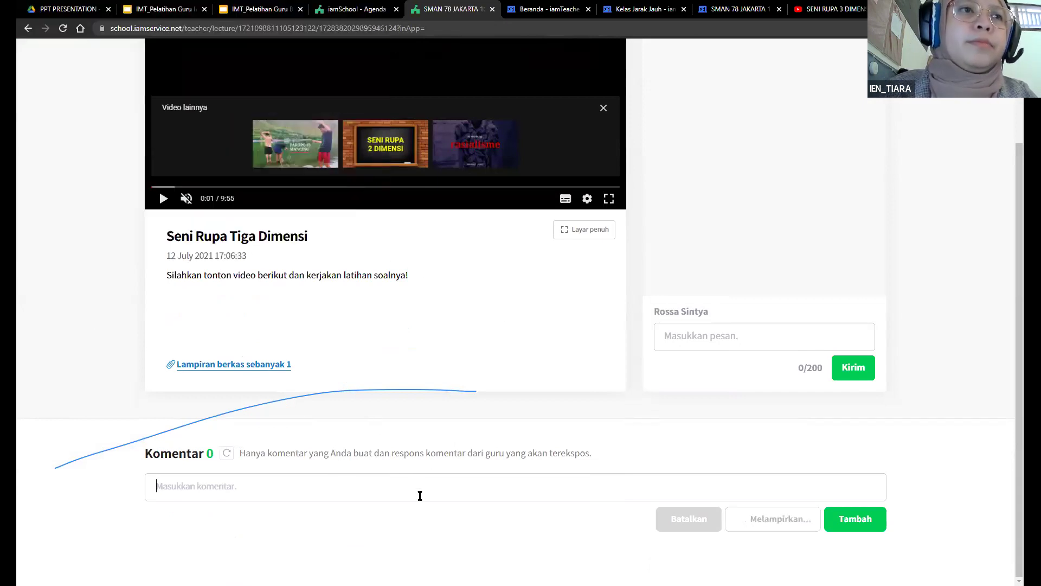
pyautogui.write('tugas saya')
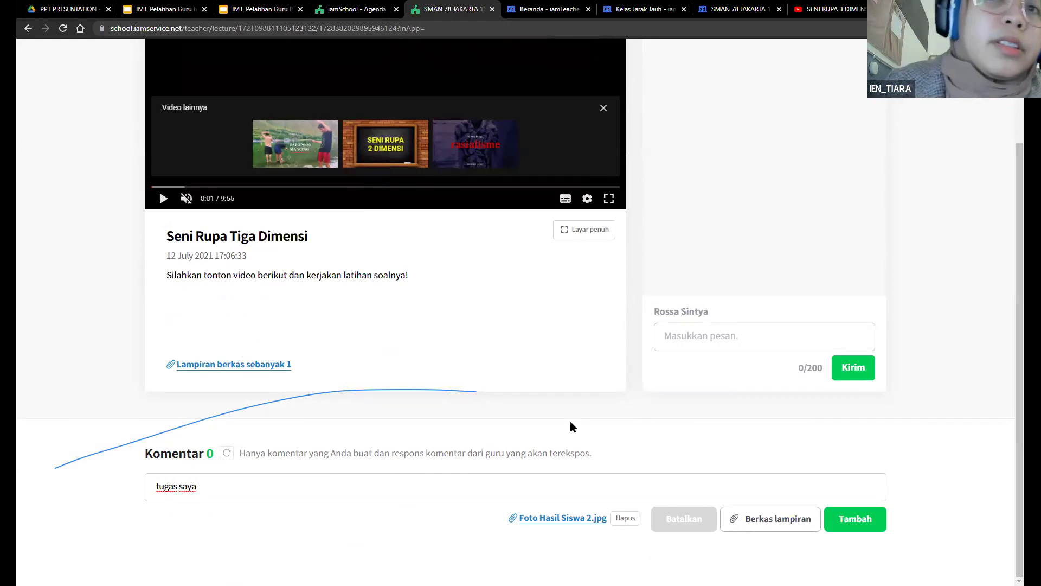
pyautogui.click(851, 521)
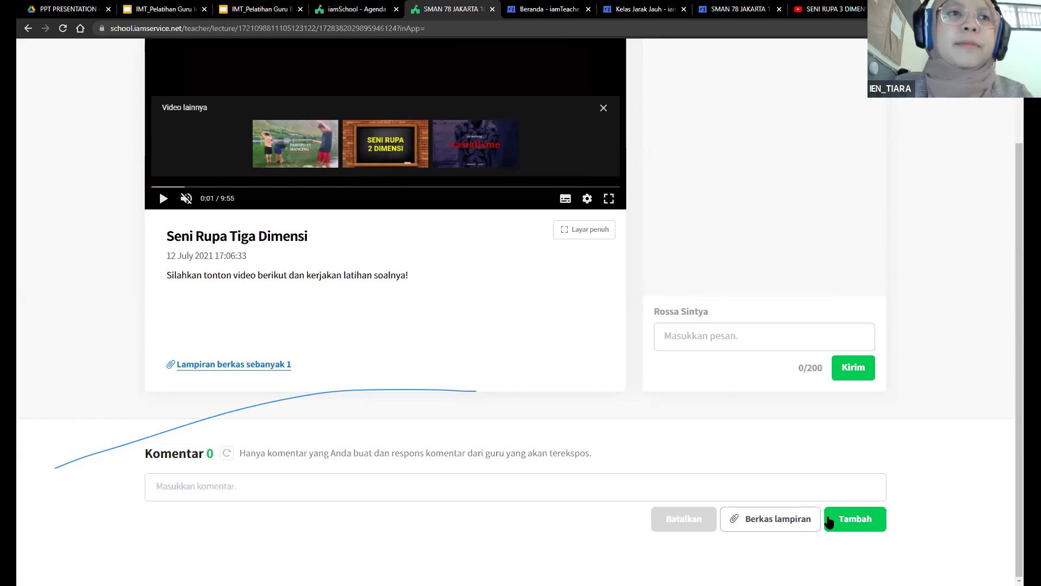
pyautogui.scroll(-1, 850, 316)
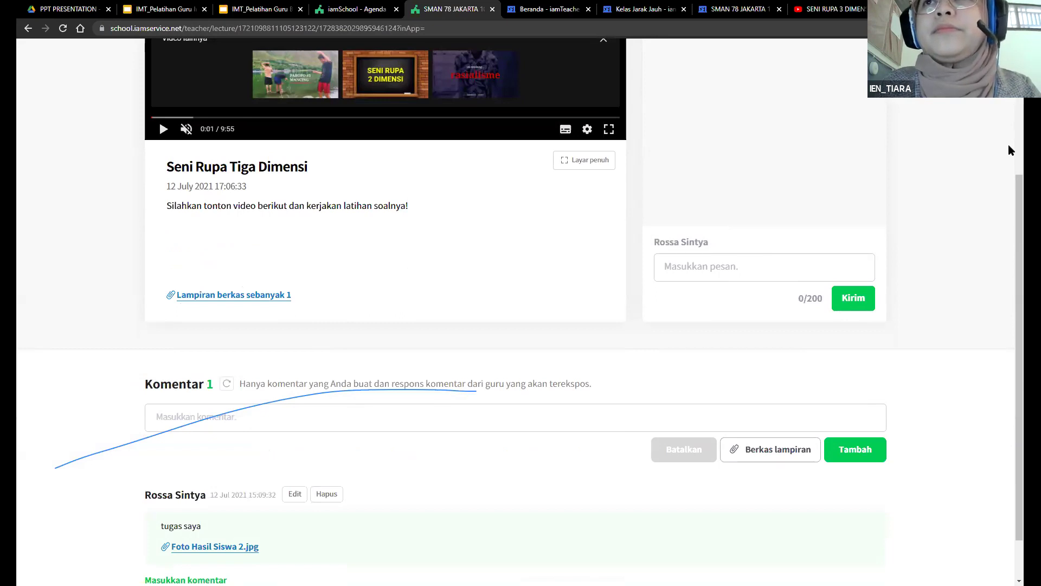
pyautogui.scroll(-1, 1010, 323)
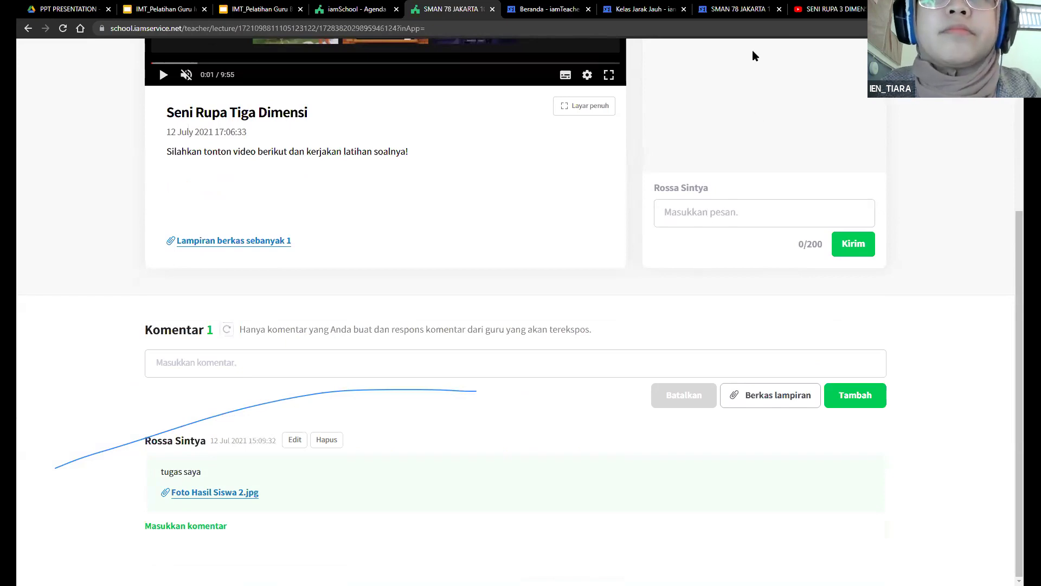
# Step: In the teacher's lecture view, post the reply 'Good!' under the student's tugas saya comment
pyautogui.click(752, 9)
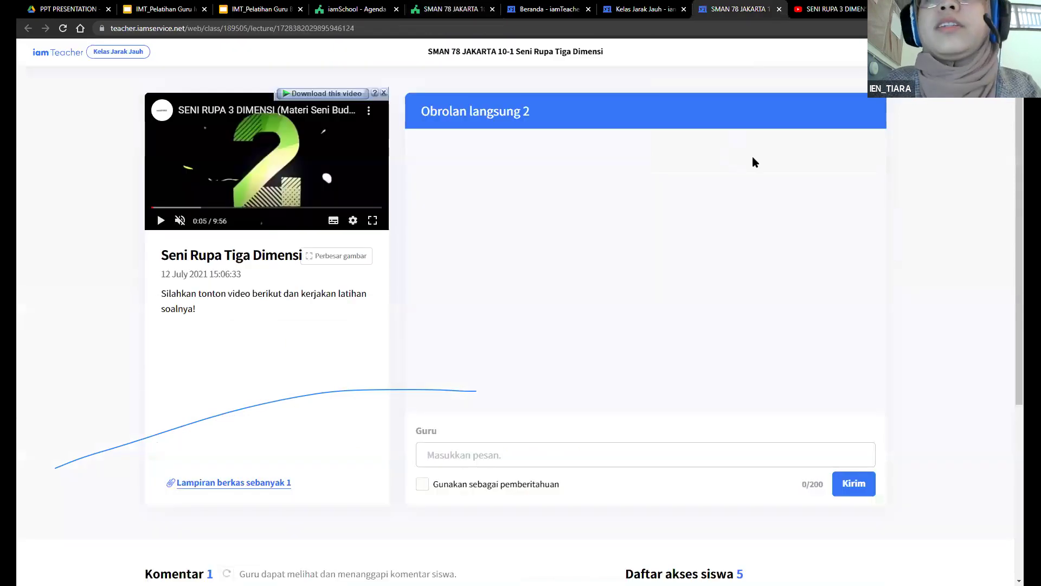
pyautogui.scroll(-5, 1009, 263)
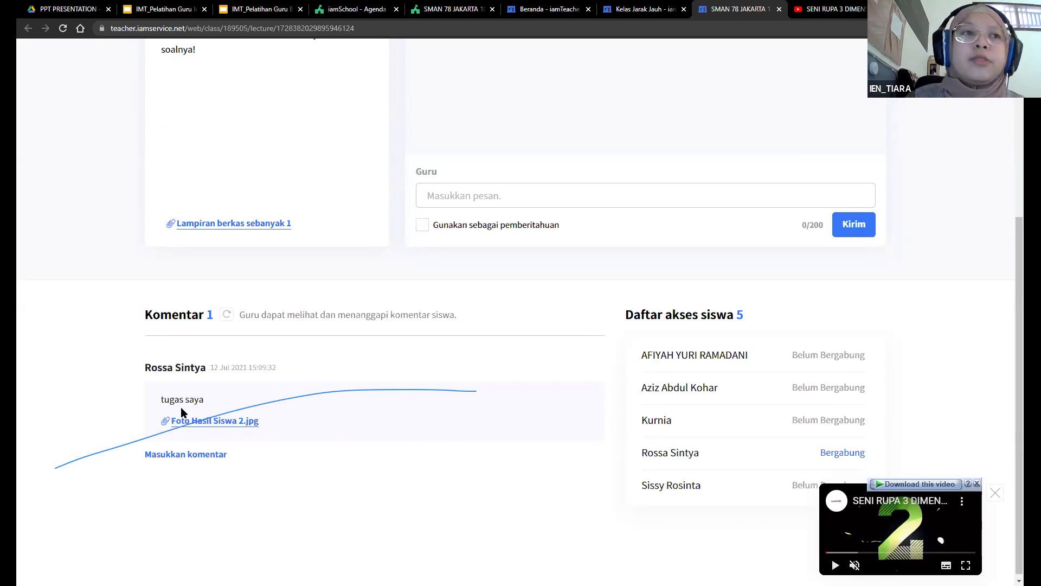
pyautogui.click(191, 460)
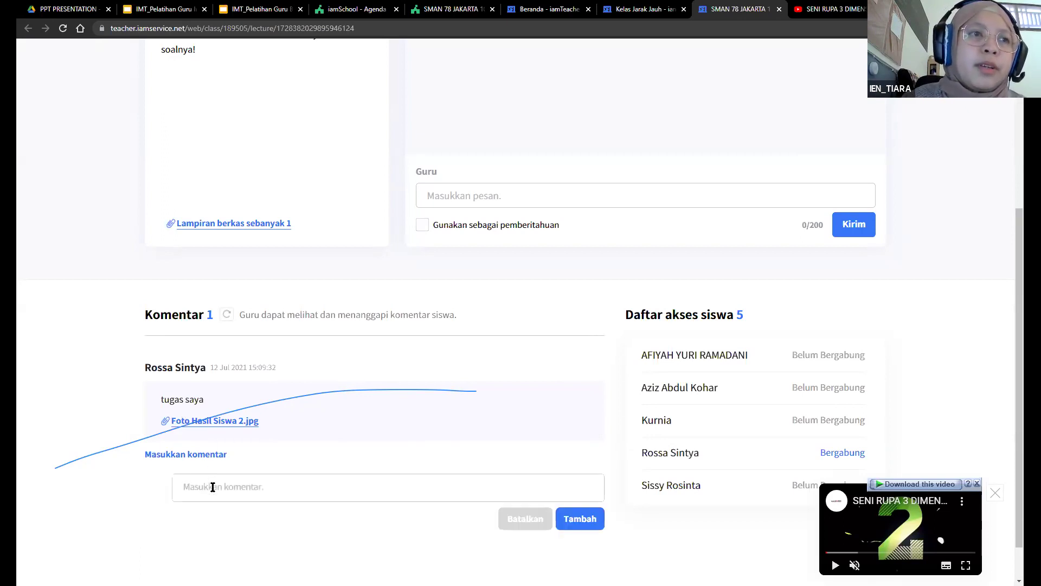
pyautogui.write('Good!')
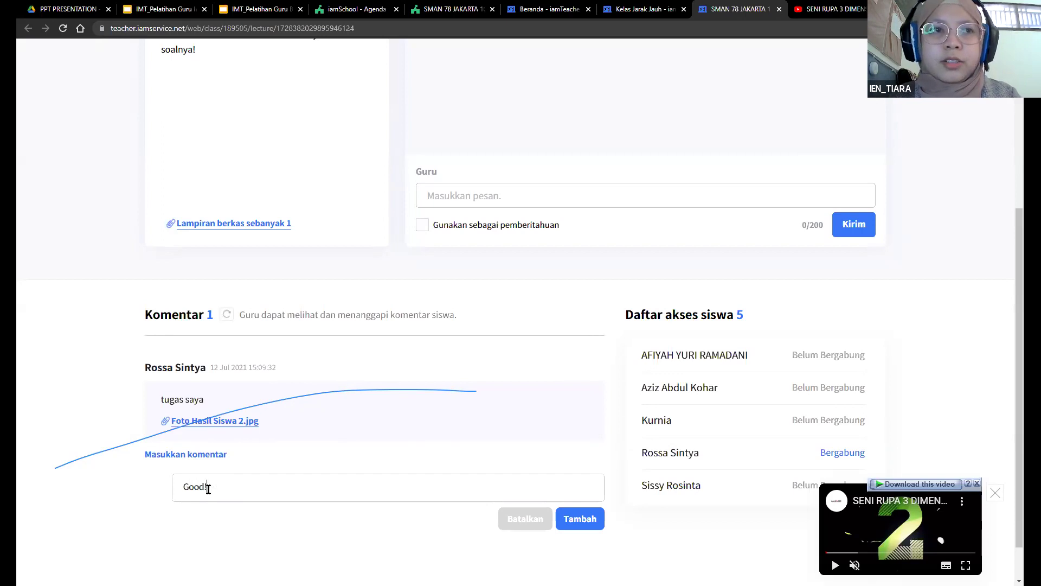
pyautogui.press('Return')
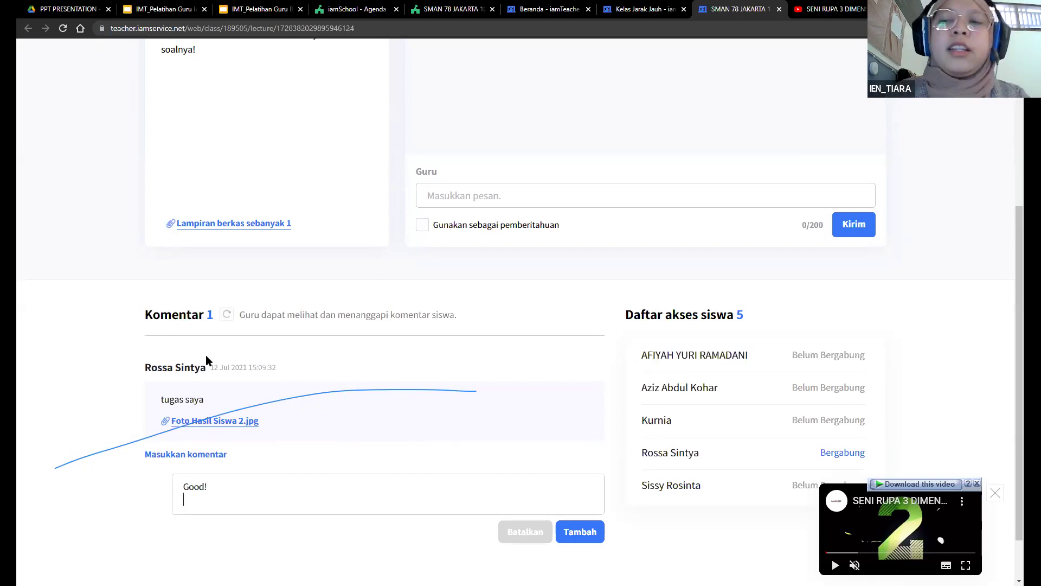
pyautogui.press('BackSpace')
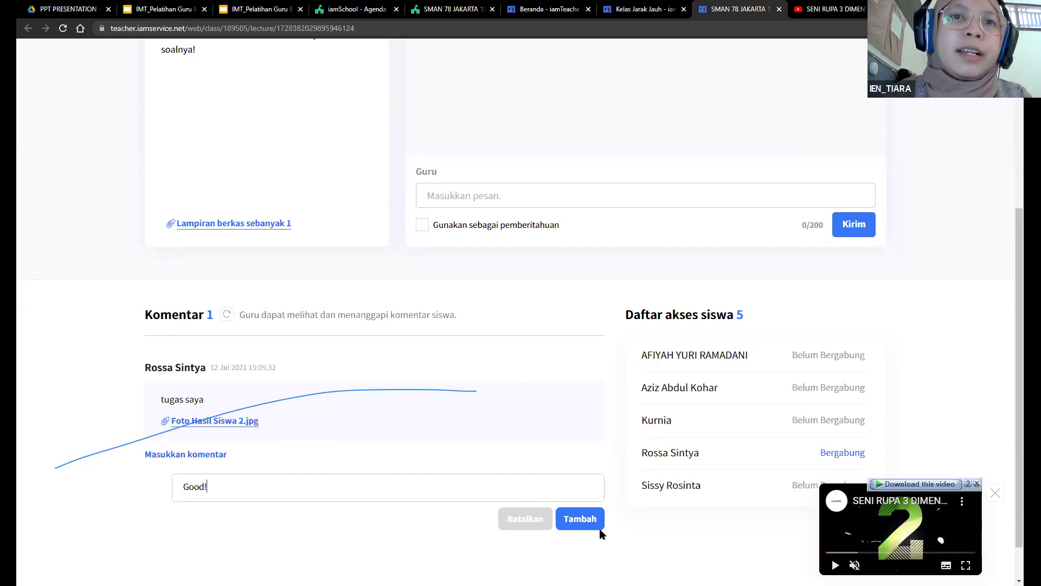
pyautogui.click(581, 519)
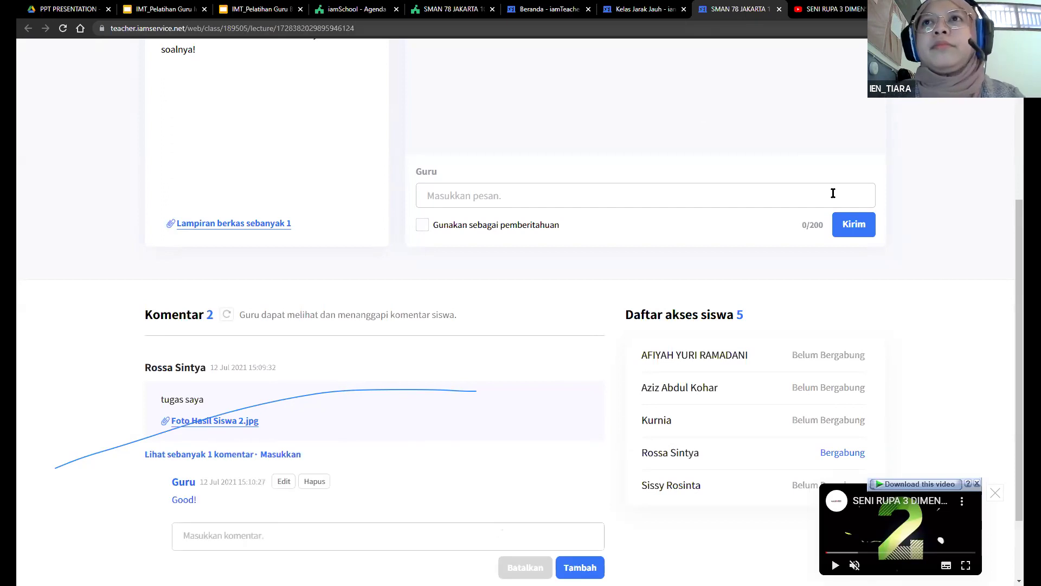
pyautogui.moveTo(1019, 325); pyautogui.dragTo(1020, 225)
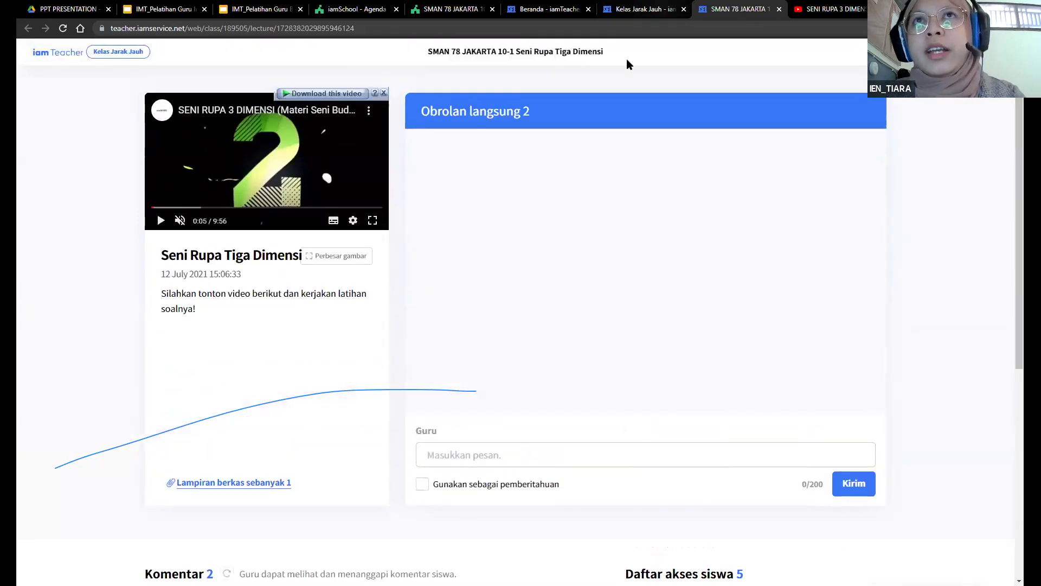
# Step: Close the lecture tab and start a new distance class named 'Tema 1 Subtema 1'
pyautogui.hotkey('ctrl', 'w')
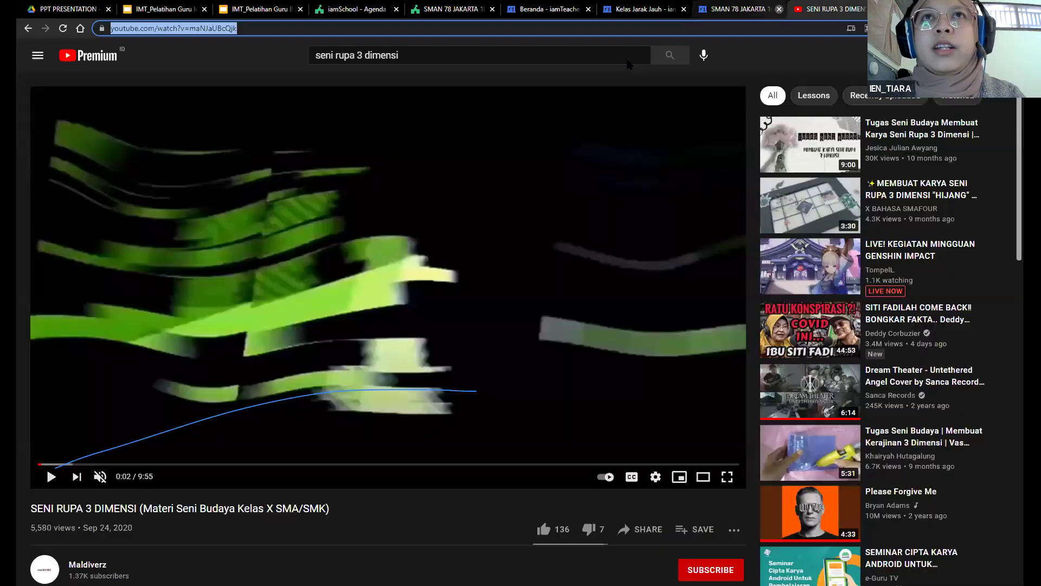
pyautogui.hotkey('ctrl', 'shift', 'Tab')
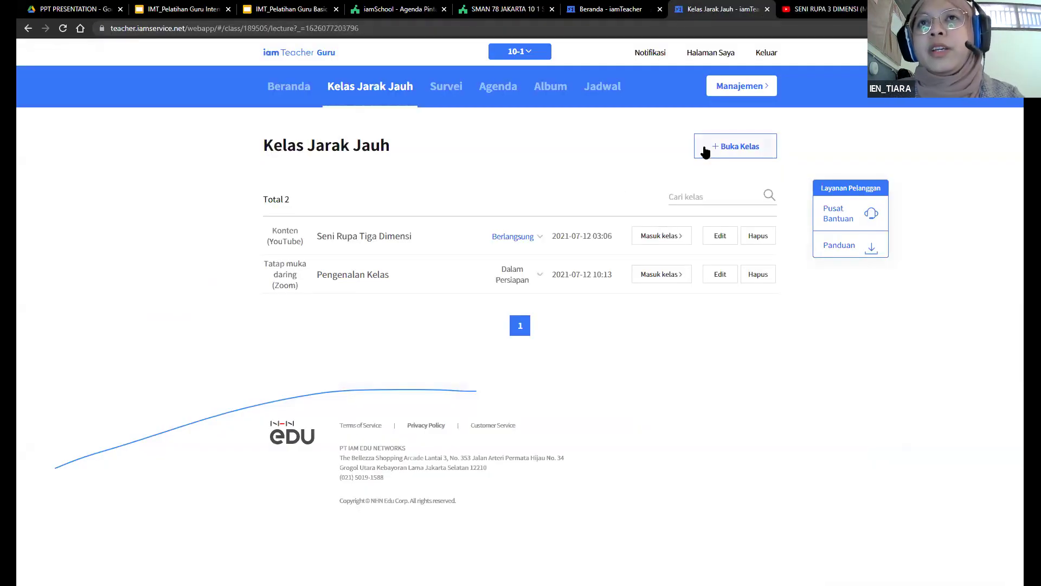
pyautogui.click(701, 149)
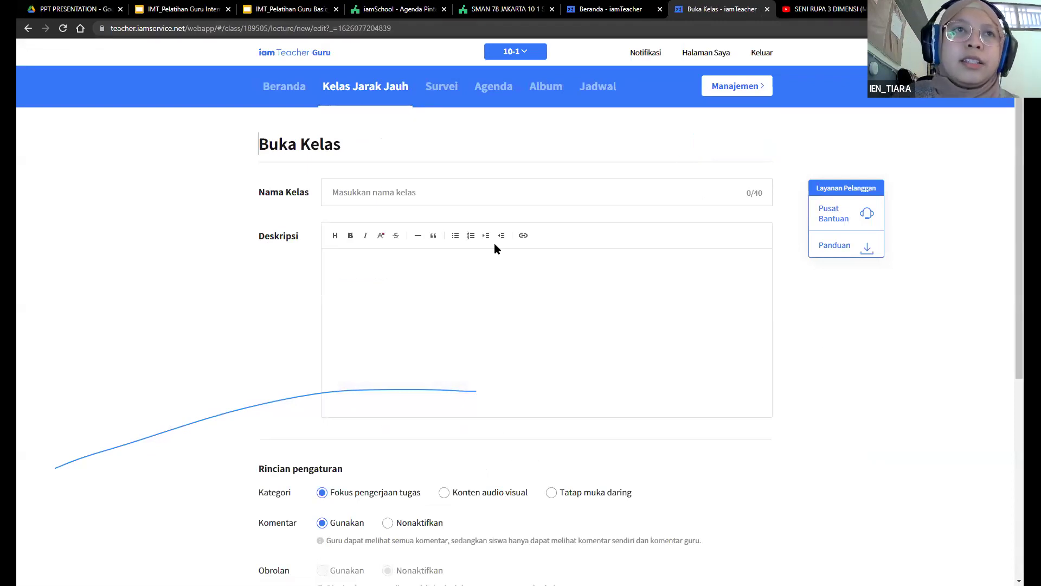
pyautogui.click(452, 182)
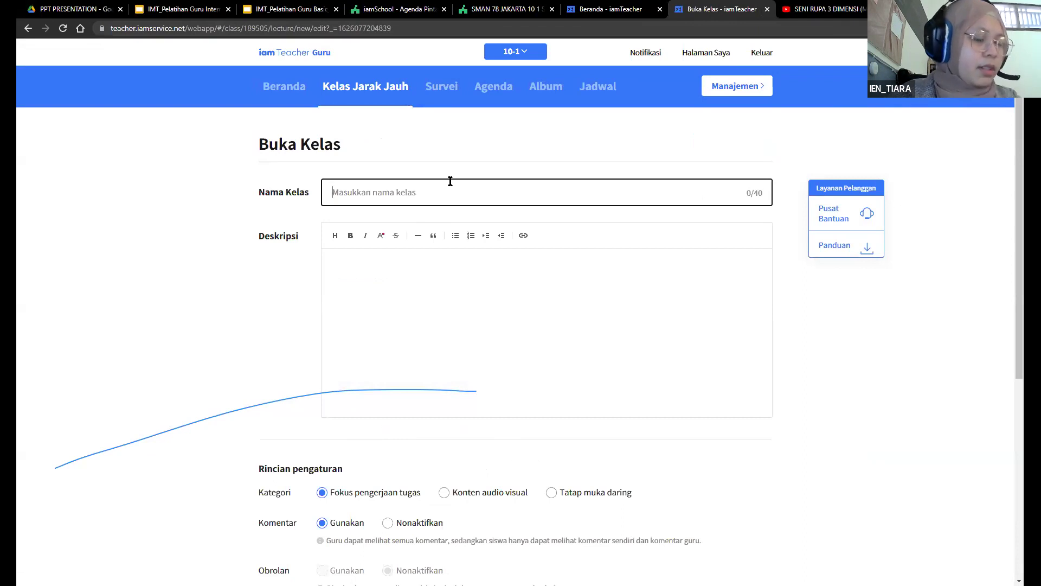
pyautogui.write('Tema 1 Subtema ')
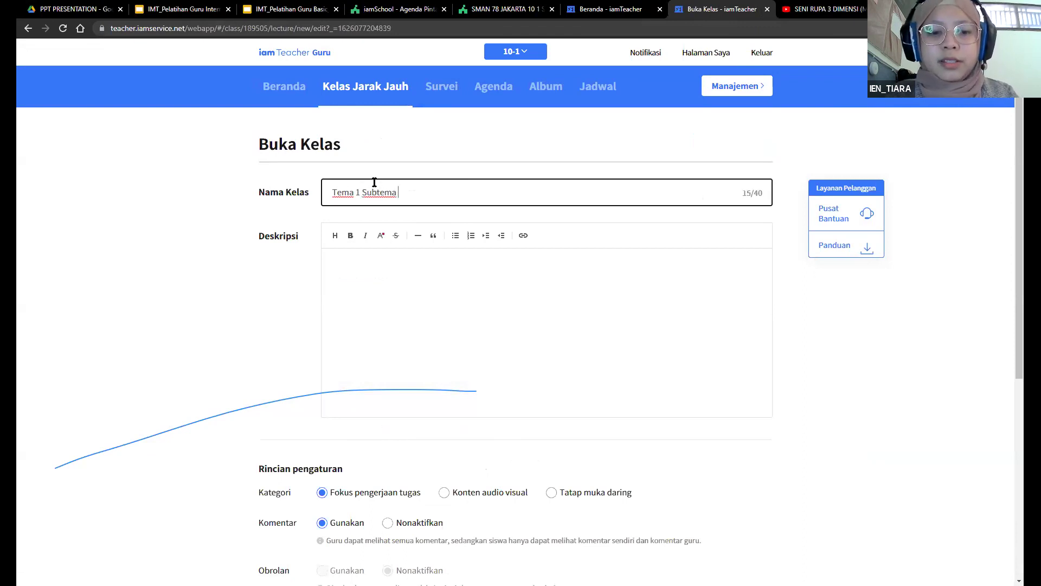
pyautogui.write('1')
# Step: Begin the description with 'Selamat Pagi Anak - Anak' and the Selasa 13 Juli 2021 online-class line
pyautogui.click(388, 268)
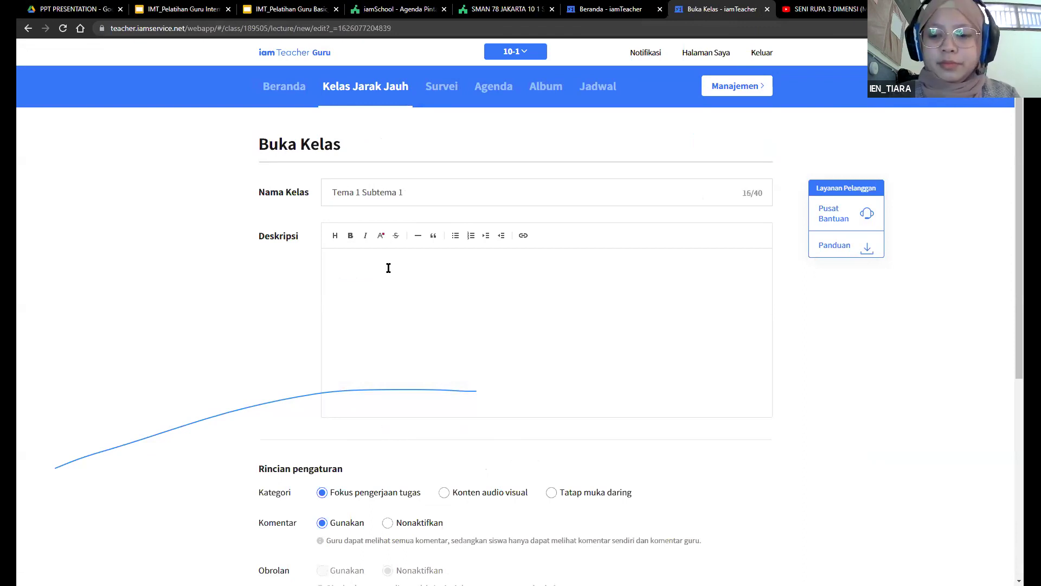
pyautogui.write('Selamat ')
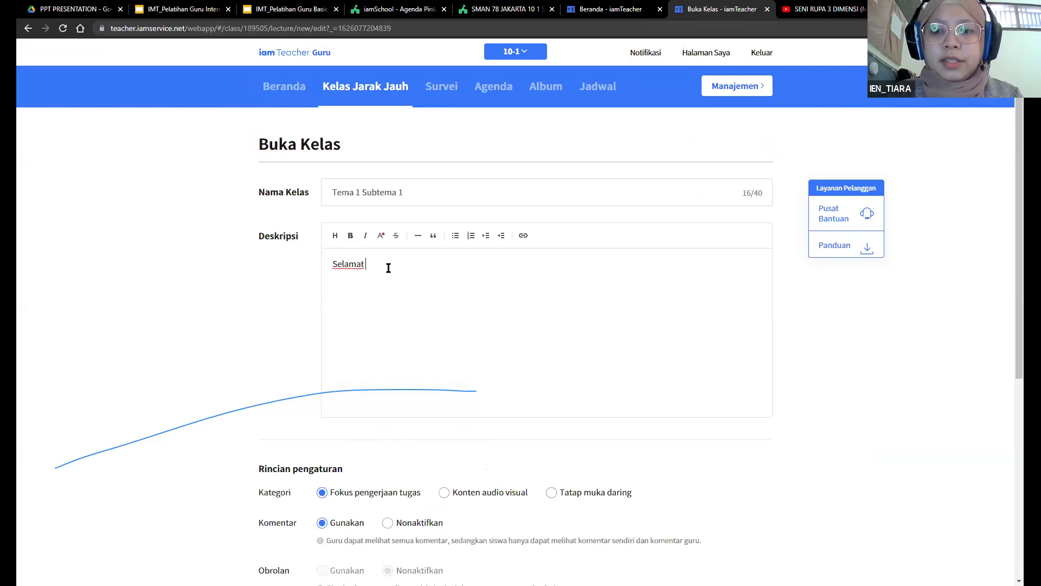
pyautogui.write('Pagi Anak -')
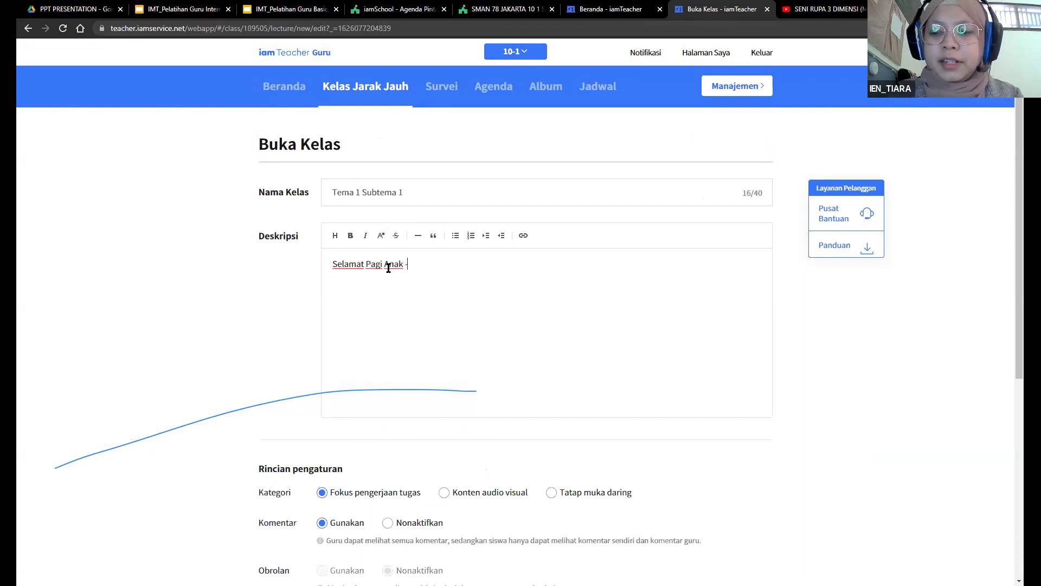
pyautogui.write(' Anak')
pyautogui.press('Return')
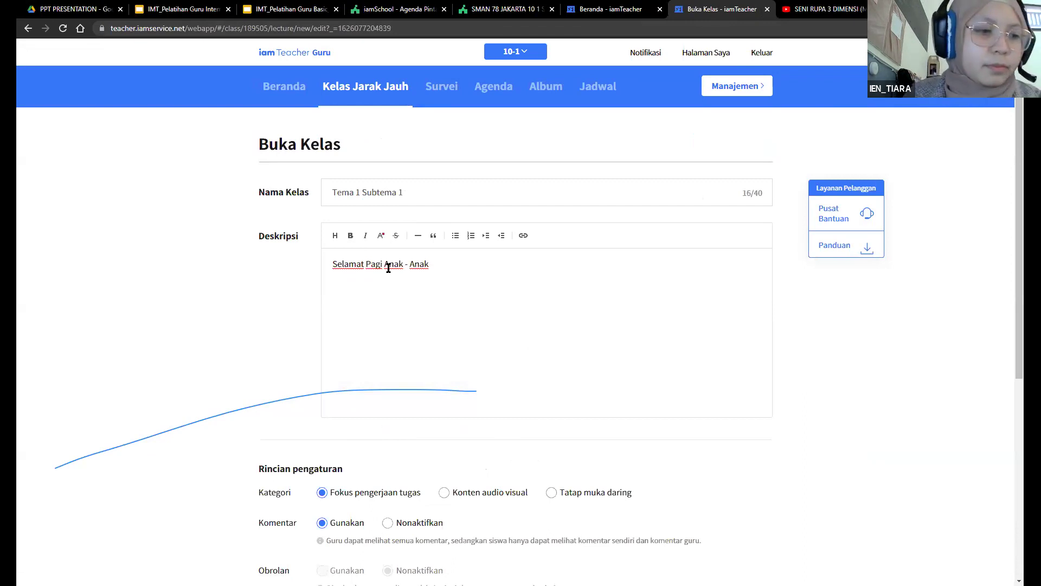
pyautogui.write('H')
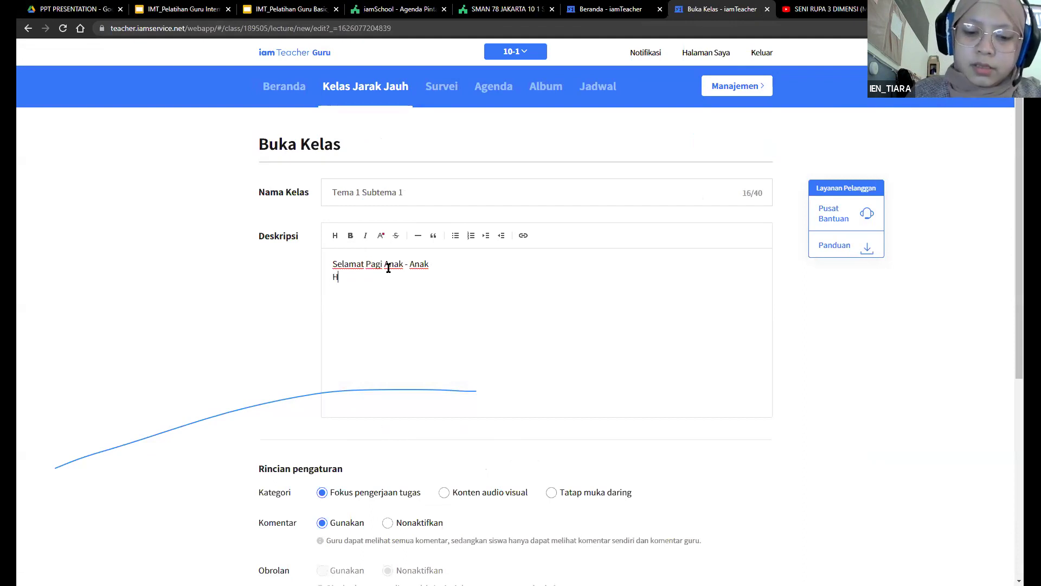
pyautogui.write('ari sel')
pyautogui.press('BackSpace')
pyautogui.press('BackSpace')
pyautogui.press('BackSpace')
pyautogui.write('Selasa 13 Juli 2021 ')
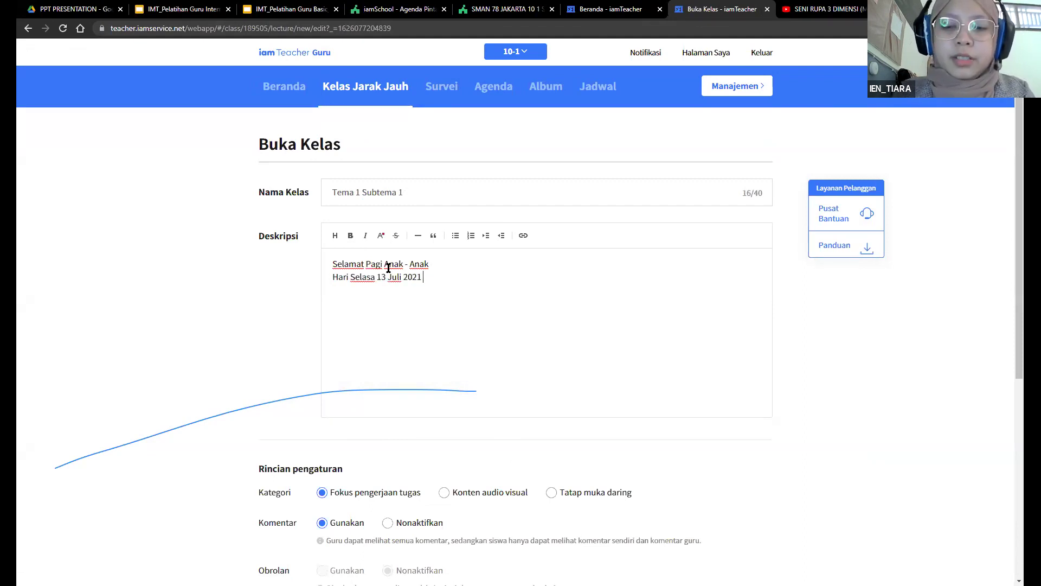
pyautogui.write('kita akan mea')
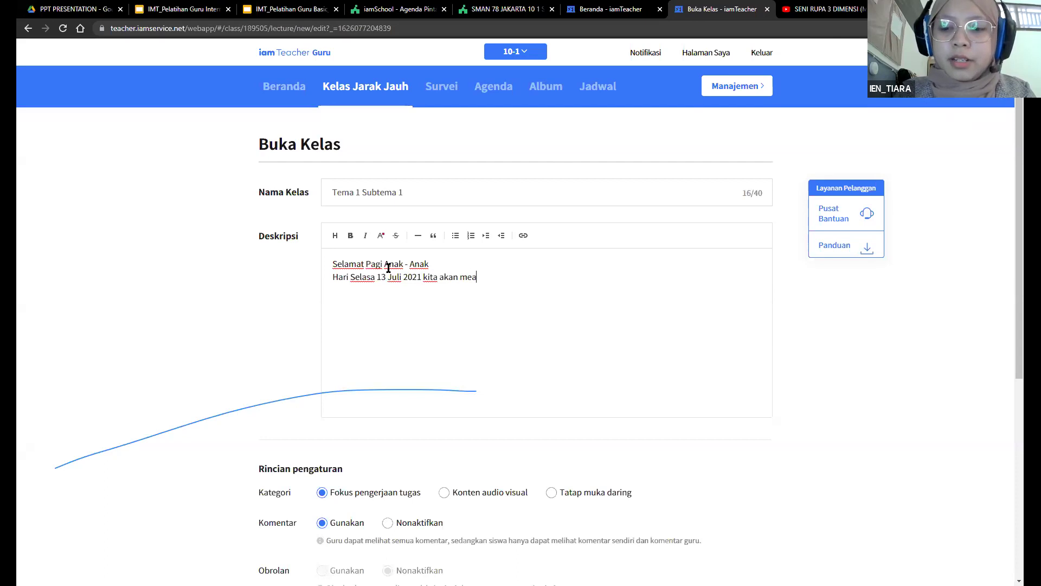
pyautogui.press('BackSpace')
pyautogui.write('lakukn')
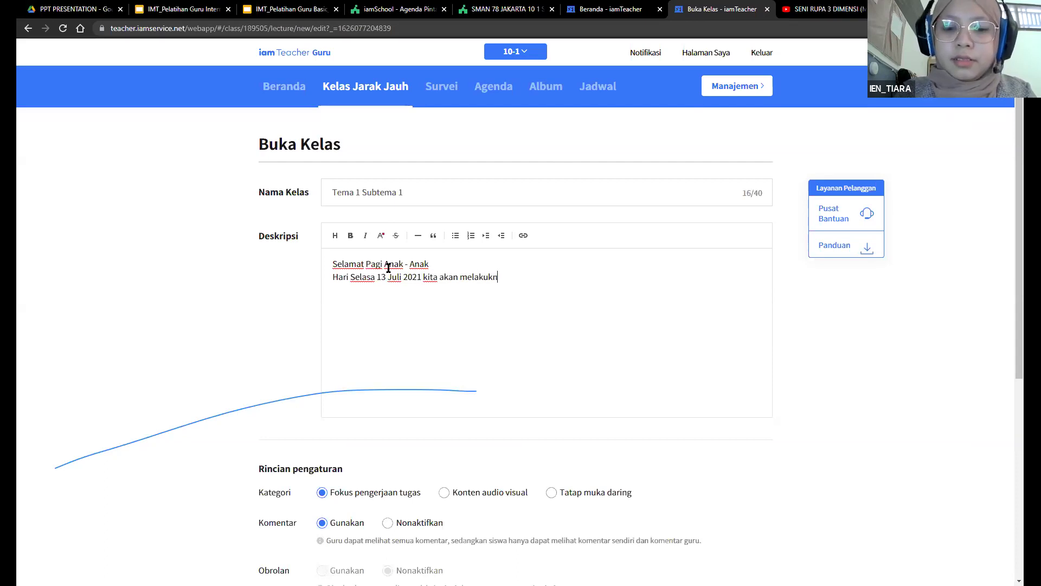
pyautogui.press('BackSpace')
pyautogui.write('an kelas ')
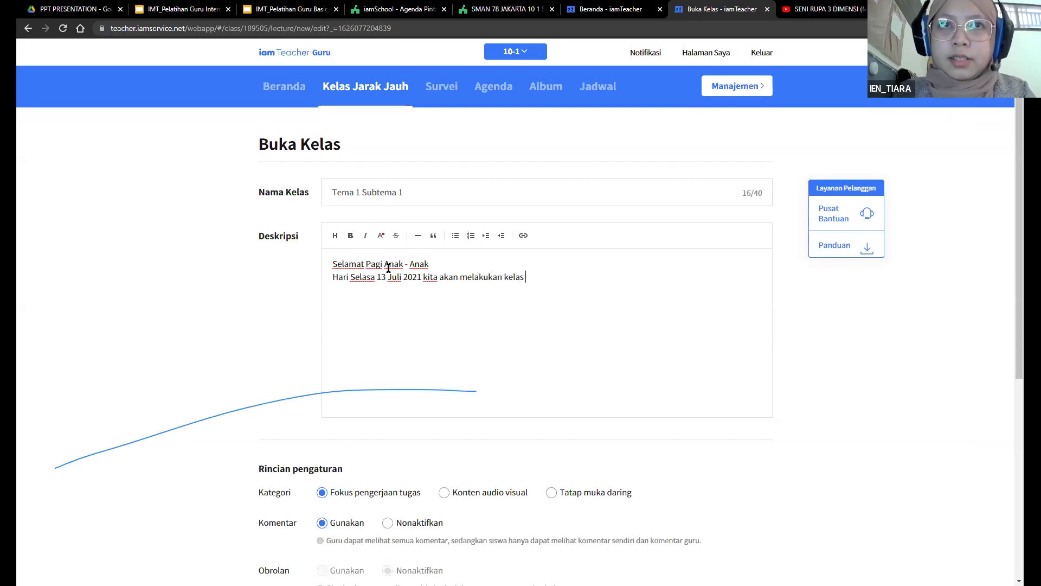
pyautogui.write('online atau ta')
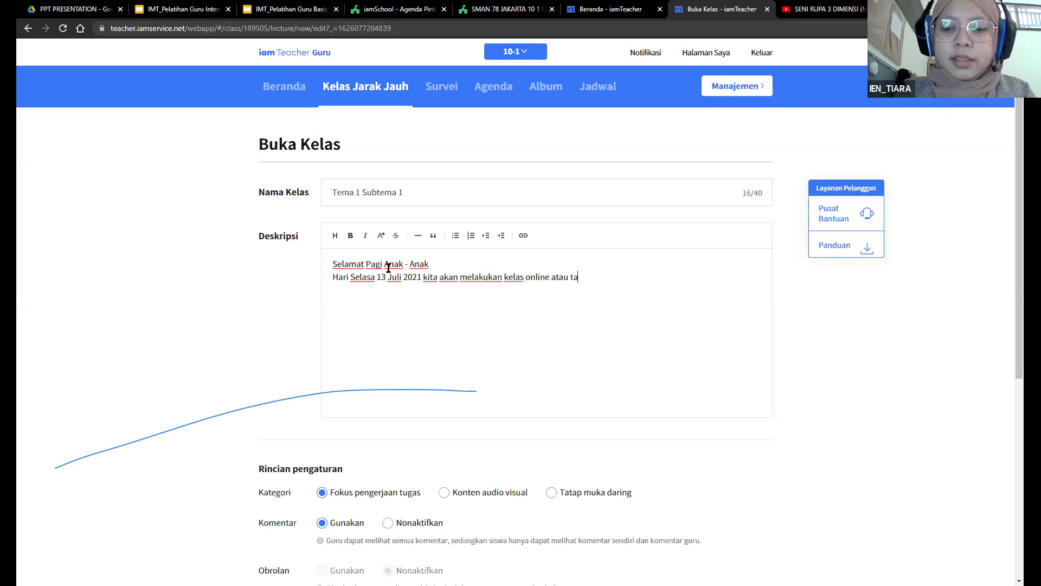
pyautogui.write('tap maya.')
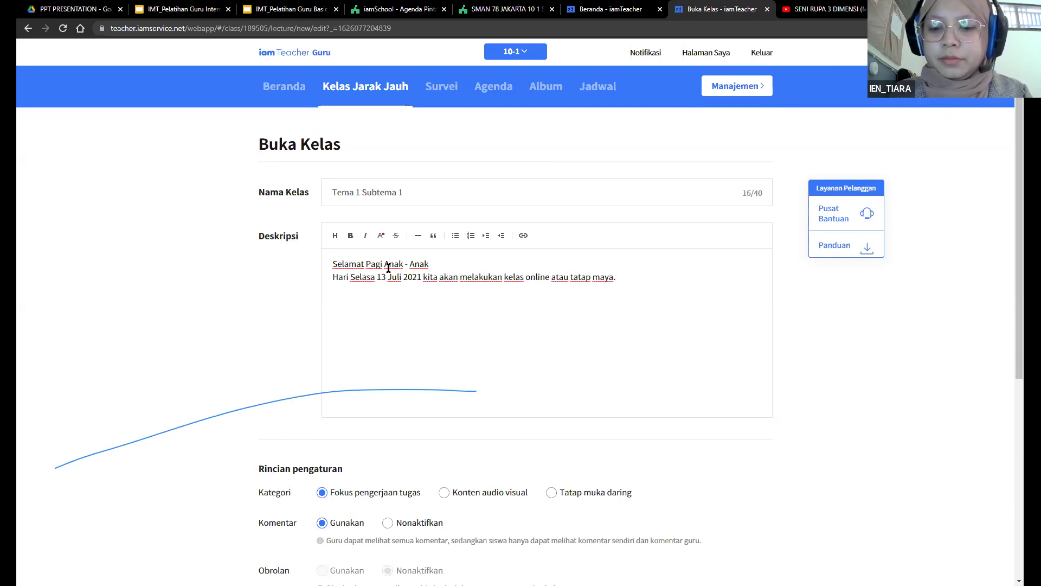
# Step: Add the 08–08.30 opening and 08.30–10.00 tema 1 schedule, uniform reminder and closing greeting
pyautogui.write('Pukul 08 - 0')
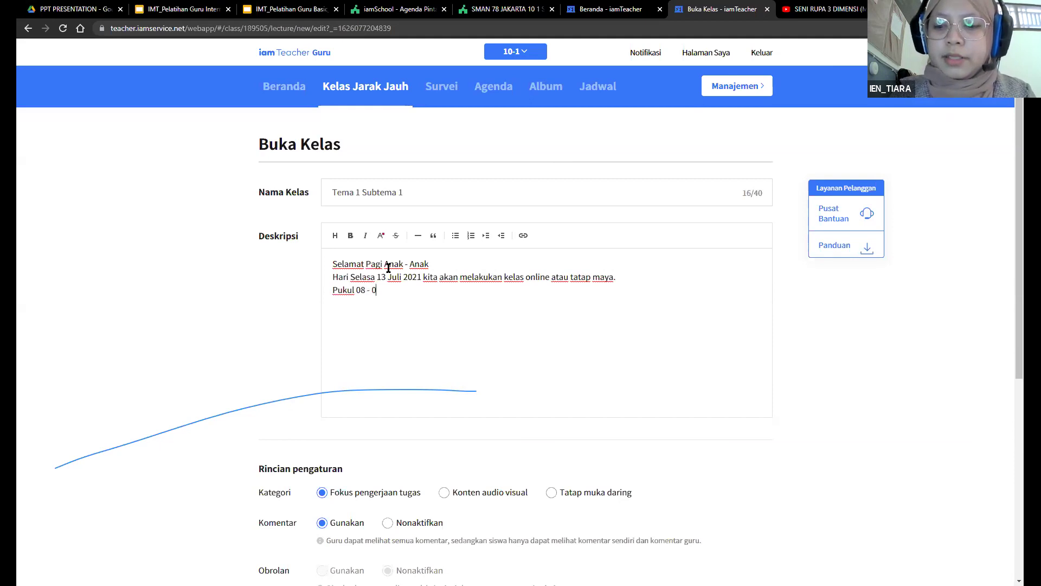
pyautogui.write('8.30 opening class (doa d')
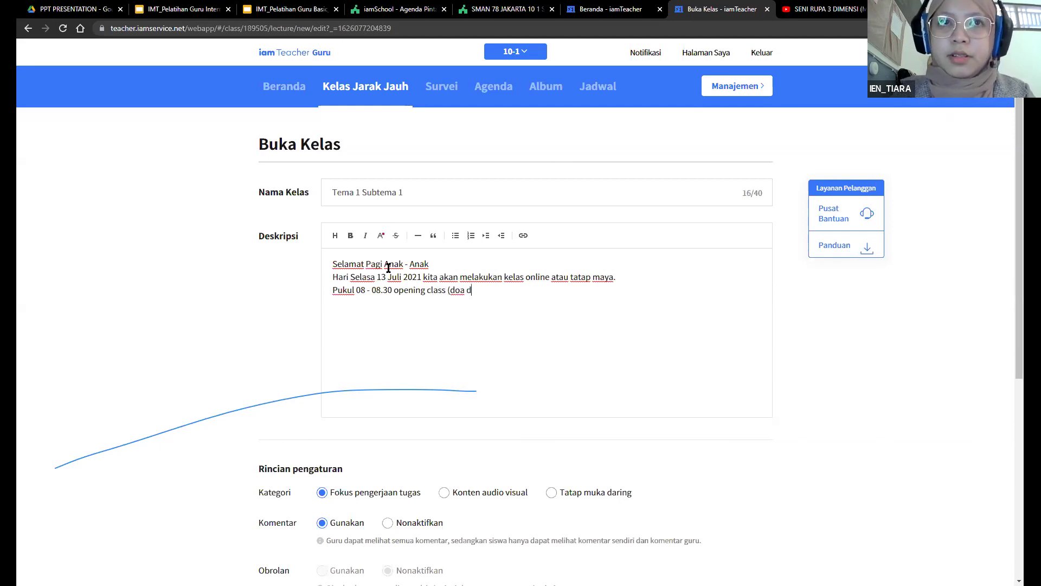
pyautogui.write('an hafalan)')
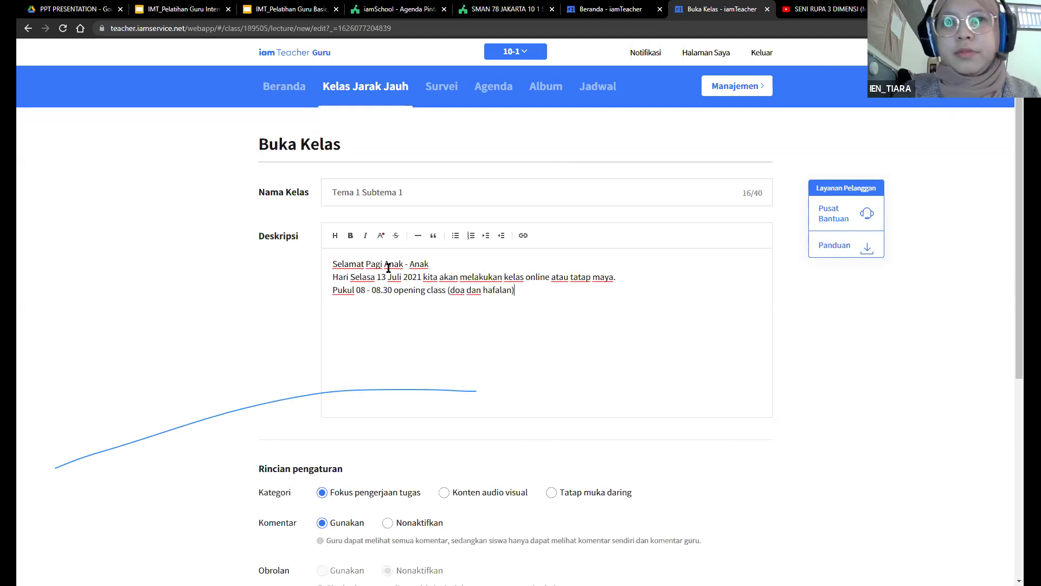
pyautogui.press('Return')
pyautogui.write('Puku')
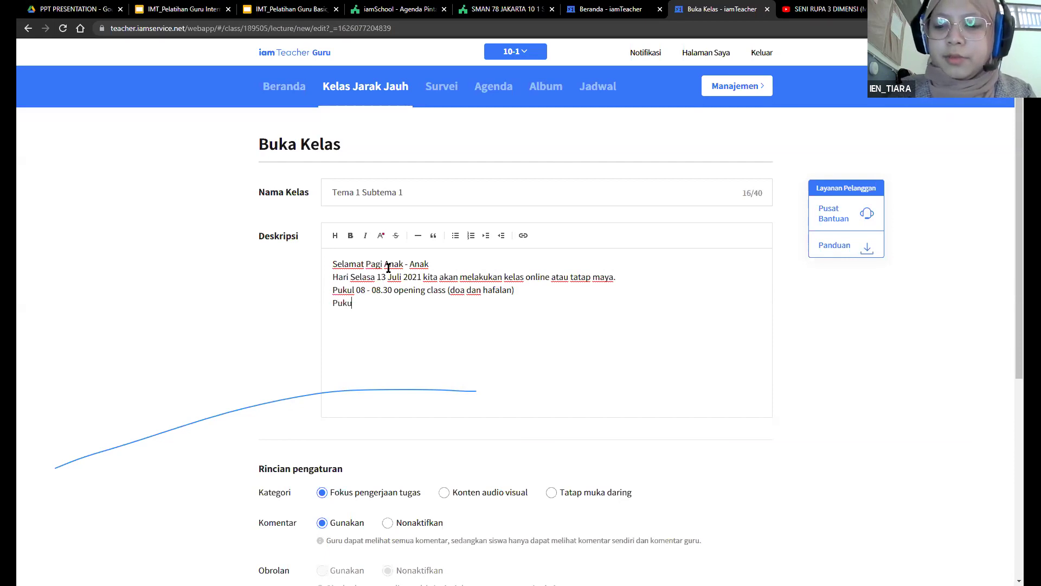
pyautogui.write('l 08.30 - ')
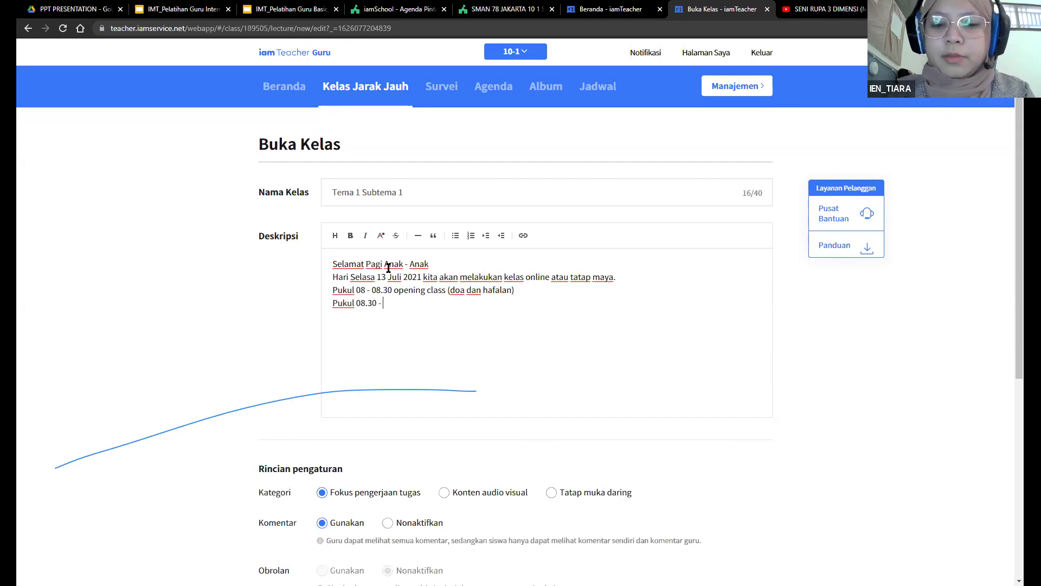
pyautogui.write('10.00')
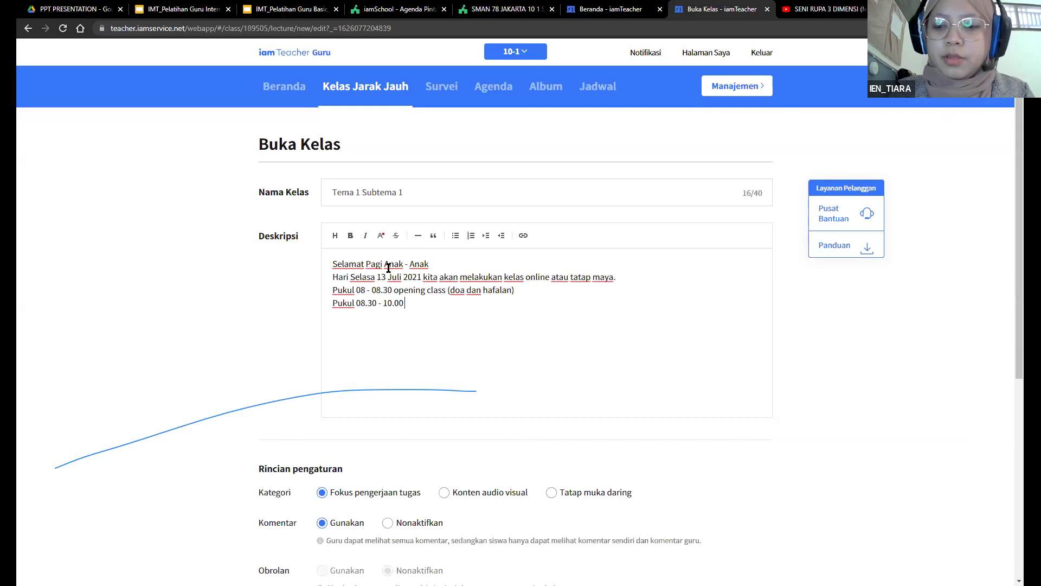
pyautogui.write(' pembelajaran')
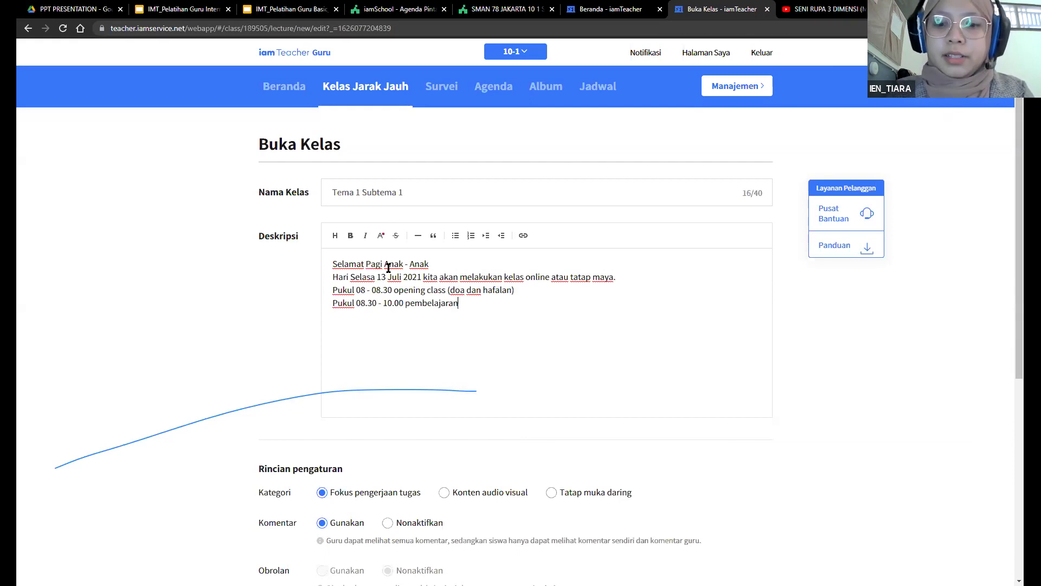
pyautogui.write(' tema 1')
pyautogui.press('Return')
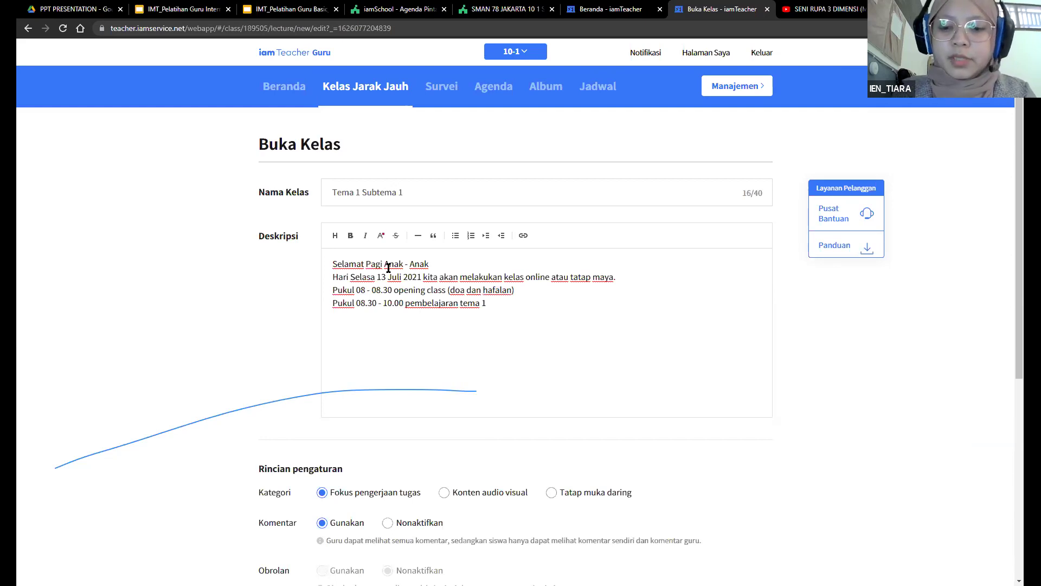
pyautogui.write('Harap me')
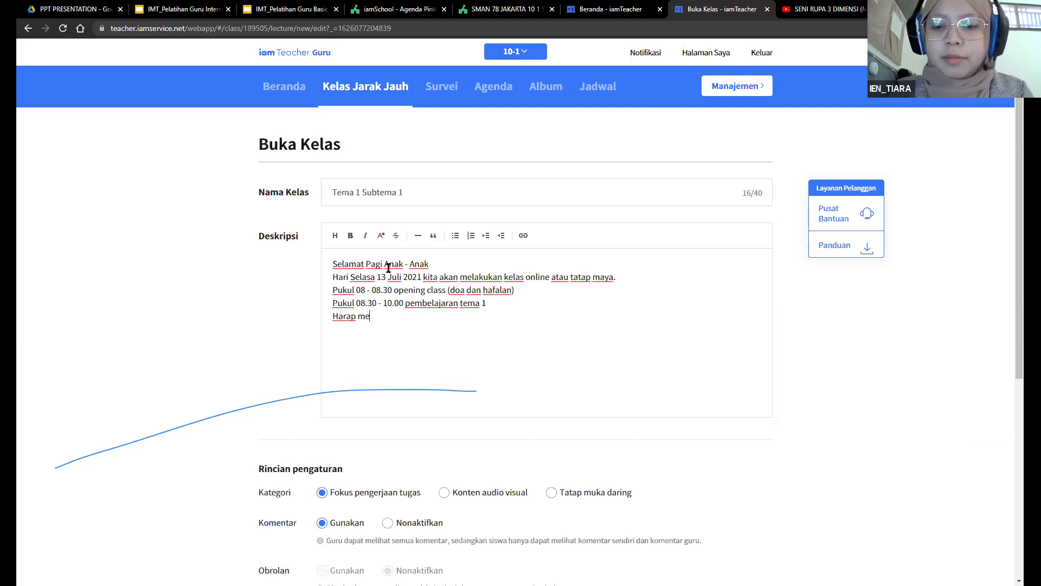
pyautogui.write('nggunakan ser')
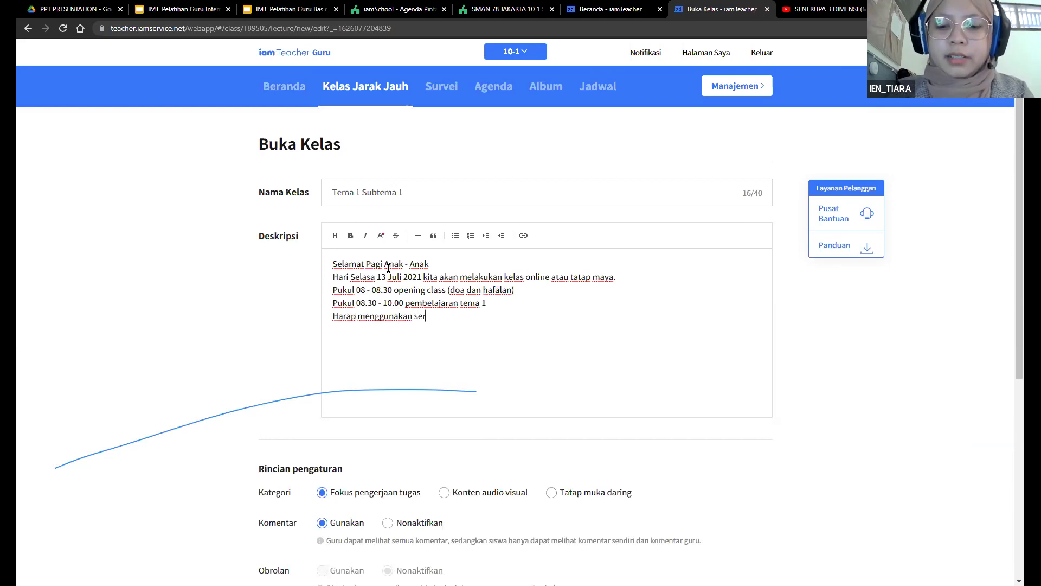
pyautogui.write('agam sesuai denga')
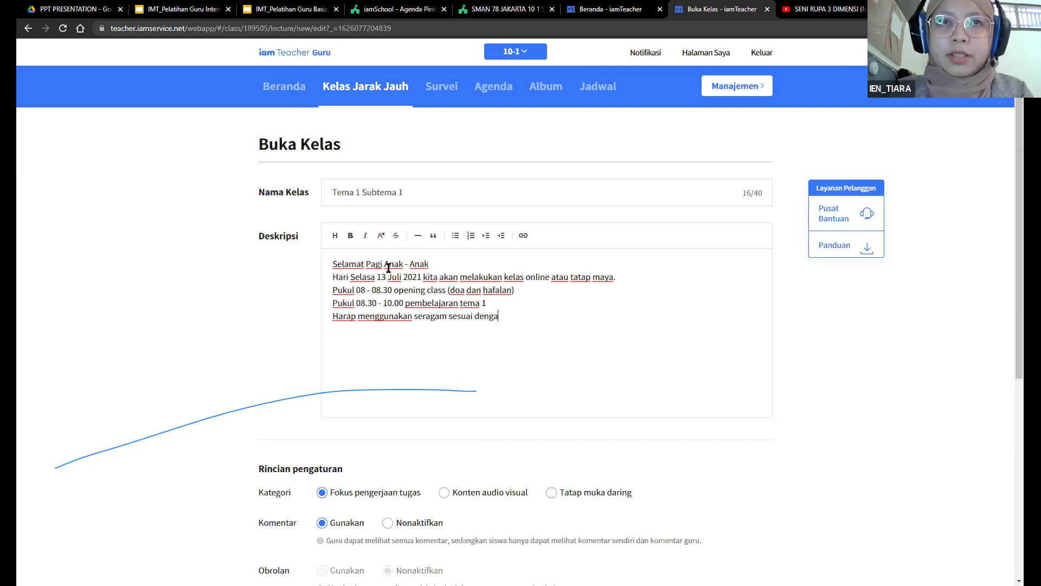
pyautogui.write('n aadw')
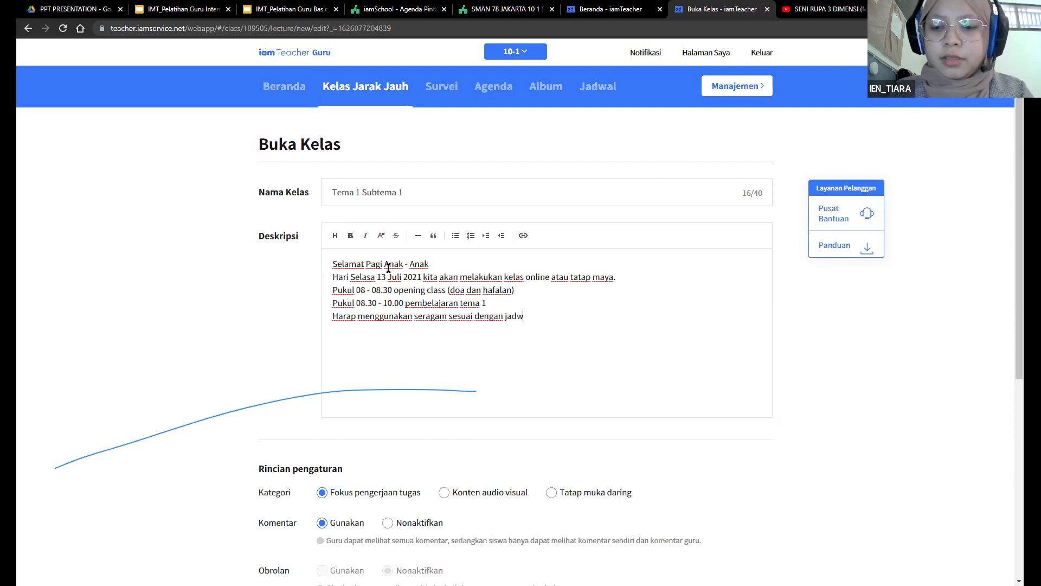
pyautogui.write('alSa')
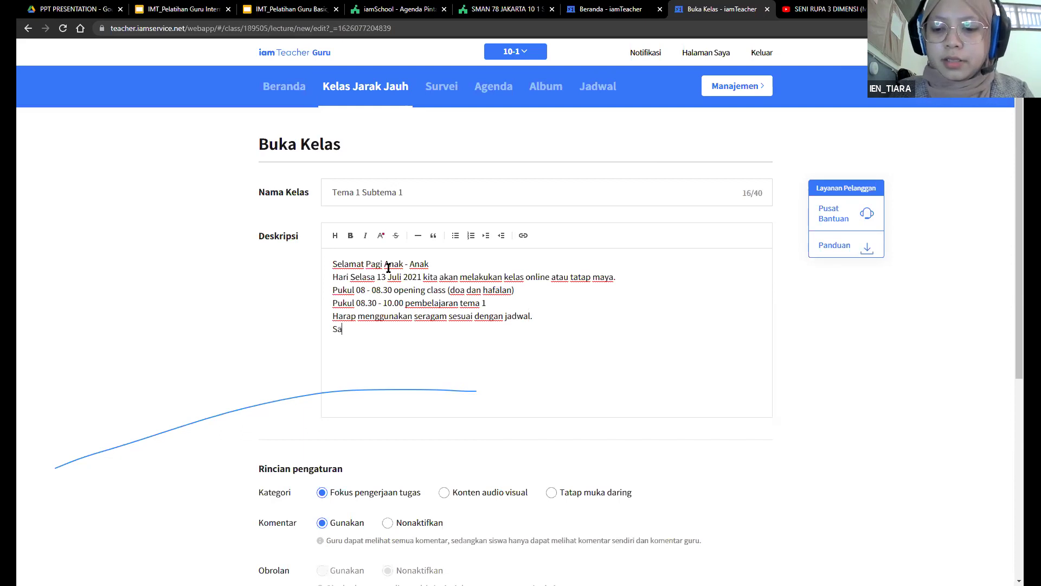
pyautogui.write('lam semangat ')
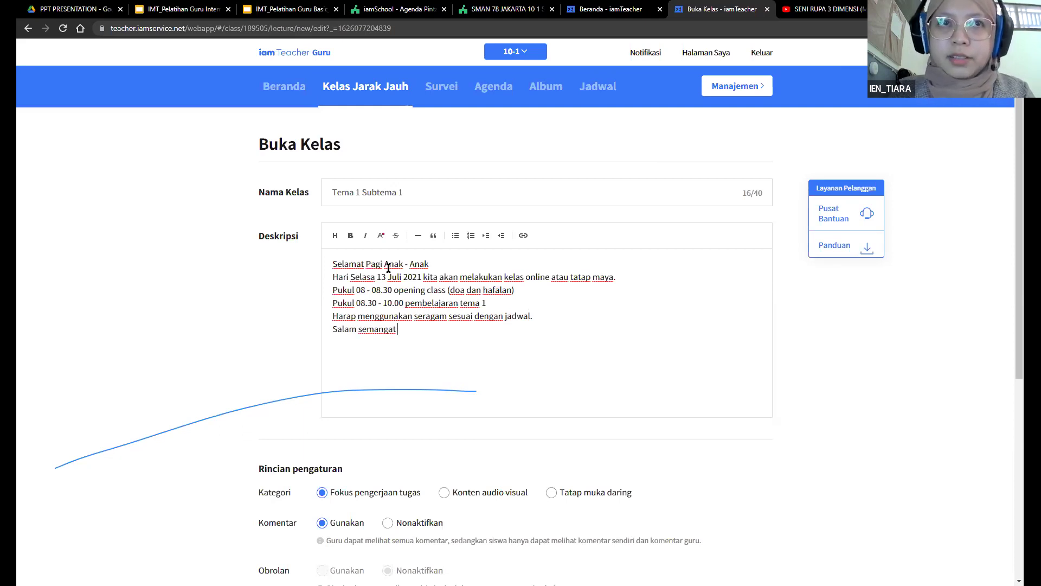
pyautogui.write('dan sehat selalu')
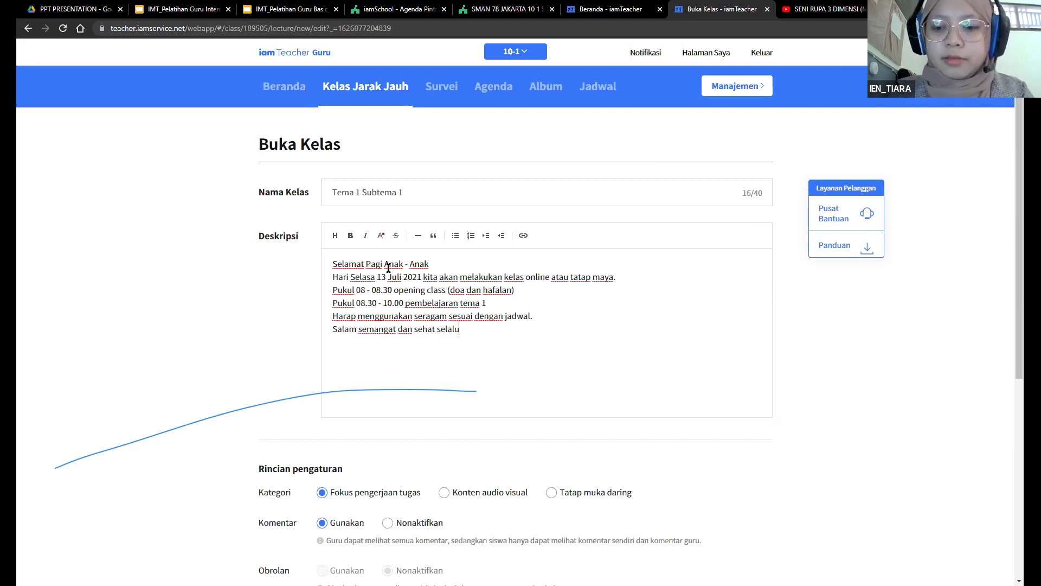
pyautogui.write(' anak - anakku.')
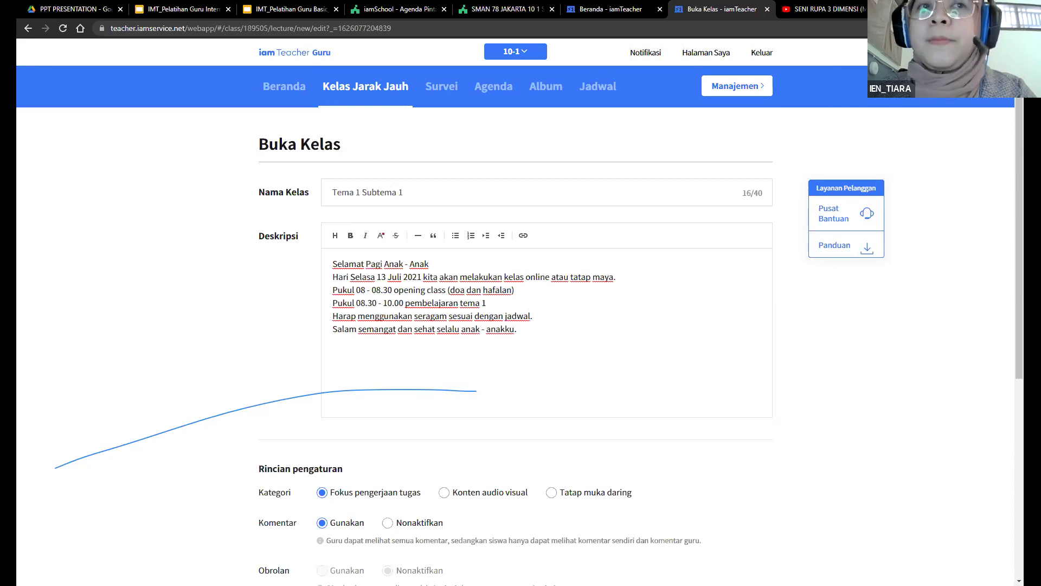
# Step: Set category to 'Tatap muka daring' (Zoom), comments to Nonaktifkan, and create the class
pyautogui.scroll(-3, 521, 326)
pyautogui.click(552, 335)
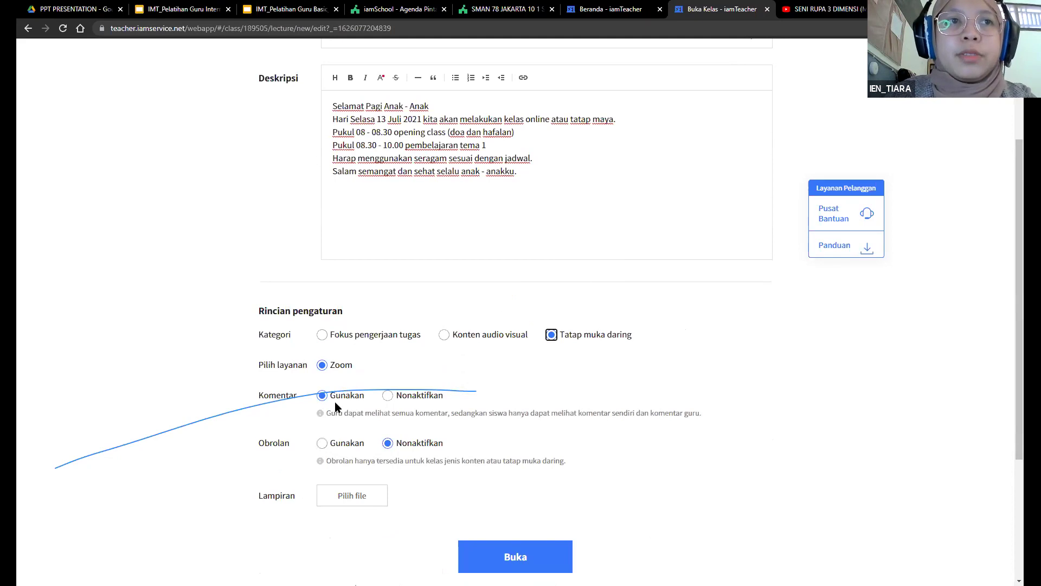
pyautogui.click(388, 399)
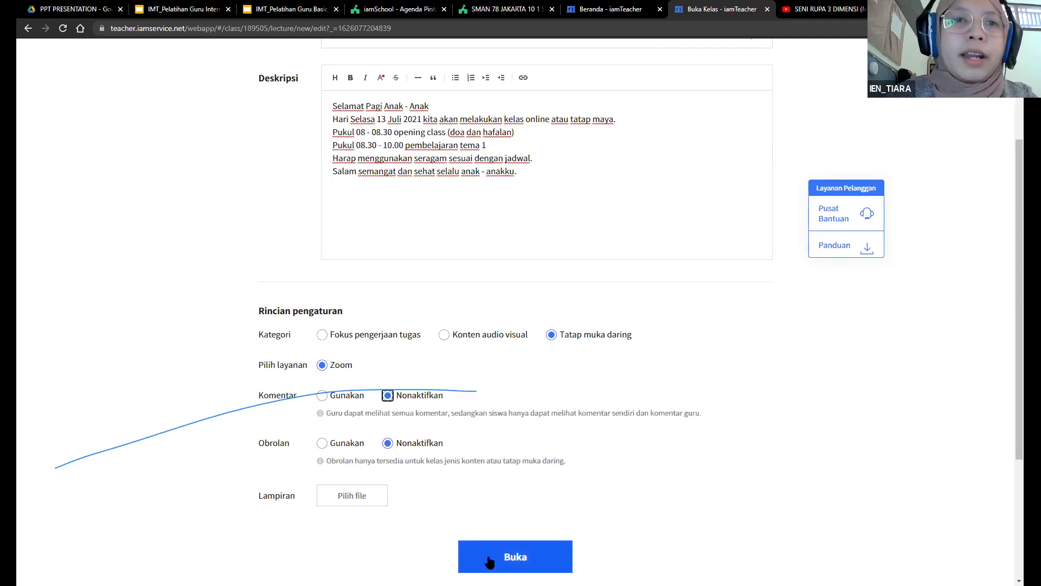
pyautogui.click(489, 559)
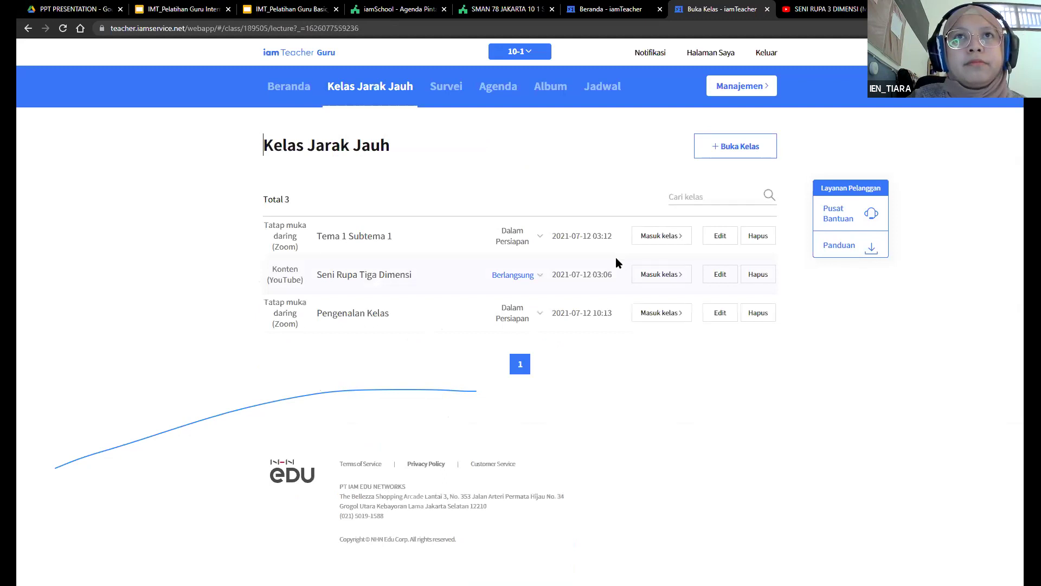
# Step: Change Tema 1 Subtema 1 from Dalam Persiapan to Berlangsung, then open its class page to read the description
pyautogui.click(538, 239)
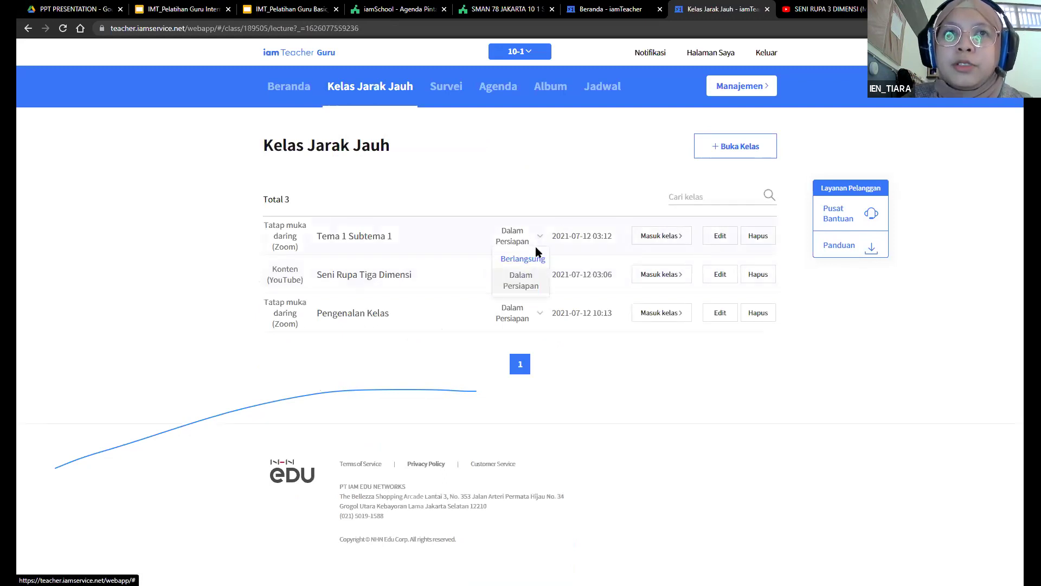
pyautogui.click(539, 260)
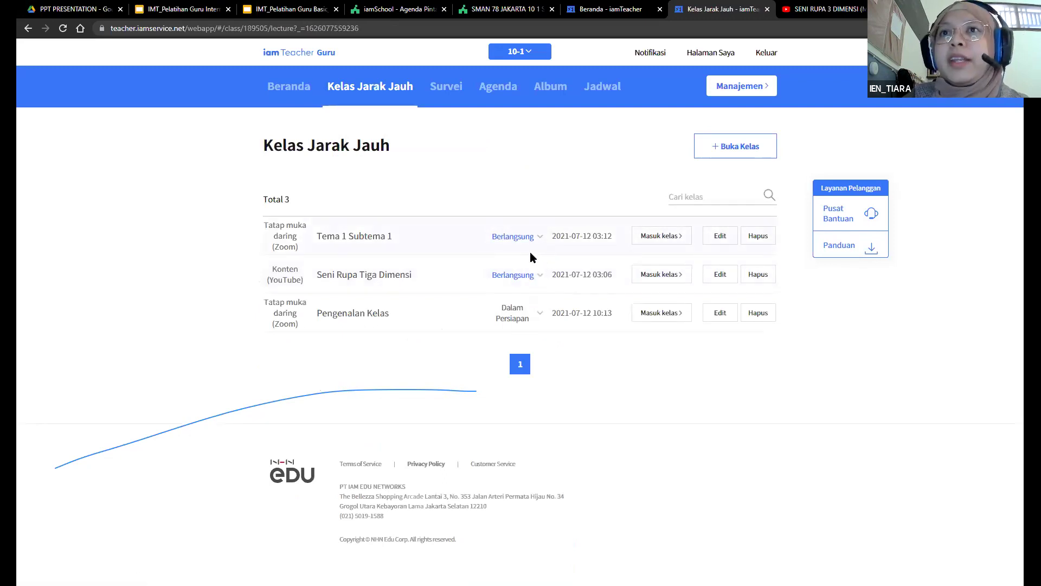
pyautogui.click(654, 236)
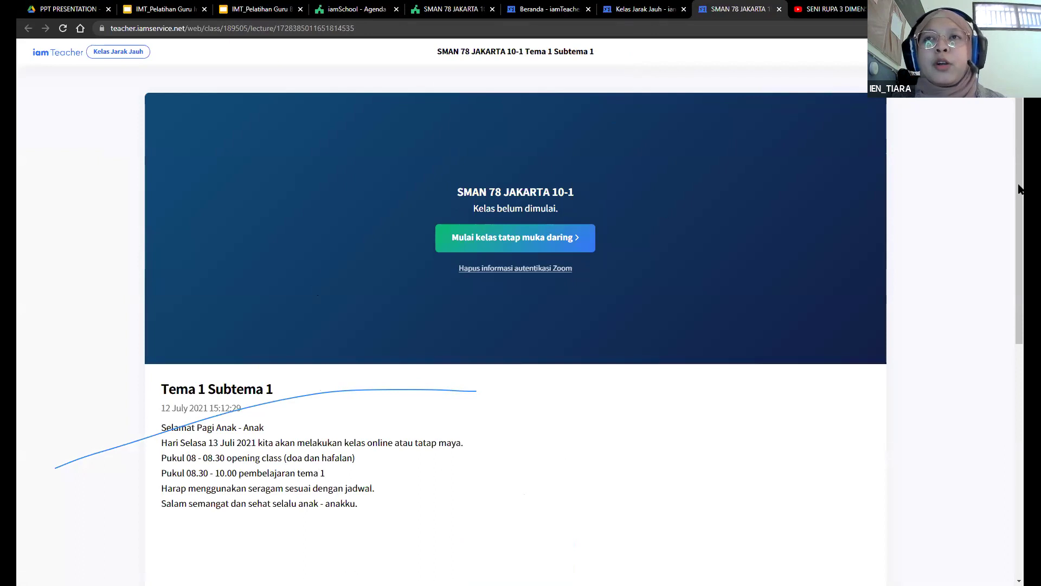
pyautogui.scroll(-2, 1017, 217)
pyautogui.moveTo(1015, 251); pyautogui.dragTo(1005, 172)
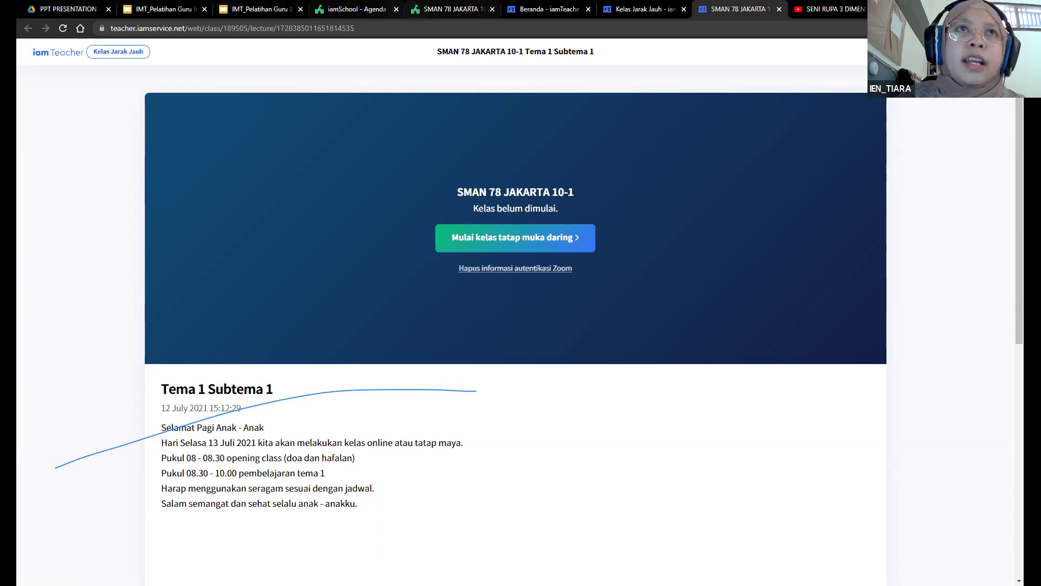
# Step: In iamSchool, go back to the class list and open Tema 1 Subtema 1 as a student
pyautogui.click(450, 9)
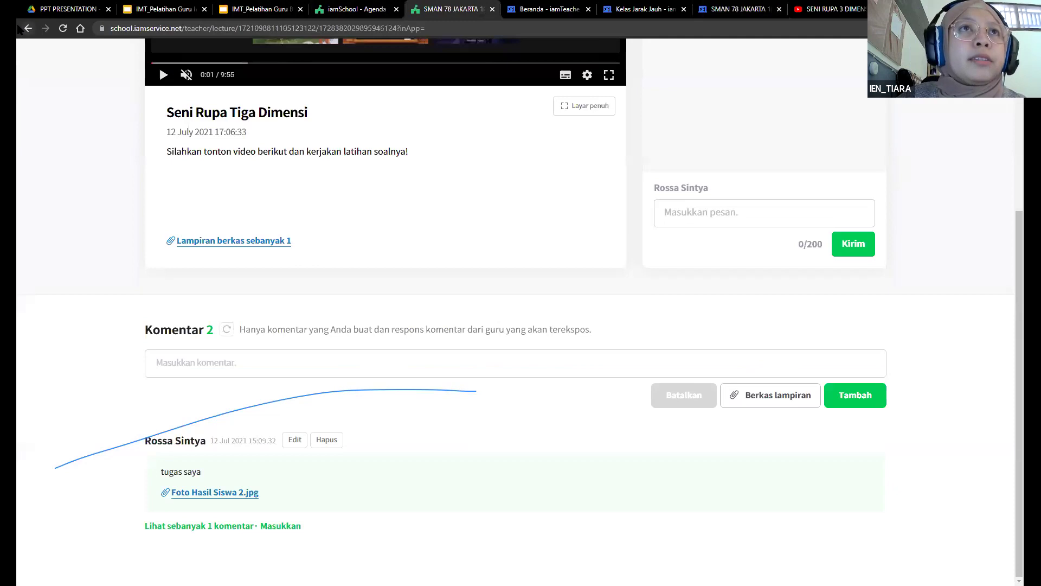
pyautogui.click(28, 28)
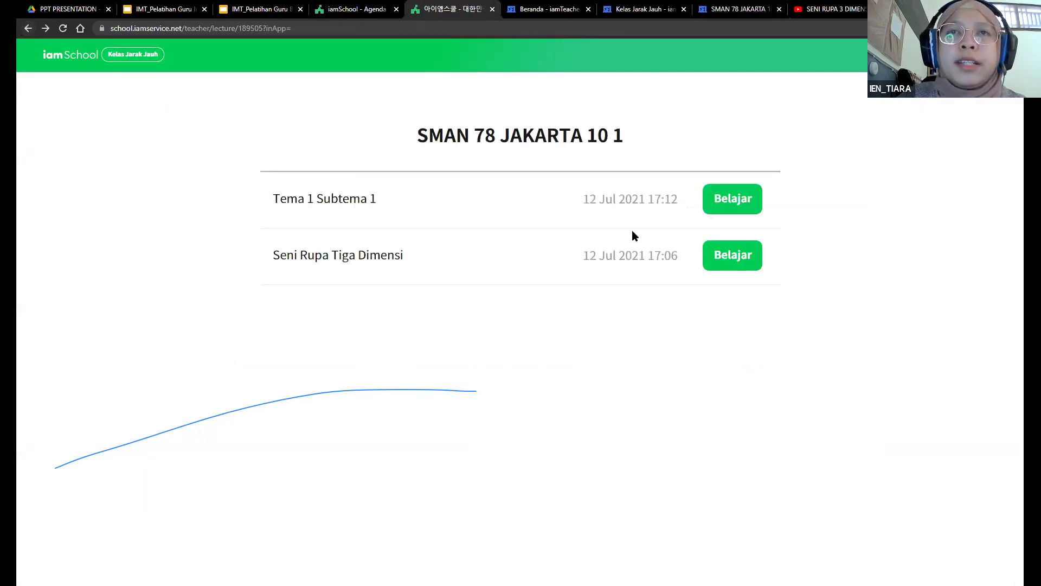
pyautogui.click(732, 198)
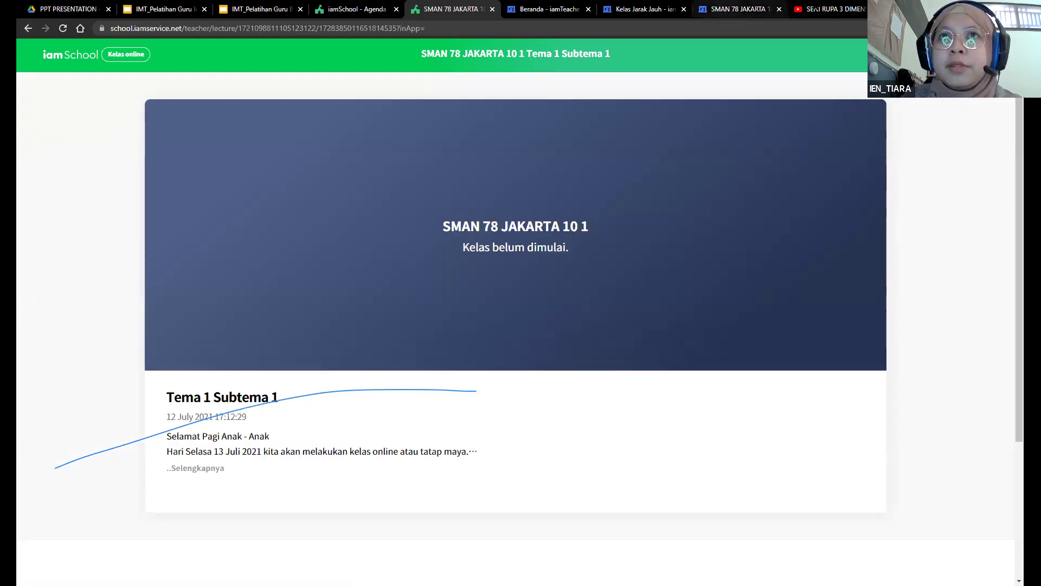
pyautogui.click(739, 9)
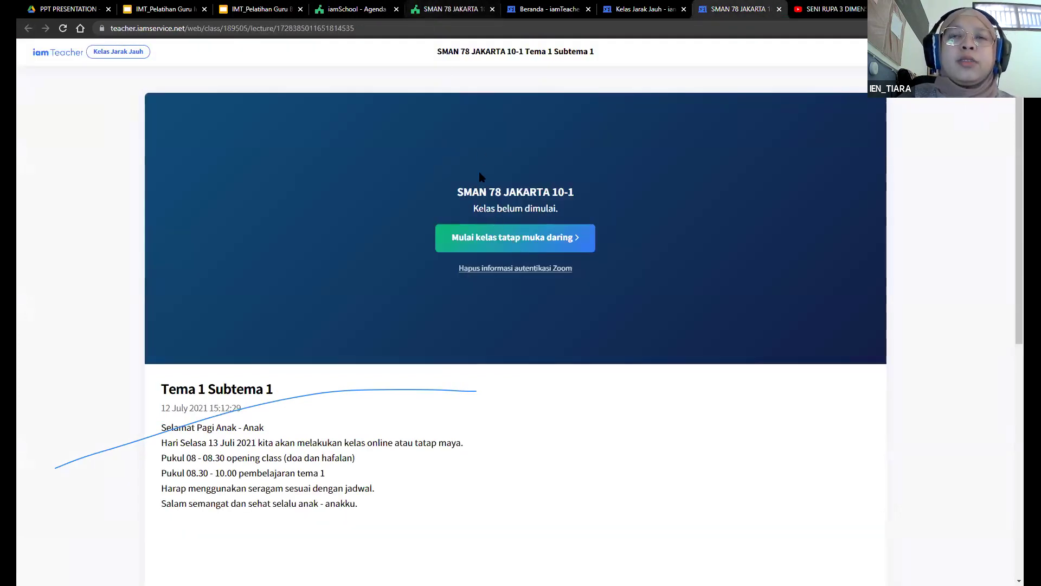
pyautogui.click(443, 9)
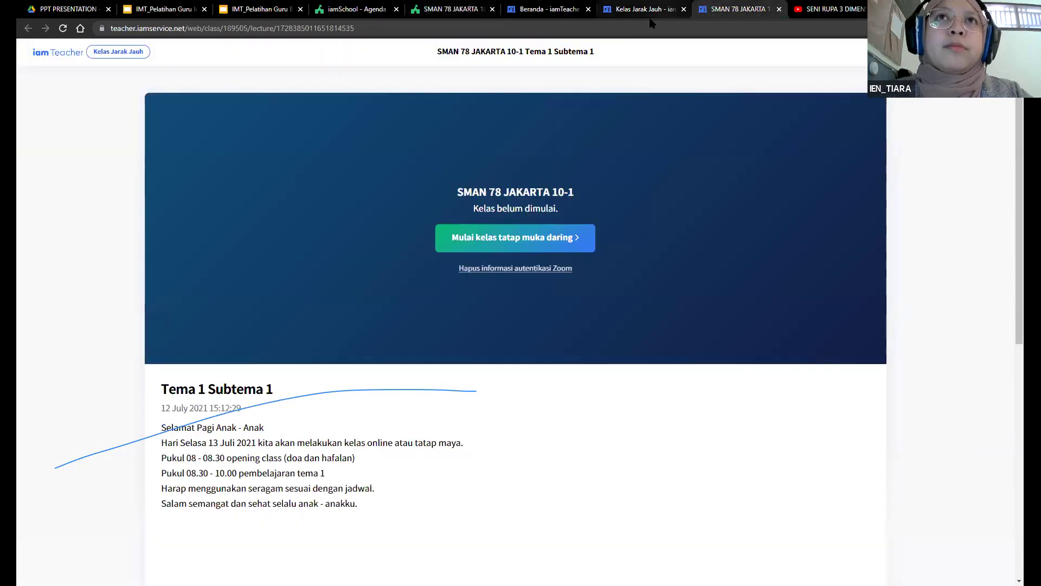
# Step: Close the teacher's Tema 1 Subtema 1 page, leaving the Kelas Jarak Jauh list showing
pyautogui.click(650, 12)
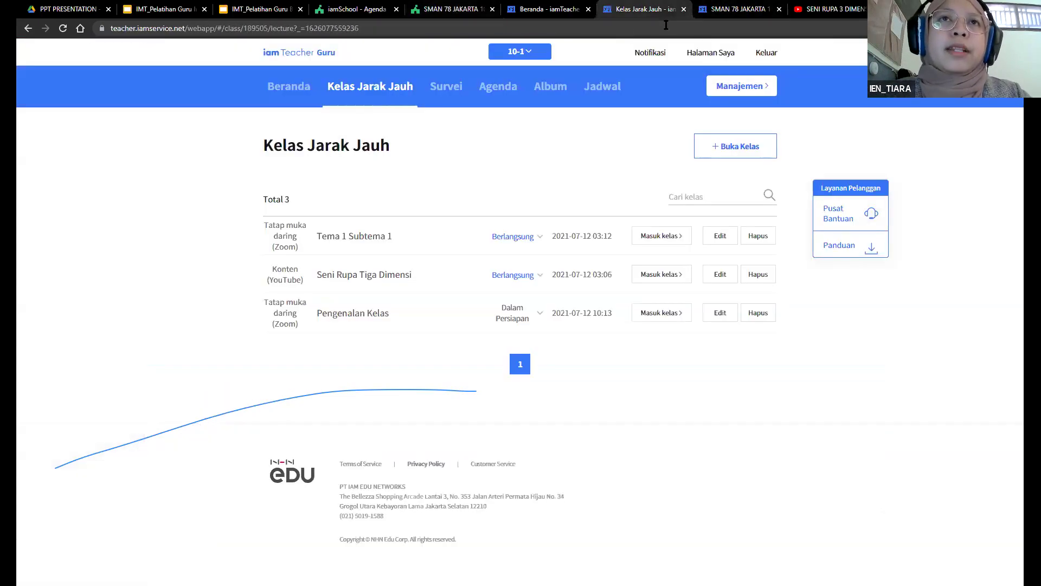
pyautogui.click(705, 15)
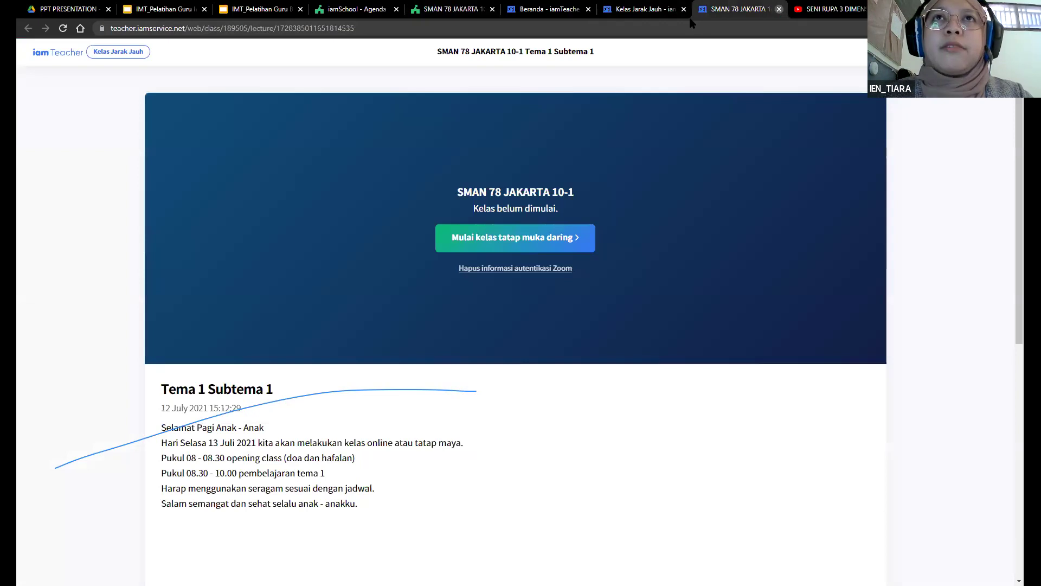
pyautogui.hotkey('ctrl', 'w')
pyautogui.click(645, 9)
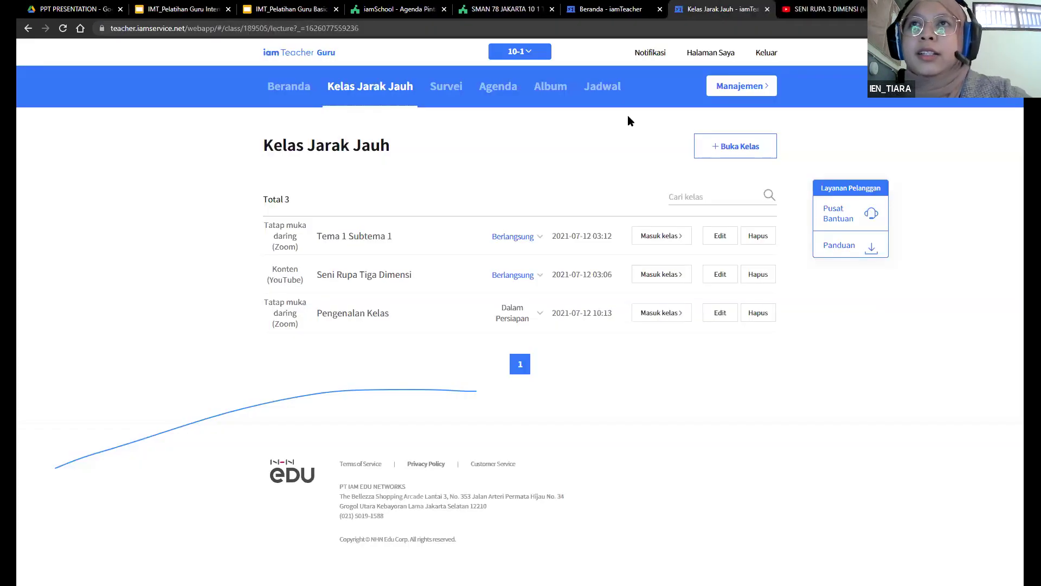